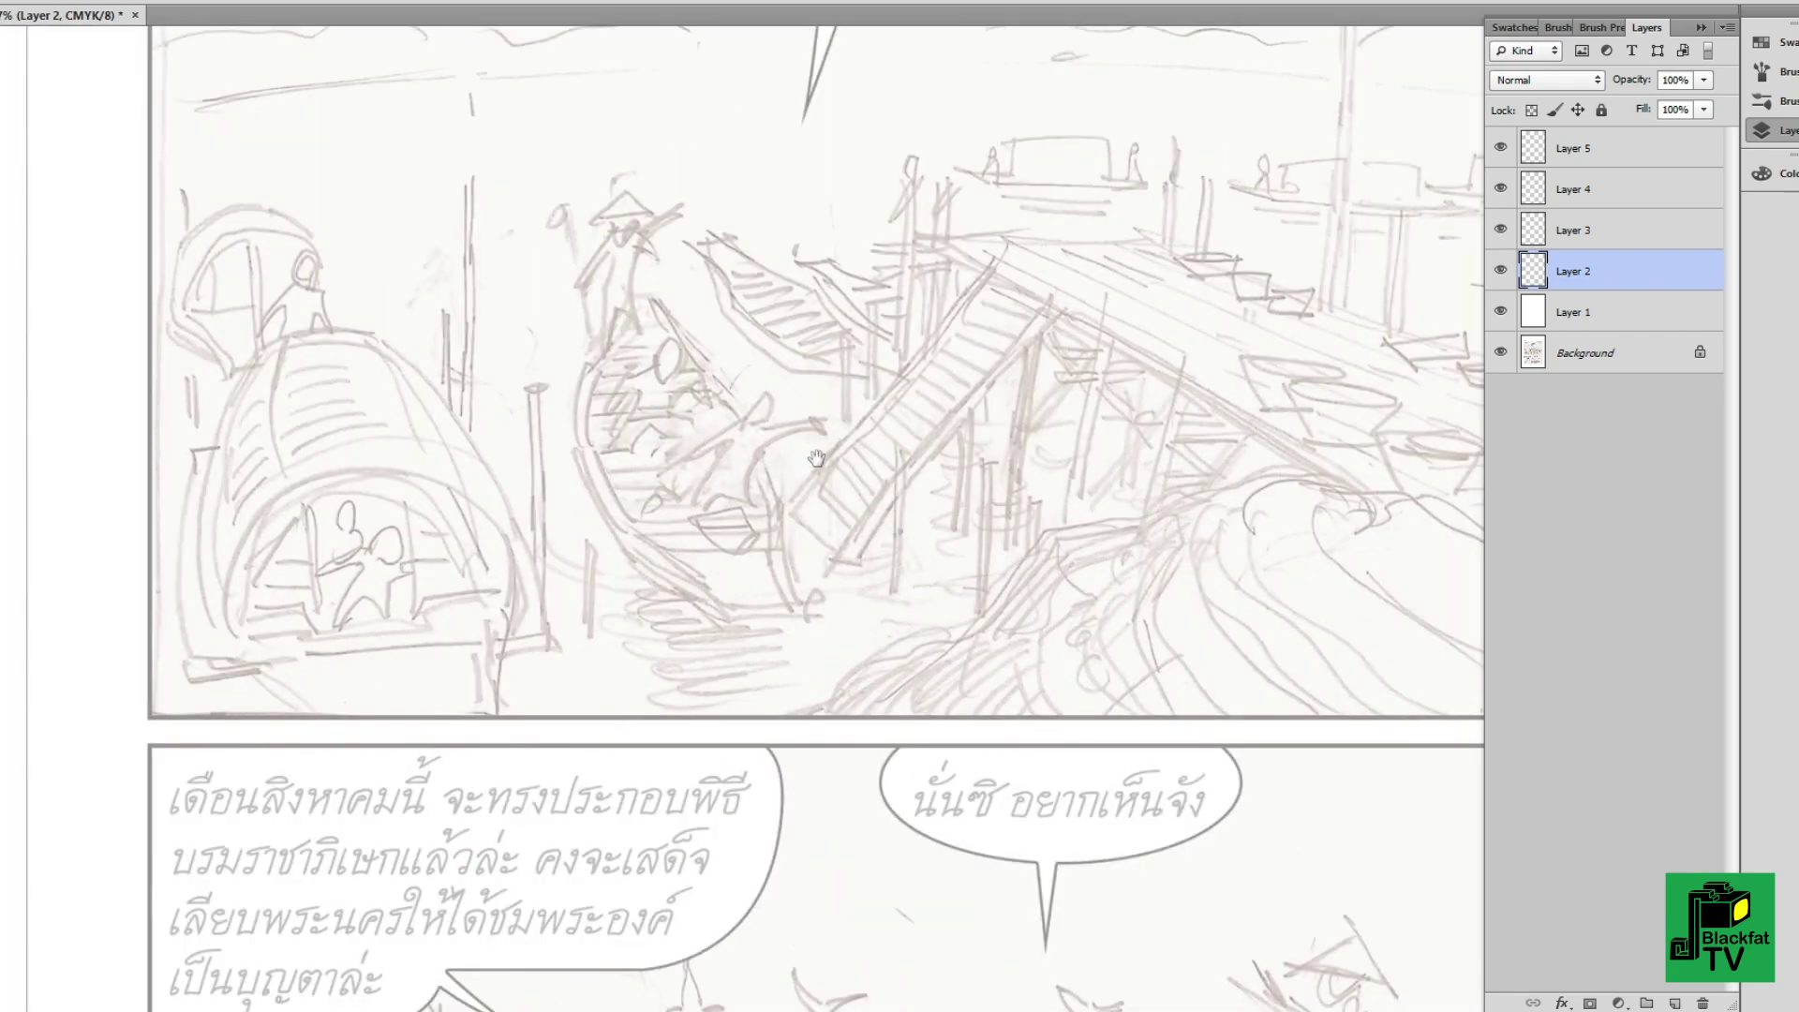
- Trace the central boat's long sides and narrow far end in dark red over the rough sketch on Layer 2
left_click_drag(789, 440, 807, 489)
mouse_move(525, 341)
left_mouse_down()
mouse_move(506, 409)
mouse_move(564, 205)
left_mouse_up()
left_click_drag(581, 180, 662, 242)
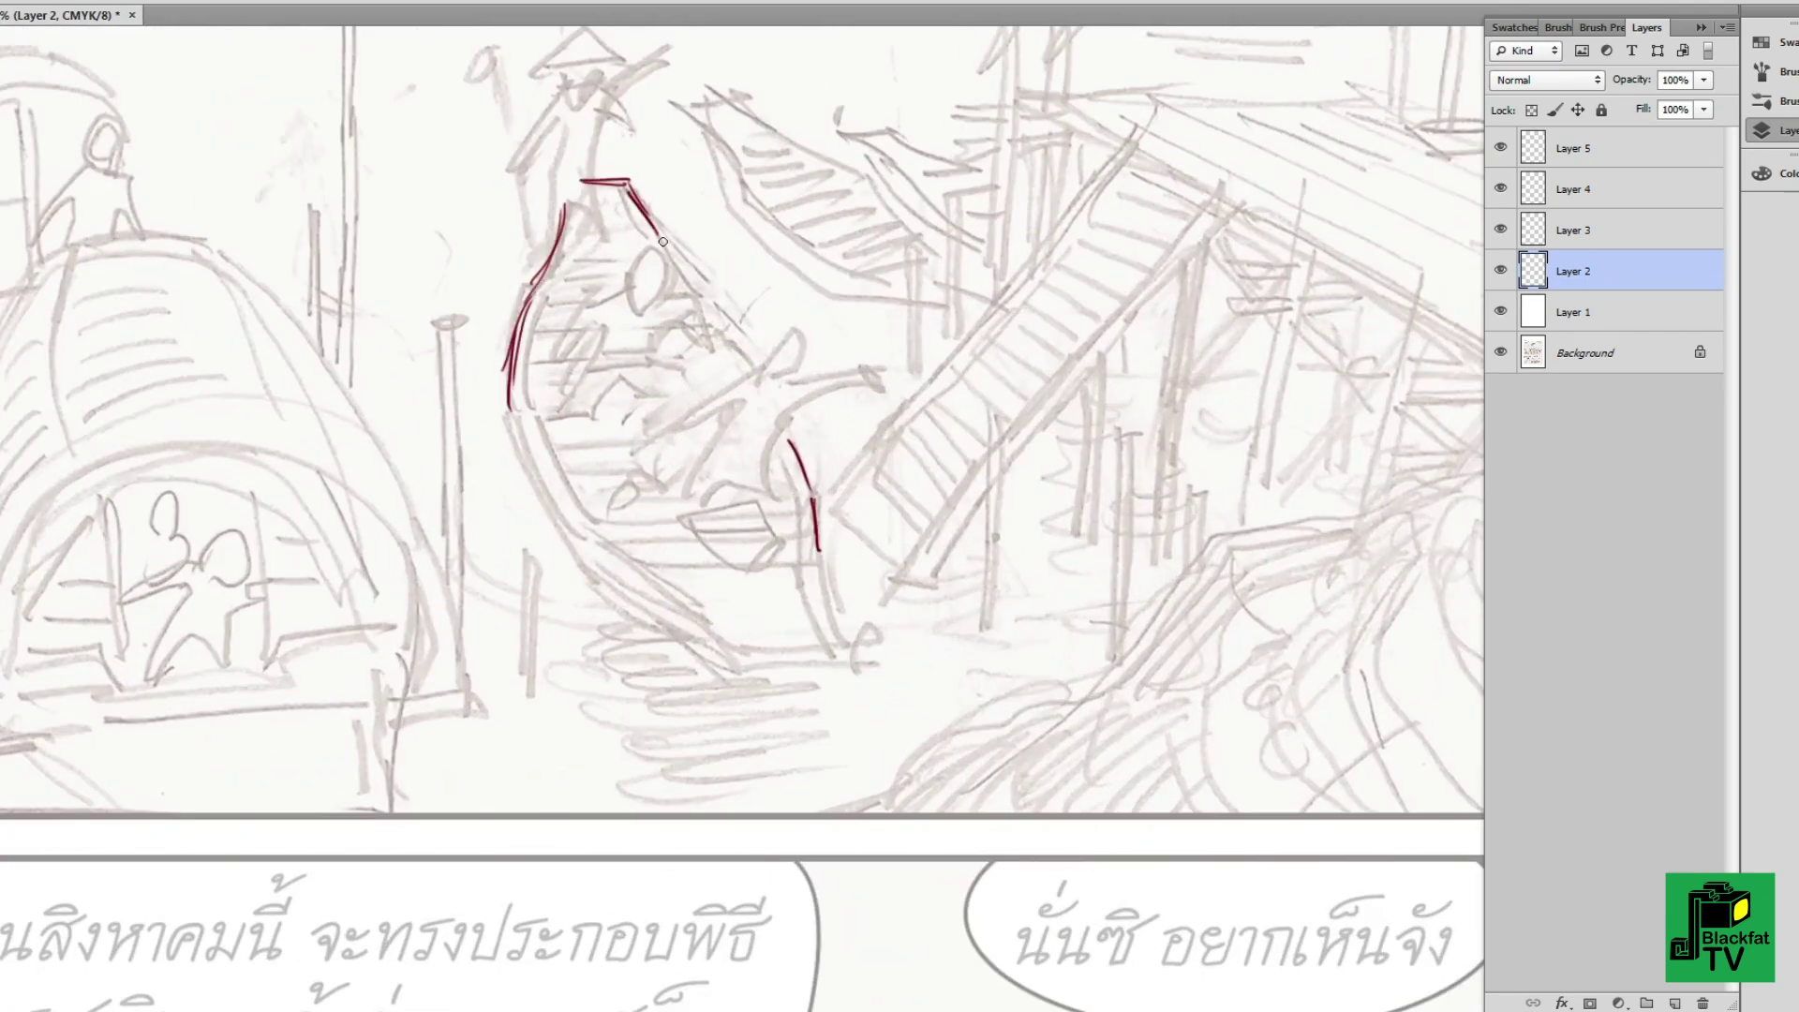
left_click_drag(513, 406, 579, 548)
left_click_drag(573, 508, 562, 262)
- Trace the boat's near end with its squared end board, thickened side rails and raised cross-seat
scroll(788, 477, "down", 2)
mouse_move(570, 447)
left_mouse_down()
mouse_move(656, 513)
mouse_move(804, 496)
left_mouse_up()
left_click_drag(573, 476, 729, 582)
left_click_drag(643, 508, 735, 591)
left_click_drag(726, 589, 848, 579)
left_click_drag(814, 477, 854, 566)
mouse_move(698, 545)
left_mouse_down()
mouse_move(741, 581)
mouse_move(858, 565)
left_mouse_up()
mouse_move(733, 588)
left_mouse_down()
mouse_move(803, 570)
mouse_move(745, 611)
mouse_move(853, 604)
left_mouse_up()
mouse_move(744, 594)
left_mouse_down()
mouse_move(746, 620)
mouse_move(565, 463)
mouse_move(664, 438)
left_mouse_up()
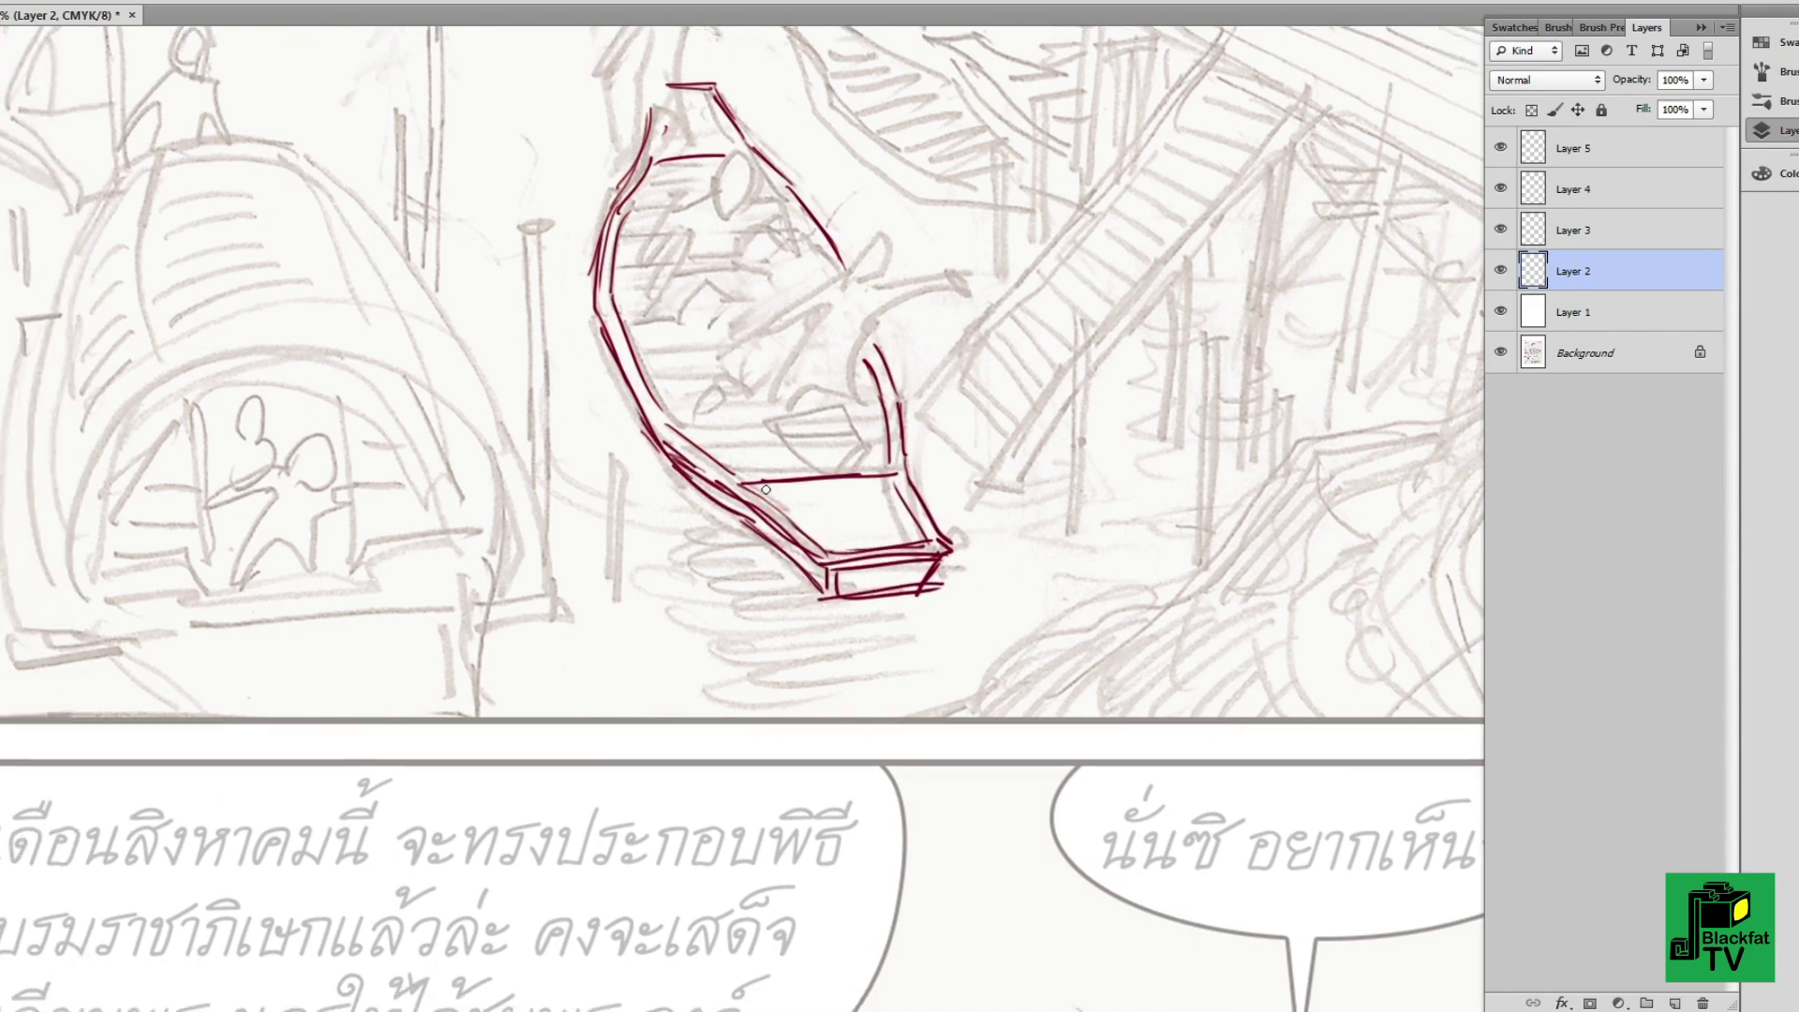
mouse_move(753, 487)
left_mouse_down()
mouse_move(857, 480)
mouse_move(881, 456)
left_mouse_up()
- Draw the figure in the front of the boat with one arm stretched toward the stairs and legs in a wide stance
left_click_drag(739, 197, 762, 295)
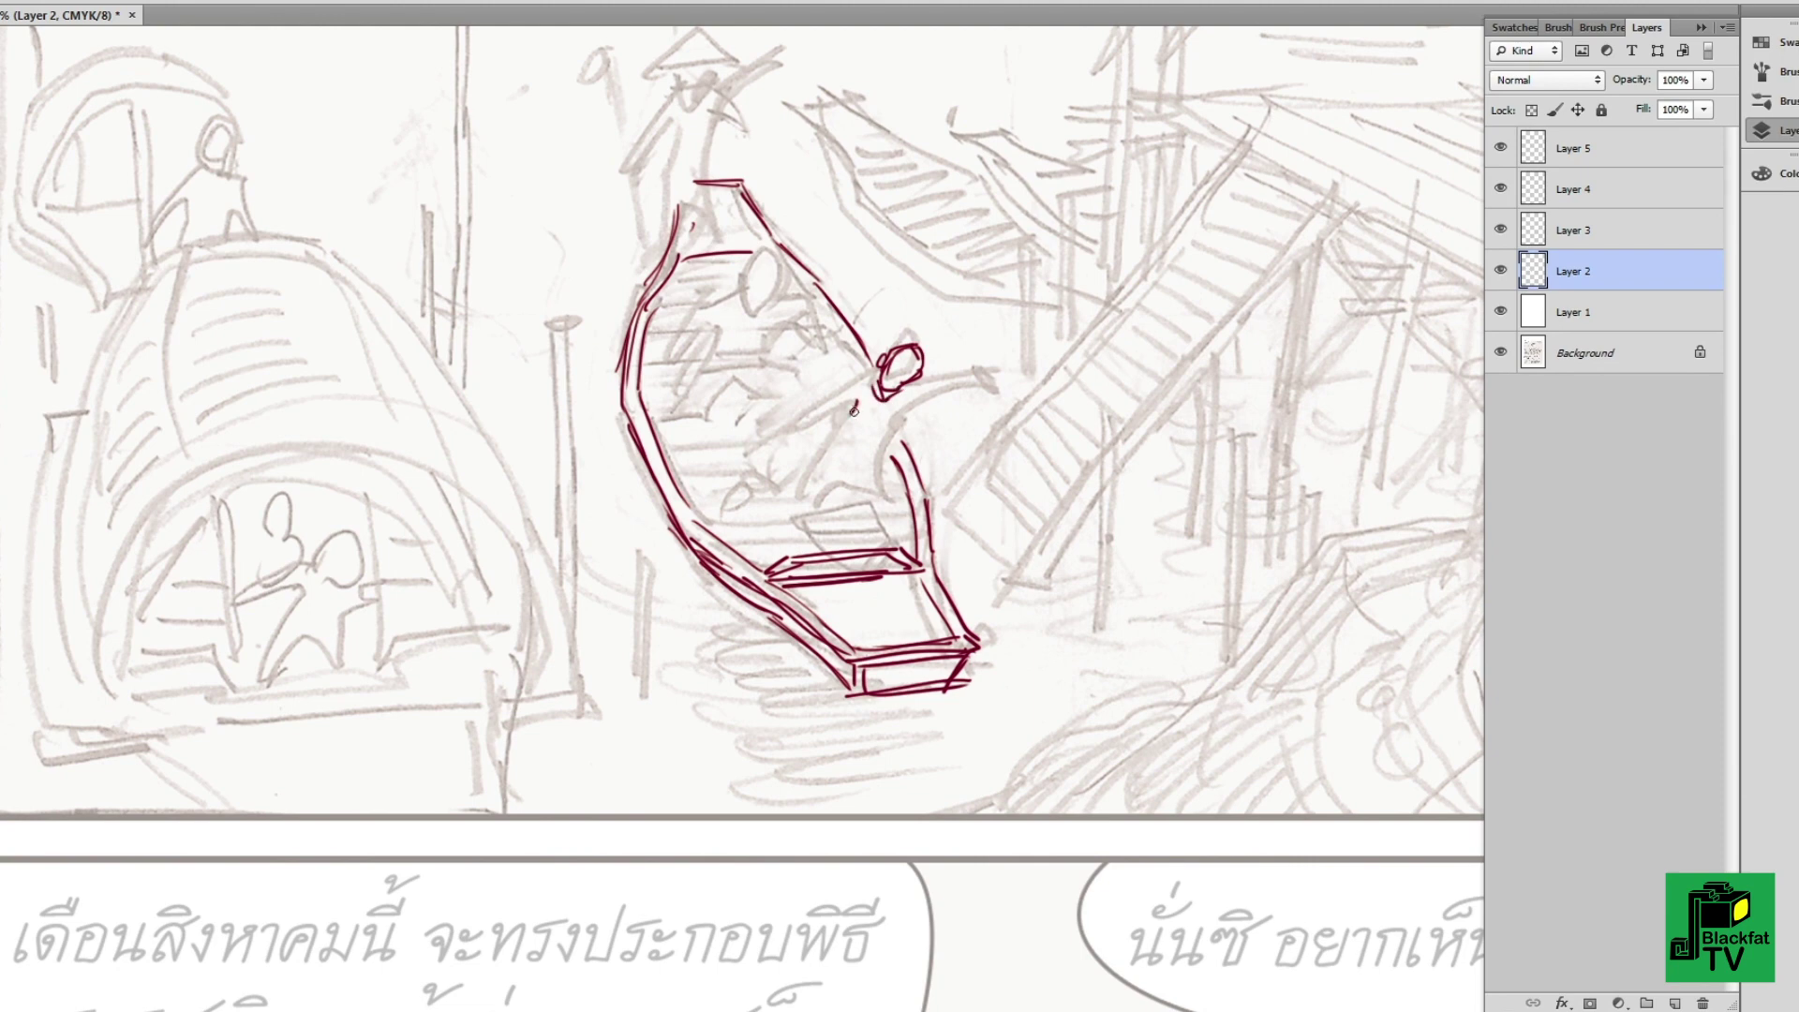
left_click_drag(904, 408, 950, 401)
left_click_drag(913, 386, 994, 383)
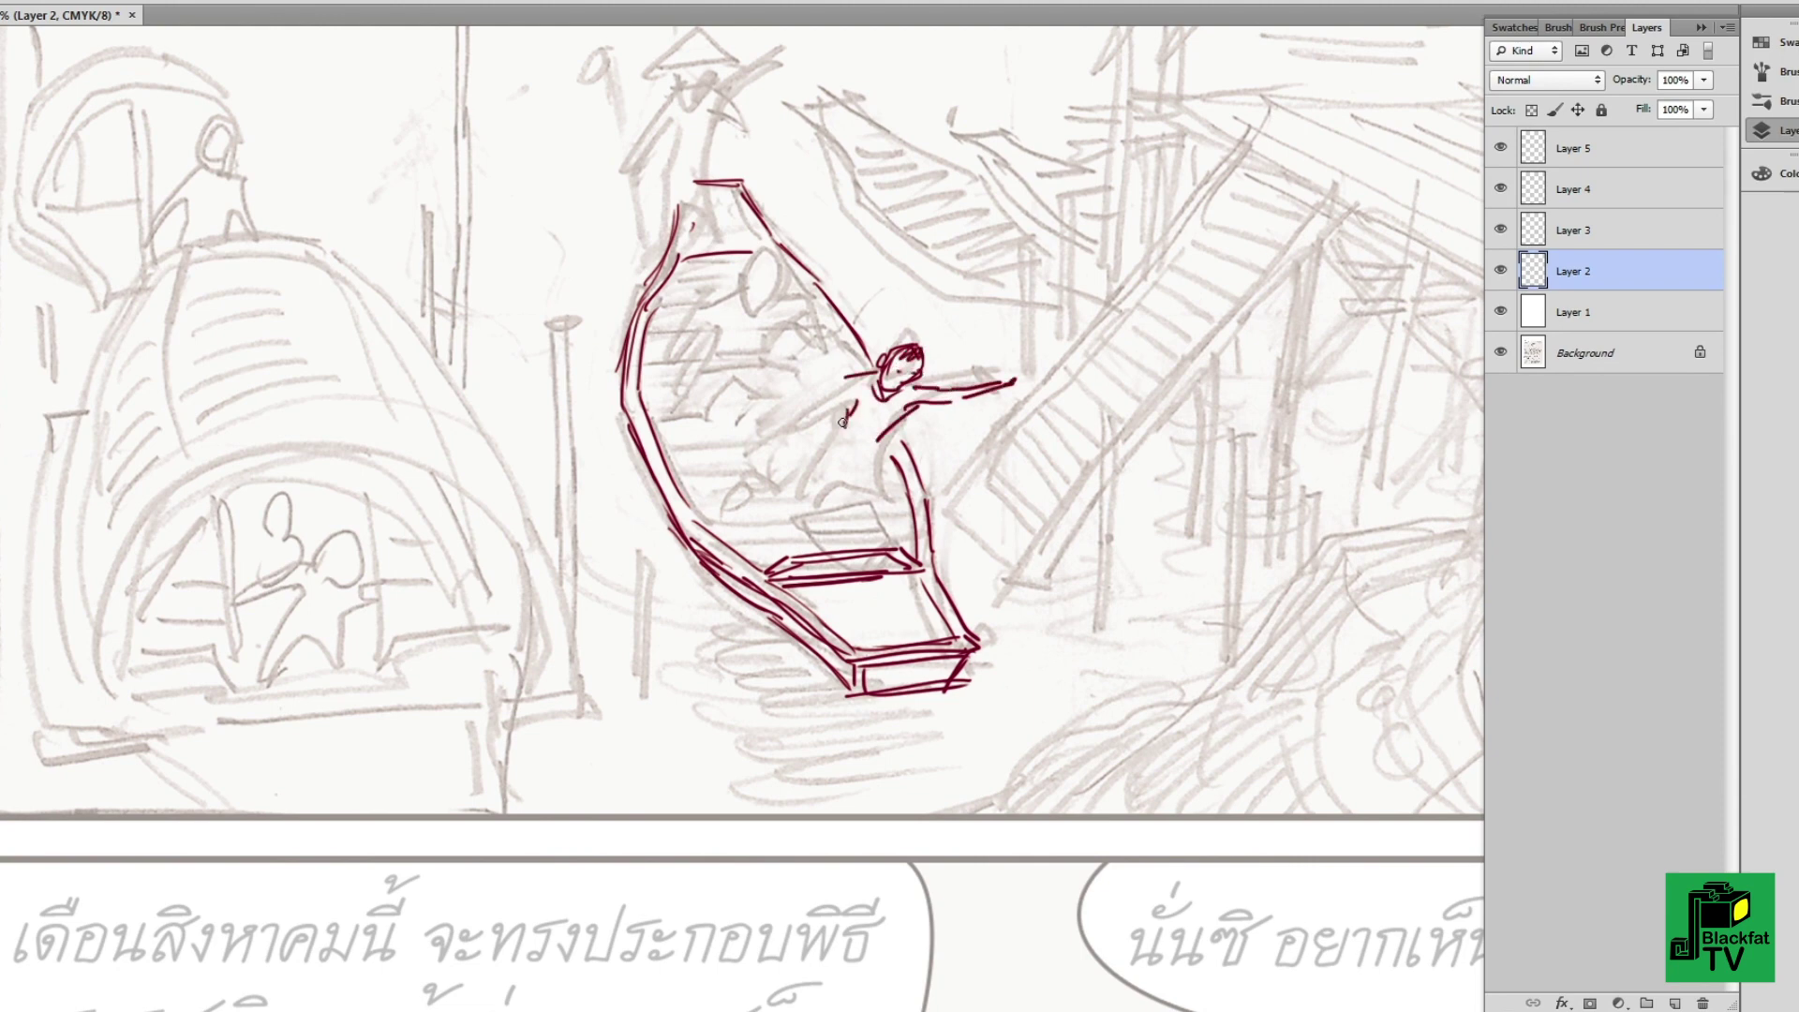
mouse_move(838, 442)
left_mouse_down()
mouse_move(862, 477)
mouse_move(835, 502)
left_mouse_up()
left_click_drag(865, 451, 857, 506)
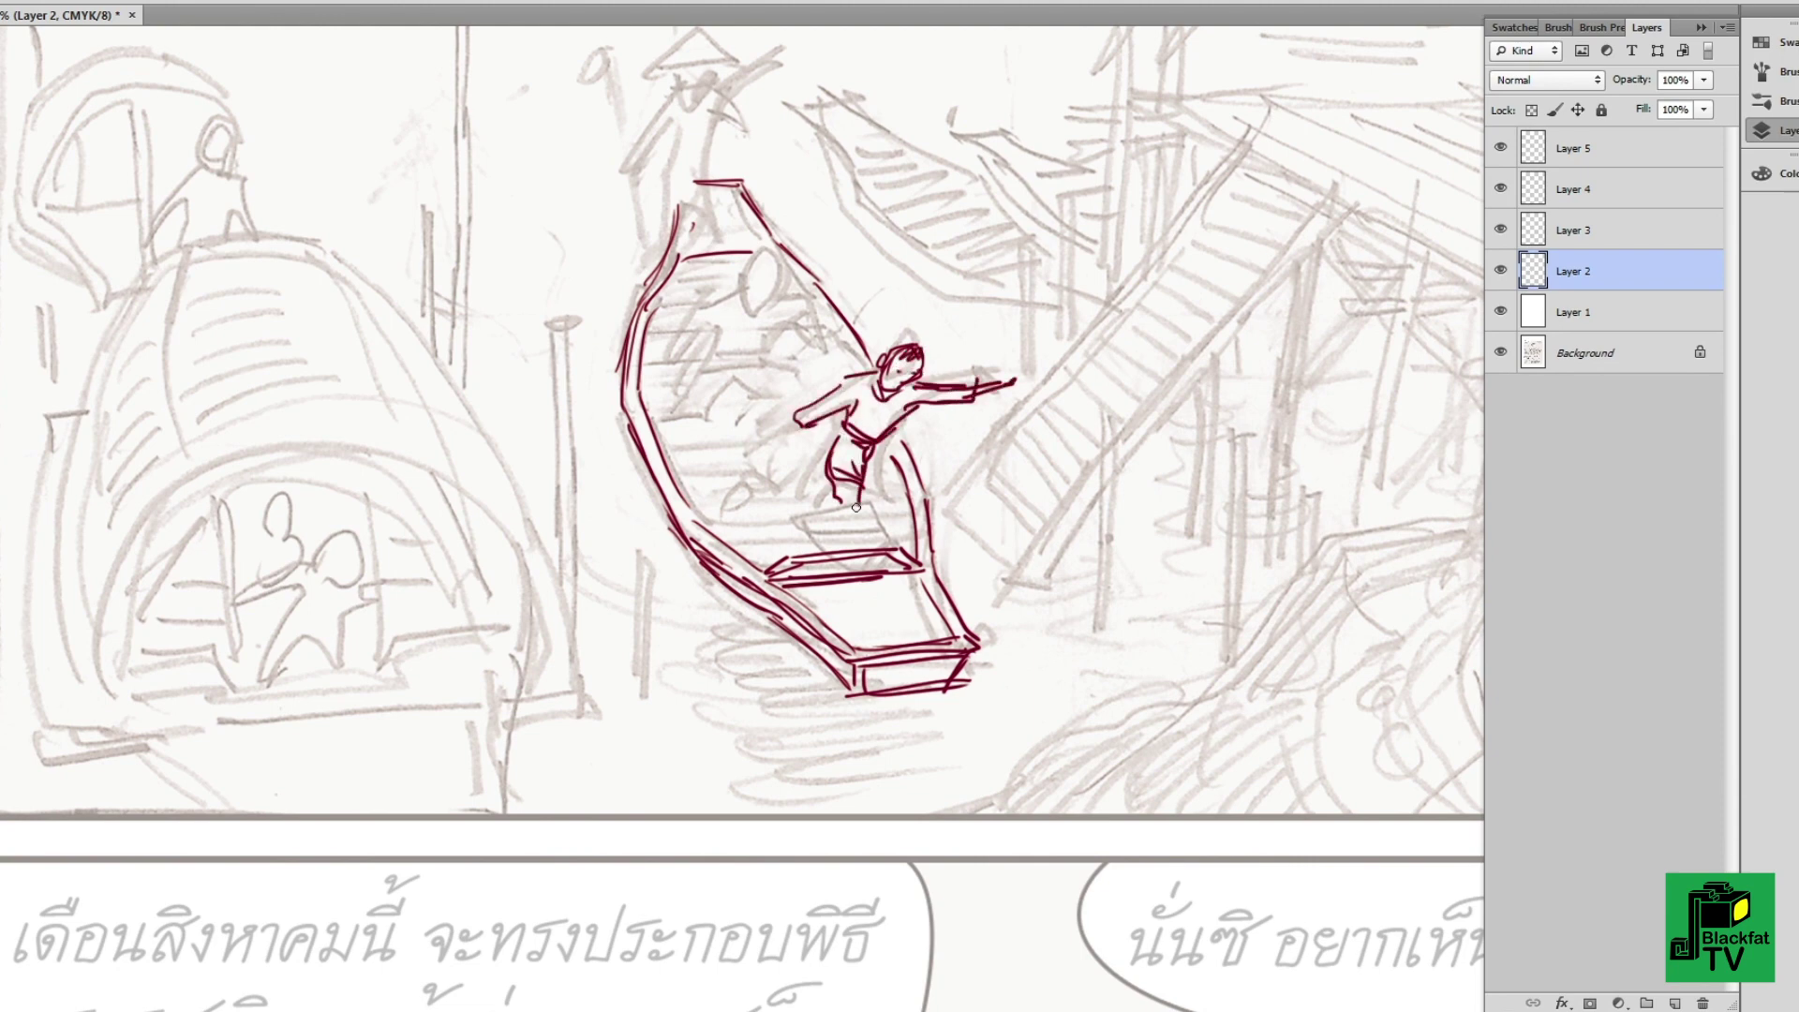
mouse_move(913, 447)
left_mouse_down()
mouse_move(848, 469)
mouse_move(889, 421)
mouse_move(937, 516)
mouse_move(824, 492)
mouse_move(801, 529)
left_mouse_up()
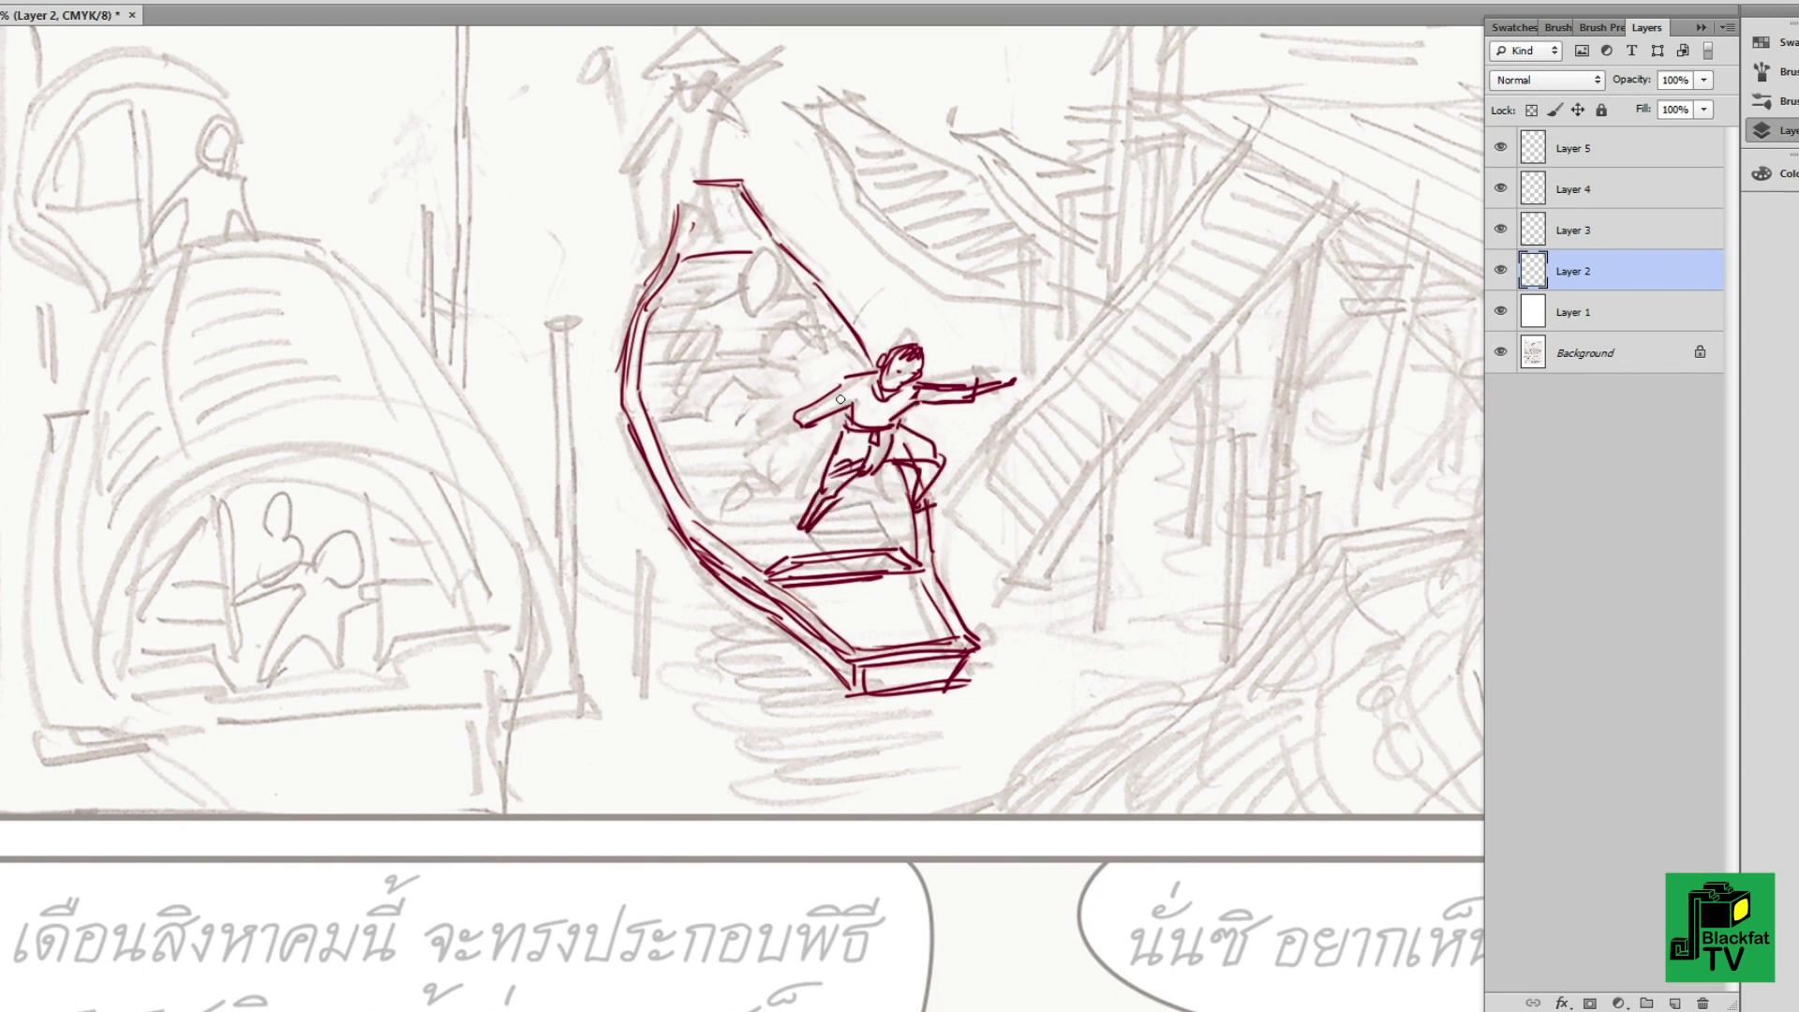
mouse_move(796, 422)
left_mouse_down()
mouse_move(858, 377)
mouse_move(764, 518)
left_mouse_up()
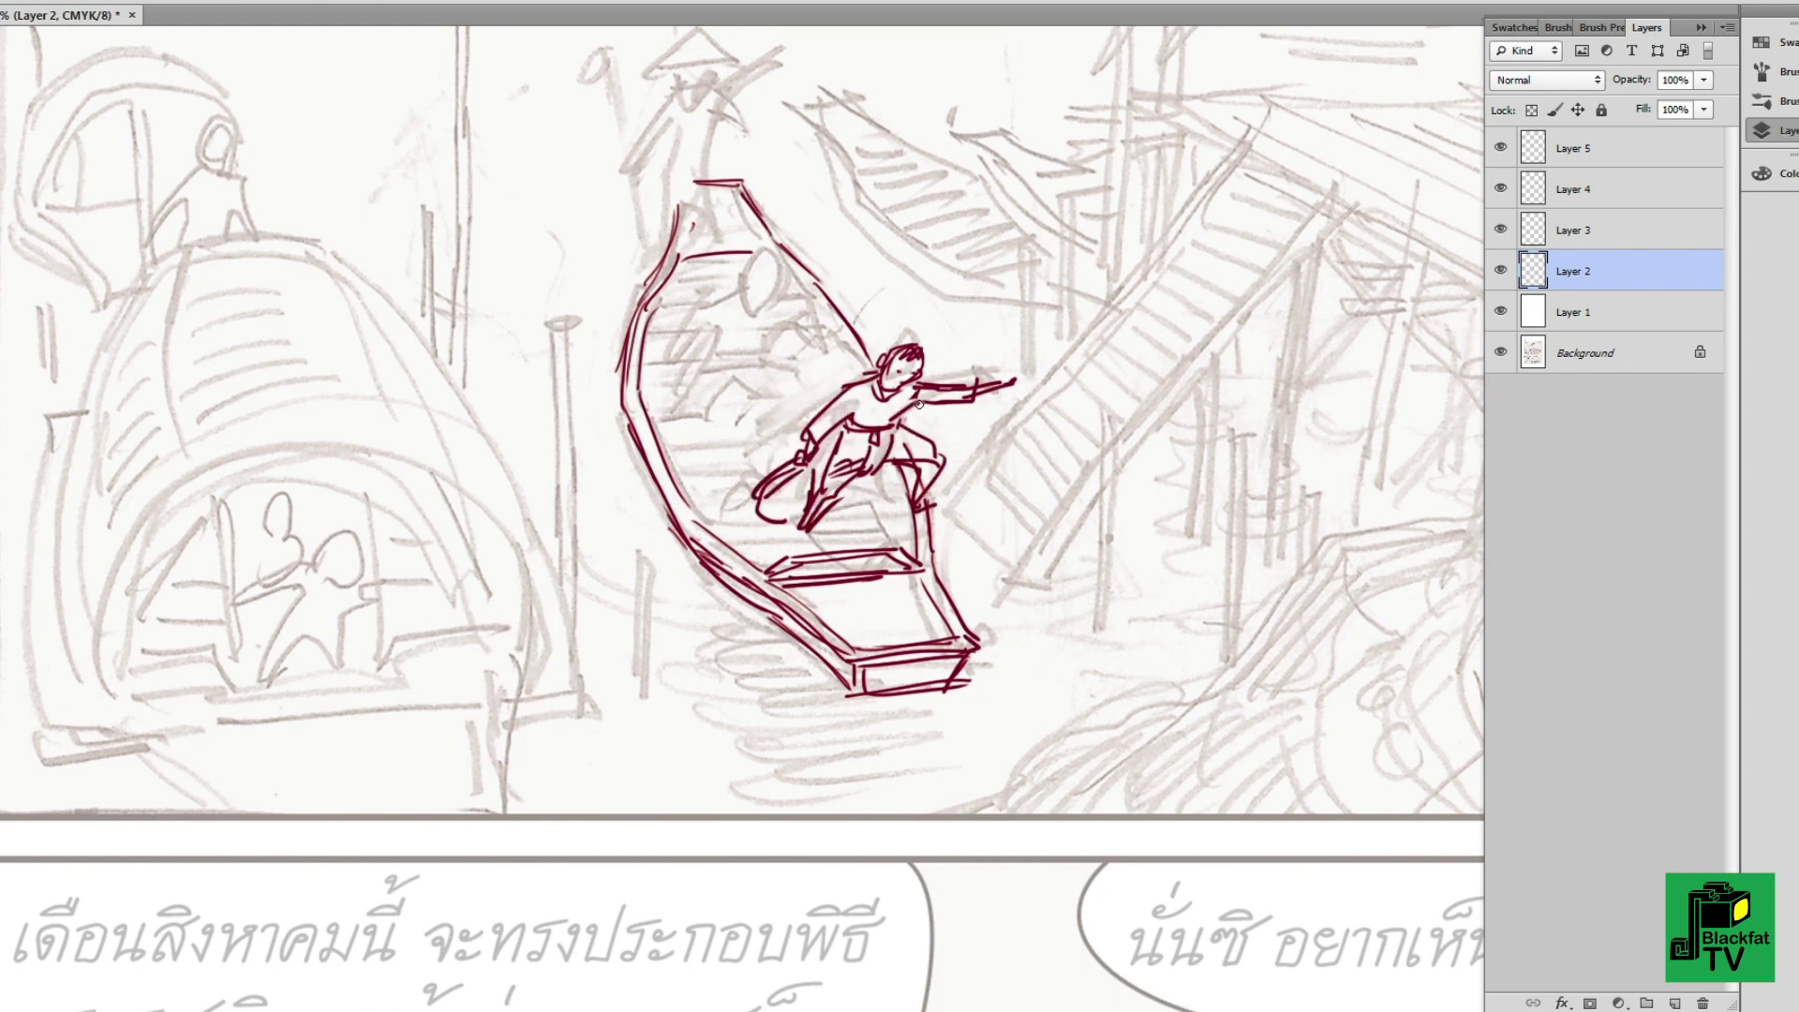
- Erase the front figure's head and outstretched arm, then redraw the pointing arm and a head wearing a conical hat
key("e")
mouse_move(917, 403)
left_mouse_down()
mouse_move(922, 367)
mouse_move(885, 368)
mouse_move(946, 396)
mouse_move(885, 393)
left_mouse_up()
mouse_move(880, 366)
left_mouse_down()
mouse_move(842, 418)
mouse_move(961, 369)
left_mouse_up()
left_click_drag(916, 401, 1060, 354)
left_click_drag(904, 360, 989, 382)
key("ctrl+alt+z")
key("ctrl+alt+z")
left_click_drag(965, 380, 1033, 365)
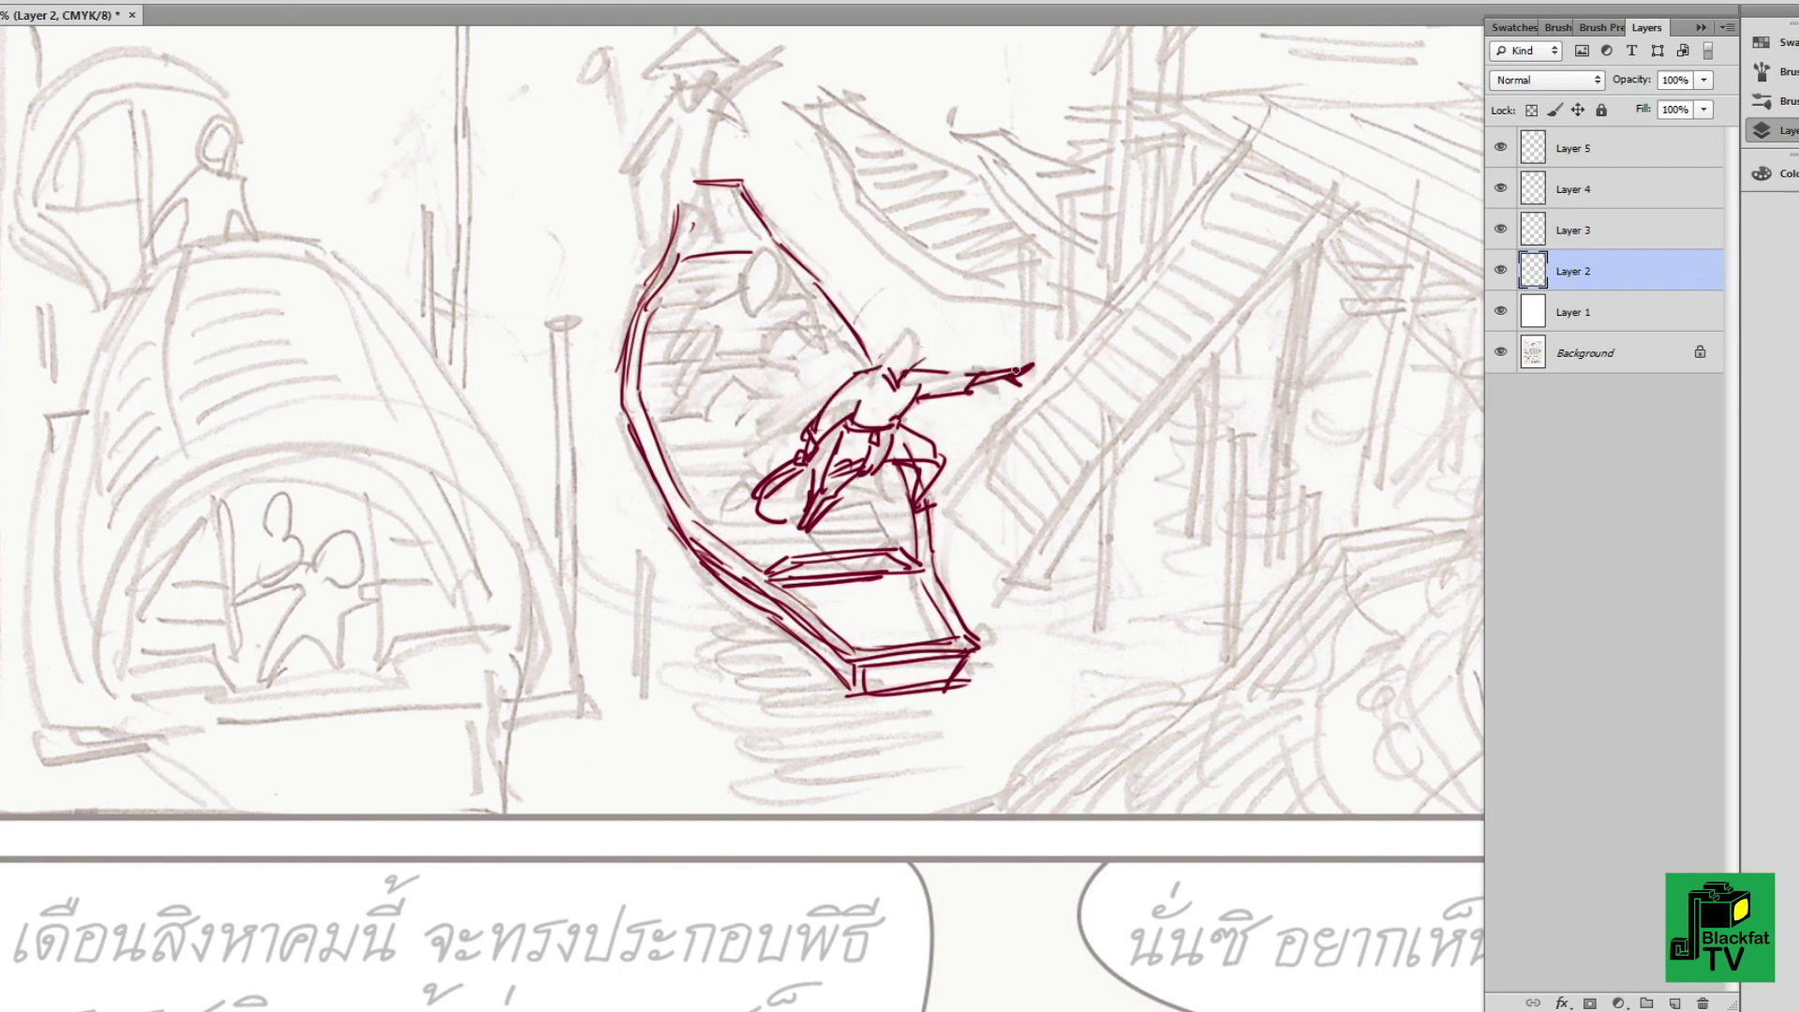
left_click_drag(881, 356, 966, 335)
mouse_move(867, 354)
left_mouse_down()
mouse_move(907, 315)
mouse_move(963, 326)
left_mouse_up()
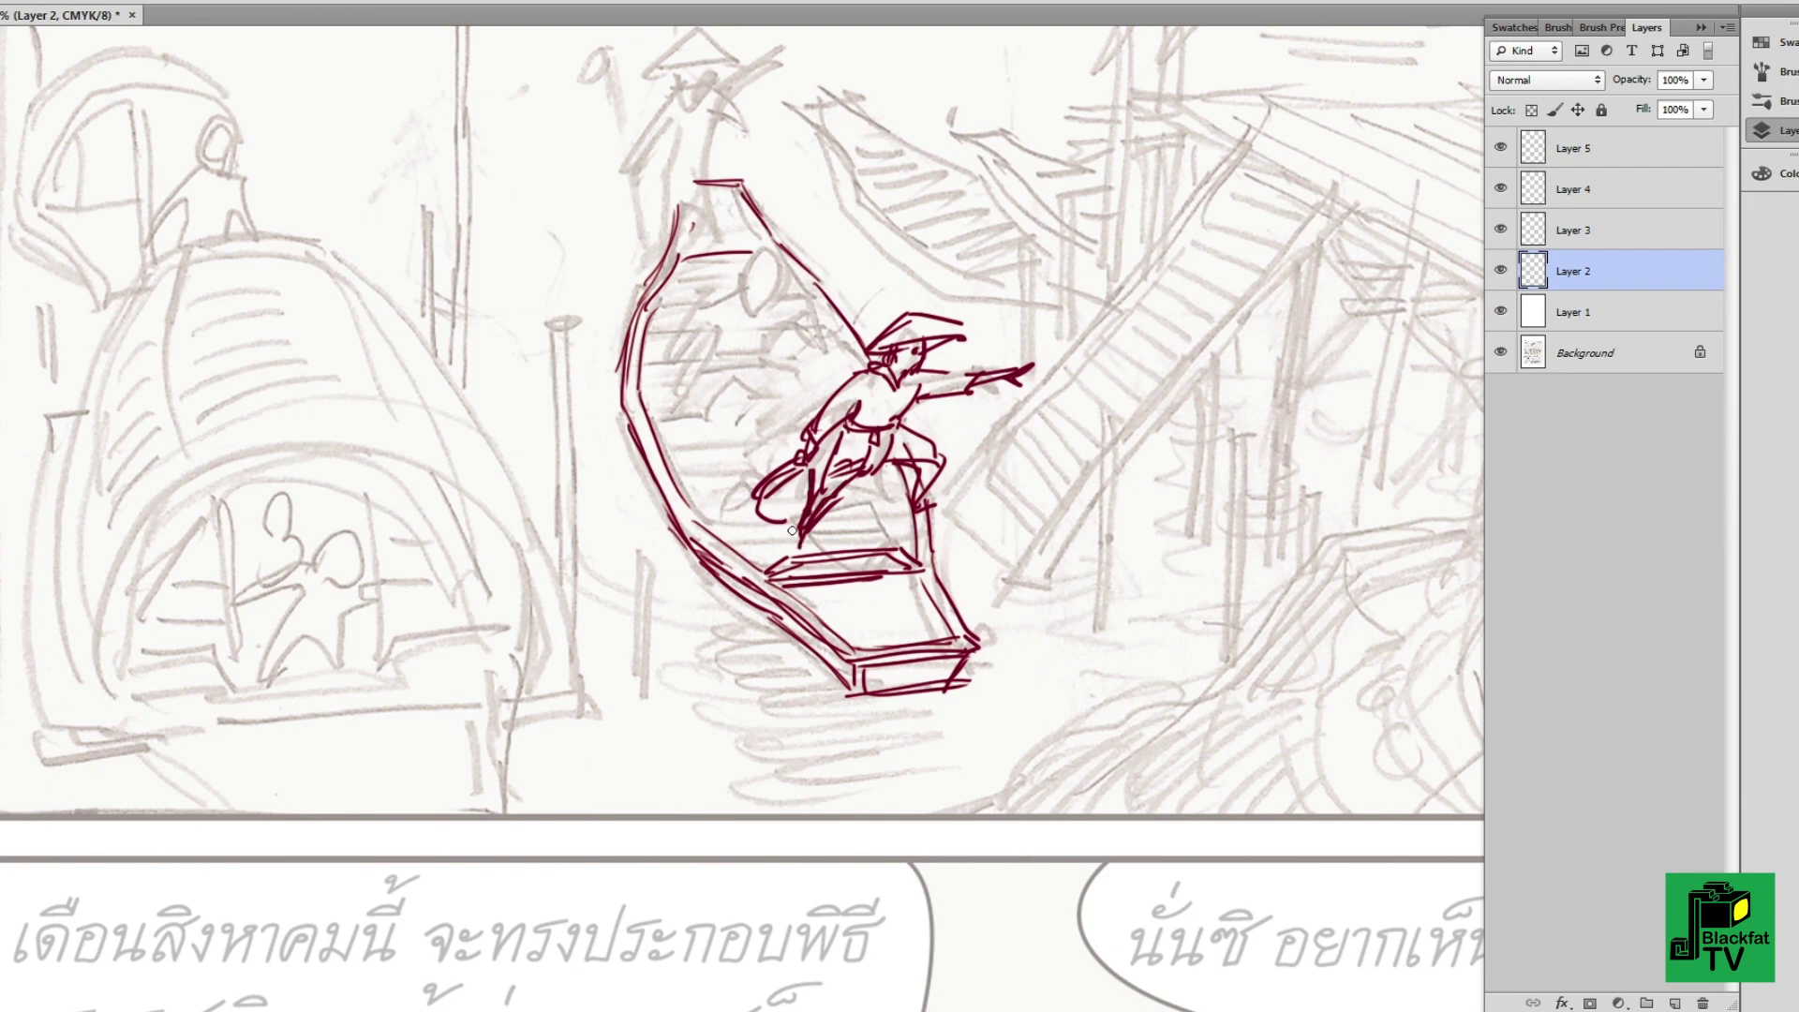
- Draw the seated passenger behind the pointing figure and a second passenger with a diagonal chest sash farther back
mouse_move(755, 371)
left_mouse_down()
mouse_move(770, 389)
mouse_move(703, 450)
mouse_move(702, 478)
mouse_move(815, 417)
left_mouse_up()
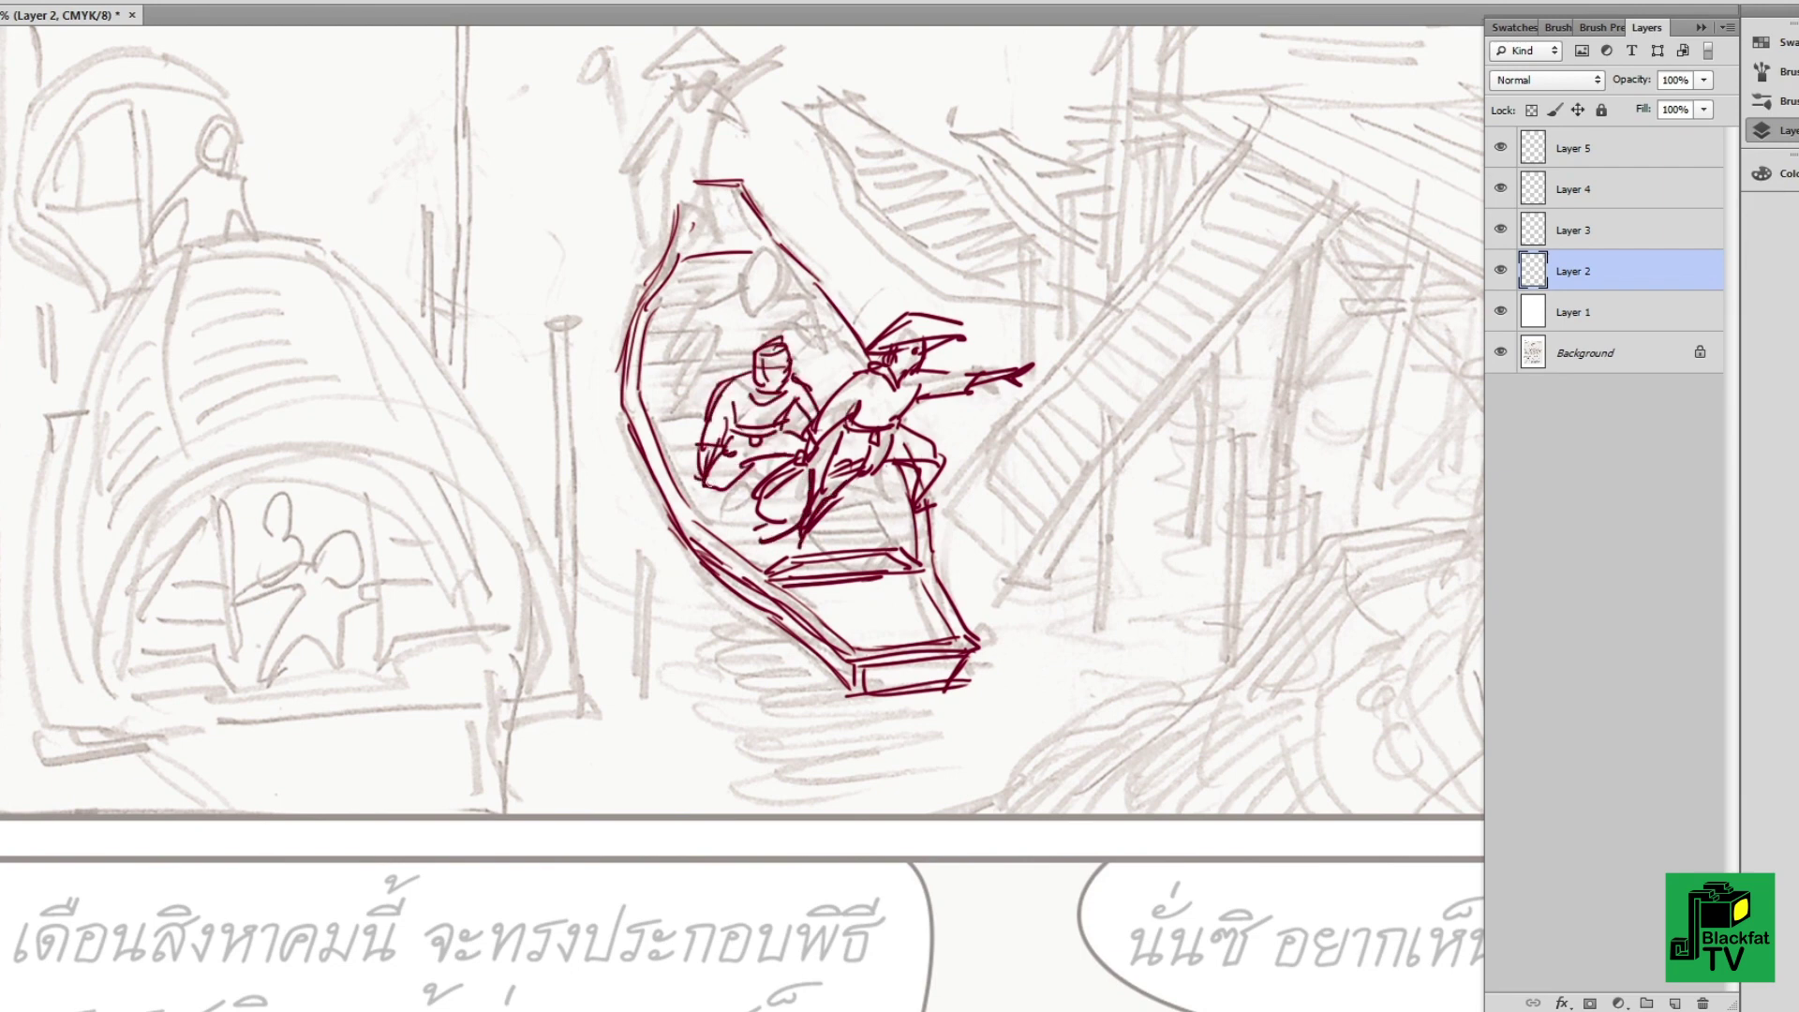
left_click_drag(757, 204, 783, 227)
mouse_move(761, 246)
left_mouse_down()
mouse_move(786, 298)
mouse_move(740, 302)
left_mouse_up()
left_click_drag(793, 262, 786, 298)
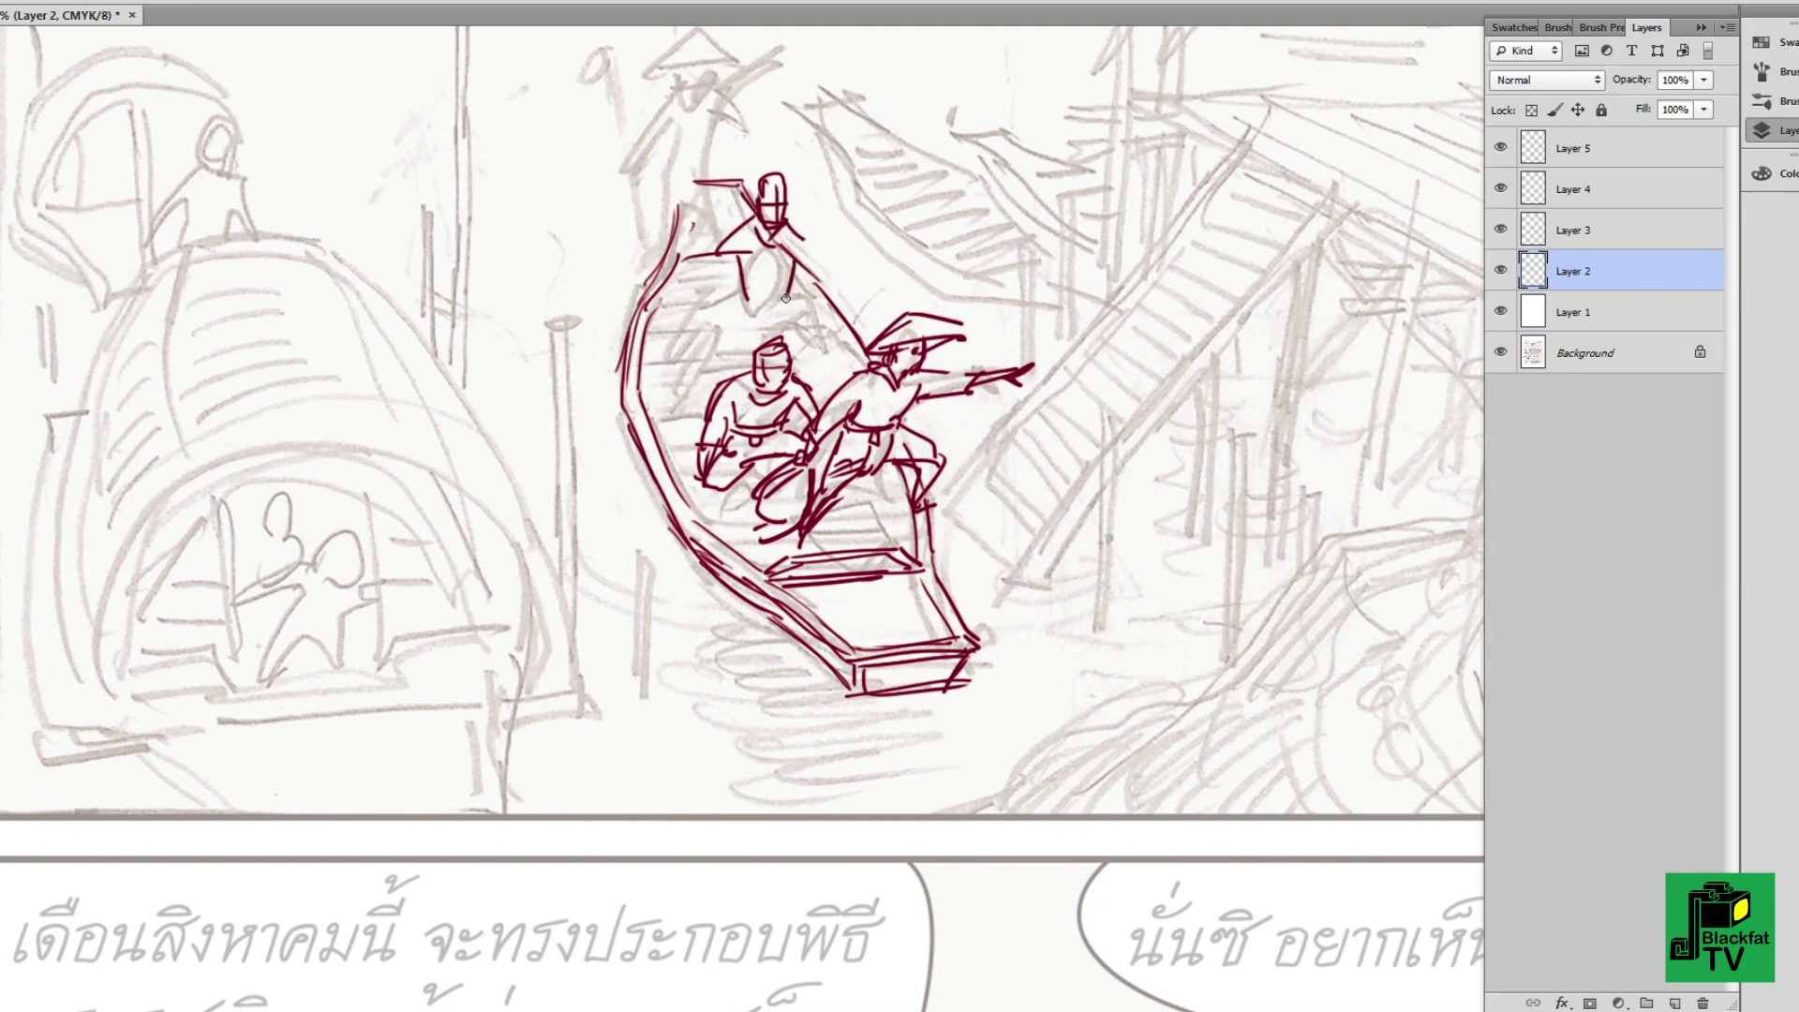
left_click_drag(793, 227, 731, 298)
mouse_move(787, 225)
left_mouse_down()
mouse_move(820, 319)
mouse_move(731, 360)
left_mouse_up()
left_click_drag(759, 305, 767, 326)
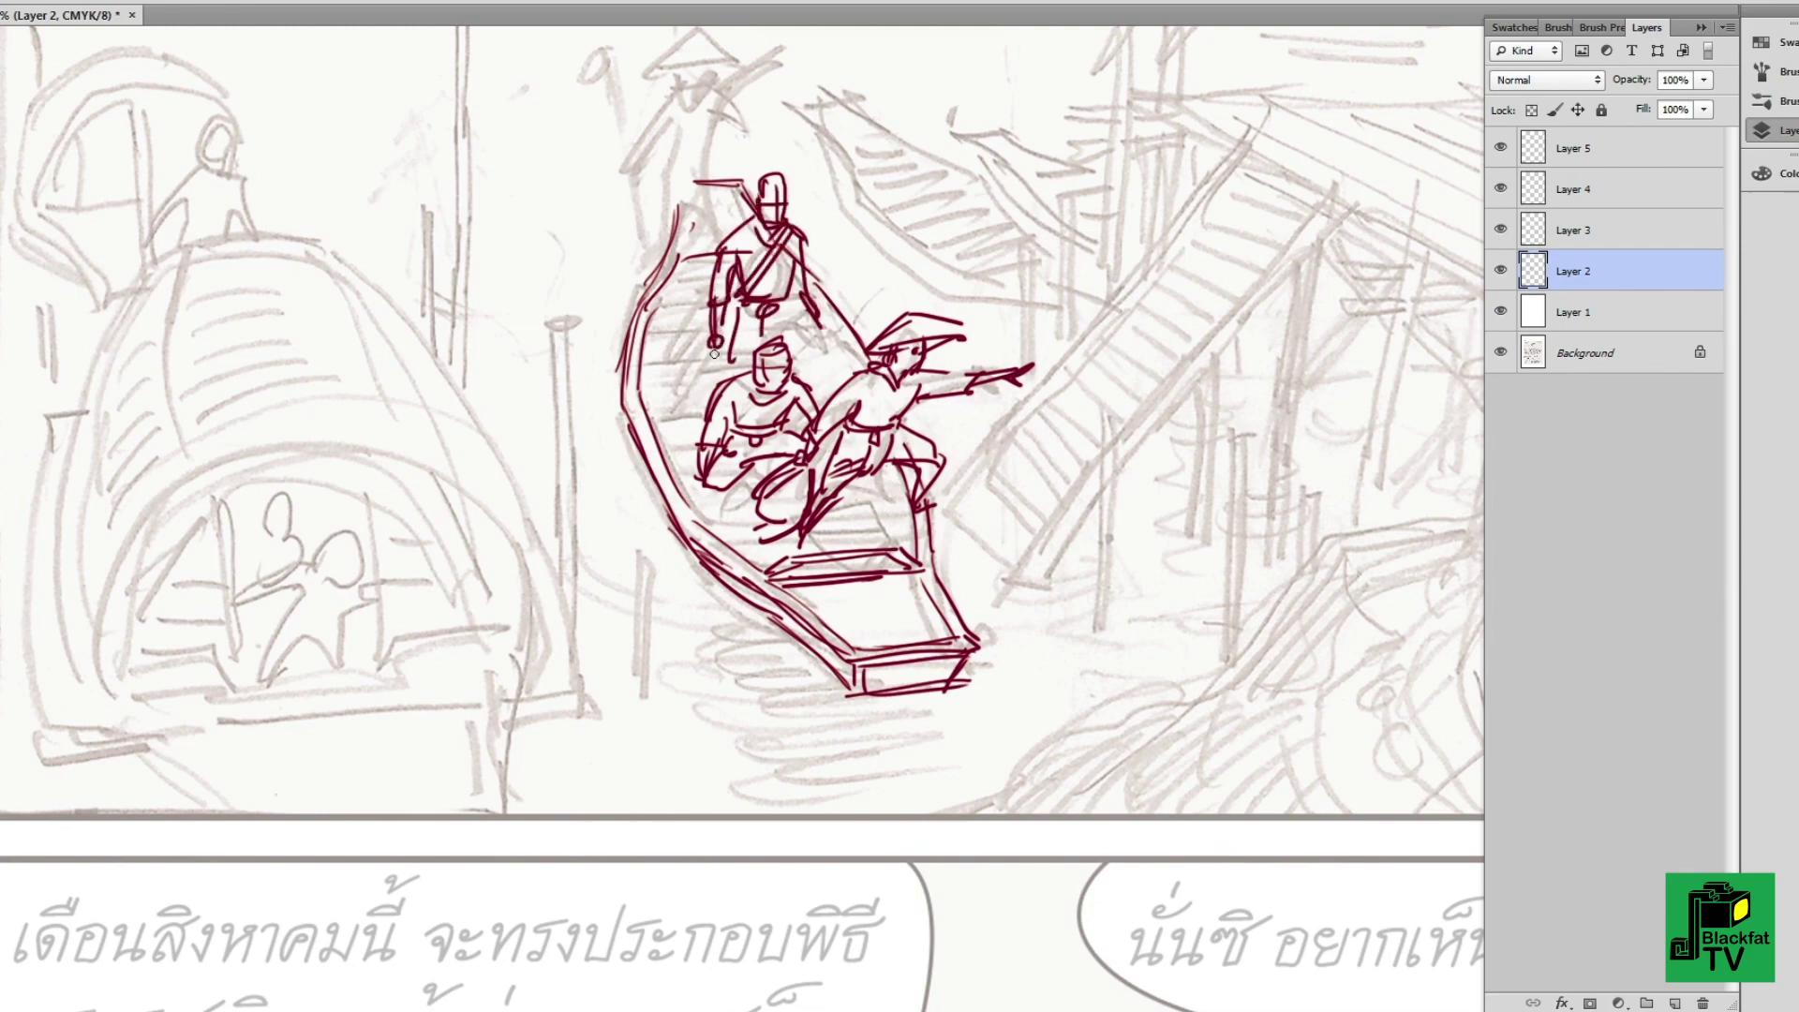
- Draw the standing boatman at the far end of the boat with a conical hat, bare torso and long paddle
left_click_drag(741, 171, 752, 244)
mouse_move(682, 148)
left_mouse_down()
mouse_move(714, 178)
mouse_move(747, 135)
left_mouse_up()
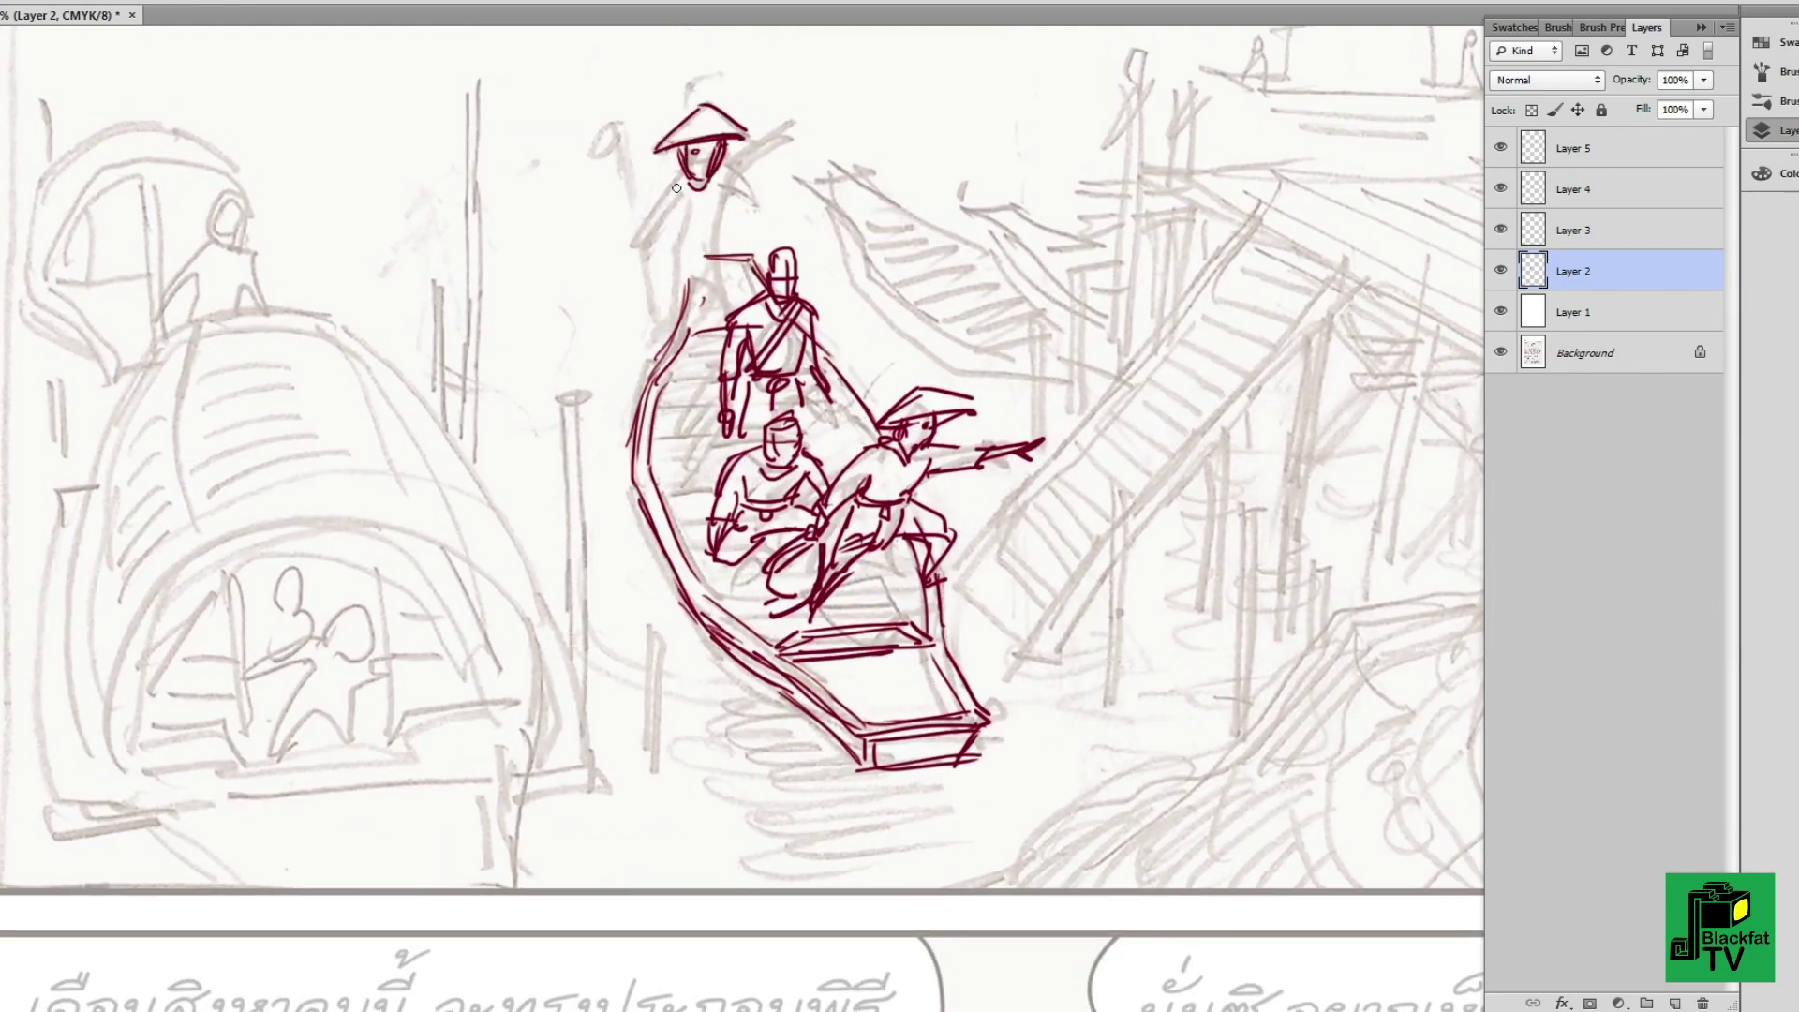
mouse_move(682, 192)
left_mouse_down()
mouse_move(618, 252)
mouse_move(723, 239)
left_mouse_up()
left_click_drag(736, 178, 789, 217)
mouse_move(676, 255)
left_mouse_down()
mouse_move(720, 253)
mouse_move(661, 403)
mouse_move(718, 348)
left_mouse_up()
left_click_drag(695, 293, 661, 417)
left_click_drag(726, 307, 663, 418)
left_click_drag(574, 258, 655, 386)
left_click_drag(752, 269, 772, 276)
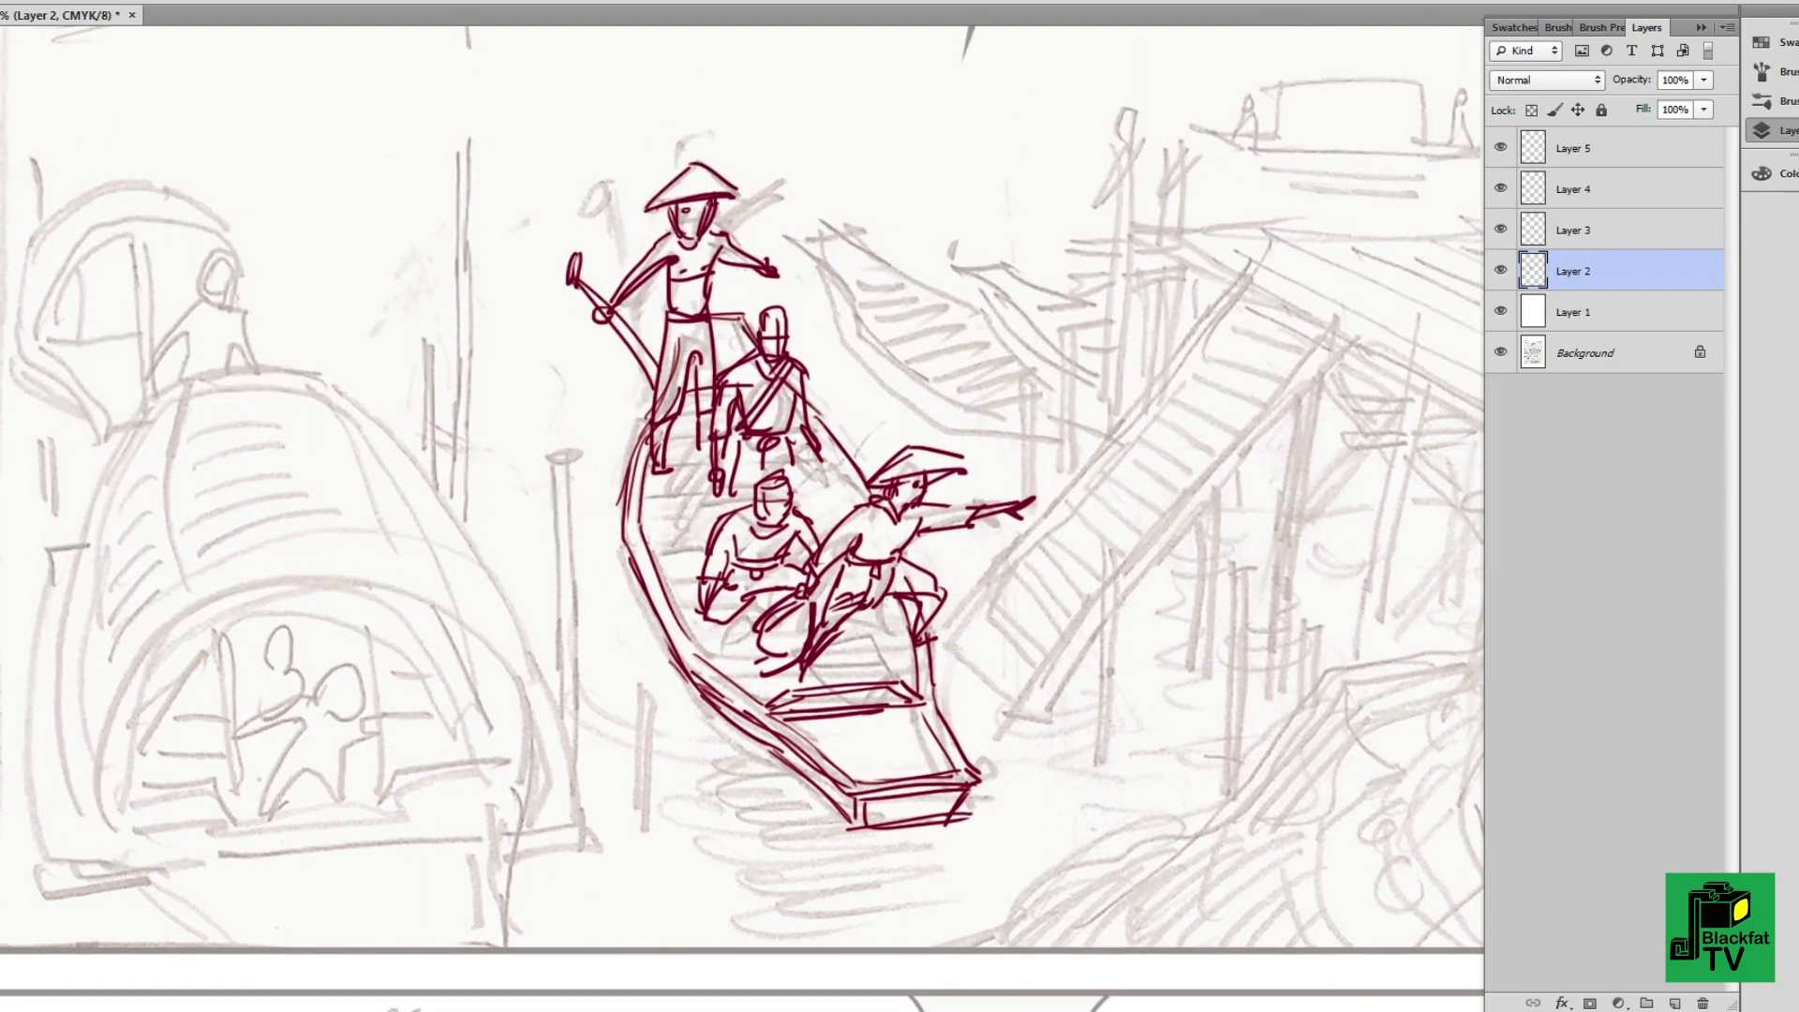
- Add plank lines across the boat's floor around and between the figures
left_click_drag(902, 658, 707, 686)
left_click_drag(729, 620, 682, 653)
left_click_drag(899, 609, 724, 615)
left_click_drag(908, 635, 828, 663)
left_click_drag(703, 555, 644, 566)
left_click_drag(705, 575, 661, 583)
left_click_drag(748, 511, 634, 517)
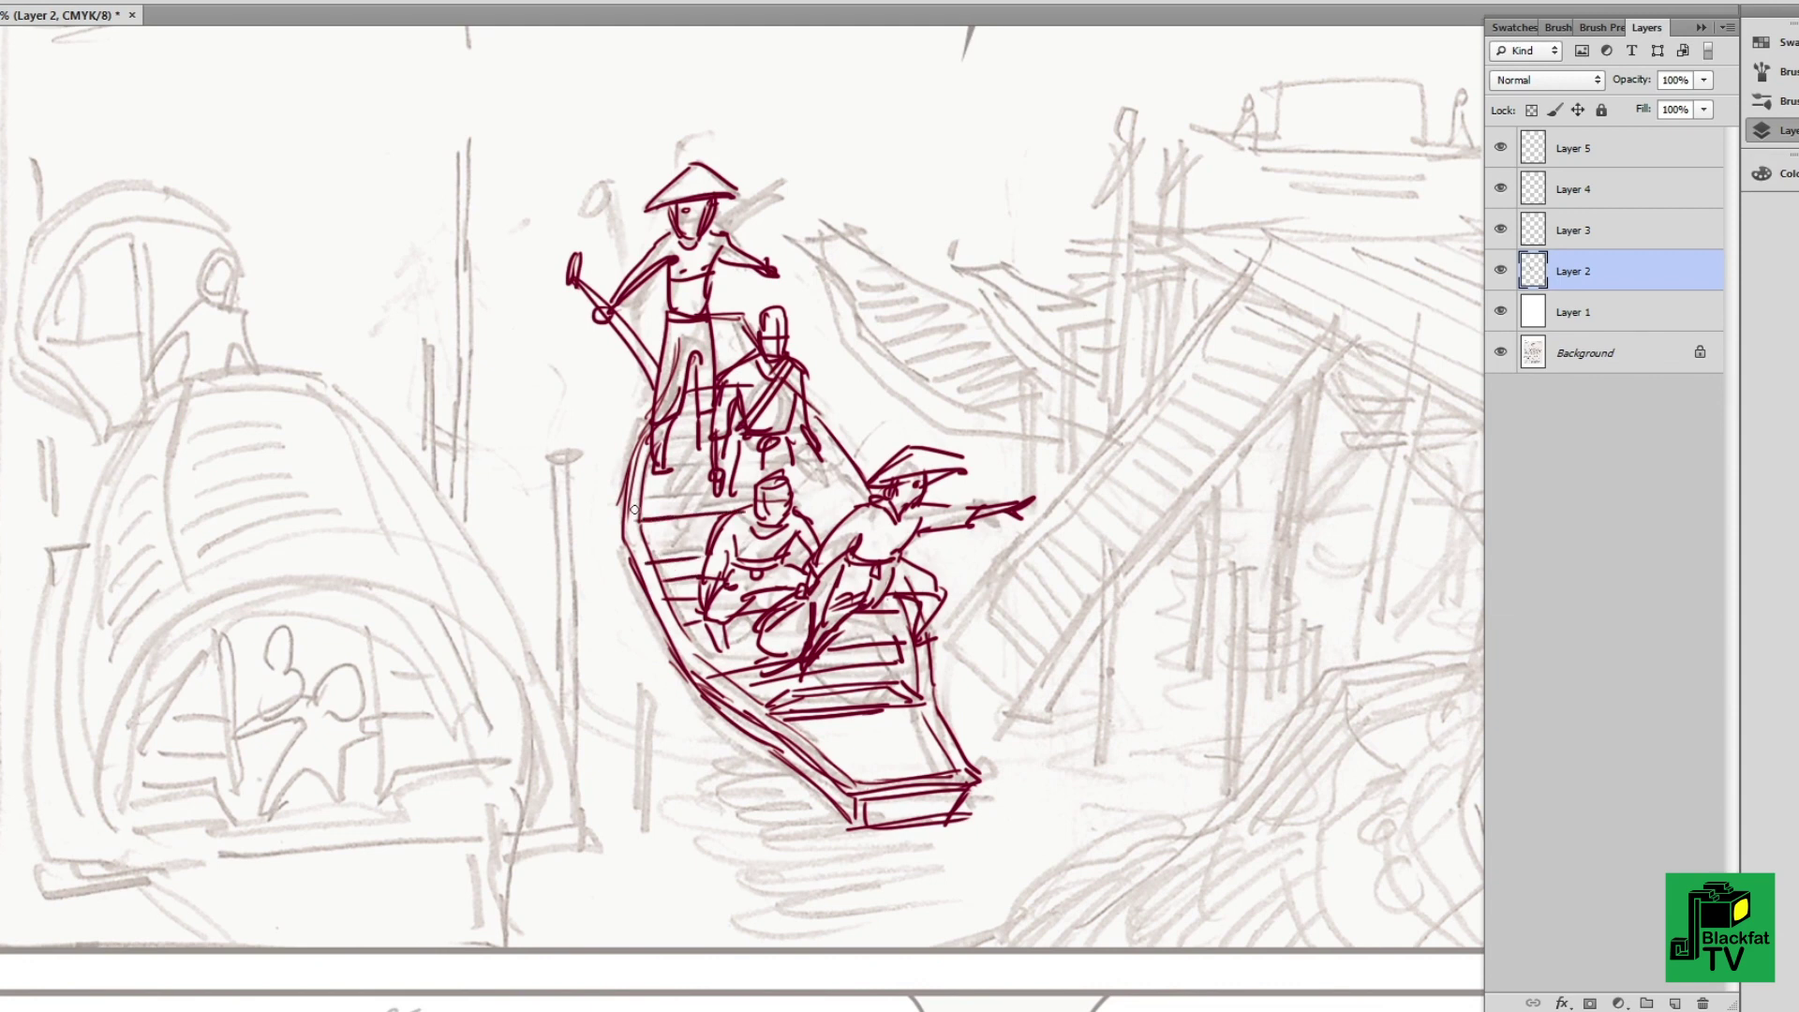
left_click_drag(855, 485, 637, 512)
left_click_drag(707, 477, 647, 485)
mouse_move(716, 463)
left_mouse_down()
mouse_move(661, 468)
mouse_move(685, 448)
left_mouse_up()
left_click_drag(913, 708, 796, 728)
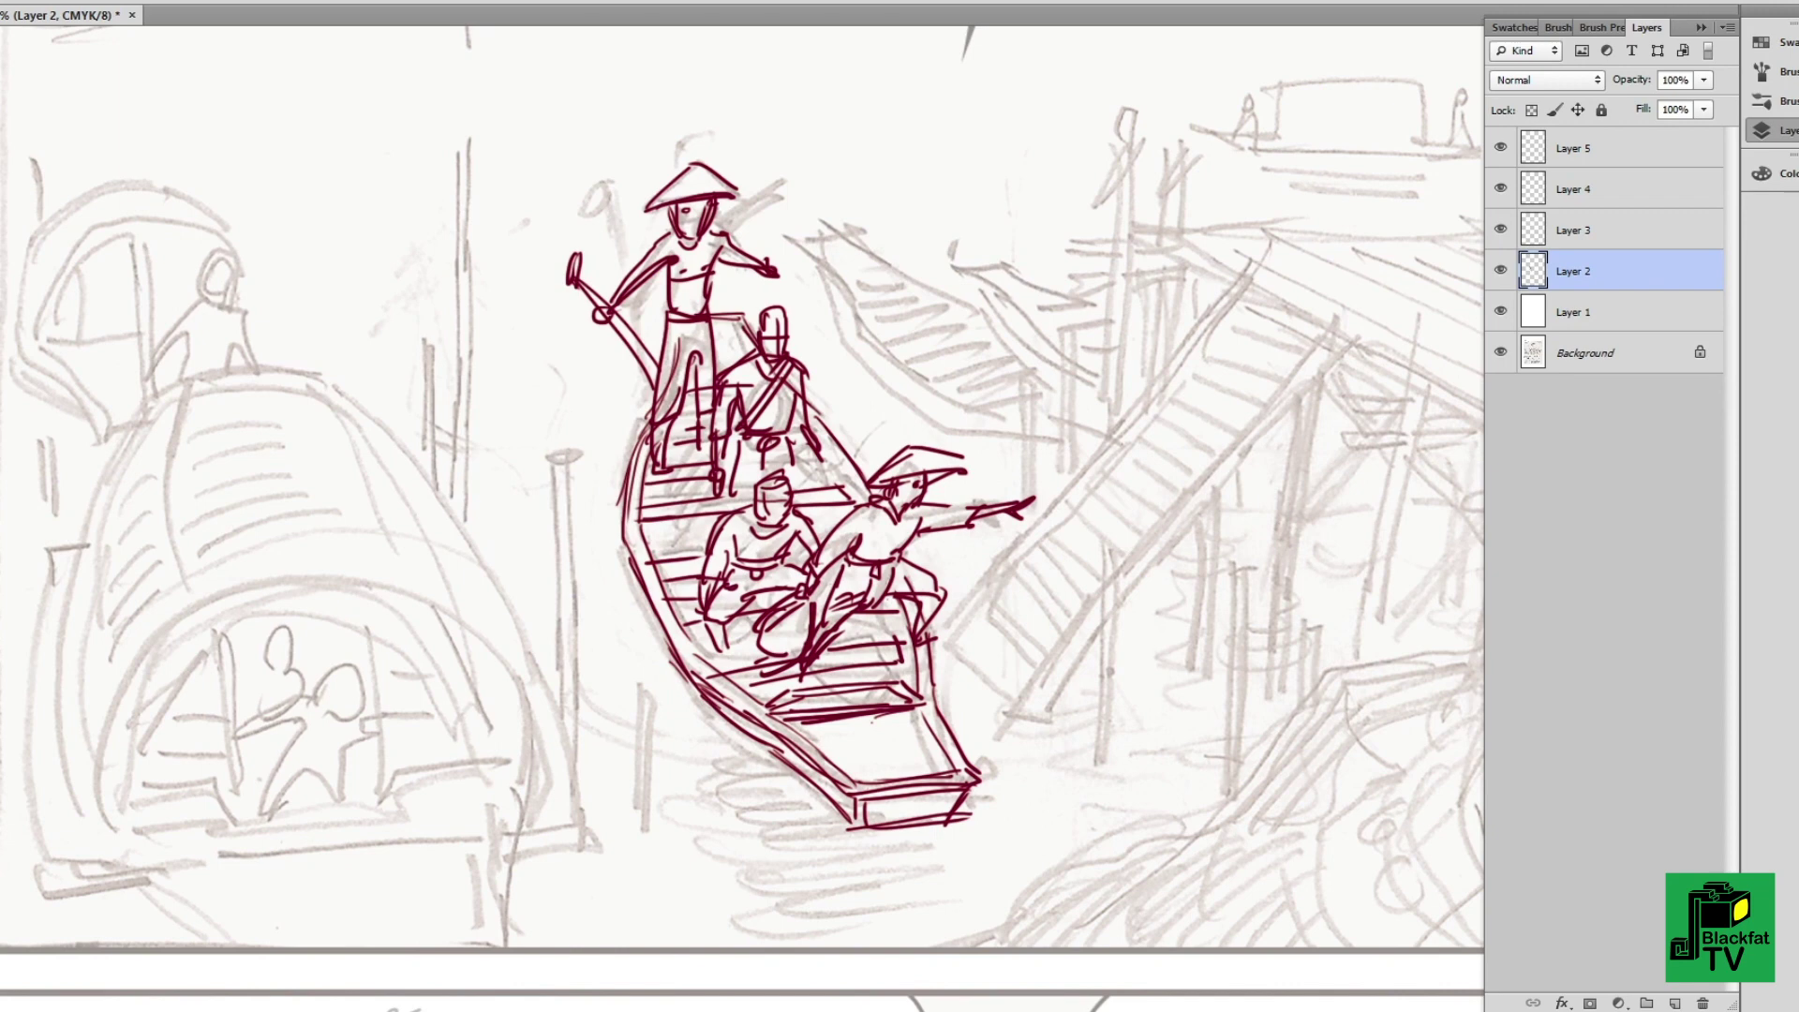
- Draw the sloping wooden stairs with two long side rails and evenly spaced treads running up to the dock
mouse_move(1332, 323)
left_mouse_down()
mouse_move(1007, 740)
mouse_move(1040, 737)
left_mouse_up()
left_click_drag(1236, 265, 937, 671)
left_click_drag(1253, 290, 974, 660)
left_click_drag(965, 665, 1030, 694)
mouse_move(984, 599)
left_mouse_down()
mouse_move(1023, 633)
mouse_move(1063, 632)
left_mouse_up()
left_click_drag(1021, 560, 1087, 600)
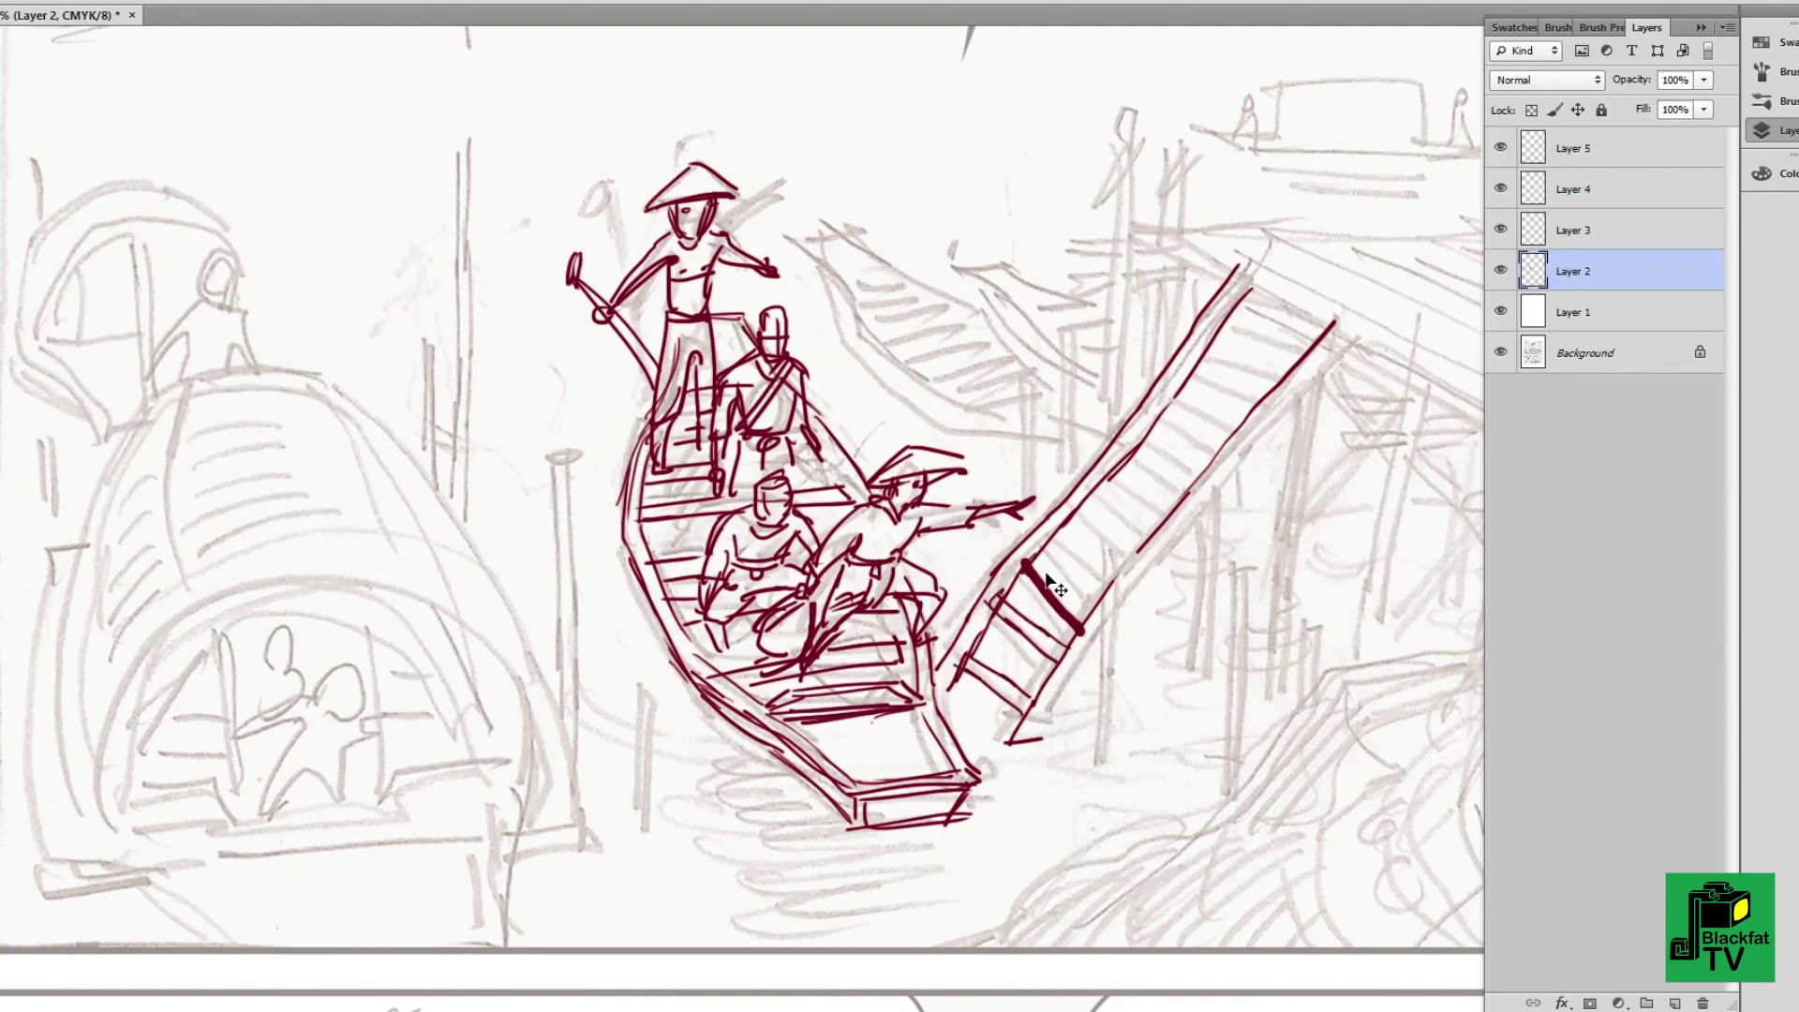
left_click_drag(1050, 534, 1120, 576)
left_click_drag(1082, 506, 1141, 548)
left_click_drag(1113, 461, 1171, 511)
left_click_drag(1145, 431, 1203, 473)
left_click_drag(1167, 398, 1241, 436)
left_click_drag(1199, 370, 1264, 398)
- Cap and thicken the stairs' outer rail, add support posts beneath it, and draw two mooring posts beside the boat
mouse_move(1217, 328)
left_mouse_down()
mouse_move(1307, 366)
mouse_move(1387, 291)
left_mouse_up()
left_click_drag(1302, 386, 1070, 682)
left_click_drag(1119, 566, 1117, 735)
left_click_drag(1110, 546, 1065, 718)
left_click_drag(735, 736, 726, 871)
left_click_drag(667, 663, 639, 855)
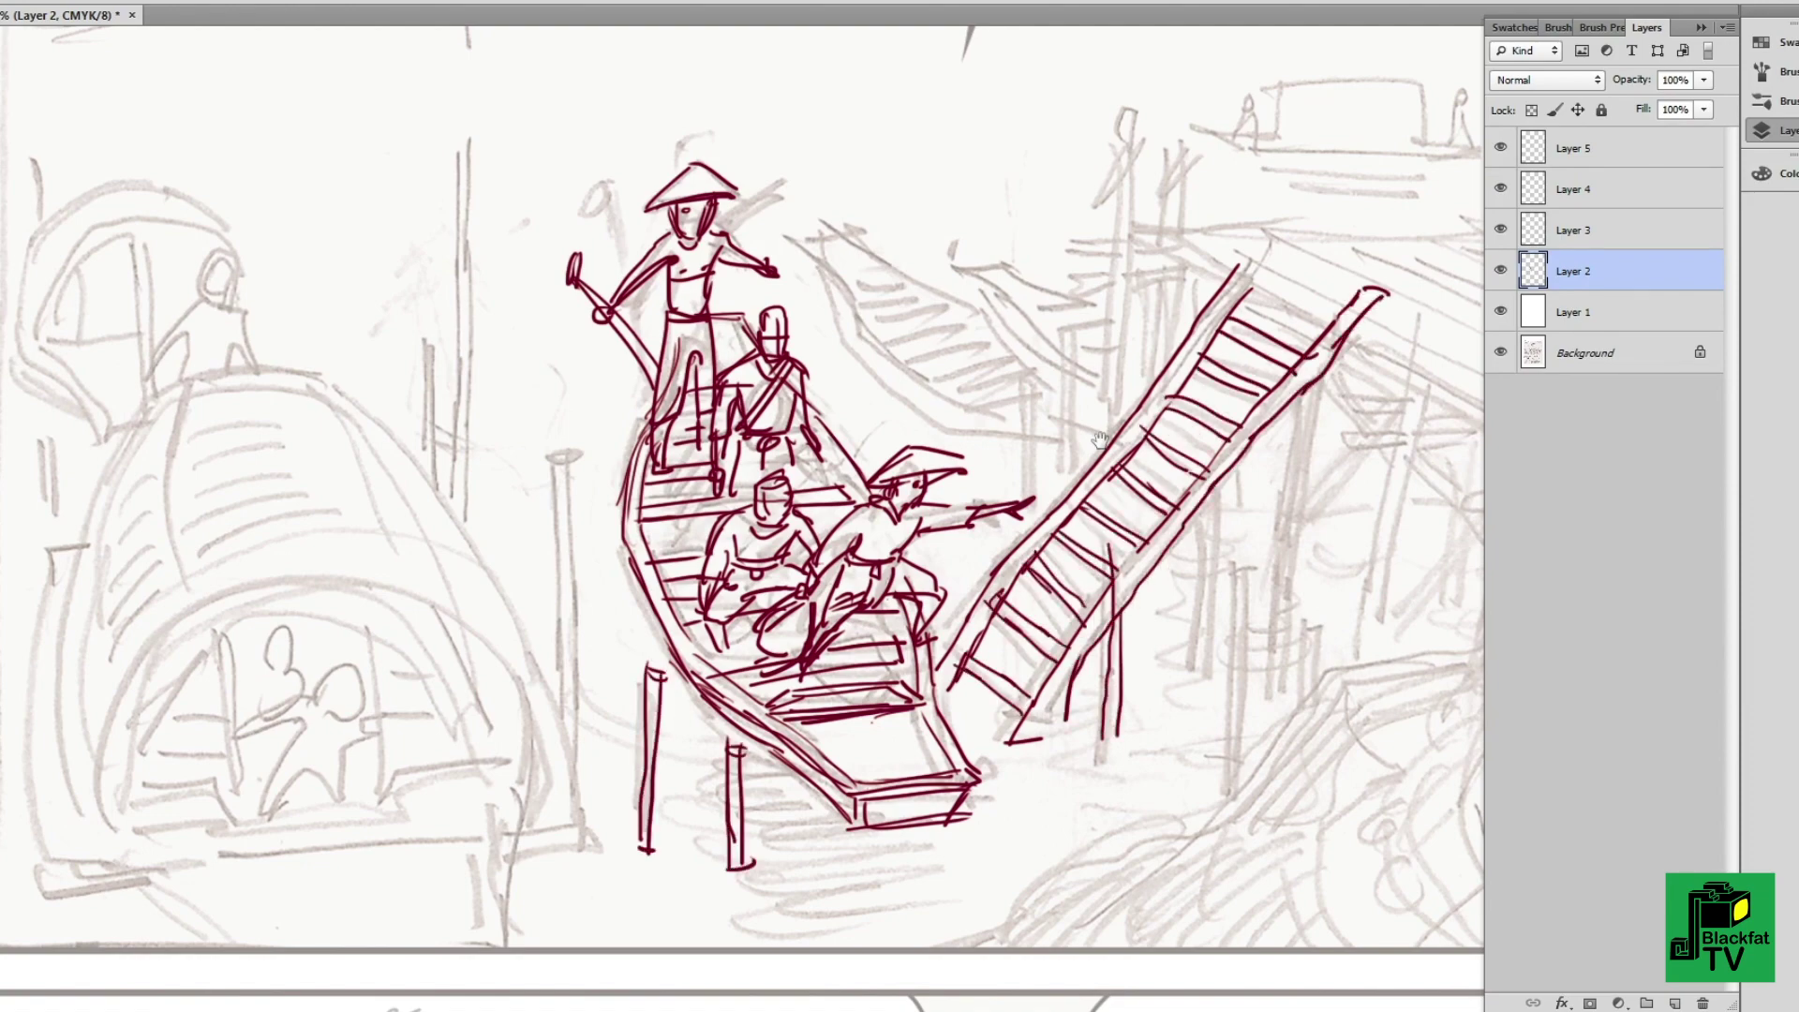
- Draw the upright posts and crossbeam behind the top of the stairs and the near edges of the dock
left_click_drag(937, 468, 909, 637)
left_click_drag(1054, 470, 1050, 598)
left_click_drag(1040, 474, 1034, 611)
left_click_drag(1077, 356, 1057, 407)
left_click_drag(1082, 390, 1063, 659)
mouse_move(1072, 506)
left_mouse_down()
mouse_move(1162, 499)
mouse_move(1038, 496)
left_mouse_up()
left_click_drag(1104, 506, 1106, 588)
left_click_drag(1105, 590, 876, 574)
mouse_move(1212, 423)
left_mouse_down()
mouse_move(902, 438)
mouse_move(897, 553)
left_mouse_up()
left_click_drag(905, 457, 1047, 529)
- Draw the tall front support post of the dock and the two horizontal beams crossing behind it
left_click_drag(1133, 477, 1087, 860)
mouse_move(1124, 476)
left_mouse_down()
mouse_move(1151, 552)
mouse_move(1113, 857)
left_mouse_up()
left_click_drag(1143, 637, 1119, 801)
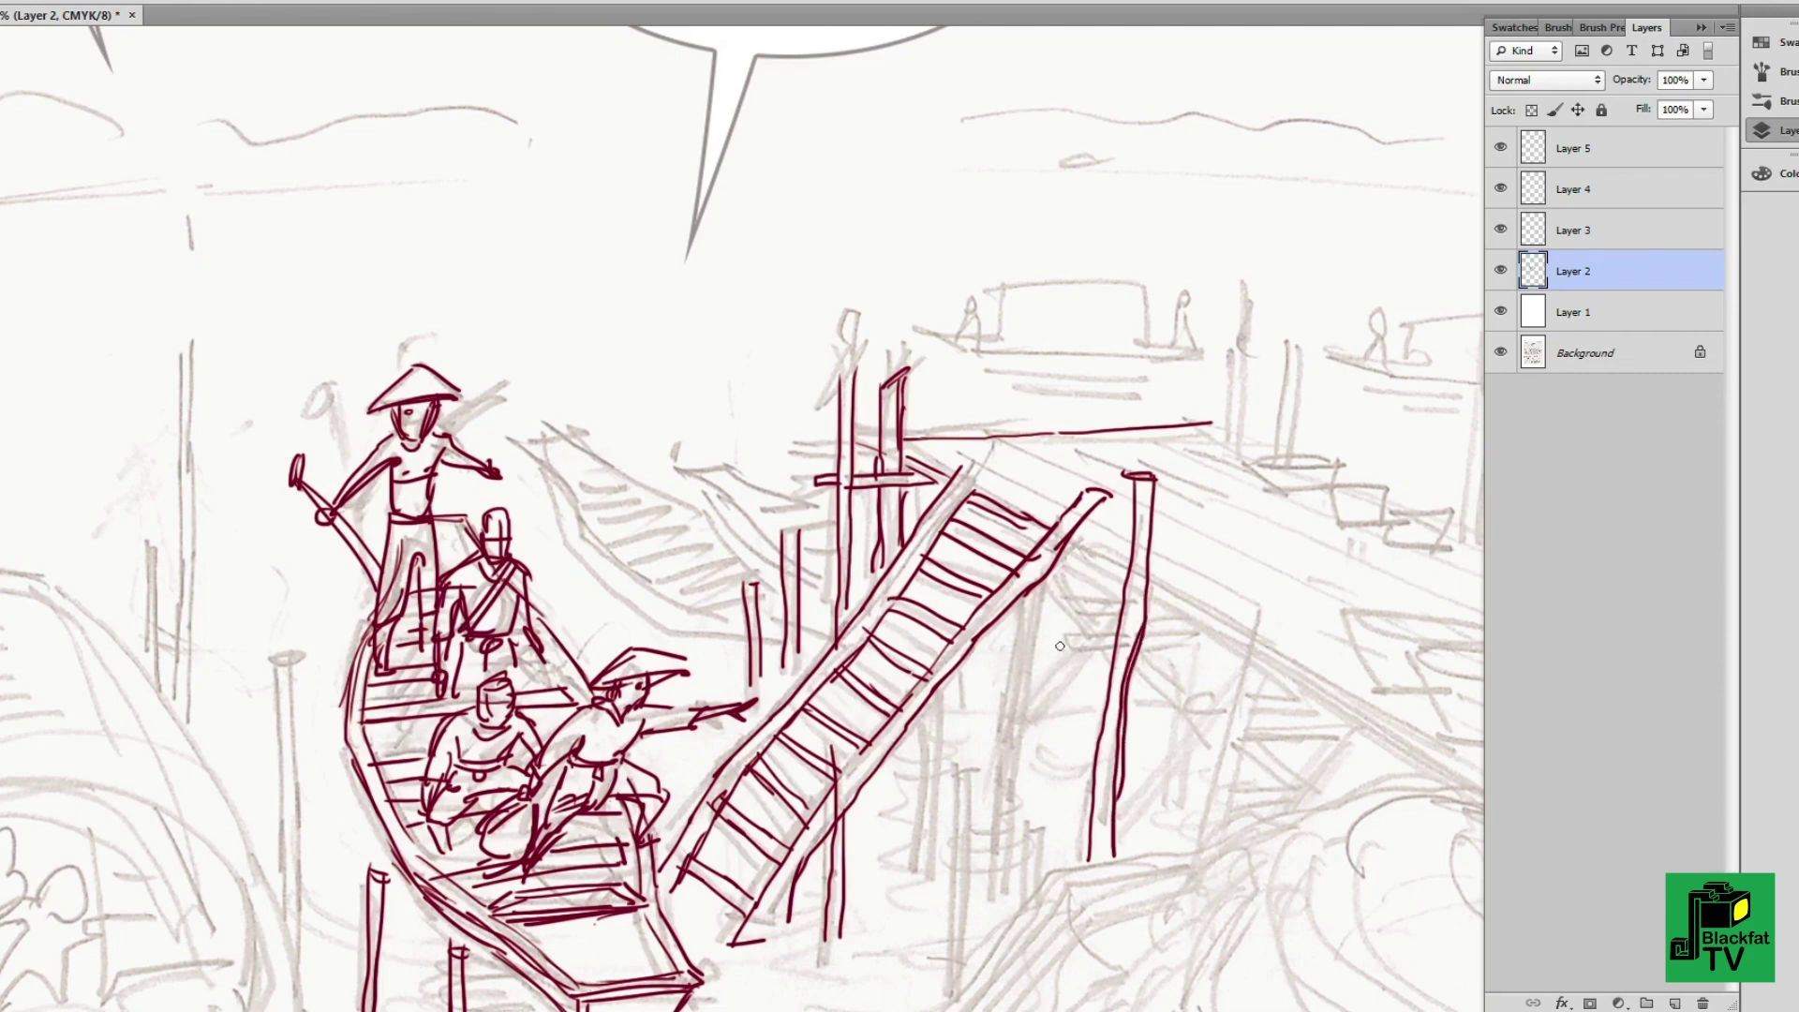
left_click_drag(1060, 648, 1209, 628)
mouse_move(1073, 622)
left_mouse_down()
mouse_move(1069, 604)
mouse_move(1176, 604)
left_mouse_up()
left_click_drag(1178, 607, 1142, 633)
- Add more support posts and diagonal braces beneath the dock, including the slanted post near the bank
left_click_drag(1045, 587, 1000, 829)
left_click_drag(1086, 656, 1019, 740)
mouse_move(1059, 553)
left_mouse_down()
mouse_move(1199, 613)
mouse_move(1182, 698)
left_mouse_up()
left_click_drag(1201, 640, 1168, 823)
left_click_drag(1203, 762, 1154, 697)
mouse_move(1217, 529)
left_mouse_down()
mouse_move(1154, 775)
mouse_move(1246, 531)
left_mouse_up()
left_click_drag(1228, 534, 1176, 774)
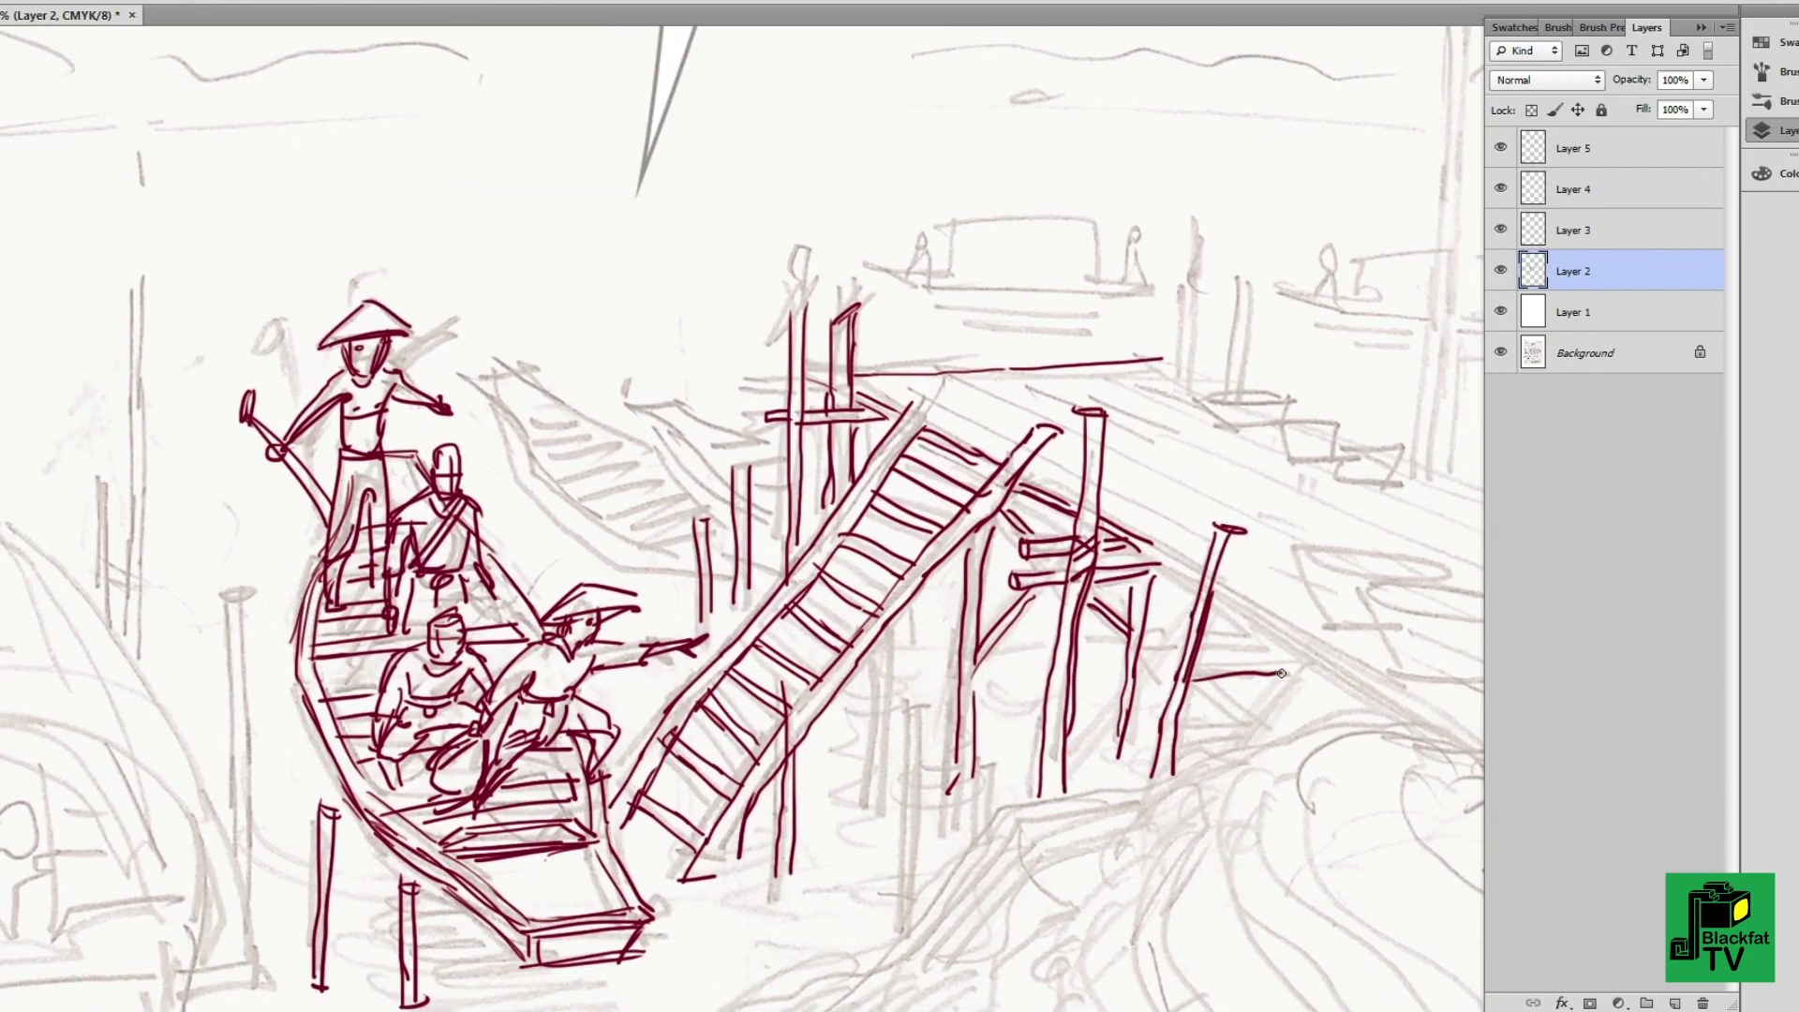
- Draw the crossed bracing beside the slanted dock post and two short posts standing in the water
left_click_drag(1194, 667, 1297, 663)
mouse_move(1317, 668)
left_mouse_down()
mouse_move(1276, 743)
mouse_move(1298, 667)
left_mouse_up()
left_click_drag(1197, 667, 1264, 633)
left_click_drag(1136, 682, 1115, 760)
left_click_drag(896, 733, 922, 729)
mouse_move(900, 735)
left_mouse_down()
mouse_move(901, 885)
mouse_move(918, 895)
left_mouse_up()
left_click_drag(998, 716, 995, 815)
left_click_drag(999, 713, 1016, 714)
left_click_drag(1015, 714, 1011, 800)
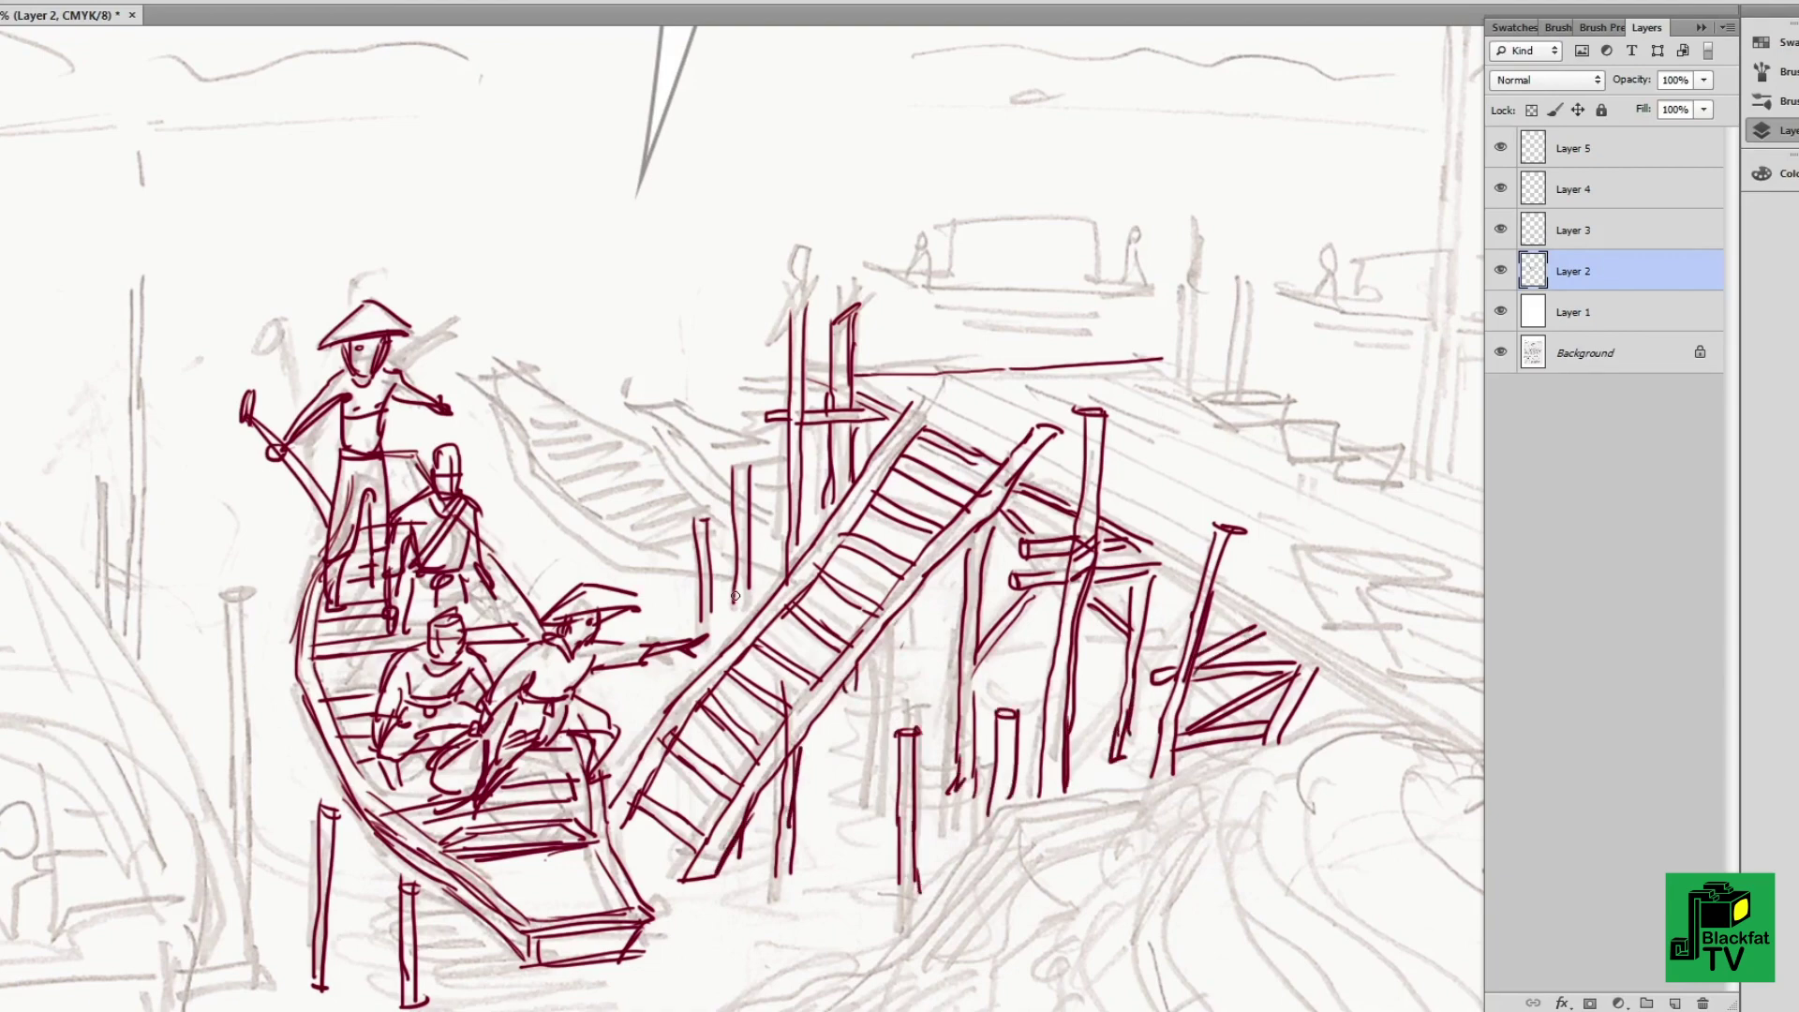
- Draw the dock's long straight side edges receding along both sides of the deck
mouse_move(736, 596)
left_mouse_down()
mouse_move(749, 619)
mouse_move(398, 586)
left_mouse_up()
left_click(1443, 682, "shift")
left_click_drag(1443, 682, 1198, 663)
mouse_move(907, 722)
left_mouse_down()
mouse_move(570, 527)
mouse_move(682, 652)
left_mouse_up()
- Draw the row of three small baskets along the far edge of the dock
left_click_drag(726, 487, 866, 510)
mouse_move(785, 492)
left_mouse_down()
mouse_move(787, 539)
mouse_move(918, 522)
left_mouse_up()
left_click_drag(791, 534, 852, 543)
left_click_drag(927, 532, 857, 567)
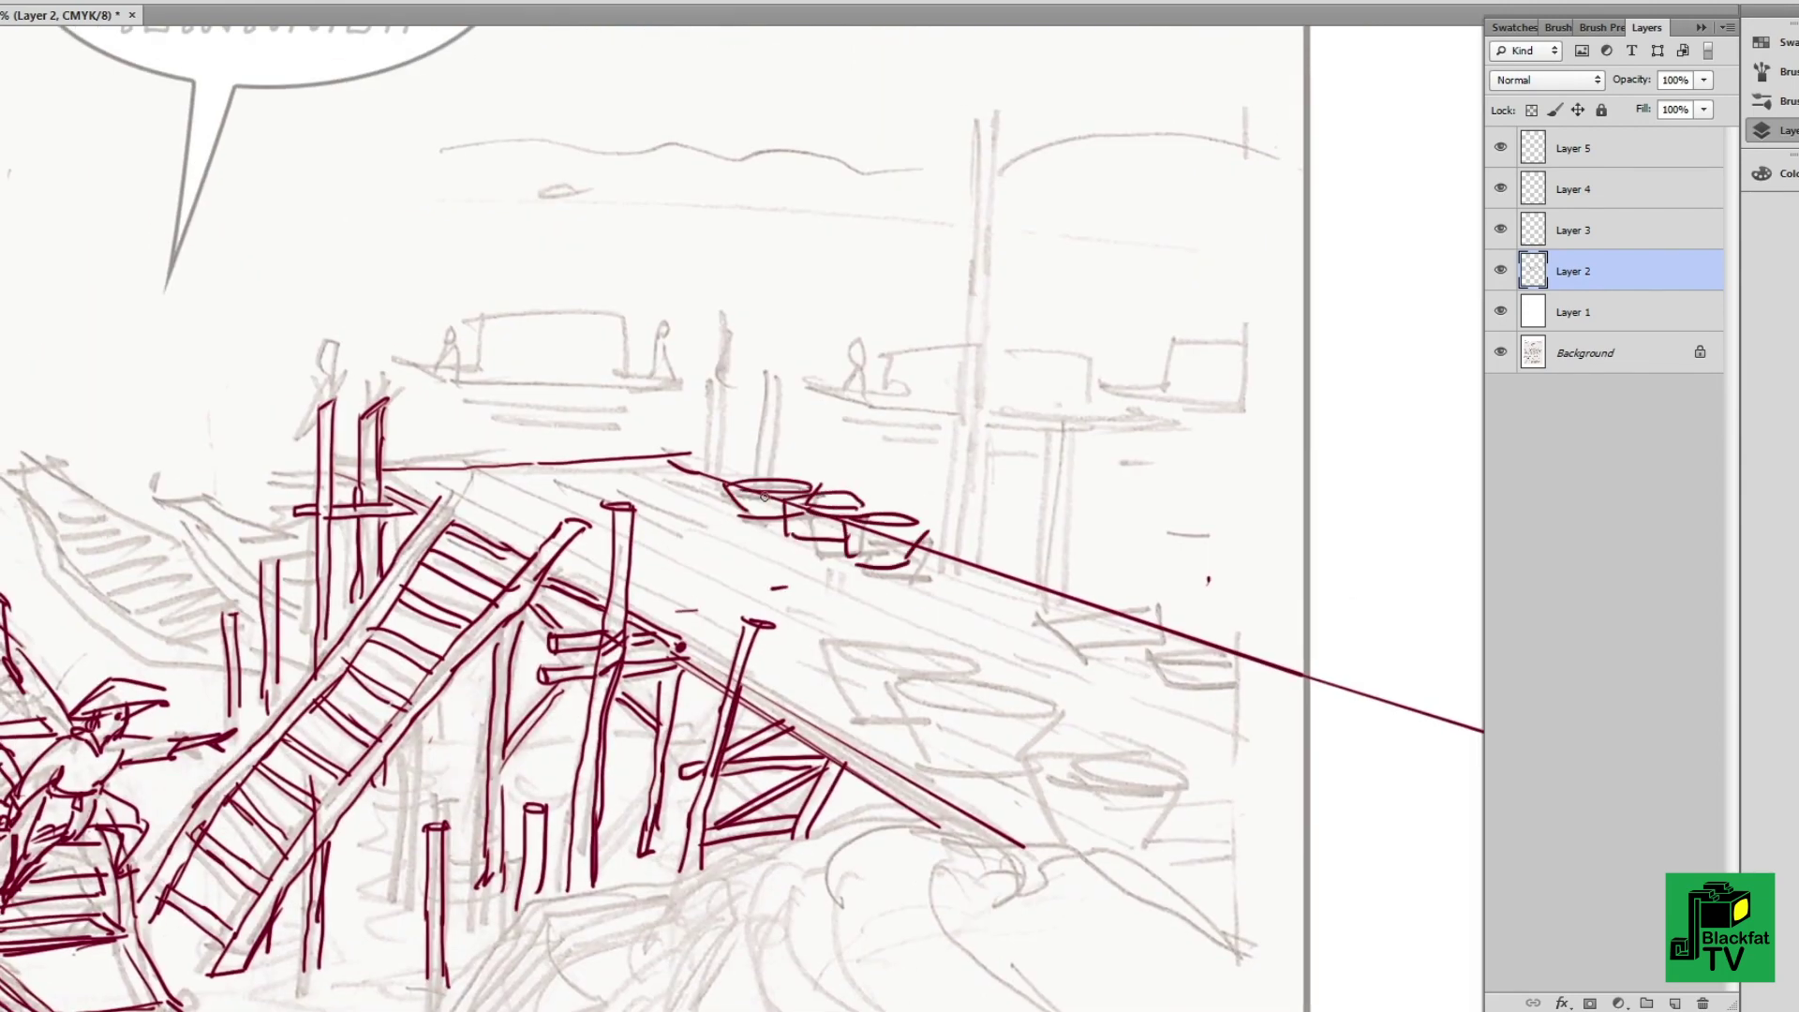
left_click_drag(763, 495, 736, 511)
- Draw three large filled baskets at the front of the dock and two more baskets along its far edge
mouse_move(1054, 599)
left_mouse_down()
mouse_move(1161, 604)
mouse_move(1157, 646)
mouse_move(1237, 656)
left_mouse_up()
left_click_drag(1153, 646, 1228, 684)
left_click_drag(895, 694, 1058, 698)
mouse_move(1059, 702)
left_mouse_down()
mouse_move(894, 712)
mouse_move(1040, 726)
left_mouse_up()
mouse_move(796, 651)
left_mouse_down()
mouse_move(955, 656)
mouse_move(904, 721)
left_mouse_up()
mouse_move(1021, 763)
left_mouse_down()
mouse_move(1213, 787)
mouse_move(1199, 805)
left_mouse_up()
left_click_drag(1134, 623, 1251, 633)
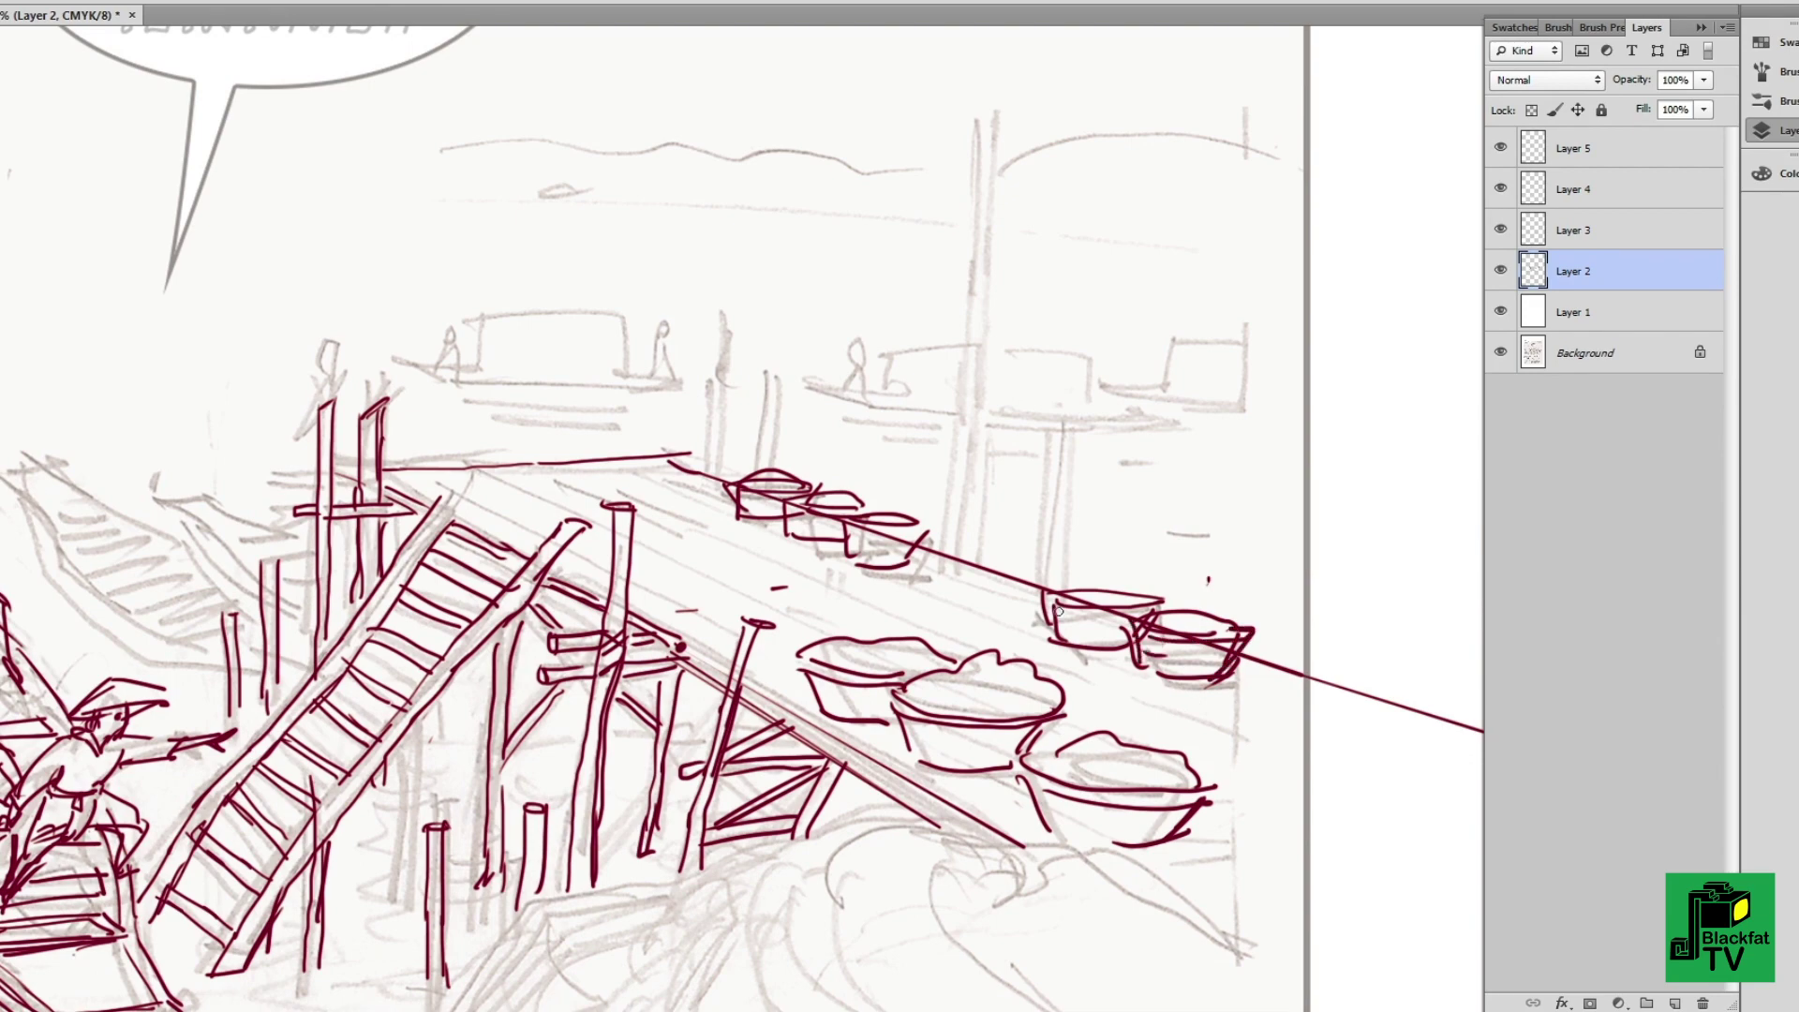
left_click_drag(1049, 600, 1171, 618)
left_click_drag(843, 520, 1143, 614)
- Draw two upright posts behind the small baskets at the dock's far corner
left_click_drag(921, 442, 917, 529)
mouse_move(969, 440)
left_mouse_down()
mouse_move(960, 525)
mouse_move(922, 600)
left_mouse_up()
mouse_move(1104, 660)
left_mouse_down()
mouse_move(1127, 272)
mouse_move(1115, 679)
left_mouse_up()
mouse_move(1218, 570)
left_mouse_down()
mouse_move(1194, 717)
mouse_move(501, 574)
mouse_move(555, 529)
mouse_move(599, 599)
left_mouse_up()
- Draw the two moored boats behind the stairs with curved hulls and interior planks
mouse_move(586, 566)
left_mouse_down()
mouse_move(750, 711)
mouse_move(618, 656)
mouse_move(805, 736)
left_mouse_up()
mouse_move(553, 527)
left_mouse_down()
mouse_move(647, 560)
mouse_move(806, 670)
left_mouse_up()
left_click_drag(693, 666, 768, 679)
left_click_drag(829, 679, 876, 695)
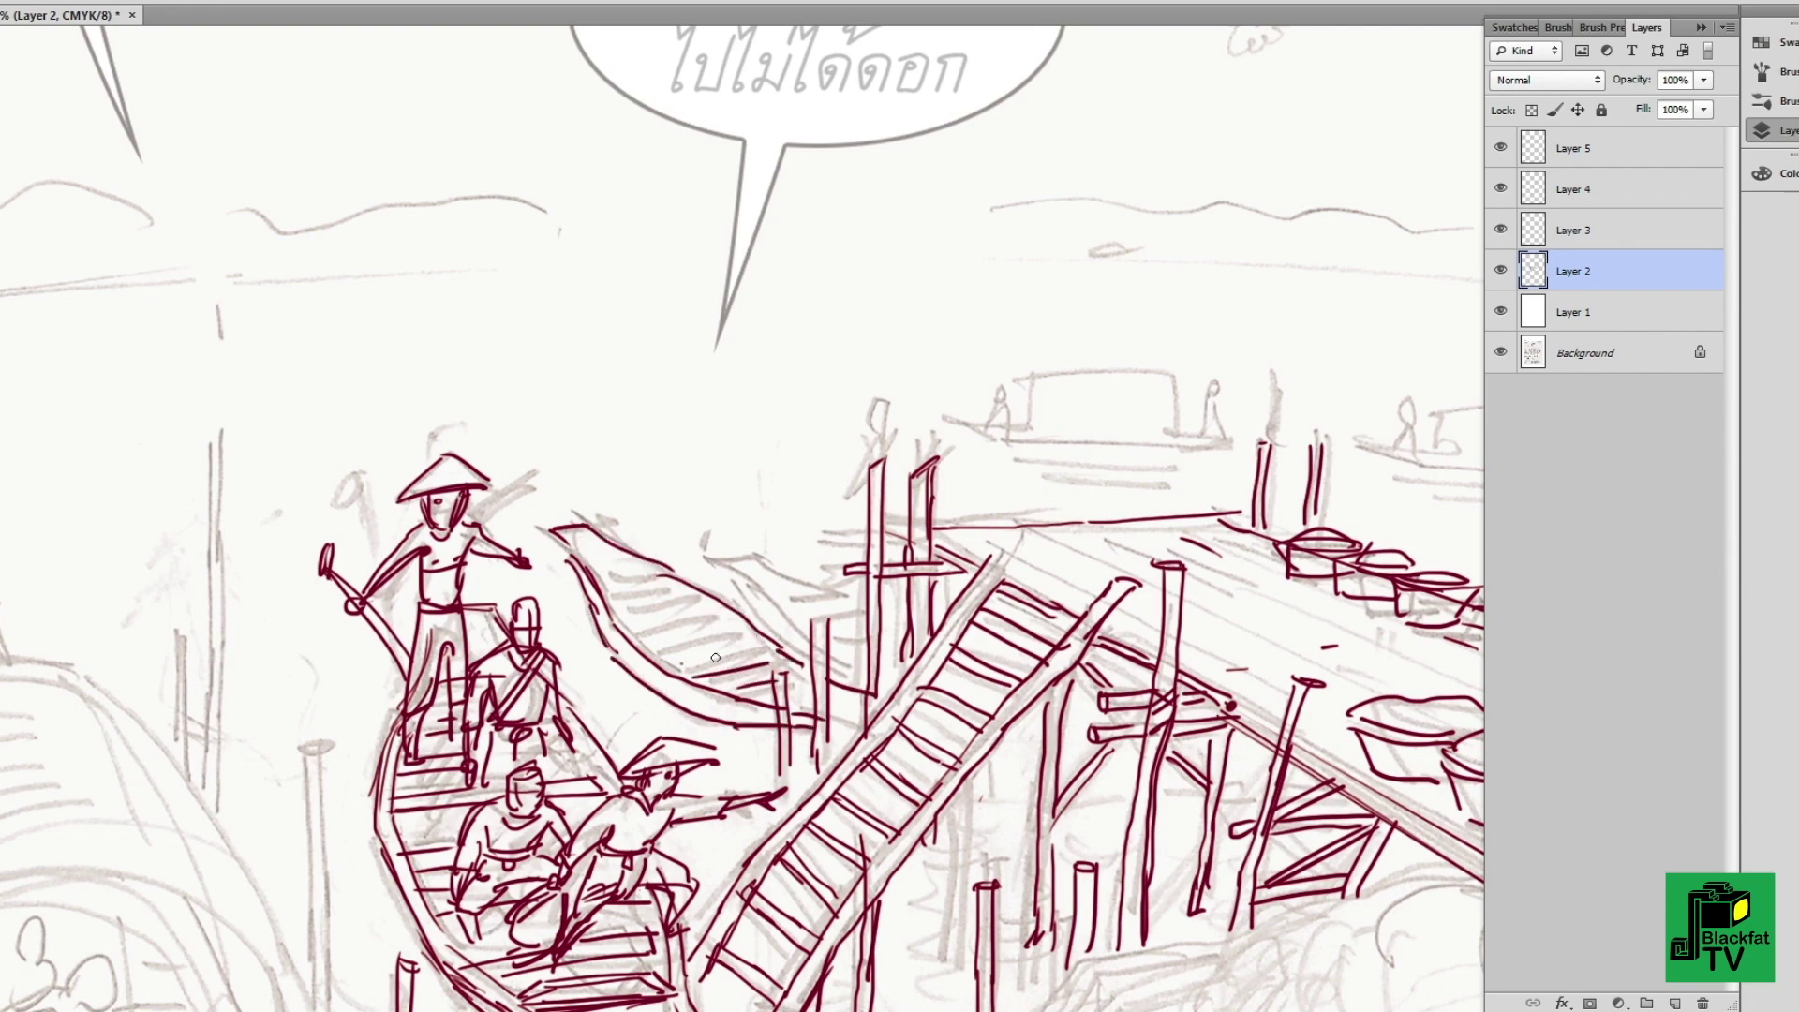
left_click_drag(630, 618, 699, 632)
mouse_move(700, 573)
left_mouse_down()
mouse_move(759, 557)
mouse_move(872, 596)
mouse_move(866, 616)
left_mouse_up()
- Finish the dock's back corner, add two short leaning posts on its rear edge, and add supports beside the stairs
left_click_drag(890, 529, 919, 557)
left_click_drag(981, 530, 1040, 521)
mouse_move(1093, 521)
left_mouse_down()
mouse_move(1120, 466)
mouse_move(1106, 521)
left_mouse_up()
scroll(1106, 521, "down", 3)
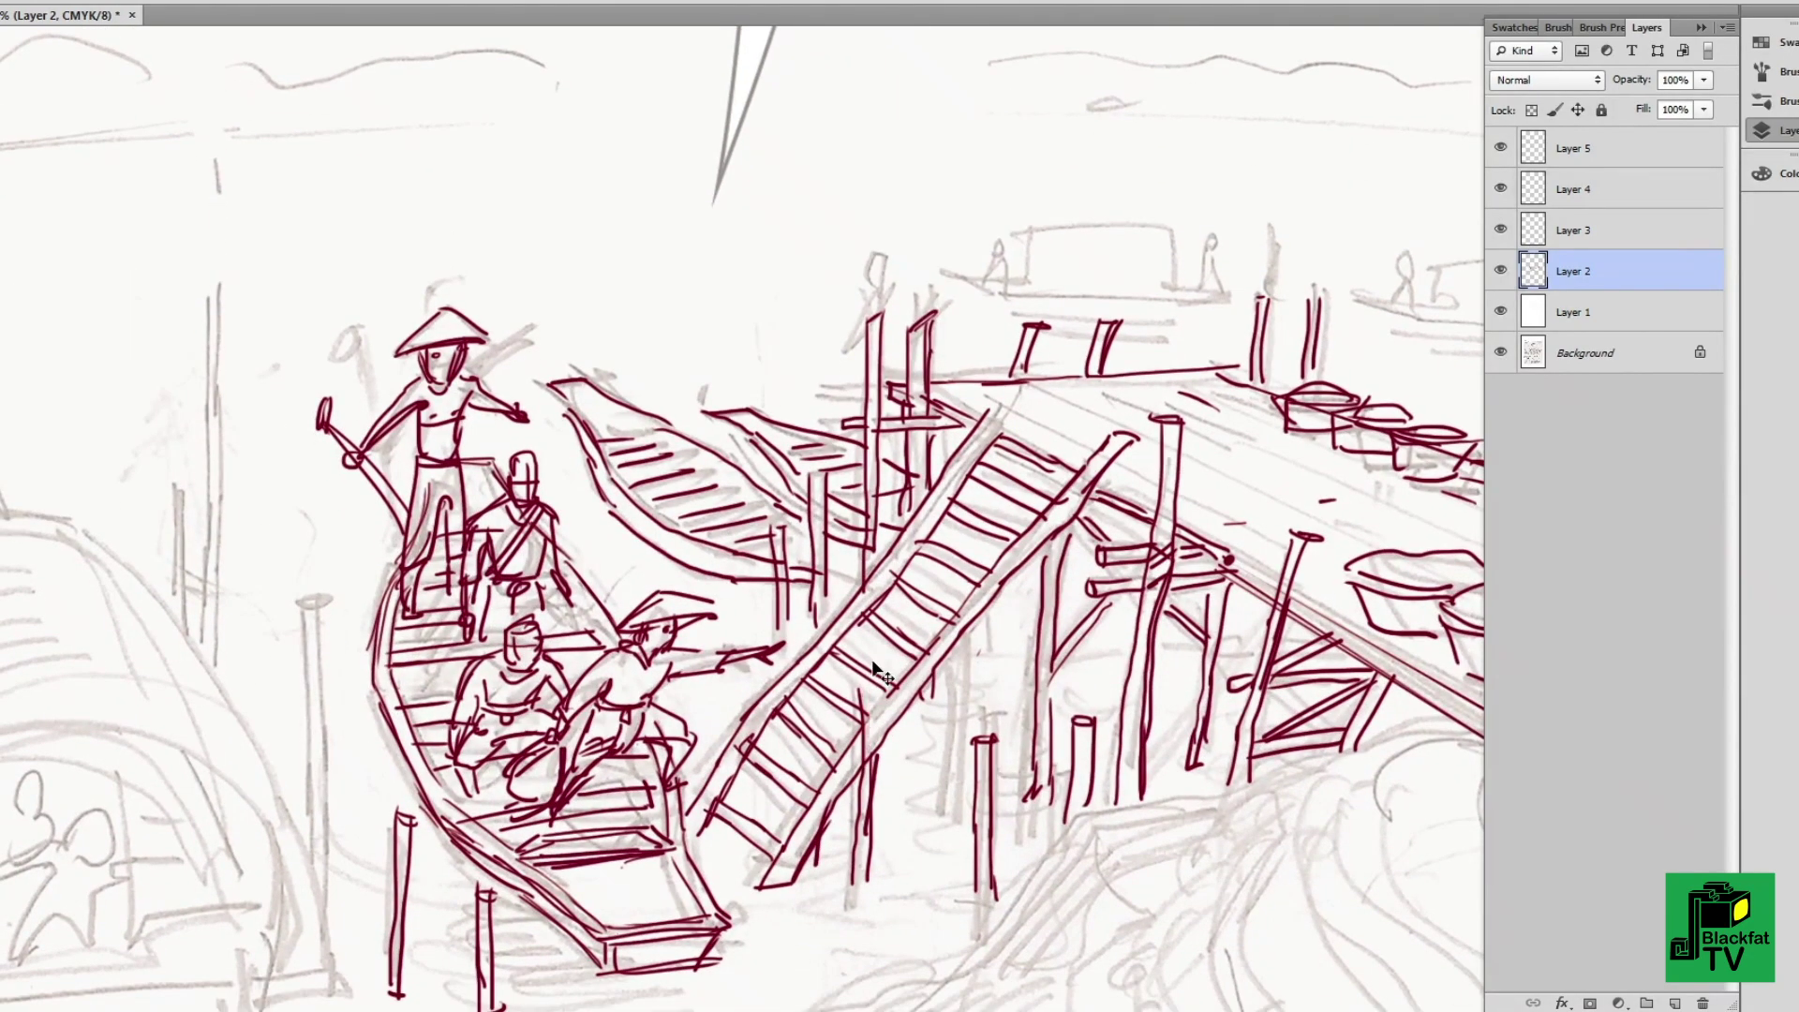
left_click_drag(886, 656, 864, 763)
left_click_drag(975, 590, 923, 632)
- Trace the foreground bank's sloping outline and its flowing inner contour lines below the dock
key("ctrl+minus")
left_click_drag(974, 712, 712, 895)
scroll(1124, 674, "right", 5)
mouse_move(979, 637)
left_mouse_down()
mouse_move(1265, 712)
mouse_move(1183, 768)
left_mouse_up()
left_click_drag(754, 646, 886, 754)
left_click_drag(646, 646, 698, 761)
left_click_drag(655, 680, 730, 810)
left_click_drag(581, 674, 599, 777)
left_click_drag(478, 712, 436, 843)
left_click_drag(576, 726, 529, 852)
scroll(655, 656, "left", 8)
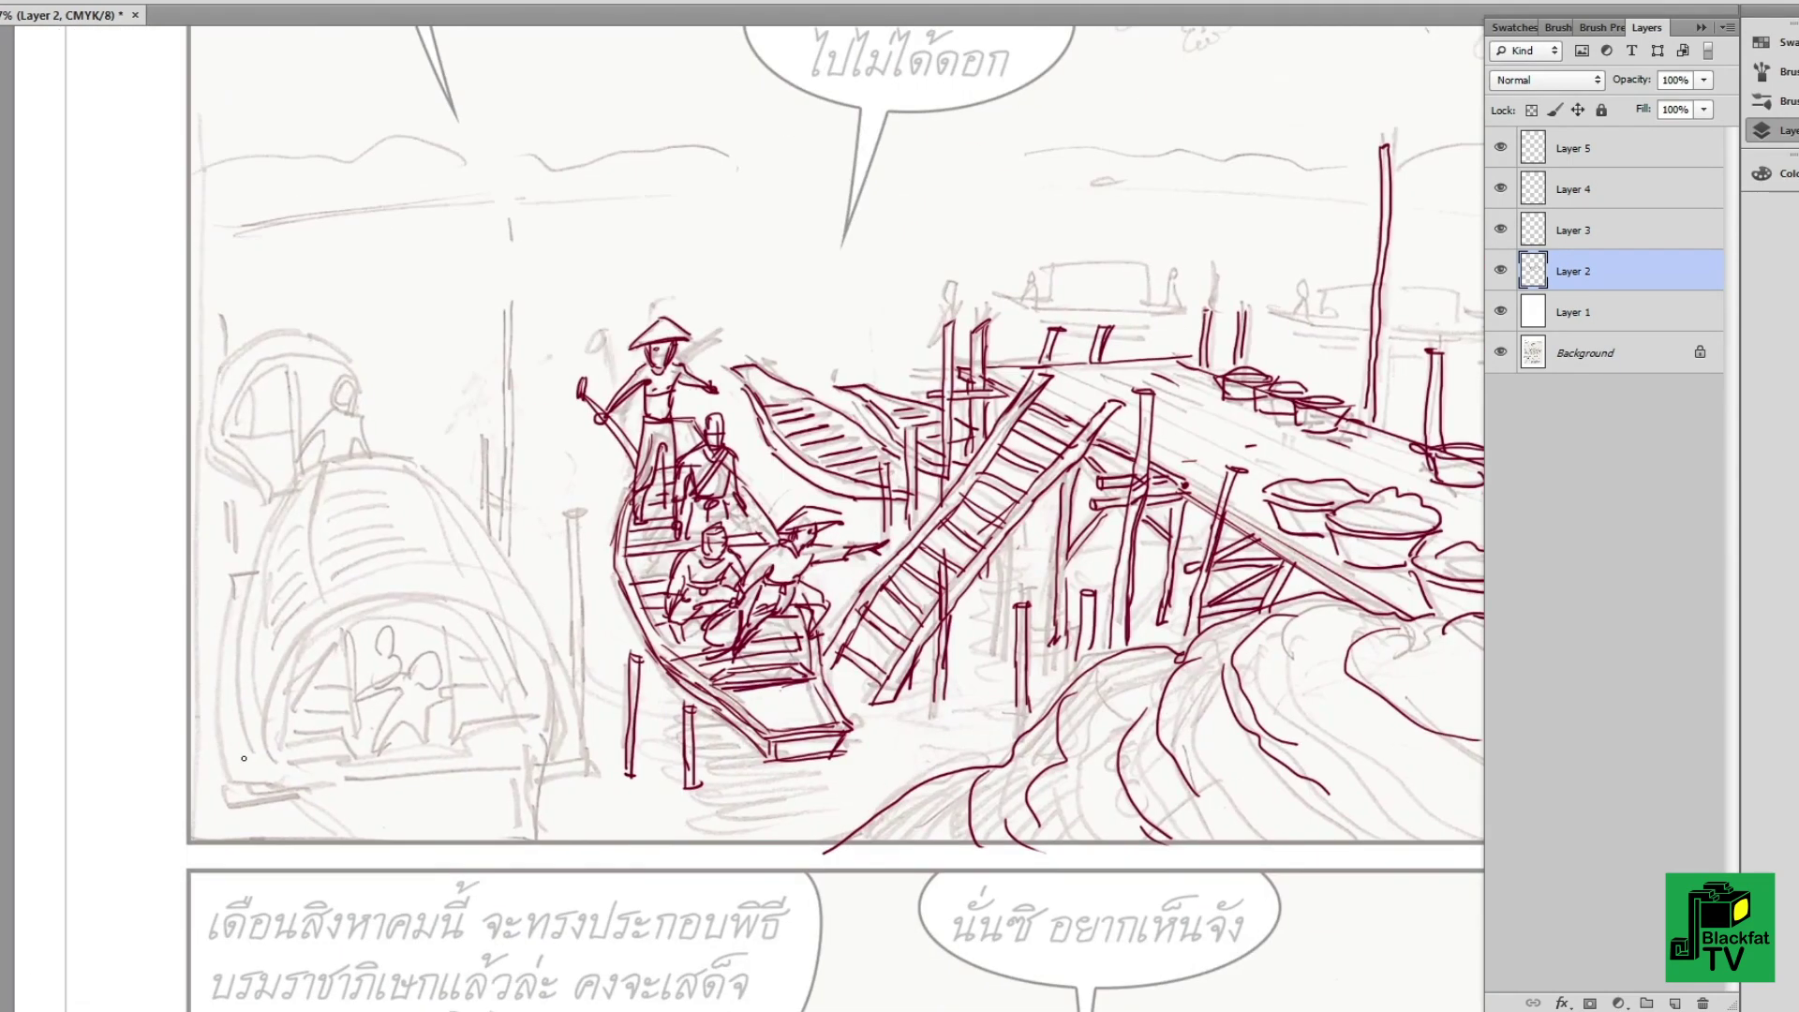
- Trace the covered boat's front arch and the larger outer curve of its domed roof
left_click_drag(249, 768, 421, 586)
mouse_move(421, 585)
left_mouse_down()
mouse_move(553, 670)
mouse_move(565, 722)
left_mouse_up()
mouse_move(402, 578)
left_mouse_down()
mouse_move(227, 747)
mouse_move(571, 723)
left_mouse_up()
mouse_move(419, 448)
left_mouse_down()
mouse_move(229, 613)
mouse_move(223, 783)
left_mouse_up()
mouse_move(417, 451)
left_mouse_down()
mouse_move(568, 677)
mouse_move(573, 754)
left_mouse_up()
- Add the covered boat's inner arch edge, the long roof panel lines and the contour strokes along the roof's sides
scroll(574, 754, "down", 1)
scroll(573, 754, "left", 1)
mouse_move(323, 576)
left_mouse_down()
mouse_move(286, 626)
mouse_move(270, 731)
left_mouse_up()
left_click_drag(347, 424, 331, 555)
left_click_drag(447, 418, 526, 537)
left_click_drag(287, 506, 276, 614)
left_click_drag(552, 517, 562, 574)
left_click_drag(342, 544, 389, 503)
- Draw two posts and low side boards under the arch, plus the boat's front deck edge and its supports
left_click_drag(385, 574, 380, 691)
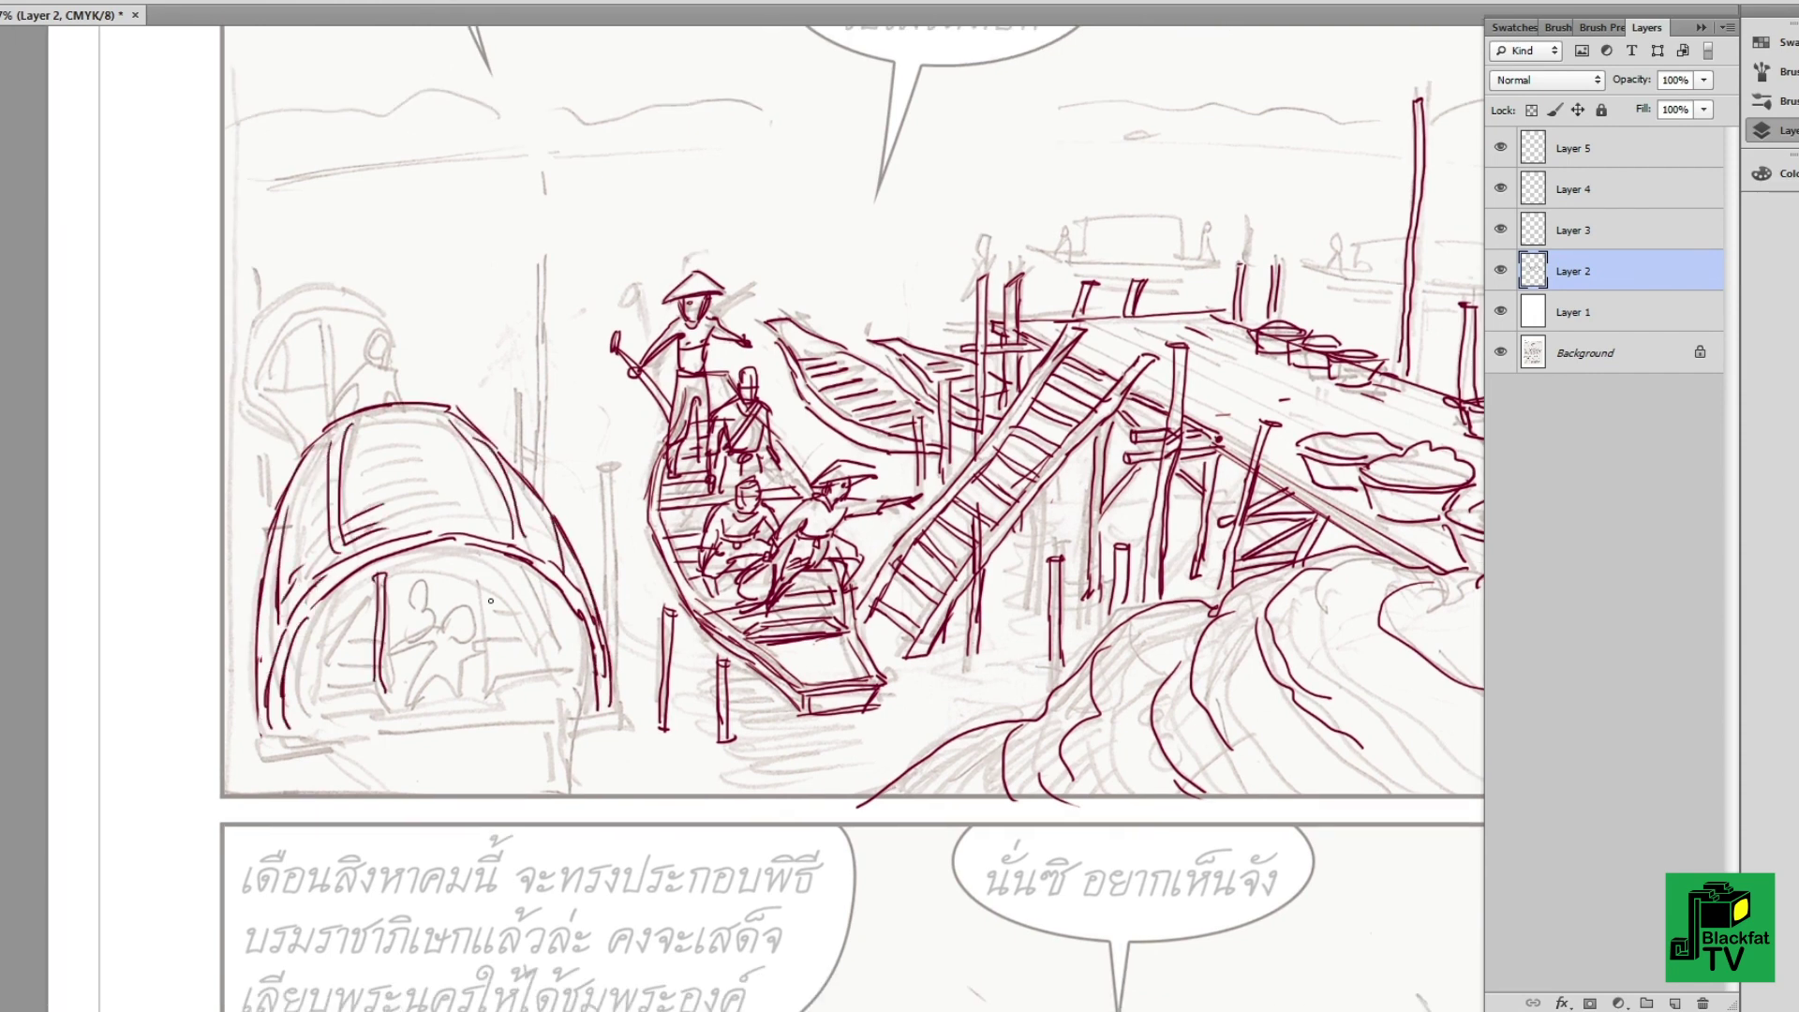
left_click_drag(496, 553, 483, 719)
left_click_drag(373, 719, 459, 712)
left_click_drag(284, 694, 385, 718)
scroll(372, 488, "down", 1)
mouse_move(255, 744)
left_mouse_down()
mouse_move(323, 716)
mouse_move(412, 797)
left_mouse_up()
left_click_drag(571, 712, 553, 785)
mouse_move(401, 731)
left_mouse_down()
mouse_move(632, 675)
mouse_move(431, 794)
left_mouse_up()
left_click_drag(571, 730, 617, 727)
- Draw the boatman in a conical hat standing behind the covered boat's roof
left_click_drag(393, 484, 461, 584)
mouse_move(415, 424)
left_mouse_down()
mouse_move(488, 420)
mouse_move(452, 395)
left_mouse_up()
left_click_drag(386, 407, 393, 515)
left_click_drag(457, 446, 495, 489)
- Draw tall and short mooring posts on both sides of the covered boat
left_click_drag(607, 339, 615, 573)
left_click_drag(585, 469, 590, 551)
left_click_drag(617, 401, 626, 588)
left_click_drag(666, 539, 682, 726)
left_click_drag(325, 521, 325, 634)
left_click_drag(334, 532, 336, 654)
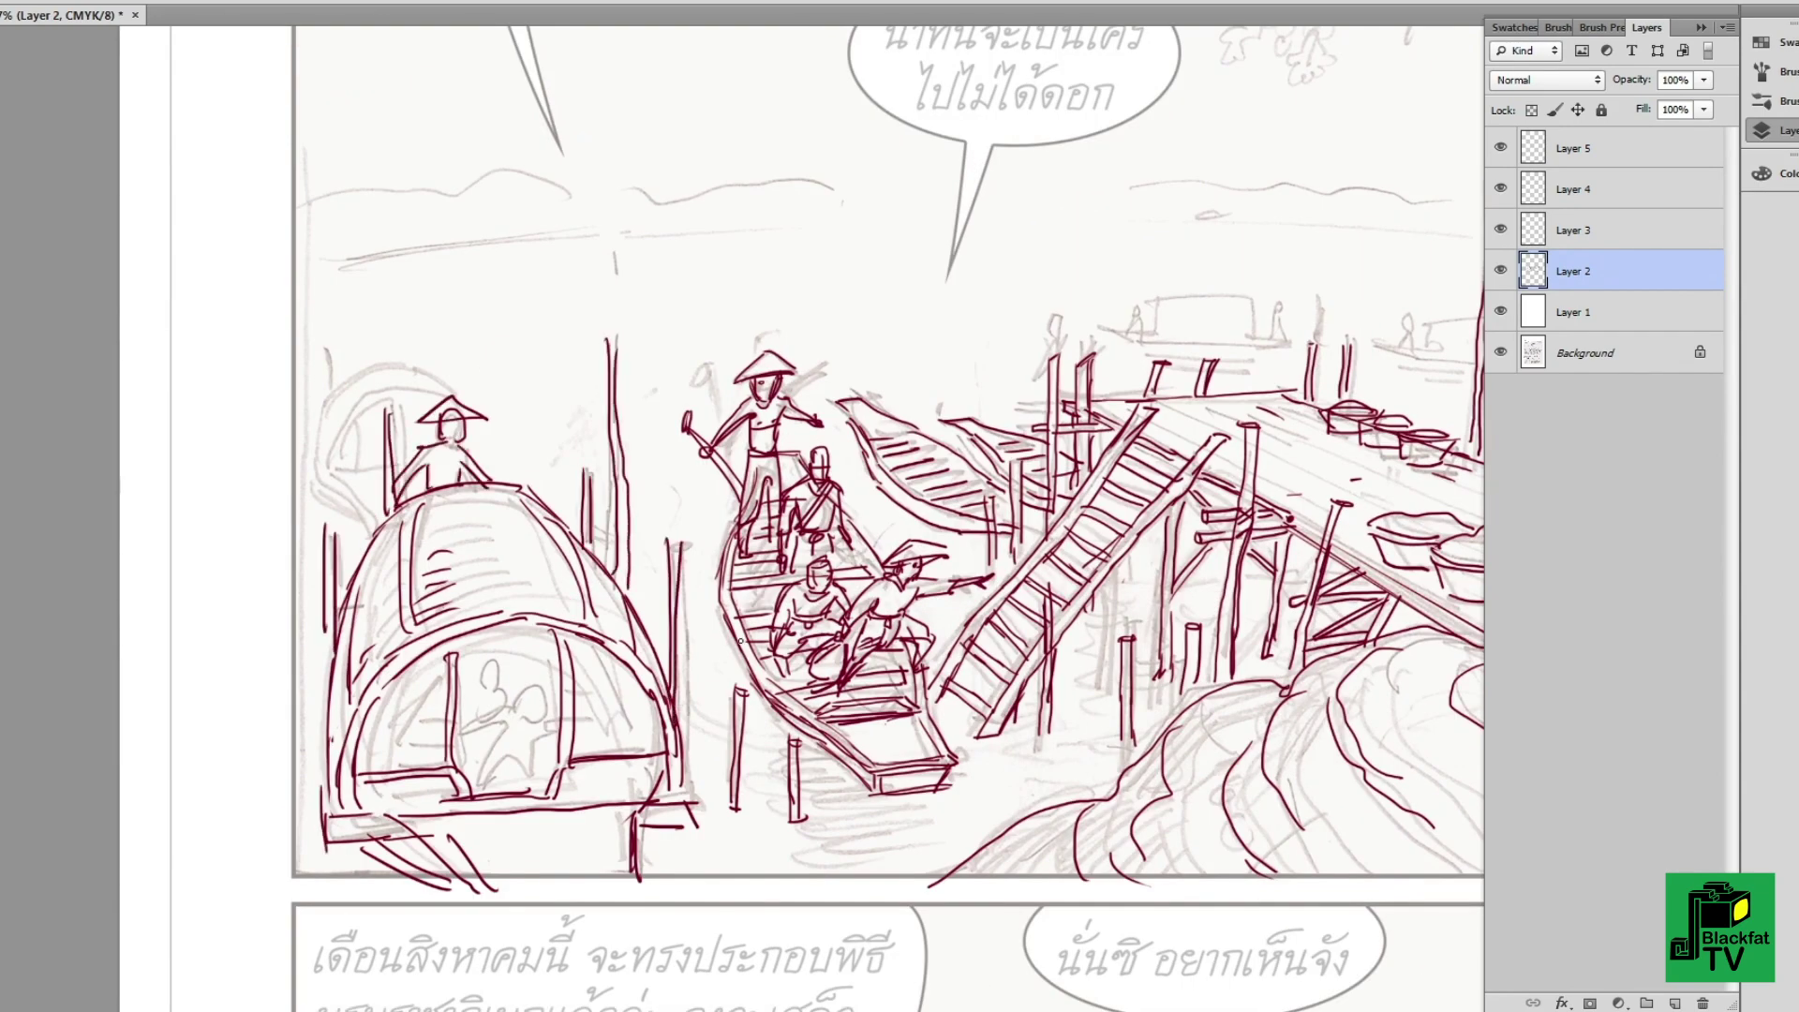
- Draw the seated figure inside the covered boat's arch
left_click_drag(542, 739, 501, 787)
left_click_drag(457, 742, 510, 712)
left_click_drag(506, 736, 544, 747)
left_click_drag(496, 691, 510, 705)
left_click_drag(545, 705, 567, 716)
mouse_move(506, 698)
left_mouse_down()
mouse_move(557, 674)
mouse_move(499, 670)
left_mouse_up()
- Add the horizontal side planks and another upright within the covered boat's interior
left_click_drag(445, 637, 459, 704)
mouse_move(346, 758)
left_mouse_down()
mouse_move(431, 745)
mouse_move(446, 707)
left_mouse_up()
left_click_drag(569, 682, 639, 691)
left_click_drag(441, 609, 583, 600)
left_click_drag(562, 562, 583, 674)
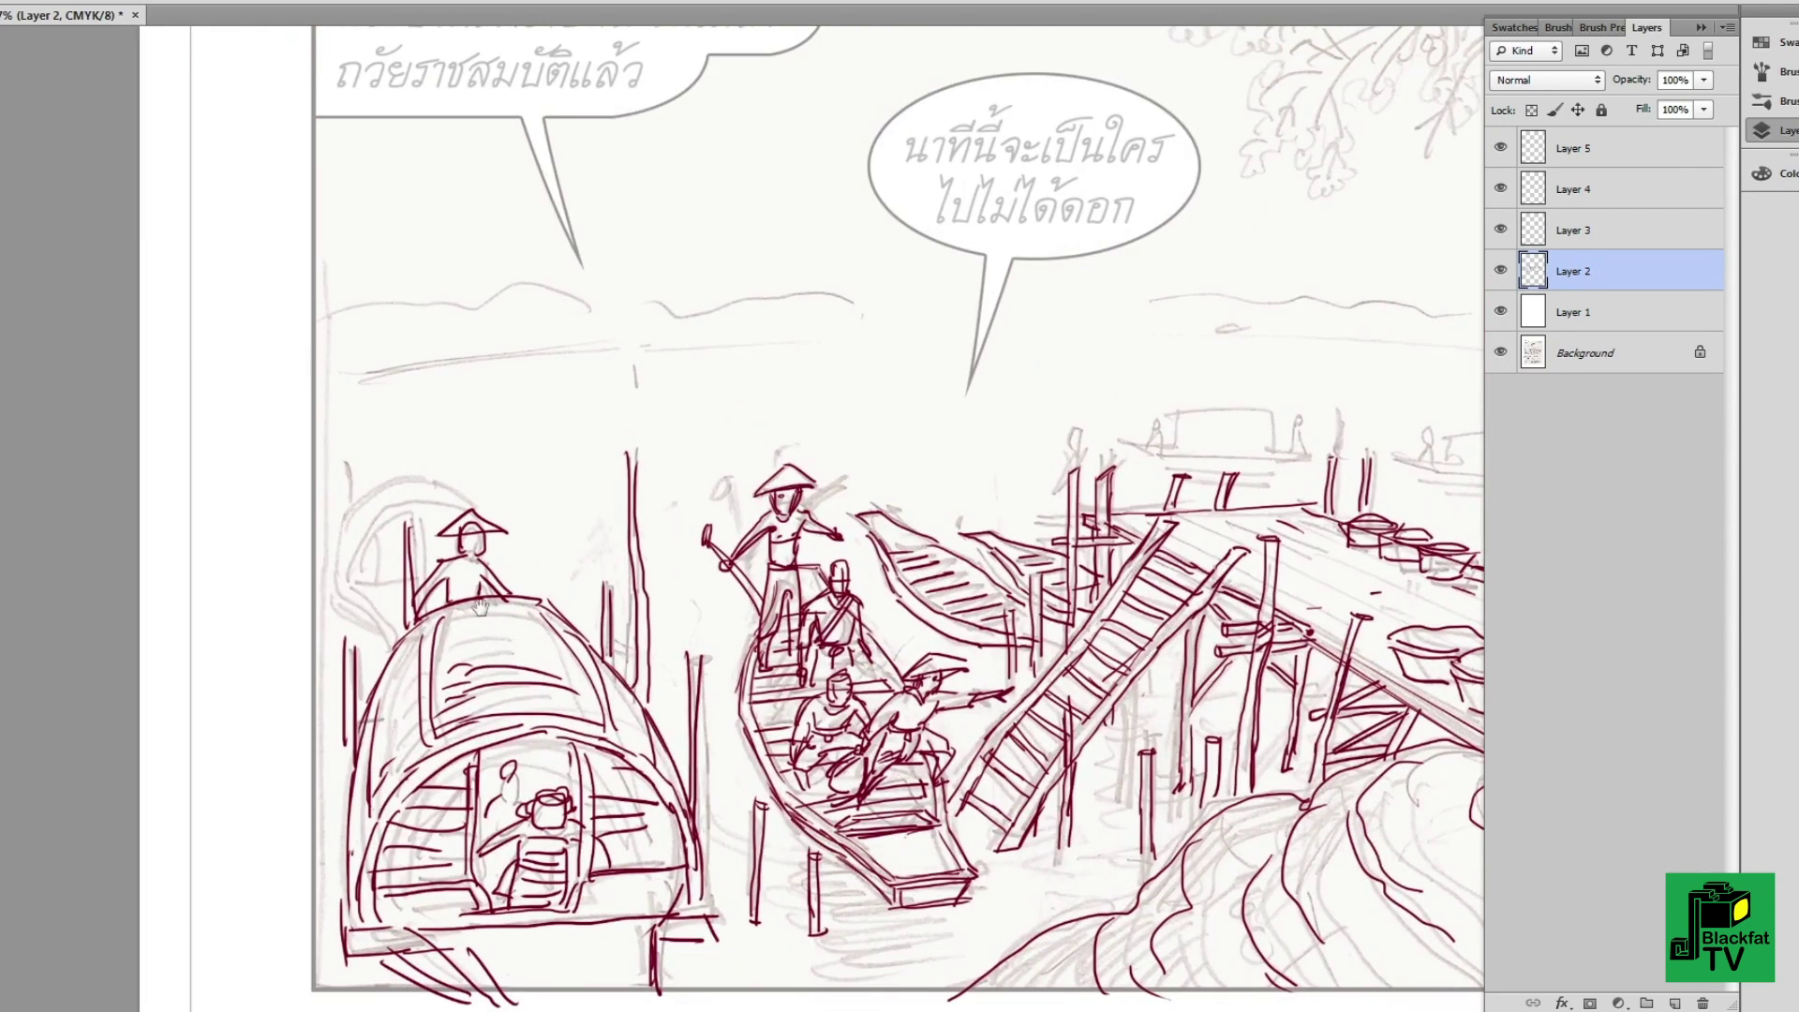
- Draw the second arched boat behind the boatman at the panel's far edge
mouse_move(449, 506)
left_mouse_down()
mouse_move(352, 552)
mouse_move(464, 506)
left_mouse_up()
mouse_move(323, 536)
left_mouse_down()
mouse_move(308, 599)
mouse_move(408, 630)
left_mouse_up()
left_click_drag(310, 534, 343, 617)
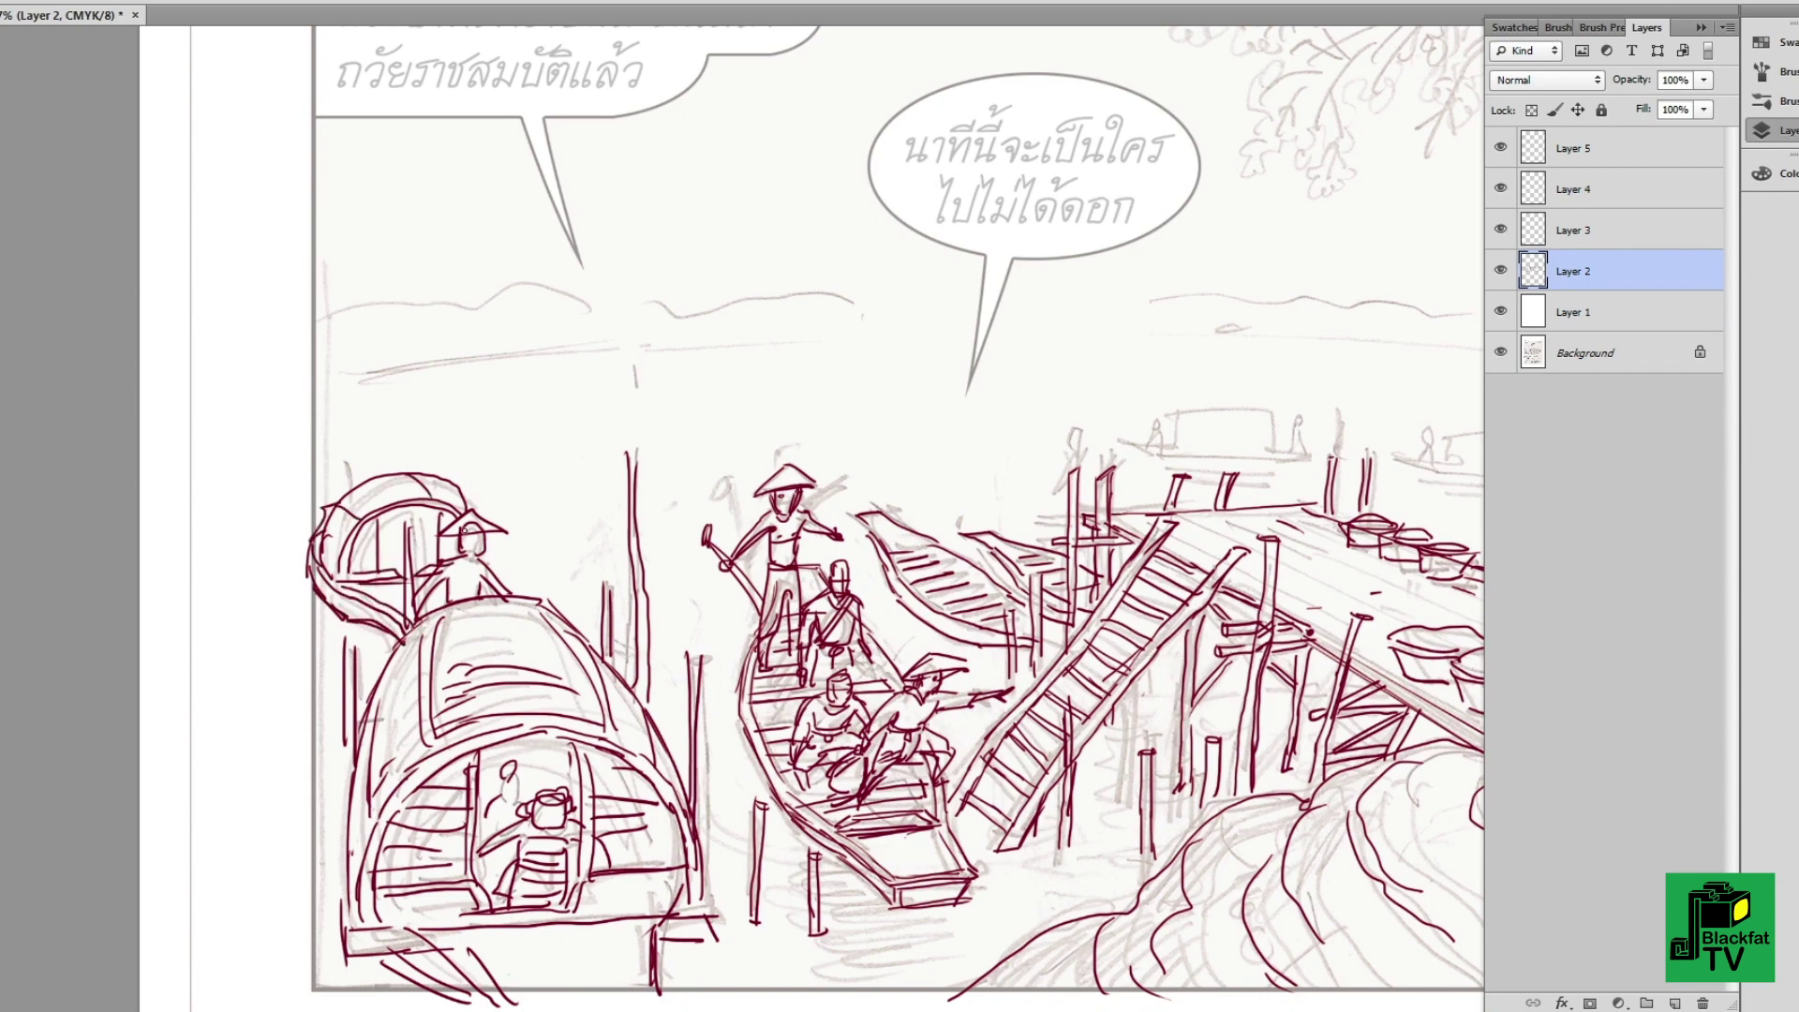
- Draw three distant boats with low cabins on the water beyond the dock
left_click_drag(933, 557, 455, 580)
left_click_drag(916, 480, 1154, 474)
mouse_move(966, 473)
left_mouse_down()
mouse_move(1106, 475)
mouse_move(948, 473)
left_mouse_up()
left_click_drag(634, 456, 854, 459)
left_click_drag(688, 463, 827, 460)
left_click_drag(843, 449, 709, 426)
left_click_drag(1036, 461, 1270, 446)
left_click_drag(1096, 455, 1115, 415)
- Draw the far riverbank lines across the full page width above the boats
key("ctrl+minus")
key("ctrl+minus")
mouse_move(1284, 380)
left_mouse_down()
mouse_move(126, 445)
mouse_move(1289, 437)
left_mouse_up()
key("ctrl+z")
left_click_drag(105, 394, 988, 375)
- Draw the bow, the long near edge and the front deck edge of the rowing boat in the lower panel
left_click_drag(863, 762, 885, 703)
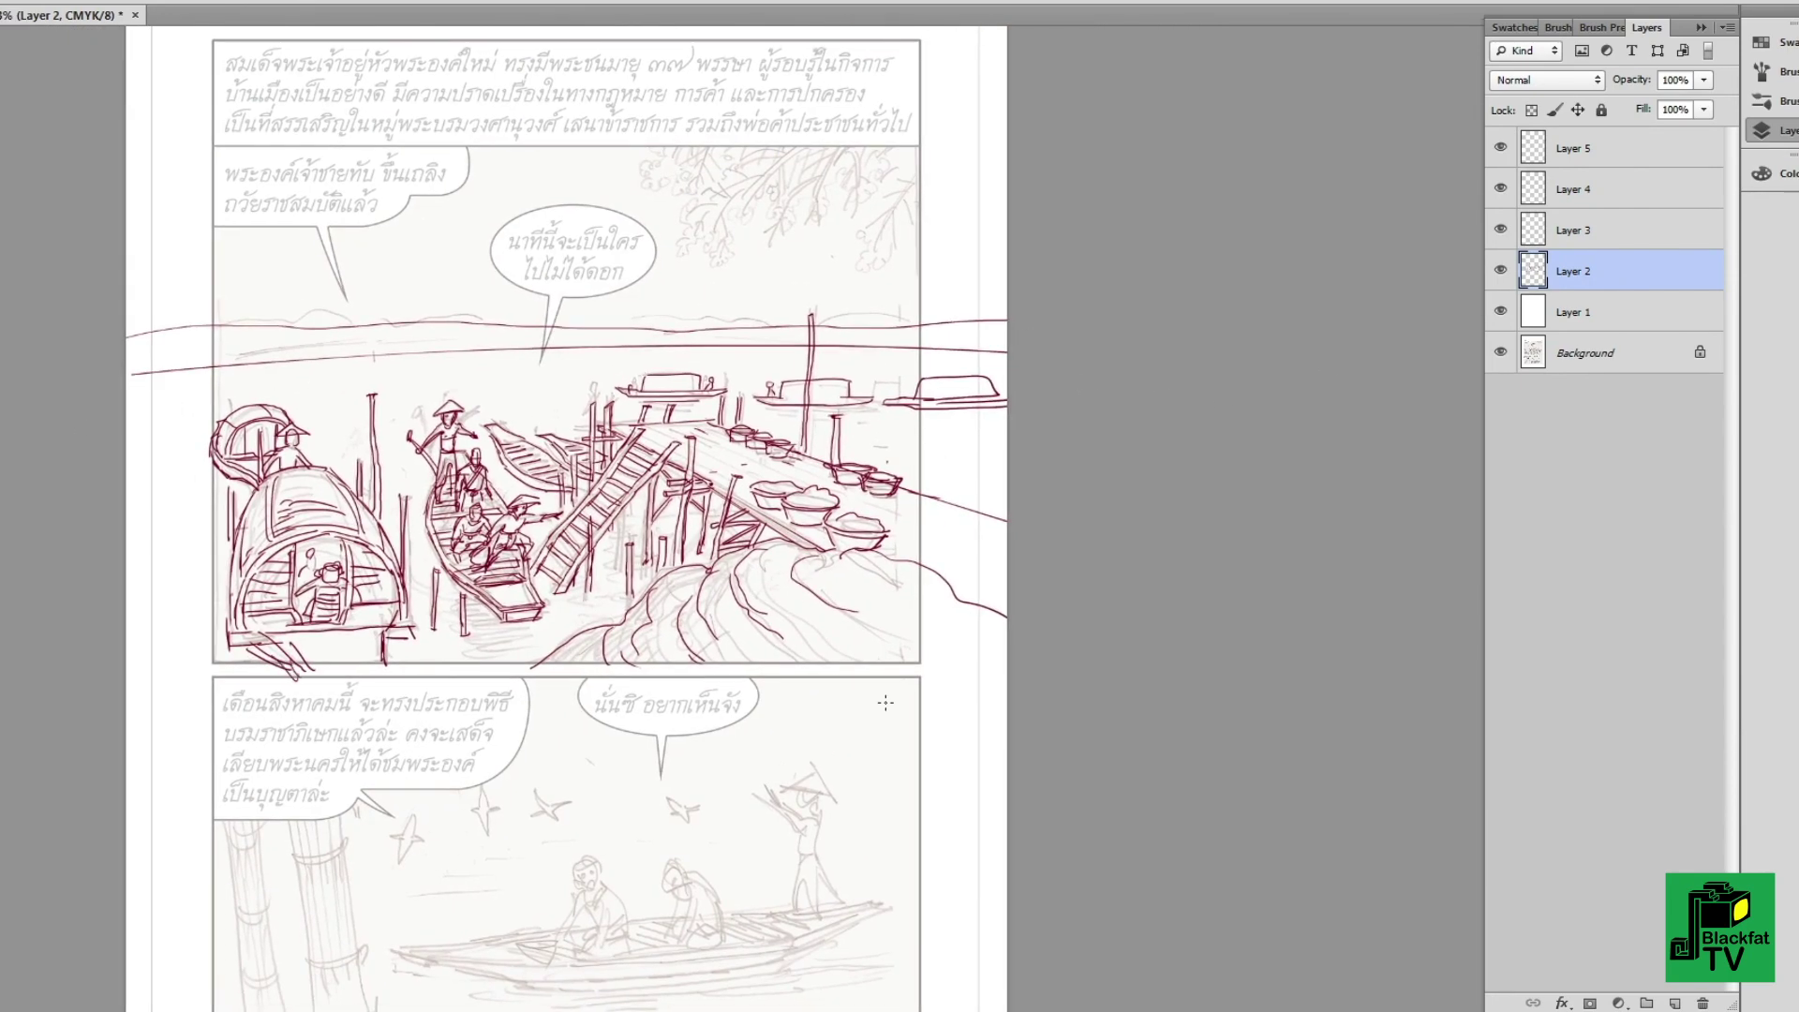
left_click_drag(1166, 713, 1166, 696)
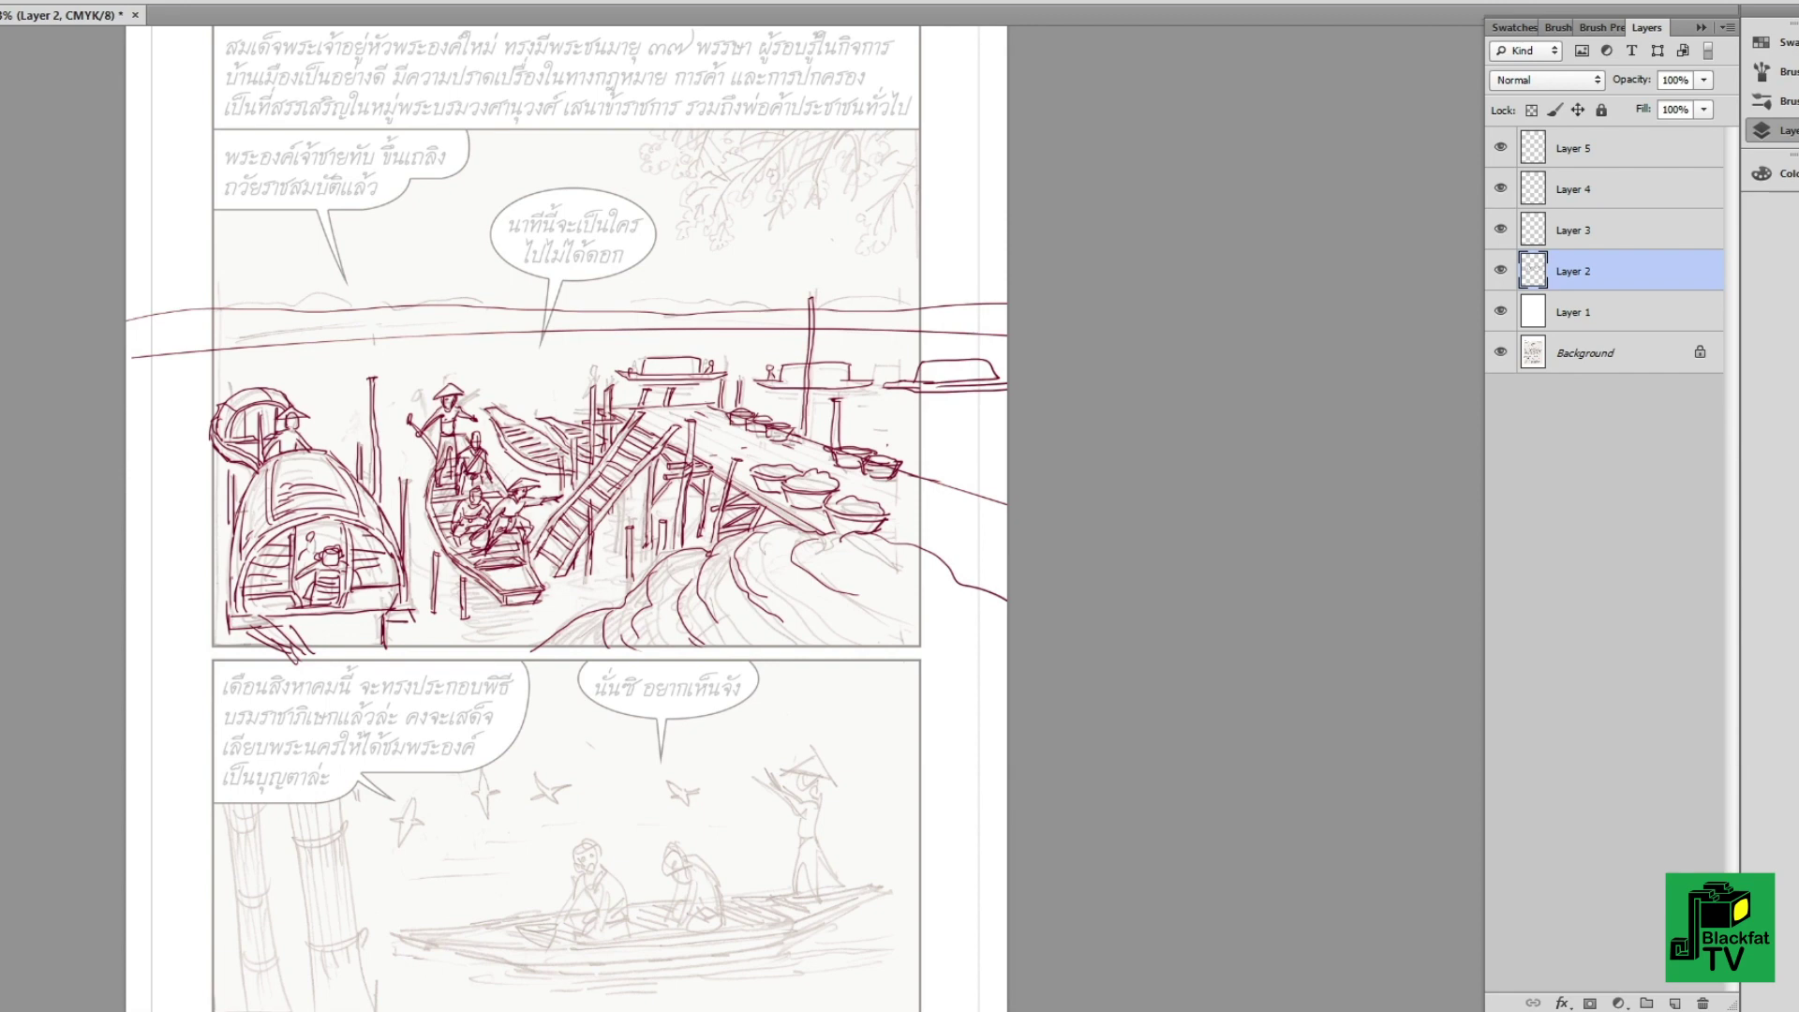
scroll(492, 803, "up", 2)
left_click_drag(359, 701, 421, 718)
mouse_move(440, 710)
left_mouse_down()
mouse_move(1005, 687)
mouse_move(1368, 598)
left_mouse_up()
left_click_drag(359, 686, 531, 673)
mouse_move(529, 673)
left_mouse_down()
mouse_move(635, 663)
mouse_move(690, 704)
left_mouse_up()
key("ctrl+z")
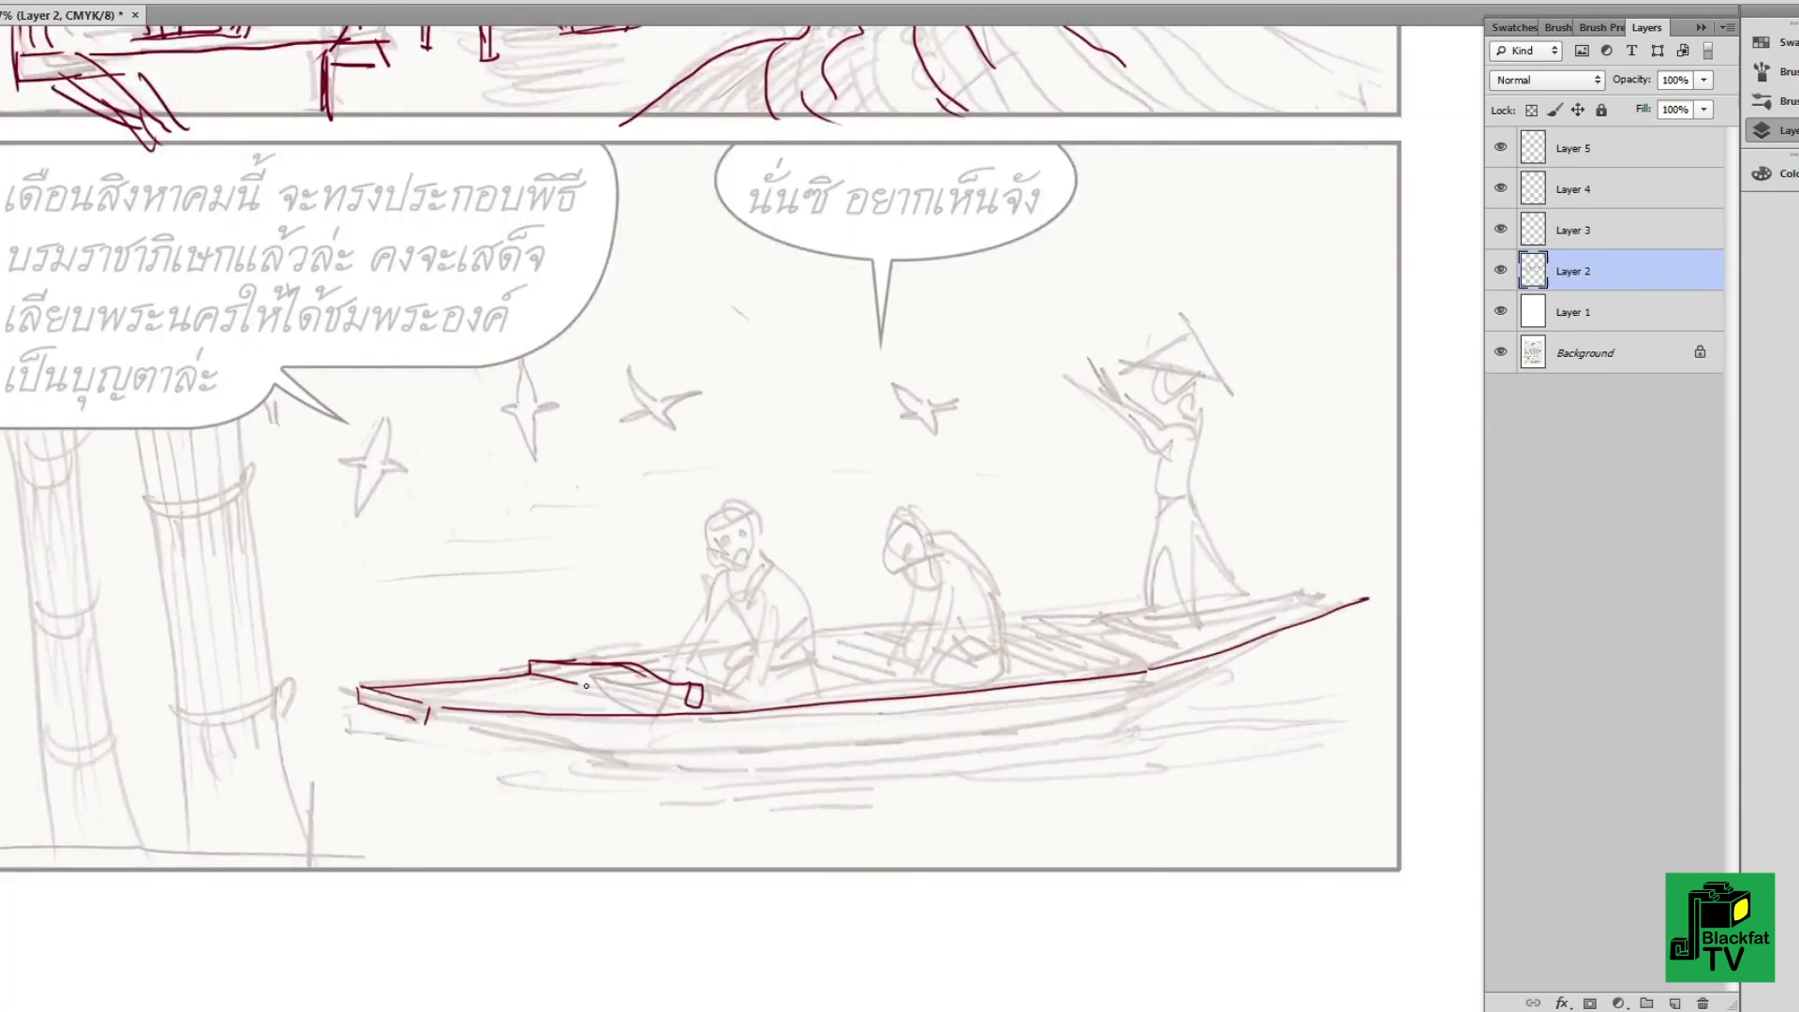
left_click_drag(586, 686, 698, 705)
- Draw the rowing boat's far edge, pointed stern and curved lower hull
left_click_drag(661, 656, 1376, 585)
left_click_drag(1124, 676, 1375, 599)
left_click_drag(450, 723, 1169, 671)
mouse_move(484, 731)
left_mouse_down()
mouse_move(646, 764)
mouse_move(1195, 712)
left_mouse_up()
left_click_drag(863, 740, 1371, 610)
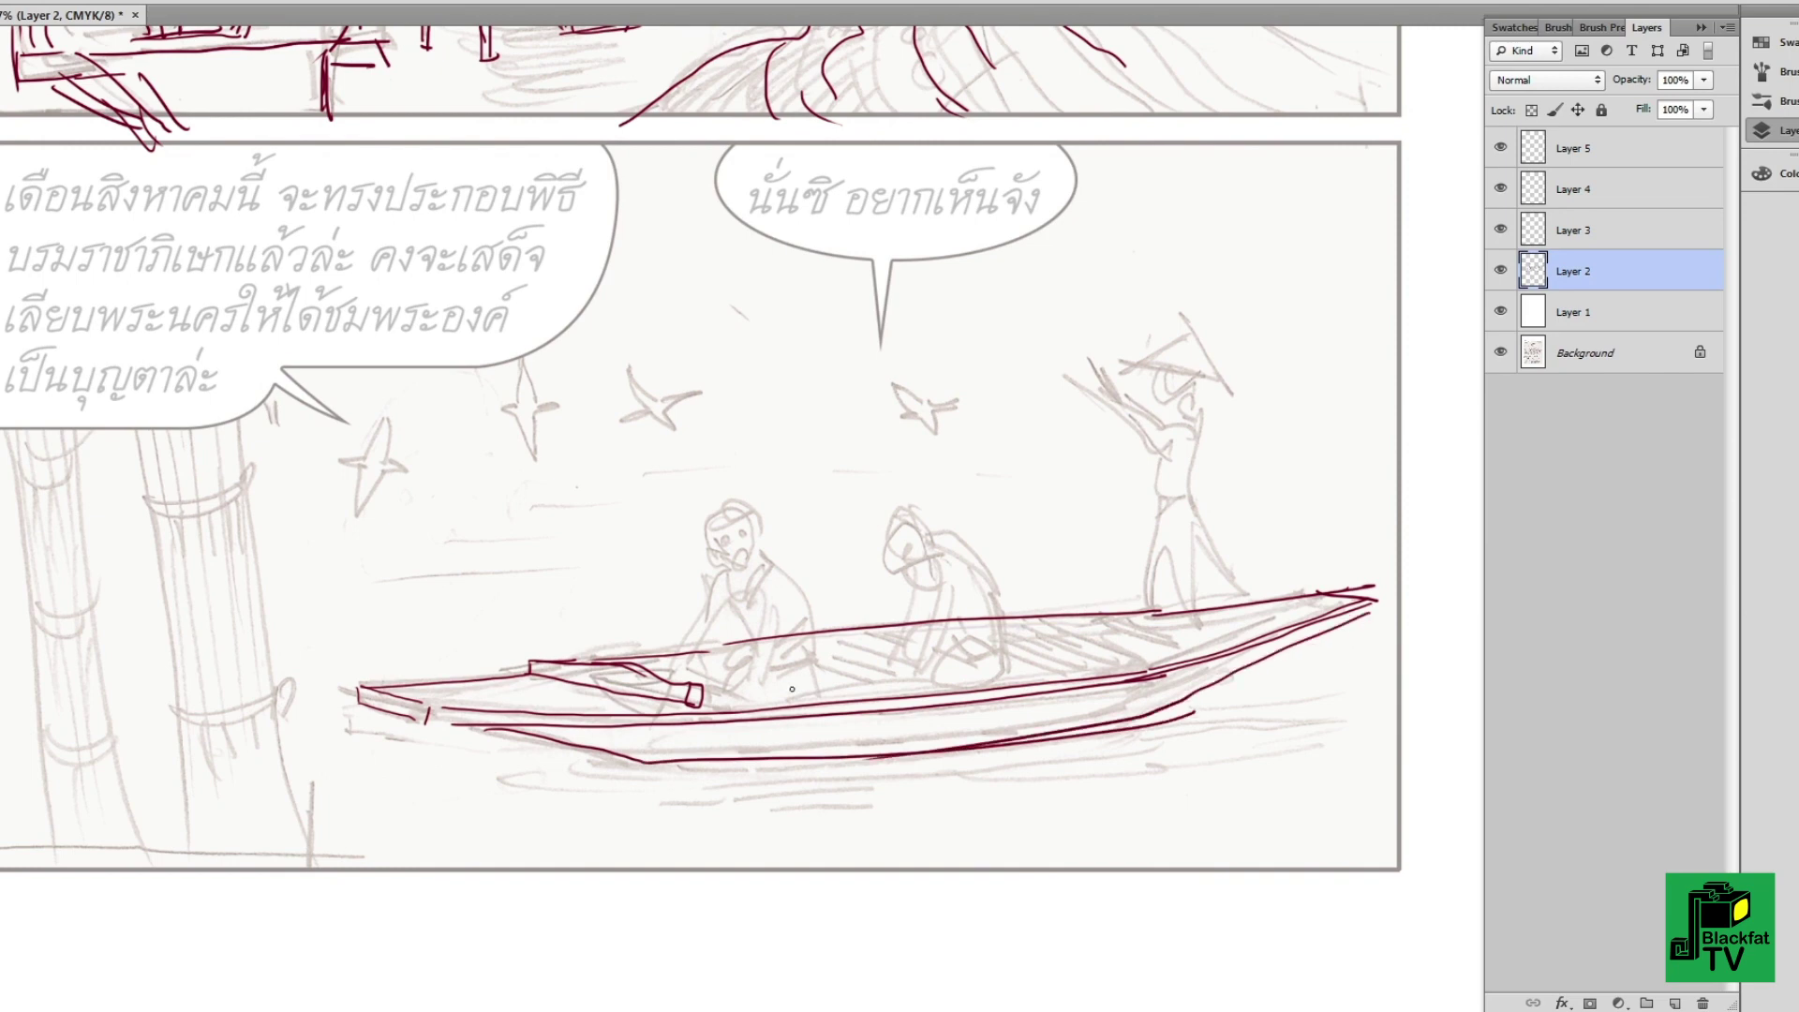
- Add a second far-edge line and diagonal floor planks inside the rowing boat
left_click_drag(720, 637, 899, 629)
left_click_drag(914, 638, 1144, 615)
left_click_drag(738, 656, 801, 679)
left_click_drag(913, 627, 1012, 658)
left_click_drag(986, 633, 1106, 656)
left_click_drag(1109, 616, 1204, 651)
- Draw the front passenger's head, face and collar in the rowing boat, undoing two stray strokes
scroll(769, 526, "up", 1)
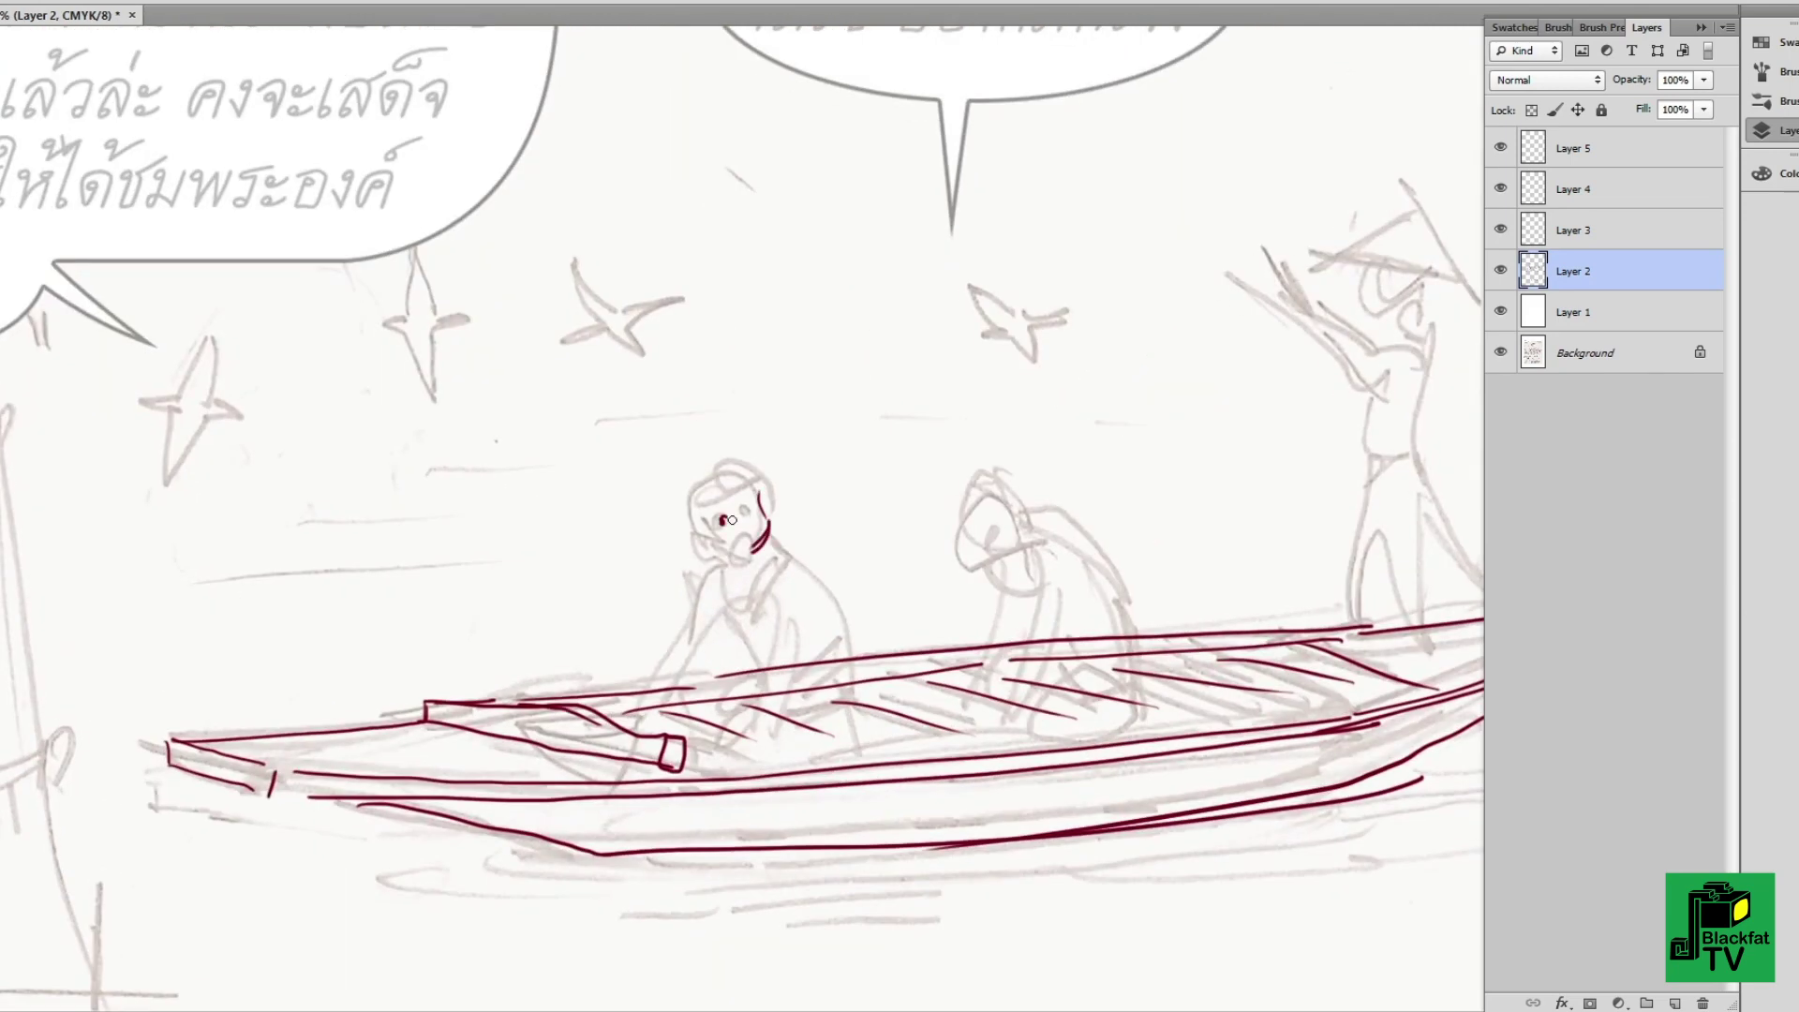
mouse_move(710, 495)
left_mouse_down()
mouse_move(774, 493)
mouse_move(679, 520)
mouse_move(733, 525)
left_mouse_up()
mouse_move(686, 541)
left_mouse_down()
mouse_move(751, 566)
mouse_move(794, 557)
mouse_move(745, 566)
left_mouse_up()
key("ctrl+alt+z")
key("ctrl+alt+z")
left_click_drag(749, 568, 811, 562)
left_click_drag(716, 600, 745, 647)
- Draw the front passenger's shoulders, arms and crossed legs
mouse_move(776, 576)
left_mouse_down()
mouse_move(791, 697)
mouse_move(851, 647)
left_mouse_up()
mouse_move(769, 618)
left_mouse_down()
mouse_move(785, 717)
mouse_move(866, 679)
left_mouse_up()
left_click_drag(848, 607, 807, 767)
left_click_drag(696, 667, 763, 721)
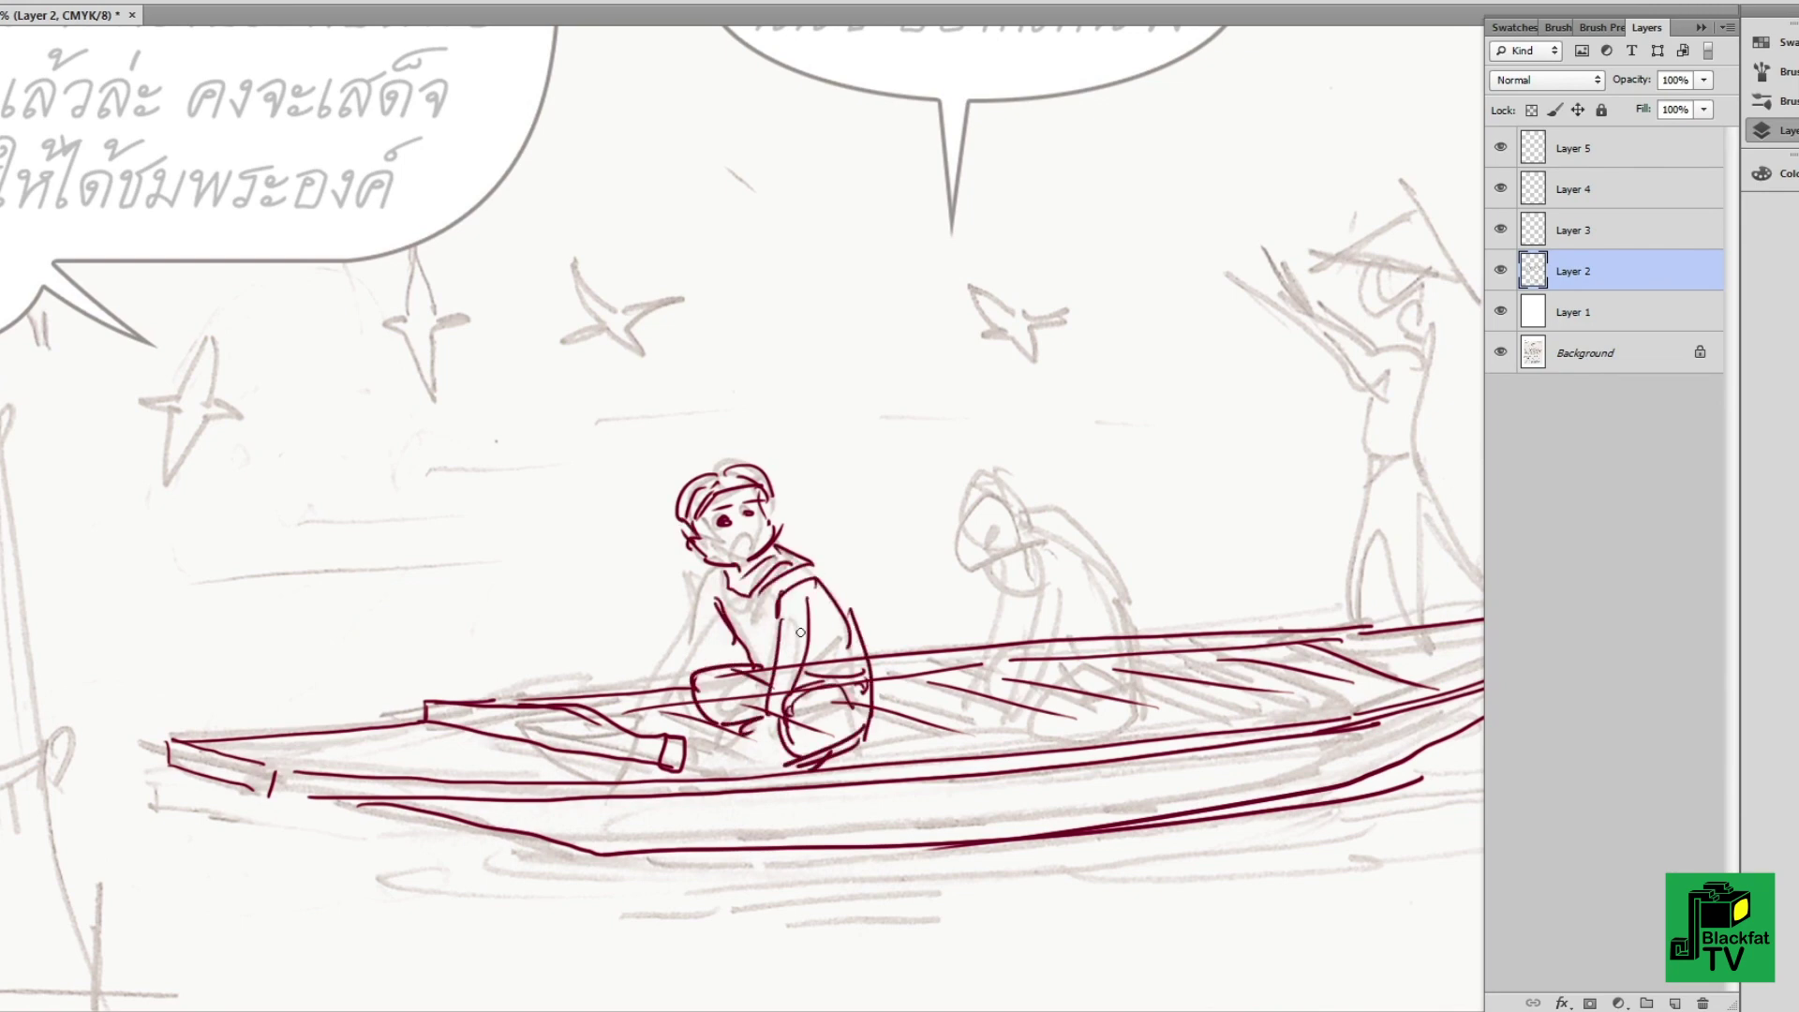
left_click_drag(779, 620, 755, 749)
left_click_drag(723, 572, 631, 712)
- Add a moustache and tufted headwear to the front passenger
left_click_drag(740, 527, 750, 563)
left_click_drag(701, 524, 714, 562)
left_click_drag(689, 491, 757, 443)
- Draw the second passenger's head in profile, shoulders and bent arm
left_click_drag(1060, 563, 925, 610)
mouse_move(829, 539)
left_mouse_down()
mouse_move(814, 573)
mouse_move(876, 600)
mouse_move(895, 524)
left_mouse_up()
mouse_move(876, 600)
left_mouse_down()
mouse_move(927, 581)
mouse_move(991, 710)
left_mouse_up()
left_click_drag(981, 609, 878, 754)
left_click_drag(926, 620, 901, 667)
left_click_drag(922, 660, 927, 712)
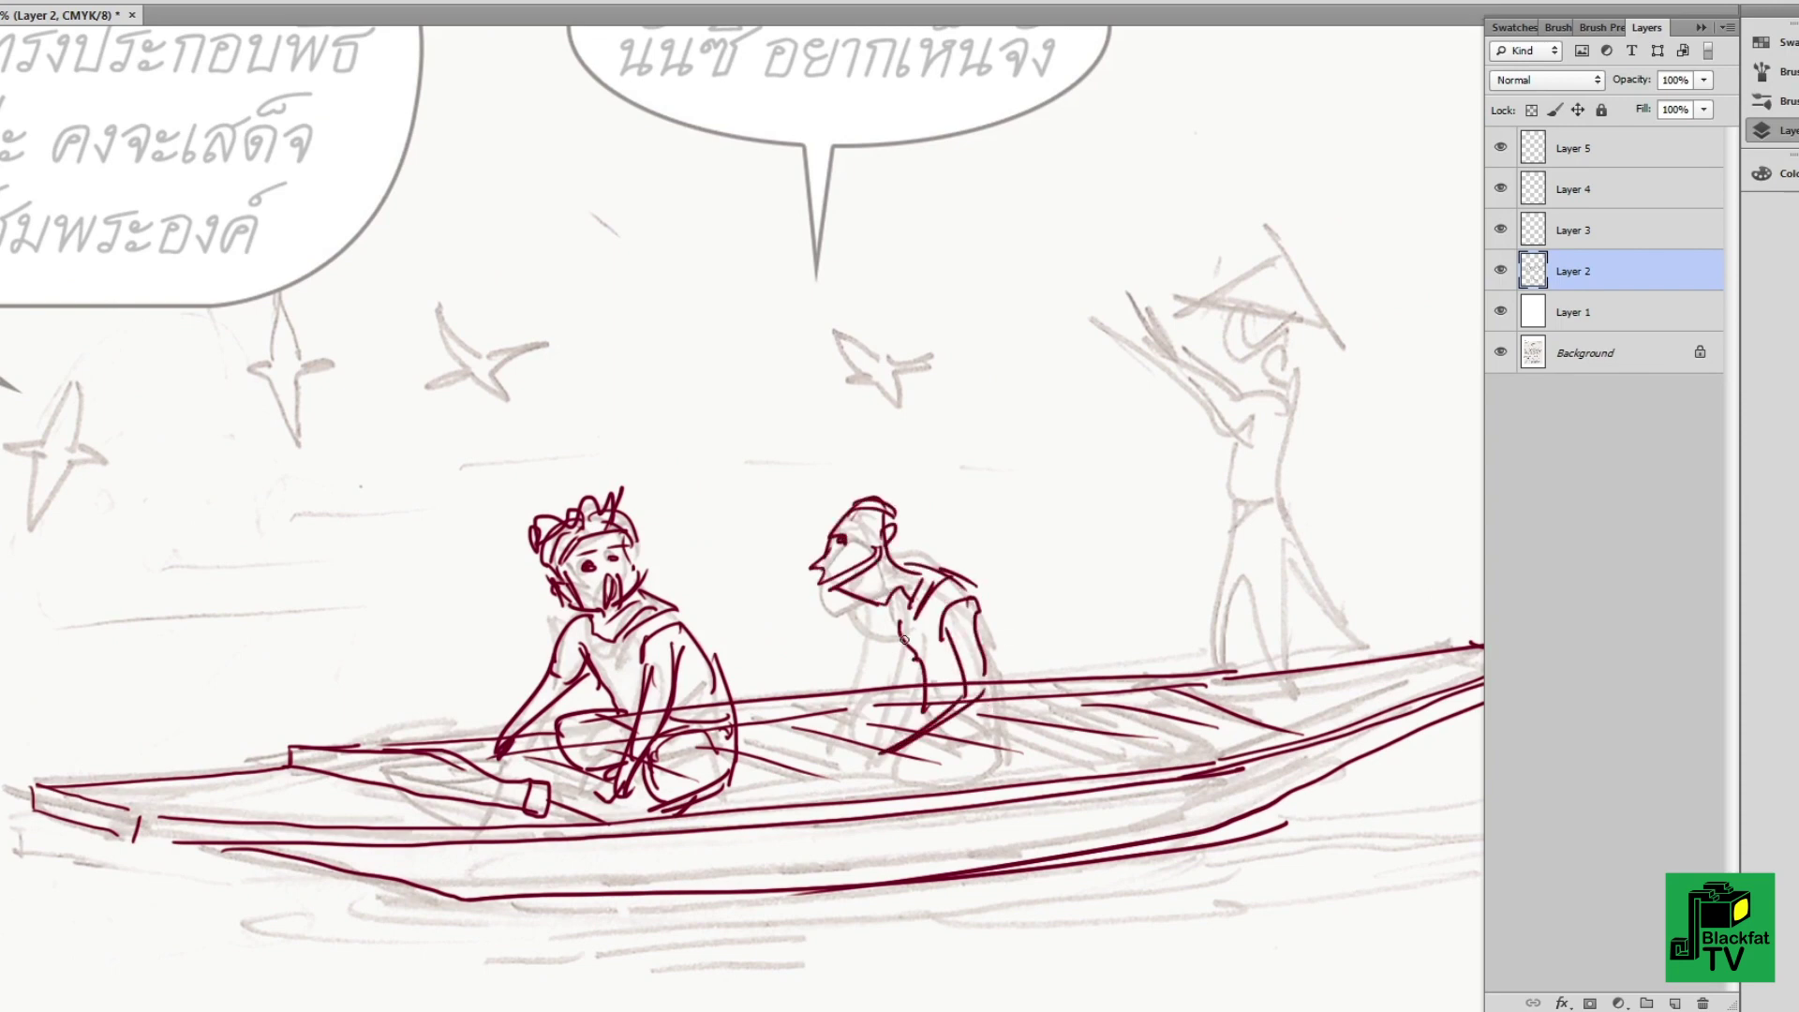
- Finish the second passenger with a rounded back, folded legs and an arm reaching forward
left_click_drag(951, 555, 1054, 604)
left_click_drag(1059, 607, 993, 689)
left_click_drag(979, 581, 988, 688)
left_click_drag(998, 670, 1000, 754)
left_click_drag(848, 626, 892, 740)
left_click_drag(898, 605, 745, 673)
left_click_drag(876, 768, 1030, 757)
left_click_drag(927, 635, 898, 710)
left_click_drag(848, 637, 876, 750)
left_click_drag(900, 609, 942, 698)
left_click_drag(974, 599, 998, 680)
- Draw the standing rower's conical hat, face and raised arms near the stern
left_click_drag(1287, 410, 1110, 512)
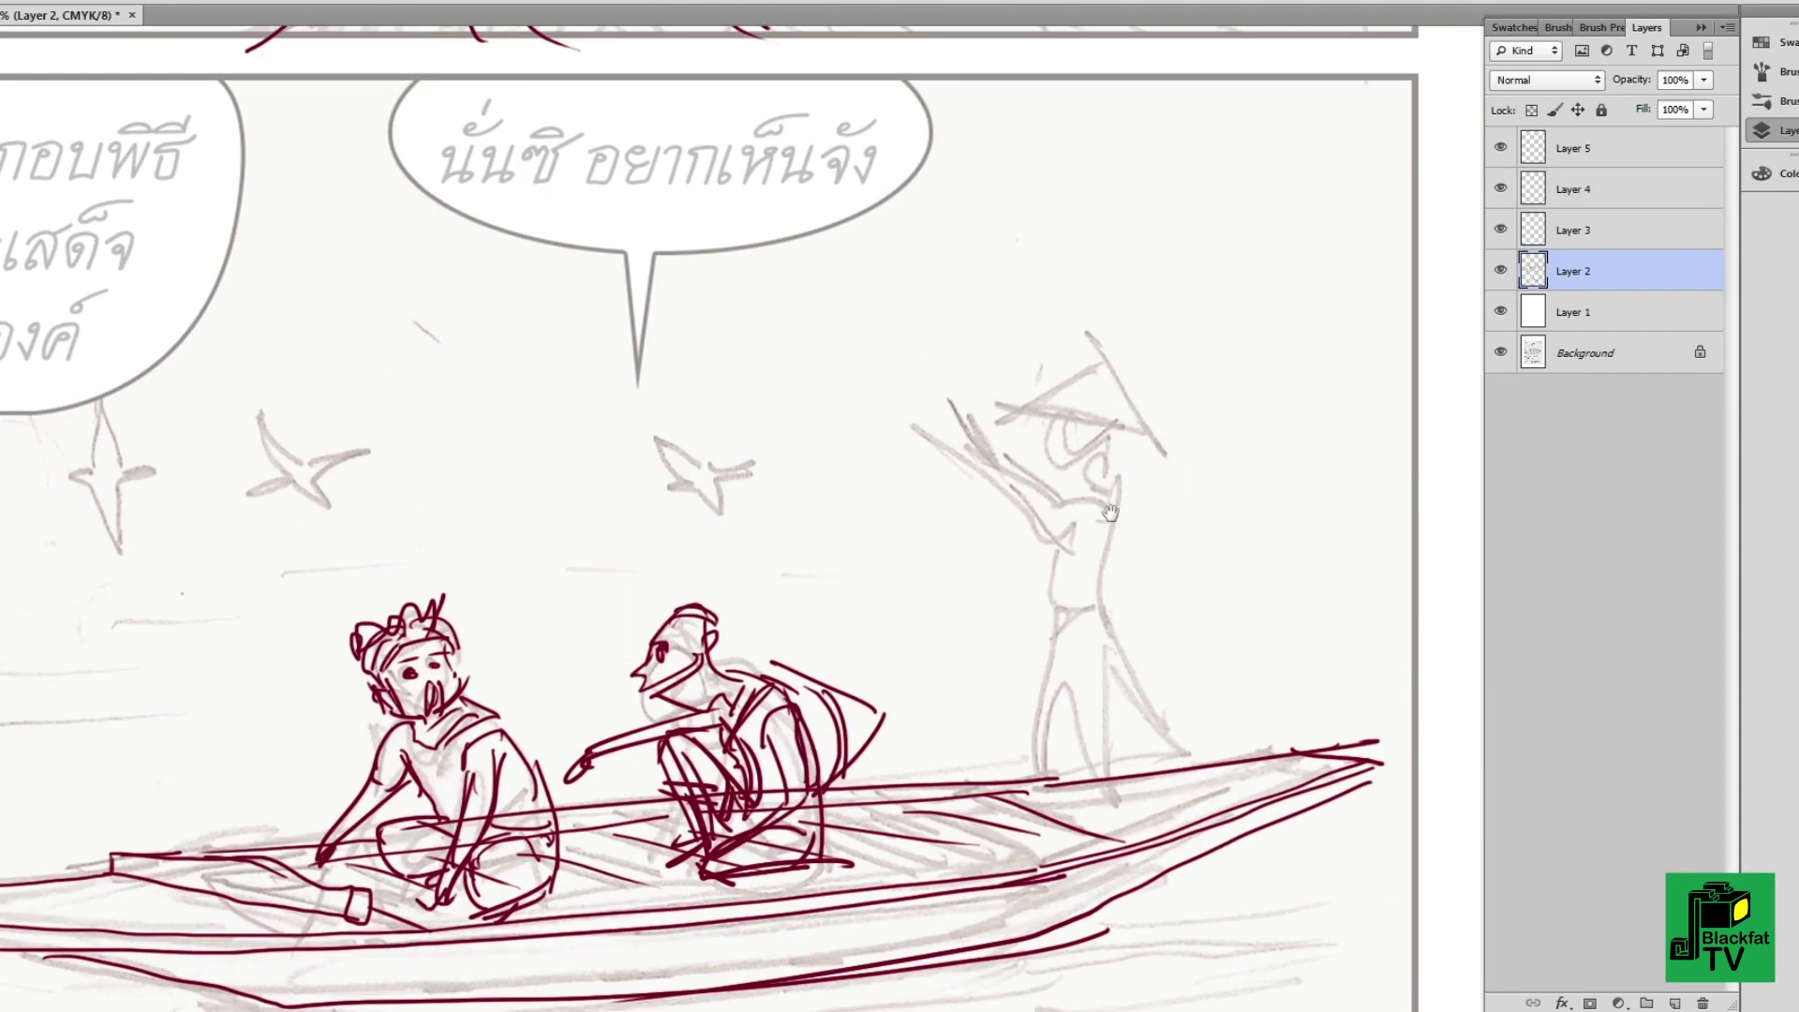
left_click_drag(941, 533, 1124, 511)
mouse_move(993, 532)
left_mouse_down()
mouse_move(1049, 544)
mouse_move(1053, 574)
left_mouse_up()
left_click_drag(988, 614, 1091, 560)
mouse_move(979, 594)
left_mouse_down()
mouse_move(1063, 554)
mouse_move(923, 482)
left_mouse_up()
left_click_drag(946, 532, 913, 492)
- Draw the rower's torso, striding legs and oar
mouse_move(1058, 529)
left_mouse_down()
mouse_move(1147, 629)
mouse_move(1150, 586)
left_mouse_up()
mouse_move(1068, 630)
left_mouse_down()
mouse_move(1154, 614)
mouse_move(1007, 740)
left_mouse_up()
mouse_move(1151, 629)
left_mouse_down()
mouse_move(1161, 740)
mouse_move(1194, 810)
left_mouse_up()
left_click_drag(1031, 731, 1068, 778)
left_click_drag(956, 455, 862, 487)
left_click_drag(1267, 761, 1158, 638)
- Strengthen the rower's hat brim, waist sash, forearms, hands and front leg
left_click_drag(933, 524, 1119, 501)
left_click_drag(1049, 614, 1143, 525)
left_click_drag(989, 579, 1035, 558)
left_click_drag(960, 607, 1024, 571)
left_click_drag(904, 506, 940, 466)
left_click_drag(1012, 674, 1038, 745)
- Draw a large filled basket with woven bands in front of the first passenger
key("ctrl+minus")
mouse_move(712, 712)
left_mouse_down()
mouse_move(632, 703)
mouse_move(694, 730)
left_mouse_up()
mouse_move(595, 633)
left_mouse_down()
mouse_move(716, 639)
mouse_move(620, 698)
left_mouse_up()
left_click_drag(750, 628, 726, 717)
left_click_drag(609, 639, 731, 621)
left_click_drag(618, 698, 684, 704)
left_click_drag(635, 633, 703, 623)
left_click_drag(614, 667, 754, 656)
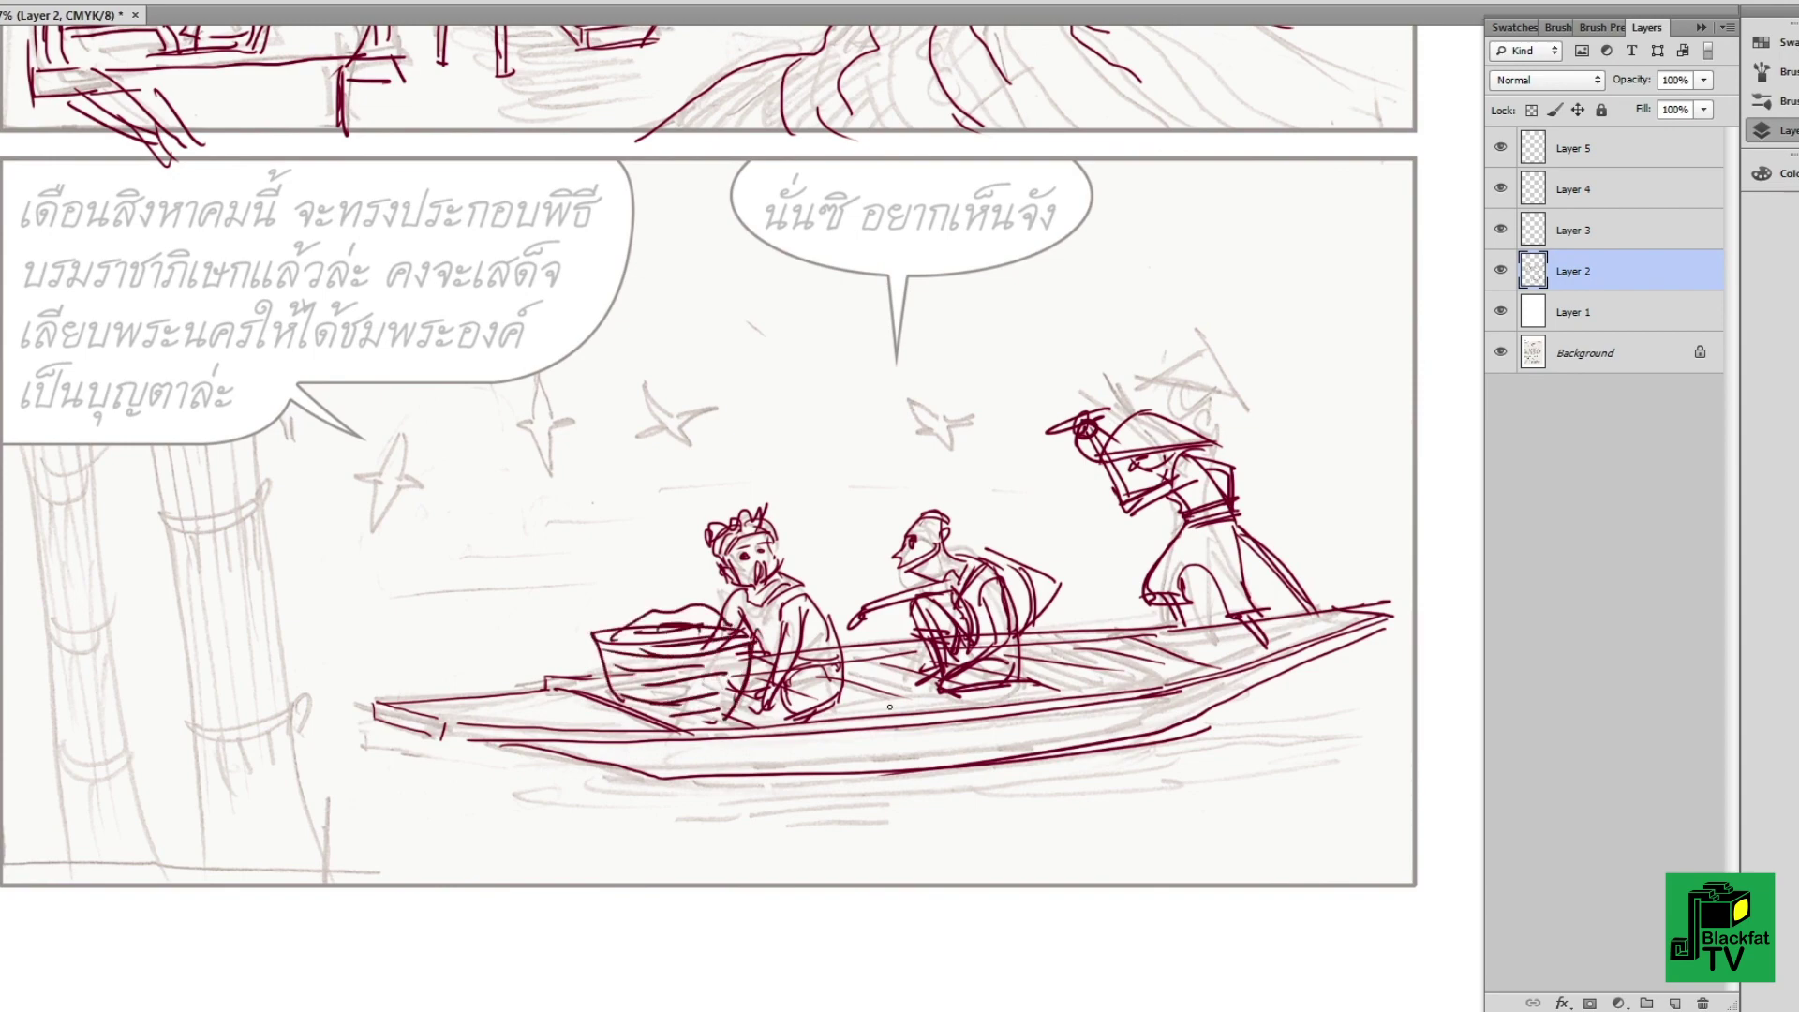
- Reinforce the rowing boat's near edge, blunt bow and stern tip with heavier lines
left_click_drag(829, 714, 984, 704)
key("ctrl+minus")
mouse_move(438, 727)
left_mouse_down()
mouse_move(588, 721)
mouse_move(646, 751)
left_mouse_up()
mouse_move(667, 777)
left_mouse_down()
mouse_move(446, 740)
mouse_move(609, 718)
left_mouse_up()
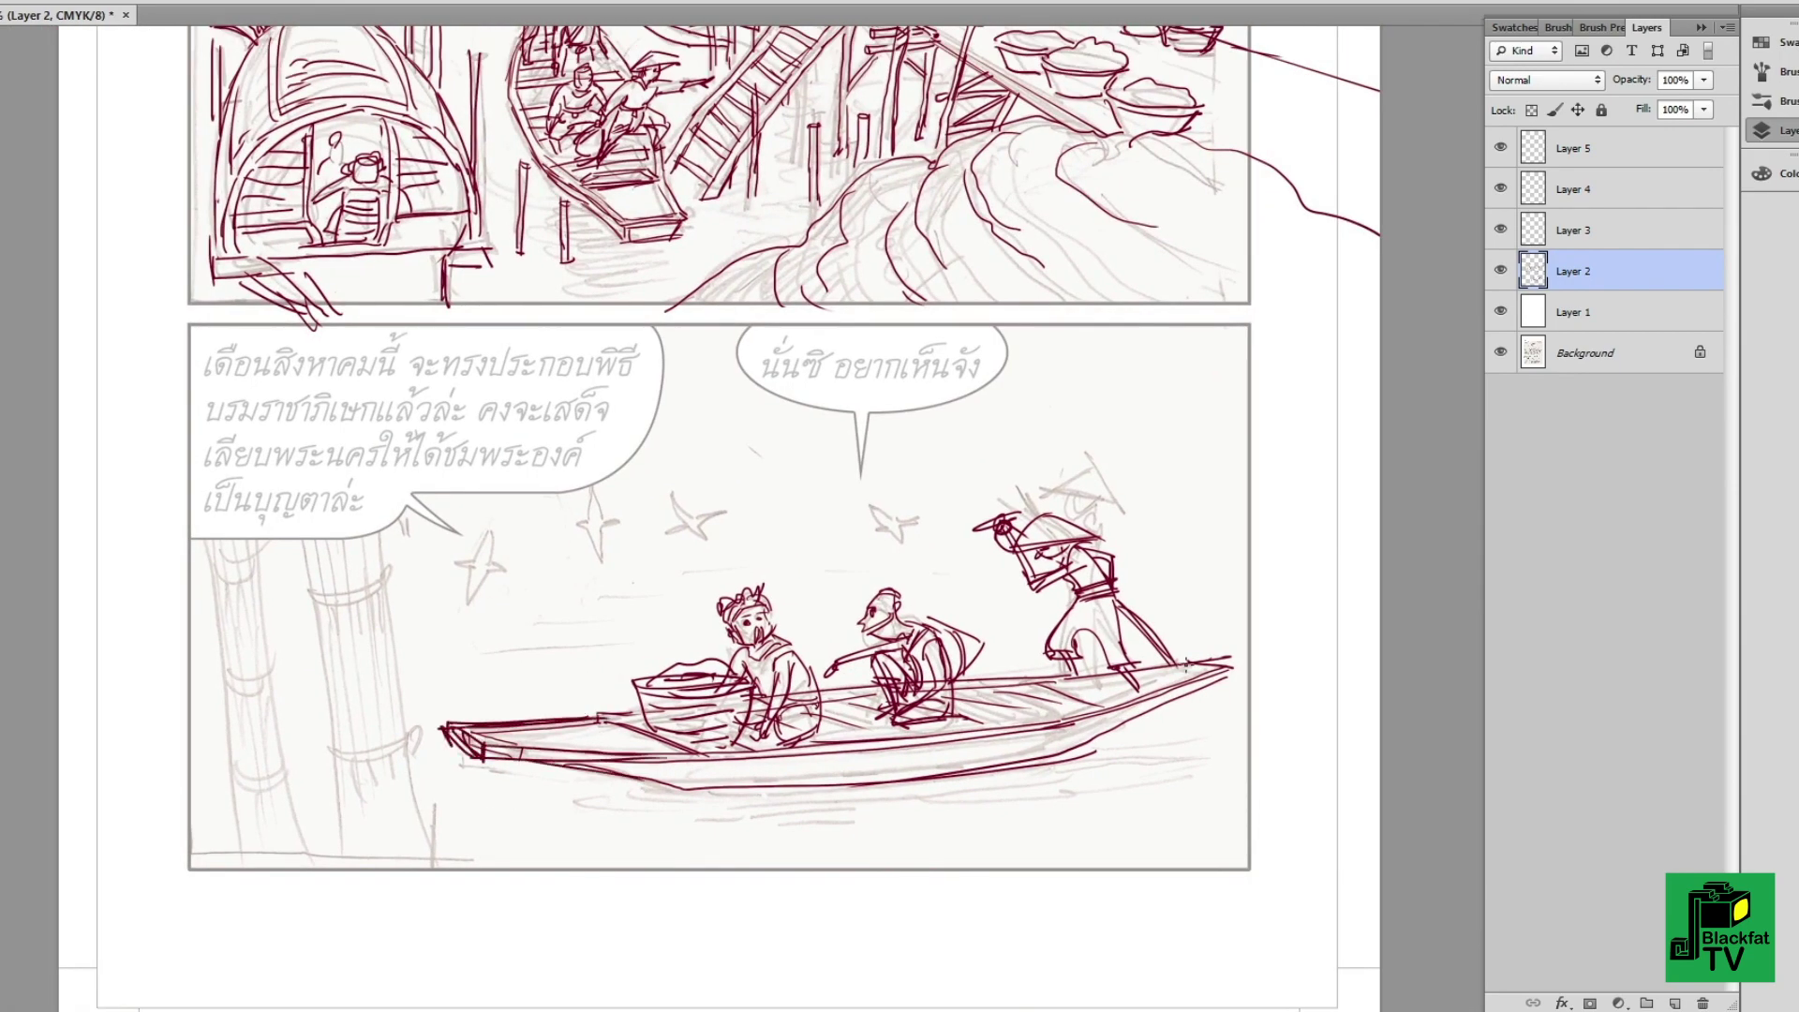
left_click_drag(1171, 667, 1241, 665)
- Draw long water ripple lines beneath and beside the rowing boat's hull
left_click_drag(1064, 745, 655, 797)
left_click_drag(1359, 716, 768, 824)
left_click_drag(1382, 709, 1115, 730)
left_click_drag(805, 780, 604, 794)
left_click_drag(776, 817, 496, 811)
key("ctrl+0")
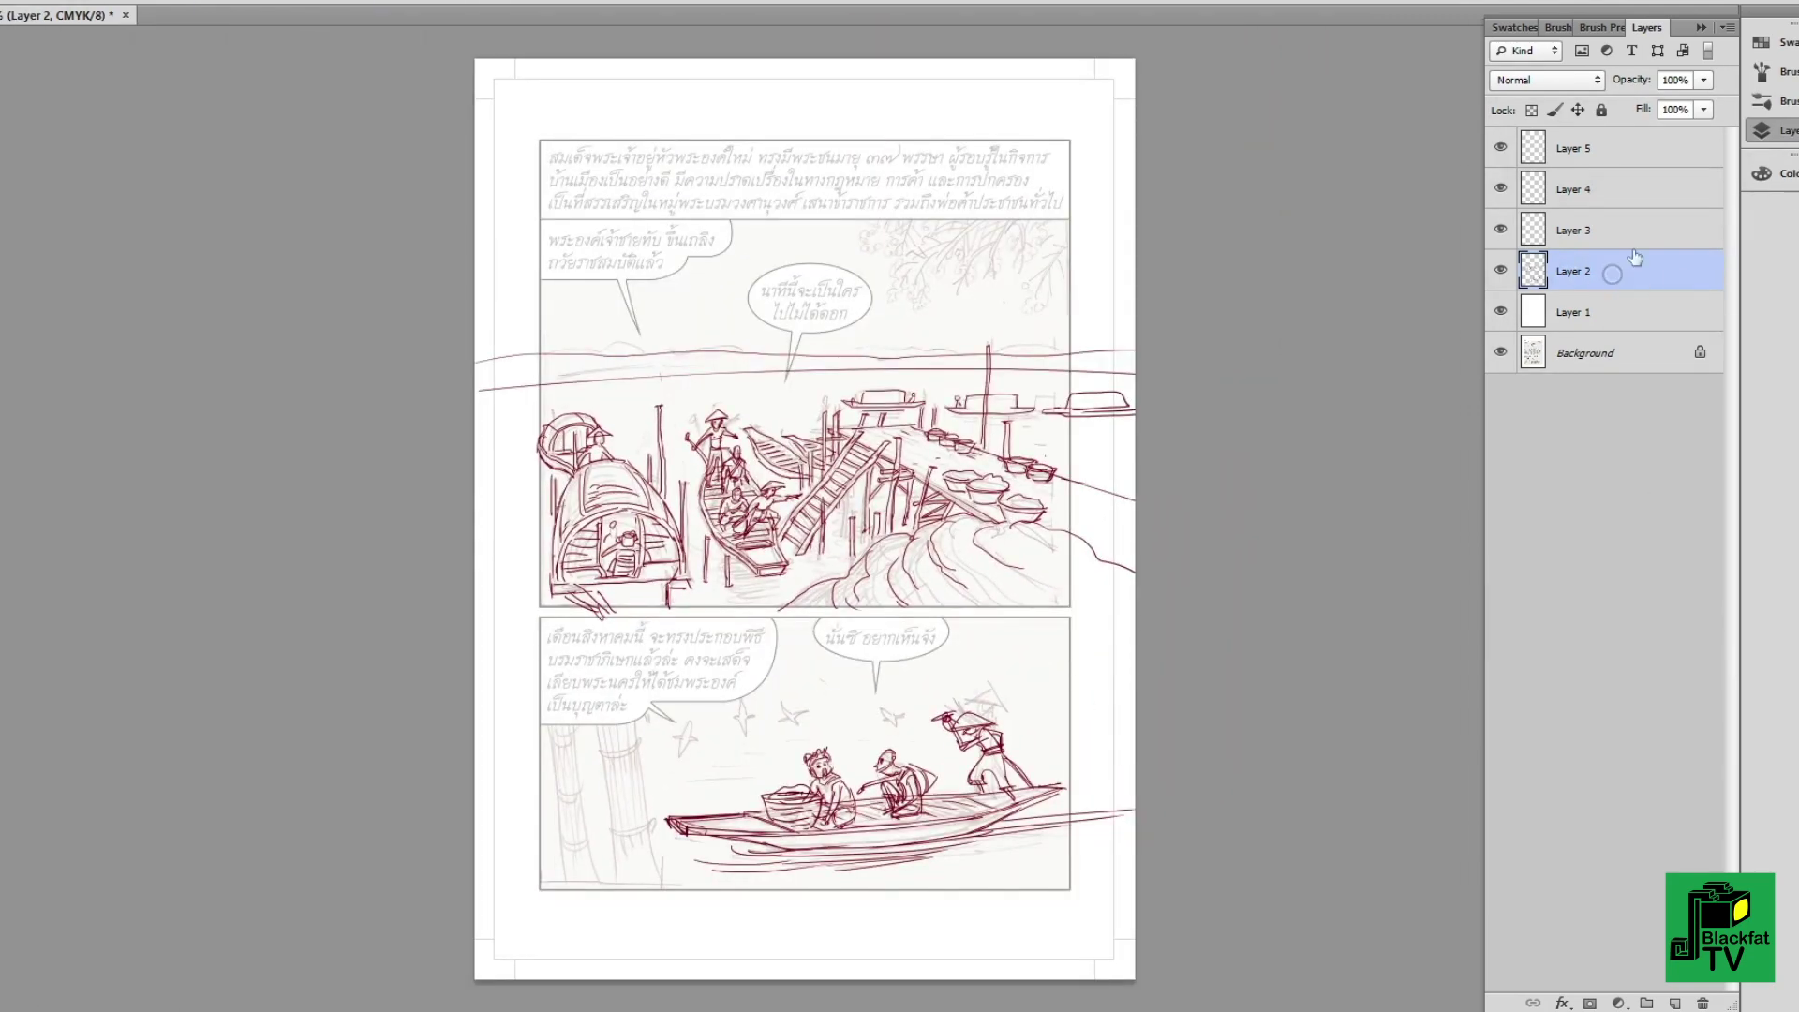
- Fade the red Layer 2 sketch and the rough drawing beneath it, and make Layer 3 the active layer
mouse_move(1704, 80)
left_mouse_down()
mouse_move(1633, 139)
mouse_move(1721, 111)
left_mouse_up()
key("alt+]")
key("alt+[")
key("alt+[")
key("alt+]")
key("alt+]")
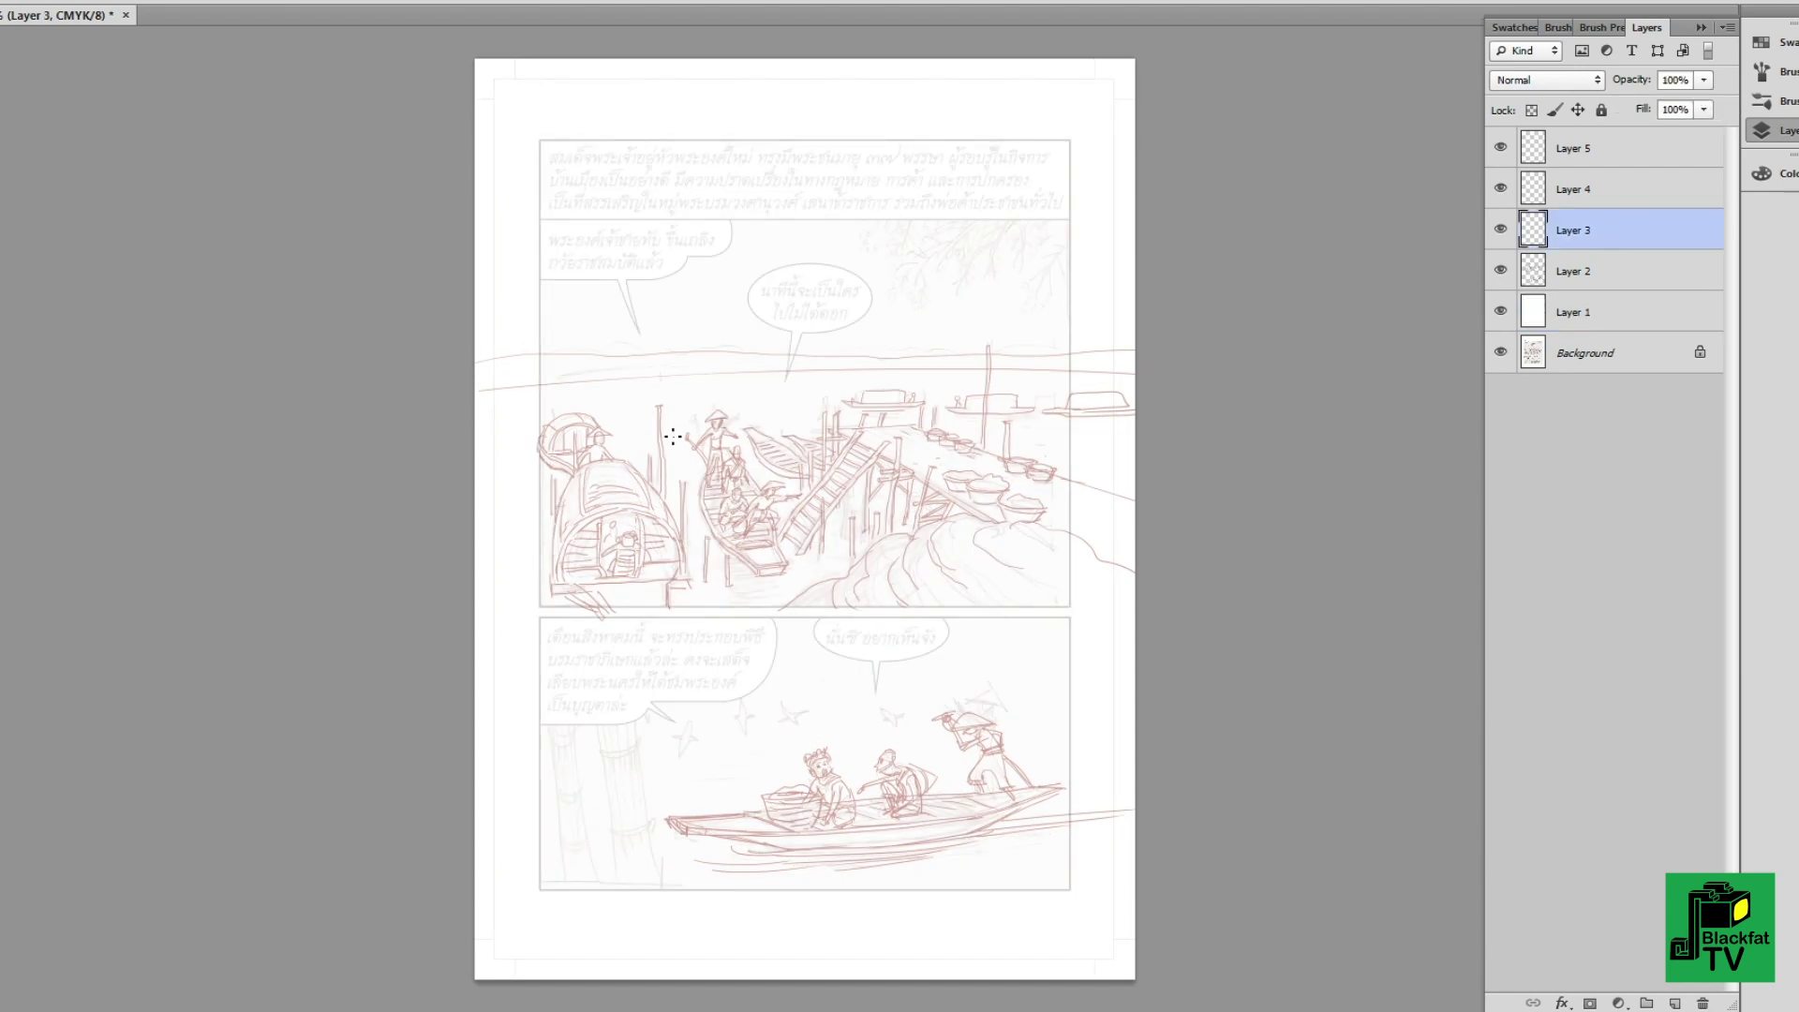
- Ink the face and conical hat of the pointing figure in the dock-side boat in black on Layer 3
scroll(673, 436, "up", 5)
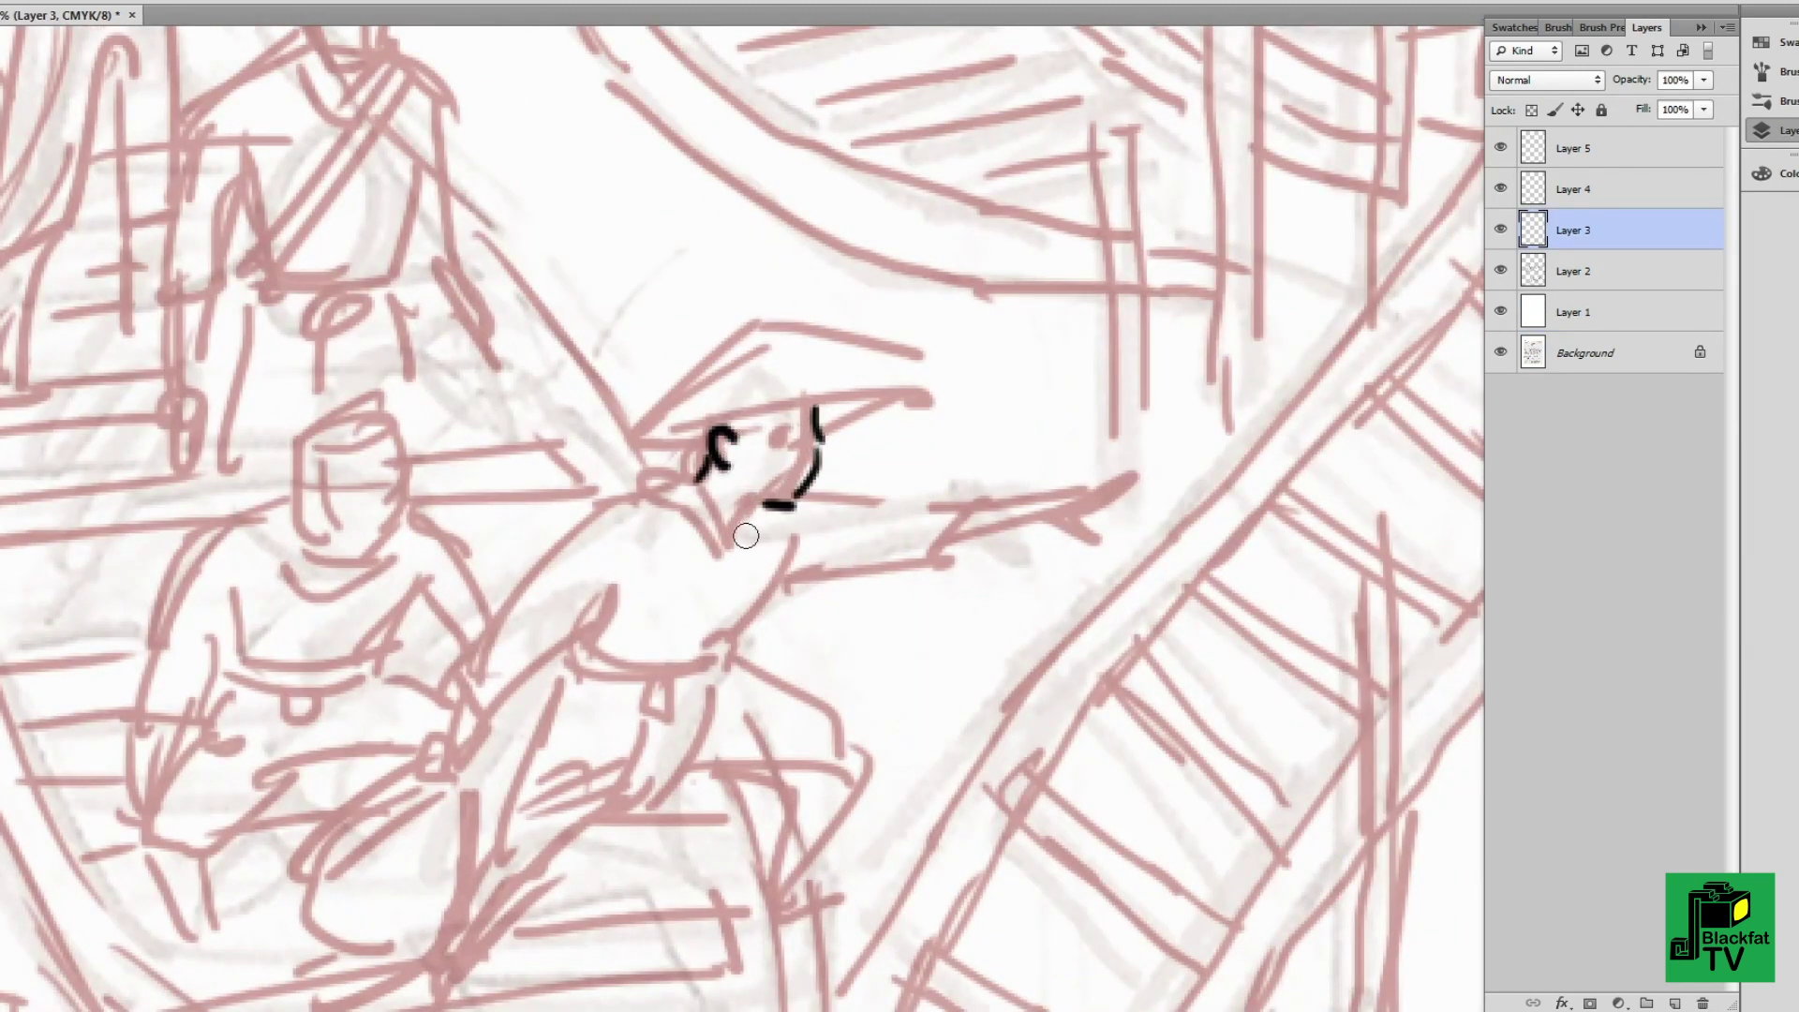
left_click_drag(745, 535, 791, 504)
left_click_drag(623, 440, 927, 398)
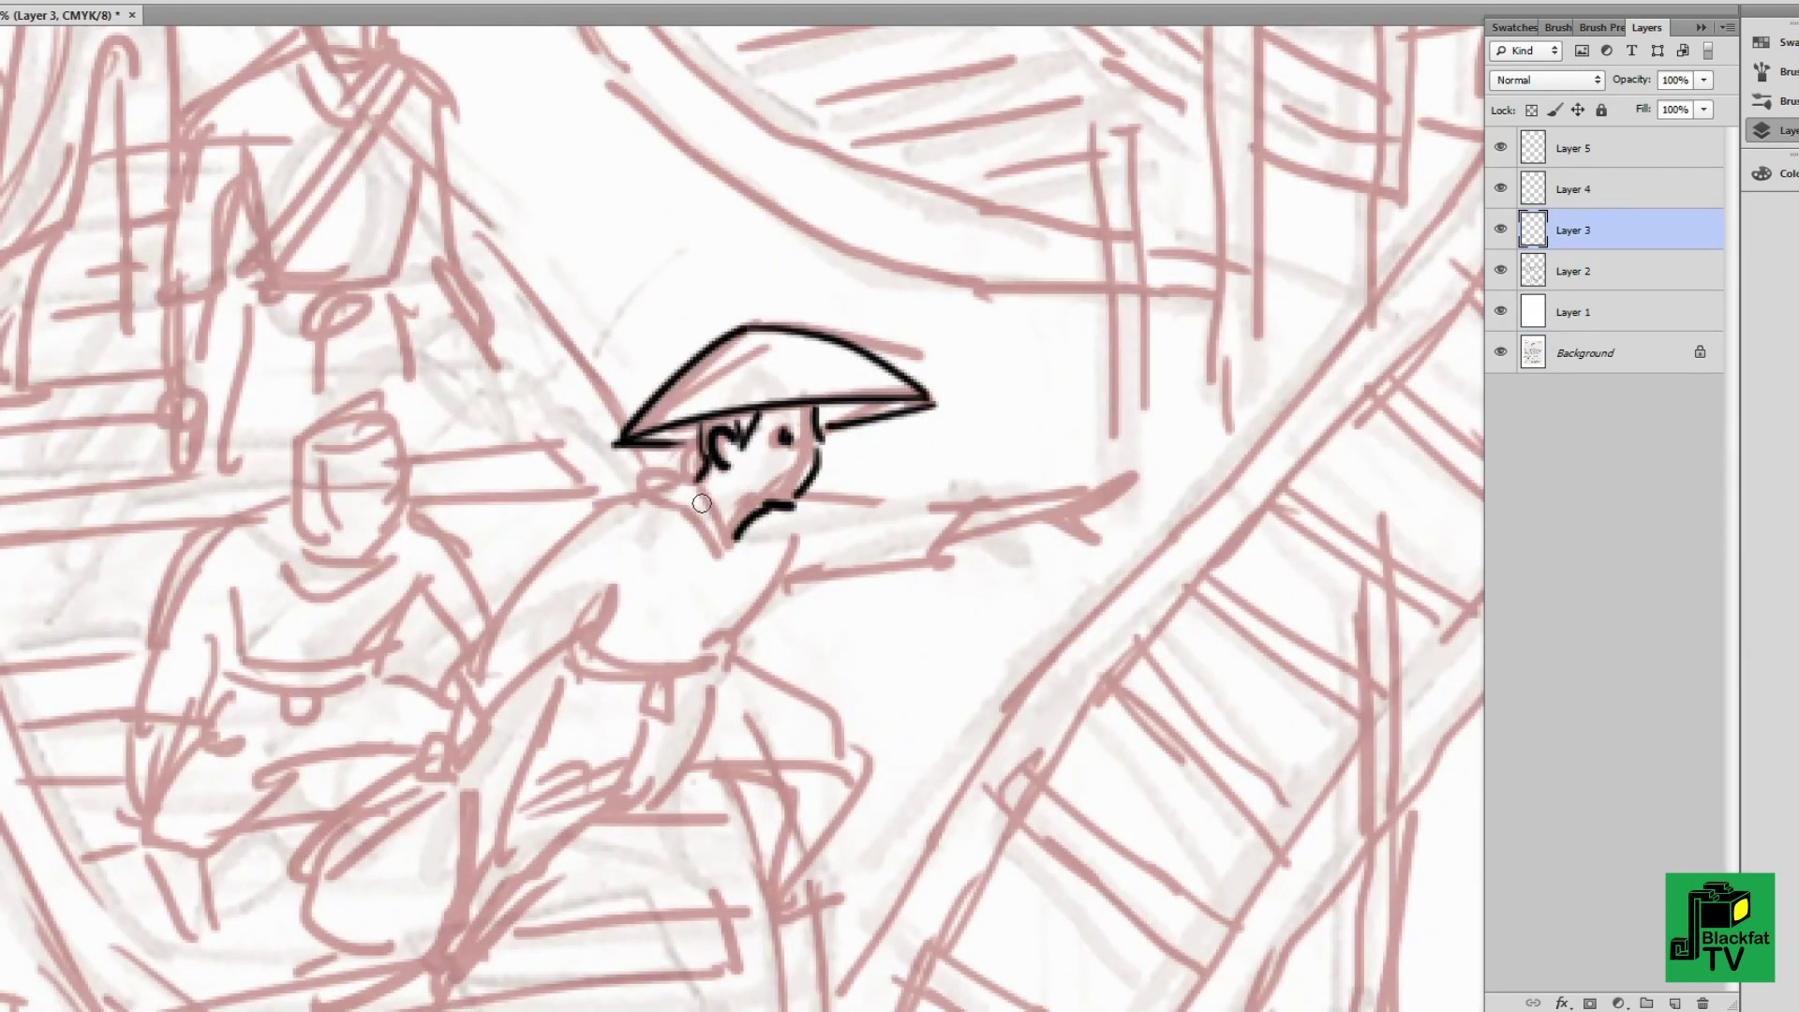
- Ink the pointing figure's outstretched arm, shirt, waistband and draped wrap in black
left_click_drag(802, 543, 732, 635)
left_click_drag(794, 576, 934, 559)
left_click_drag(803, 499, 941, 506)
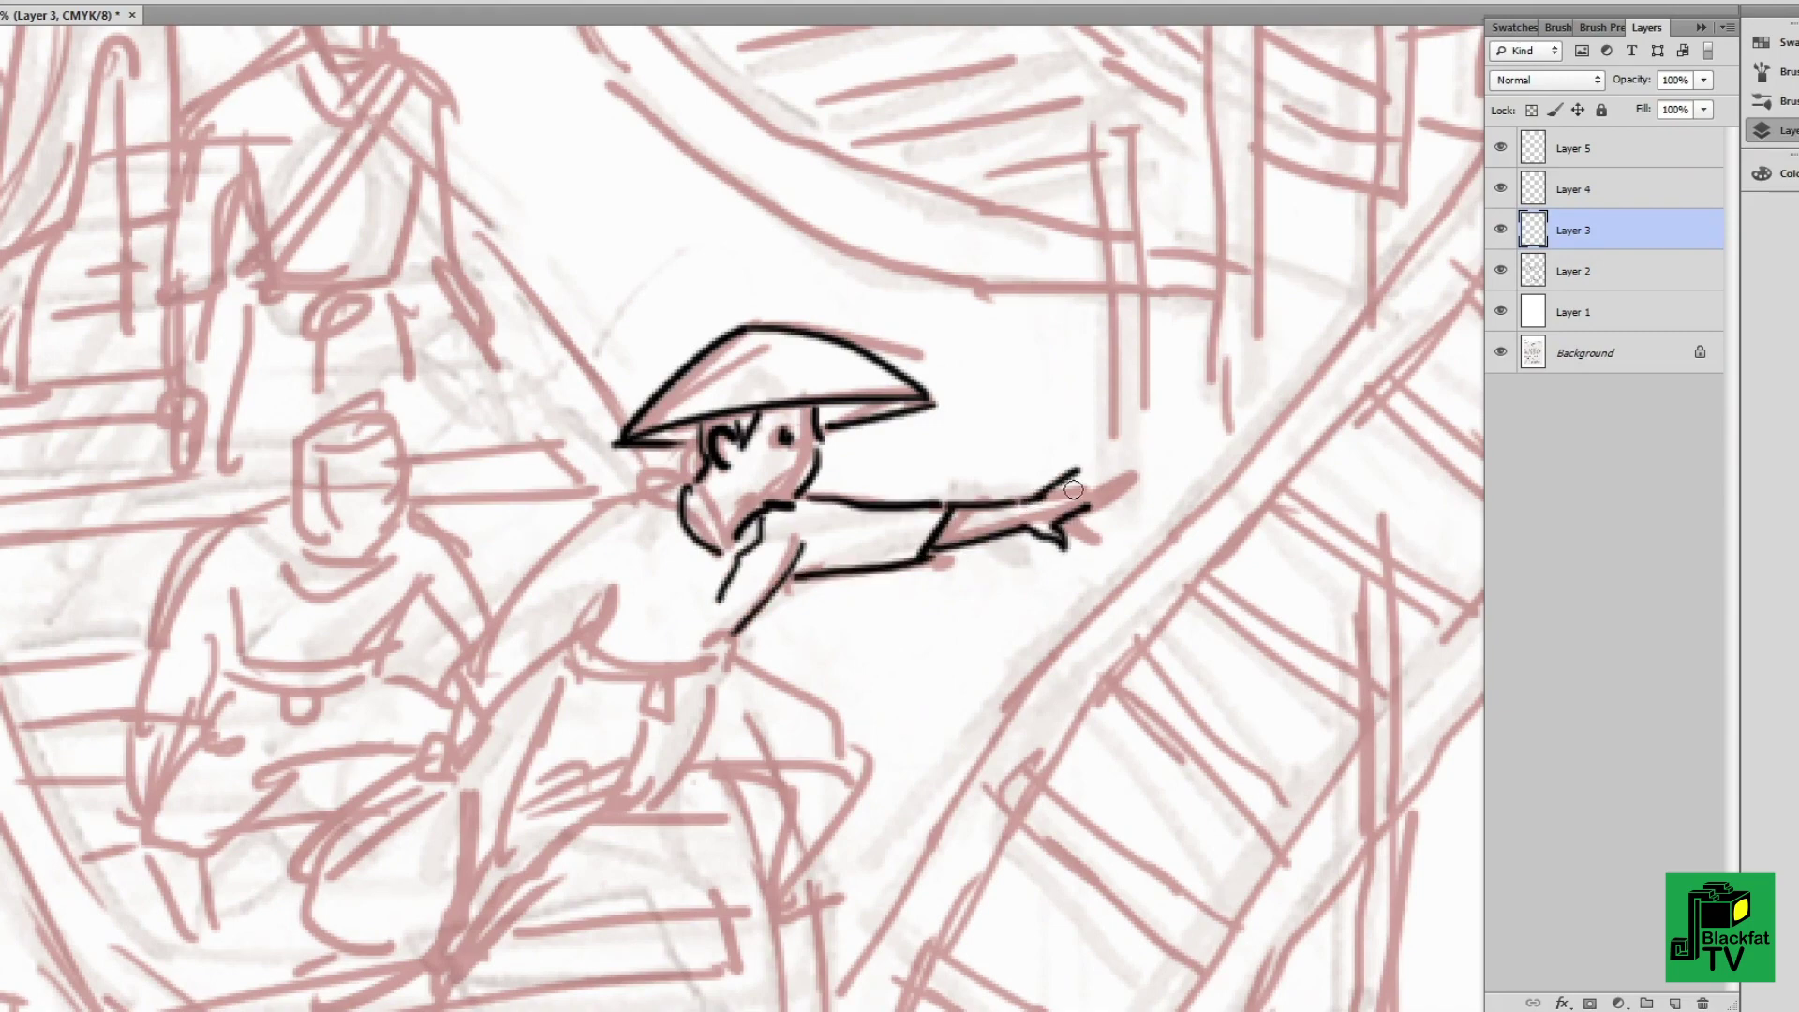
left_click_drag(592, 642, 743, 646)
left_click_drag(566, 669, 727, 683)
mouse_move(688, 482)
left_mouse_down()
mouse_move(525, 684)
mouse_move(625, 592)
mouse_move(698, 667)
left_mouse_up()
left_click_drag(733, 581, 721, 667)
left_click_drag(761, 577, 726, 667)
mouse_move(615, 562)
left_mouse_down()
mouse_move(567, 722)
mouse_move(672, 691)
left_mouse_up()
left_click_drag(683, 590, 656, 602)
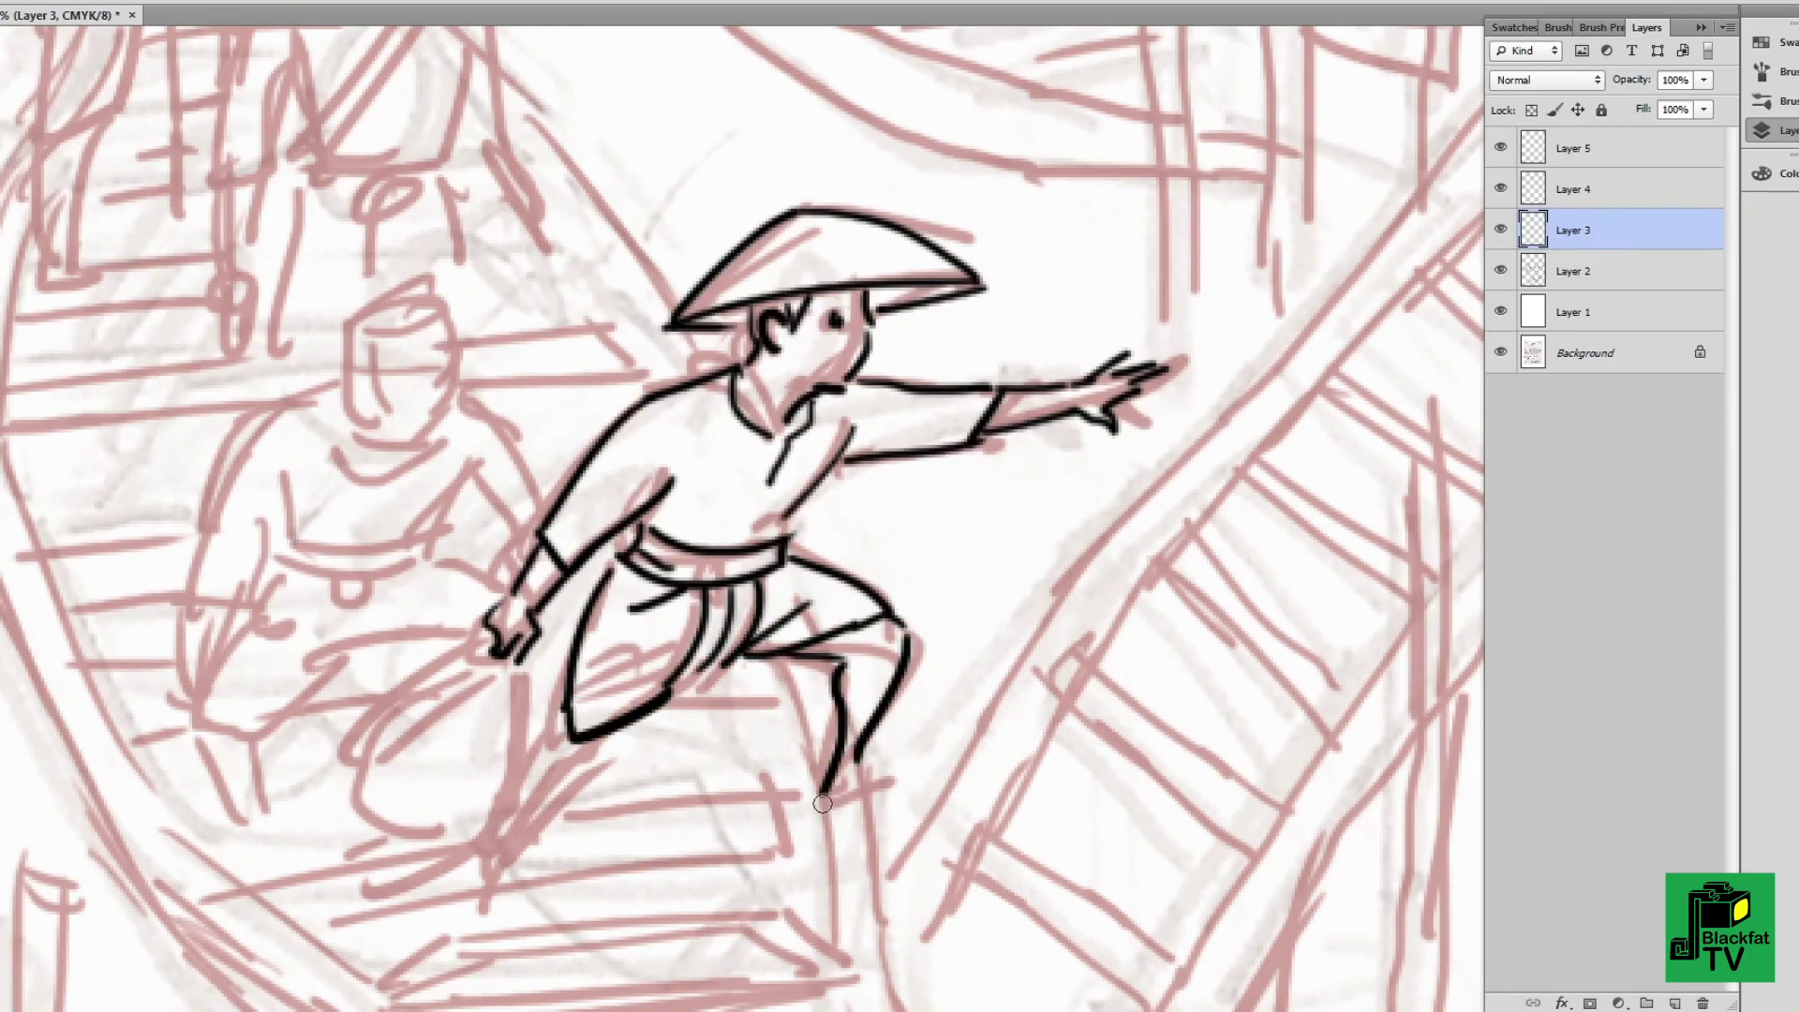
- Ink the pointing figure's bare foot and the round tied sack held in his trailing hand
left_click_drag(822, 803, 881, 778)
left_click_drag(712, 747, 951, 655)
left_click_drag(836, 574, 797, 655)
left_click_drag(877, 607, 821, 703)
mouse_move(751, 492)
left_mouse_down()
mouse_move(839, 503)
mouse_move(783, 739)
left_mouse_up()
left_click_drag(882, 542, 886, 669)
left_click_drag(841, 554, 786, 611)
left_click_drag(787, 611, 896, 852)
- Ink the seated figure's head behind the sack, with parted hair, face outline and facial features
left_click_drag(923, 463, 869, 568)
left_click_drag(799, 461, 801, 521)
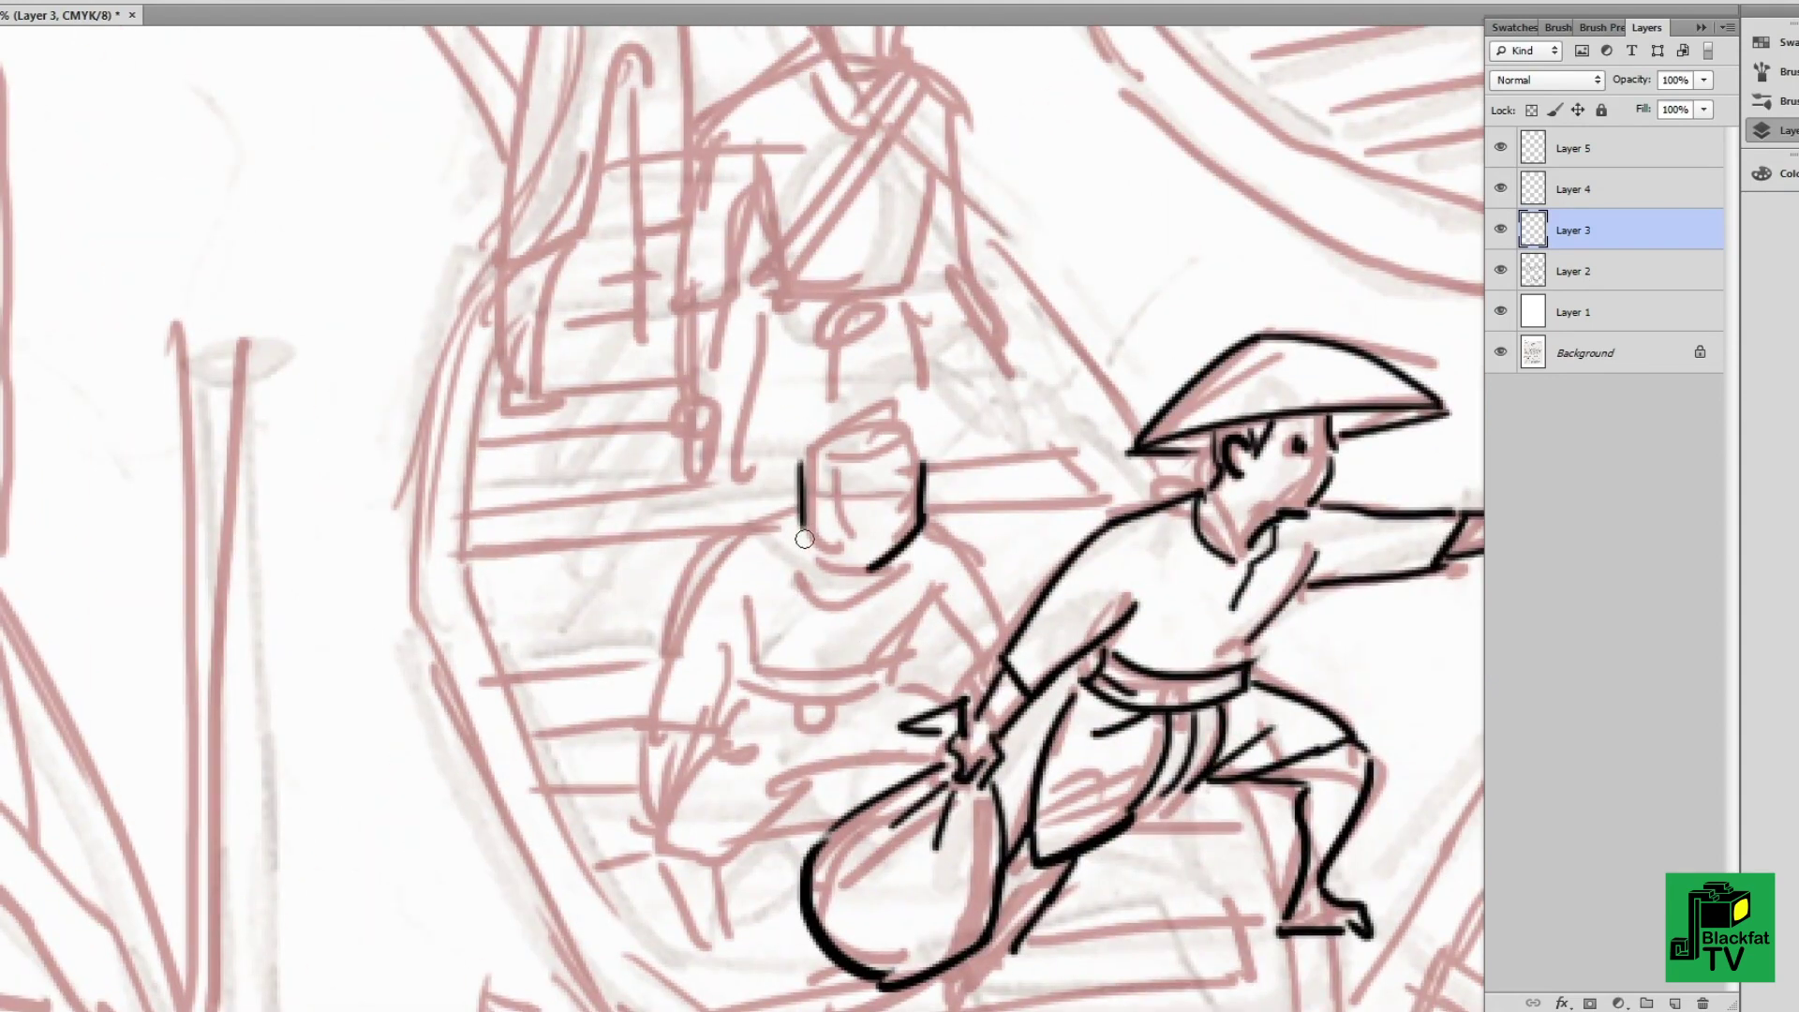
left_click_drag(793, 446, 853, 412)
left_click_drag(798, 455, 855, 426)
left_click_drag(857, 409, 918, 436)
left_click_drag(860, 423, 914, 434)
left_click_drag(811, 483, 849, 475)
mouse_move(880, 527)
left_mouse_down()
mouse_move(893, 454)
mouse_move(857, 548)
left_mouse_up()
- Ink the seated figure's waist sash, sleeves, arms and crouching legs
mouse_move(764, 595)
left_mouse_down()
mouse_move(913, 591)
mouse_move(852, 656)
left_mouse_up()
left_click_drag(815, 647, 813, 721)
left_click_drag(932, 442, 998, 552)
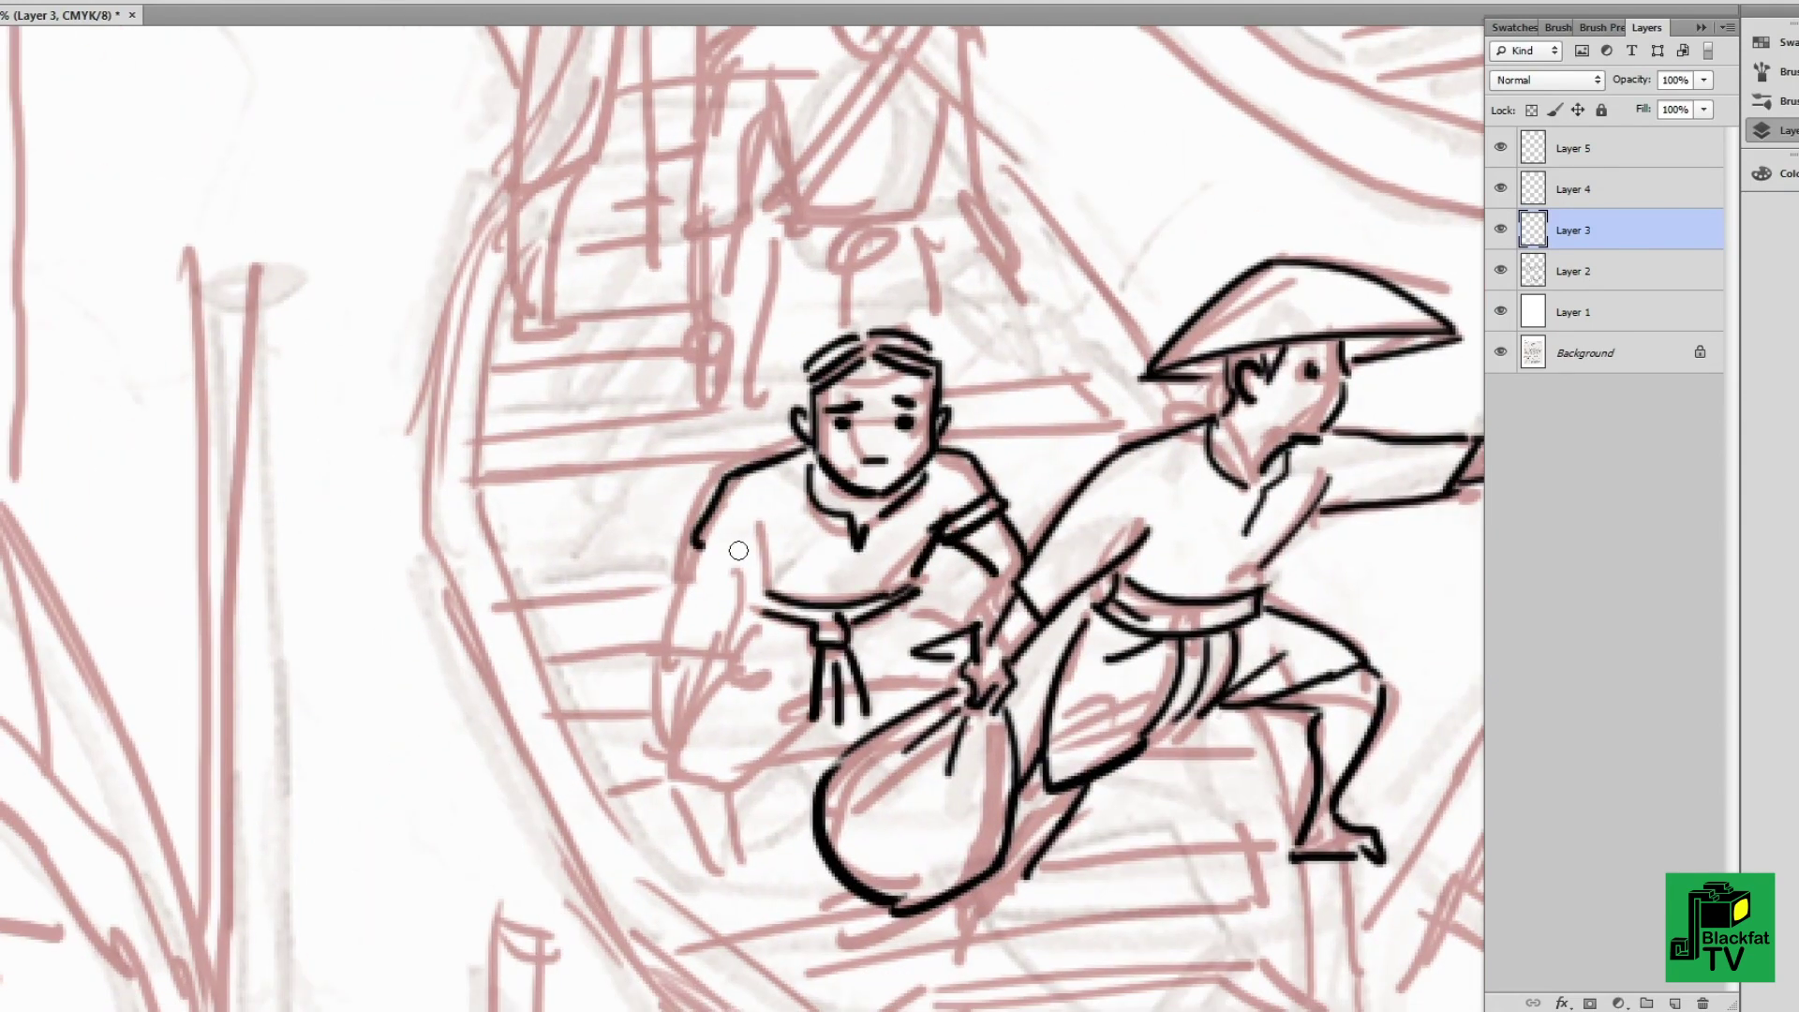
left_click_drag(698, 532, 757, 543)
left_click_drag(757, 558, 677, 705)
left_click_drag(703, 546, 646, 712)
mouse_move(623, 717)
left_mouse_down()
mouse_move(663, 736)
mouse_move(847, 605)
left_mouse_up()
scroll(920, 606, "down", 2)
mouse_move(772, 684)
left_mouse_down()
mouse_move(803, 754)
mouse_move(782, 717)
left_mouse_up()
- Ink the face and banded head wrap of the figure standing behind the seated one
scroll(937, 468, "up", 10)
left_click_drag(901, 452, 888, 410)
left_click_drag(993, 388, 999, 402)
left_click_drag(895, 426, 1000, 412)
mouse_move(888, 410)
left_mouse_down()
mouse_move(1002, 412)
mouse_move(997, 388)
left_mouse_up()
left_click_drag(888, 371, 995, 373)
left_click_drag(914, 360, 1011, 349)
- Ink the head-wrapped figure's diagonal shoulder sash, shirt, knotted belt, arms and hands
left_click_drag(1004, 489, 848, 691)
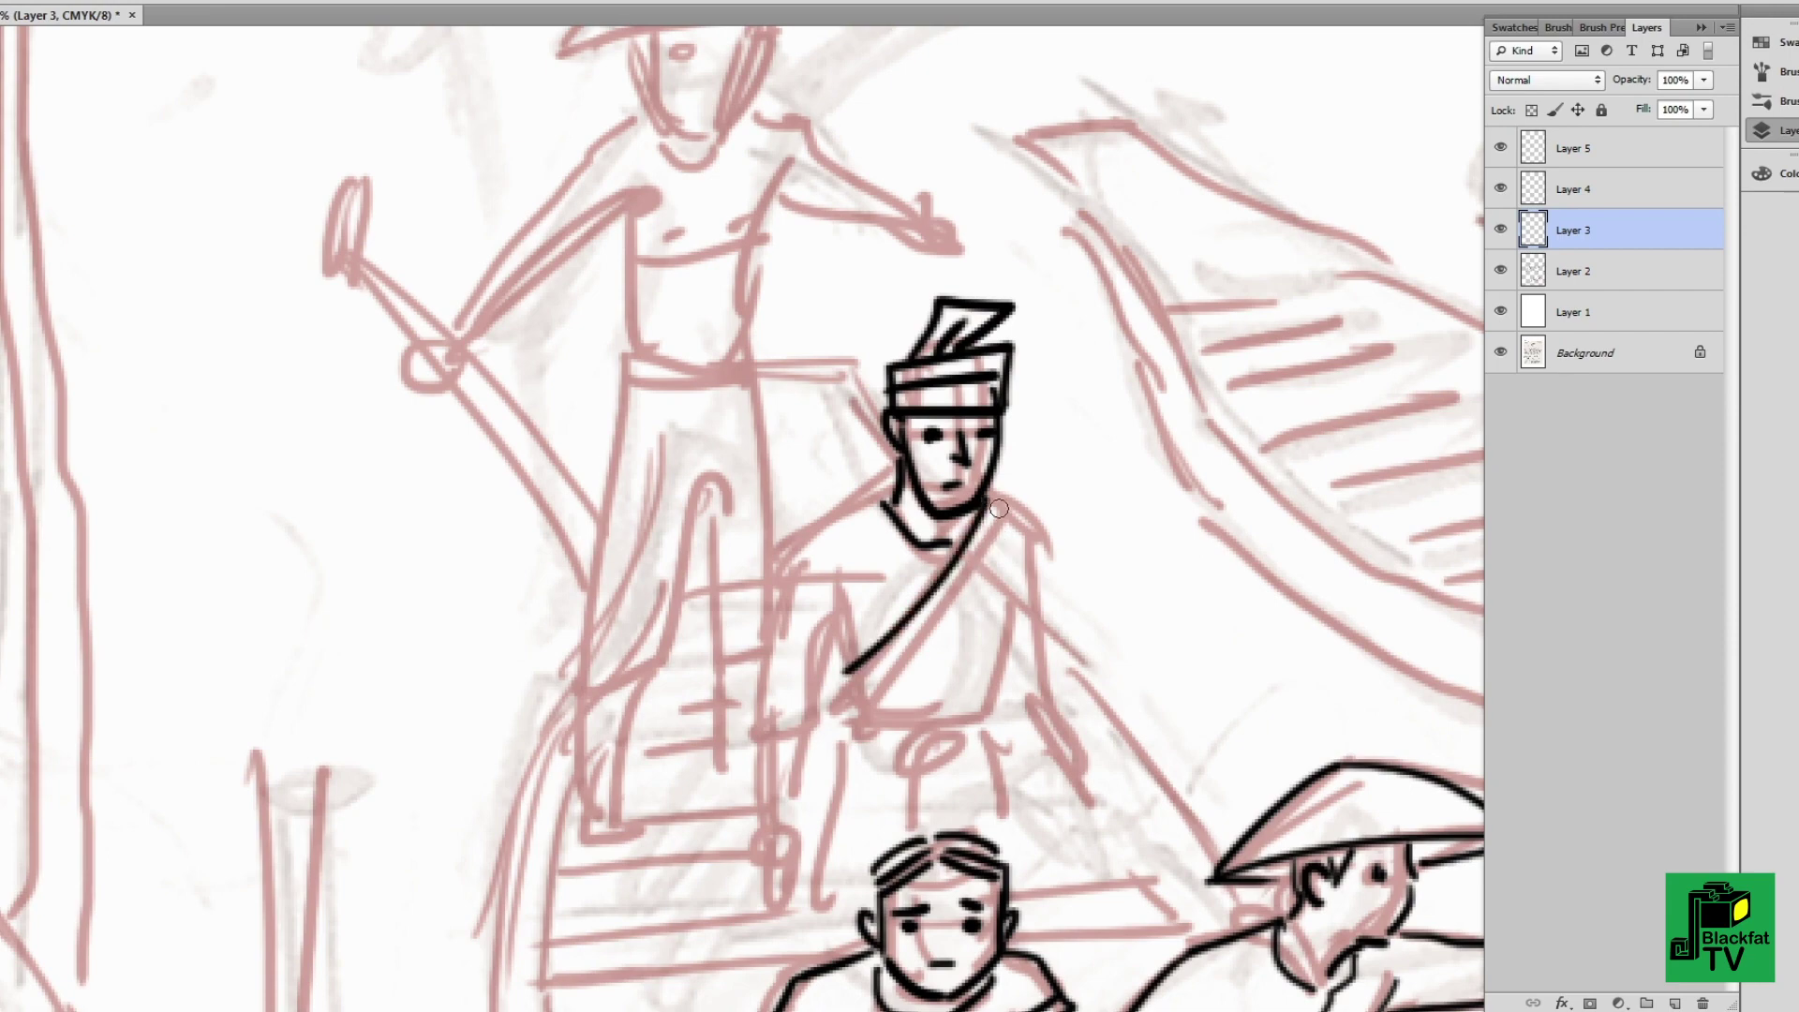
left_click_drag(885, 496, 773, 709)
left_click_drag(1016, 569, 1004, 671)
left_click_drag(936, 581, 899, 498)
left_click_drag(815, 645, 928, 619)
left_click_drag(899, 626, 885, 716)
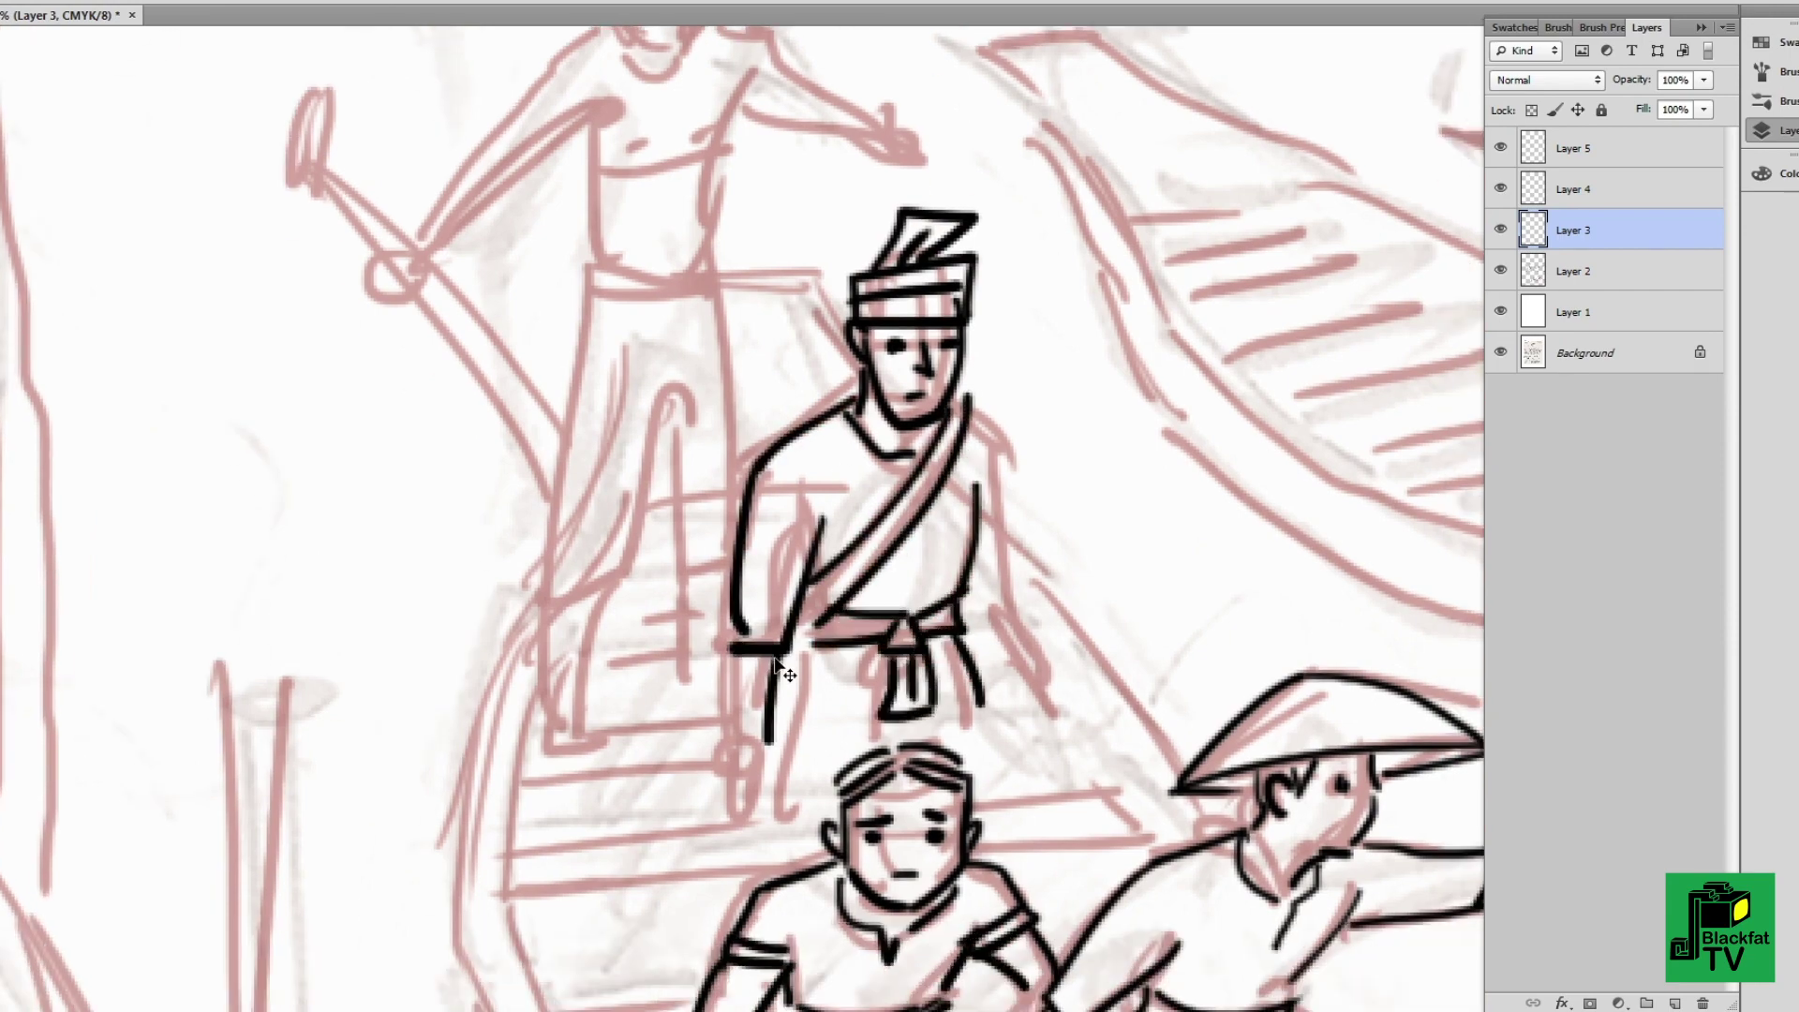
left_click_drag(735, 648, 760, 740)
left_click_drag(787, 648, 778, 732)
left_click_drag(1017, 519, 1040, 632)
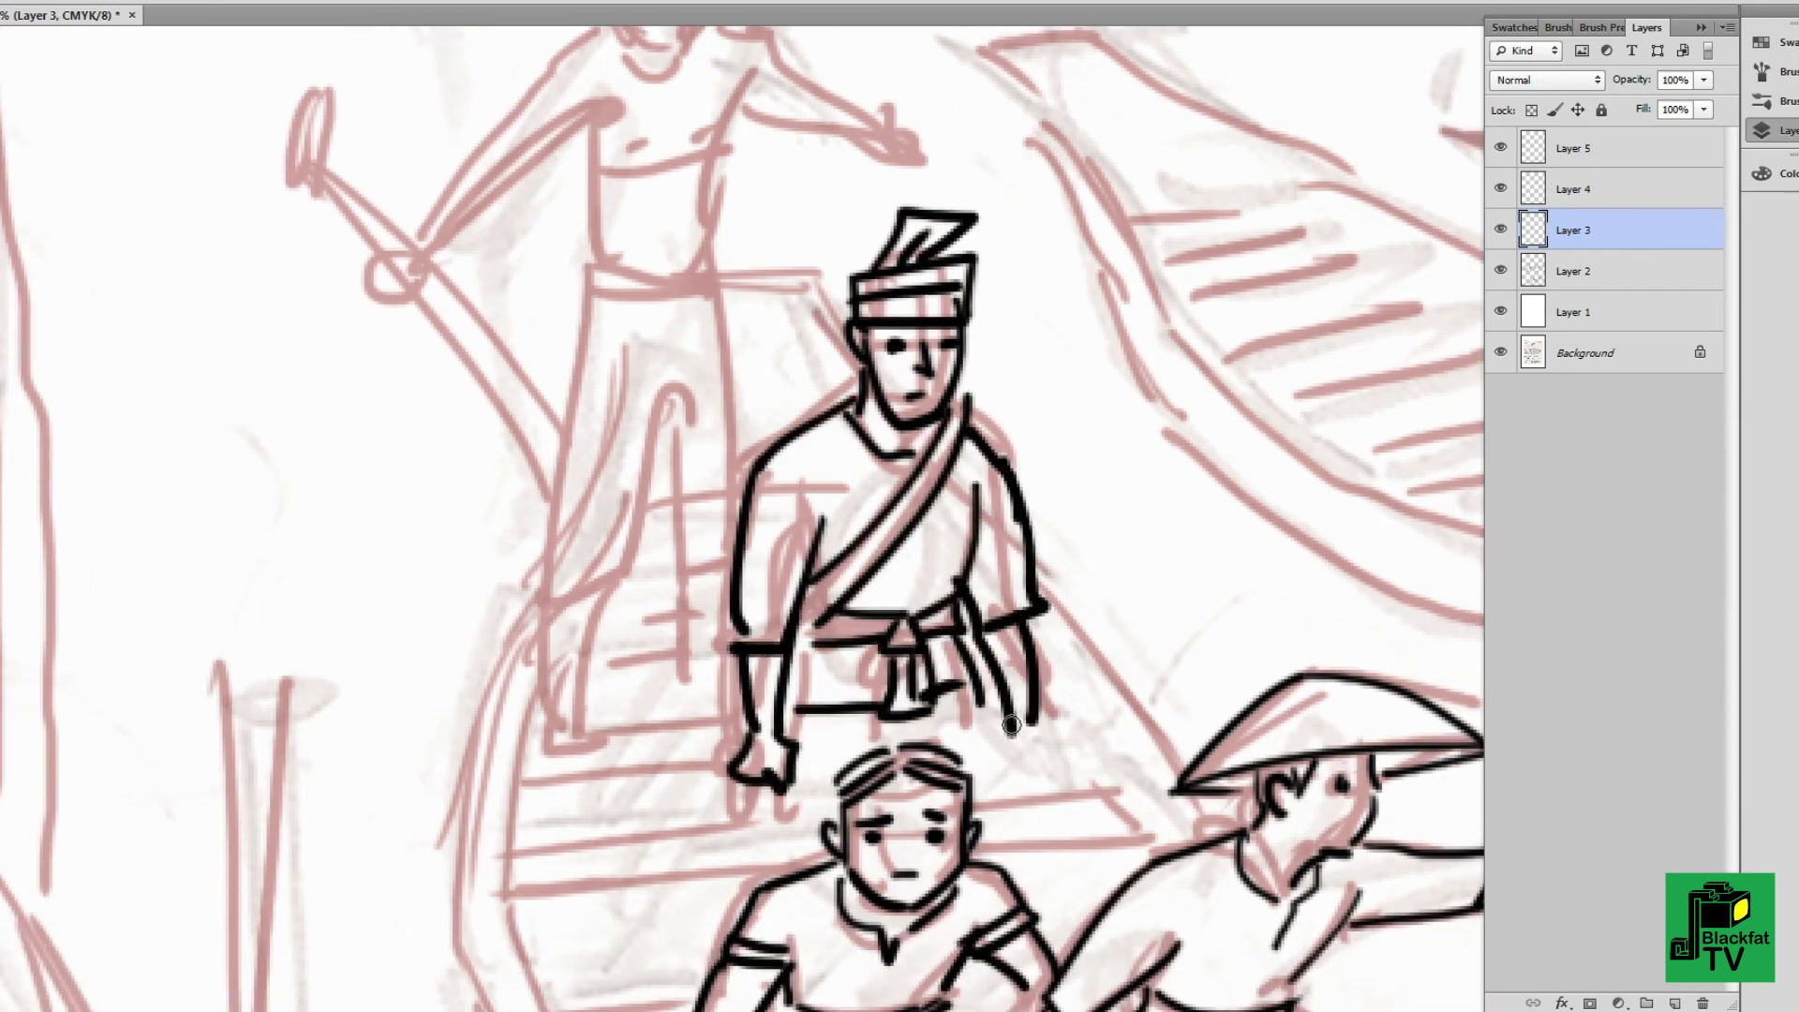
left_click_drag(979, 688, 1017, 796)
- Ink the face and wide conical hat of the bare-chested boatman standing at the back of the boat
mouse_move(785, 329)
left_mouse_down()
mouse_move(823, 494)
mouse_move(888, 637)
left_mouse_up()
left_click_drag(704, 267, 778, 365)
left_click_drag(834, 248, 777, 365)
left_click(749, 279)
left_click_drag(616, 284, 703, 298)
left_click_drag(843, 292, 927, 253)
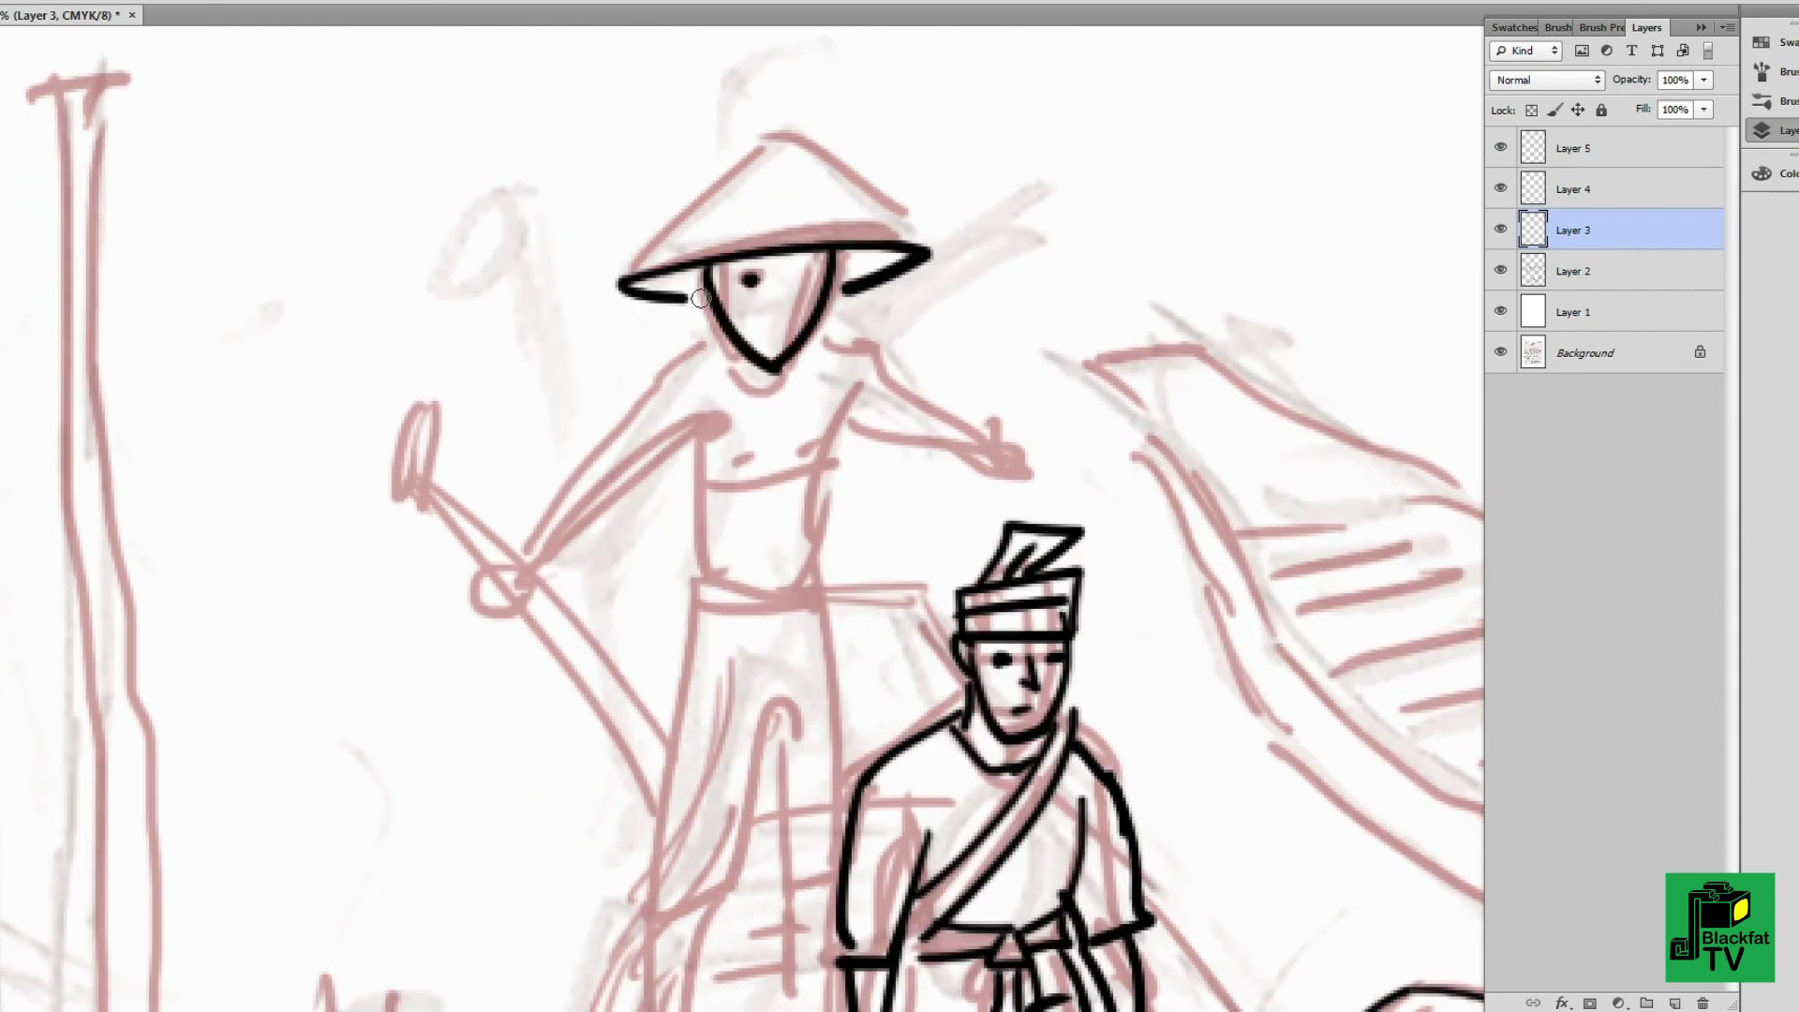
mouse_move(618, 279)
left_mouse_down()
mouse_move(768, 161)
mouse_move(951, 255)
left_mouse_up()
key("ctrl+z")
left_click_drag(769, 161, 928, 251)
left_click(808, 279)
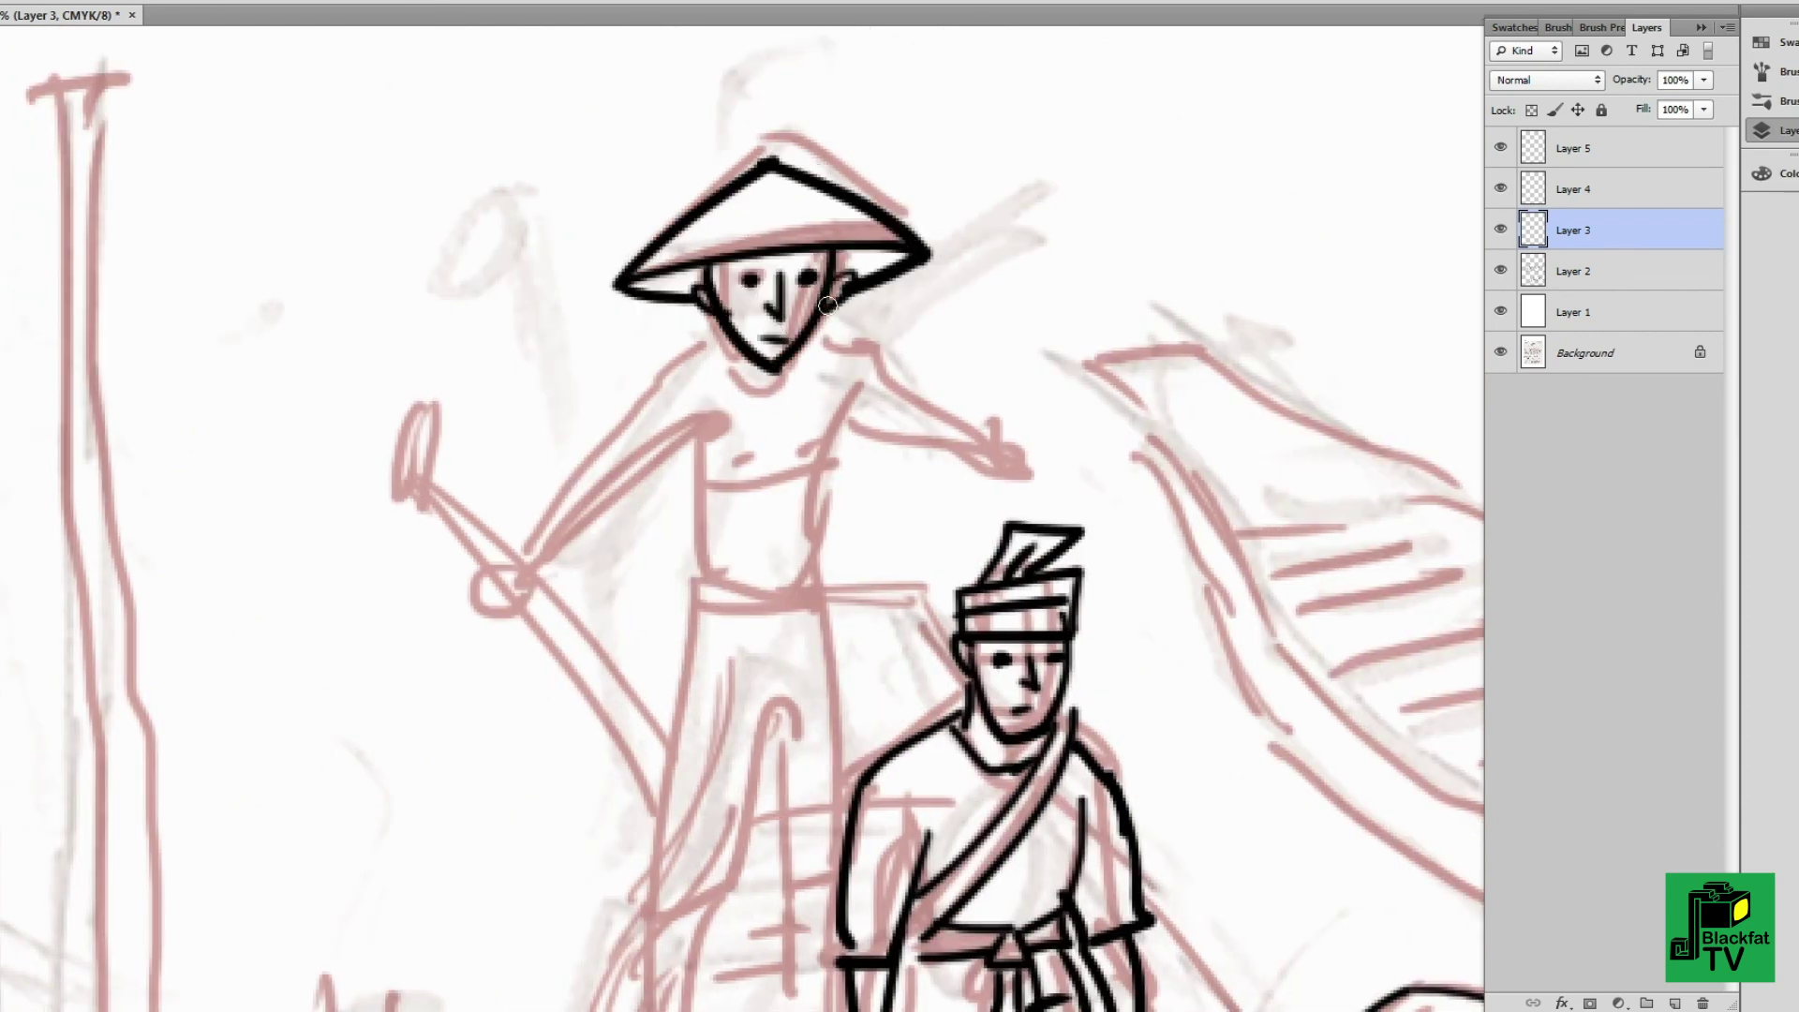
- Ink the boatman's shoulder, bent arm and the fist that grips the paddle
left_click_drag(729, 345, 667, 379)
left_click_drag(704, 359, 520, 549)
key("ctrl+z")
left_click_drag(662, 380, 519, 564)
left_click_drag(708, 428, 605, 495)
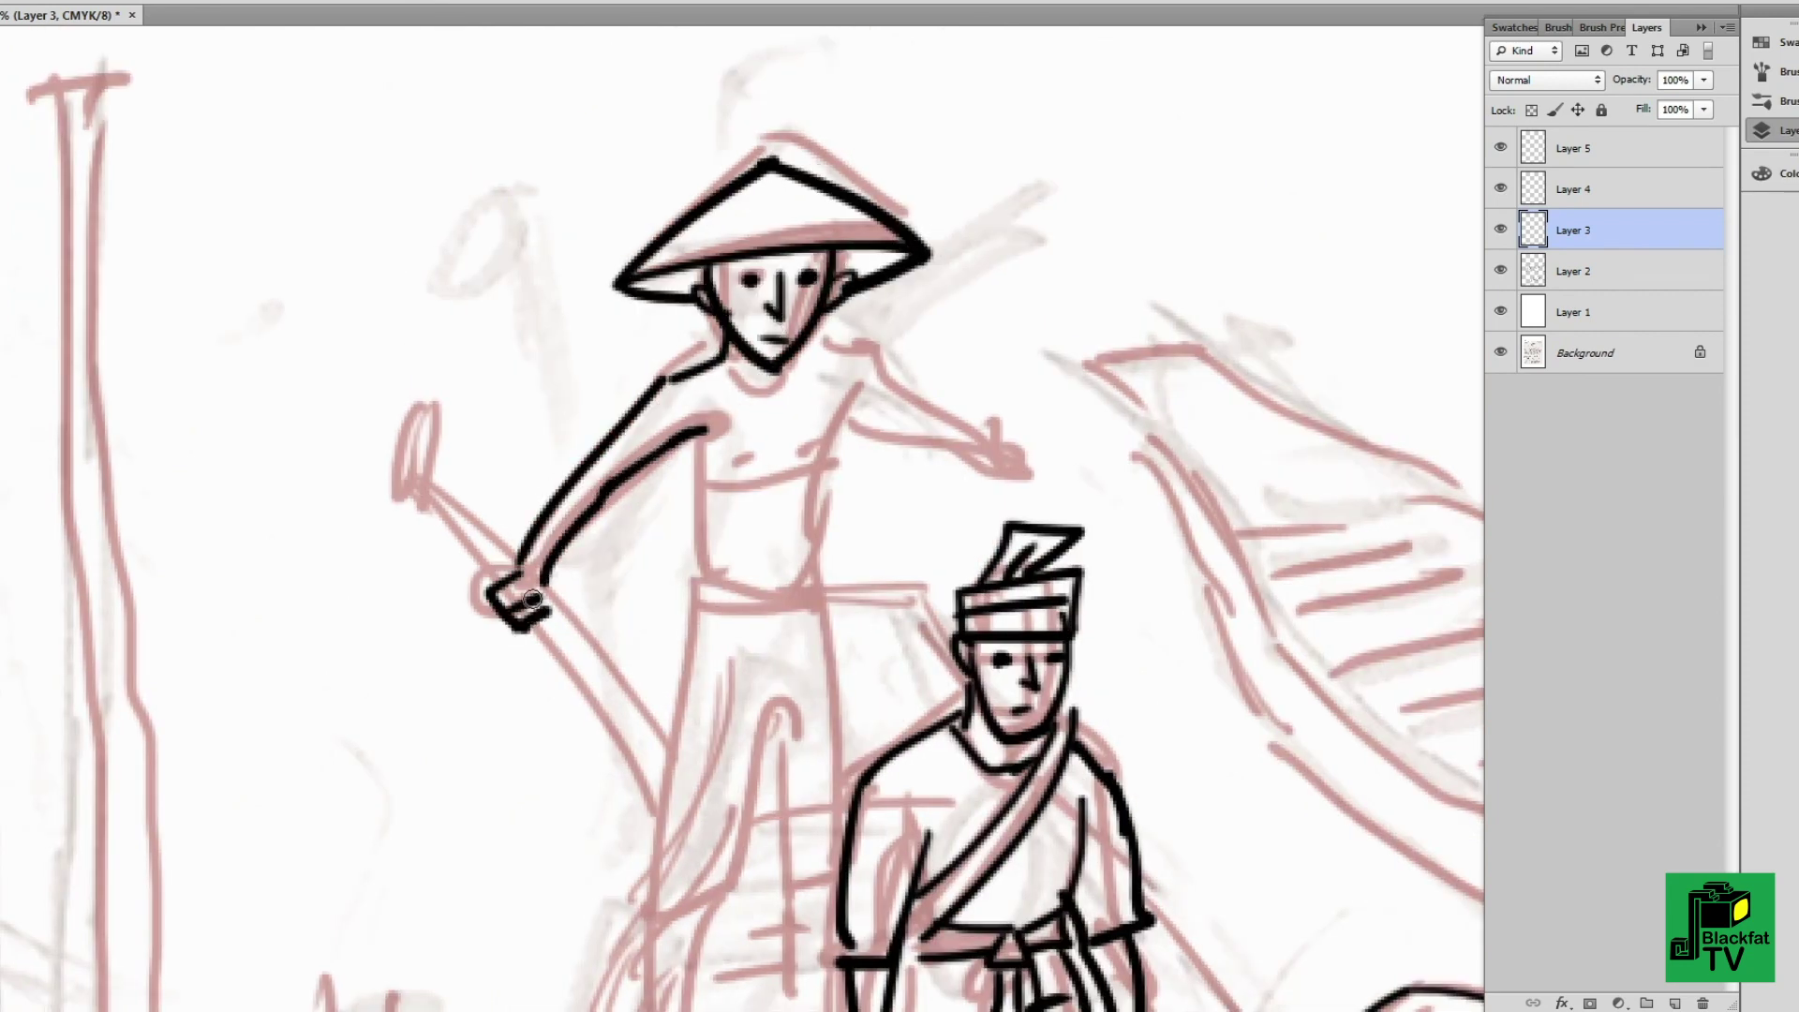
- Ink the boatman's bare torso, chest line, collarbones and lowered arm
left_click_drag(704, 431, 710, 567)
left_click_drag(857, 398, 838, 562)
key("ctrl+z")
left_click_drag(736, 480, 839, 464)
left_click_drag(858, 398, 839, 562)
left_click_drag(726, 370, 805, 370)
left_click_drag(815, 344, 976, 562)
left_click_drag(855, 450, 962, 564)
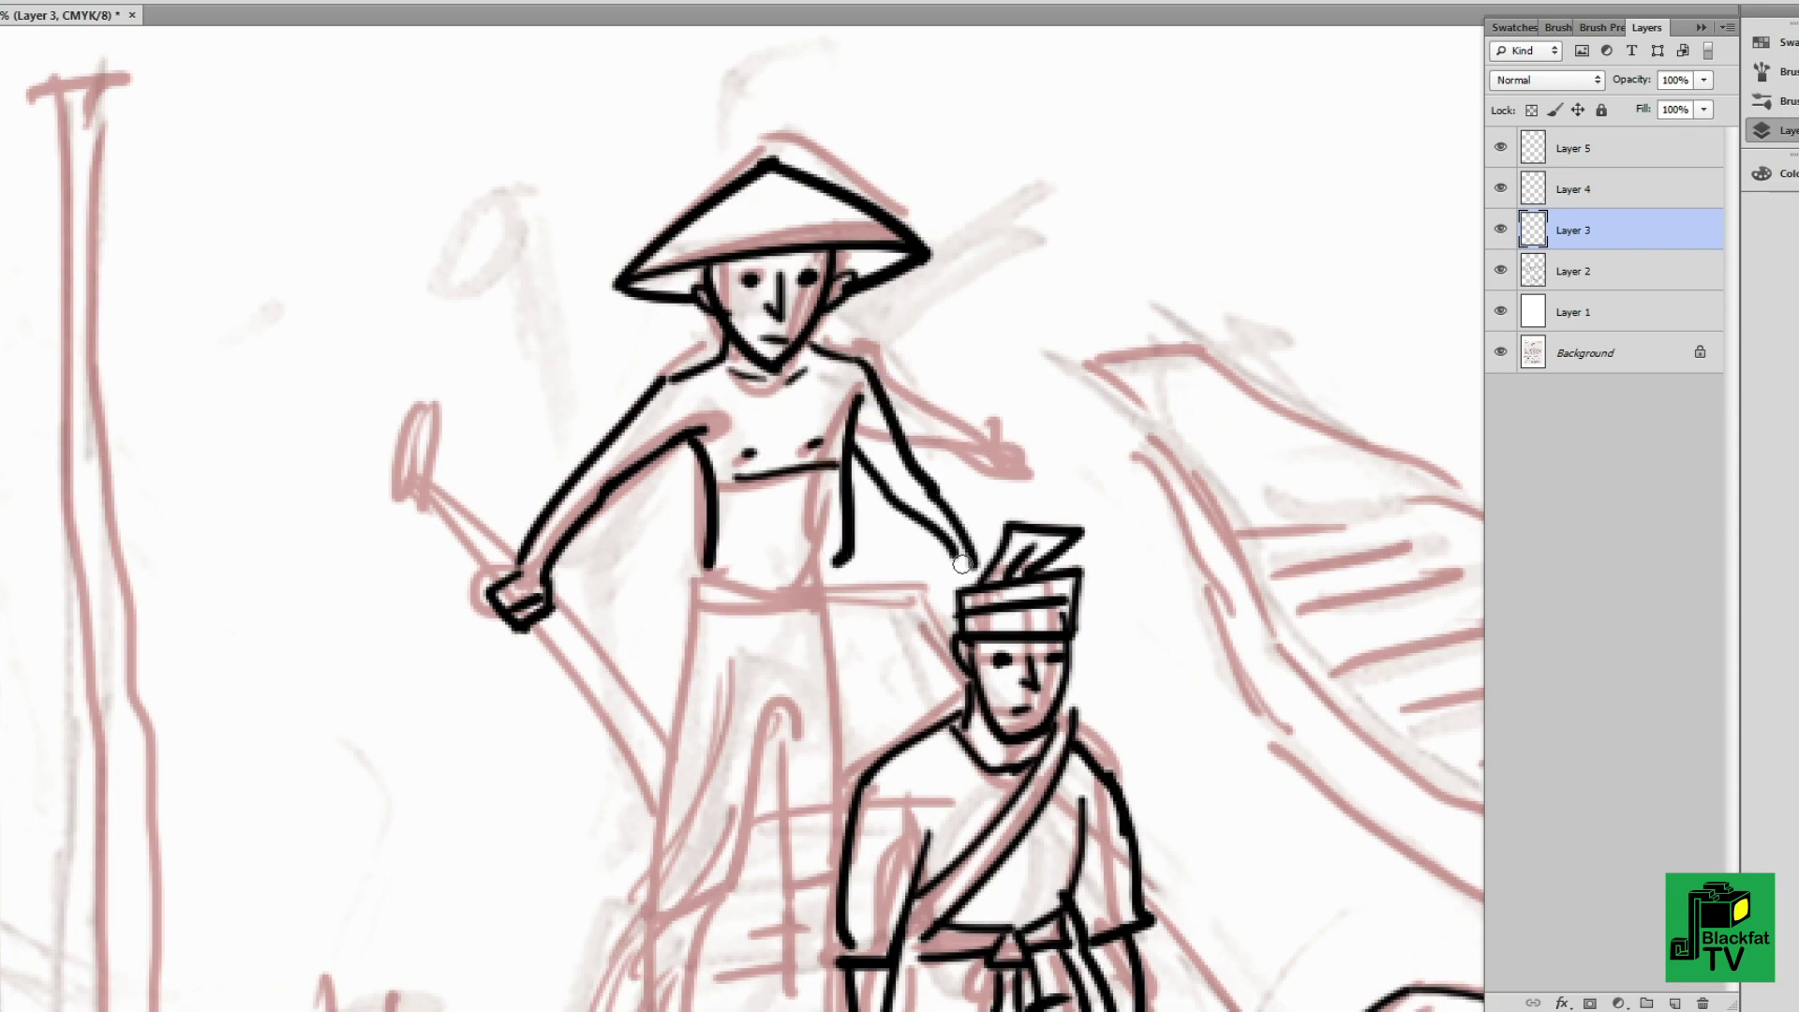
- Ink the boatman's waistband, folded knee-length trousers, lower legs and feet
left_click_drag(709, 563, 847, 560)
mouse_move(698, 616)
left_mouse_down()
mouse_move(857, 614)
mouse_move(844, 494)
left_mouse_up()
left_click_drag(721, 464, 848, 510)
mouse_move(805, 562)
left_mouse_down()
mouse_move(844, 399)
mouse_move(766, 667)
left_mouse_up()
left_click_drag(740, 553, 734, 677)
left_click_drag(833, 545, 890, 642)
left_click_drag(848, 496, 806, 698)
left_click_drag(843, 562, 843, 768)
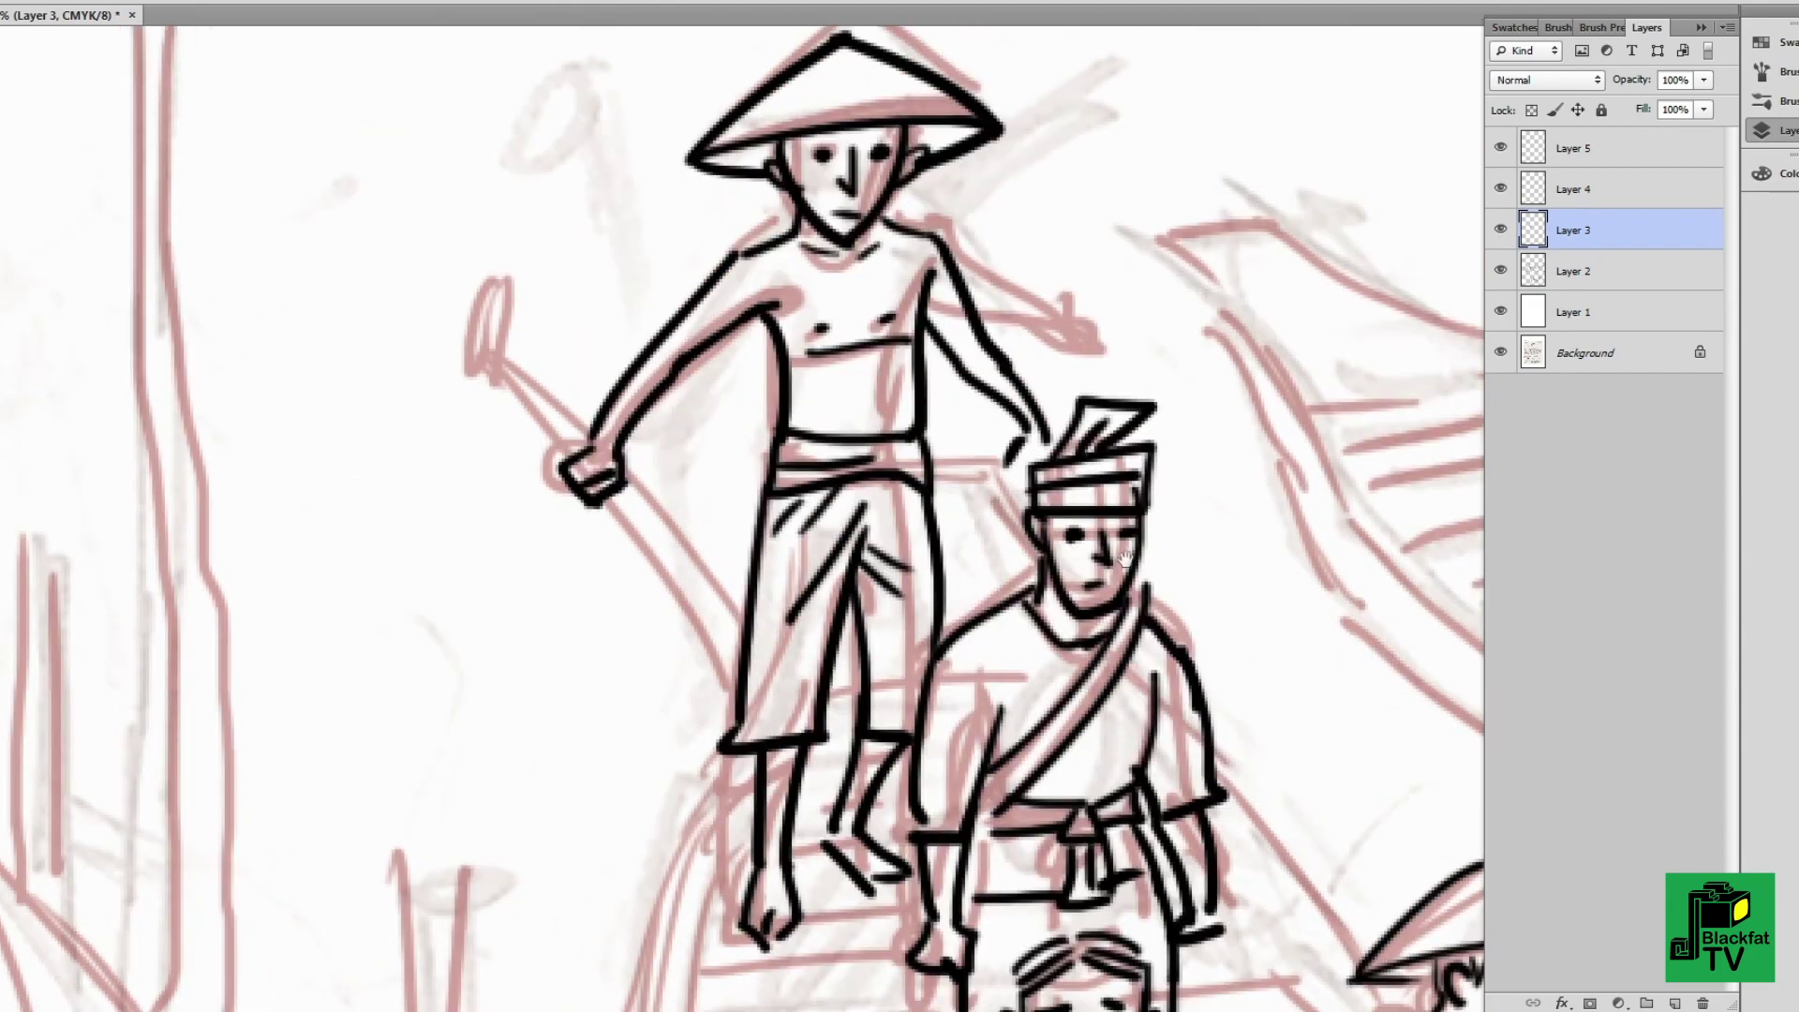
- Ink the long curved gunwale and outer hull lines along the near side of the passenger boat
left_click_drag(1077, 983, 984, 497)
key("ctrl+minus")
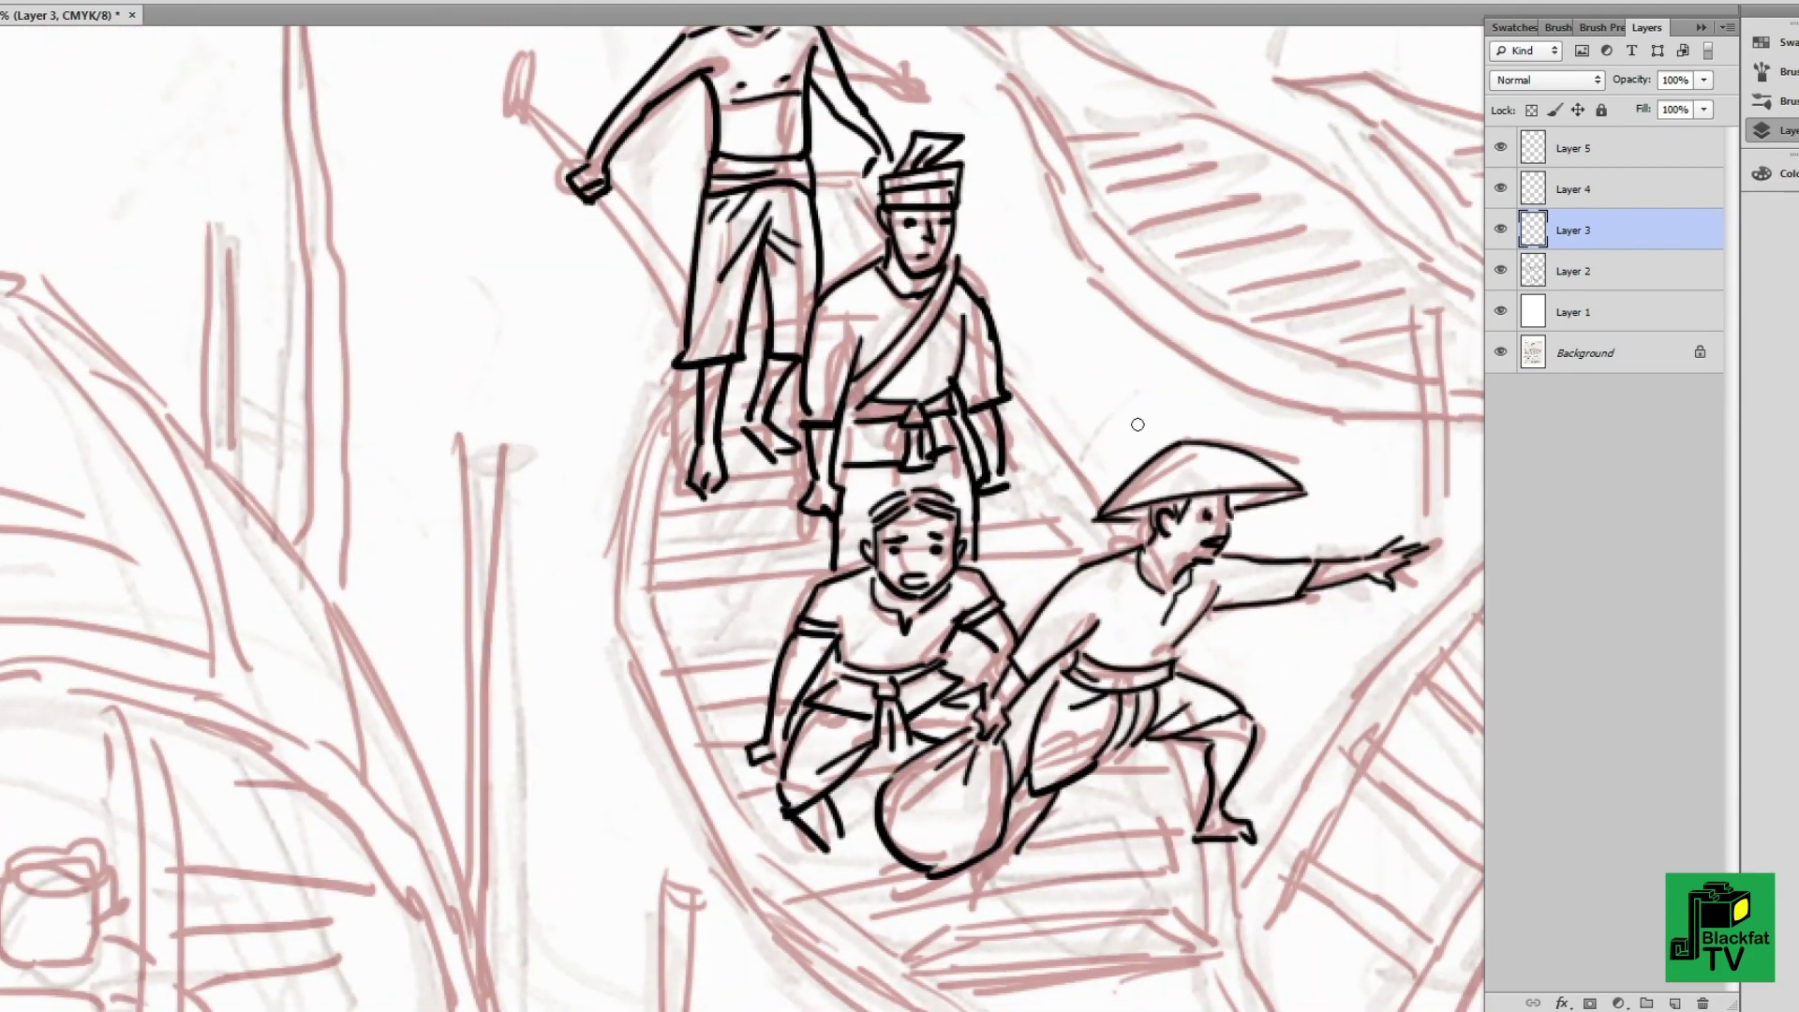
left_click_drag(1138, 424, 649, 123)
mouse_move(758, 554)
left_mouse_down()
mouse_move(1063, 447)
mouse_move(725, 629)
left_mouse_up()
left_click_drag(960, 233, 675, 590)
left_click_drag(862, 398, 656, 661)
left_click_drag(1048, 235, 609, 693)
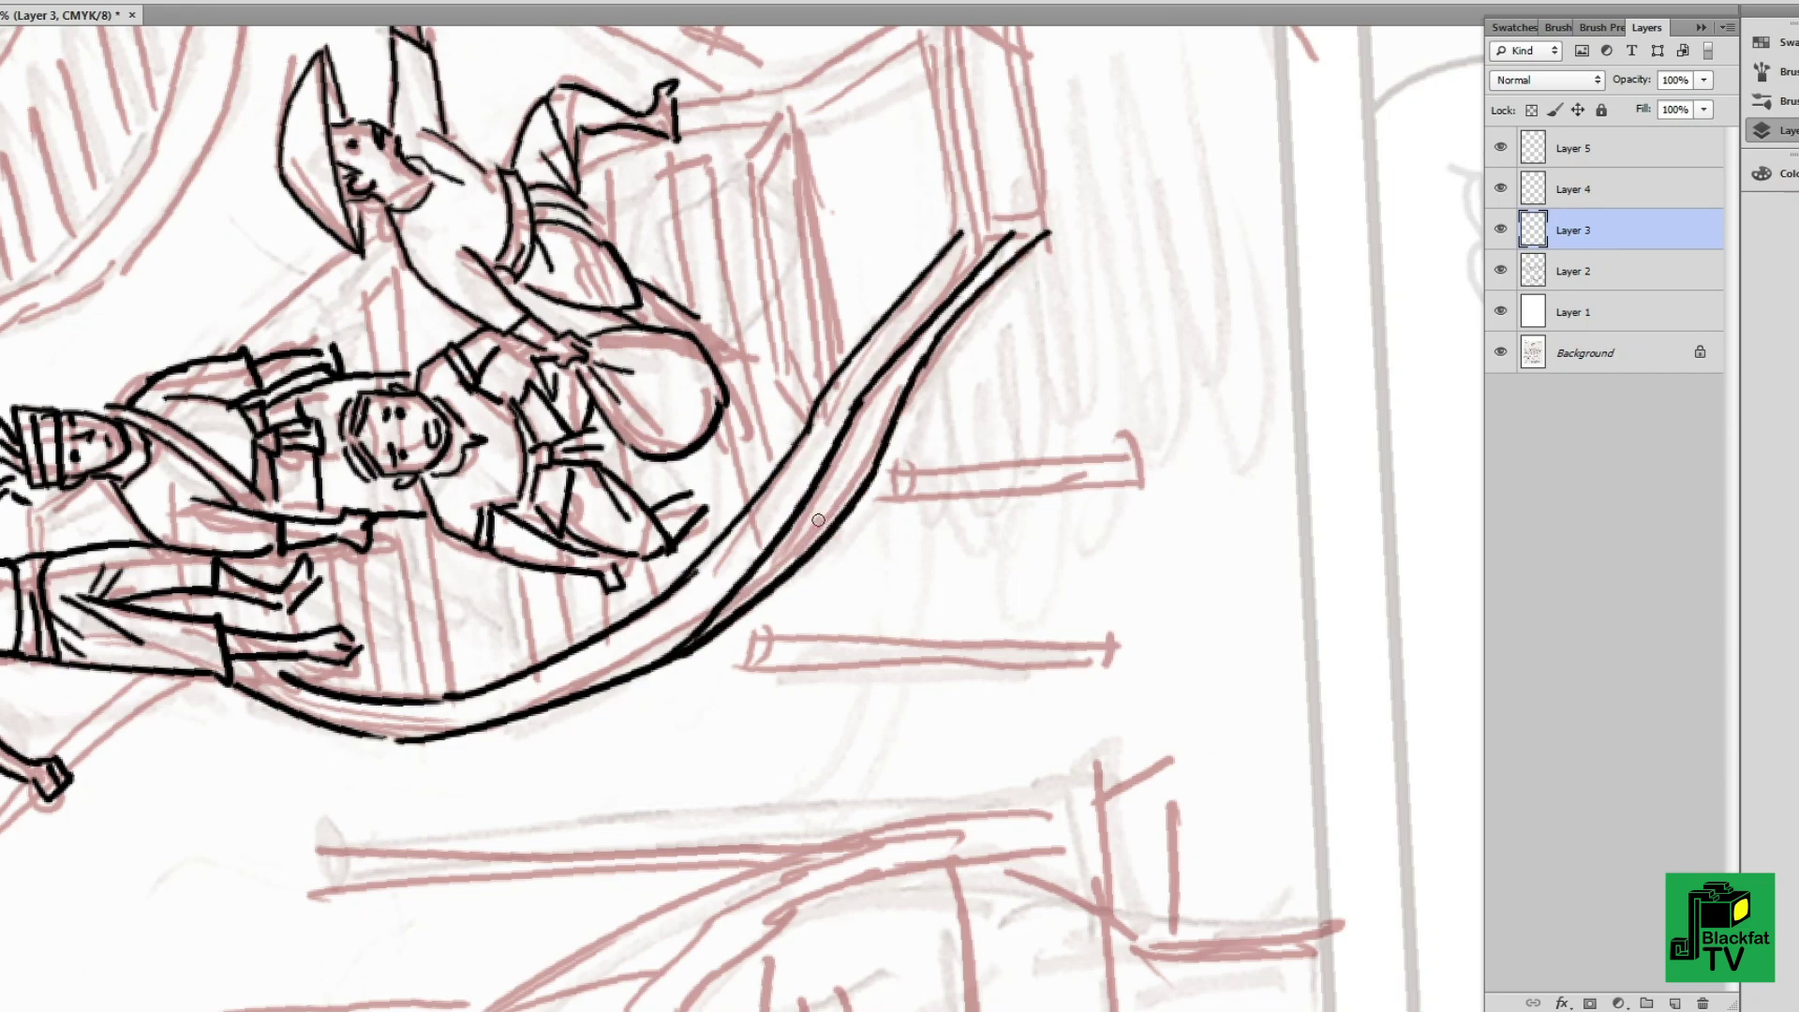
- Ink the boatman's paddle and the far edge of the passenger boat
left_click_drag(749, 469, 609, 749)
left_click_drag(792, 335, 560, 421)
left_click_drag(820, 265, 548, 394)
left_click_drag(139, 627, 555, 187)
left_click_drag(334, 637, 202, 750)
left_click_drag(563, 562, 702, 524)
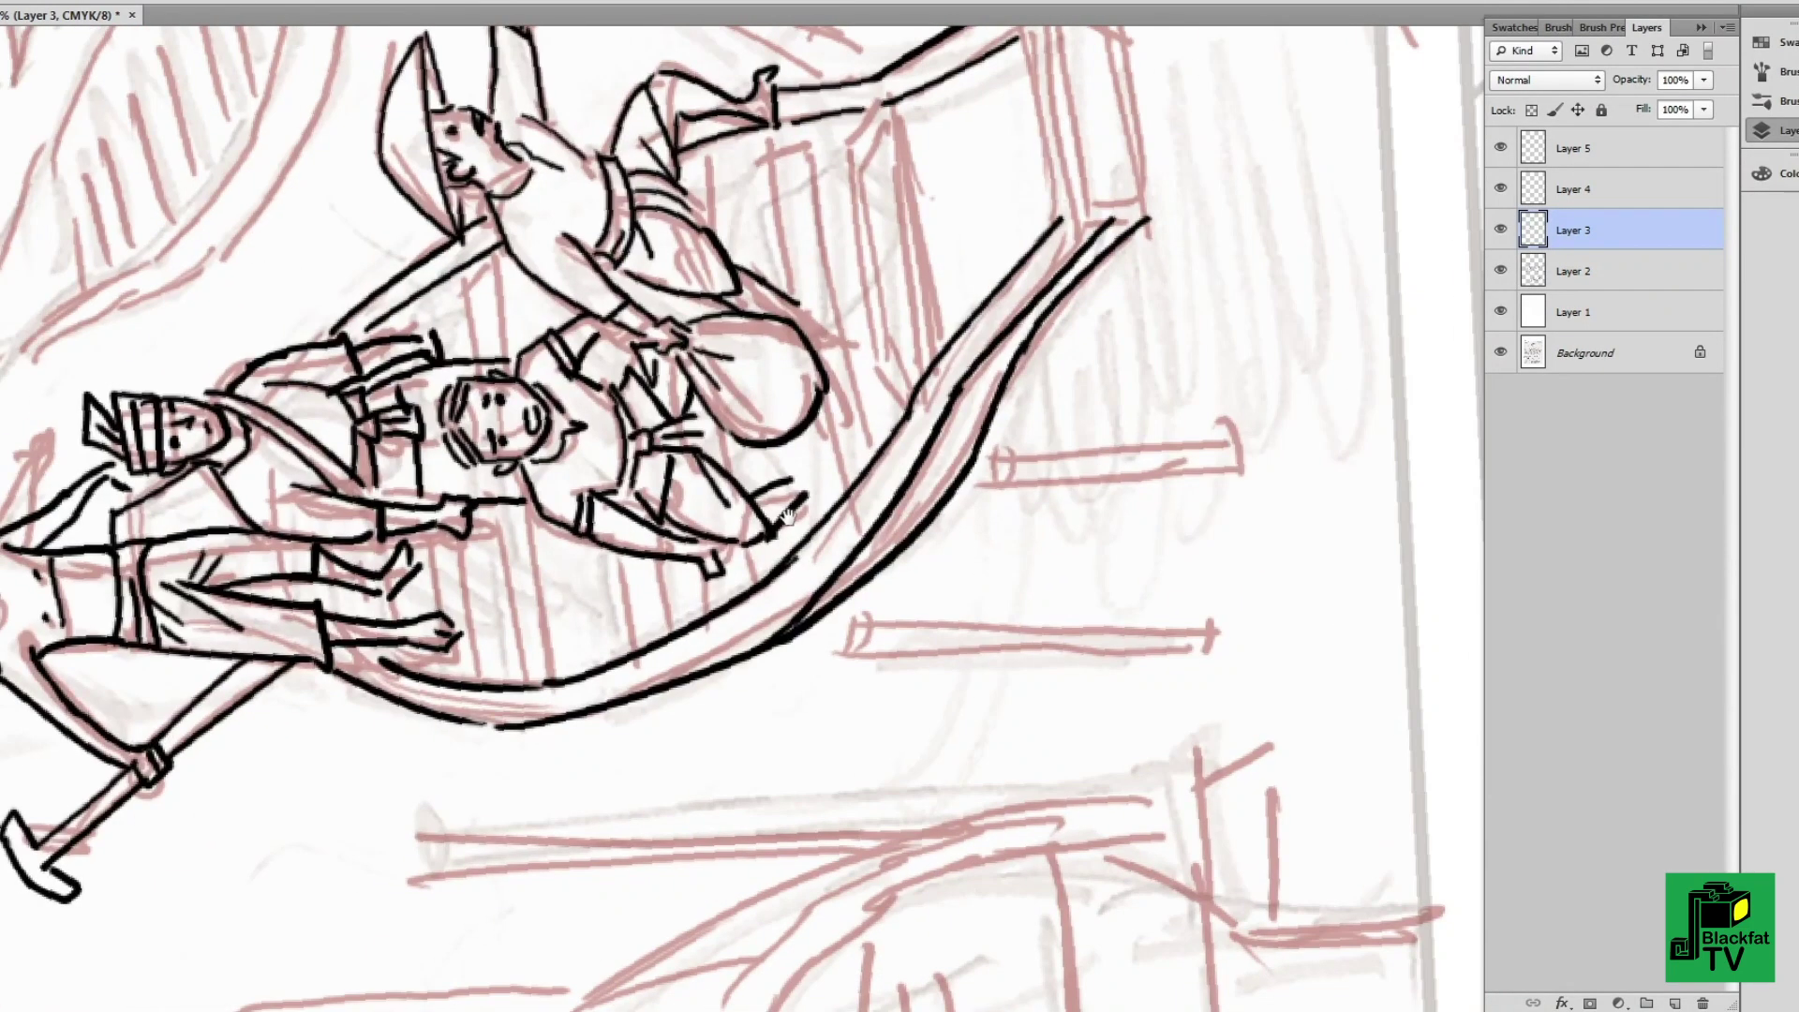
- Ink the blunt squared bow of the passenger boat and the frame of its front deck
left_click_drag(803, 656, 1024, 663)
mouse_move(923, 571)
left_mouse_down()
mouse_move(1115, 499)
mouse_move(927, 613)
left_mouse_up()
left_click_drag(1189, 492, 941, 651)
left_click_drag(707, 452, 759, 570)
left_click_drag(759, 569, 1050, 464)
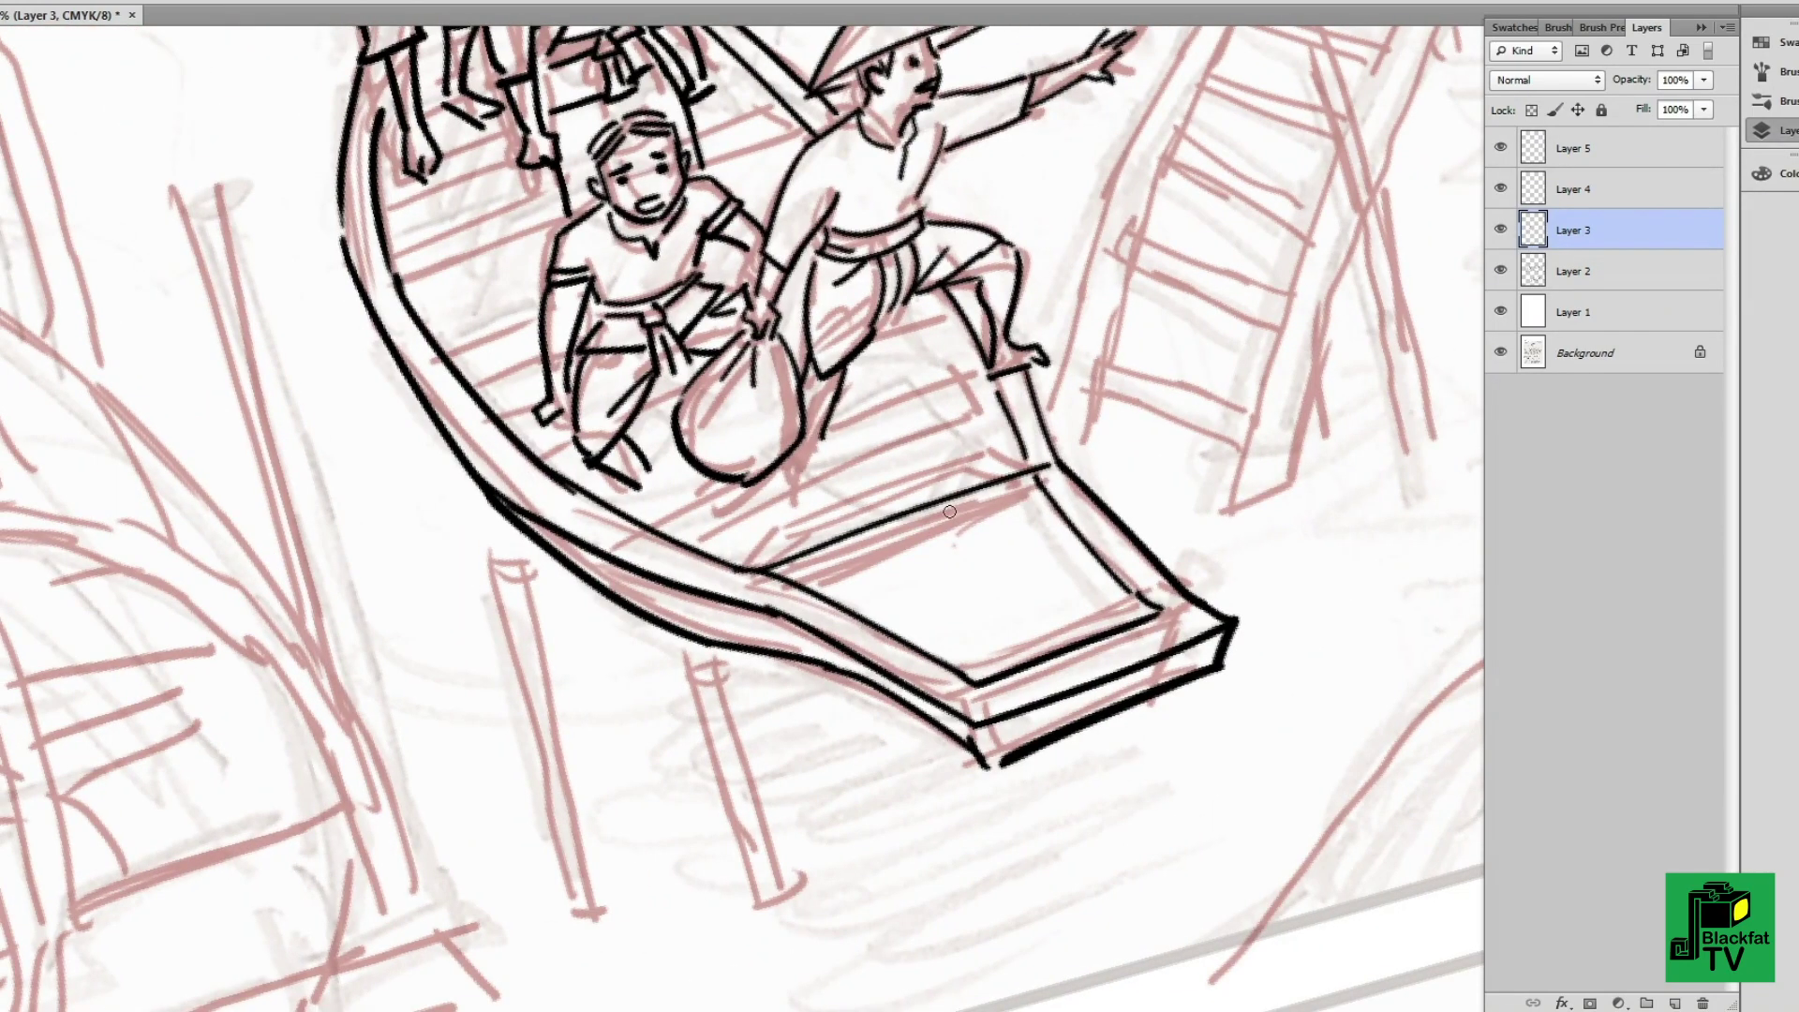
- Ink the cross planks on the passenger boat's floor, in front of and behind the seated figures
left_click_drag(636, 517, 973, 376)
left_click_drag(721, 545, 992, 442)
left_click_drag(931, 306, 968, 380)
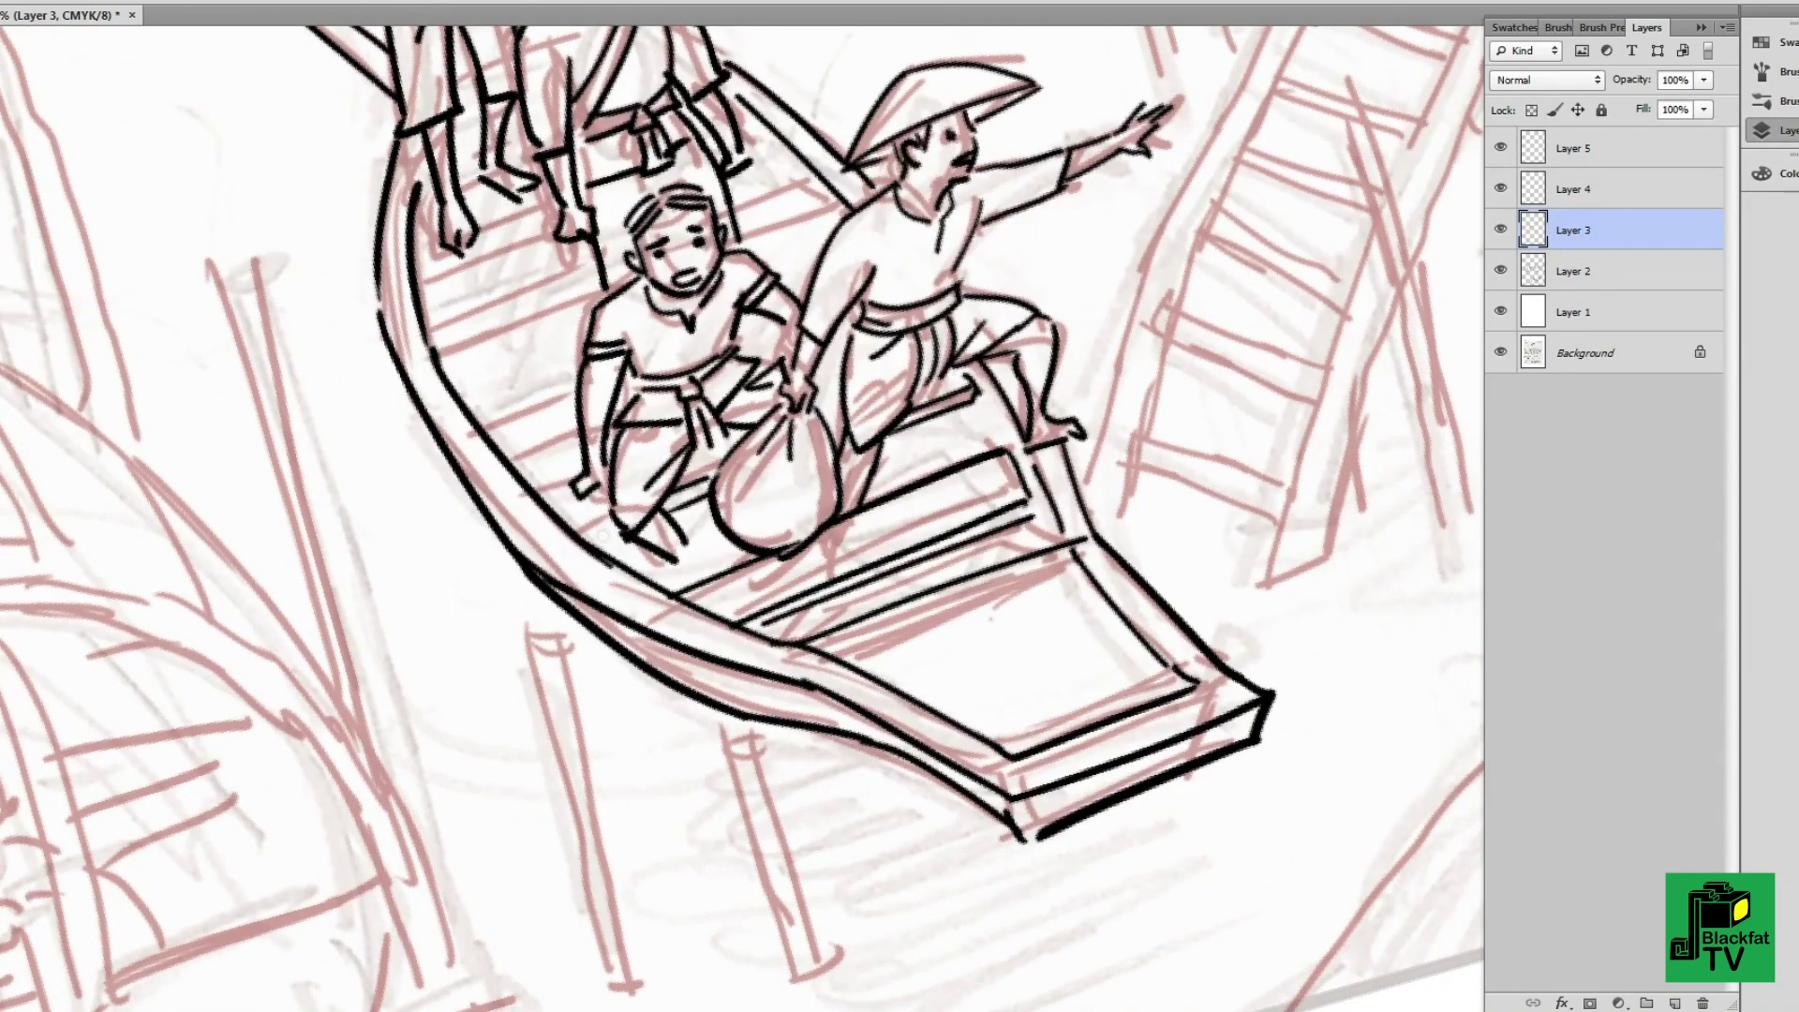
left_click_drag(603, 534, 539, 473)
left_click_drag(562, 468, 632, 527)
left_click_drag(646, 422, 539, 469)
left_click_drag(562, 468, 625, 564)
left_click_drag(722, 459, 562, 513)
left_click_drag(979, 360, 871, 386)
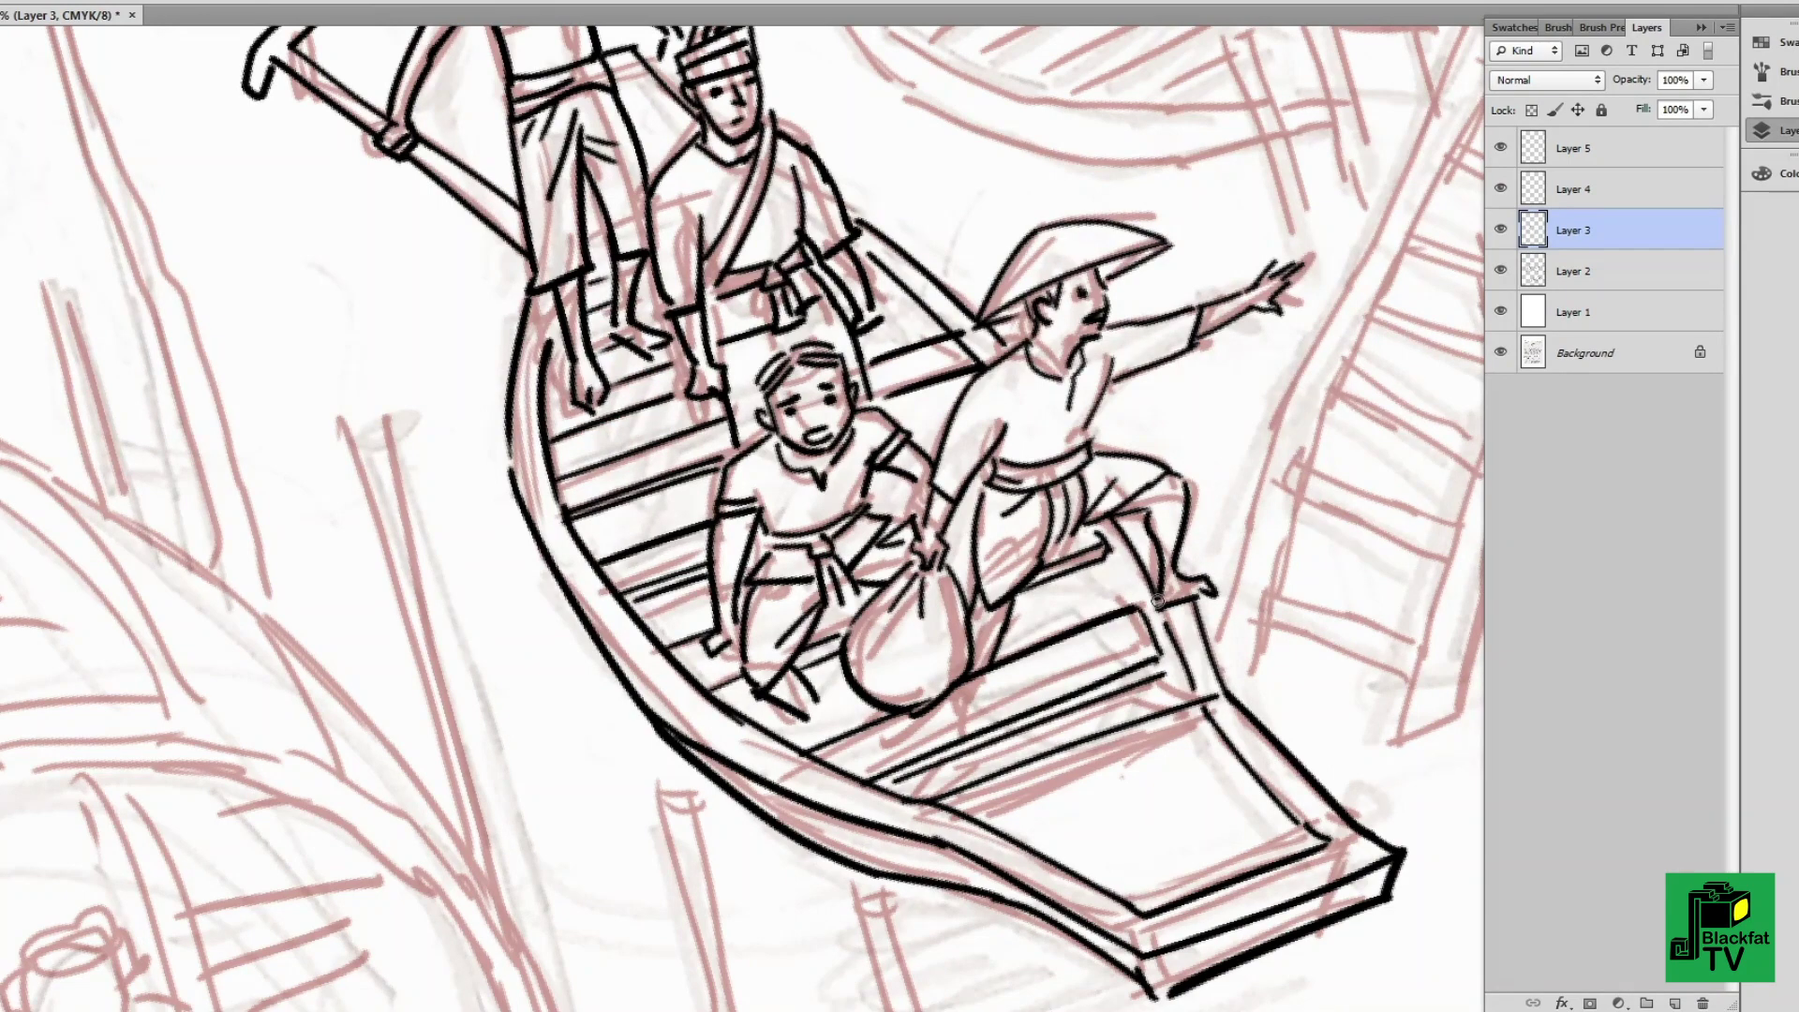
- Ink the double-lined arch around the opening of the large covered boat
scroll(1158, 600, "down", 3)
scroll(562, 562, "up", 3)
left_click_drag(693, 330, 480, 608)
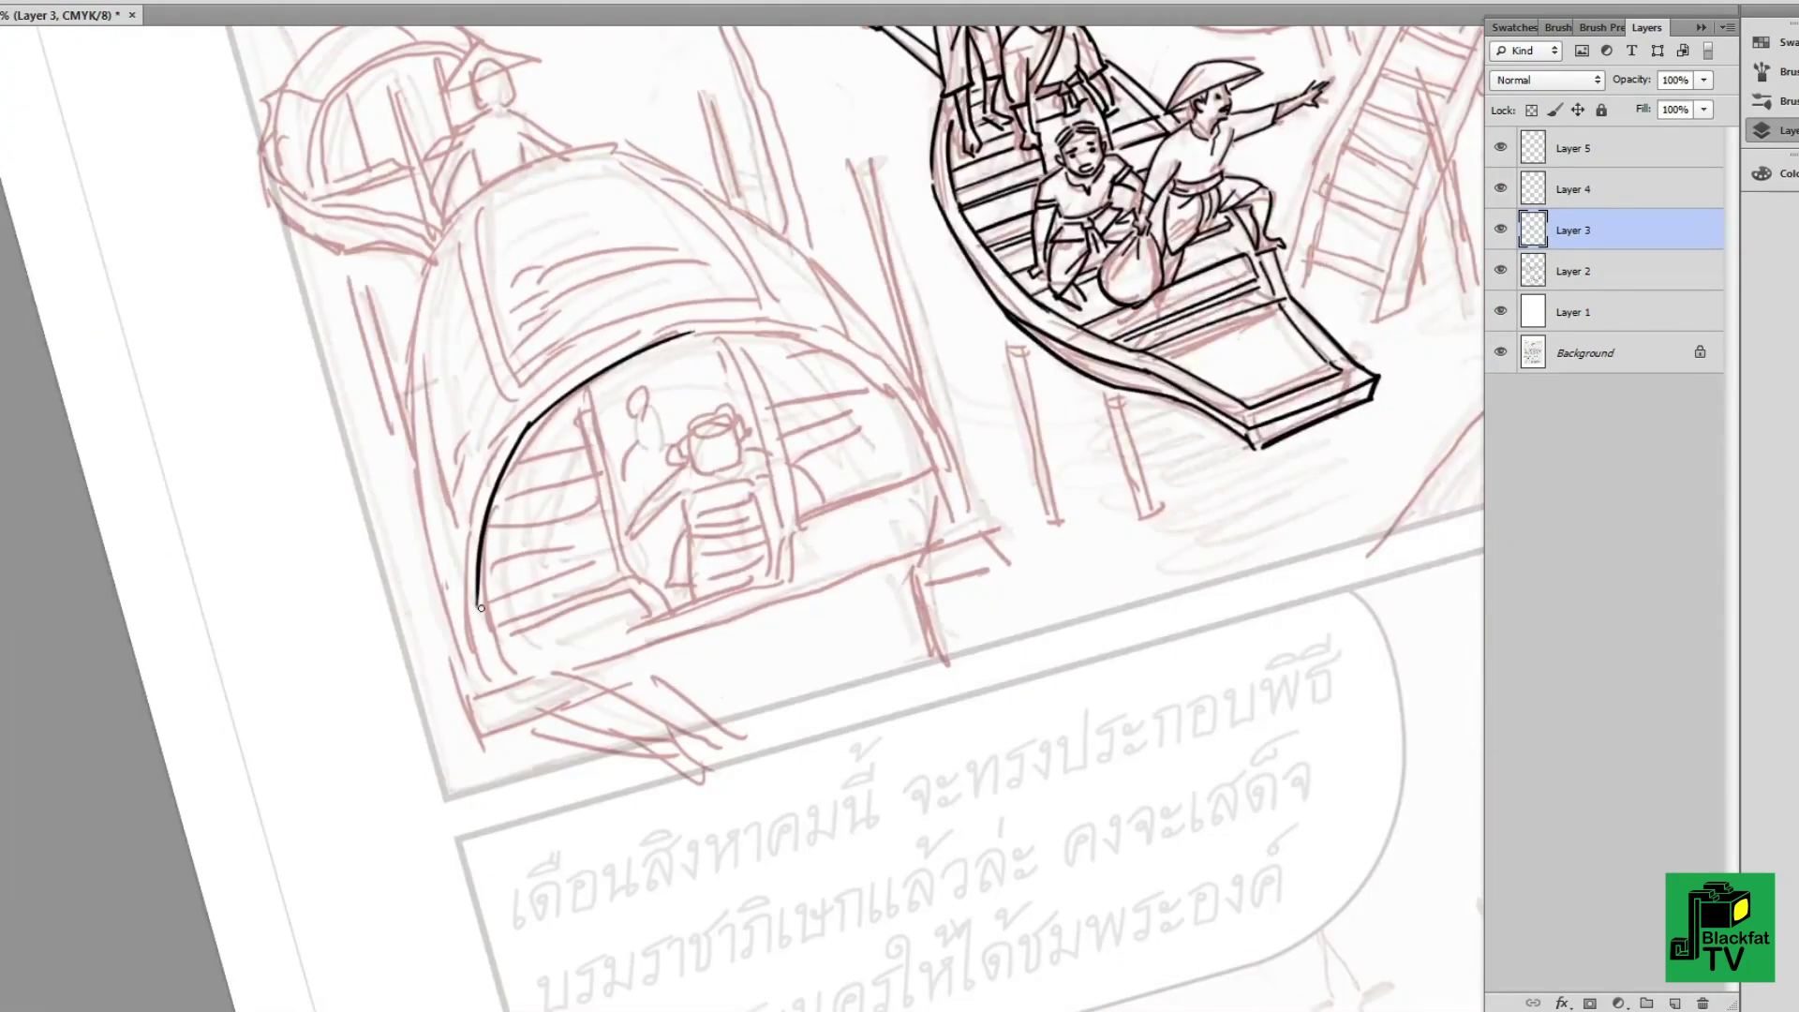
left_click_drag(572, 385, 656, 487)
scroll(608, 655, "up", 2)
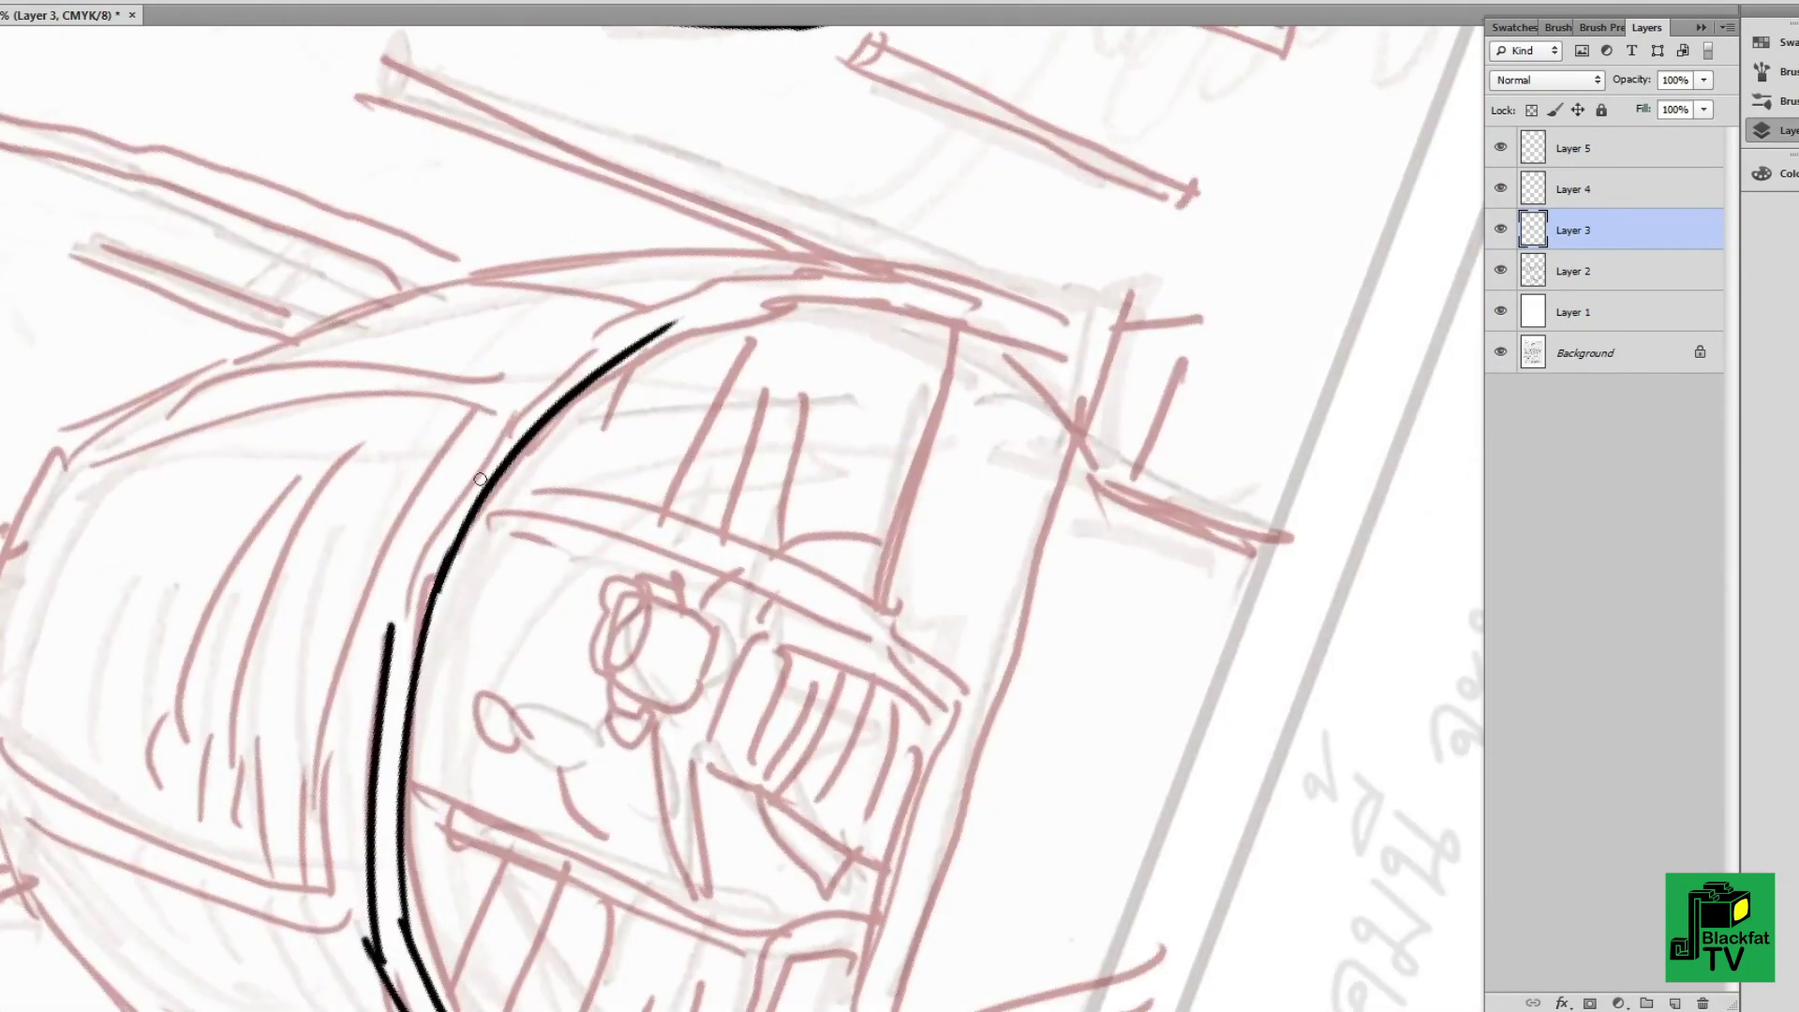
mouse_move(393, 618)
left_mouse_down()
mouse_move(904, 289)
mouse_move(826, 543)
mouse_move(684, 633)
left_mouse_up()
mouse_move(712, 600)
left_mouse_down()
mouse_move(763, 631)
mouse_move(655, 375)
left_mouse_up()
- Ink the outer outline of the covered boat's rounded roof and the curved seams dividing its panels
left_click_drag(75, 609, 721, 244)
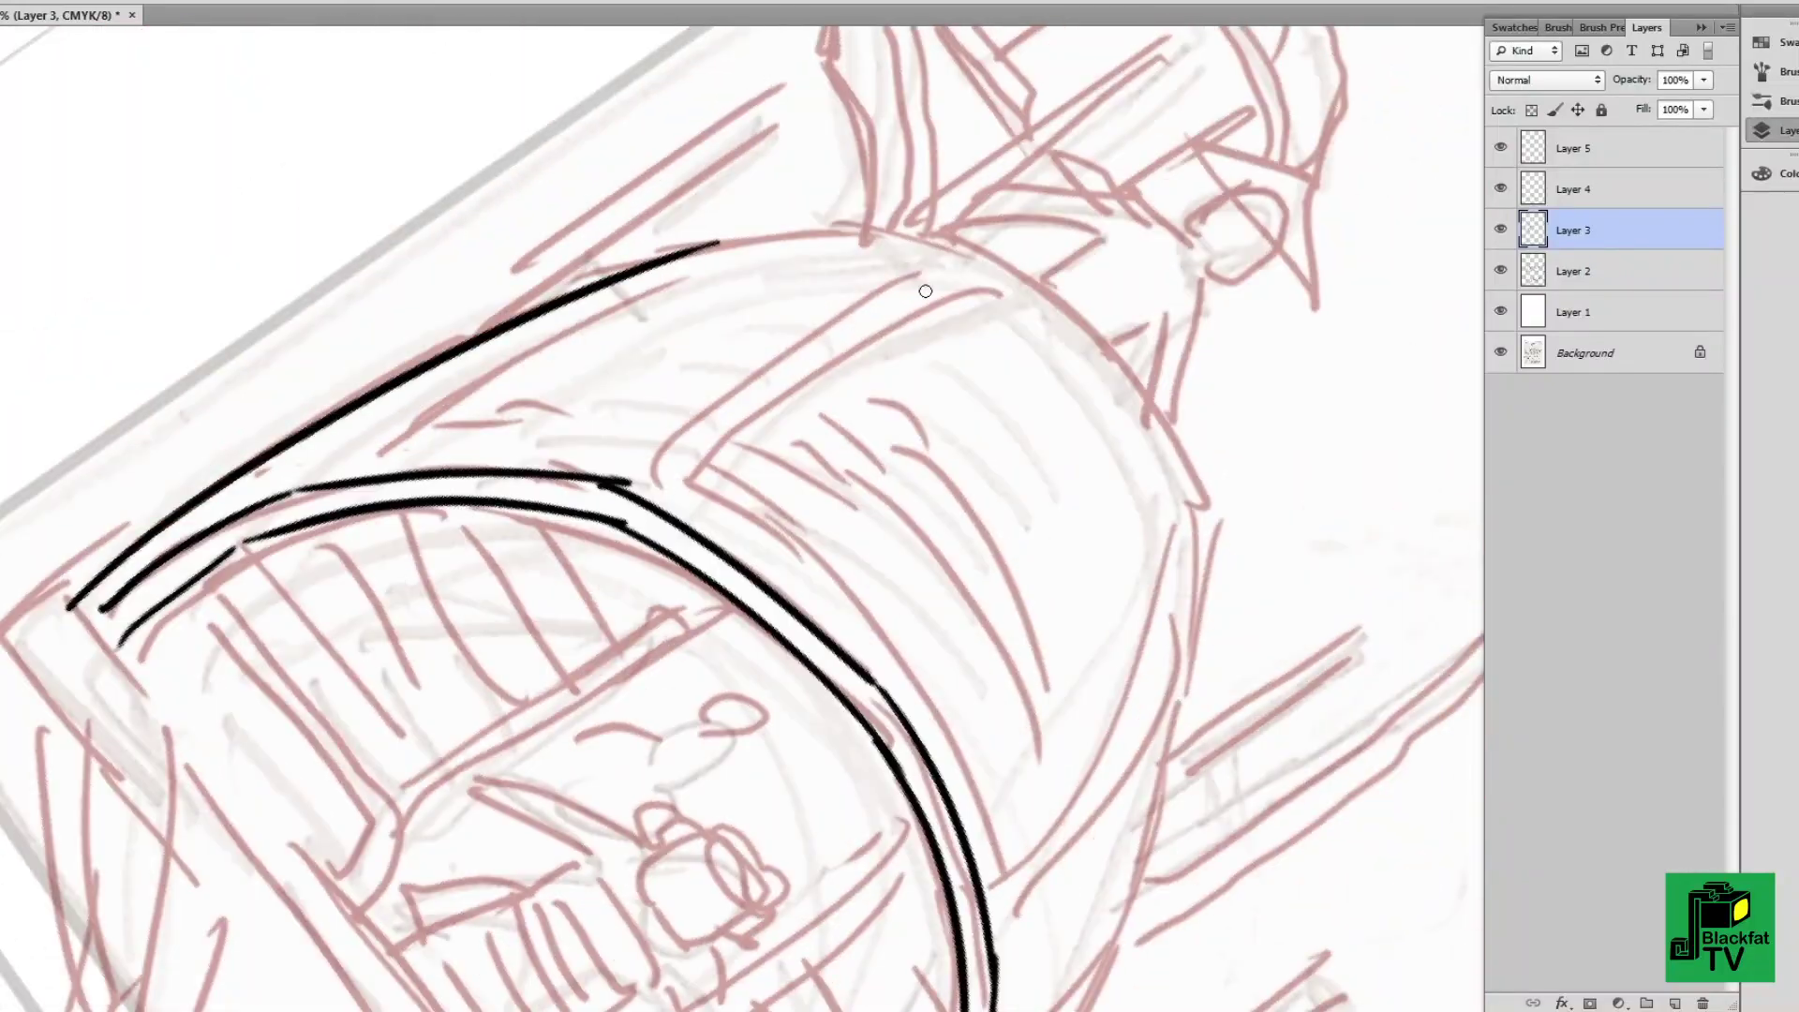
left_click_drag(965, 272, 674, 497)
mouse_move(784, 250)
left_mouse_down()
mouse_move(1062, 268)
mouse_move(866, 707)
left_mouse_up()
mouse_move(866, 707)
left_mouse_down()
mouse_move(605, 347)
mouse_move(619, 365)
left_mouse_up()
left_click_drag(440, 482, 1082, 195)
left_click_drag(649, 309, 1255, 160)
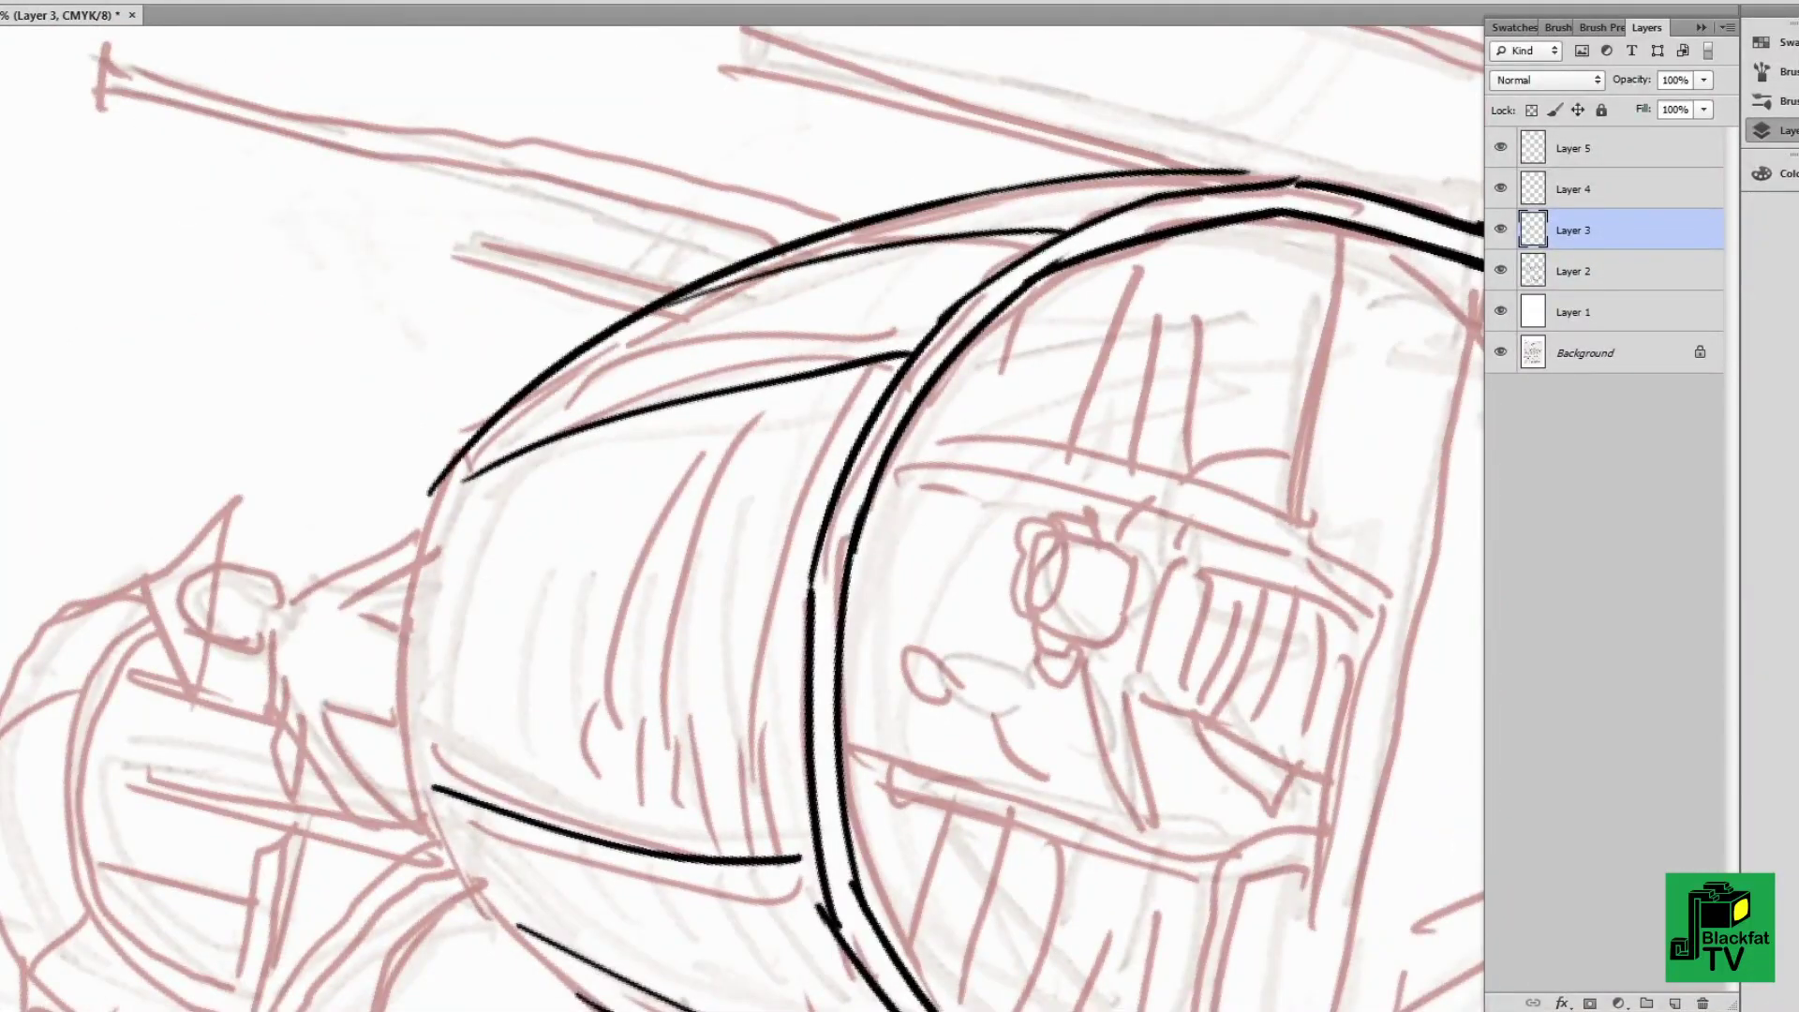
- Close the rear curve of the covered boat's roof and add short hatching strokes along the seams
mouse_move(1070, 166)
left_mouse_down()
mouse_move(910, 199)
mouse_move(1279, 459)
mouse_move(1031, 375)
left_mouse_up()
left_click_drag(412, 468, 524, 216)
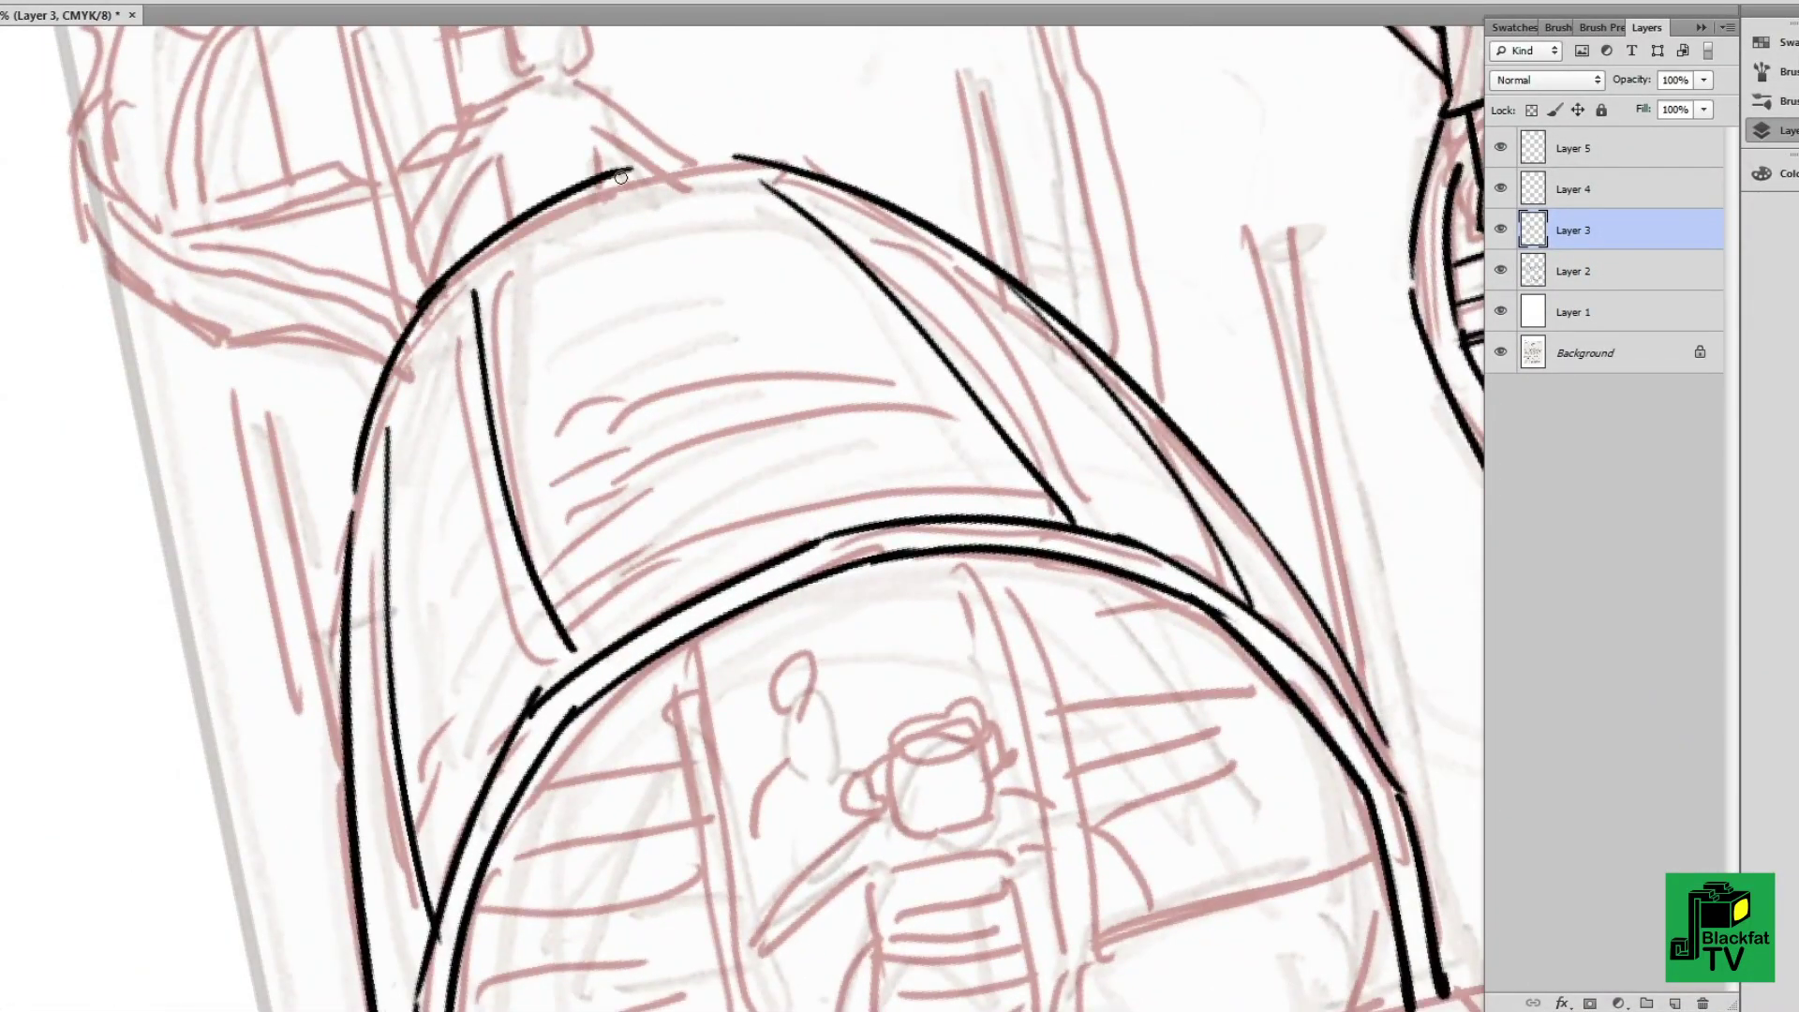
left_click_drag(656, 281, 712, 309)
left_click_drag(618, 459, 469, 299)
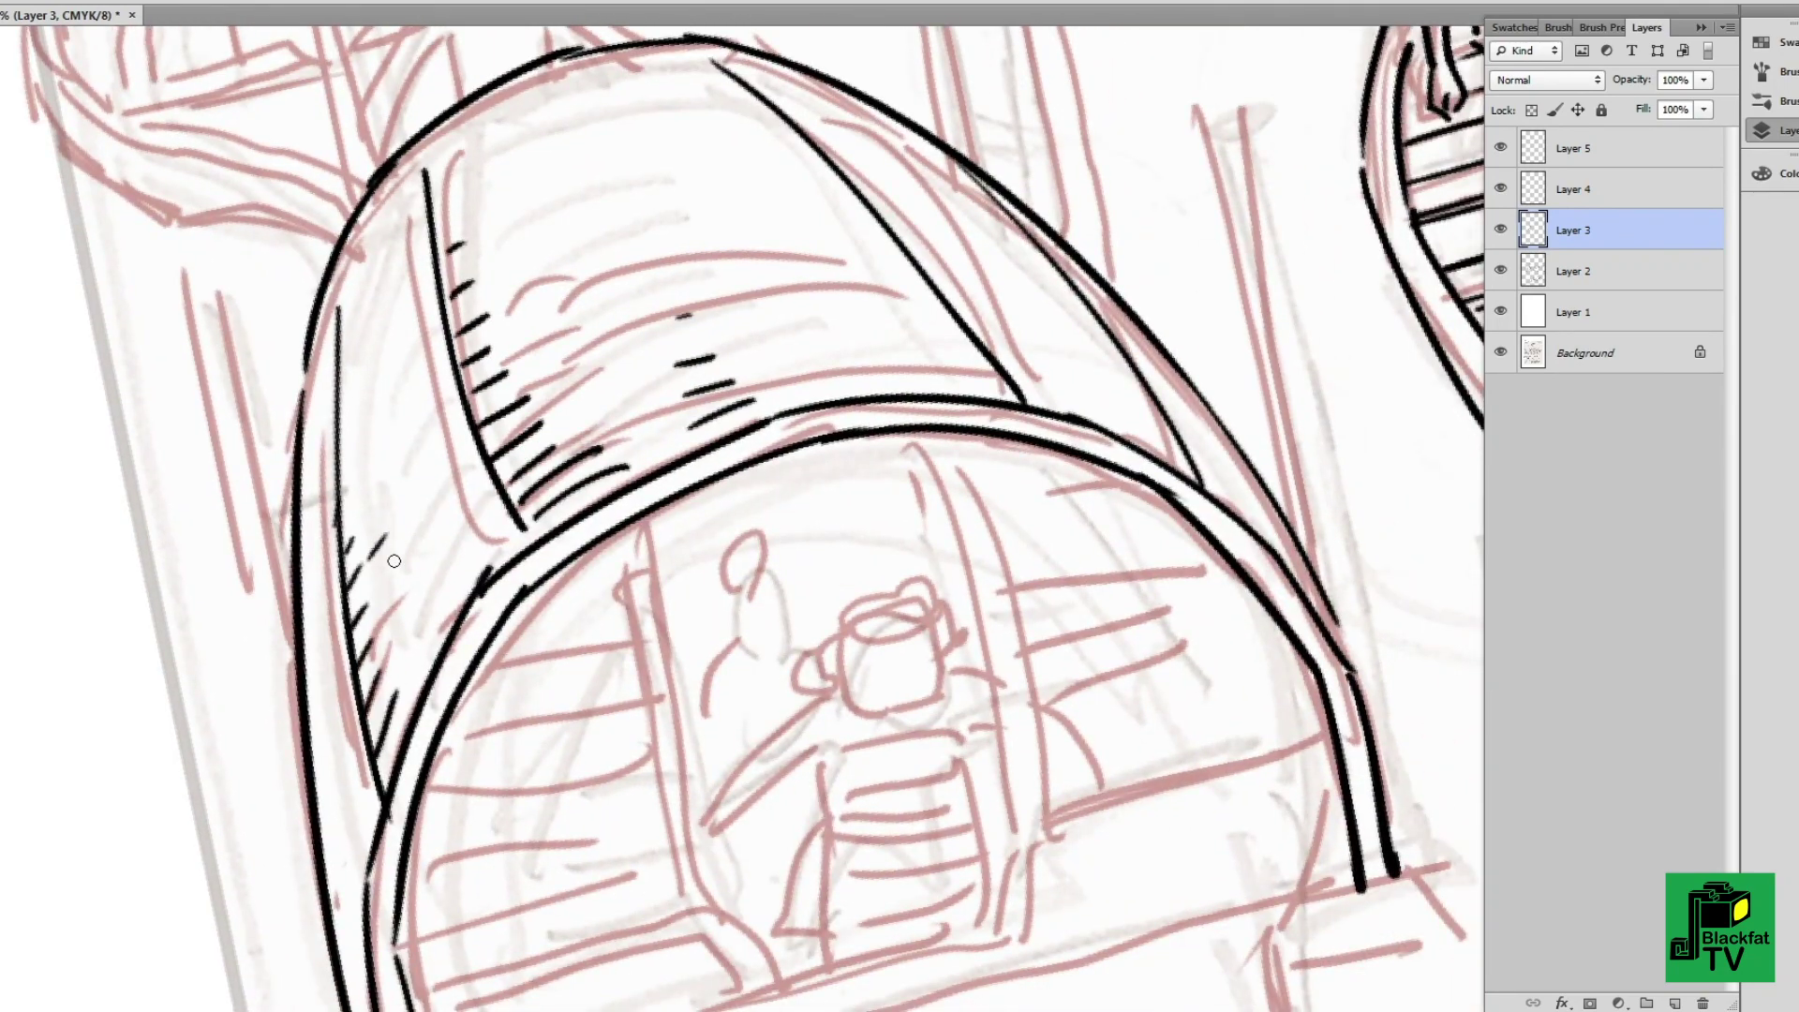
- Ink the covered boat's base line and the stepped double-lined sill across its arched opening
mouse_move(393, 560)
left_mouse_down()
mouse_move(562, 468)
mouse_move(656, 375)
mouse_move(421, 610)
mouse_move(1282, 398)
left_mouse_up()
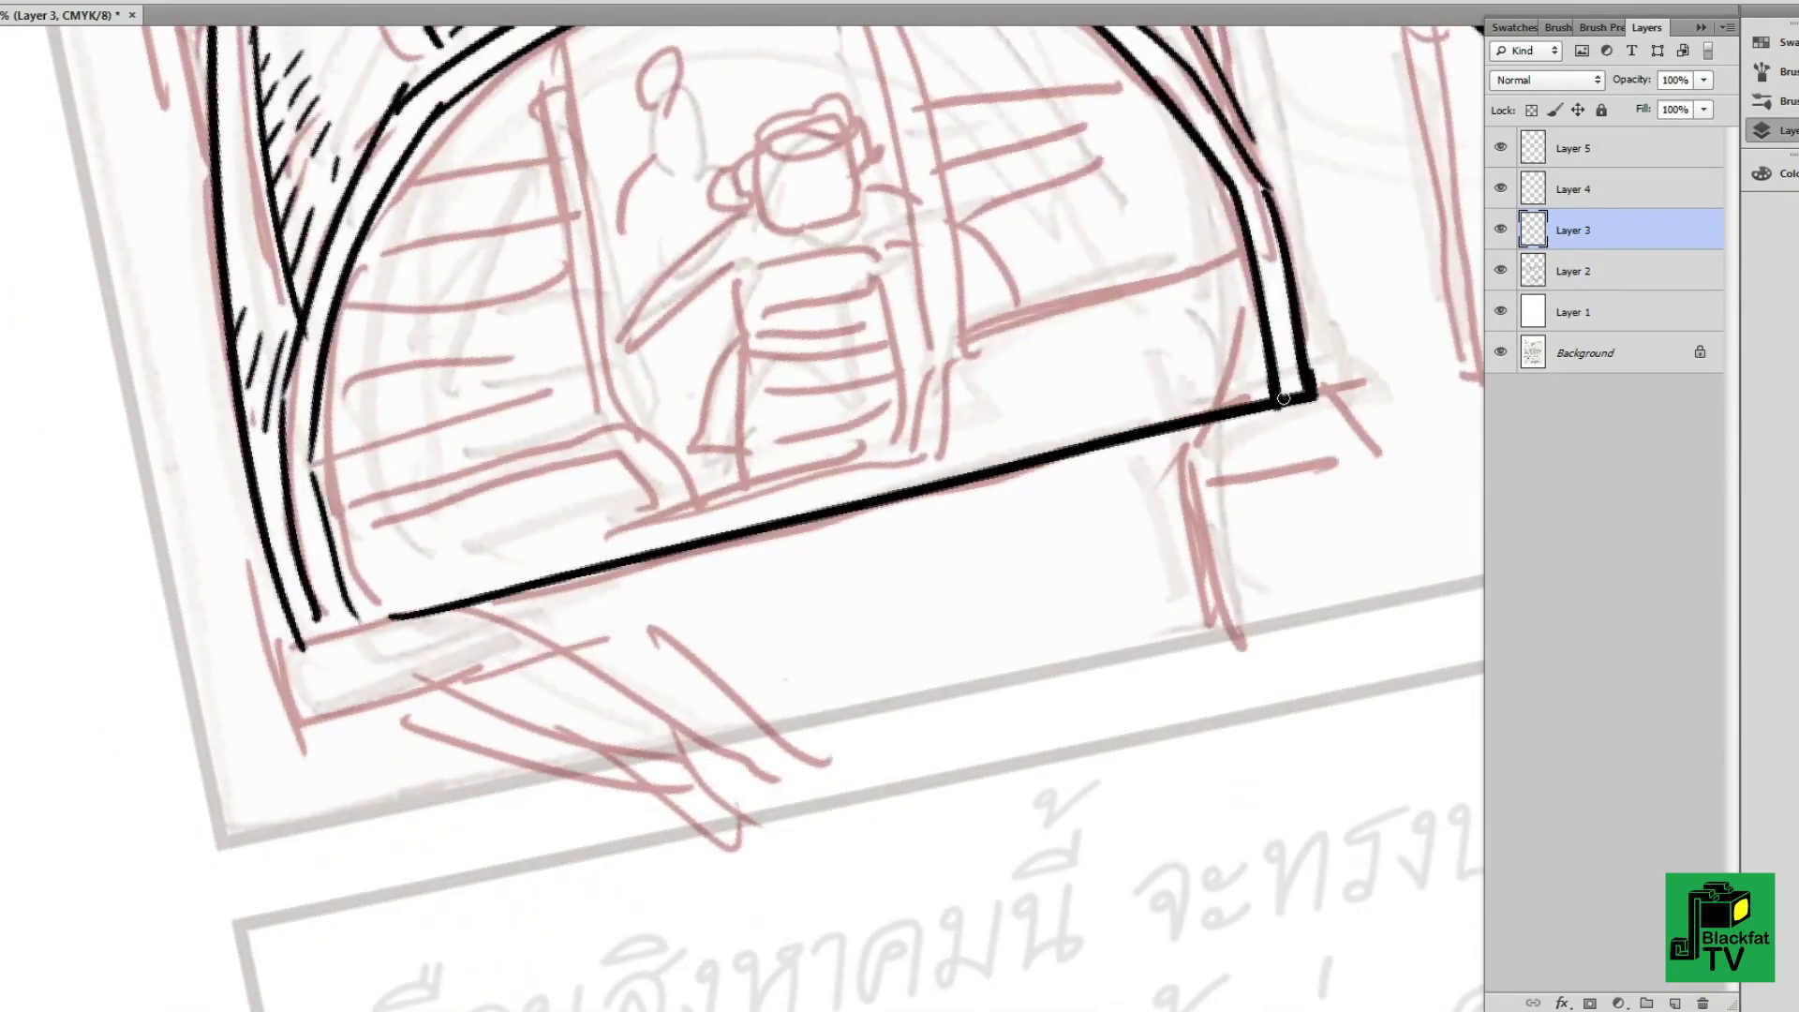
left_click_drag(672, 513, 995, 341)
left_click_drag(936, 440, 1227, 245)
mouse_move(712, 511)
left_mouse_down()
mouse_move(328, 520)
mouse_move(643, 413)
left_mouse_up()
left_click_drag(644, 413, 550, 637)
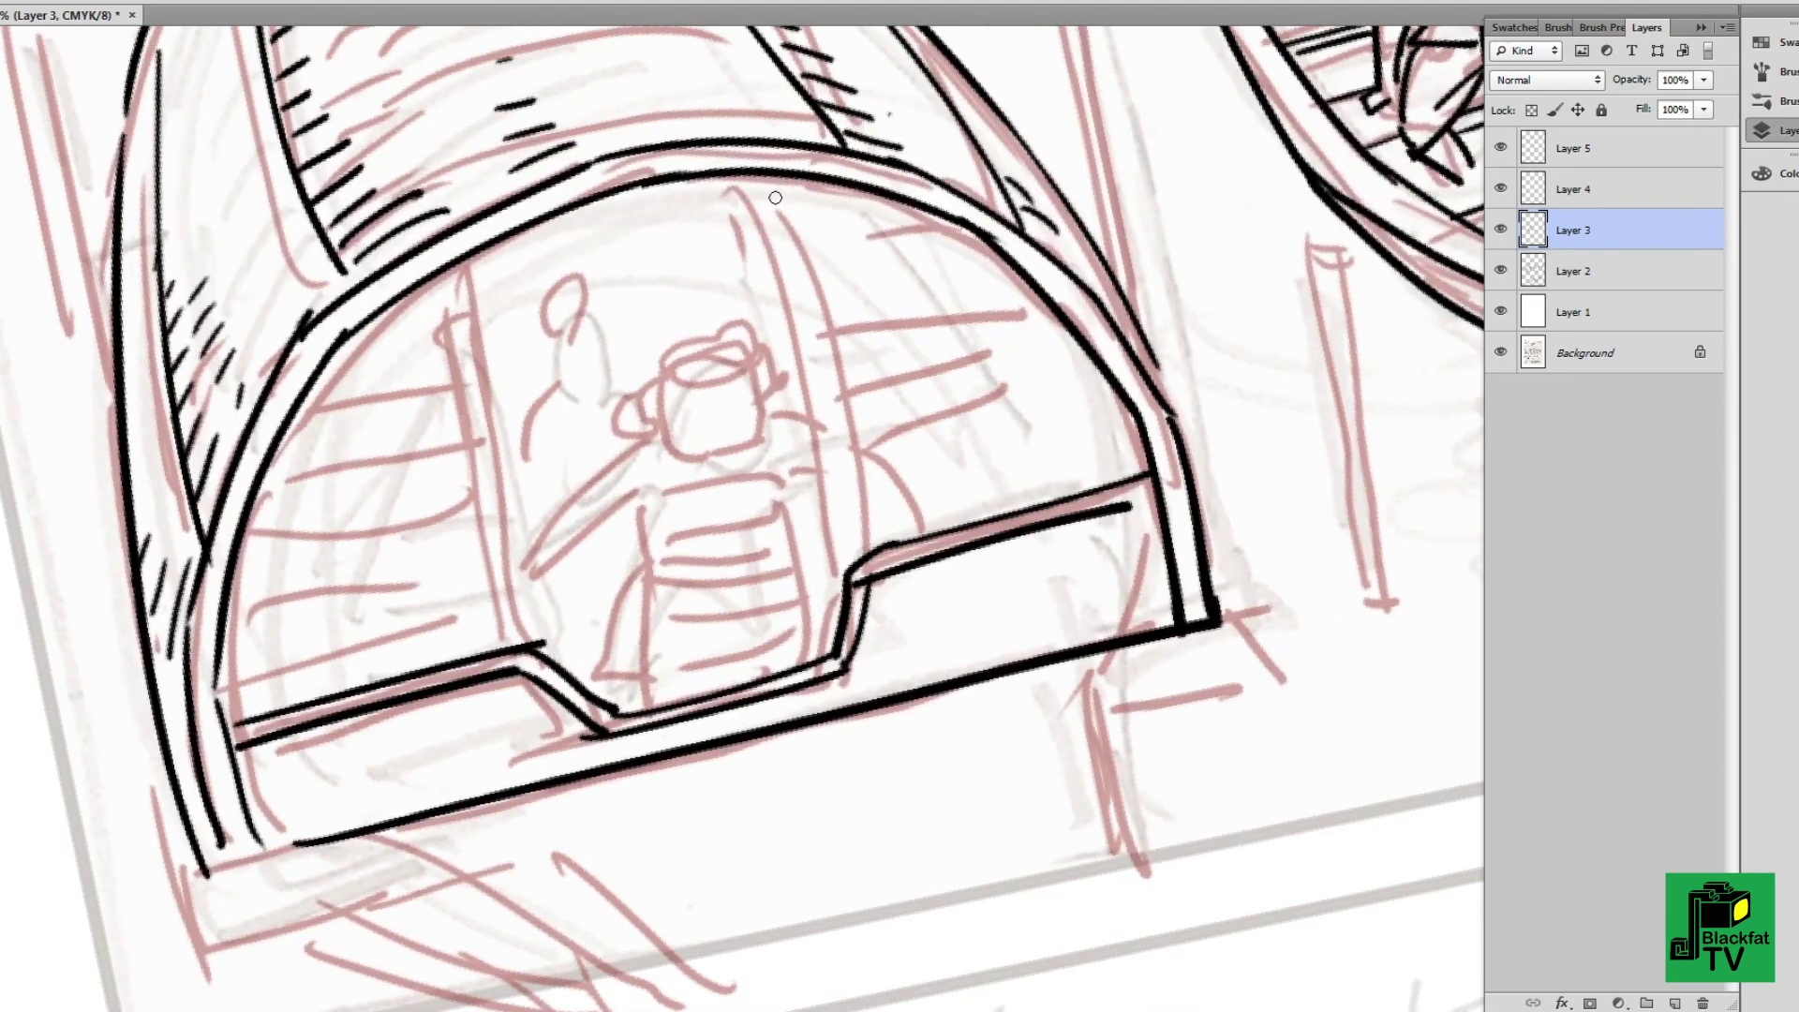
- Ink the upright posts and horizontal wall slats inside the covered boat's arched opening
left_click_drag(776, 185, 864, 546)
left_click_drag(825, 185, 905, 530)
left_click_drag(886, 386, 1090, 357)
left_click_drag(904, 447, 1106, 405)
left_click_drag(862, 283, 997, 264)
mouse_move(458, 270)
left_mouse_down()
mouse_move(510, 637)
mouse_move(479, 651)
left_mouse_up()
mouse_move(248, 552)
left_mouse_down()
mouse_move(445, 509)
mouse_move(450, 530)
left_mouse_up()
mouse_move(292, 422)
left_mouse_down()
mouse_move(430, 389)
mouse_move(439, 365)
left_mouse_up()
- Ink the covered boat's front deck with its side rails, slanting plank lines and outer hull curve
scroll(785, 447, "down", 3)
left_click_drag(1212, 447, 1002, 525)
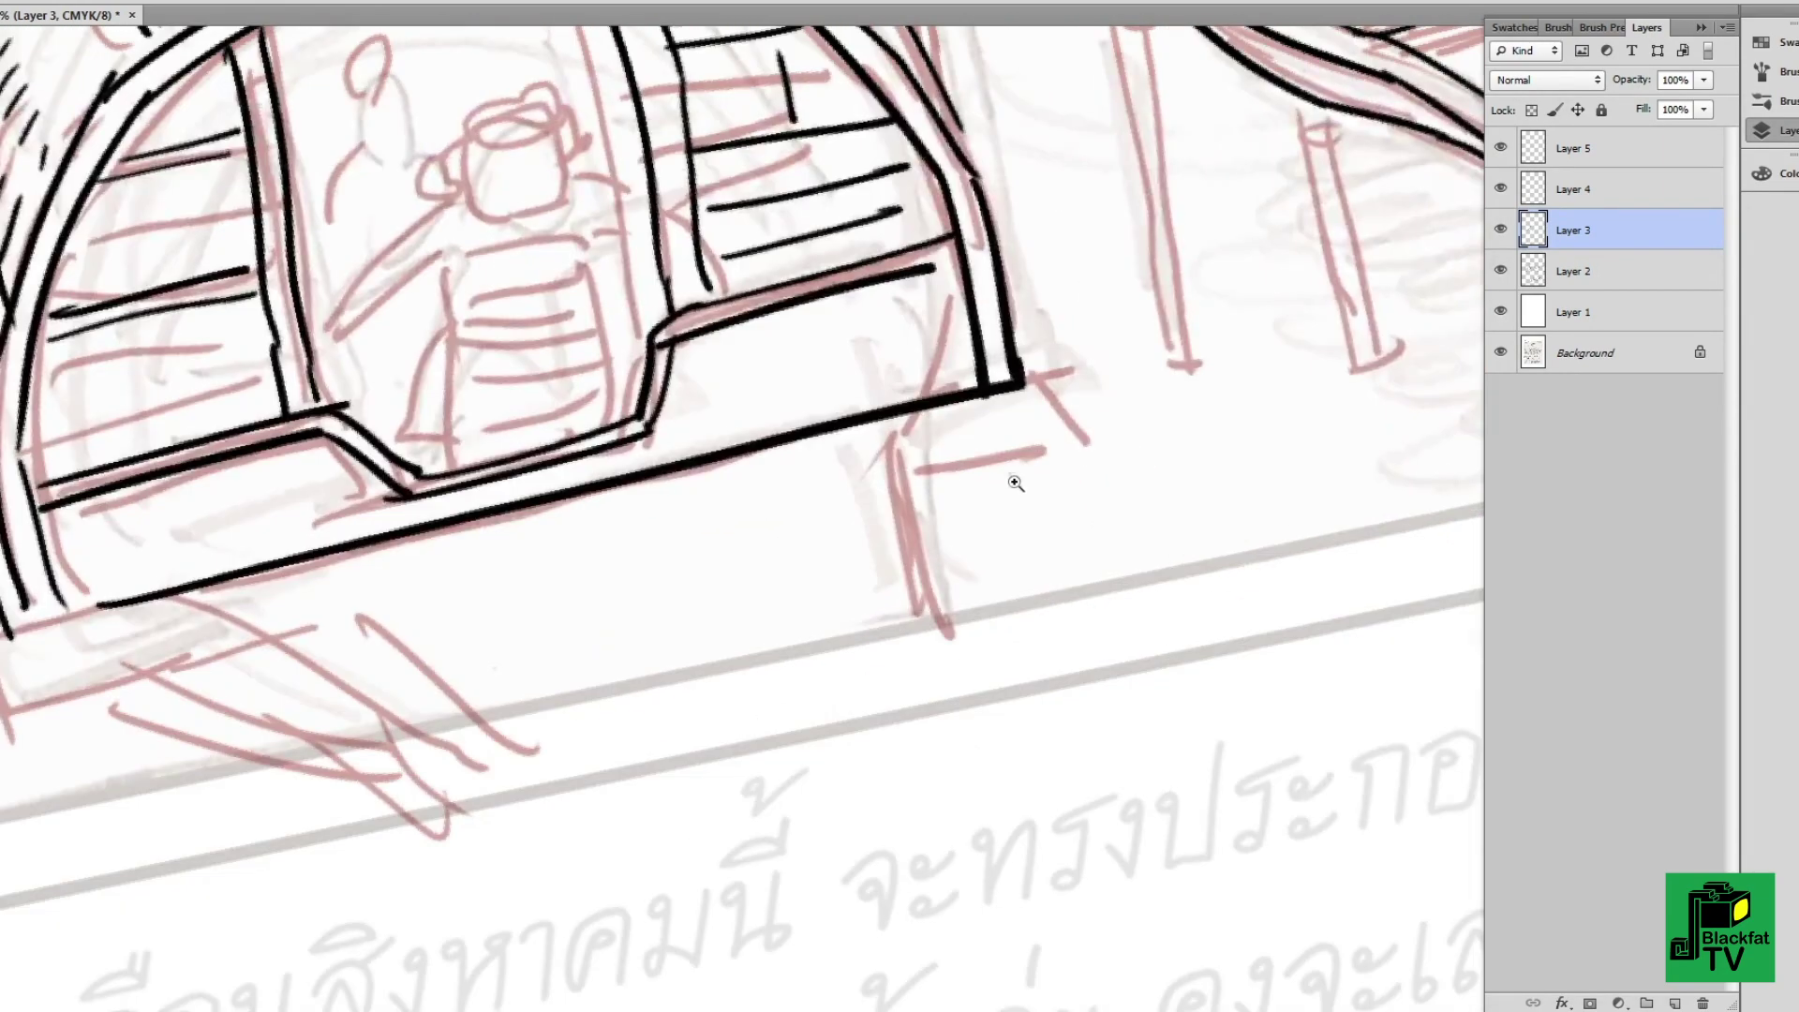
left_click_drag(1033, 407, 1026, 735)
left_click_drag(12, 664, 445, 883)
left_click_drag(176, 667, 480, 574)
left_click_drag(342, 548, 803, 765)
mouse_move(1286, 320)
left_mouse_down()
mouse_move(1280, 559)
mouse_move(1301, 649)
left_mouse_up()
left_click_drag(884, 415, 1001, 568)
left_click_drag(1038, 377, 1141, 520)
left_click_drag(731, 447, 870, 587)
left_click_drag(557, 496, 705, 613)
left_click_drag(921, 612, 921, 646)
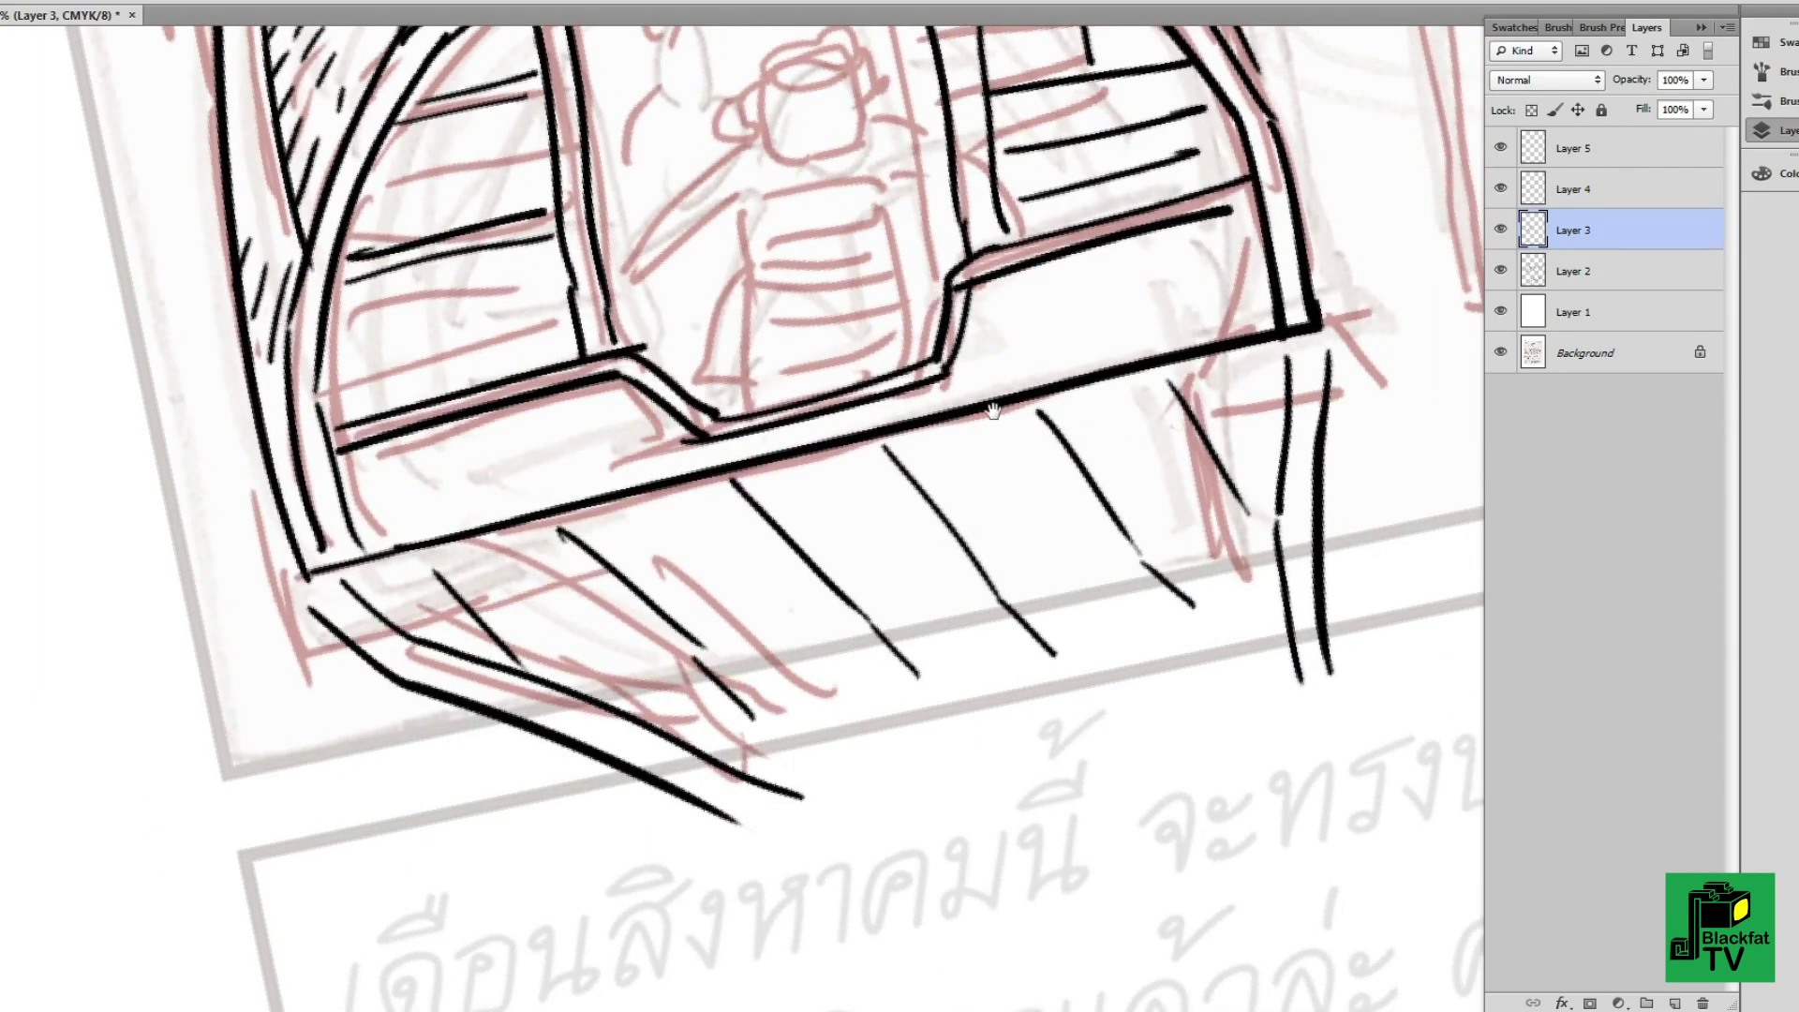
key("ctrl+minus")
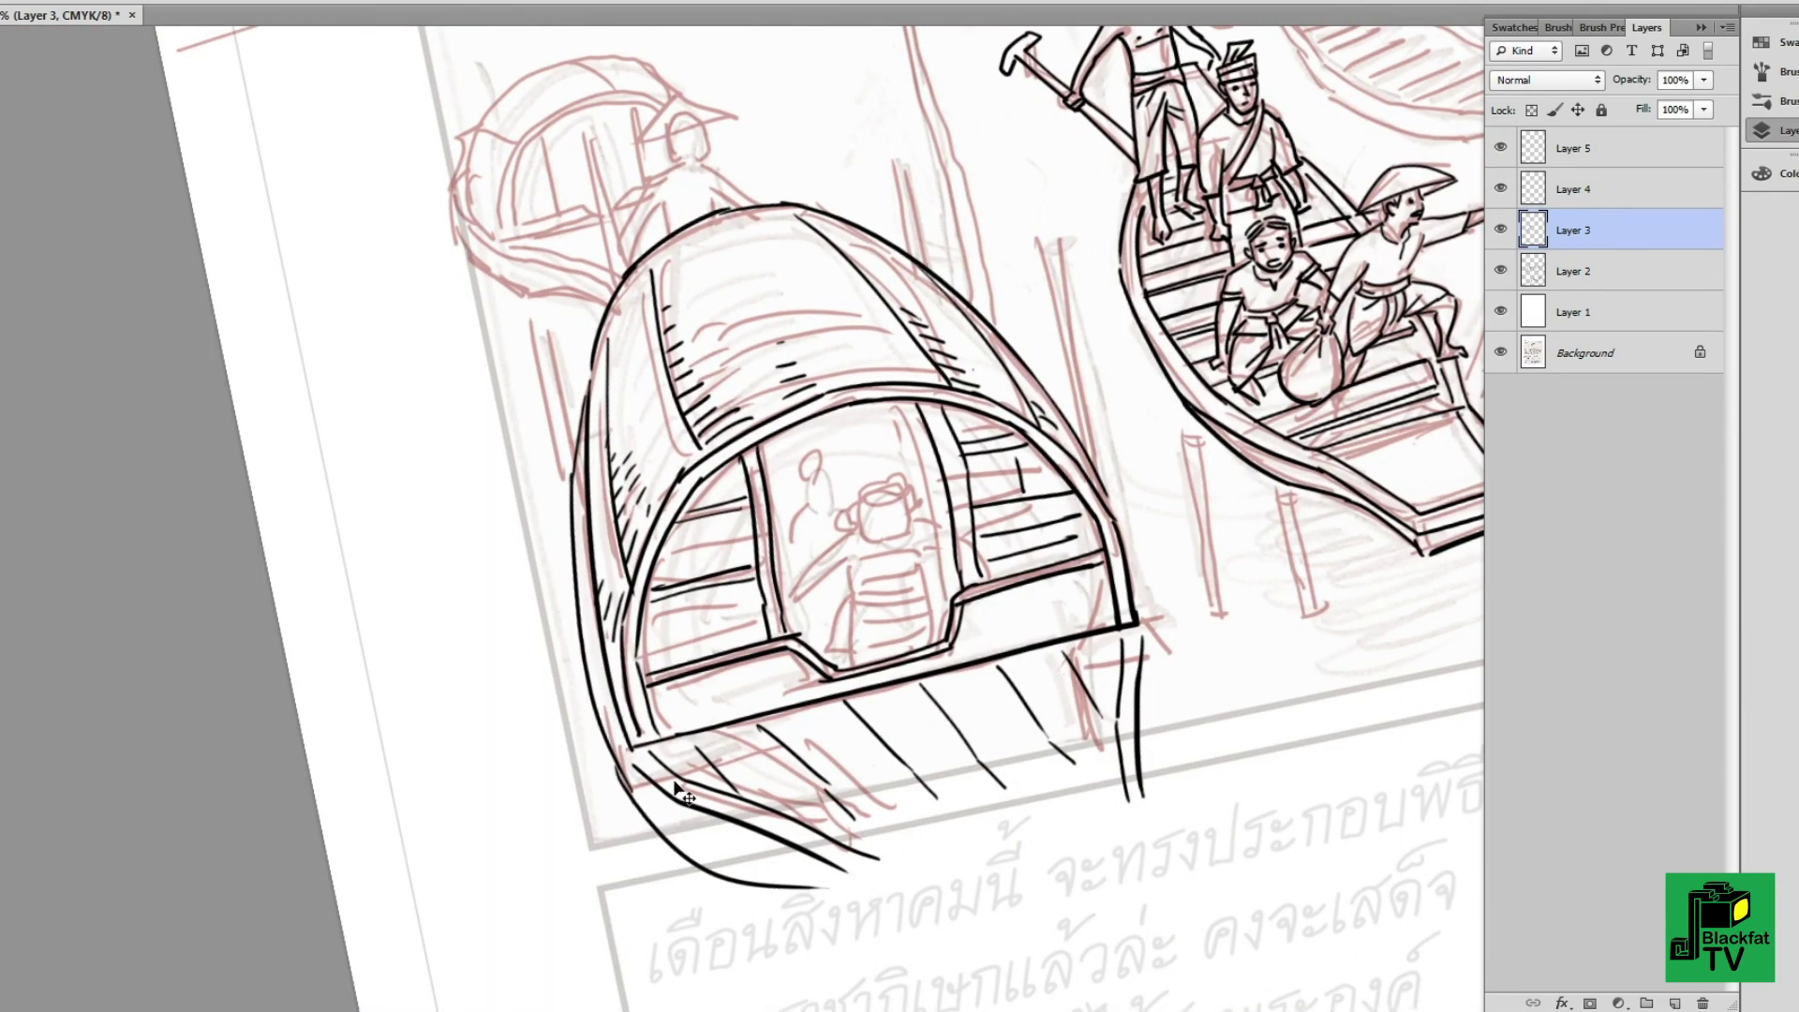
- Ink the seated figure's face outline, wavy hair and eyes inside the covered boat's opening
key("ctrl+plus")
key("ctrl+plus")
left_click_drag(844, 572, 965, 604)
left_click_drag(862, 450, 998, 506)
left_click_drag(946, 421, 1017, 570)
left_click_drag(895, 413, 834, 561)
left_click(862, 534)
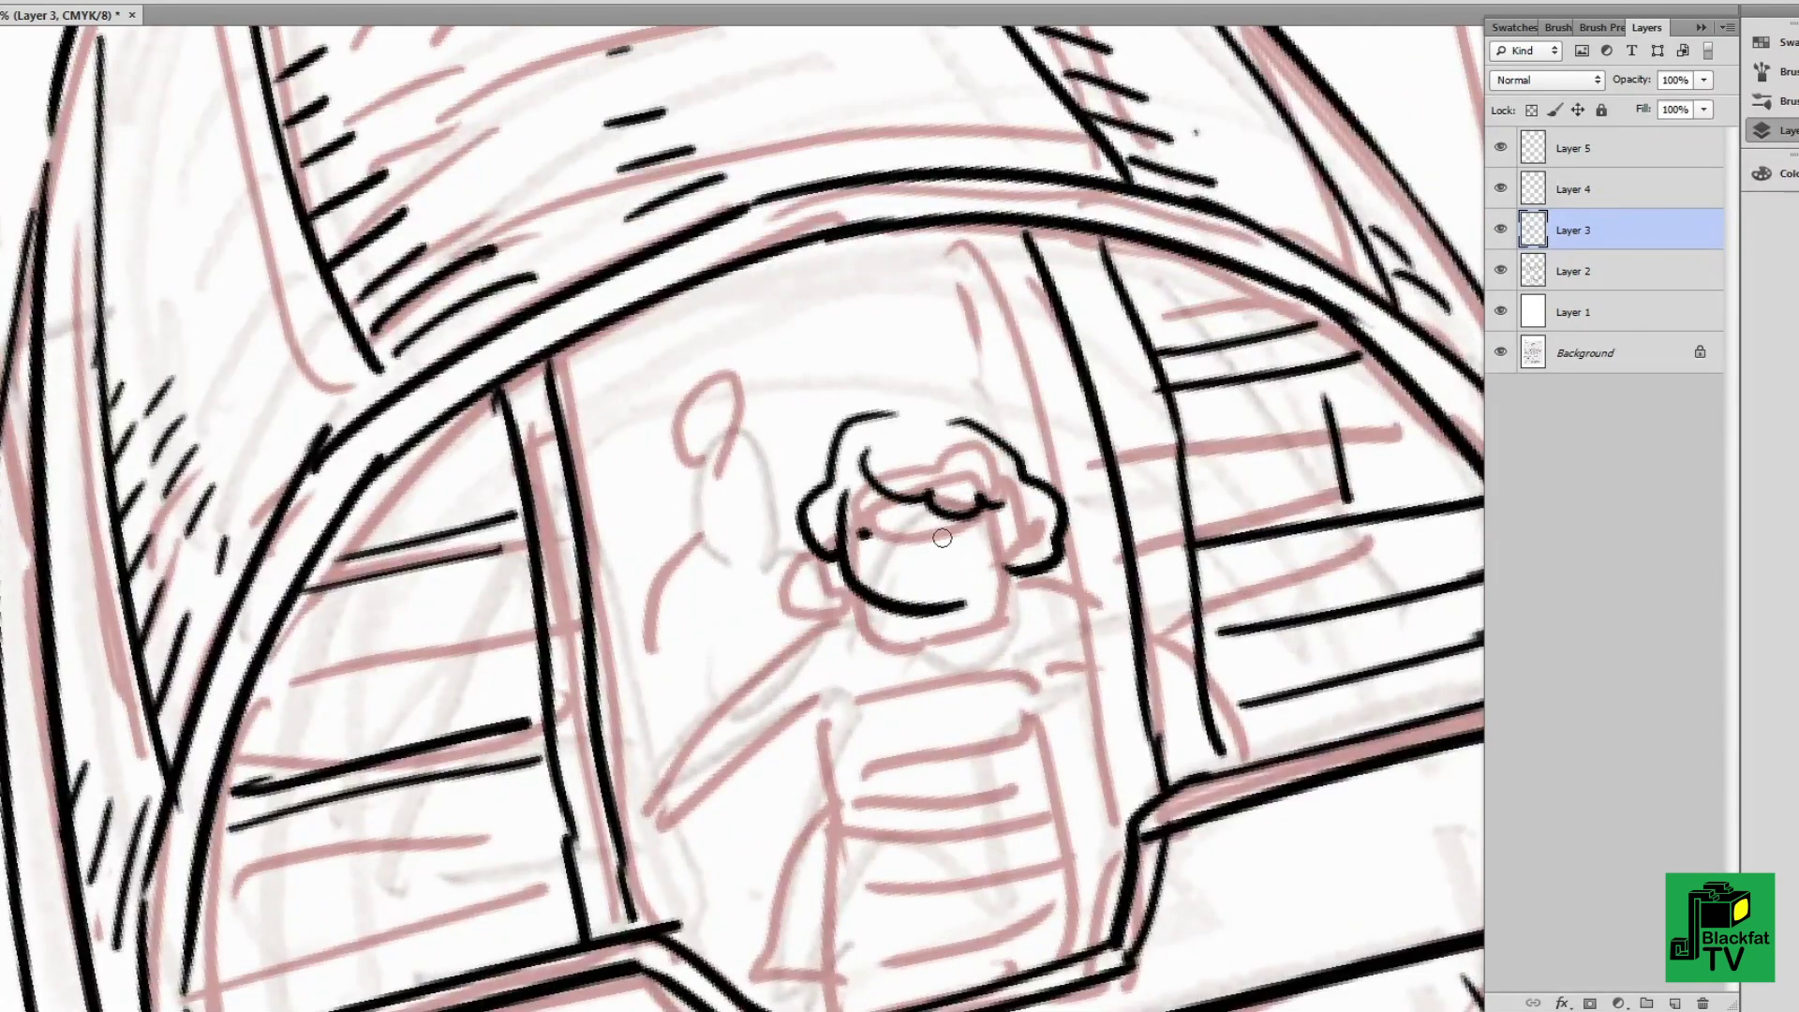
- Ink the seated figure's outstretched arm, shoulders, neckline and torso sides inside the covered boat
left_click_drag(829, 698, 656, 848)
left_click_drag(834, 754, 675, 862)
left_click_drag(661, 862, 679, 900)
left_click_drag(815, 688, 1035, 647)
left_click_drag(1040, 651, 1105, 946)
left_click_drag(829, 768, 803, 918)
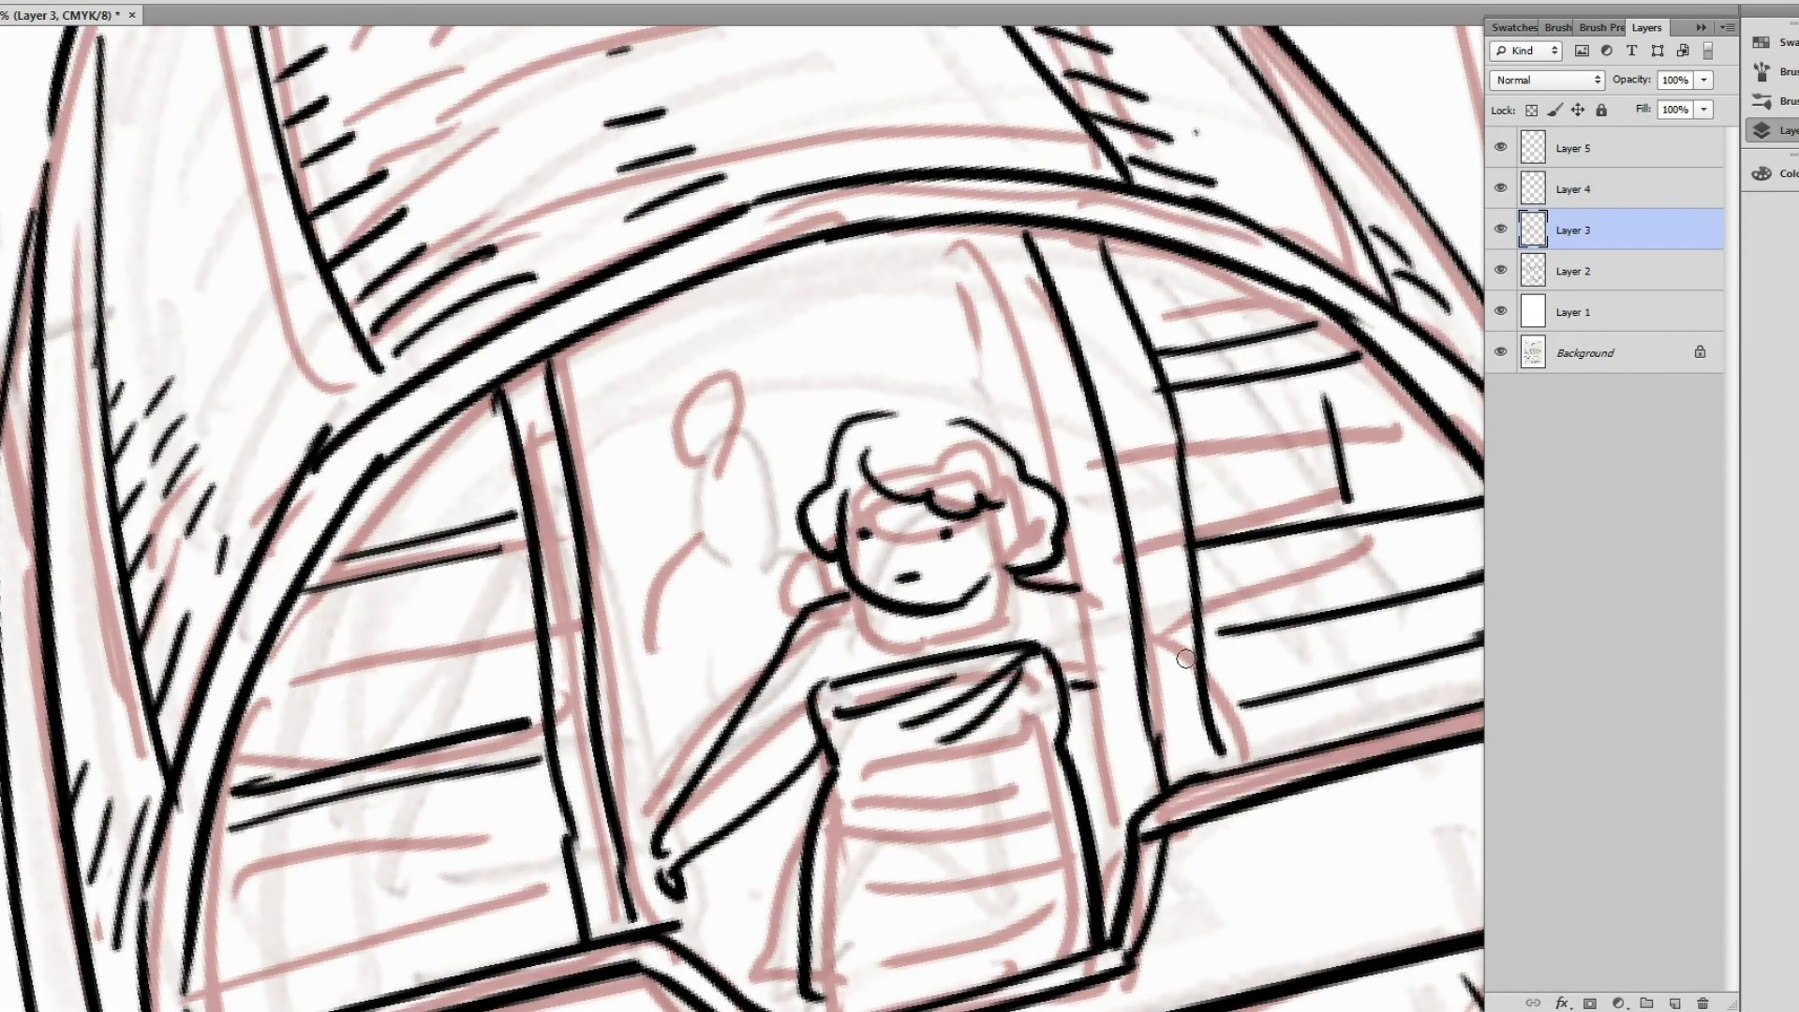
- Ink the boatman behind the covered boat's roof with his conical hat, face, shoulders and arms
key("ctrl+minus")
key("ctrl+plus")
key("ctrl+plus")
left_click_drag(702, 551, 1002, 452)
left_click_drag(998, 459, 698, 553)
left_click_drag(899, 489, 888, 586)
left_click_drag(803, 524, 824, 592)
left_click_drag(848, 597, 895, 604)
left_click_drag(815, 605, 674, 857)
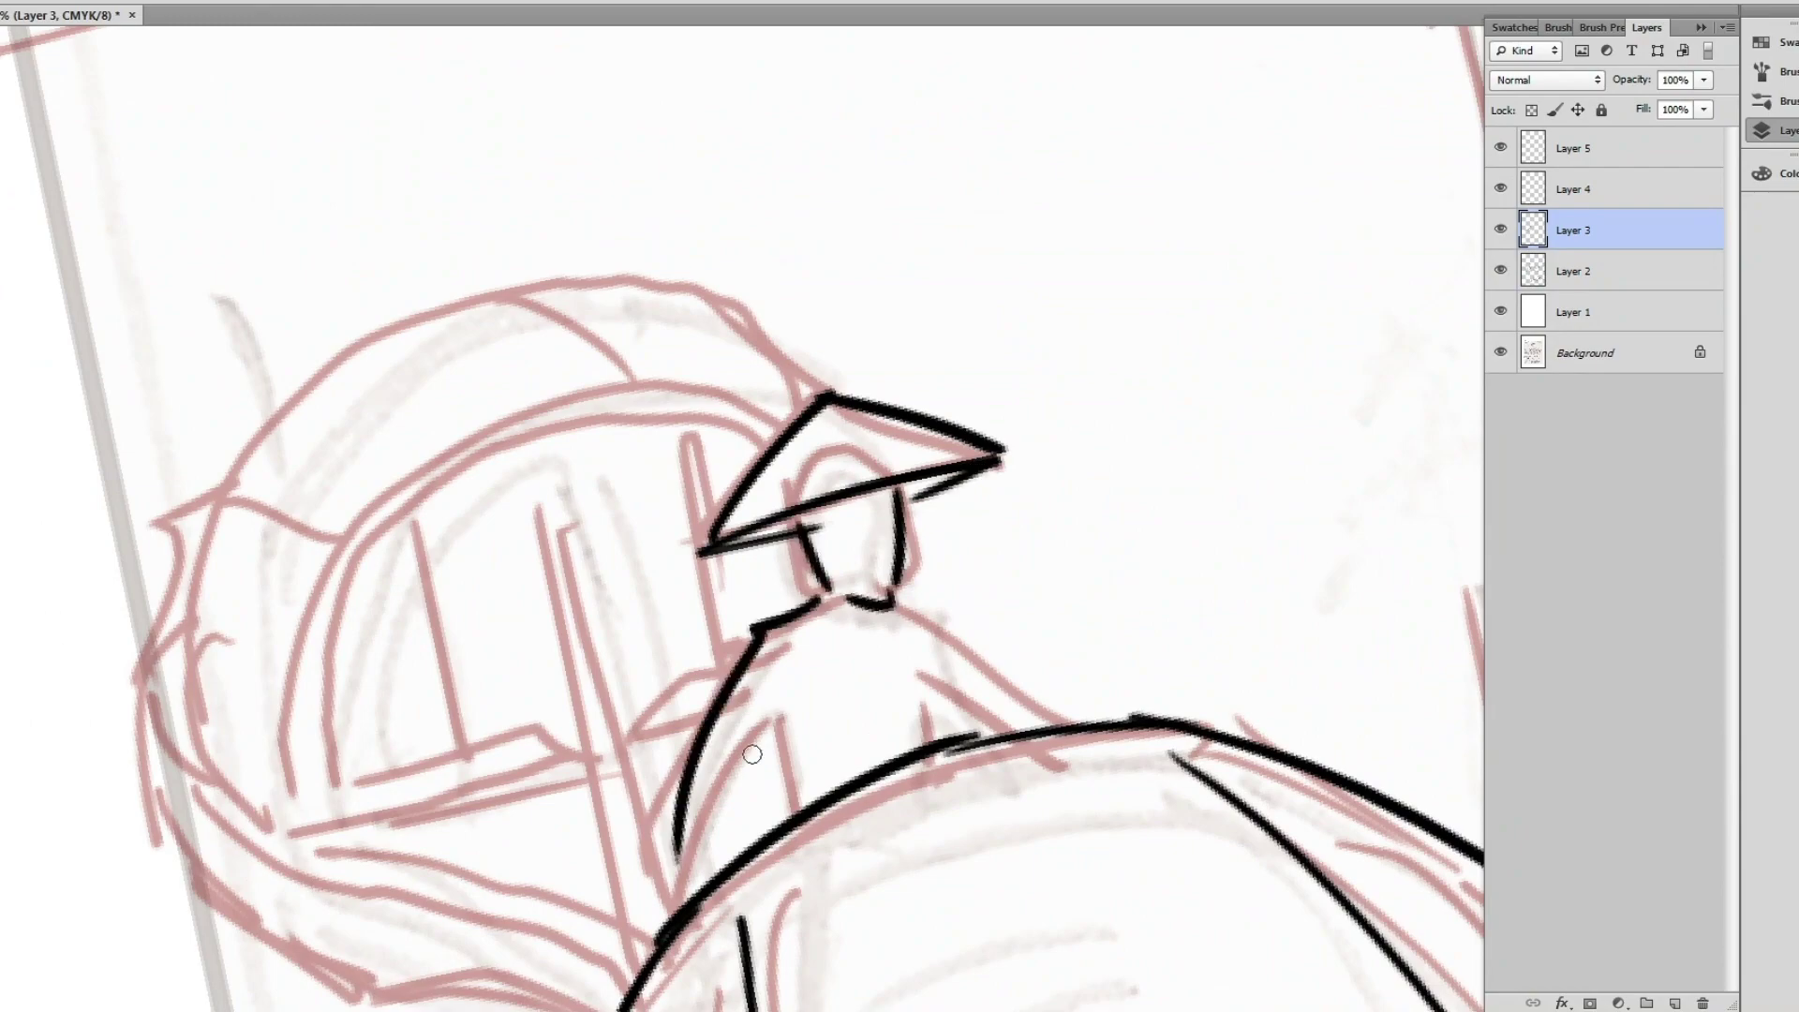
left_click_drag(890, 604, 1044, 726)
left_click_drag(913, 665, 1016, 735)
key("ctrl+minus")
key("ctrl+plus")
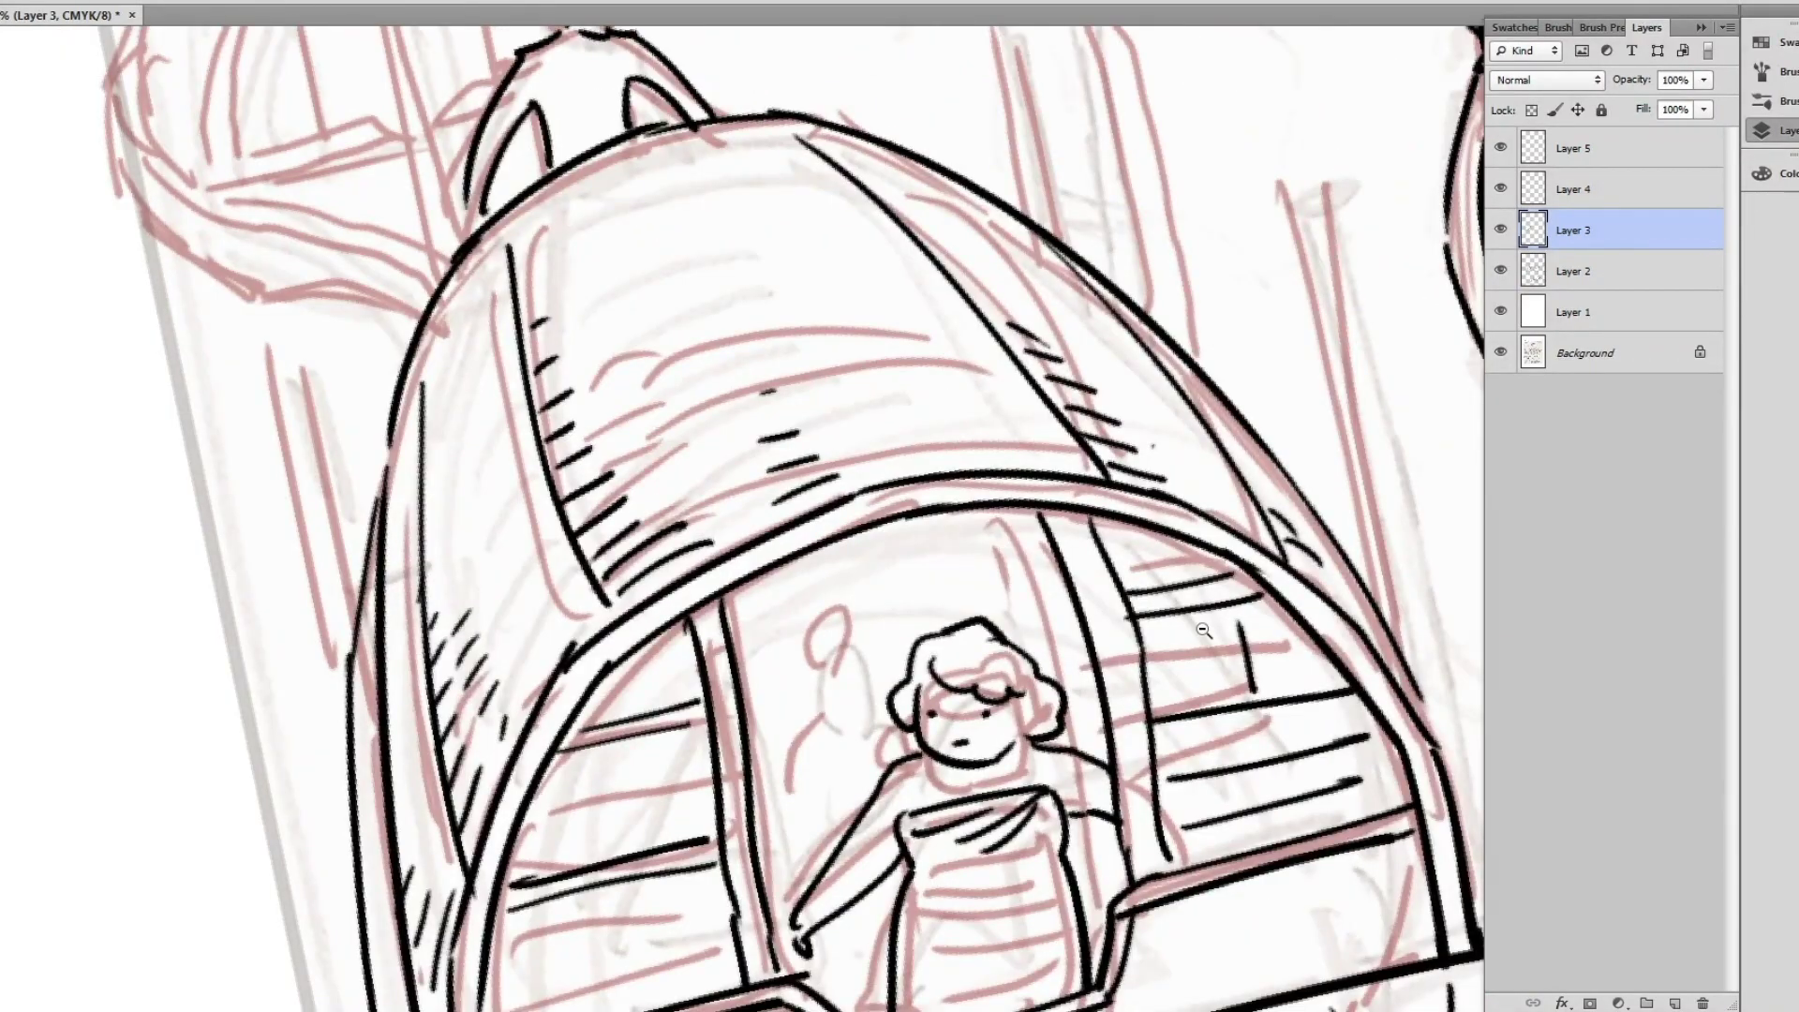
- Ink the two short mooring posts standing in the water between the covered boat and the passengers' boat
key("ctrl+minus")
key("ctrl+plus")
key("ctrl+plus")
left_click_drag(590, 633, 937, 482)
left_click_drag(922, 506, 927, 539)
left_click_drag(562, 356, 522, 556)
left_click_drag(1040, 404, 522, 567)
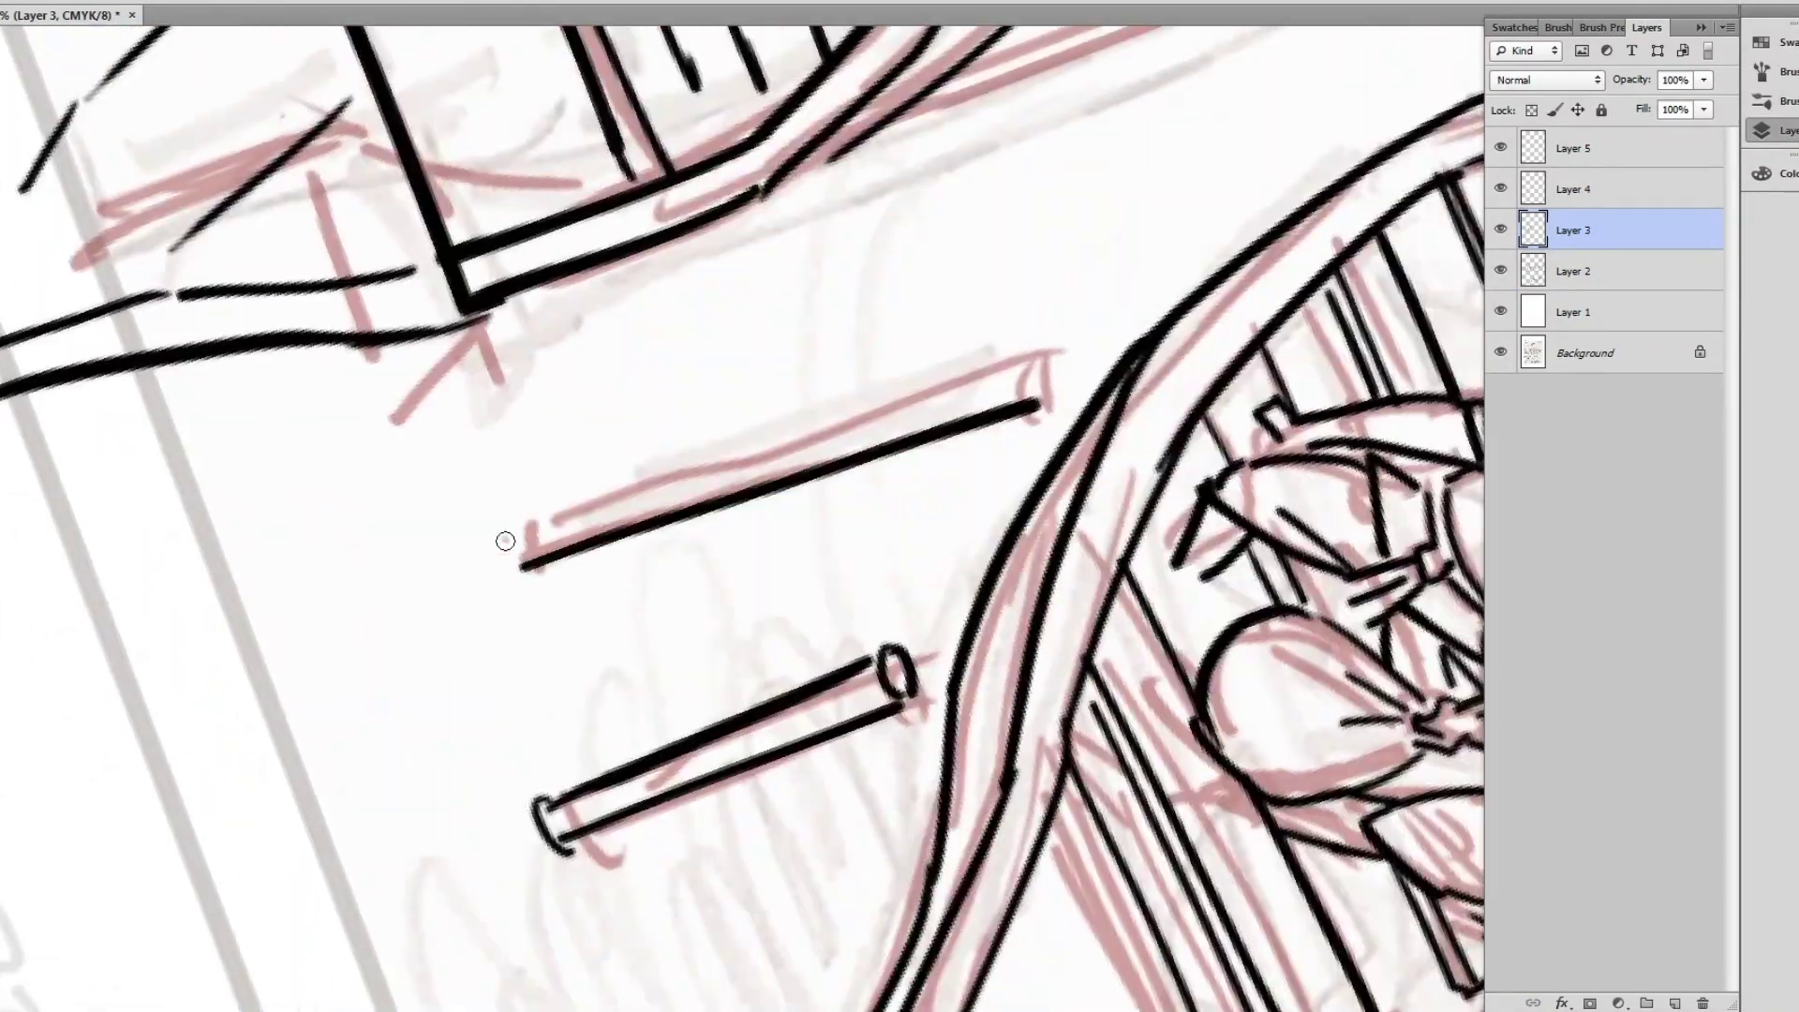
- Ink the tall thin mooring posts rising from the water behind the covered boat's roof
key("ctrl+minus")
left_click_drag(1363, 262, 666, 502)
key("ctrl+plus")
left_click_drag(1110, 375, 445, 670)
left_click_drag(1027, 379, 466, 623)
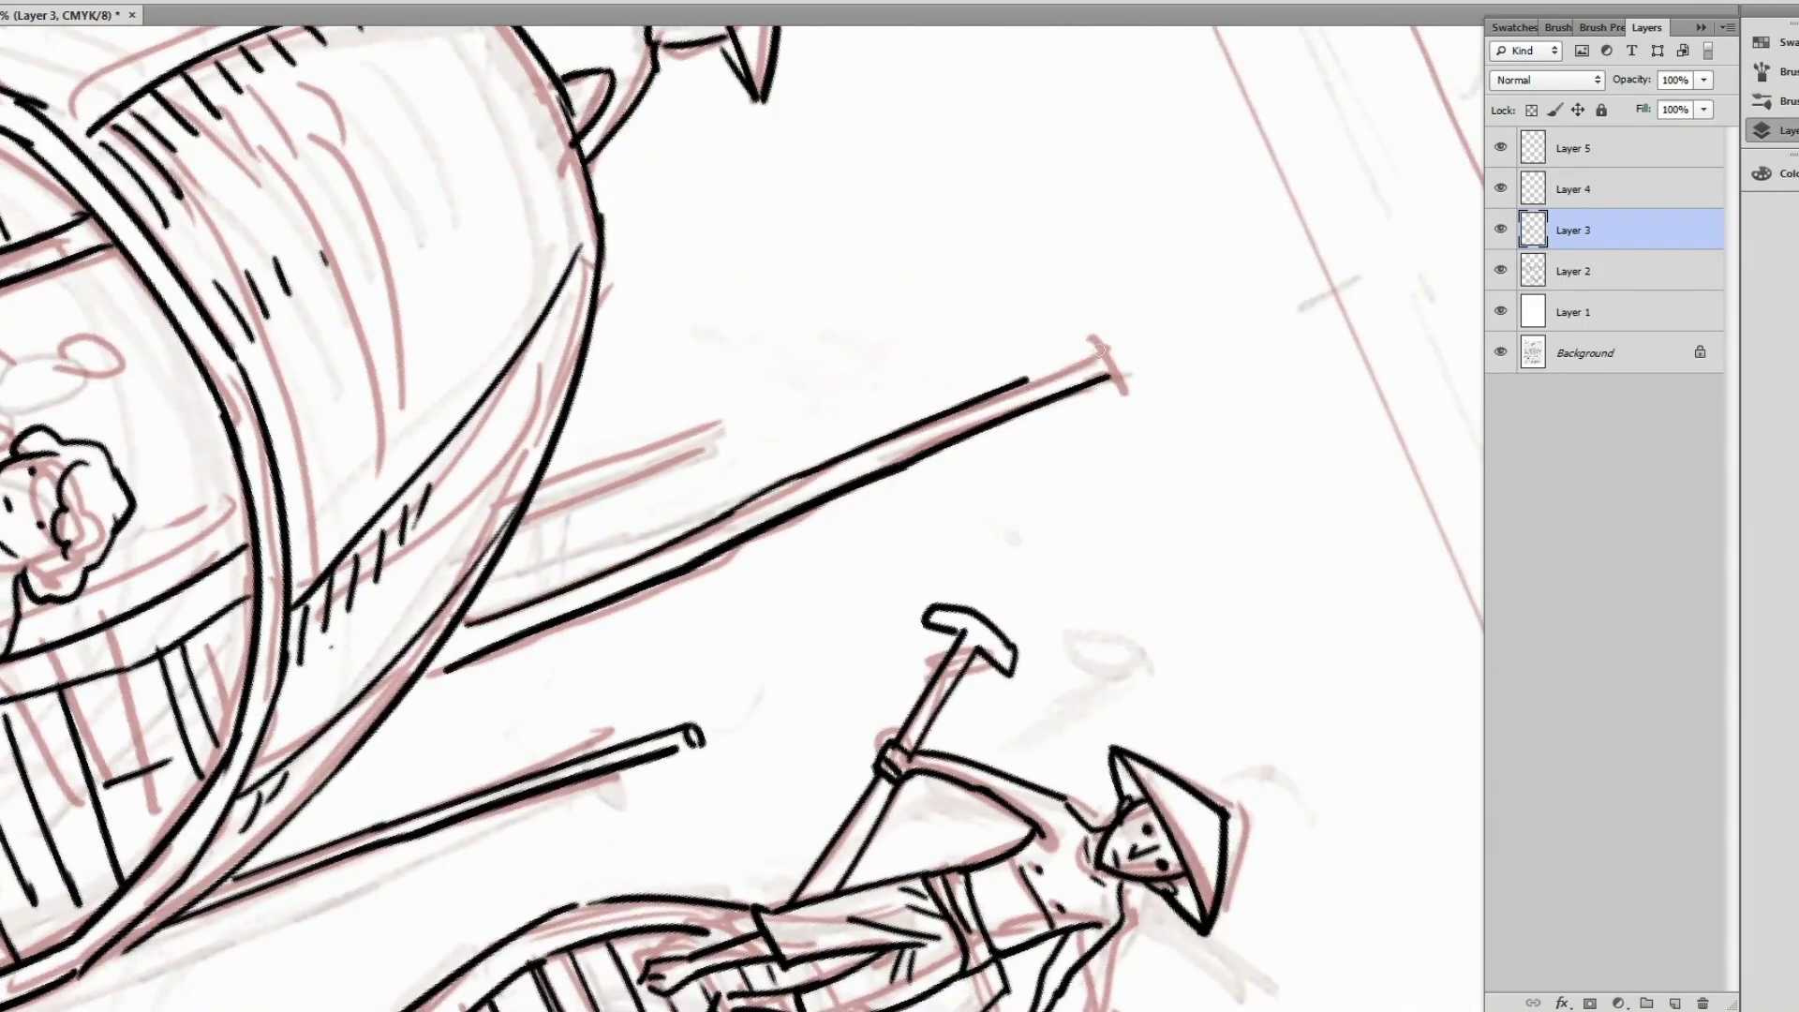
left_click_drag(1101, 347, 526, 525)
- Ink two double-lined posts on the outer side of the covered boat, near the panel border
key("ctrl+minus")
key("ctrl+plus")
left_click_drag(337, 485, 722, 329)
left_click_drag(572, 473, 894, 360)
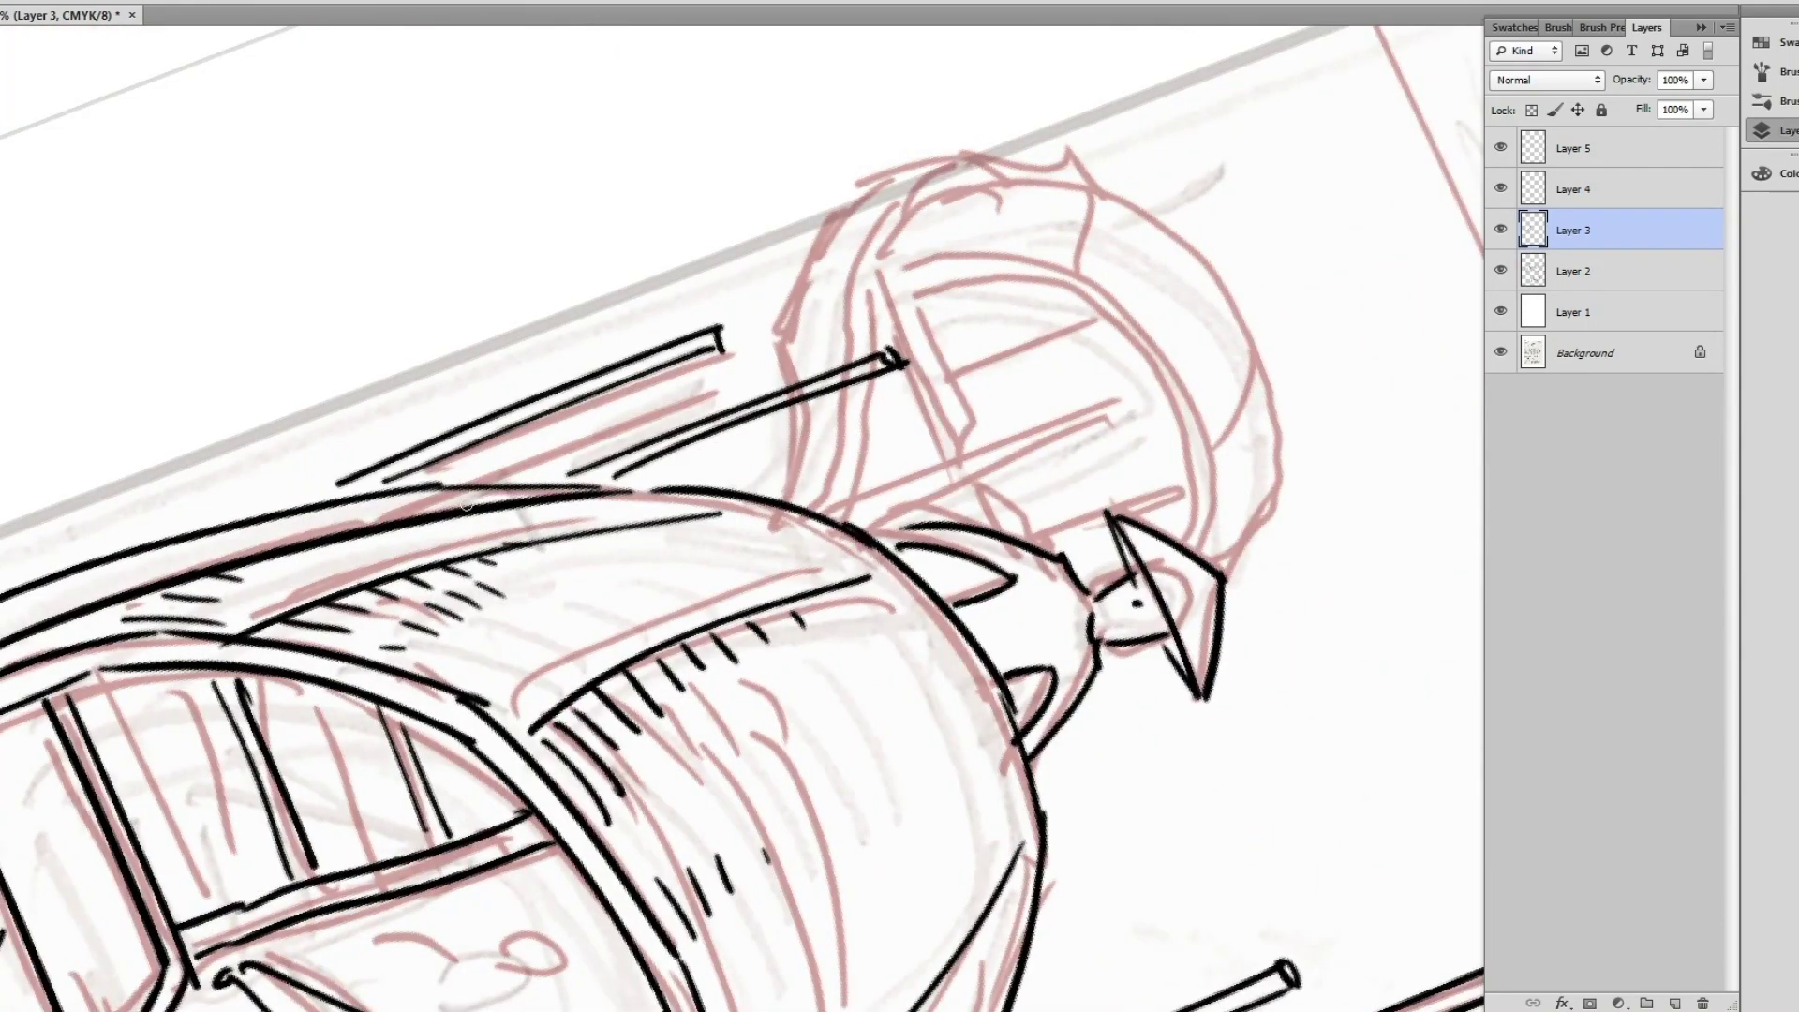
- Ink the curved hull outline and double rim of the smaller covered boat in the background
key("ctrl+minus")
key("ctrl+plus")
left_click_drag(932, 289, 796, 637)
left_click_drag(730, 489, 958, 277)
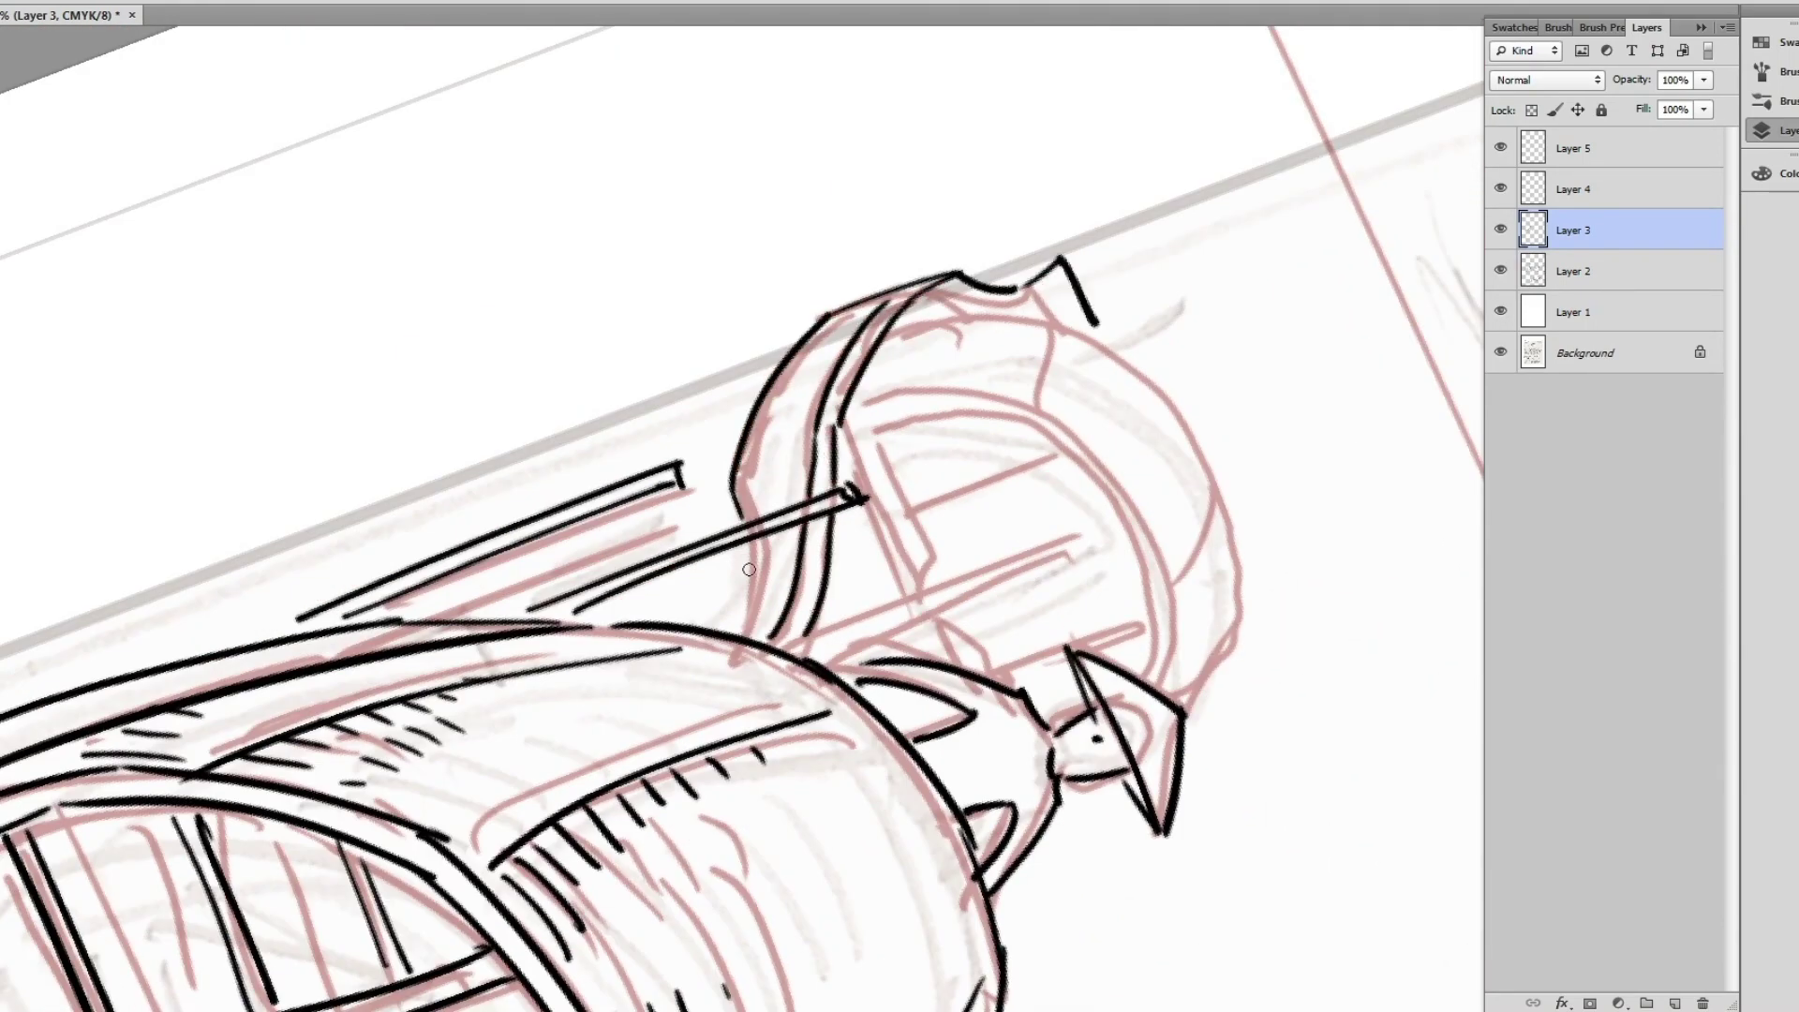
- Ink the small background boat's sill lines and the boatman's oar with its oval grip
key("ctrl+minus")
key("ctrl+plus")
left_click_drag(895, 531, 658, 564)
left_click_drag(649, 525, 1068, 471)
left_click_drag(965, 525, 1037, 515)
mouse_move(870, 356)
left_mouse_down()
mouse_move(992, 318)
mouse_move(848, 380)
left_mouse_up()
left_click_drag(922, 375, 960, 716)
left_click_drag(900, 384, 993, 679)
- Ink the small background boat's arched roof with its outer curve and double-lined opening
left_click_drag(637, 560, 740, 285)
left_click_drag(596, 539, 989, 159)
left_click_drag(719, 298, 1186, 215)
left_click_drag(1186, 216, 1175, 320)
mouse_move(520, 422)
left_mouse_down()
mouse_move(1110, 185)
mouse_move(1255, 332)
left_mouse_up()
- Add the small background boat's interior post, roof seams and short hatching strokes
left_click_drag(785, 361, 794, 592)
left_click_drag(590, 328, 684, 375)
left_click_drag(879, 173, 1012, 267)
left_click_drag(1134, 206, 1195, 295)
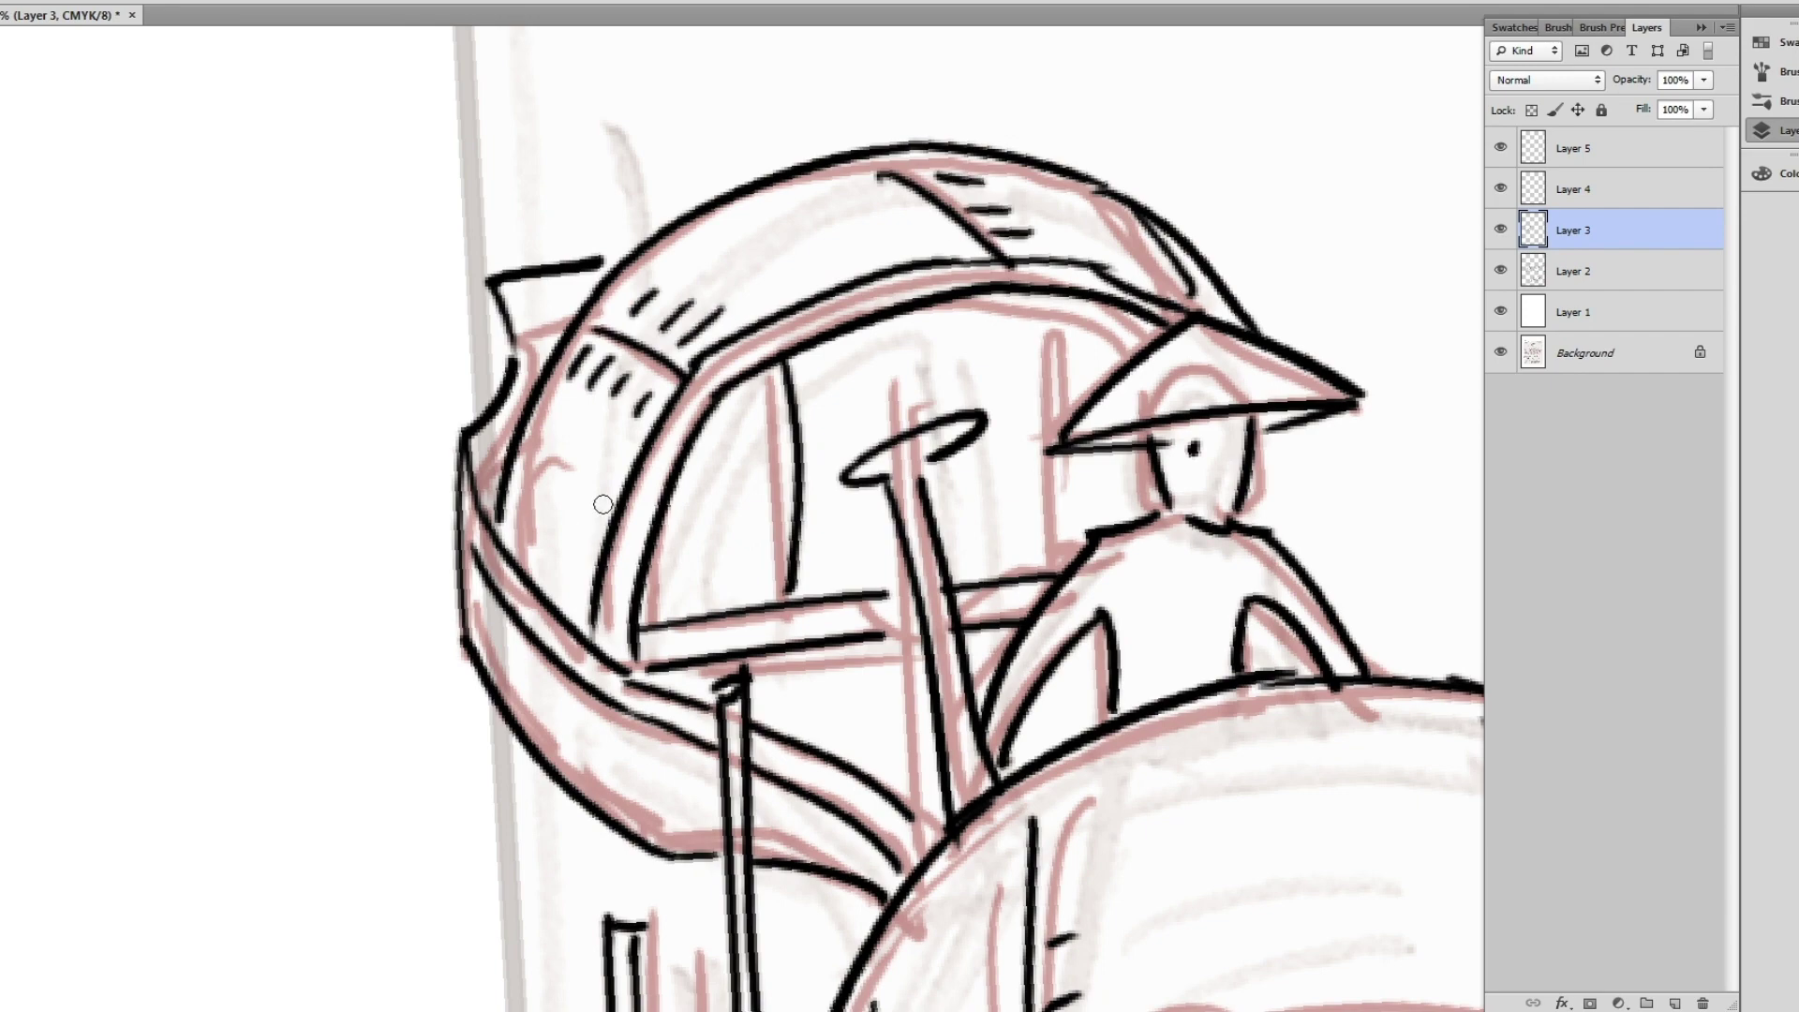
left_click_drag(602, 504, 595, 560)
- Ink water ripples around the bases of the two short posts beside the passengers' boat
key("ctrl+minus")
key("ctrl+minus")
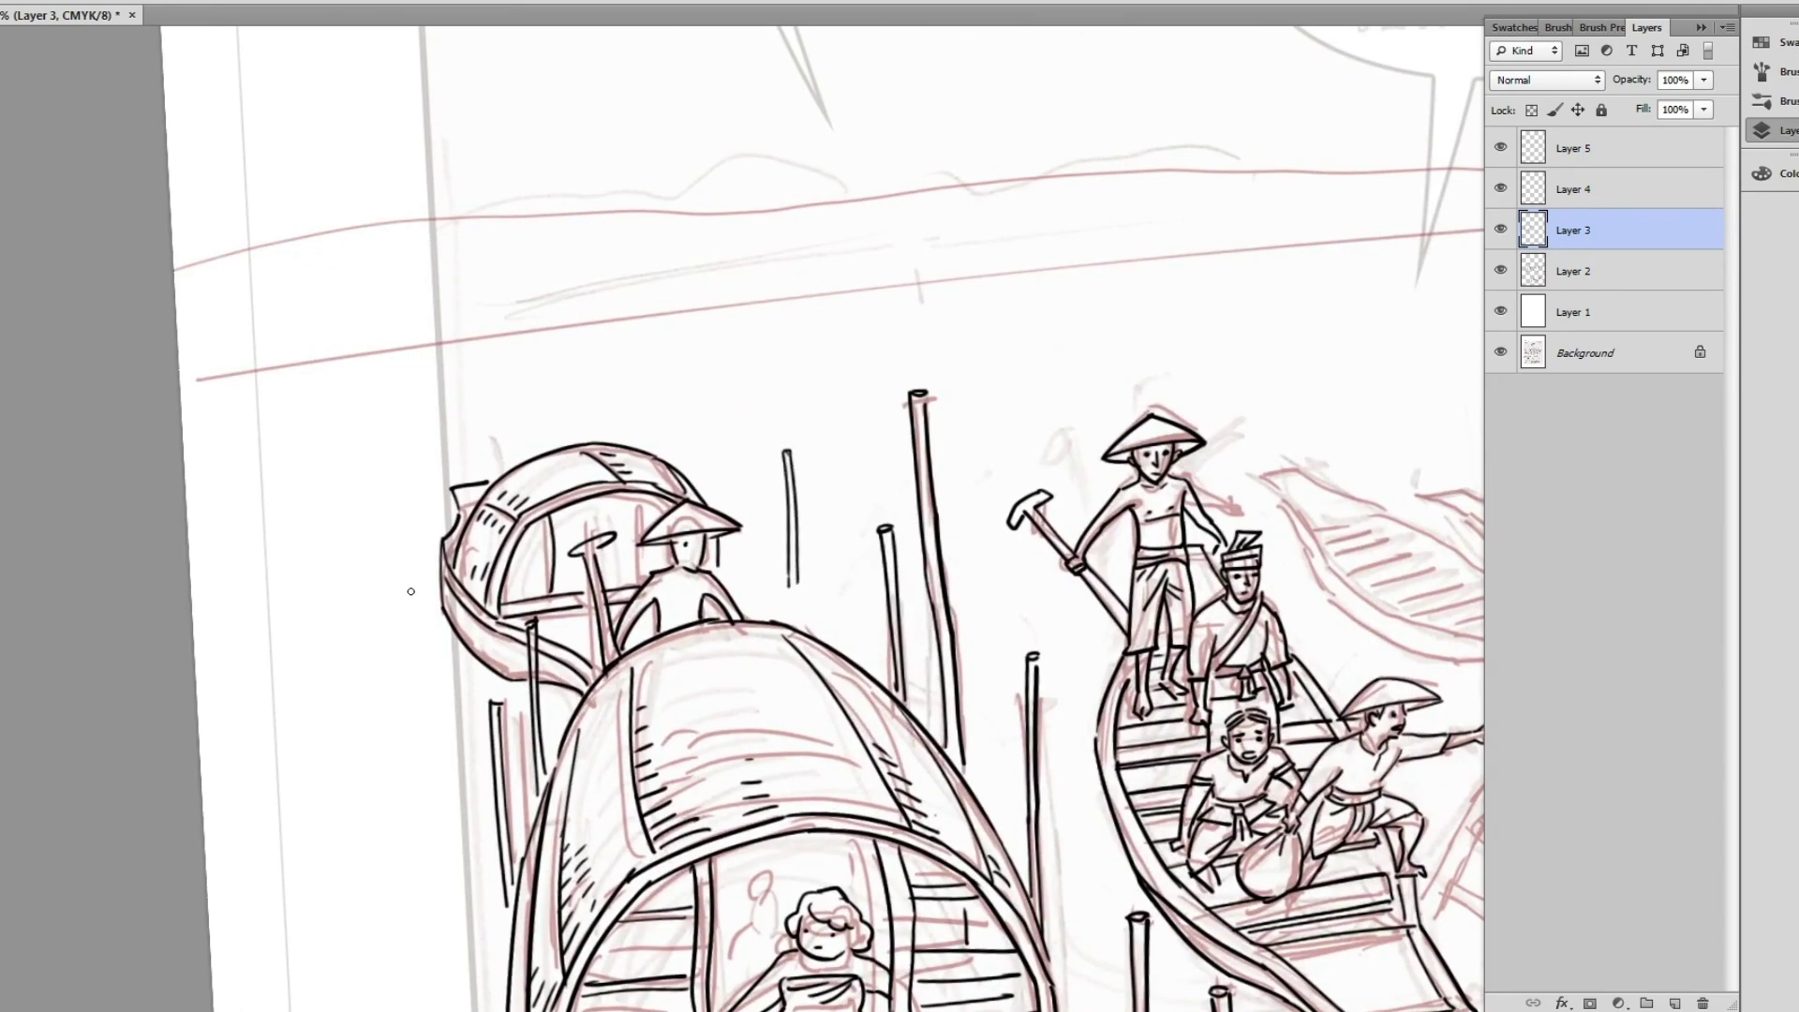
scroll(374, 662, "down", 5)
left_click_drag(462, 731, 473, 462)
scroll(569, 707, "right", 10)
scroll(626, 582, "up", 2)
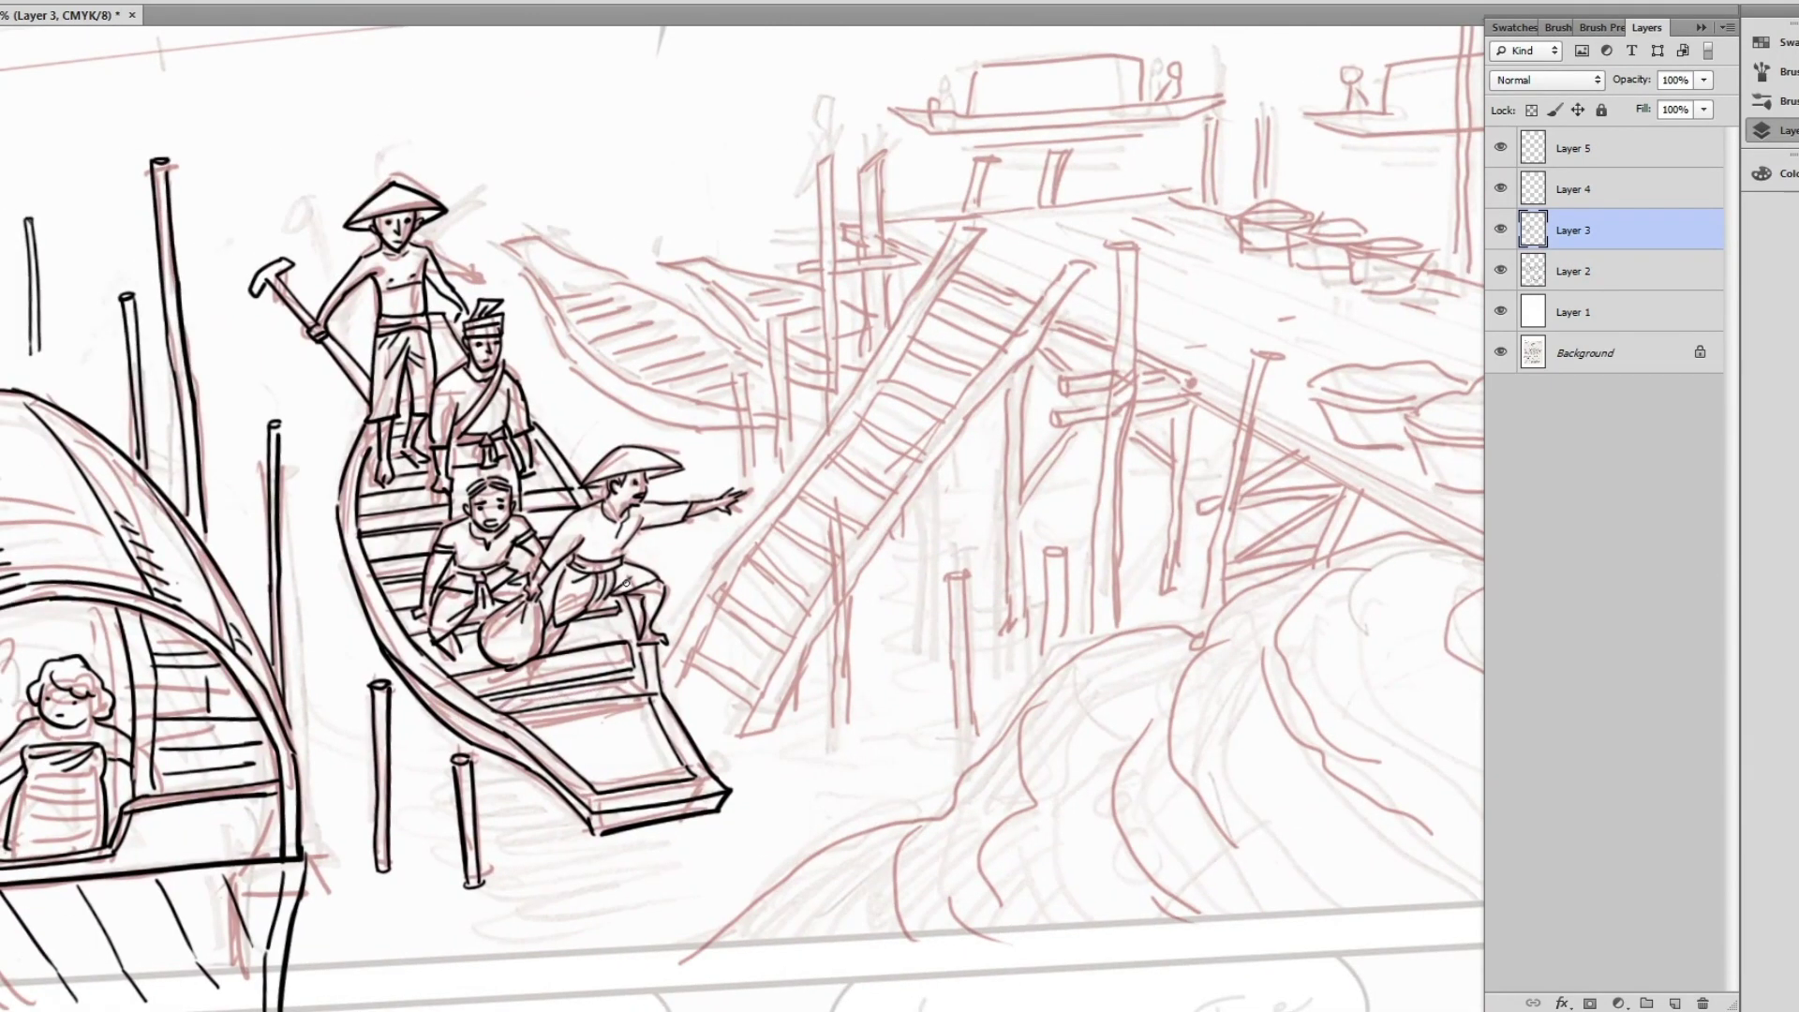
key("ctrl+plus")
scroll(512, 779, "down", 3)
scroll(511, 779, "left", 3)
mouse_move(979, 674)
left_mouse_down()
mouse_move(843, 692)
mouse_move(904, 807)
left_mouse_up()
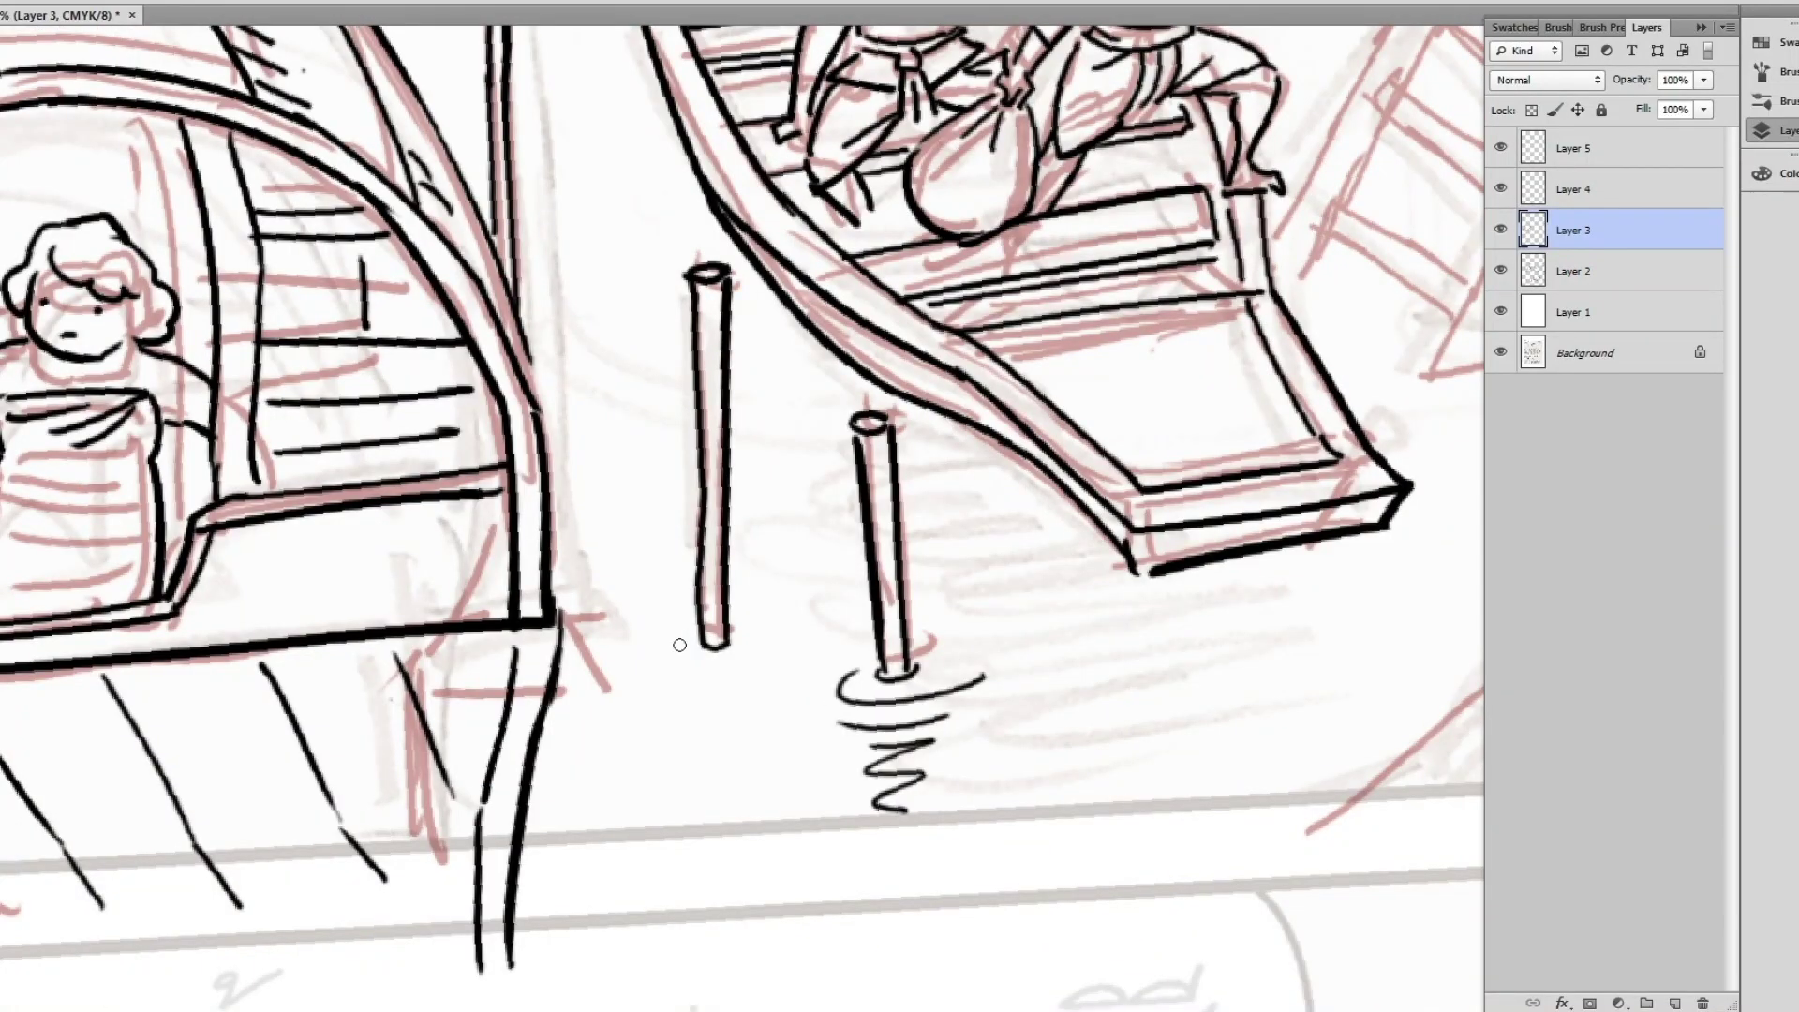
left_click_drag(787, 669, 646, 656)
left_click_drag(674, 703, 695, 780)
- Ink wavy water lines along the passengers' boat hull behind the two short posts
scroll(695, 781, "up", 3)
scroll(695, 781, "left", 2)
left_click_drag(834, 464, 806, 609)
mouse_move(984, 629)
left_mouse_down()
mouse_move(1050, 705)
mouse_move(1161, 754)
left_mouse_up()
left_click_drag(1063, 785, 1200, 797)
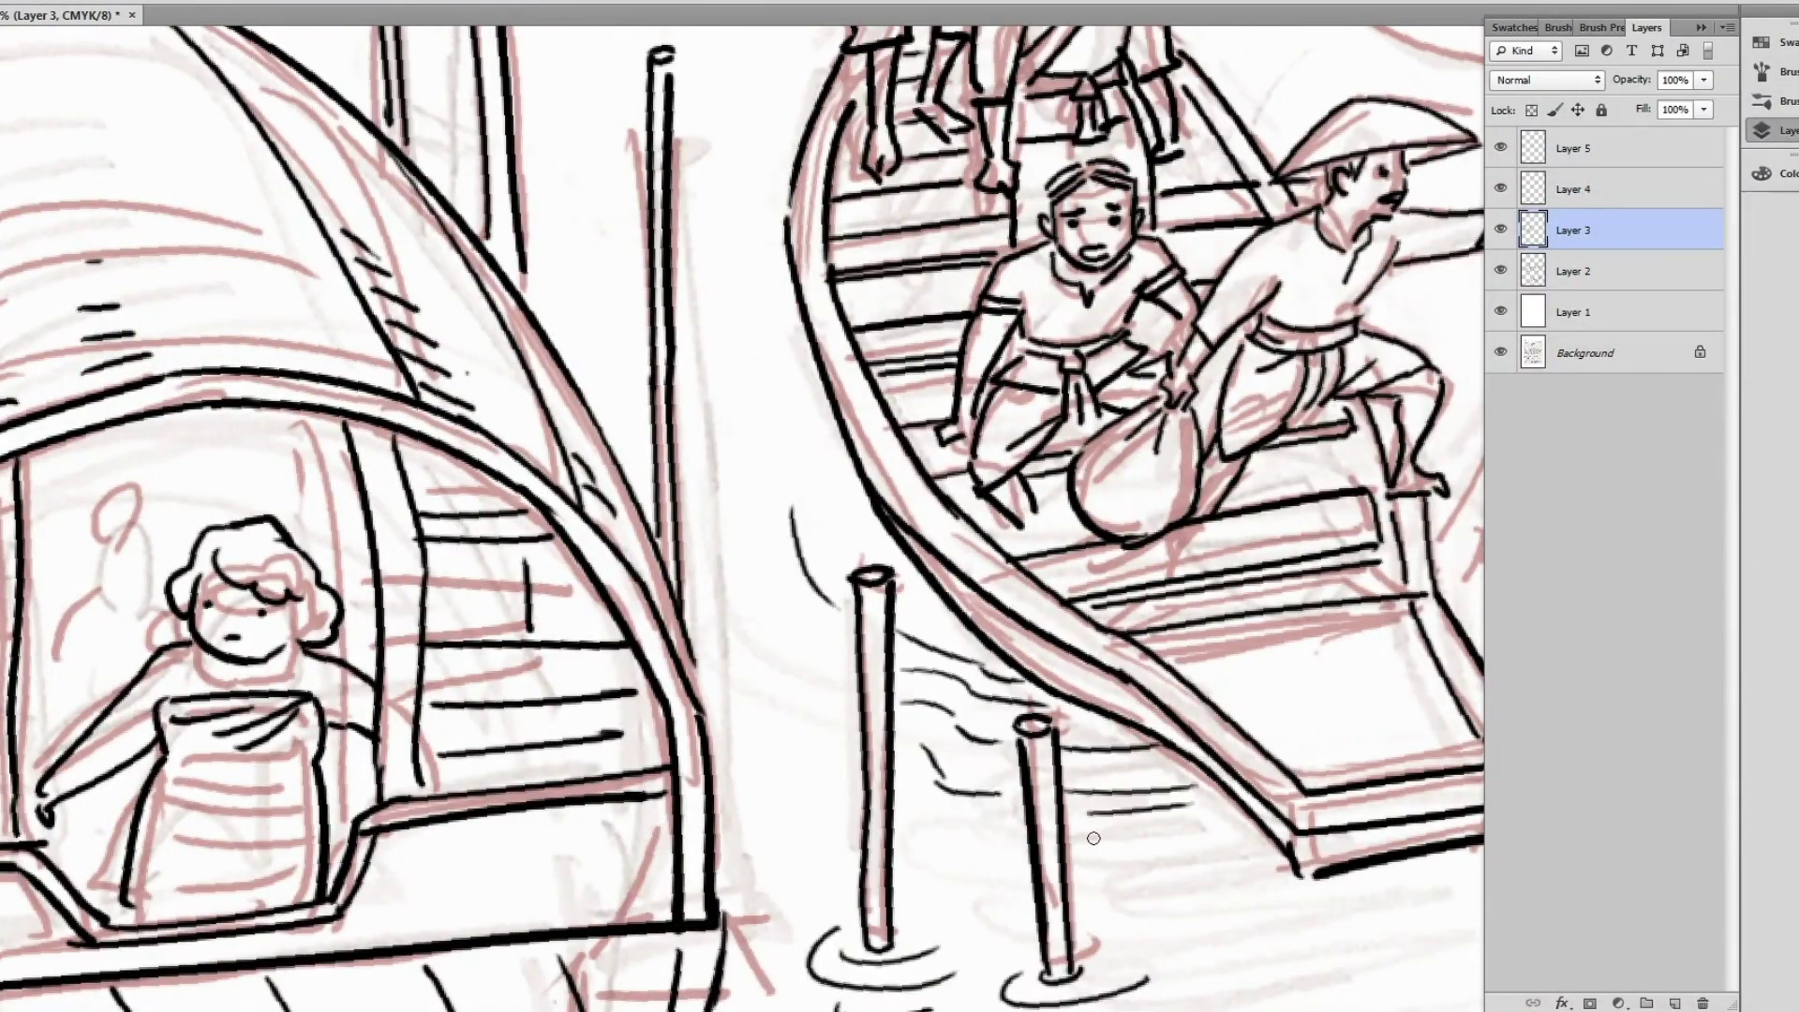
- Ink the two double-lined side rails of the sloping ladder that leads up to the dock
scroll(852, 833, "up", 3)
scroll(851, 832, "down", 3)
scroll(851, 833, "right", 2)
left_click_drag(748, 674, 552, 719)
mouse_move(594, 796)
left_mouse_down()
mouse_move(763, 646)
mouse_move(787, 576)
left_mouse_up()
mouse_move(779, 583)
left_mouse_down()
mouse_move(845, 579)
mouse_move(592, 791)
mouse_move(655, 749)
mouse_move(187, 712)
mouse_move(281, 656)
left_mouse_up()
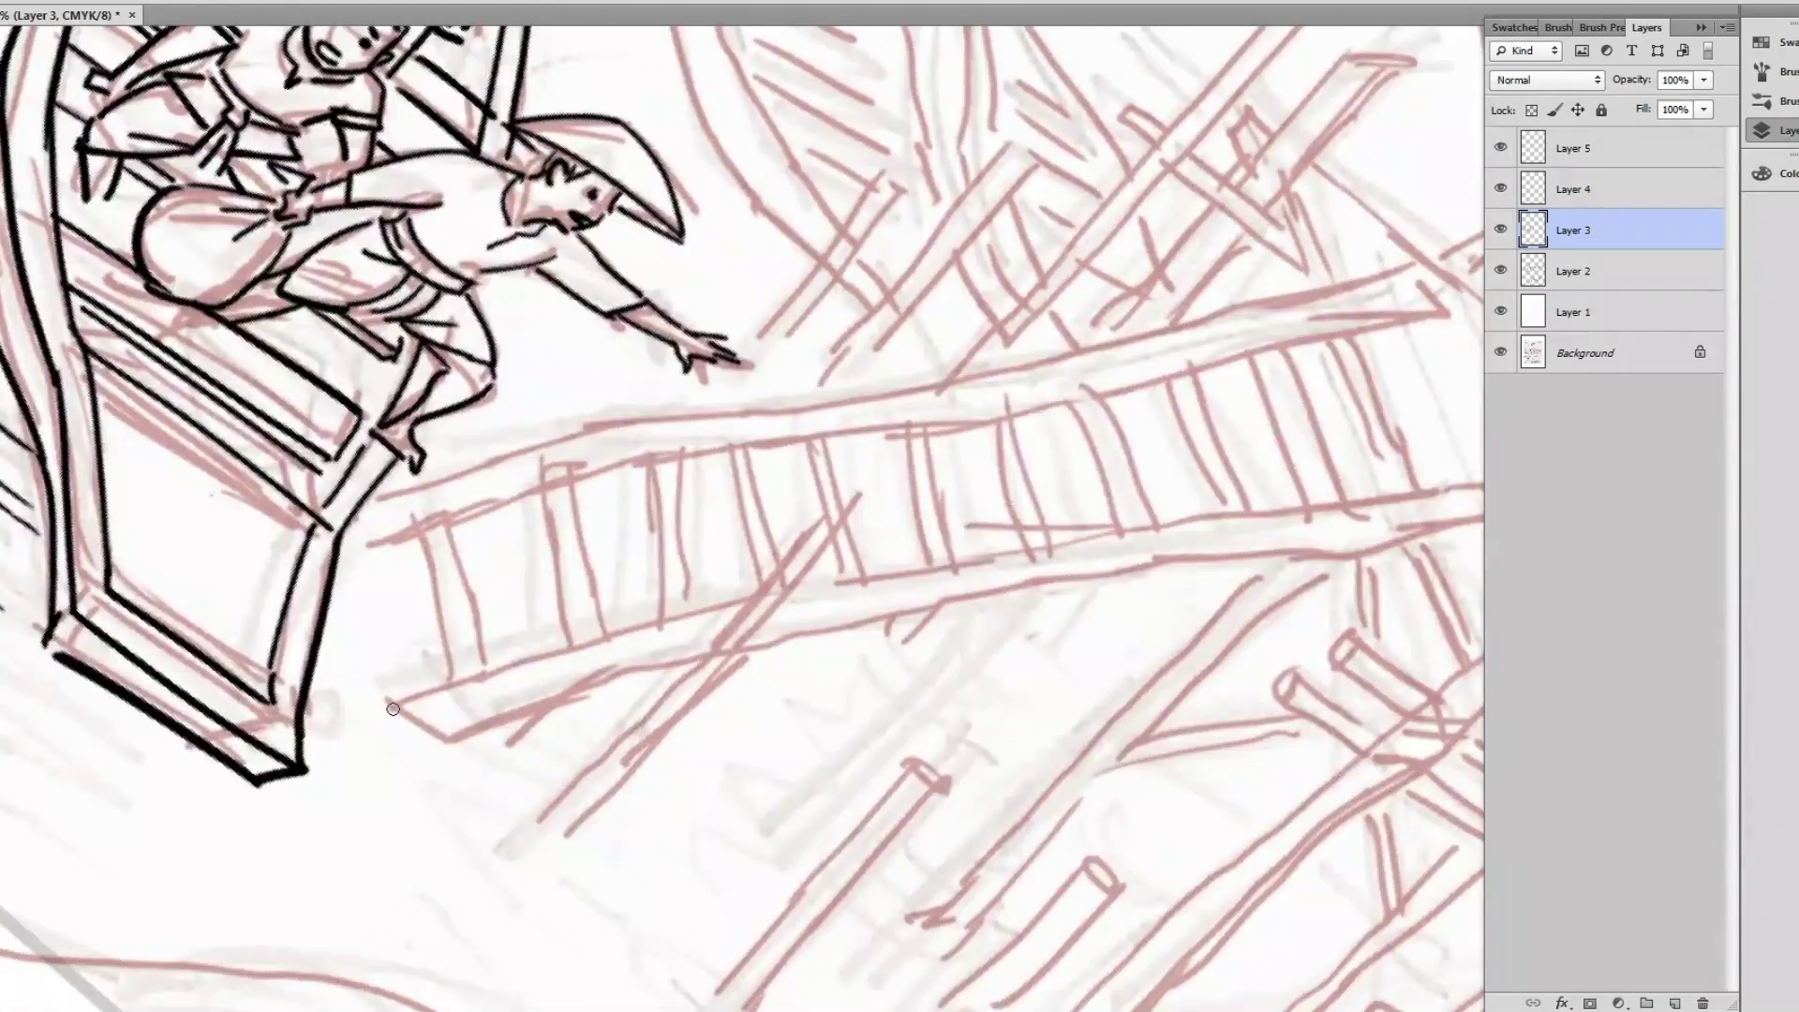
mouse_move(28, 726)
left_mouse_down()
mouse_move(834, 529)
mouse_move(1158, 496)
left_mouse_up()
mouse_move(59, 749)
left_mouse_down()
mouse_move(860, 562)
mouse_move(1205, 525)
left_mouse_up()
left_click_drag(1205, 525, 1284, 609)
left_click_drag(84, 609, 1138, 356)
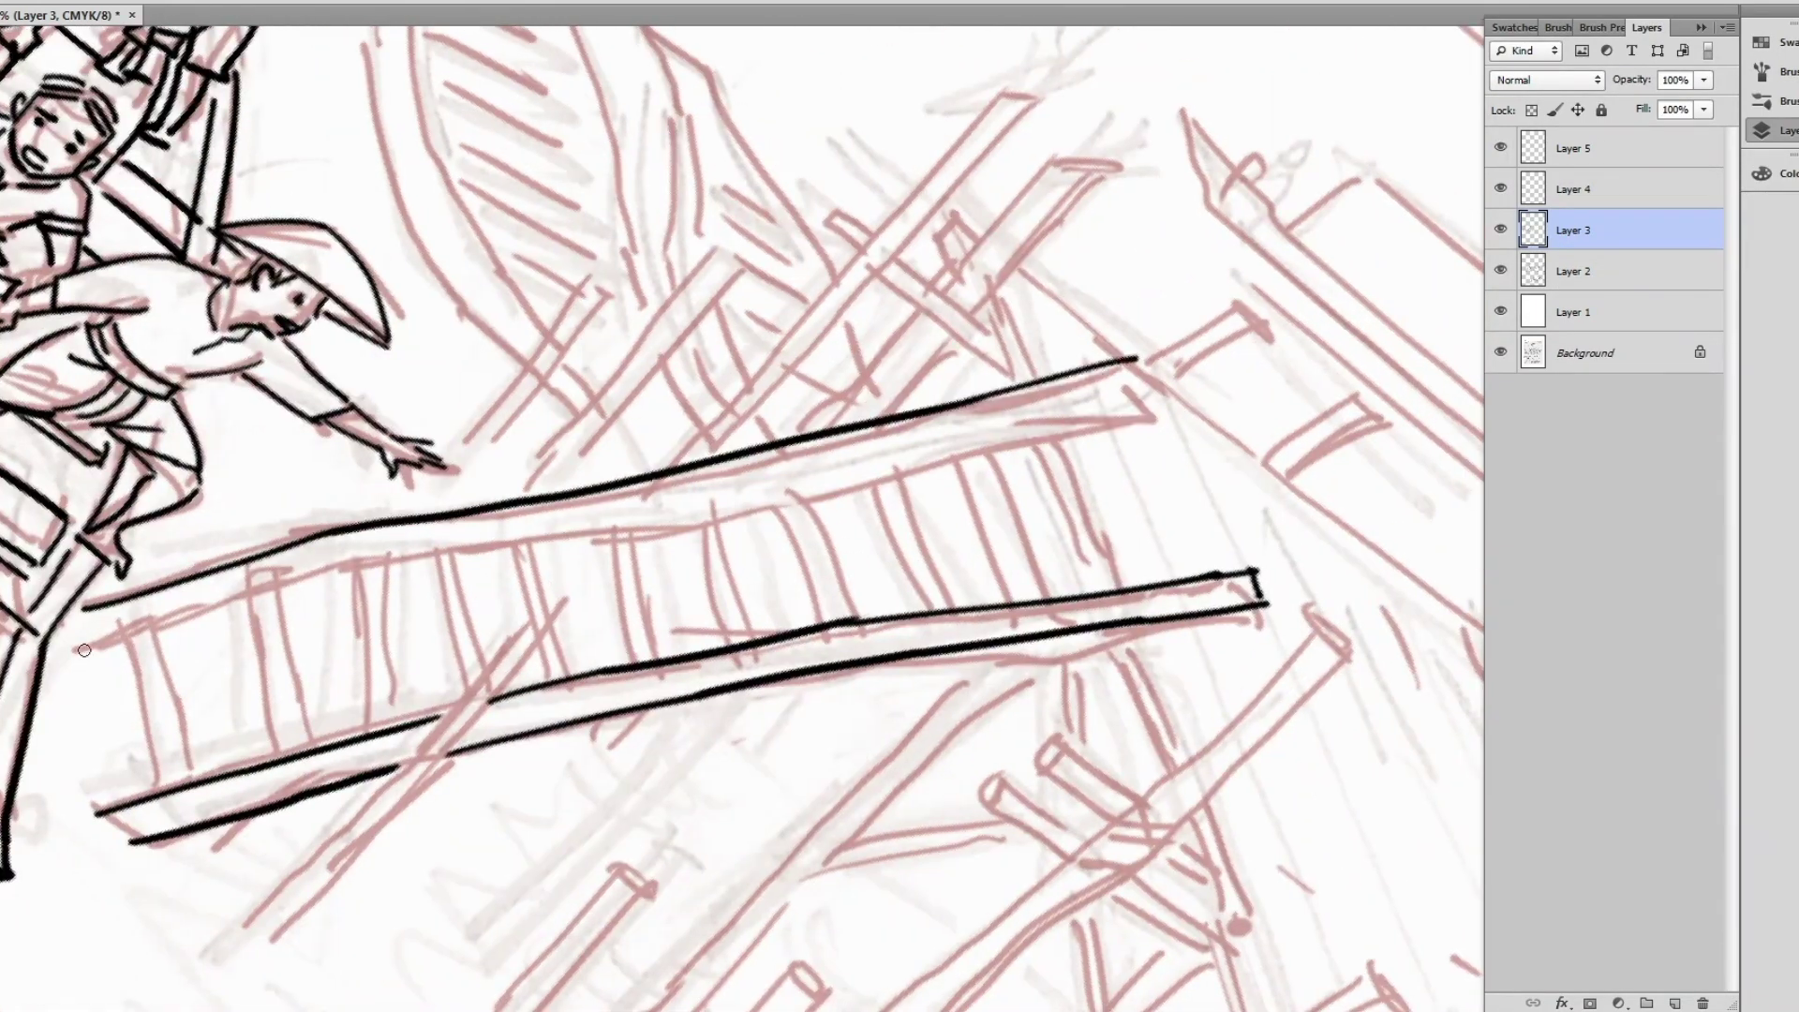
mouse_move(551, 614)
left_mouse_down()
mouse_move(197, 948)
mouse_move(249, 937)
mouse_move(323, 702)
left_mouse_up()
mouse_move(1149, 363)
left_mouse_down()
mouse_move(867, 653)
mouse_move(843, 468)
left_mouse_up()
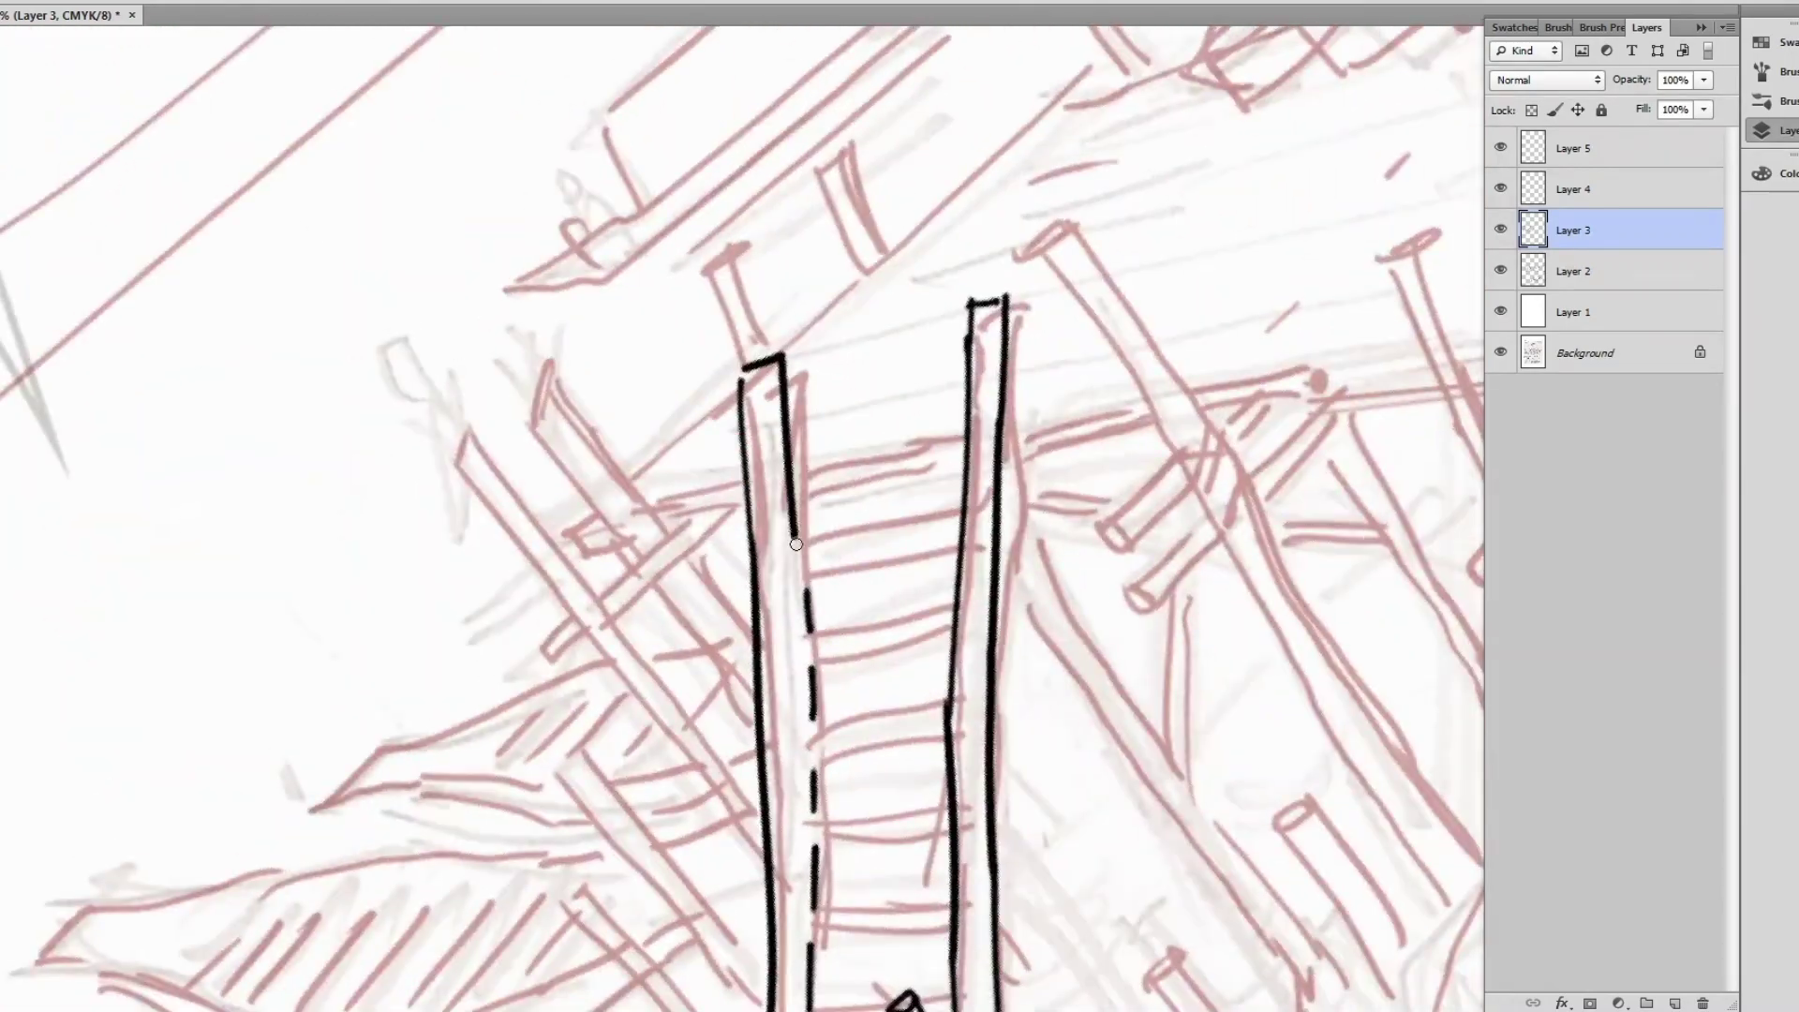
- Ink the paired rung lines down the full length of the ladder between its side rails
left_click_drag(781, 553, 964, 508)
left_click_drag(964, 508, 1058, 386)
left_click_drag(900, 534, 1060, 485)
left_click_drag(1060, 485, 1143, 345)
left_click_drag(983, 482, 1138, 454)
left_click_drag(987, 513, 1138, 485)
mouse_move(987, 568)
left_mouse_down()
mouse_move(1135, 546)
mouse_move(1137, 440)
left_mouse_up()
mouse_move(1114, 548)
left_mouse_down()
mouse_move(1268, 497)
mouse_move(1292, 379)
left_mouse_up()
left_click_drag(1192, 503, 1296, 454)
left_click_drag(1197, 546, 1335, 526)
left_click_drag(1335, 526, 1349, 385)
left_click_drag(1196, 548, 1383, 501)
mouse_move(1368, 600)
left_mouse_down()
mouse_move(1211, 619)
mouse_move(1228, 550)
left_mouse_up()
left_click_drag(1228, 646, 1408, 667)
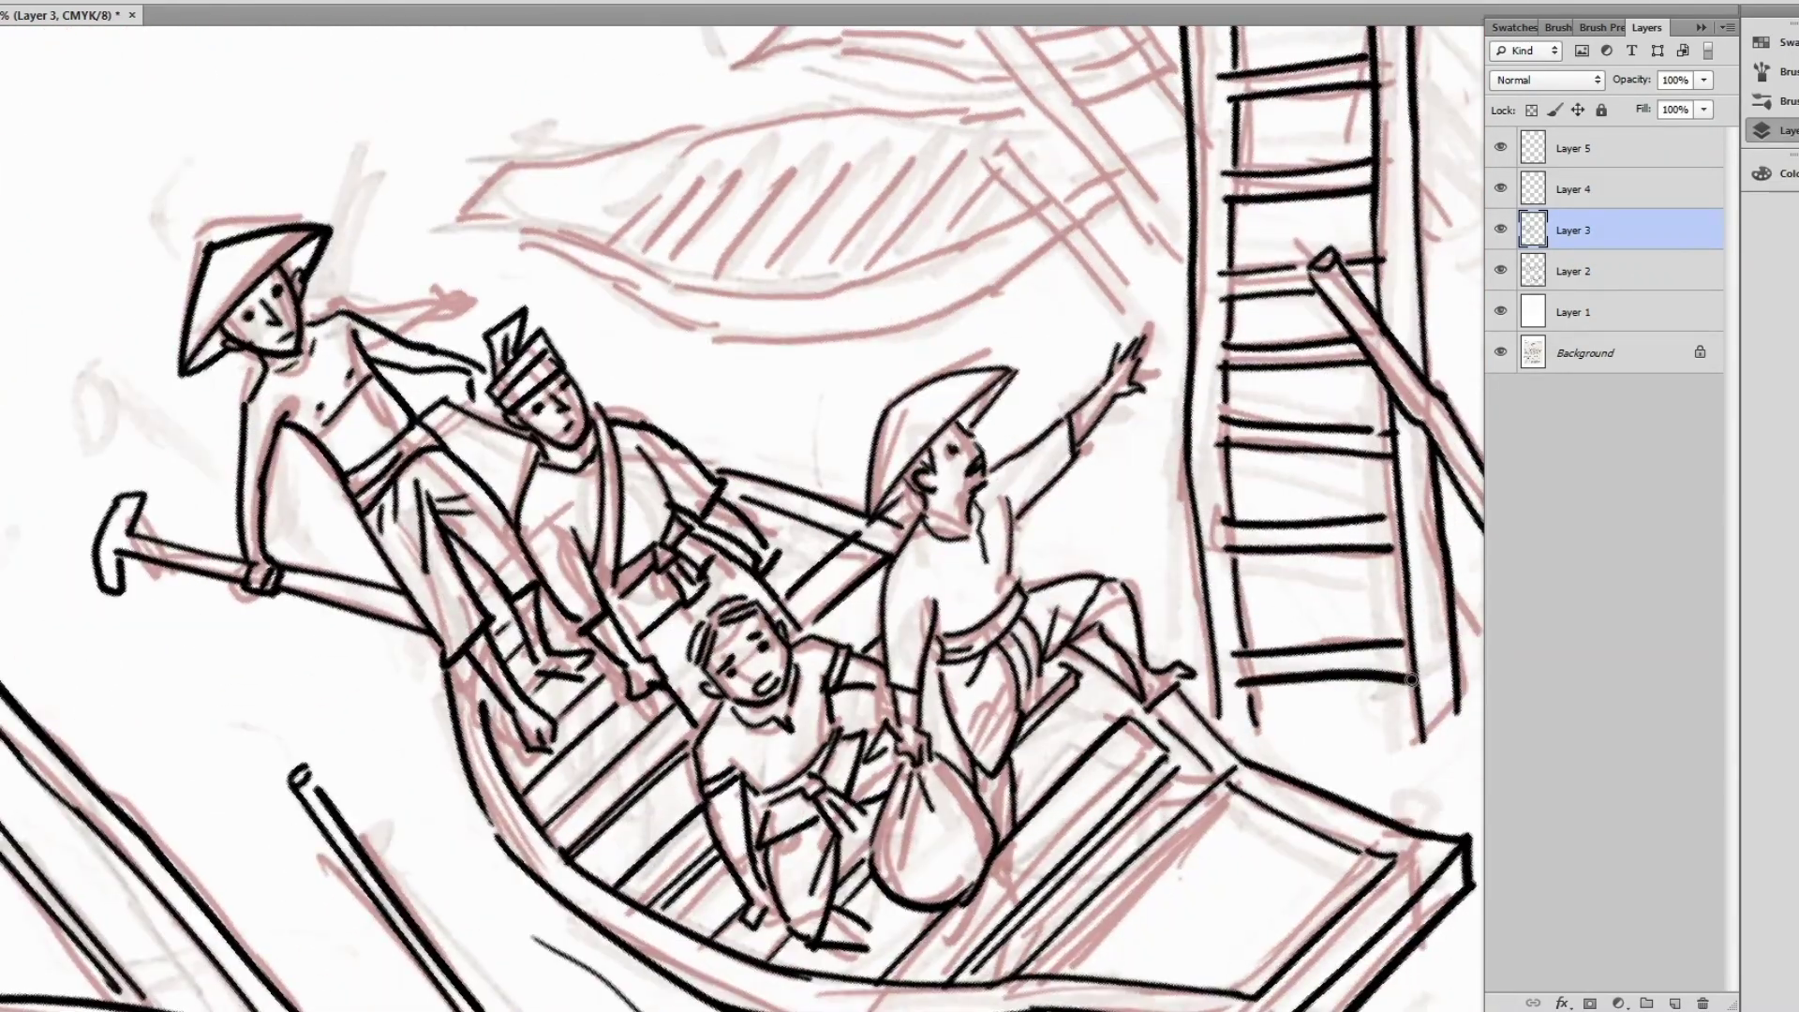
- Ink the dock's long double-lined front edge from the ladder toward the riverbank
left_click_drag(1079, 94, 920, 382)
left_click_drag(1051, 328, 1217, 295)
left_click_drag(1106, 394, 843, 440)
left_click_drag(965, 370, 1288, 286)
mouse_move(1031, 469)
left_mouse_down()
mouse_move(384, 543)
mouse_move(197, 585)
left_mouse_up()
left_click_drag(590, 426, 1222, 320)
left_click_drag(618, 447, 1115, 379)
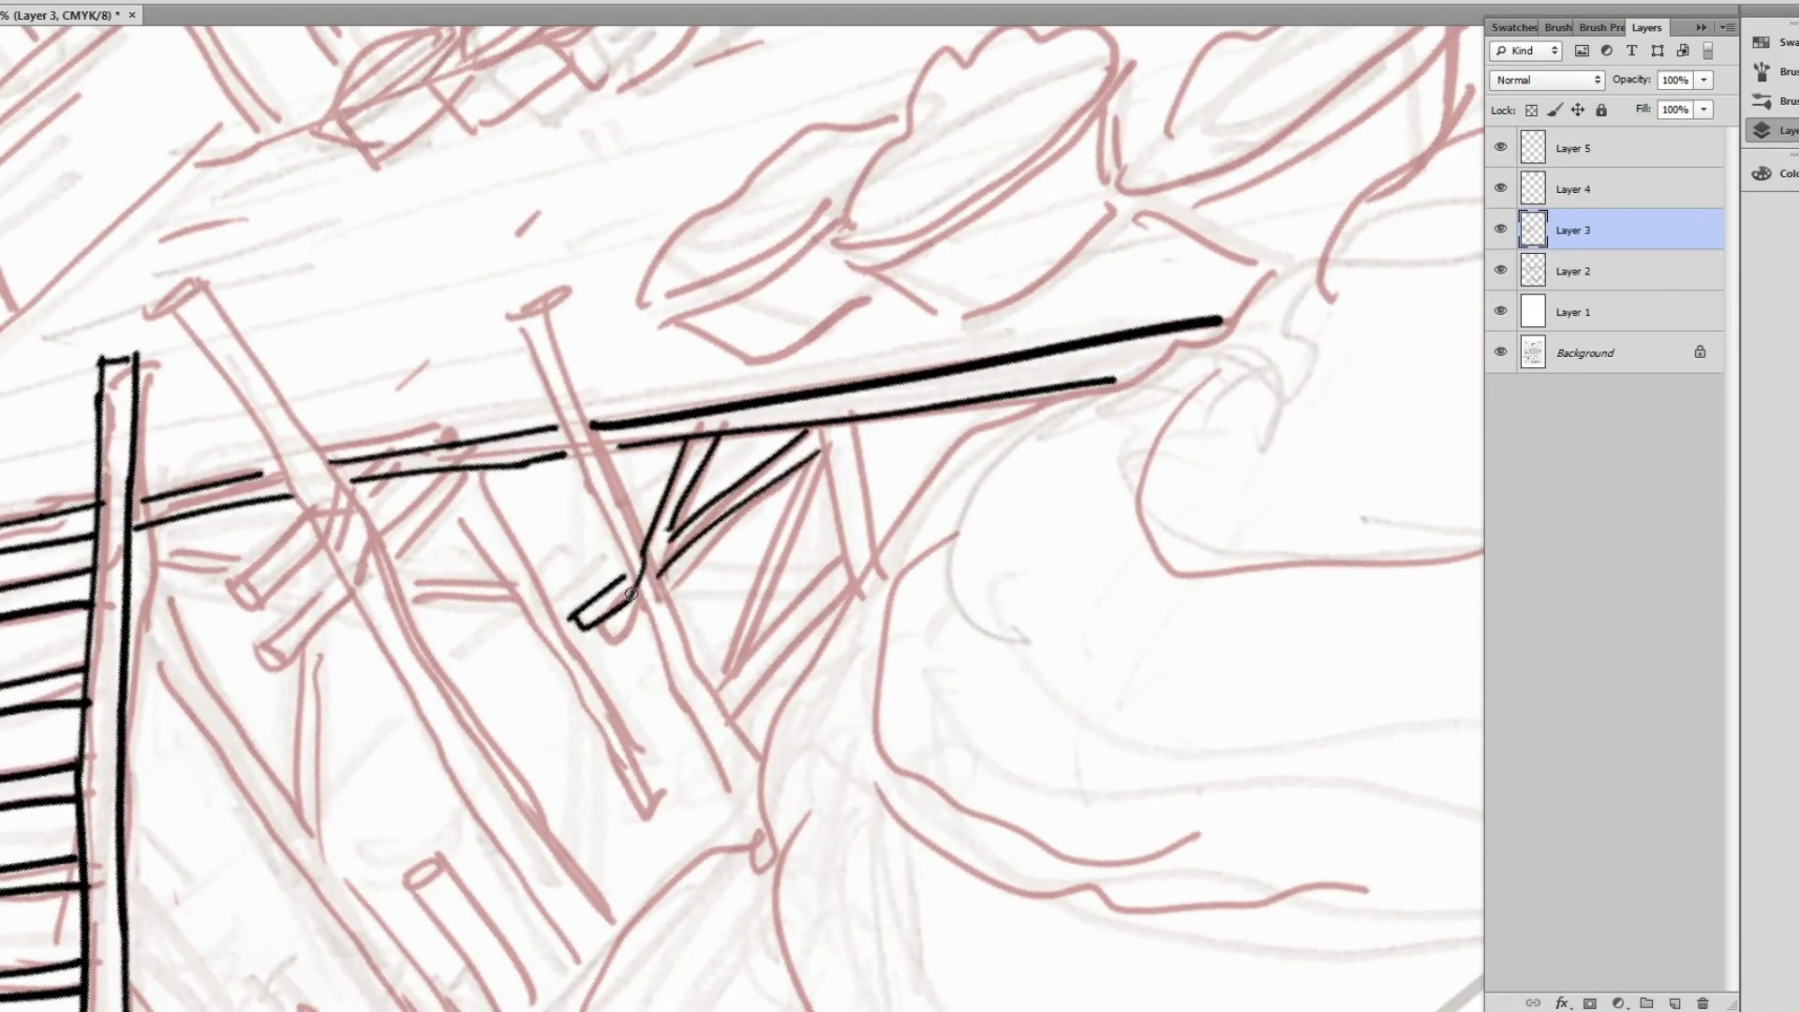
- Ink the crossed braces with lashed joints and the slanting post under the dock near the riverbank
left_click_drag(811, 460, 710, 670)
left_click_drag(830, 458, 731, 675)
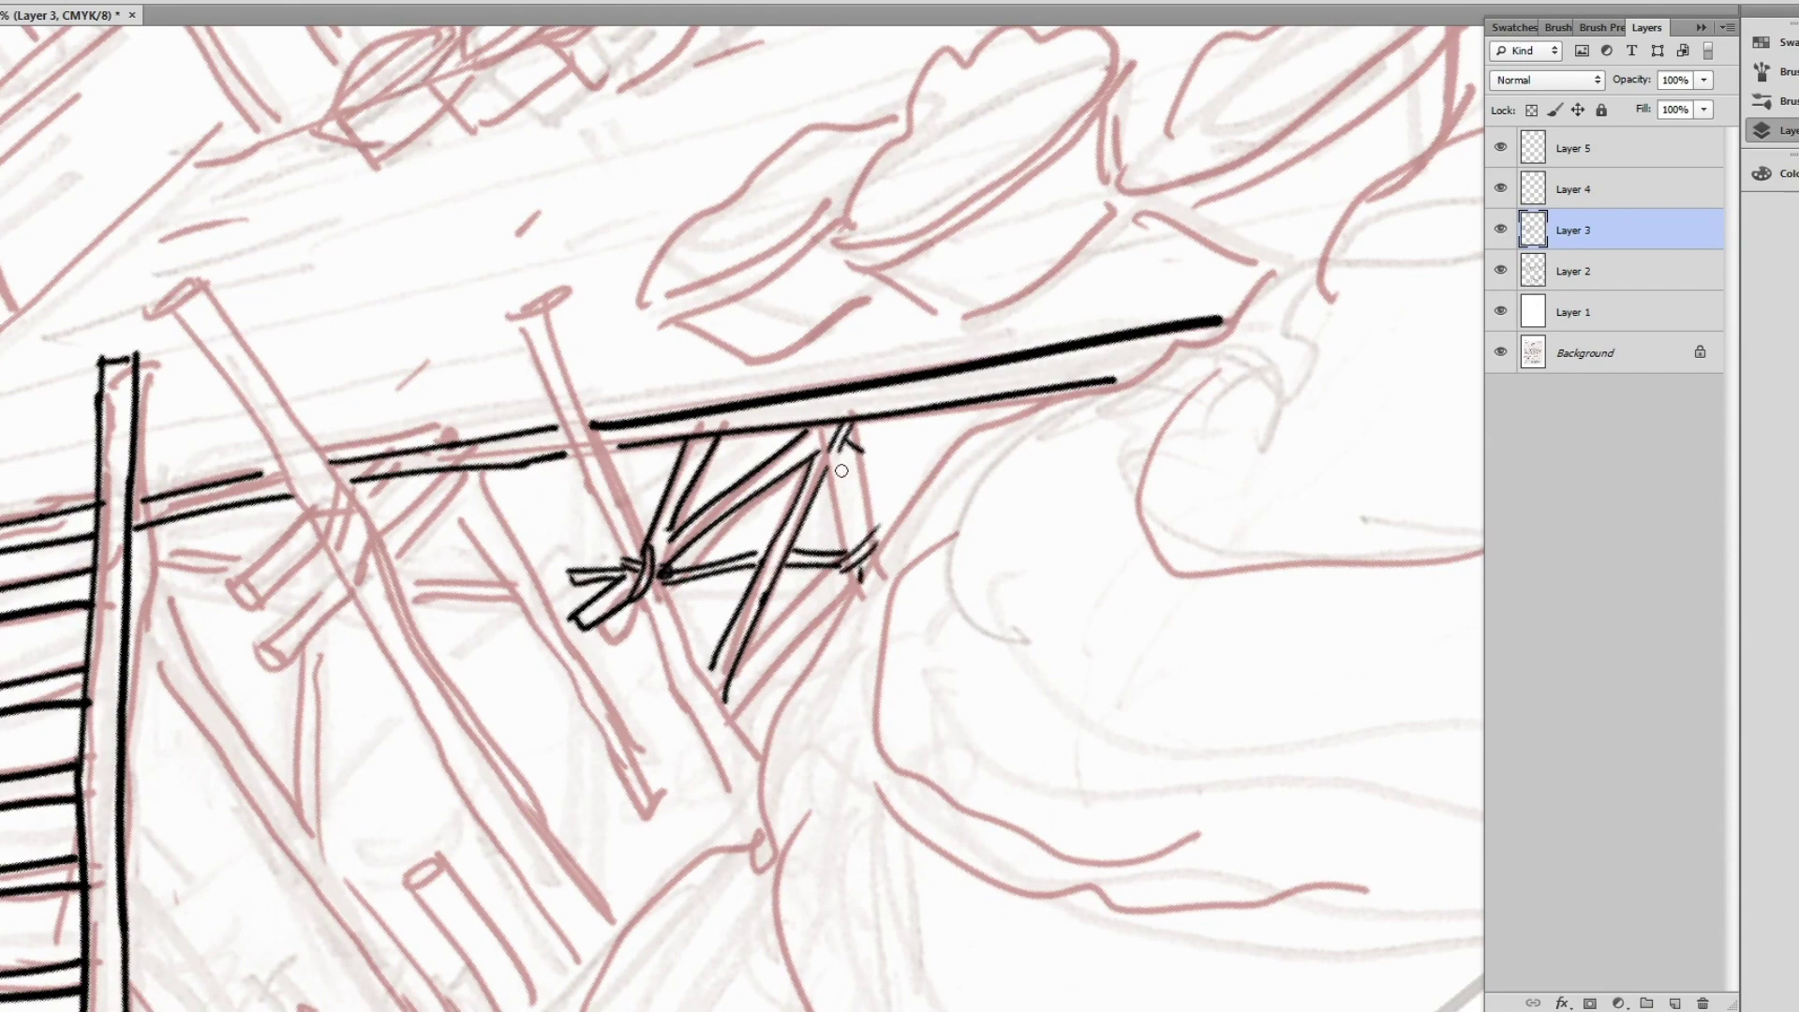
left_click_drag(670, 602, 710, 718)
left_click_drag(712, 656, 759, 777)
left_click_drag(554, 434, 633, 614)
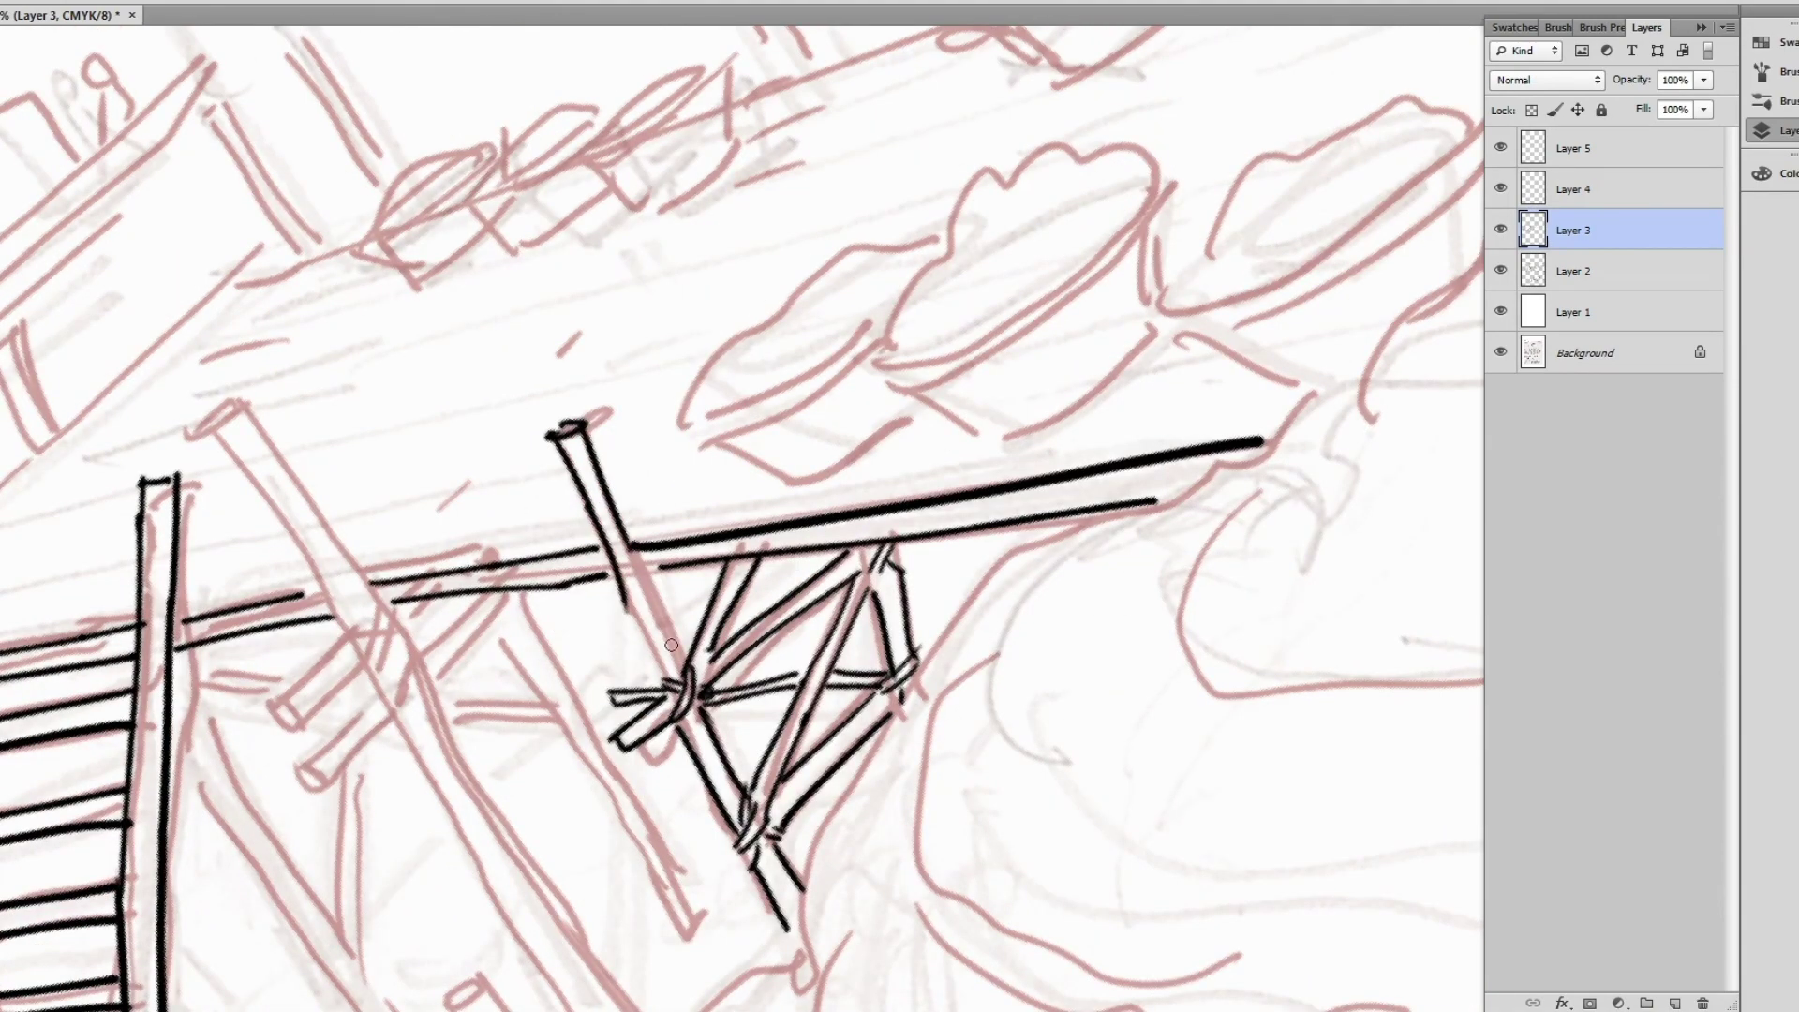
left_click_drag(626, 543, 695, 687)
- Ink the thick lashed dock post with its round crossing poles and the slanting supports beside it
mouse_move(508, 612)
left_mouse_down()
mouse_move(553, 469)
mouse_move(717, 471)
mouse_move(768, 356)
left_mouse_up()
left_click_drag(447, 366, 871, 267)
mouse_move(983, 253)
left_mouse_down()
mouse_move(1218, 188)
mouse_move(1237, 225)
left_mouse_up()
left_click_drag(993, 299, 1101, 272)
left_click_drag(497, 407, 890, 305)
left_click_drag(587, 468, 932, 388)
left_click_drag(599, 501, 936, 410)
left_click_drag(937, 411, 905, 522)
left_click_drag(857, 445, 787, 541)
left_click_drag(609, 281, 708, 367)
left_click_drag(506, 422, 890, 309)
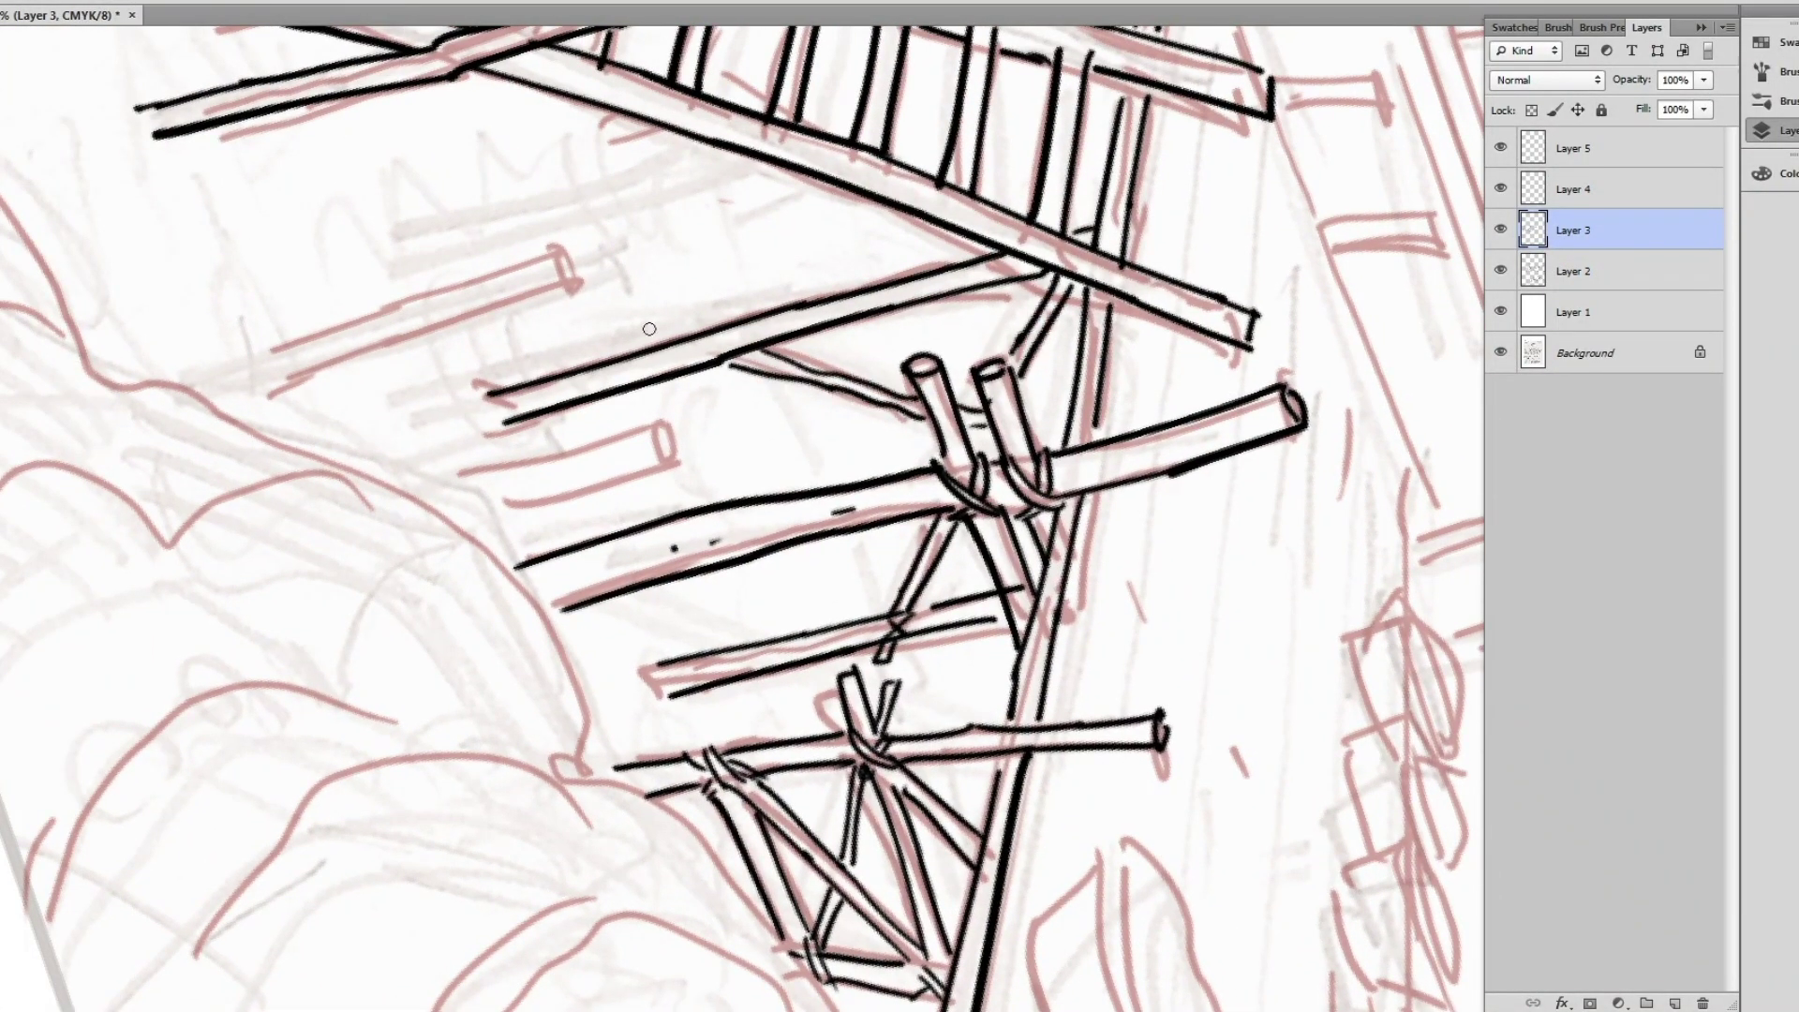
- Ink the short round-topped posts in the water below the dock and close the support posts' ends
left_click_drag(487, 506, 689, 459)
mouse_move(267, 384)
left_mouse_down()
mouse_move(591, 304)
mouse_move(599, 251)
left_mouse_up()
left_click_drag(477, 389, 496, 433)
left_click_drag(562, 375, 422, 656)
left_click_drag(710, 343, 914, 314)
left_click_drag(534, 398, 693, 345)
left_click_drag(609, 424, 712, 391)
- Ink the pair of tall posts standing behind the ladder's upper end
left_click_drag(445, 370, 794, 259)
left_click_drag(384, 358, 660, 275)
left_click_drag(688, 264, 876, 204)
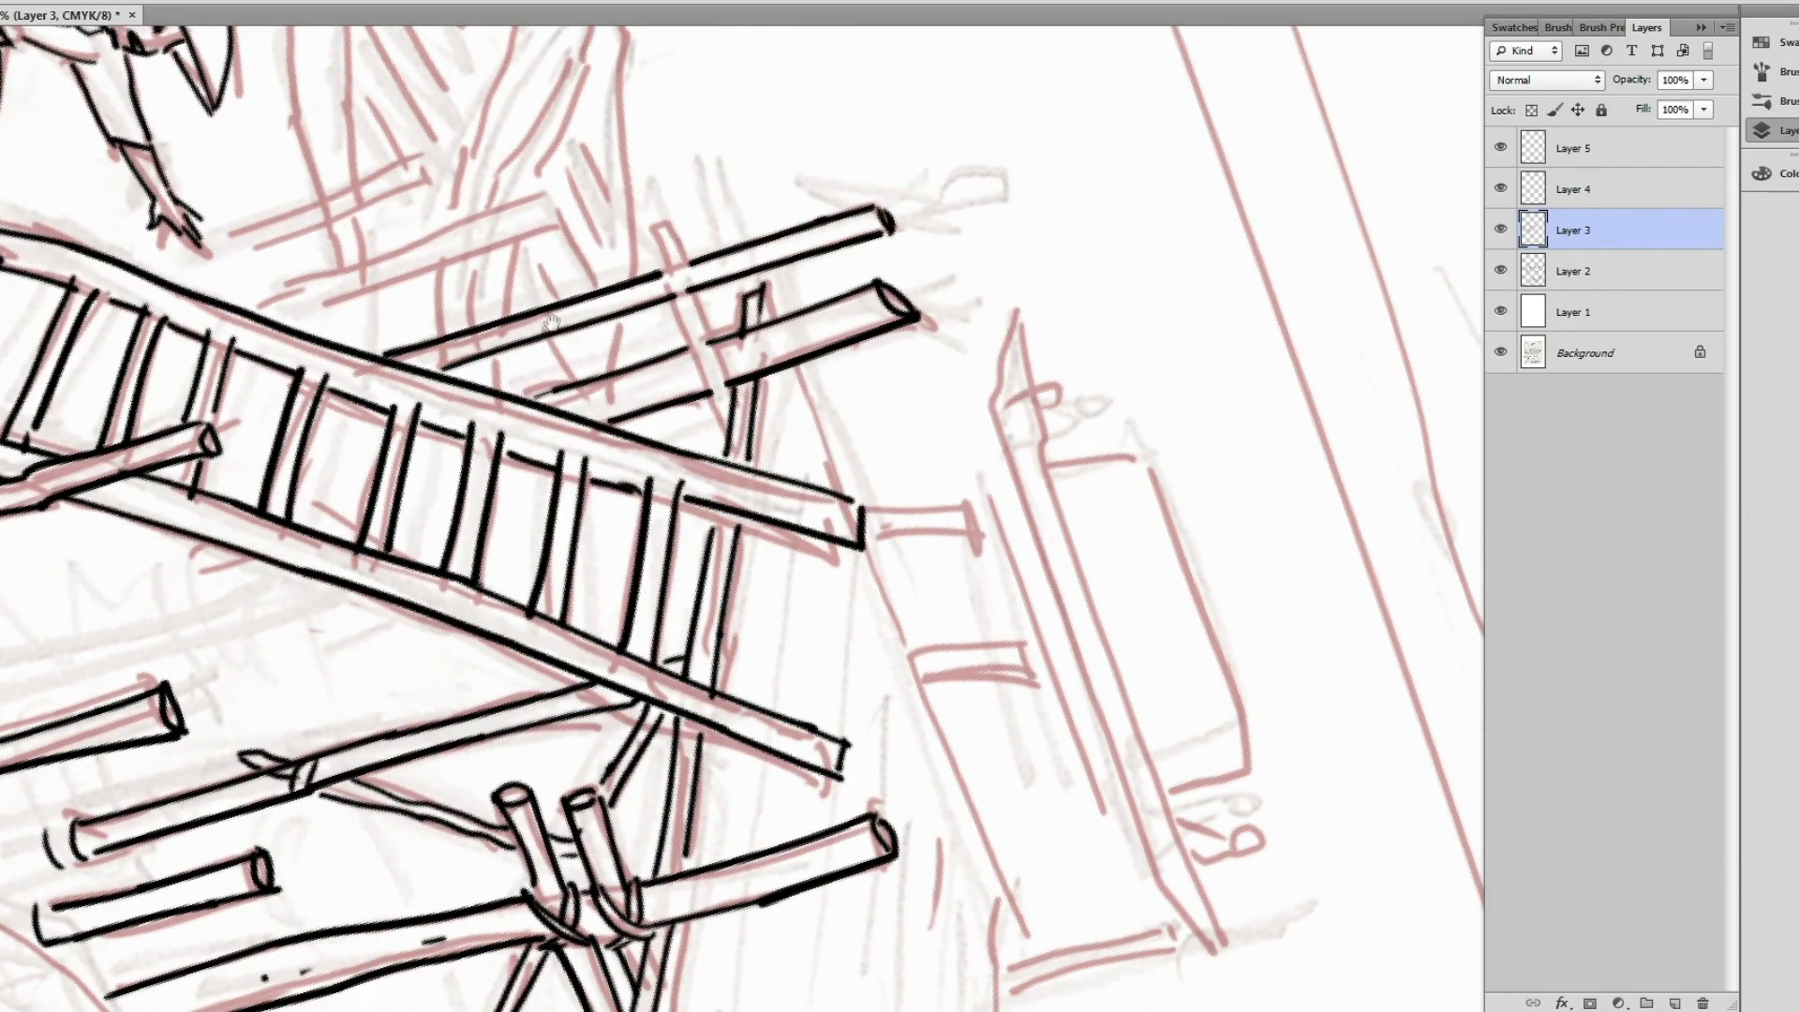
- Ink two short thin posts beside the ladder and the crossbar joining the tall posts behind it
scroll(553, 324, "down", 2)
left_click_drag(430, 506, 731, 407)
mouse_move(402, 422)
left_mouse_down()
mouse_move(623, 354)
mouse_move(844, 655)
mouse_move(797, 357)
left_mouse_up()
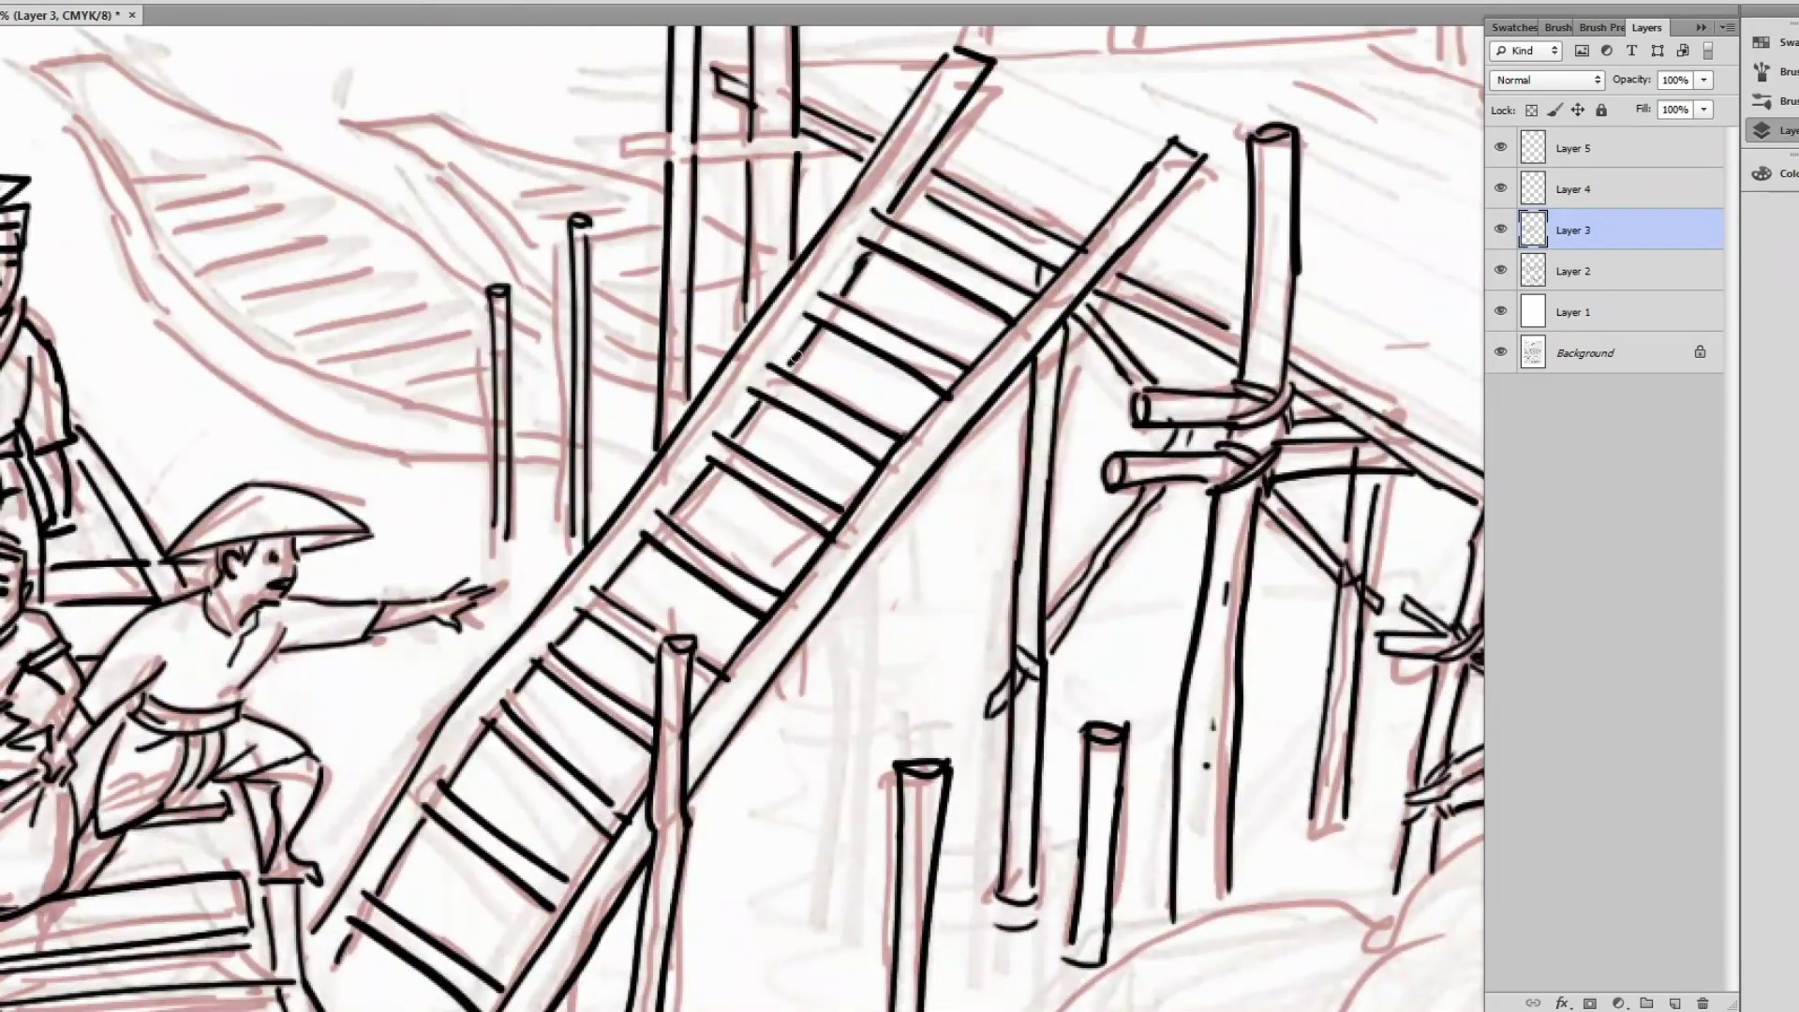
scroll(657, 563, "down", 2)
left_click_drag(683, 323, 880, 301)
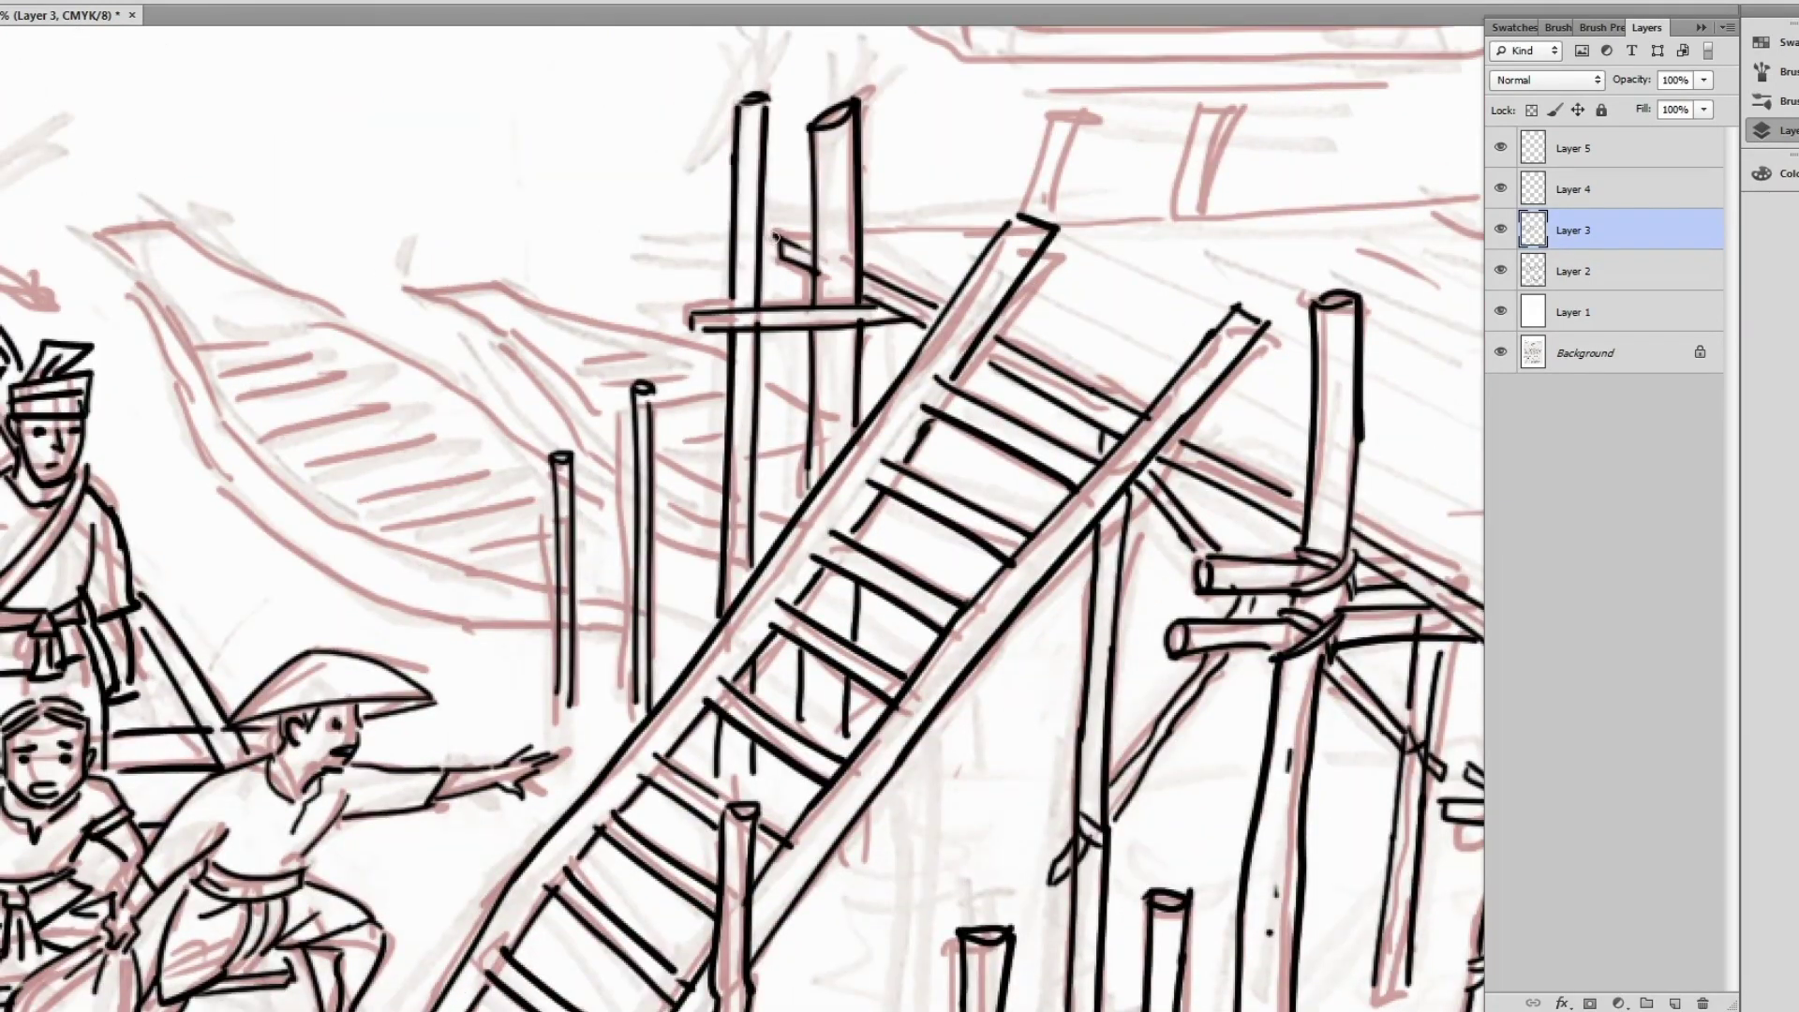
- Ink the dock's far edge from the ladder out past the panel border, with short posts behind it
left_click_drag(773, 242, 1003, 223)
left_click_drag(1004, 223, 562, 262)
scroll(650, 314, "up", 2)
left_click_drag(562, 413, 607, 384)
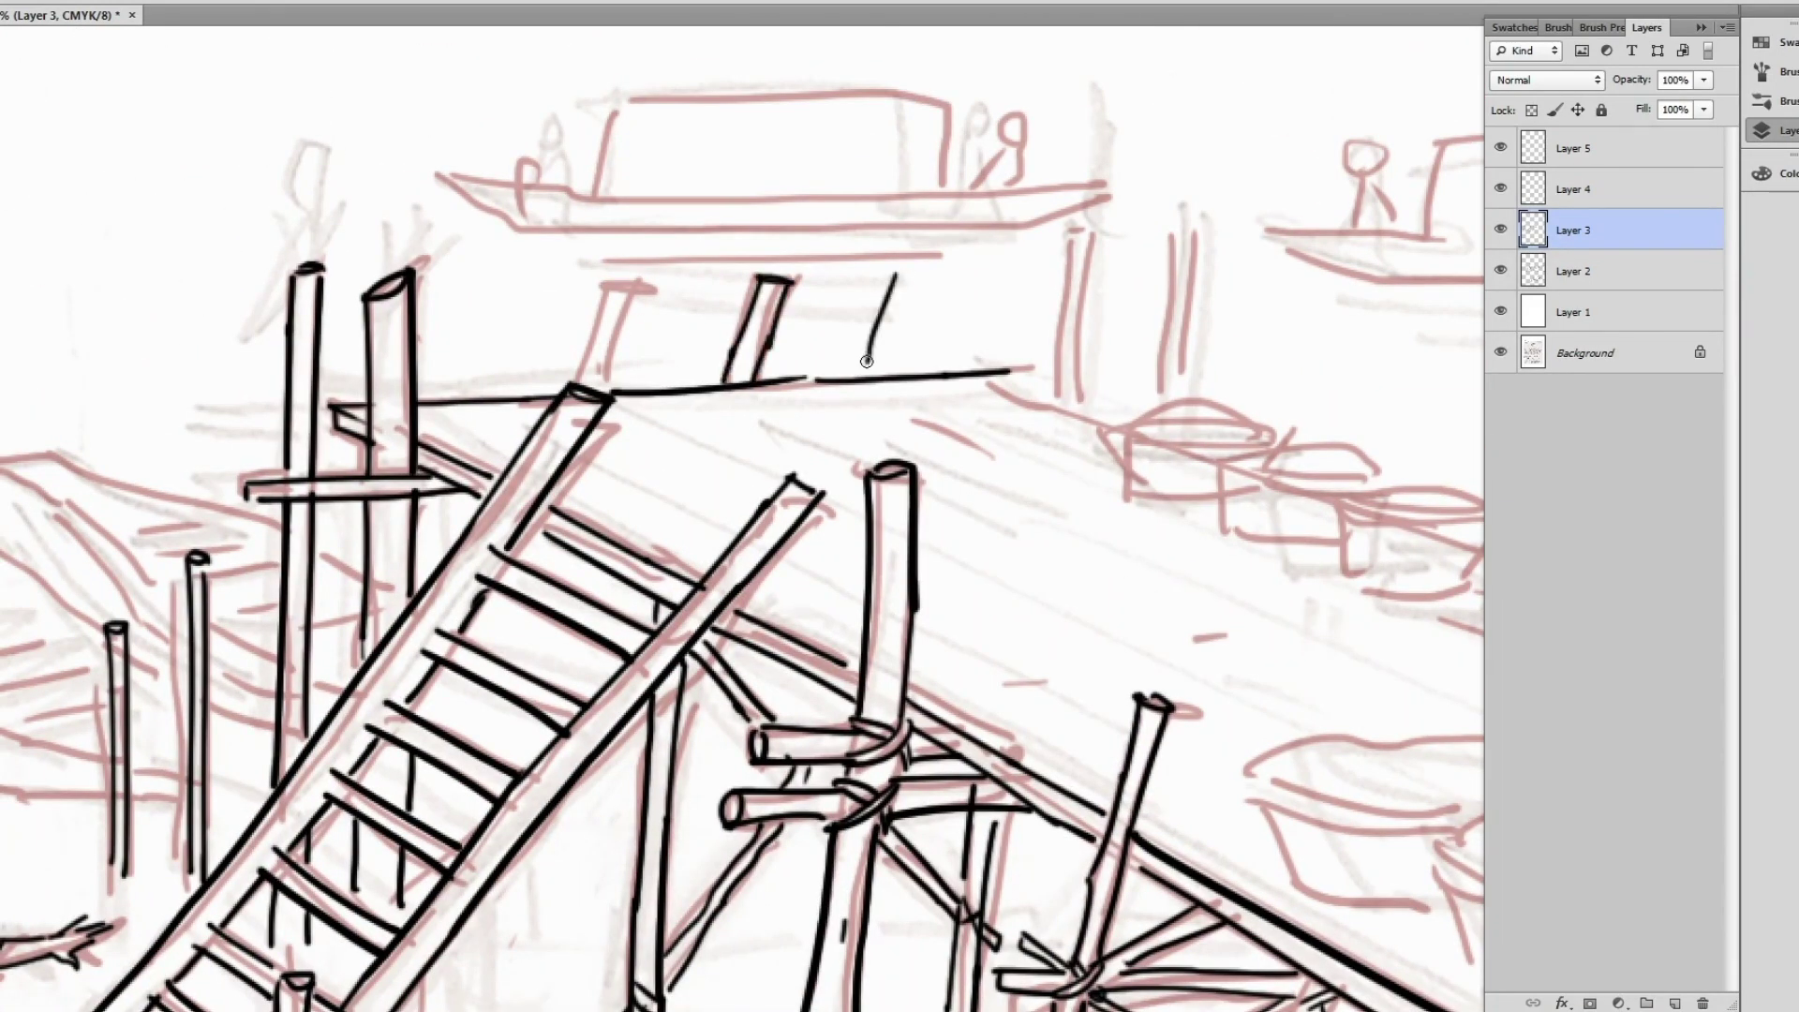
left_click_drag(1085, 401, 656, 562)
scroll(656, 562, "up", 2)
scroll(655, 562, "down", 2)
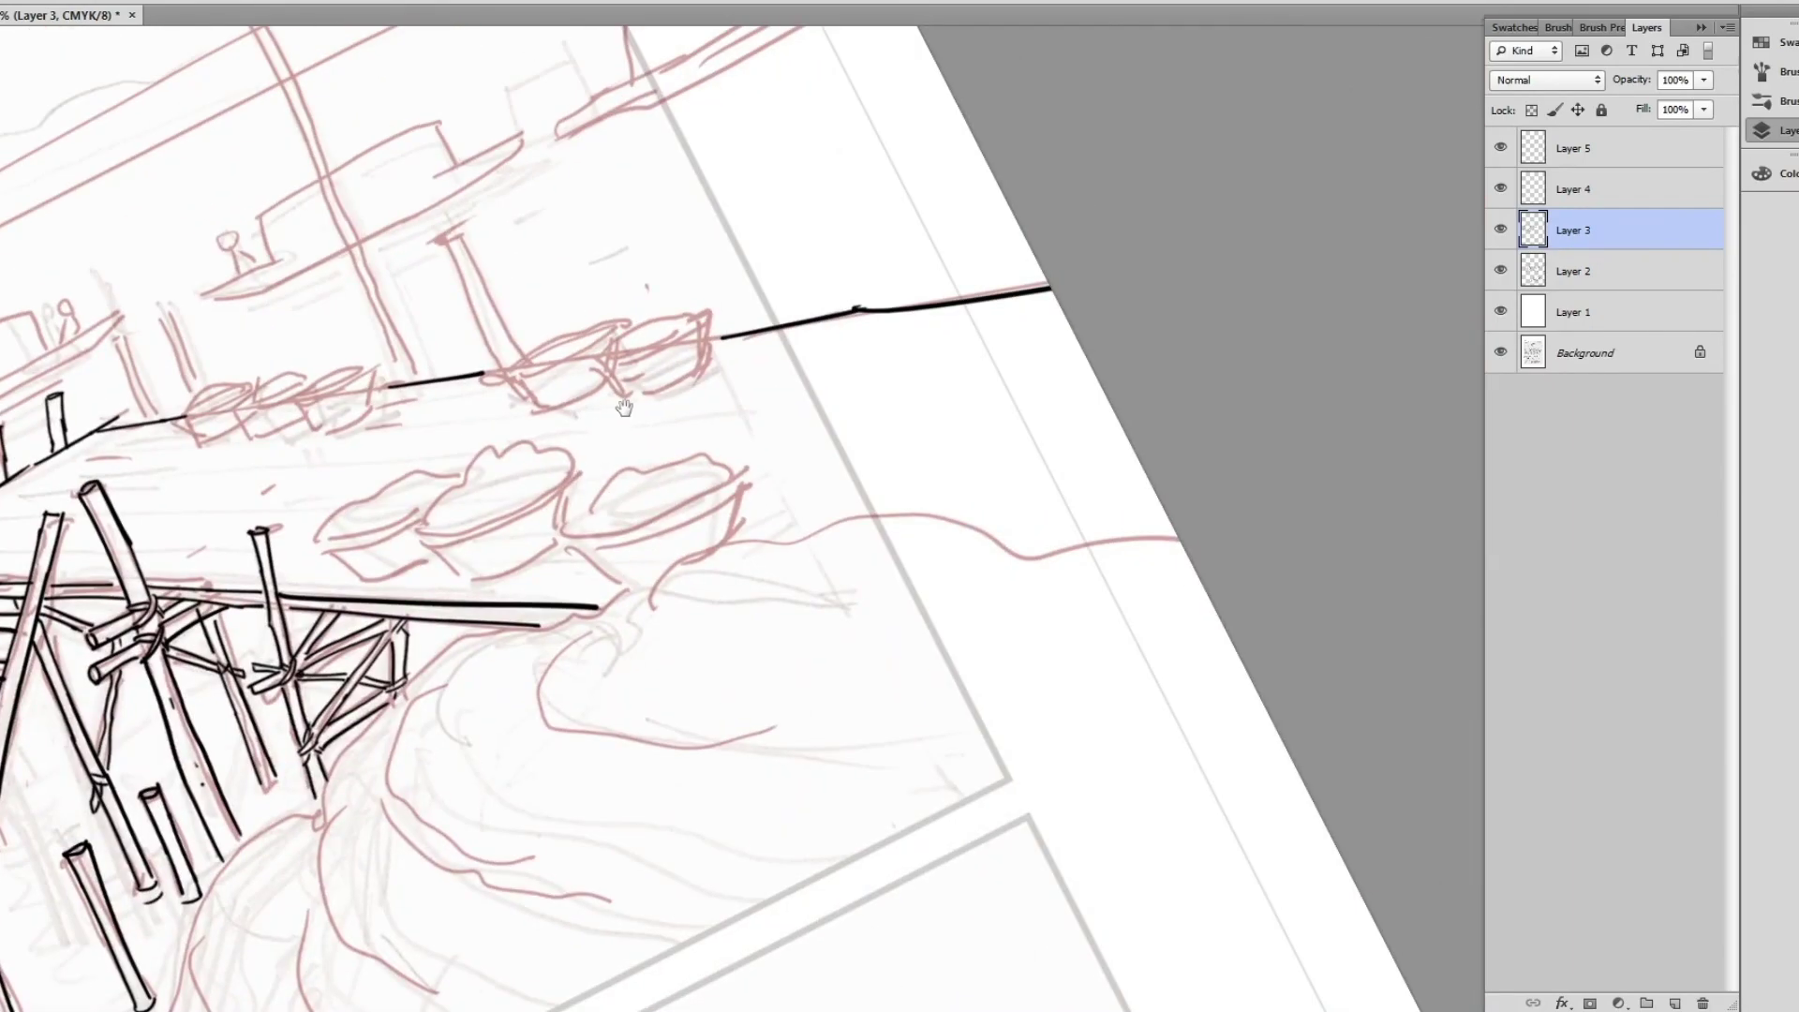
- Ink the remaining post edges behind the ladder and the water ripples around the bases of the posts below the dock
scroll(471, 678, "up", 2)
scroll(471, 678, "down", 2)
scroll(187, 749, "up", 3)
left_click_drag(248, 534, 131, 600)
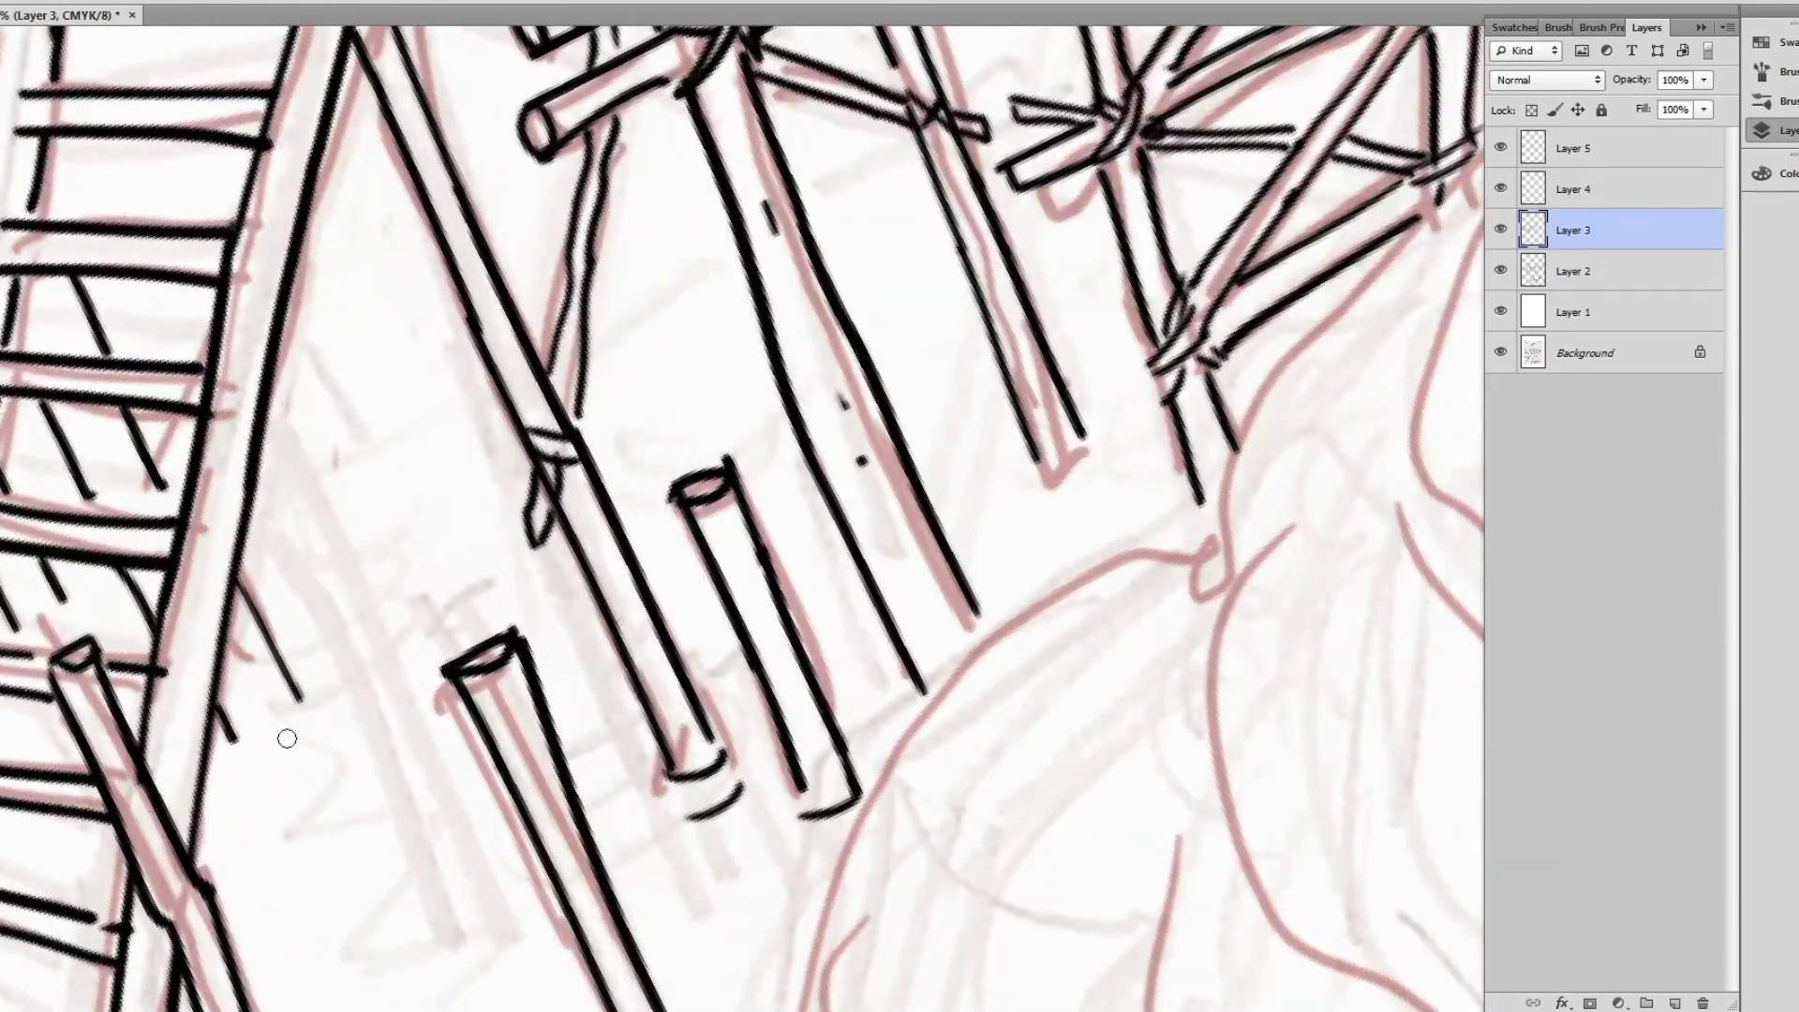
left_click_drag(206, 656, 267, 702)
scroll(656, 562, "down", 2)
left_click_drag(525, 571, 731, 609)
scroll(771, 522, "up", 2)
left_click_drag(600, 529, 796, 619)
left_click_drag(674, 637, 834, 712)
mouse_move(393, 562)
left_mouse_down()
mouse_move(562, 609)
mouse_move(553, 675)
left_mouse_up()
- Ink the middle basket at the dock's near edge, with its curved rim, woven side marks and long upright contents
scroll(488, 586, "up", 1)
scroll(488, 585, "down", 2)
scroll(656, 421, "up", 2)
left_click_drag(468, 436, 761, 338)
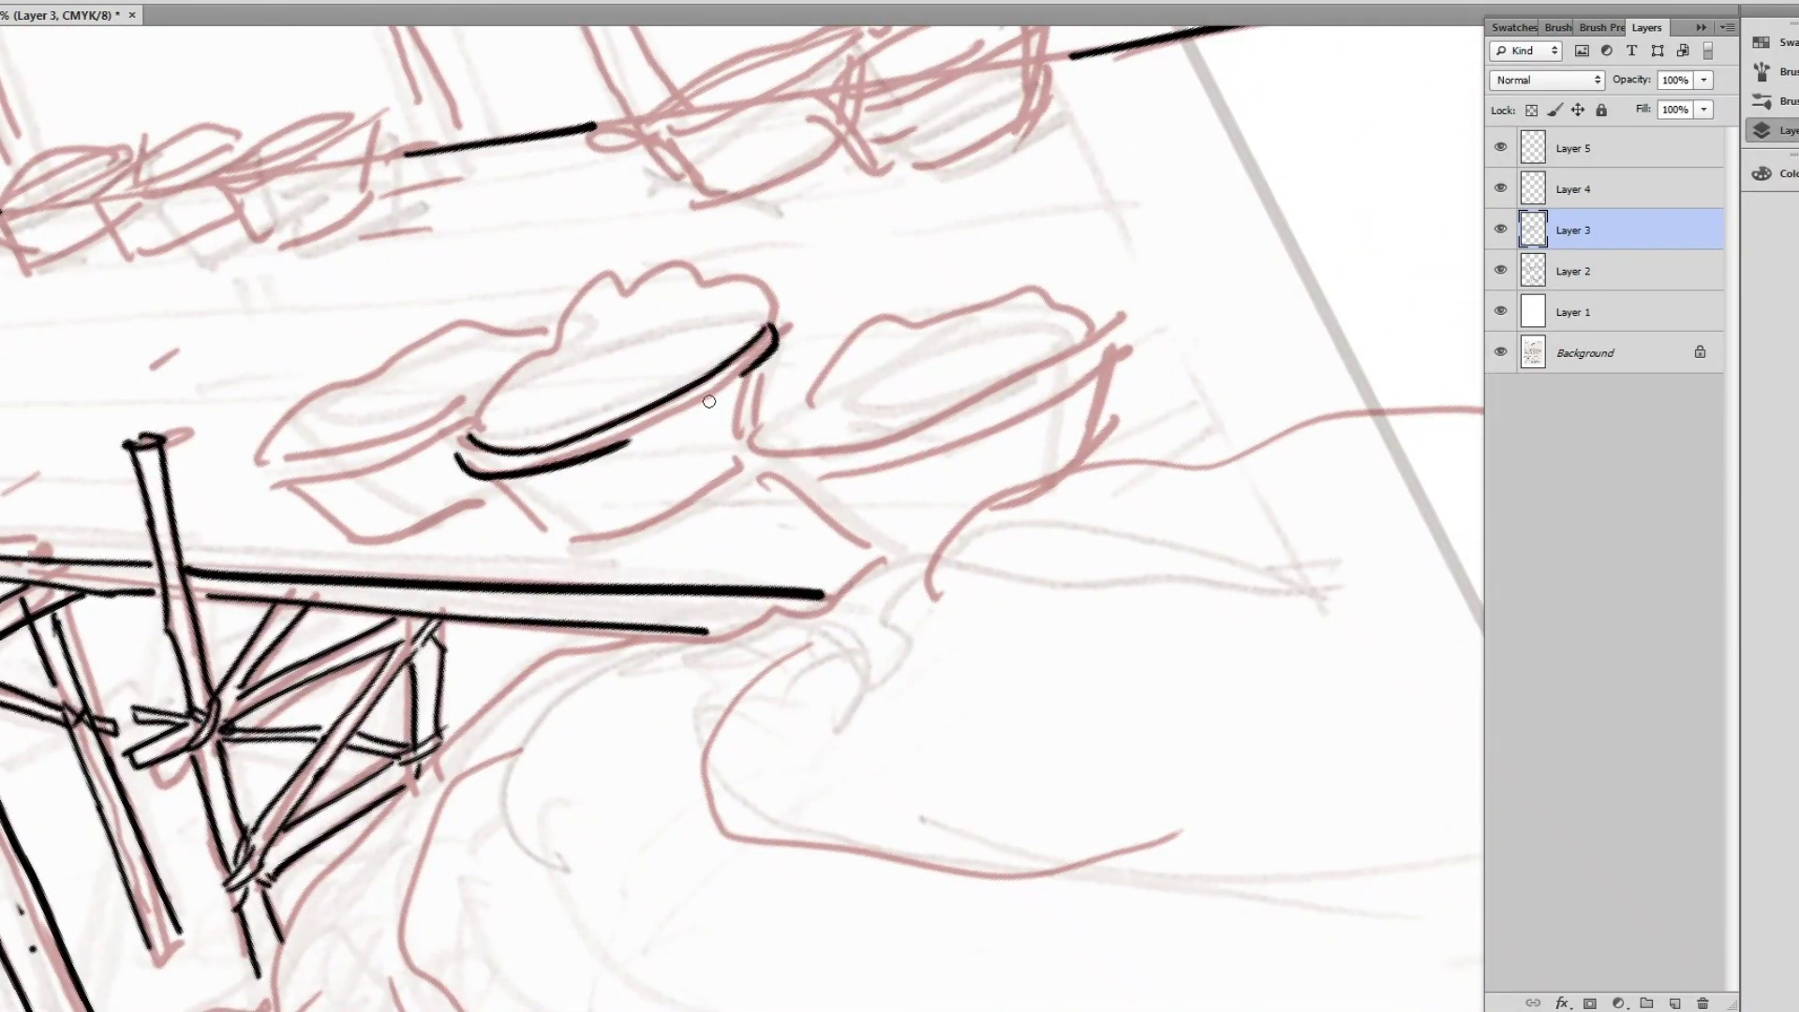
left_click_drag(531, 374, 576, 302)
left_click_drag(570, 416, 626, 271)
left_click_drag(626, 385, 667, 265)
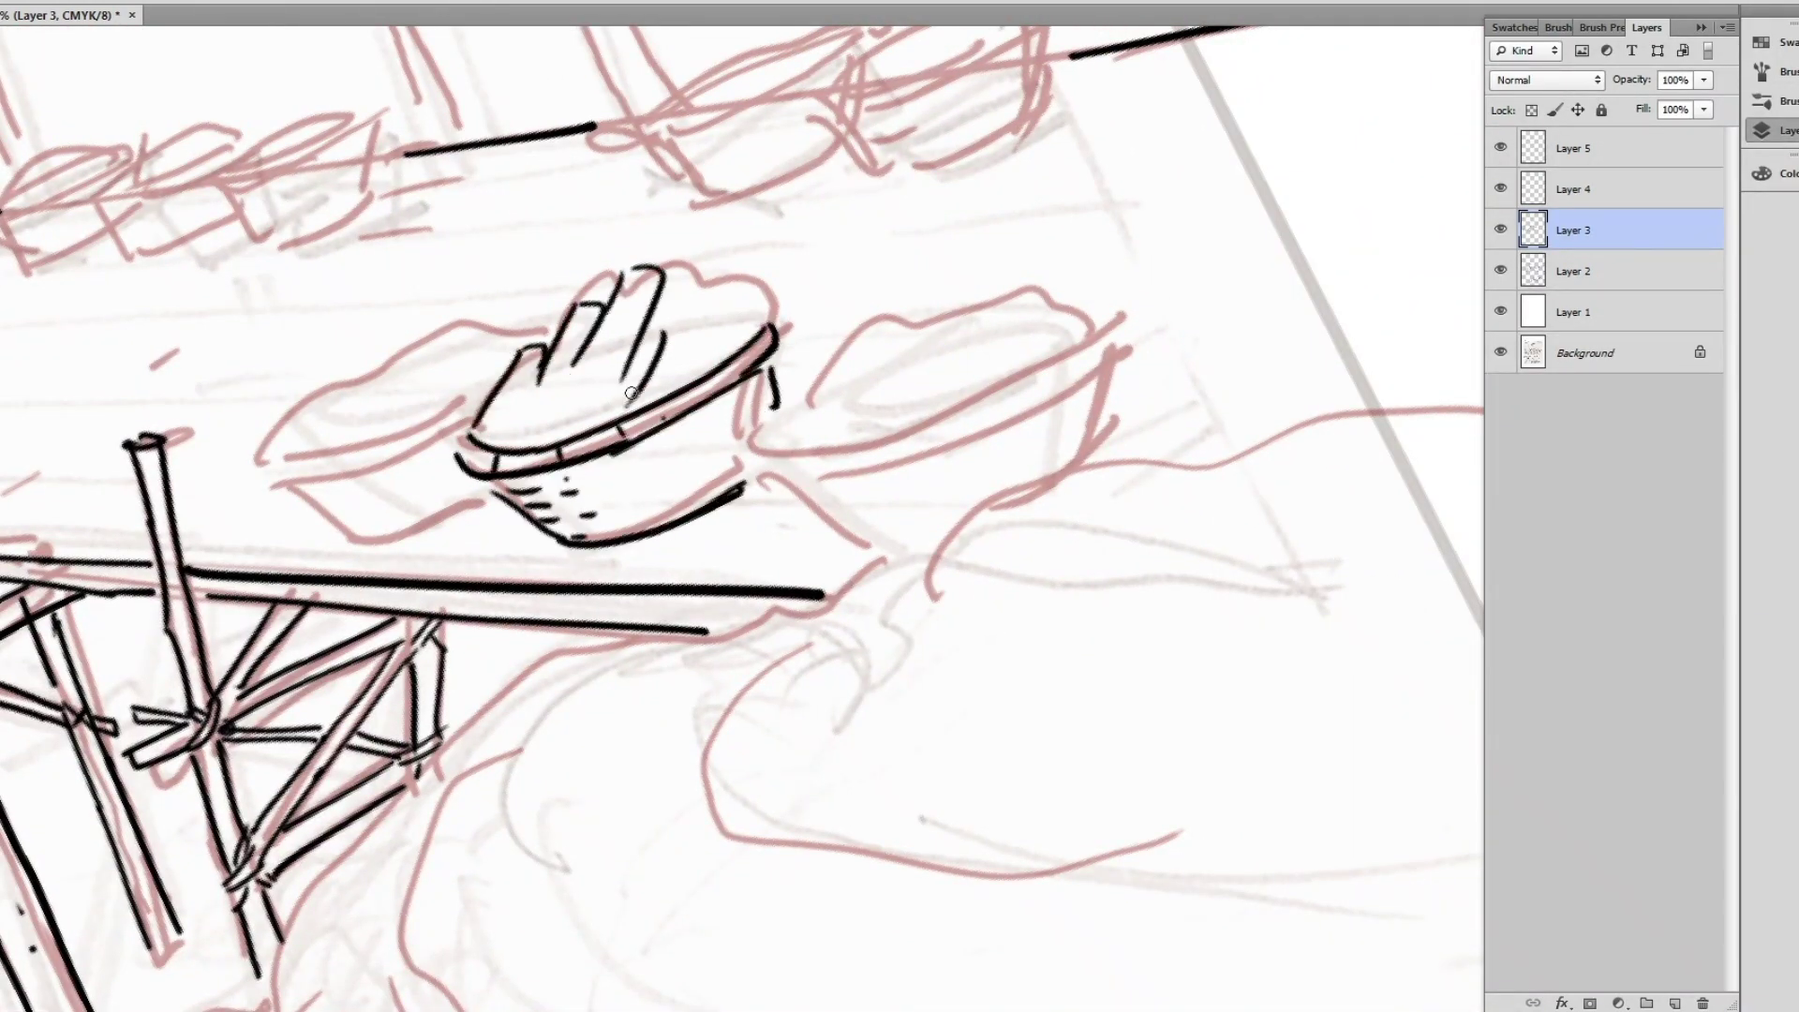
left_click_drag(566, 429, 611, 349)
left_click_drag(663, 347, 689, 286)
left_click_drag(677, 385, 757, 312)
- Ink the large basket nearest the bank, with its double rim, tapered sides and bumpy heap of contents
left_click_drag(847, 457, 1129, 311)
left_click_drag(1082, 302, 1131, 316)
mouse_move(813, 375)
left_mouse_down()
mouse_move(780, 401)
mouse_move(961, 450)
mouse_move(1133, 332)
left_mouse_up()
left_click_drag(1135, 351, 1125, 459)
left_click_drag(772, 485, 834, 548)
left_click_drag(833, 356, 1007, 293)
left_click_drag(1021, 358, 1104, 298)
left_click_drag(1076, 358, 1150, 290)
left_click_drag(1131, 401, 1096, 438)
- Ink the third basket of the near row, filling it with overlapping round fruit
left_click_drag(899, 487, 1122, 473)
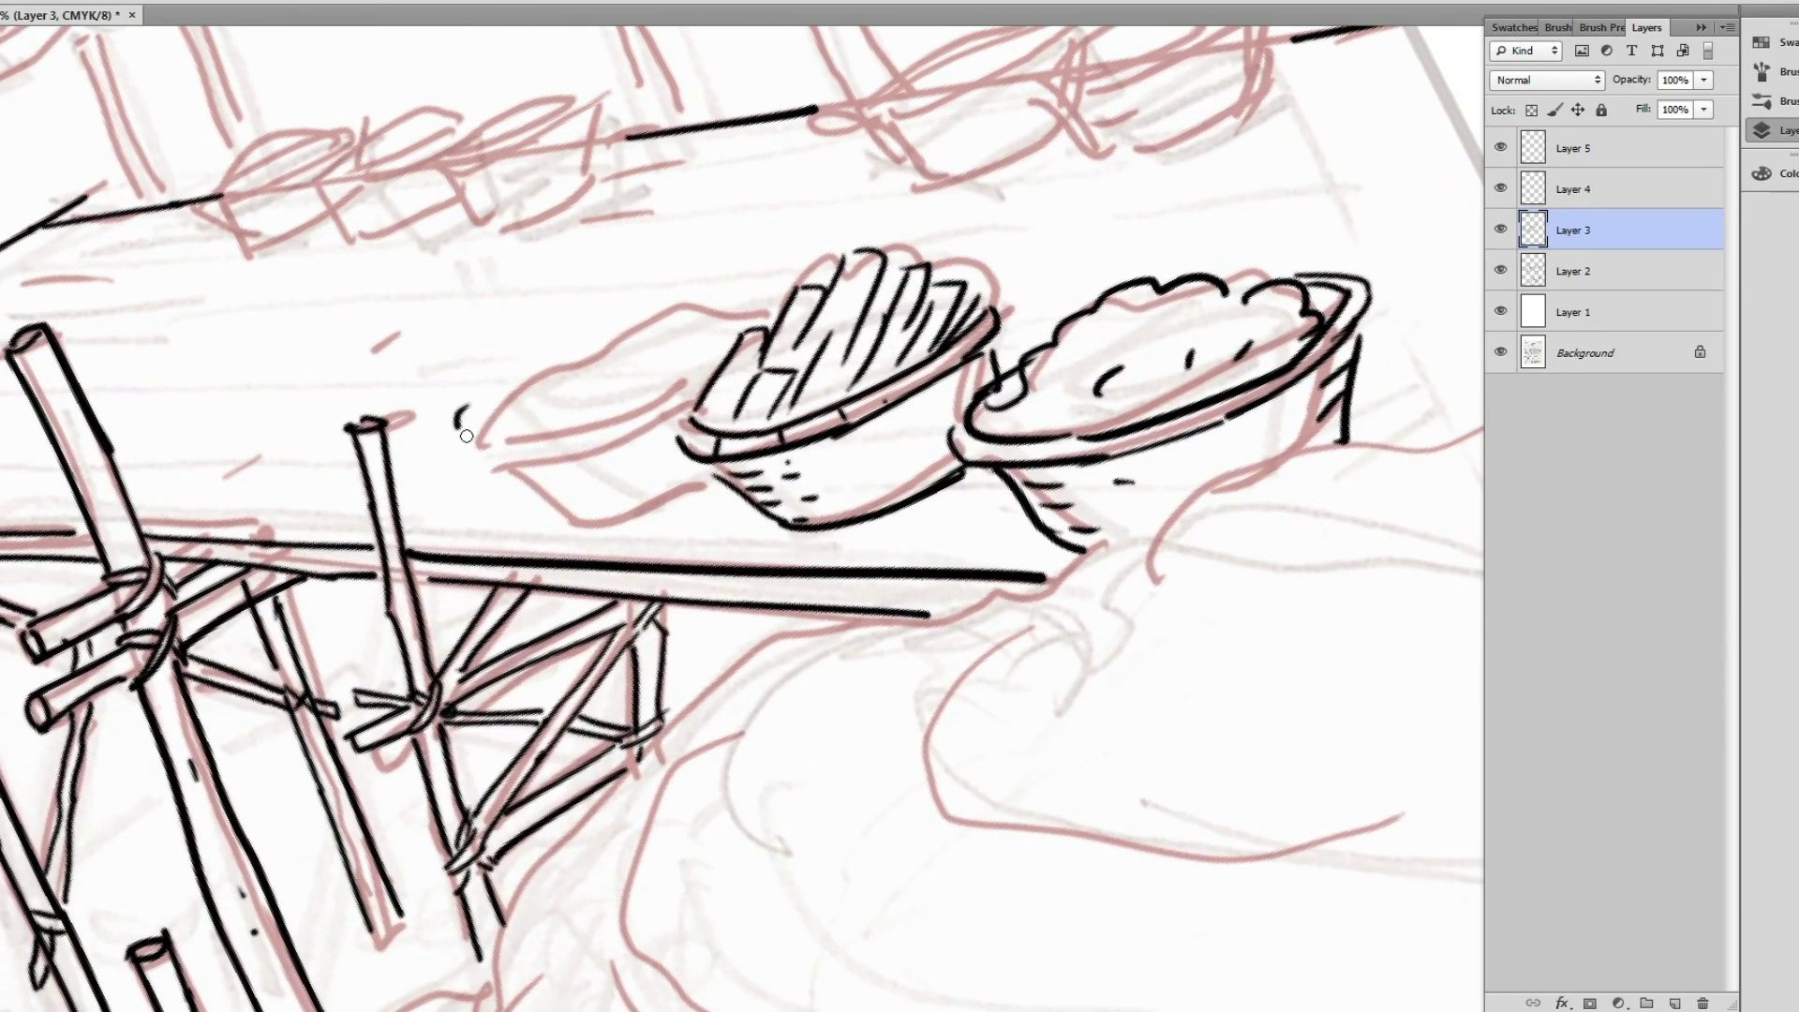
left_click_drag(445, 404, 702, 385)
left_click_drag(463, 464, 539, 516)
left_click_drag(586, 375, 694, 328)
- Ink the basket with spiky pointed contents at the dock's far edge beside the panel border
mouse_move(445, 394)
left_mouse_down()
mouse_move(736, 314)
mouse_move(427, 585)
left_mouse_up()
left_click_drag(702, 356, 951, 271)
left_click_drag(983, 244, 965, 352)
mouse_move(721, 365)
left_mouse_down()
mouse_move(787, 422)
mouse_move(969, 360)
left_mouse_up()
left_click_drag(712, 345, 986, 232)
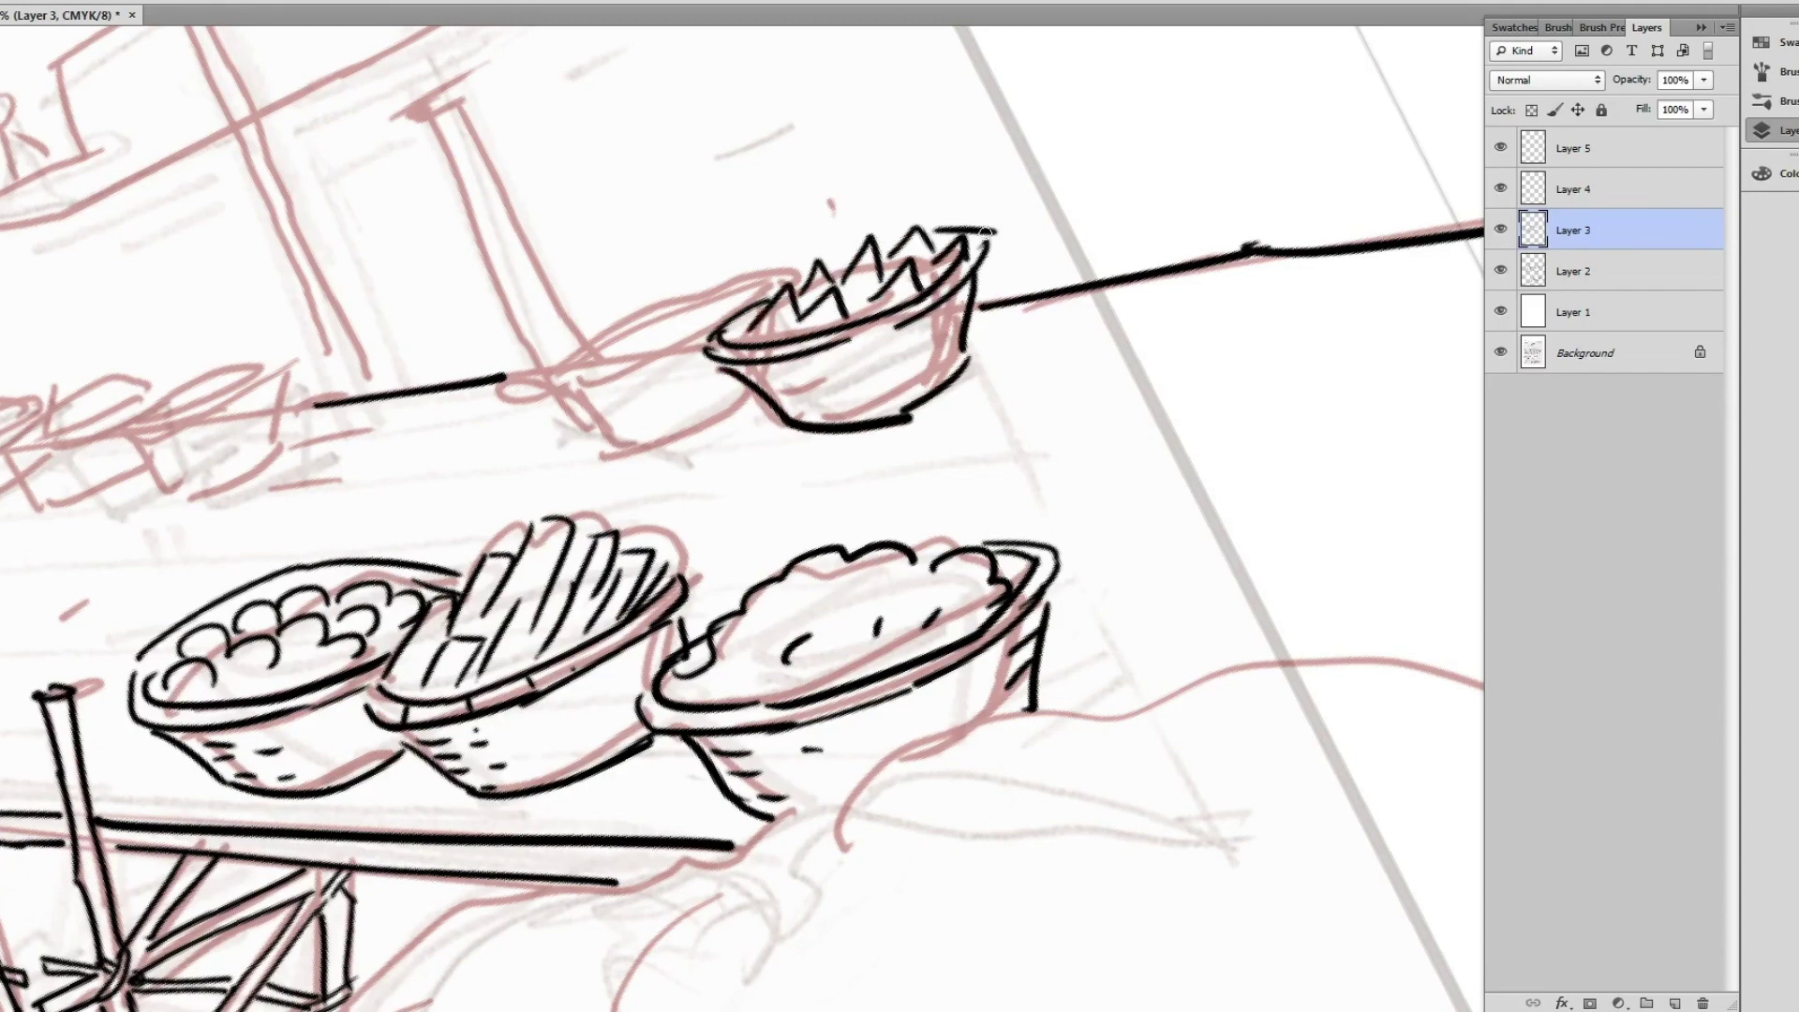
- Ink the overlapping basket beside the spiky one, with rounded contents and short weave marks
left_click_drag(519, 330, 711, 335)
left_click_drag(548, 319, 762, 219)
left_click_drag(518, 342, 778, 405)
- Ink the row of three small heaped baskets along the dock's far edge
left_click_drag(283, 429, 667, 363)
left_click_drag(503, 367, 669, 299)
left_click_drag(519, 356, 603, 290)
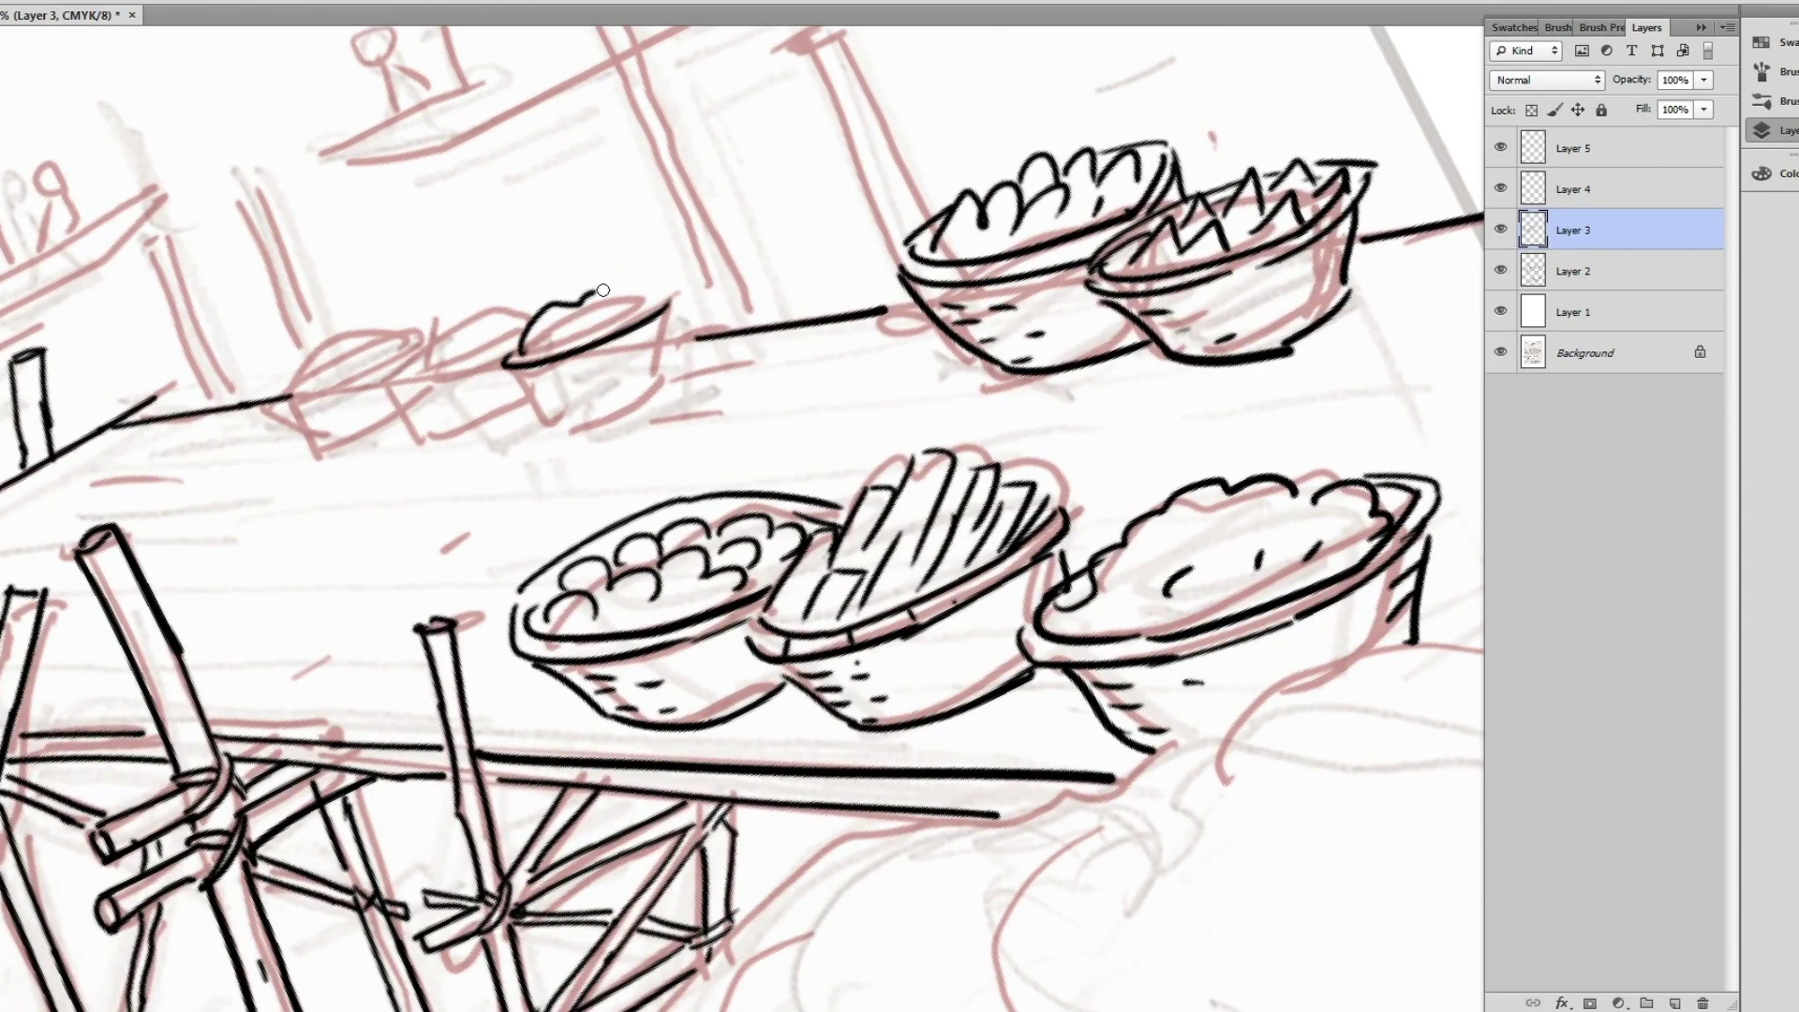
left_click_drag(558, 422, 690, 344)
left_click_drag(372, 377, 499, 368)
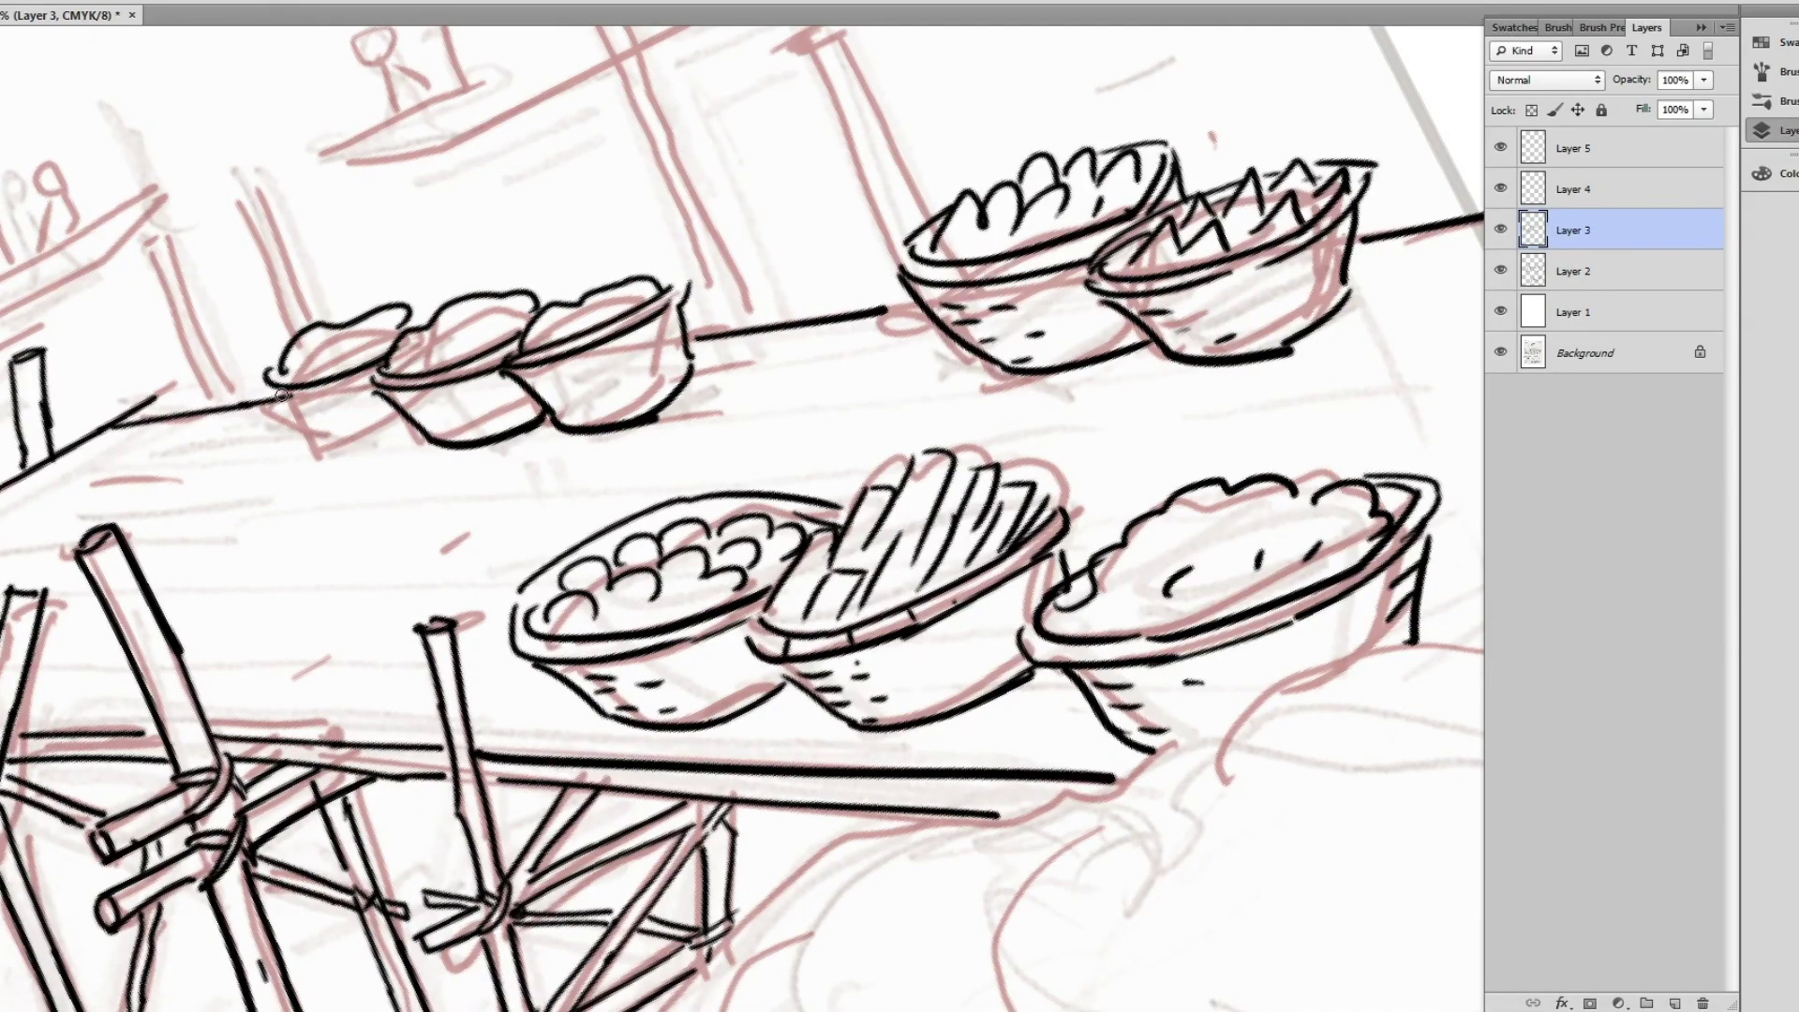
- Ink short broken plank lines across the dock's surface between the baskets
left_click_drag(915, 310, 433, 392)
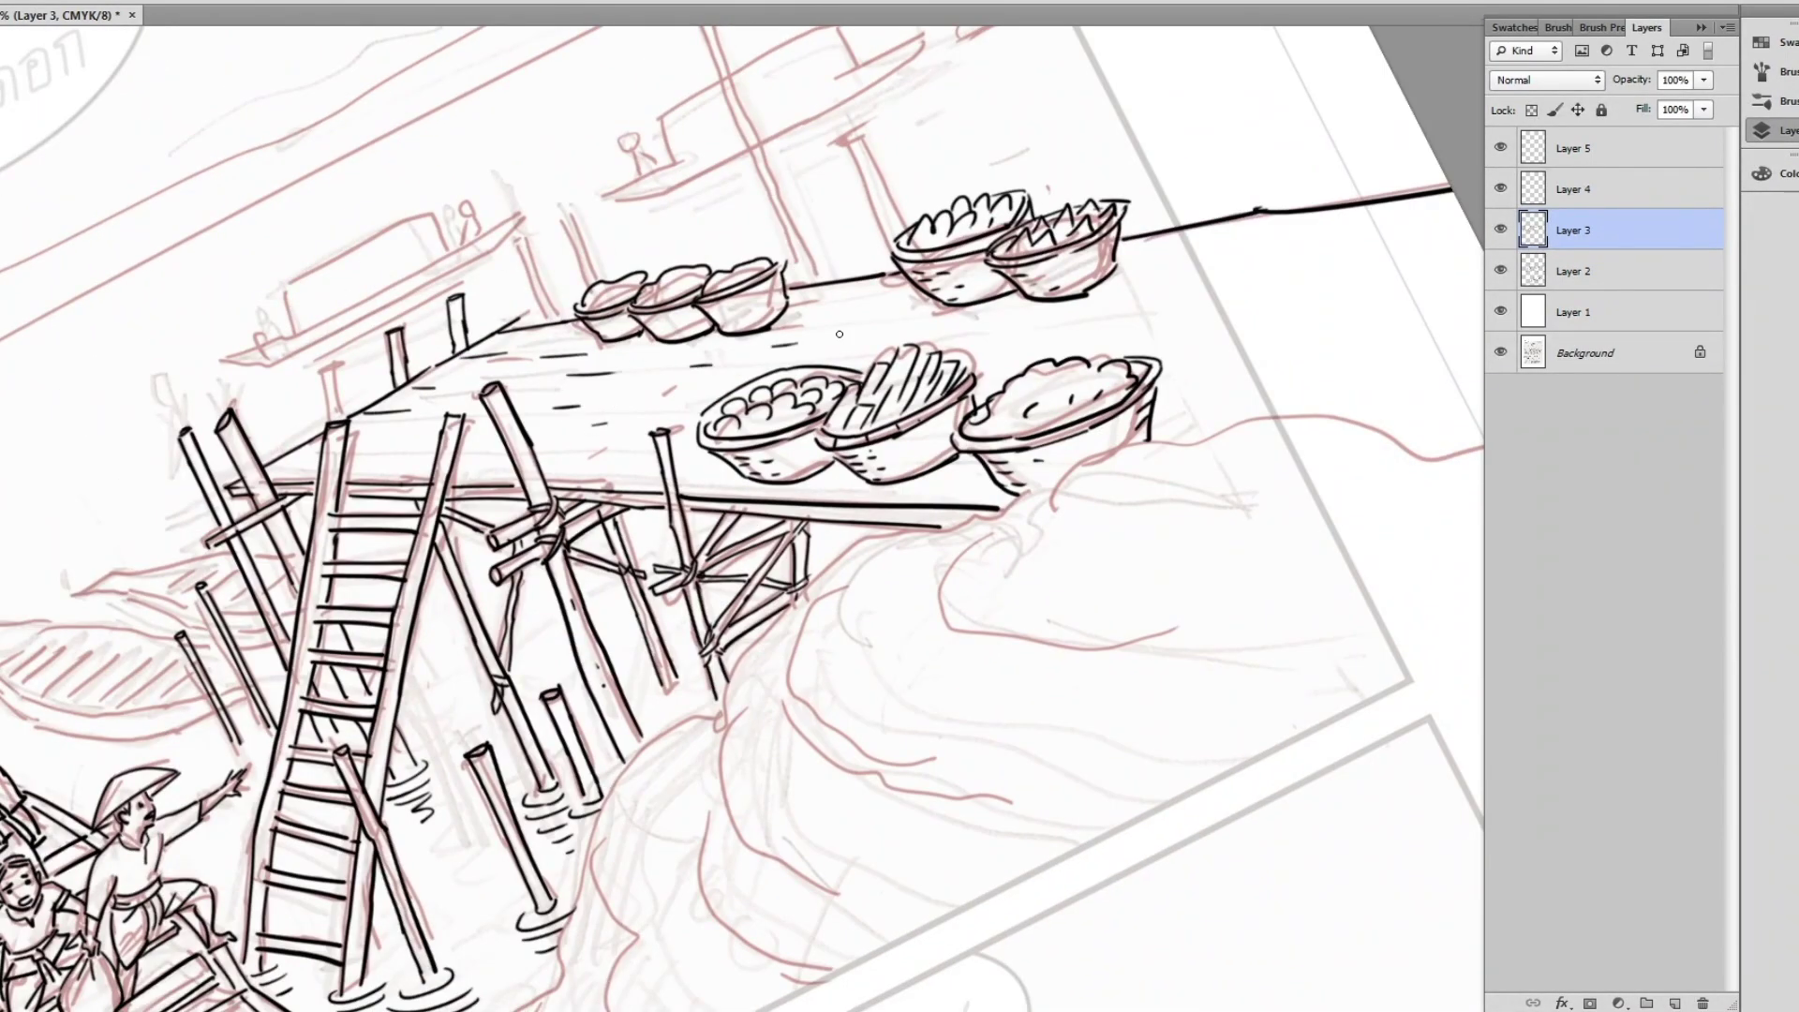
left_click_drag(840, 298, 891, 287)
left_click_drag(1119, 306, 1189, 293)
- Ink the tall pole and the shorter posts standing behind the dock's far edge
scroll(1016, 310, "right", 3)
mouse_move(1094, 382)
left_mouse_down()
mouse_move(1076, 221)
mouse_move(843, 281)
left_mouse_up()
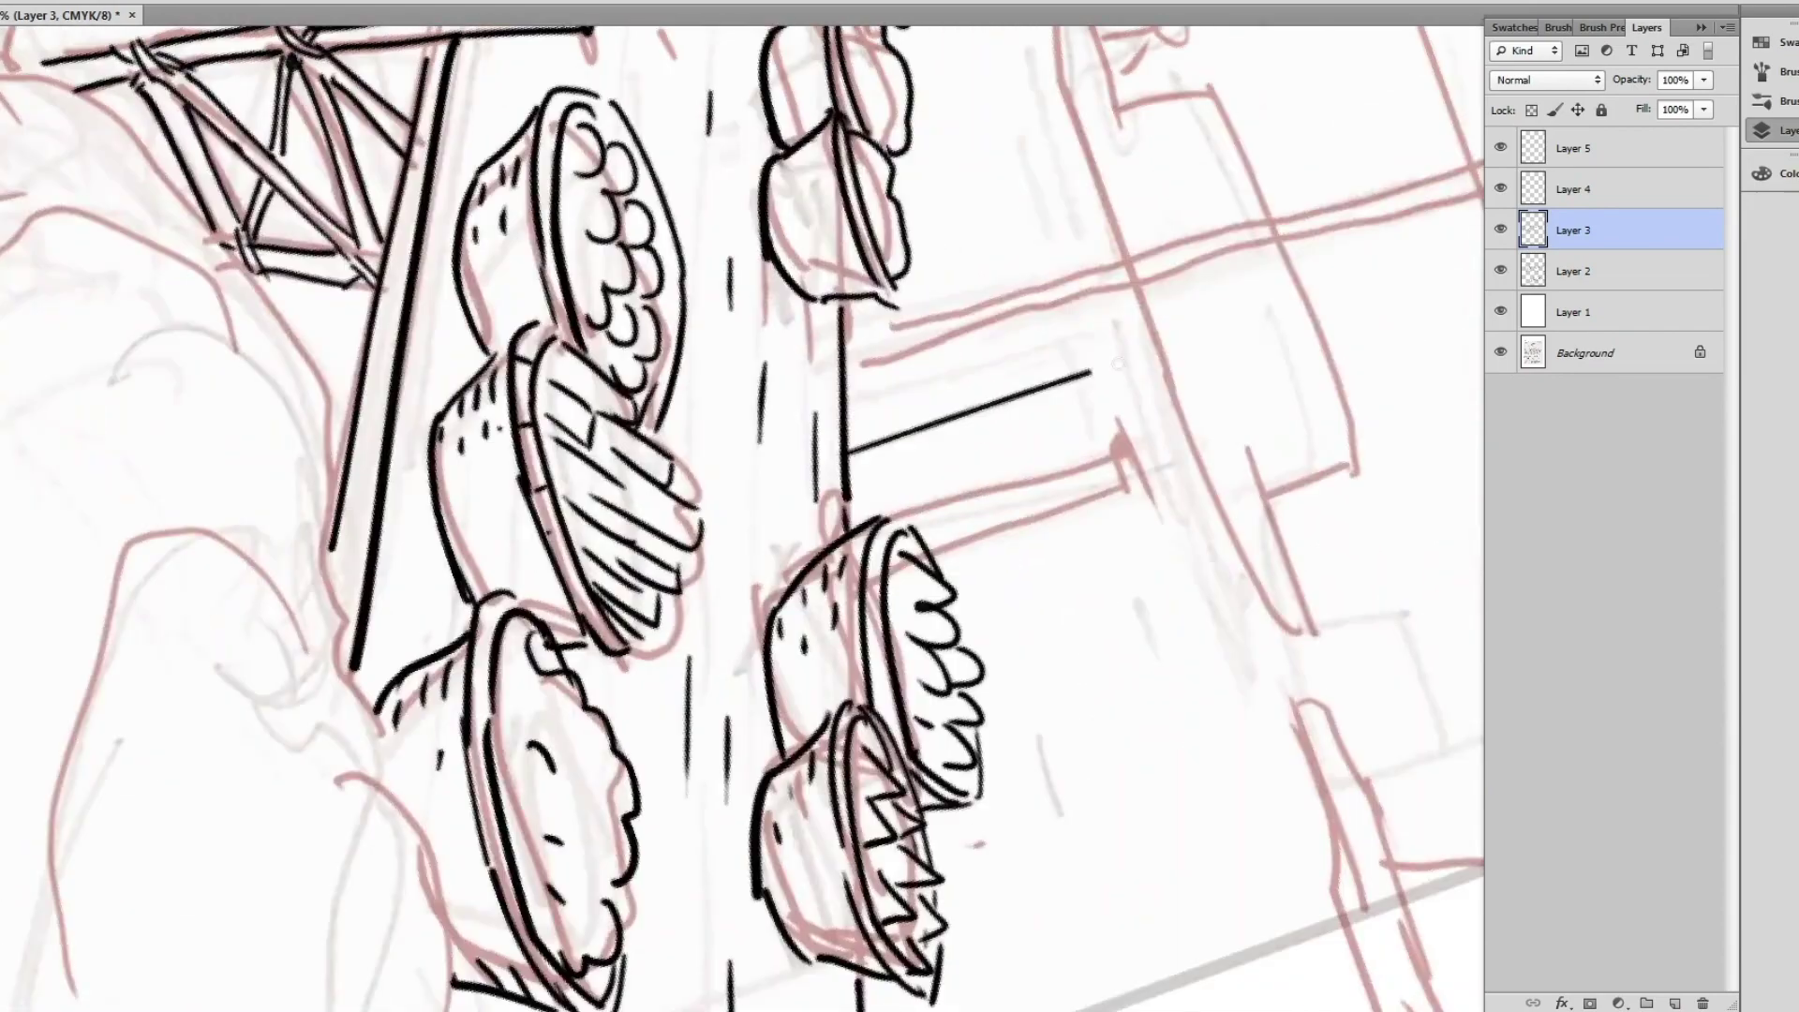
scroll(595, 534, "up", 3)
left_click_drag(427, 530, 1331, 251)
mouse_move(422, 506)
left_mouse_down()
mouse_move(1207, 268)
mouse_move(609, 393)
mouse_move(744, 356)
left_mouse_up()
left_click_drag(618, 384, 626, 378)
scroll(749, 385, "down", 2)
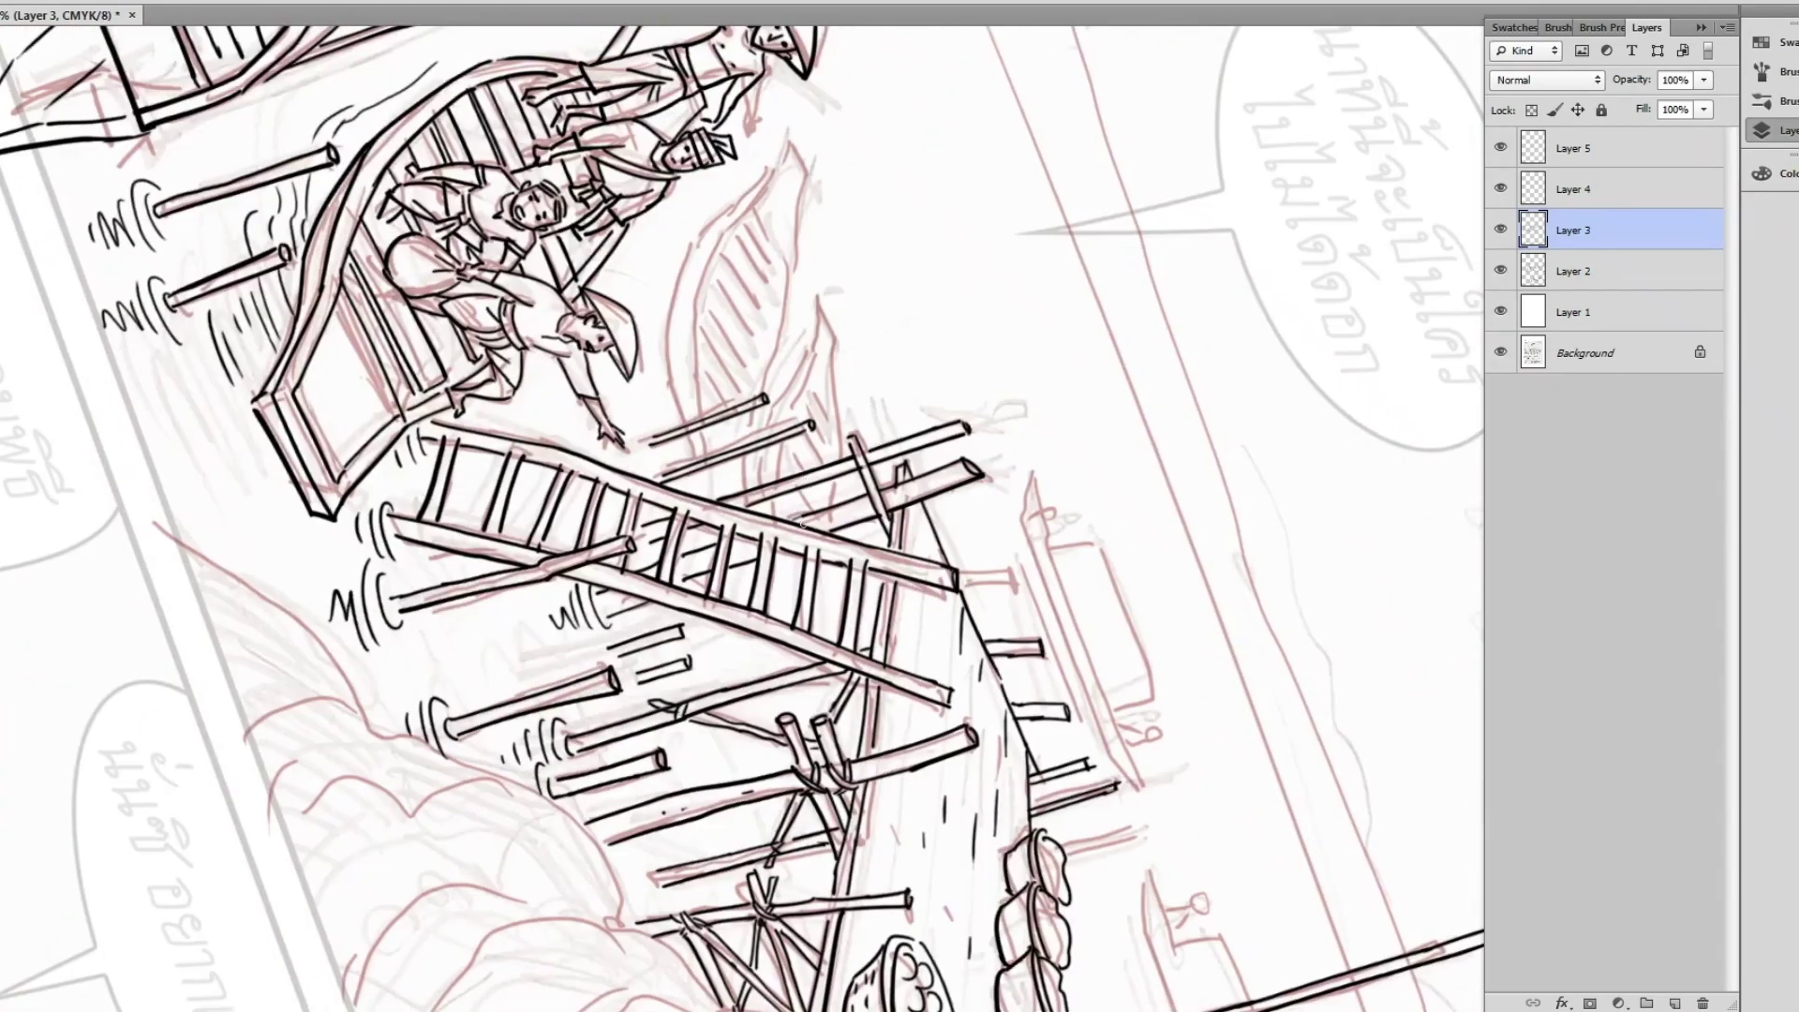
- Ink the lower riverbank's rough edge below the dock and its wavy contour lines running down to the panel border
left_click_drag(749, 385, 555, 769)
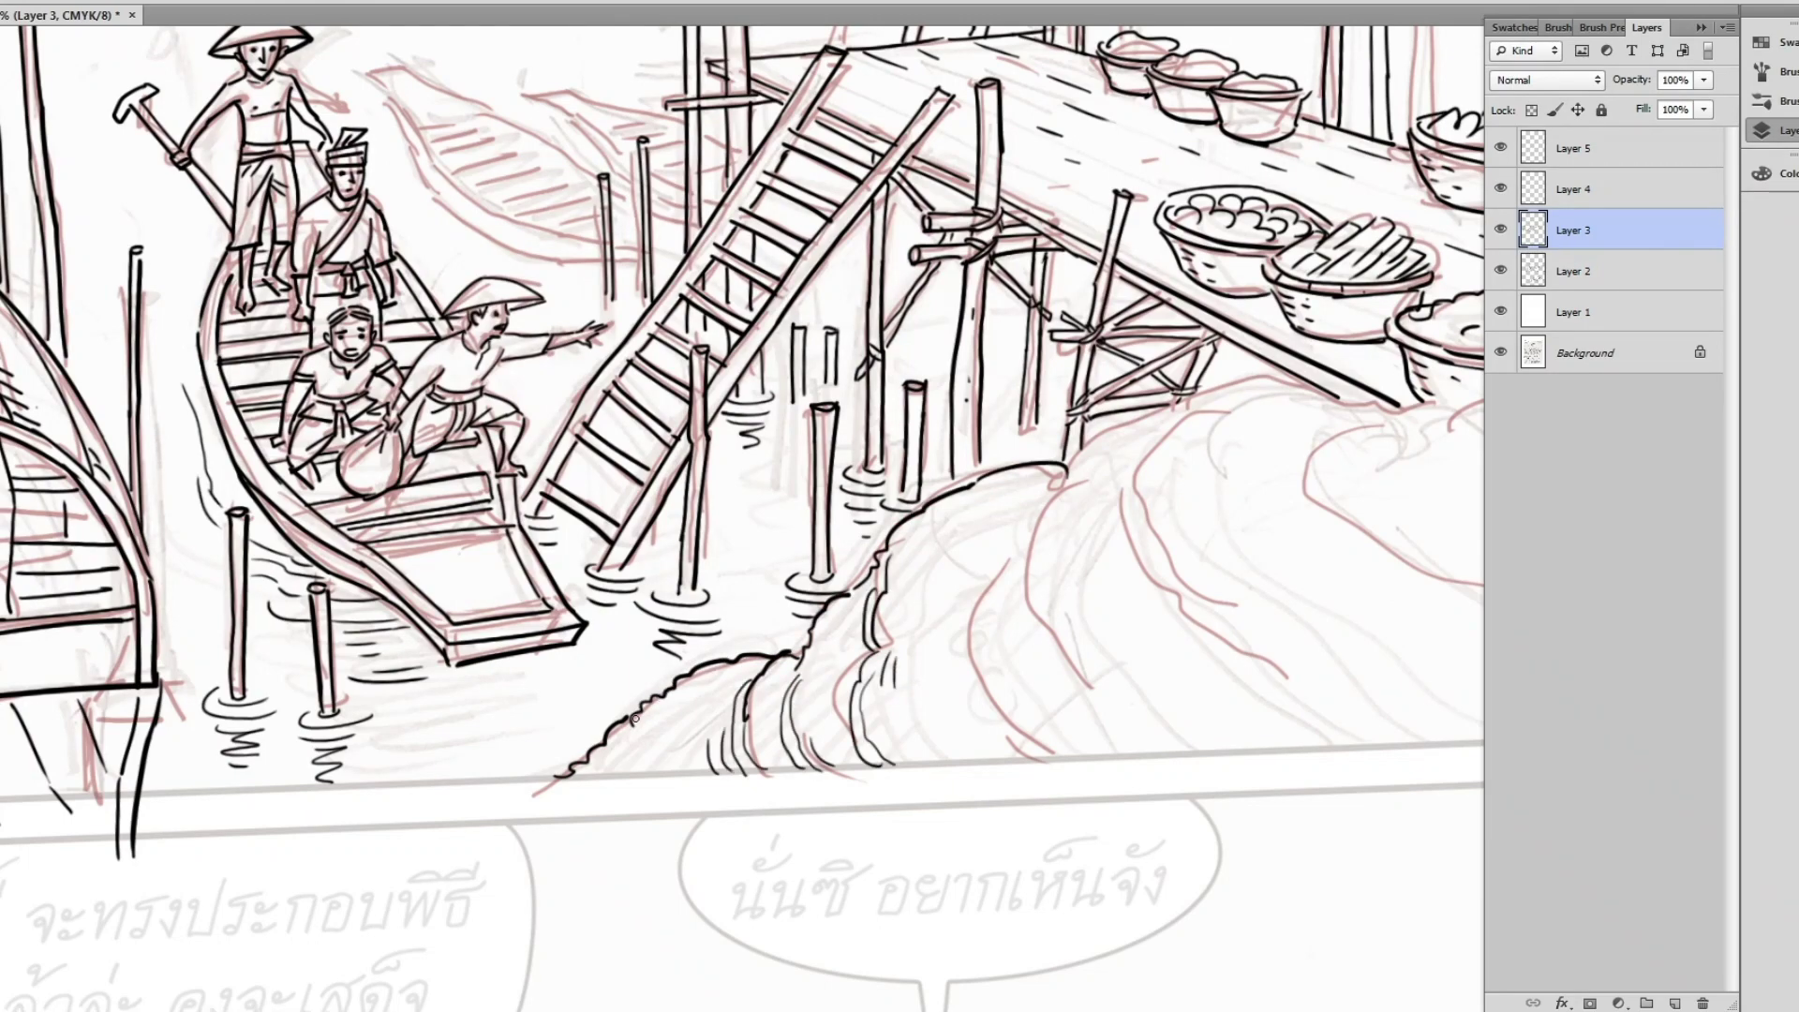
left_click_drag(634, 718, 969, 421)
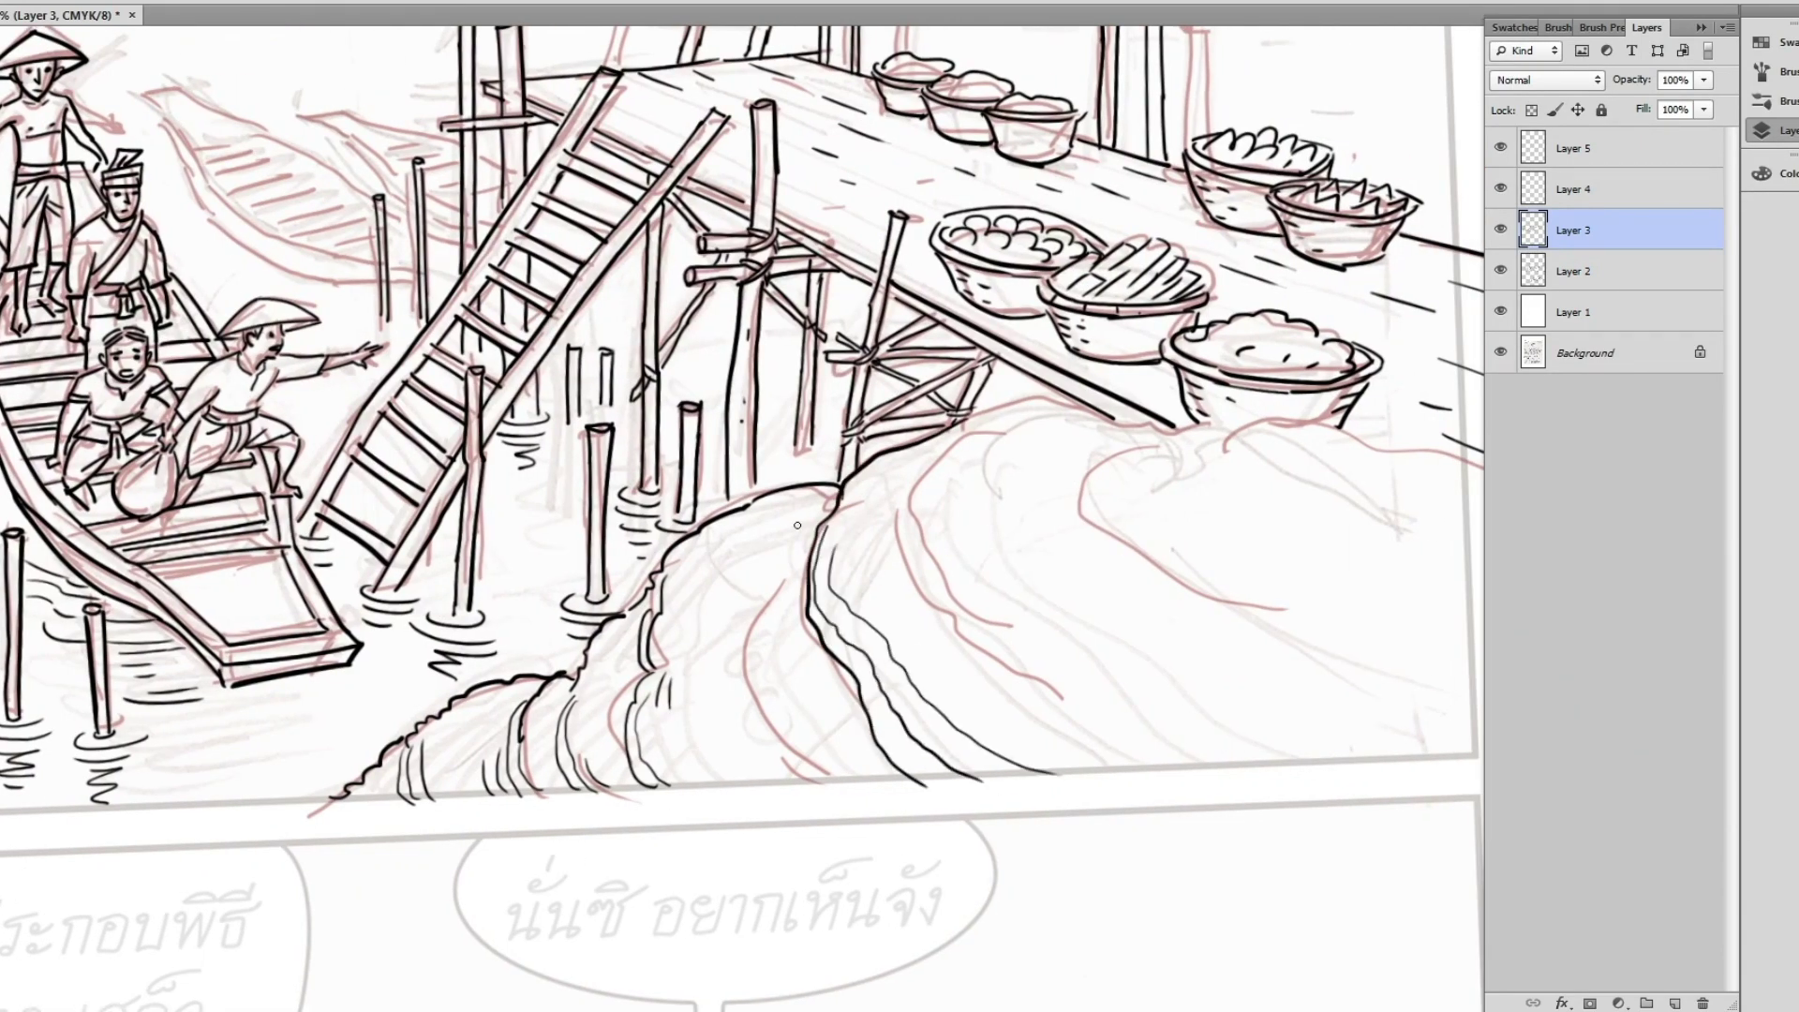
left_click_drag(769, 777, 471, 783)
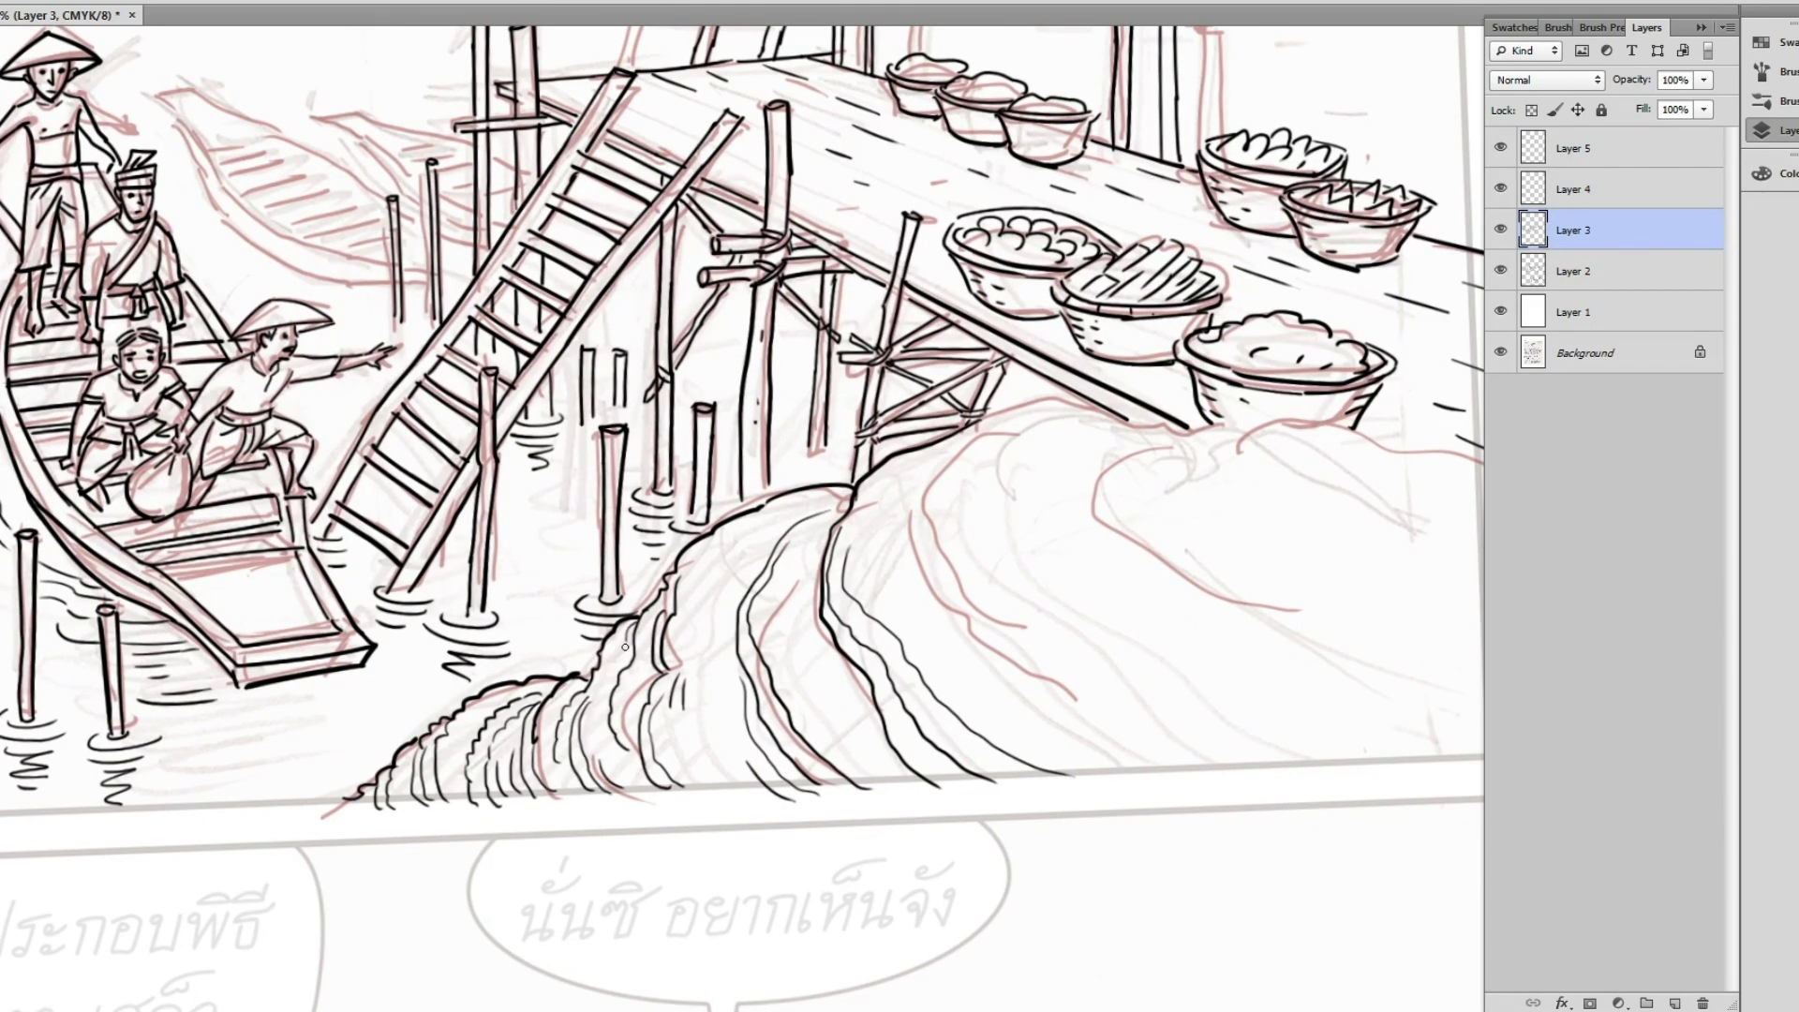
mouse_move(695, 783)
left_mouse_down()
mouse_move(506, 886)
mouse_move(768, 562)
mouse_move(689, 529)
left_mouse_up()
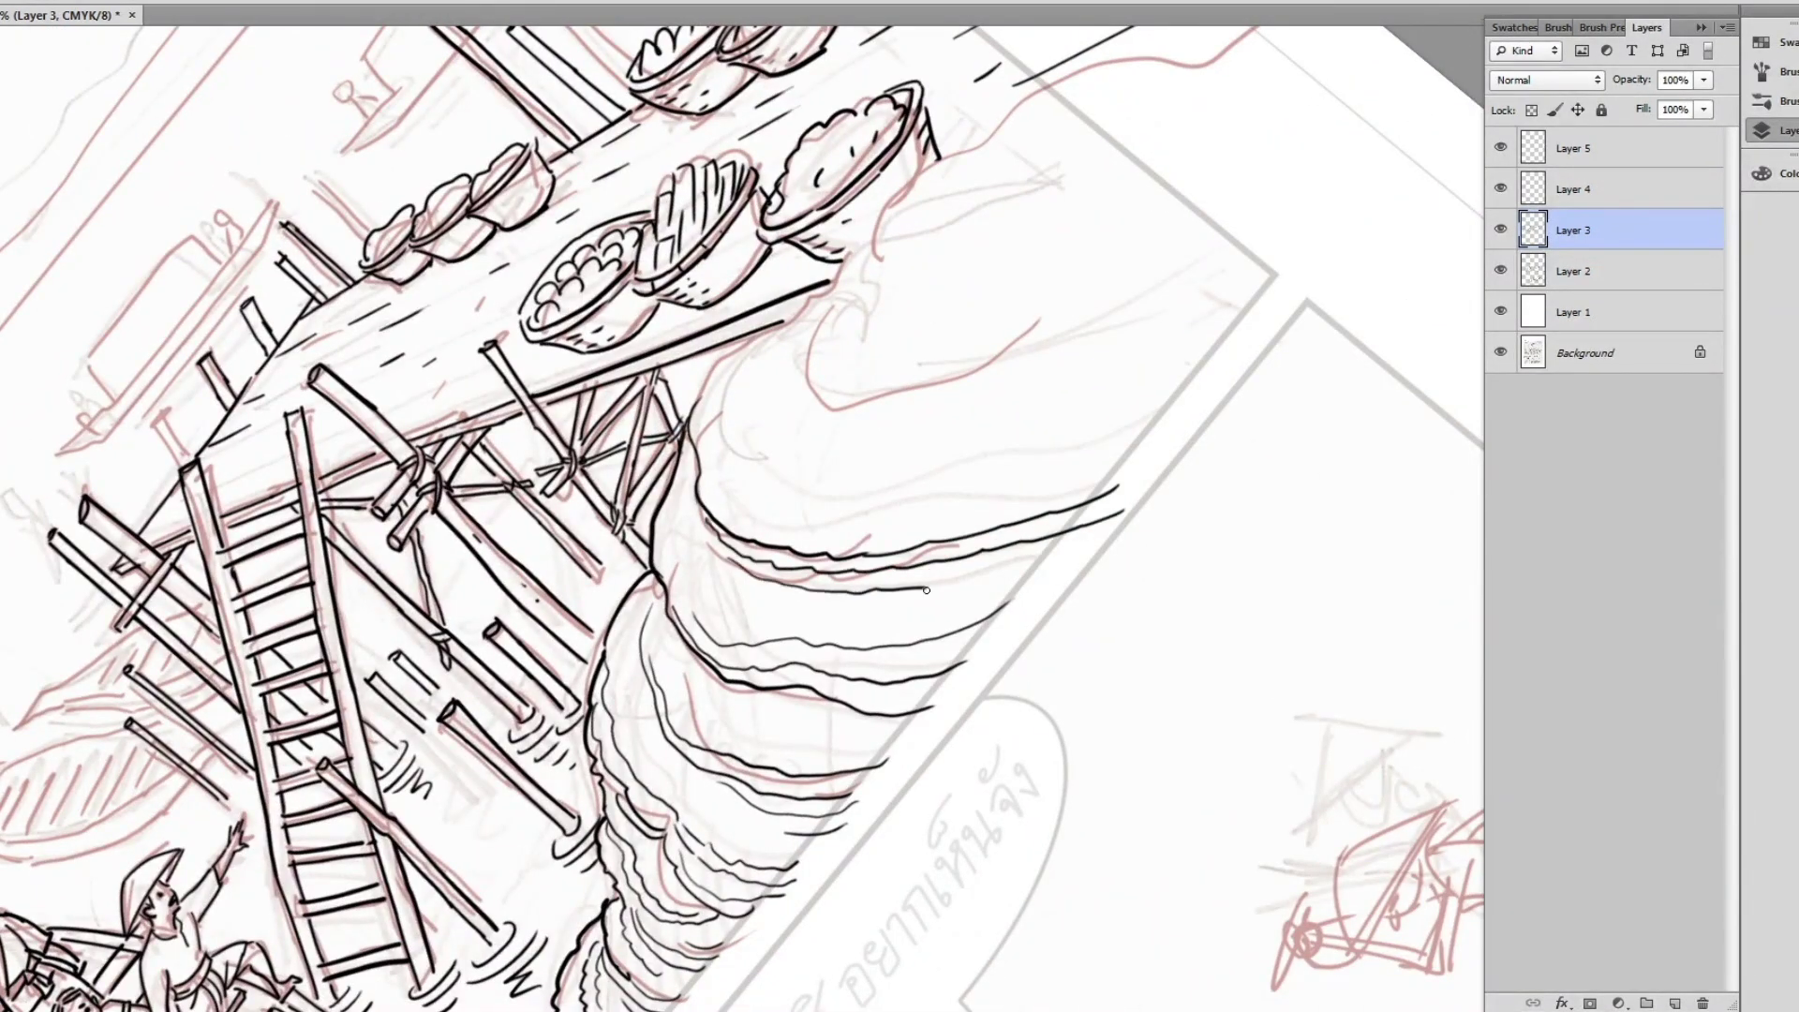
- Ink the upper riverbank mound with its wavy folds and extend its top outline past the panel border
left_click_drag(926, 589, 878, 716)
left_click_drag(656, 525, 734, 448)
left_click_drag(846, 520, 1240, 434)
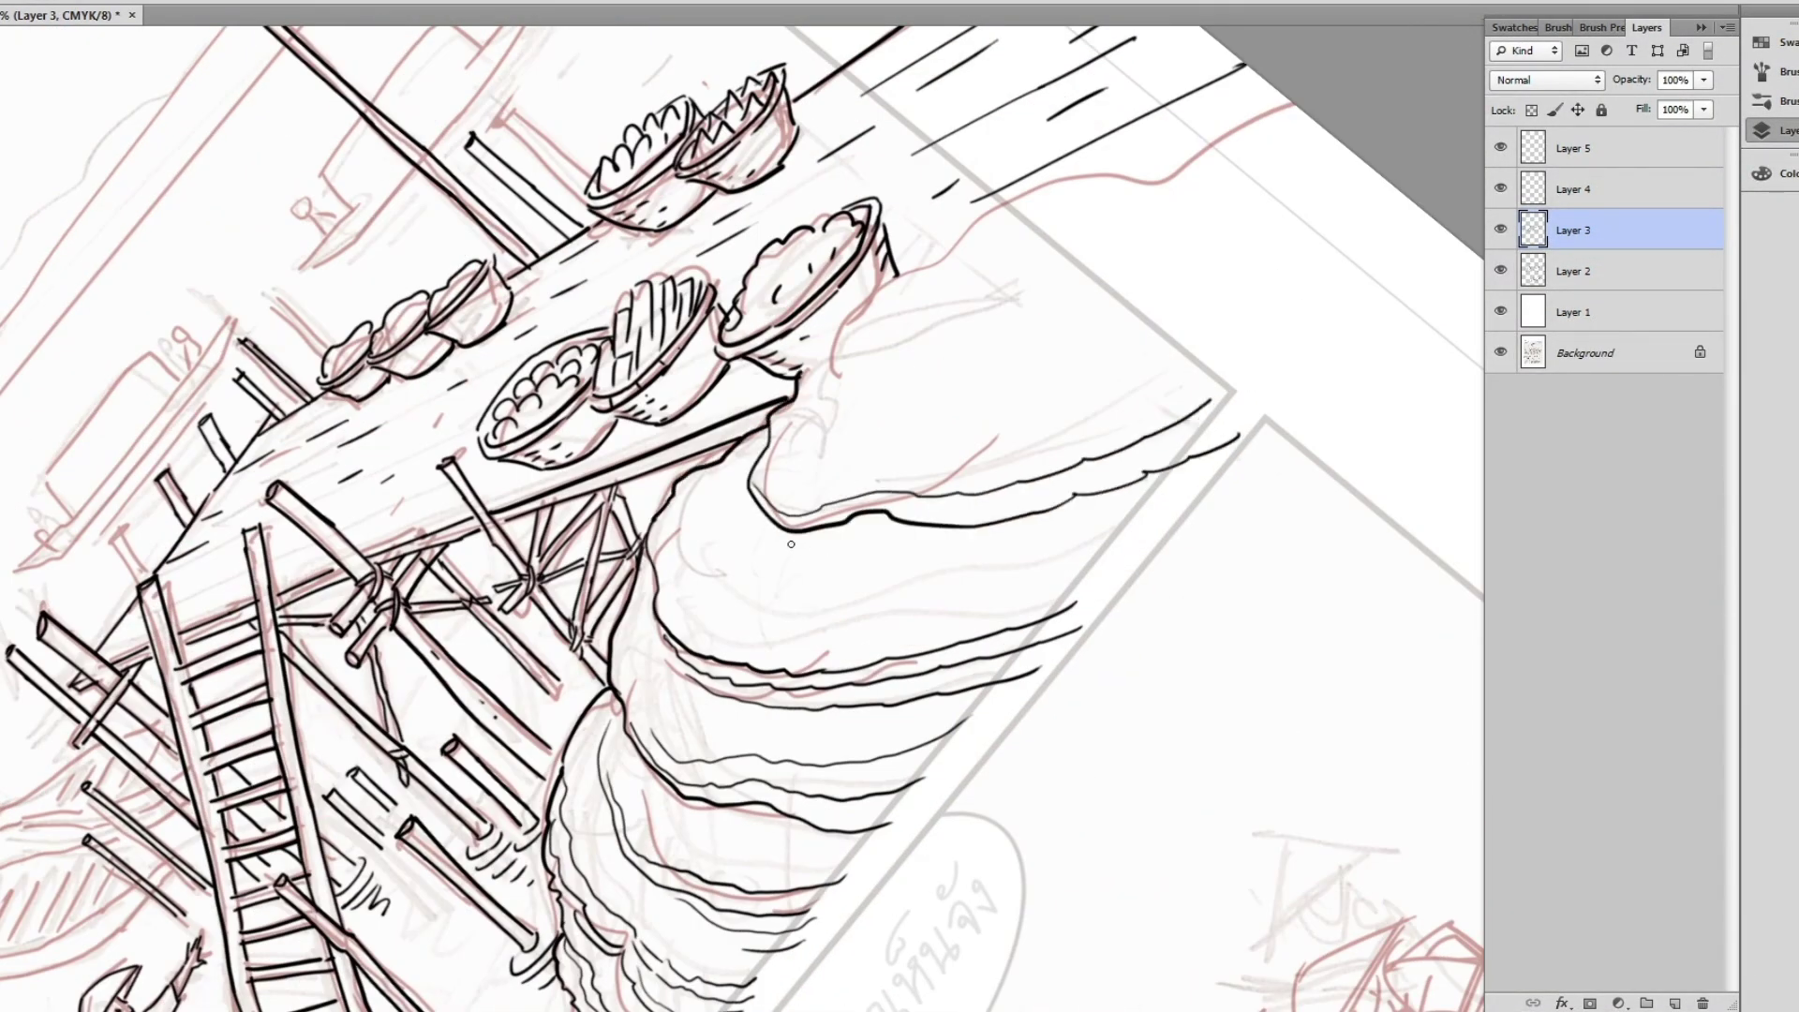
left_click_drag(1027, 552, 896, 678)
mouse_move(698, 482)
left_mouse_down()
mouse_move(924, 303)
mouse_move(1166, 234)
left_mouse_up()
left_click_drag(745, 532, 787, 534)
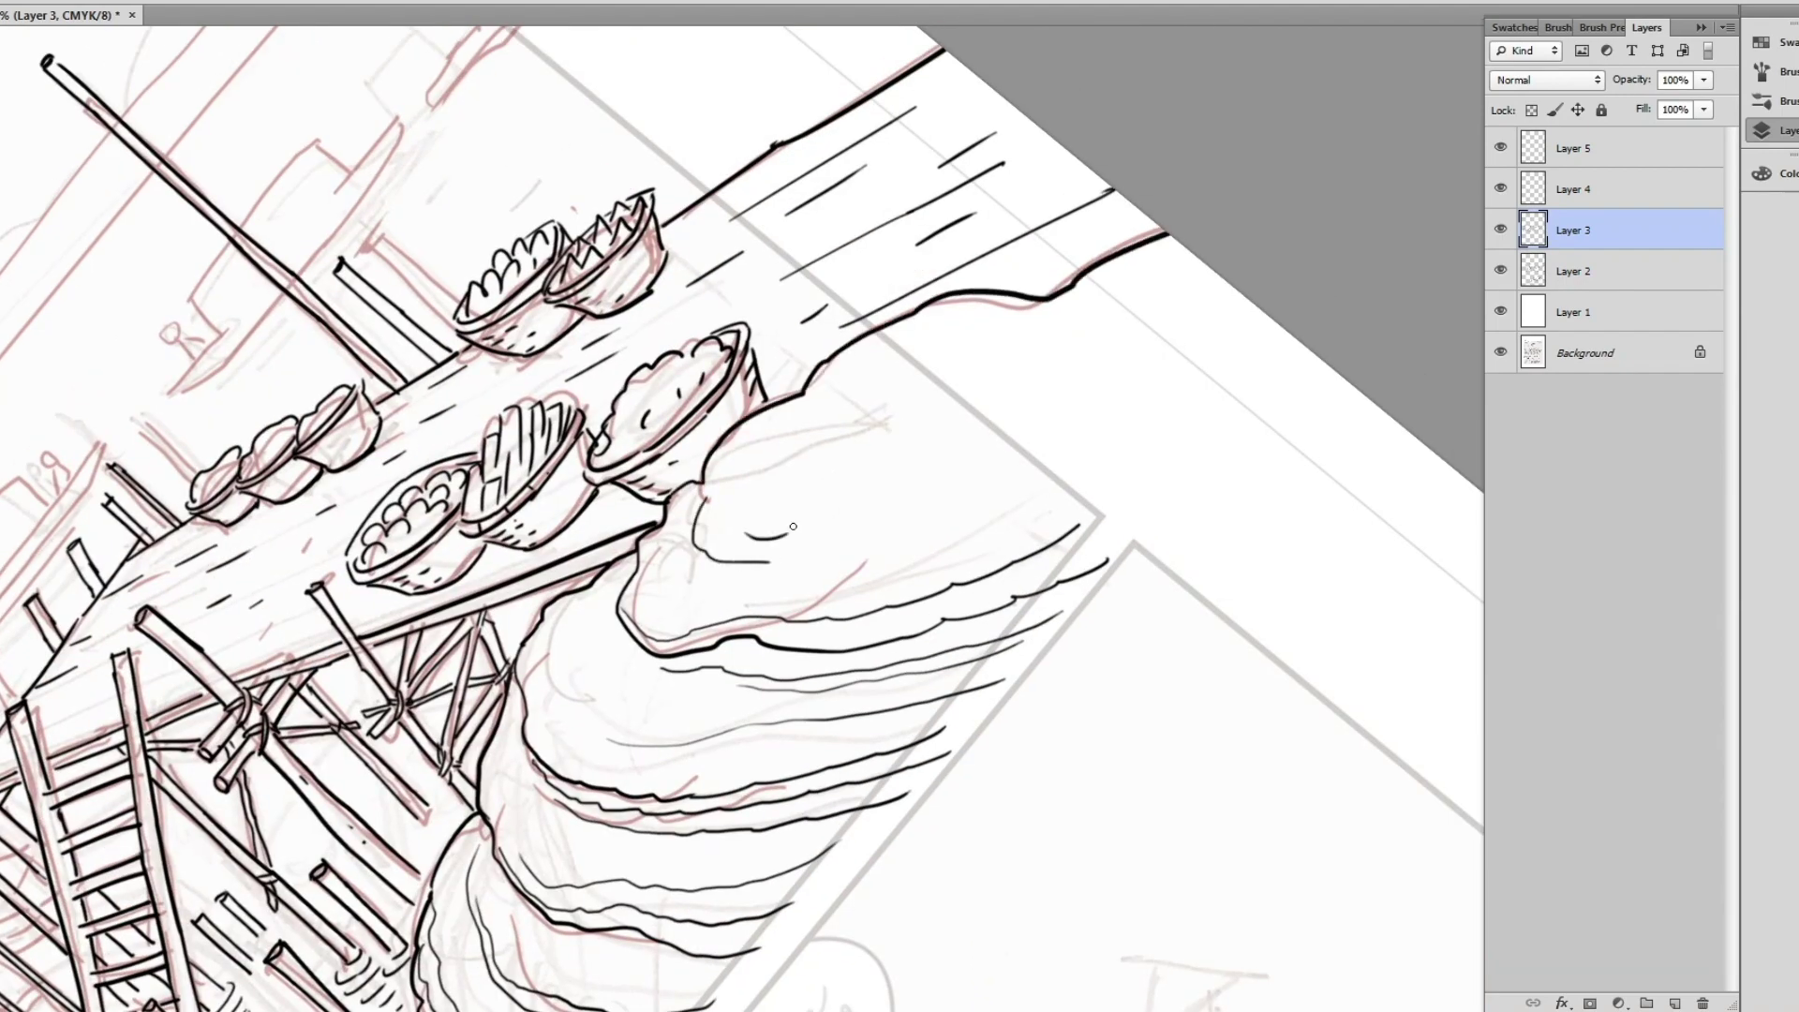
- Ink the curved hull and rim lines of the empty boat moored behind the ladder
scroll(1101, 513, "down", 3)
left_click_drag(1101, 513, 983, 468)
scroll(984, 469, "up", 5)
mouse_move(318, 328)
left_mouse_down()
mouse_move(627, 211)
mouse_move(1209, 154)
left_mouse_up()
mouse_move(309, 356)
left_mouse_down()
mouse_move(459, 323)
mouse_move(1058, 384)
left_mouse_up()
left_click_drag(1162, 295, 791, 412)
left_click_drag(1016, 304, 976, 384)
left_click_drag(68, 482, 793, 473)
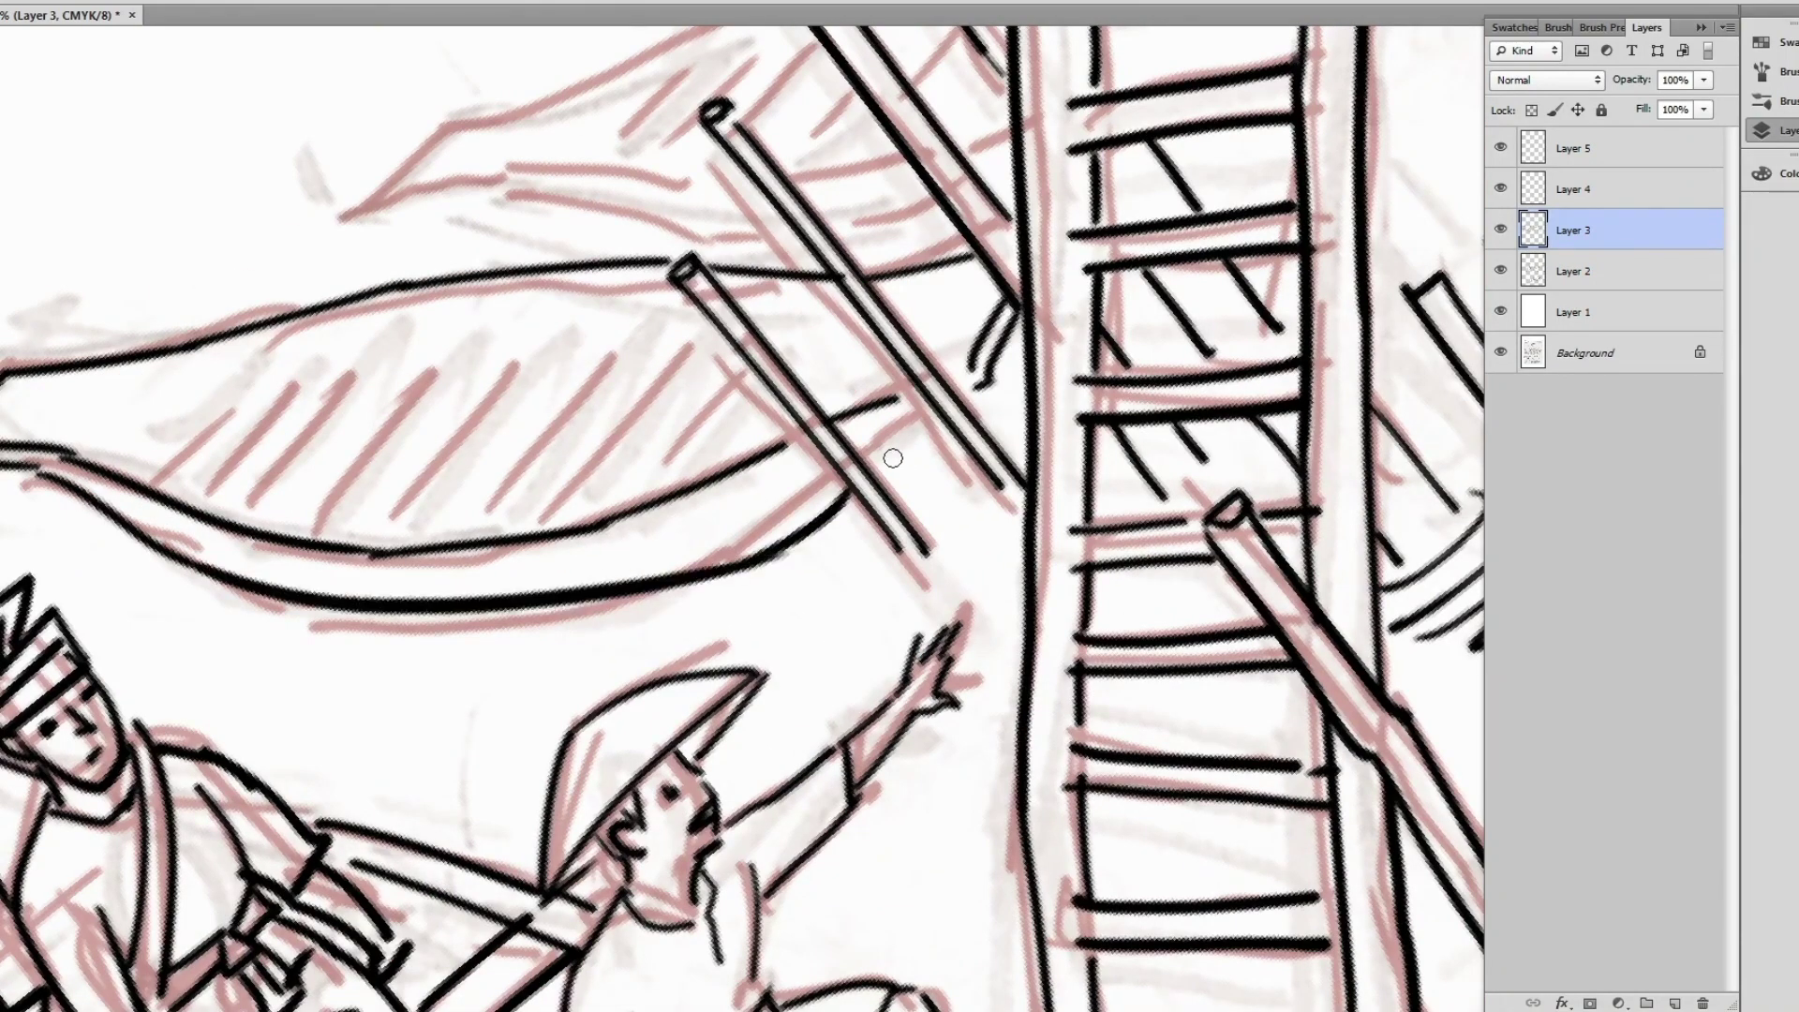
- Hatch the inside of the nearer empty moored boat with diagonal strokes
left_click_drag(131, 450, 291, 347)
left_click_drag(215, 478, 366, 319)
left_click_drag(440, 511, 600, 309)
left_click_drag(609, 487, 763, 379)
- Ink the second moored boat partly hidden behind the posts and hatch its interior
mouse_move(379, 226)
left_mouse_down()
mouse_move(304, 418)
mouse_move(937, 328)
left_mouse_up()
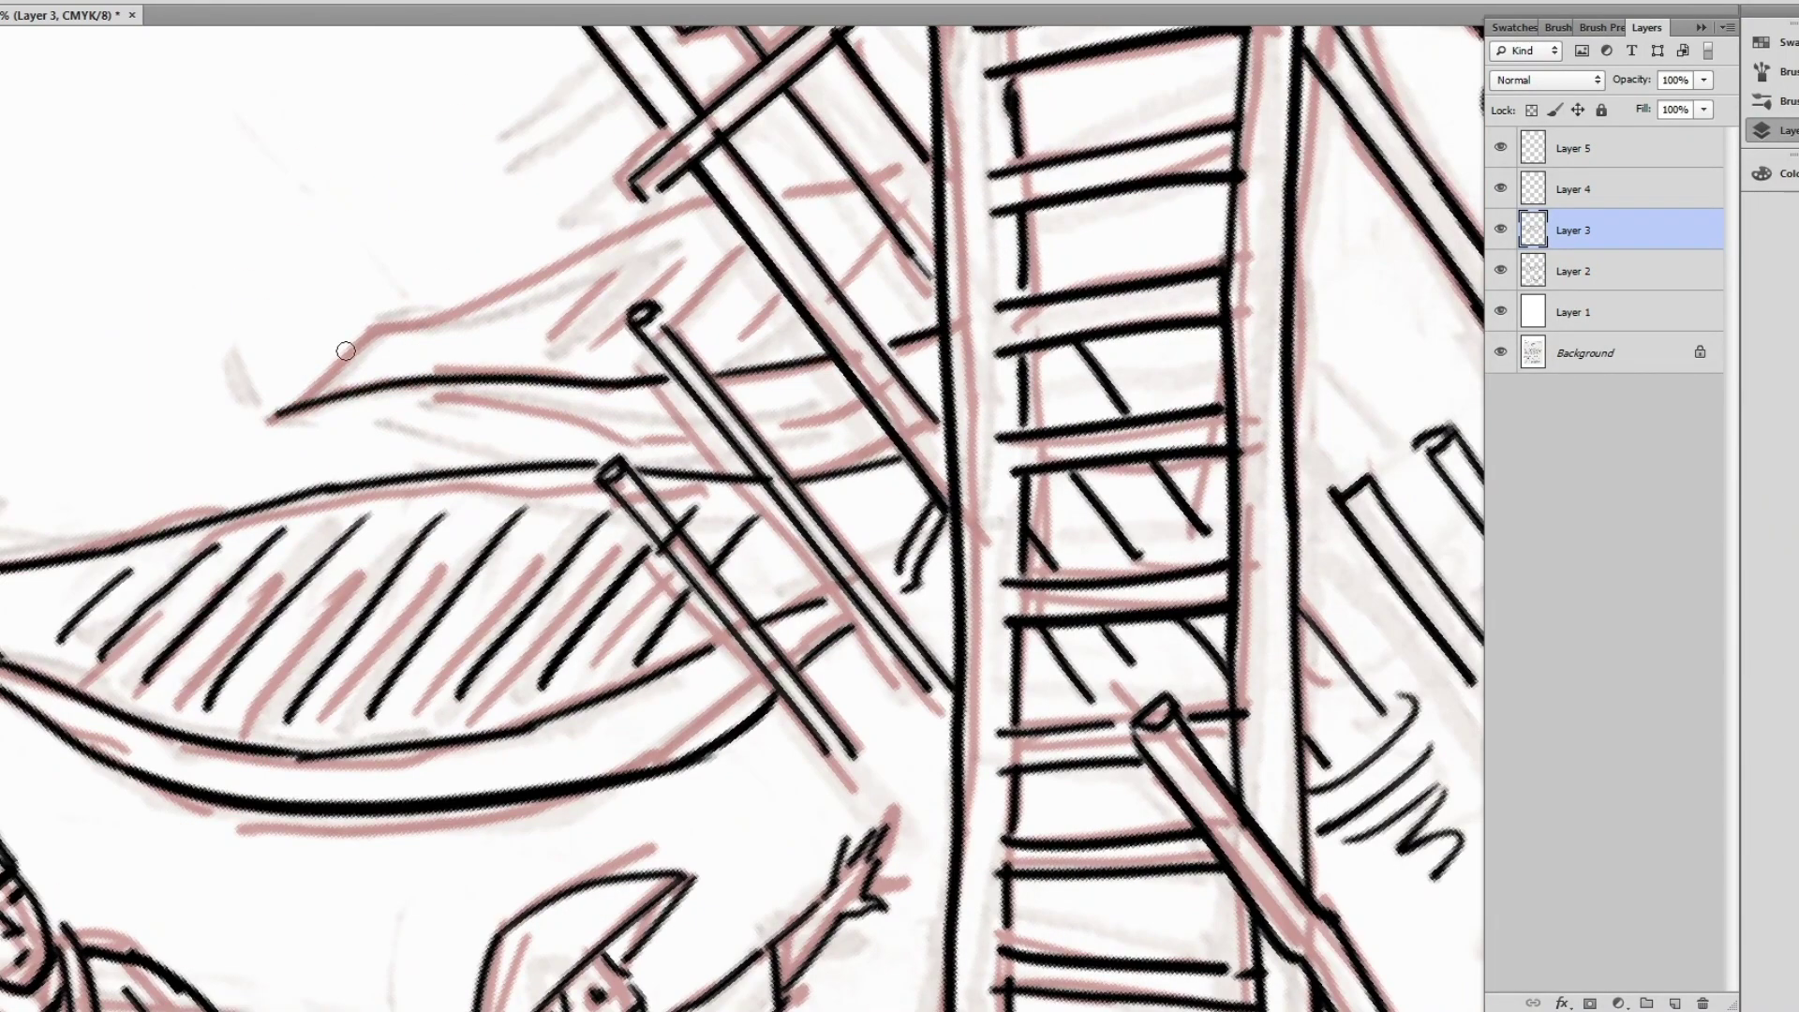
mouse_move(281, 417)
left_mouse_down()
mouse_move(872, 159)
mouse_move(881, 417)
left_mouse_up()
left_click_drag(525, 361, 637, 244)
left_click_drag(581, 360, 721, 215)
left_click_drag(680, 336, 735, 274)
left_click_drag(728, 361, 780, 288)
- Ink the distant covered boat beyond the dock's far corner, with its cabin and two small figures
key("ctrl+minus")
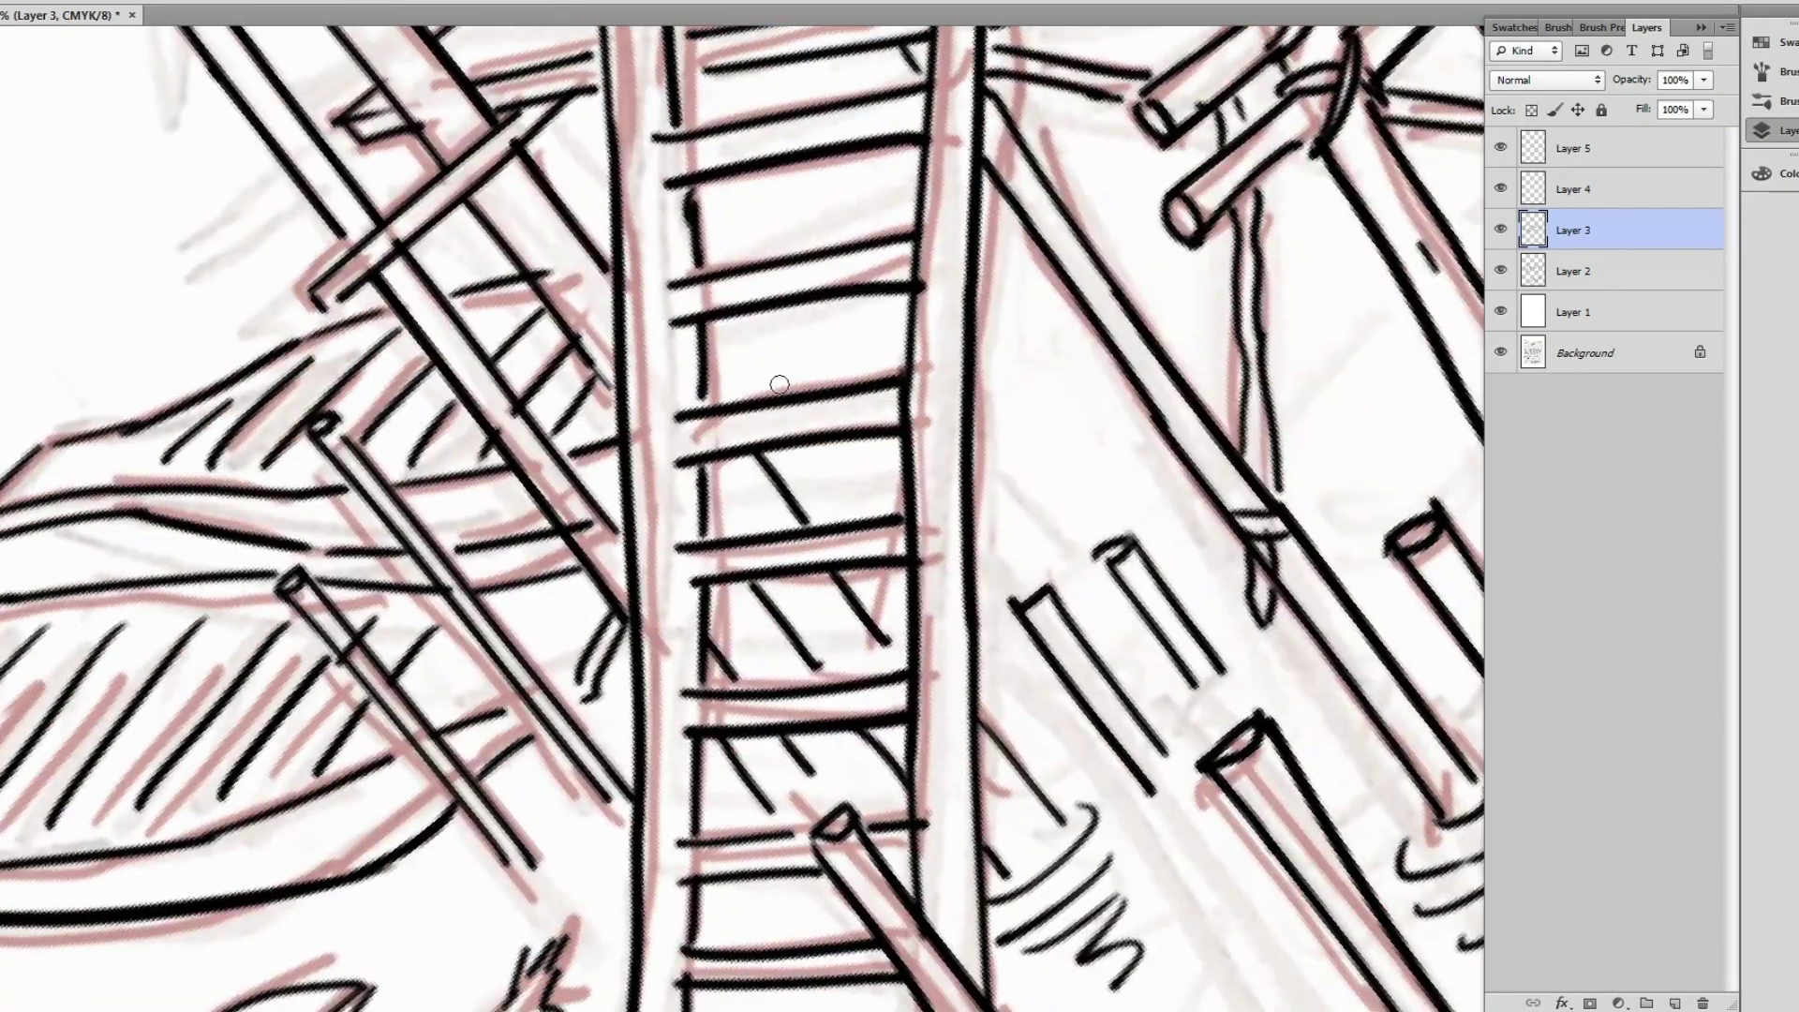
key("ctrl+minus")
key("ctrl+minus")
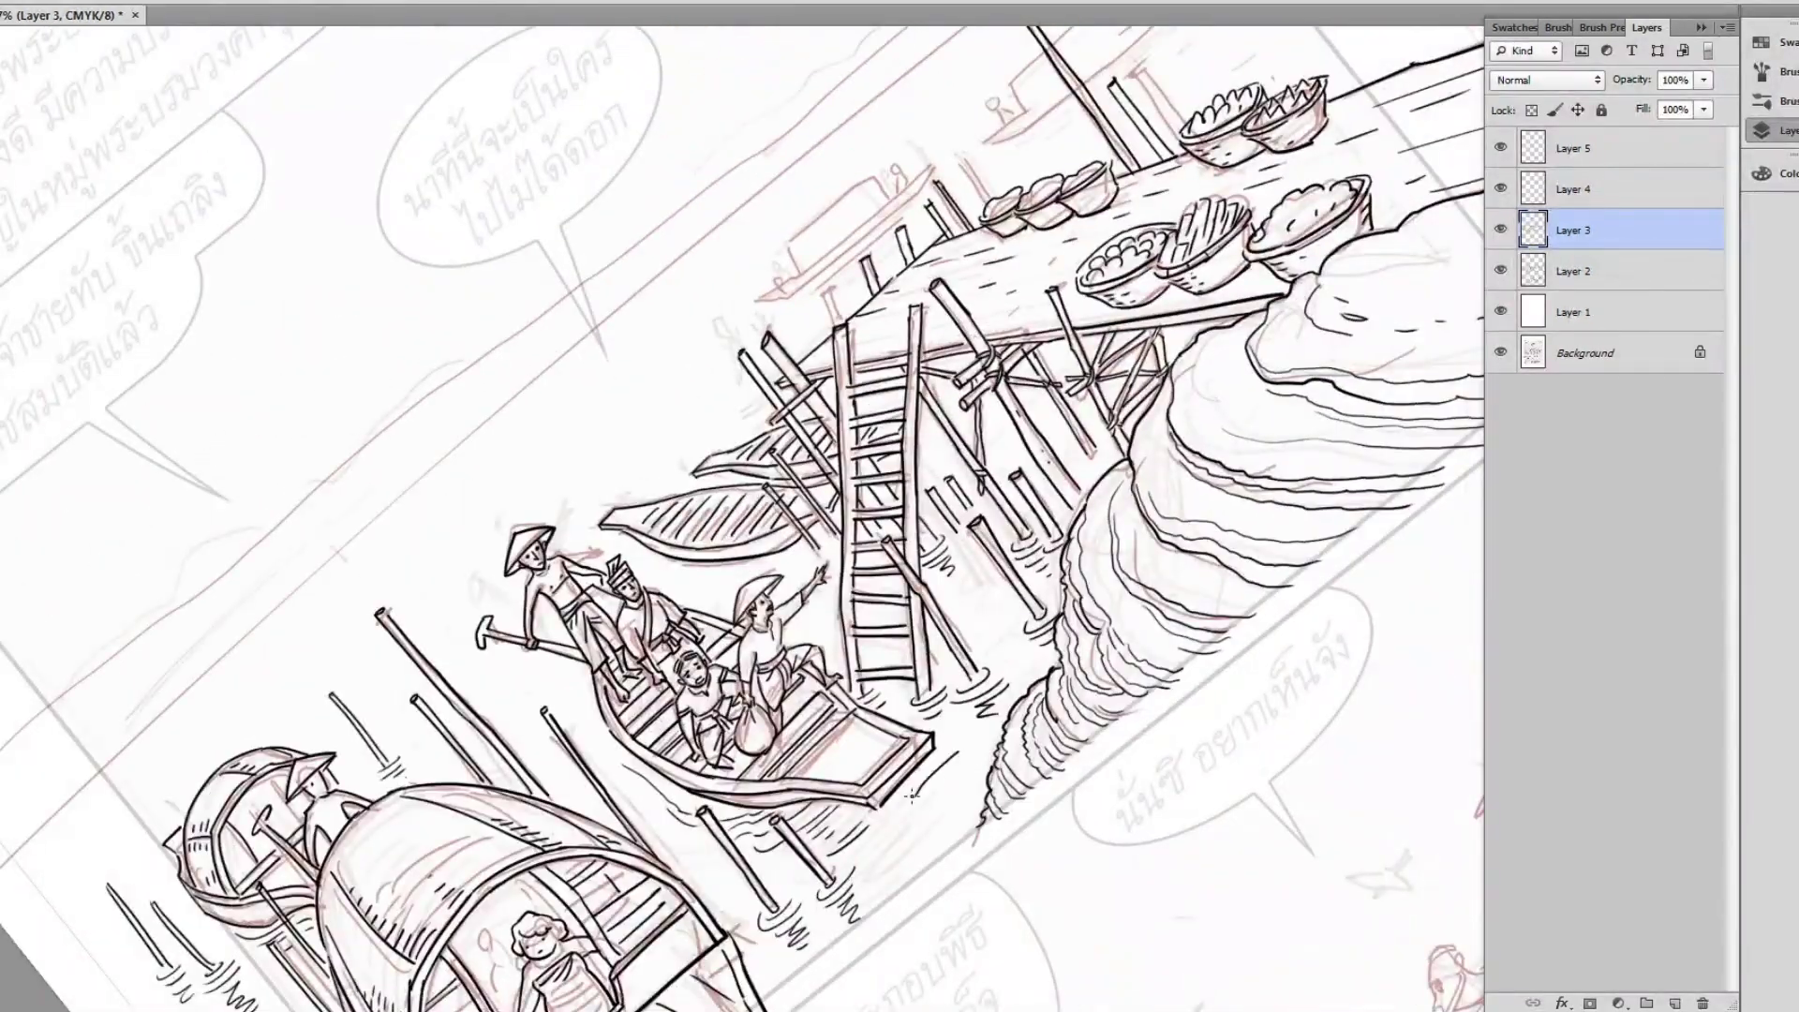
scroll(705, 718, "left", 3)
left_click_drag(895, 596, 525, 972)
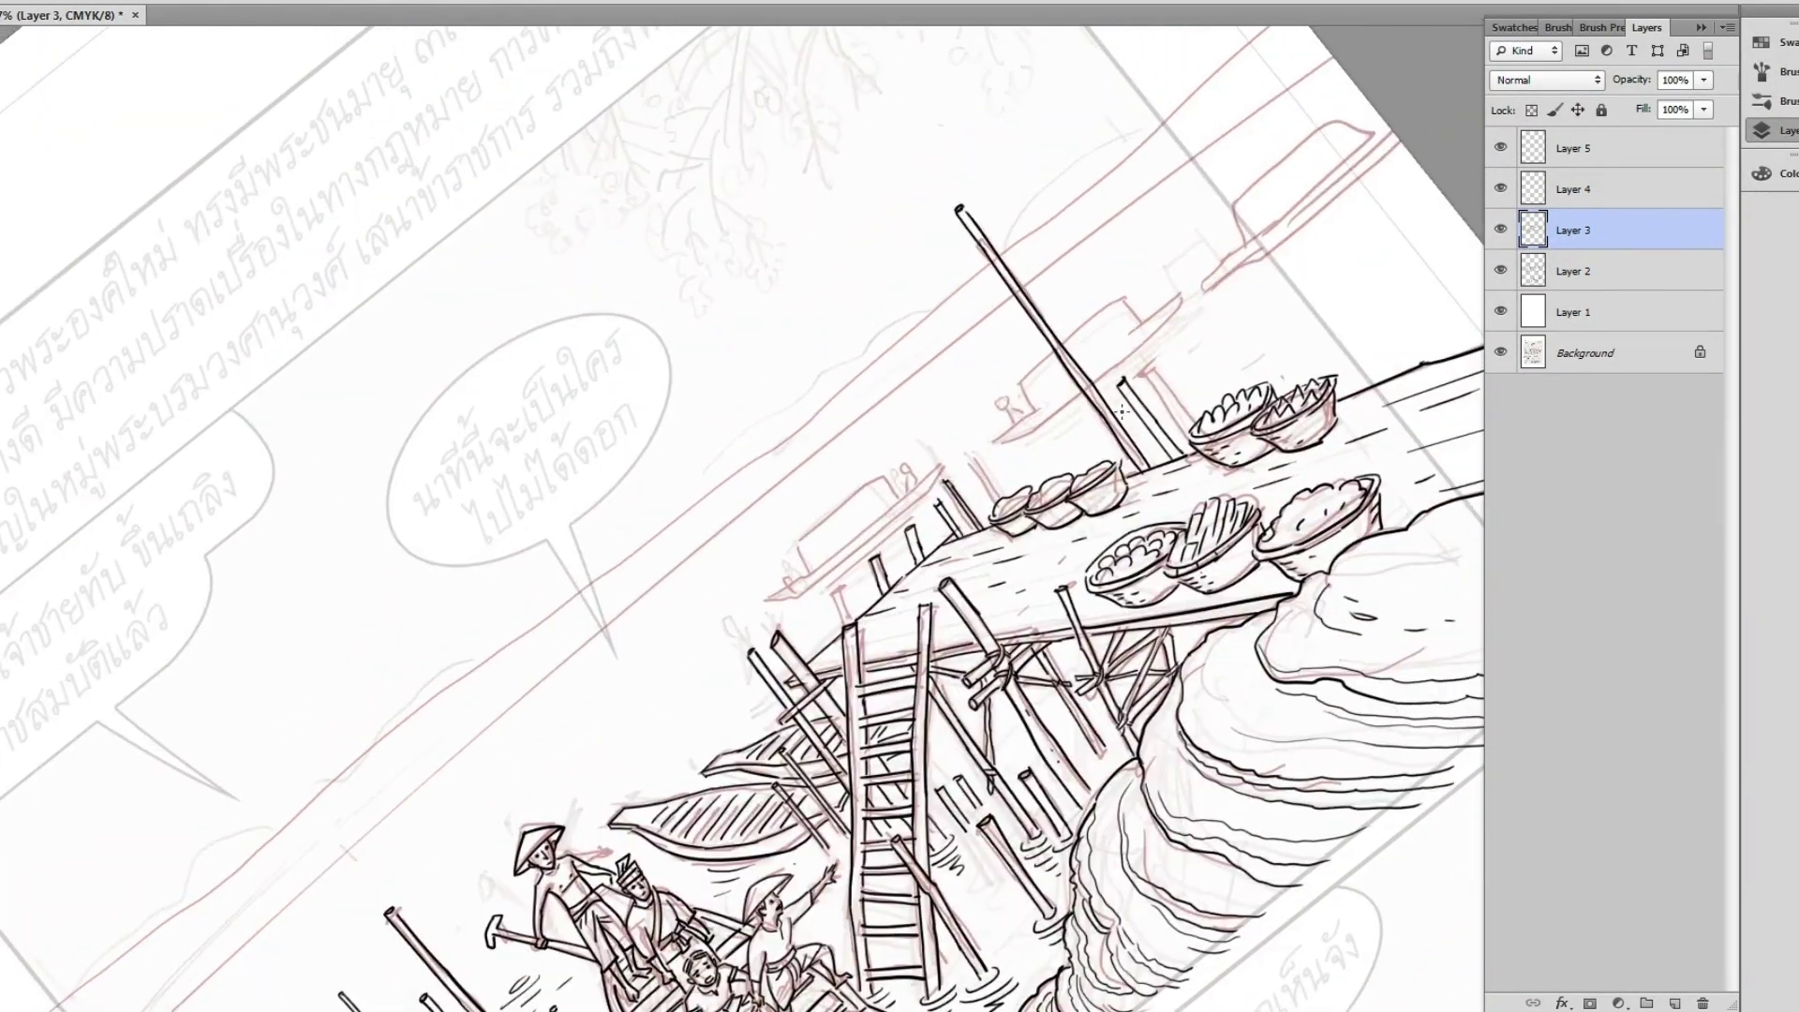
key("ctrl+plus")
key("ctrl+plus")
mouse_move(581, 614)
left_mouse_down()
mouse_move(1031, 473)
mouse_move(581, 614)
left_mouse_up()
mouse_move(647, 552)
left_mouse_down()
mouse_move(646, 473)
mouse_move(1003, 473)
left_mouse_up()
left_click_drag(1031, 398, 1043, 411)
- Ink the distant covered boat behind the tall pole, drawing its hull and its rounded cabin
left_click_drag(772, 617, 154, 667)
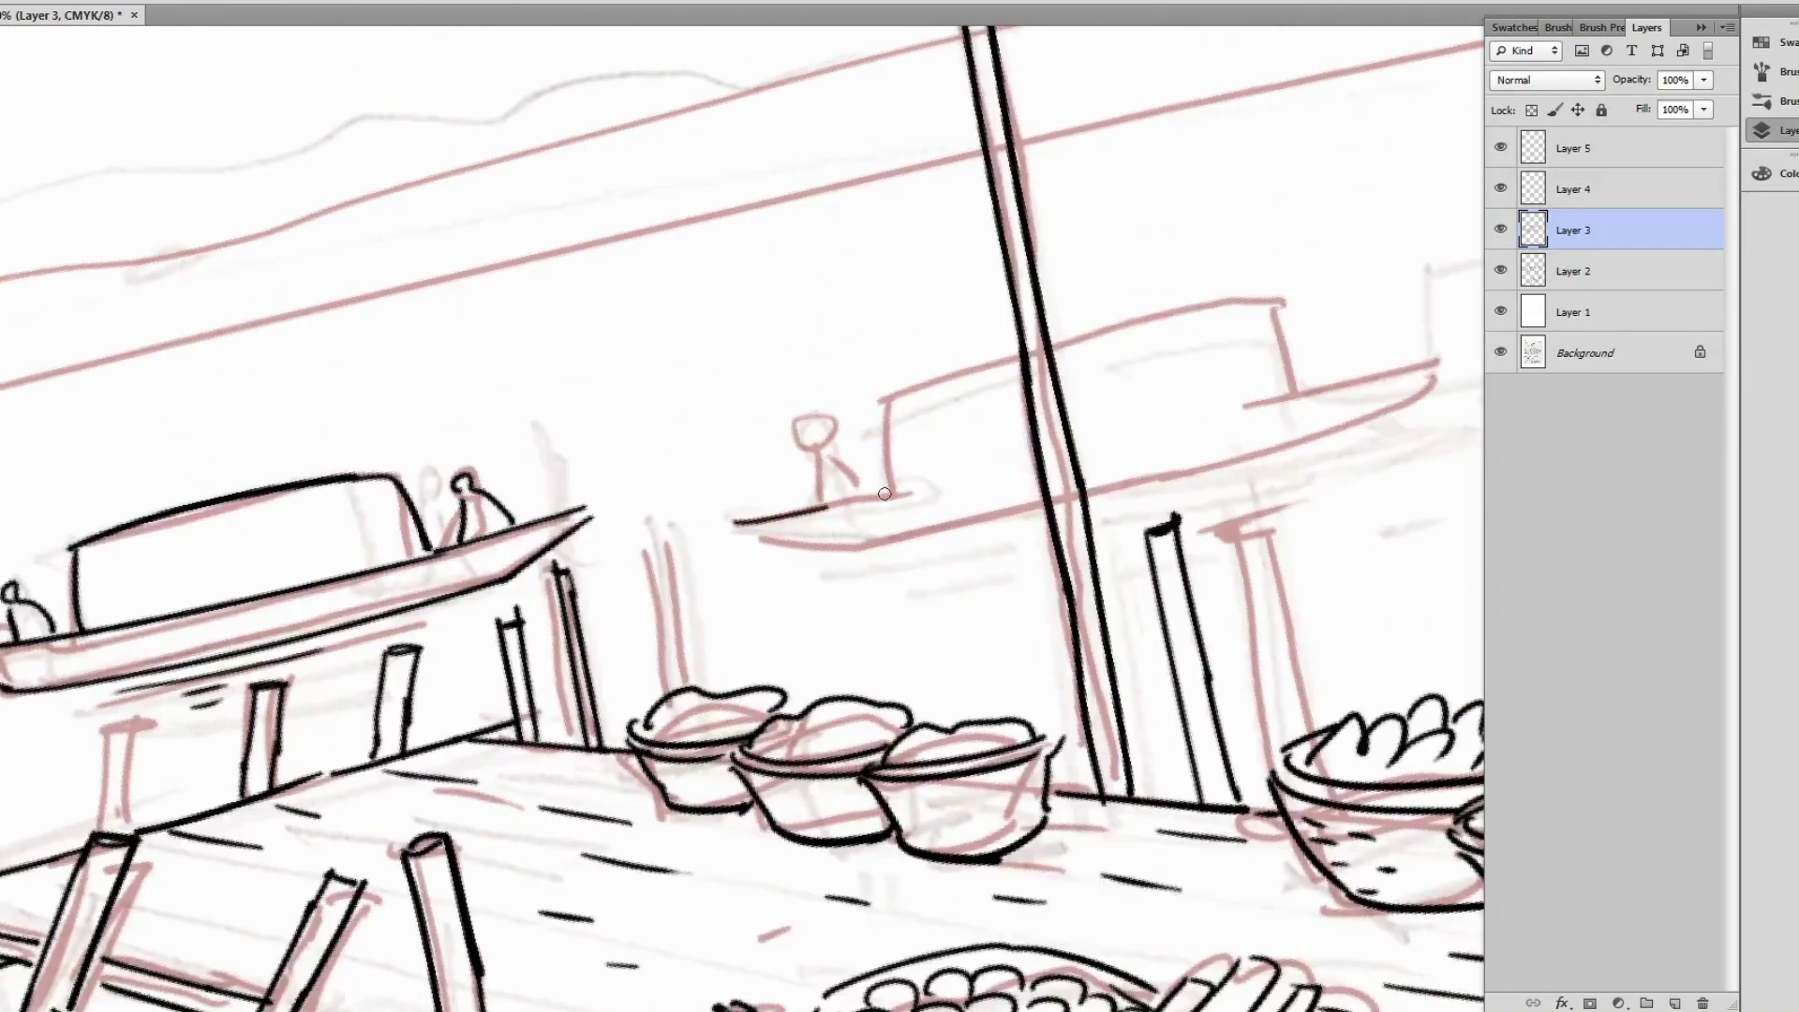
left_click_drag(1078, 405, 1419, 302)
left_click_drag(688, 494, 867, 457)
left_click_drag(731, 508, 623, 562)
left_click_drag(872, 541, 1311, 361)
left_click_drag(749, 511, 824, 379)
left_click_drag(900, 360, 1158, 404)
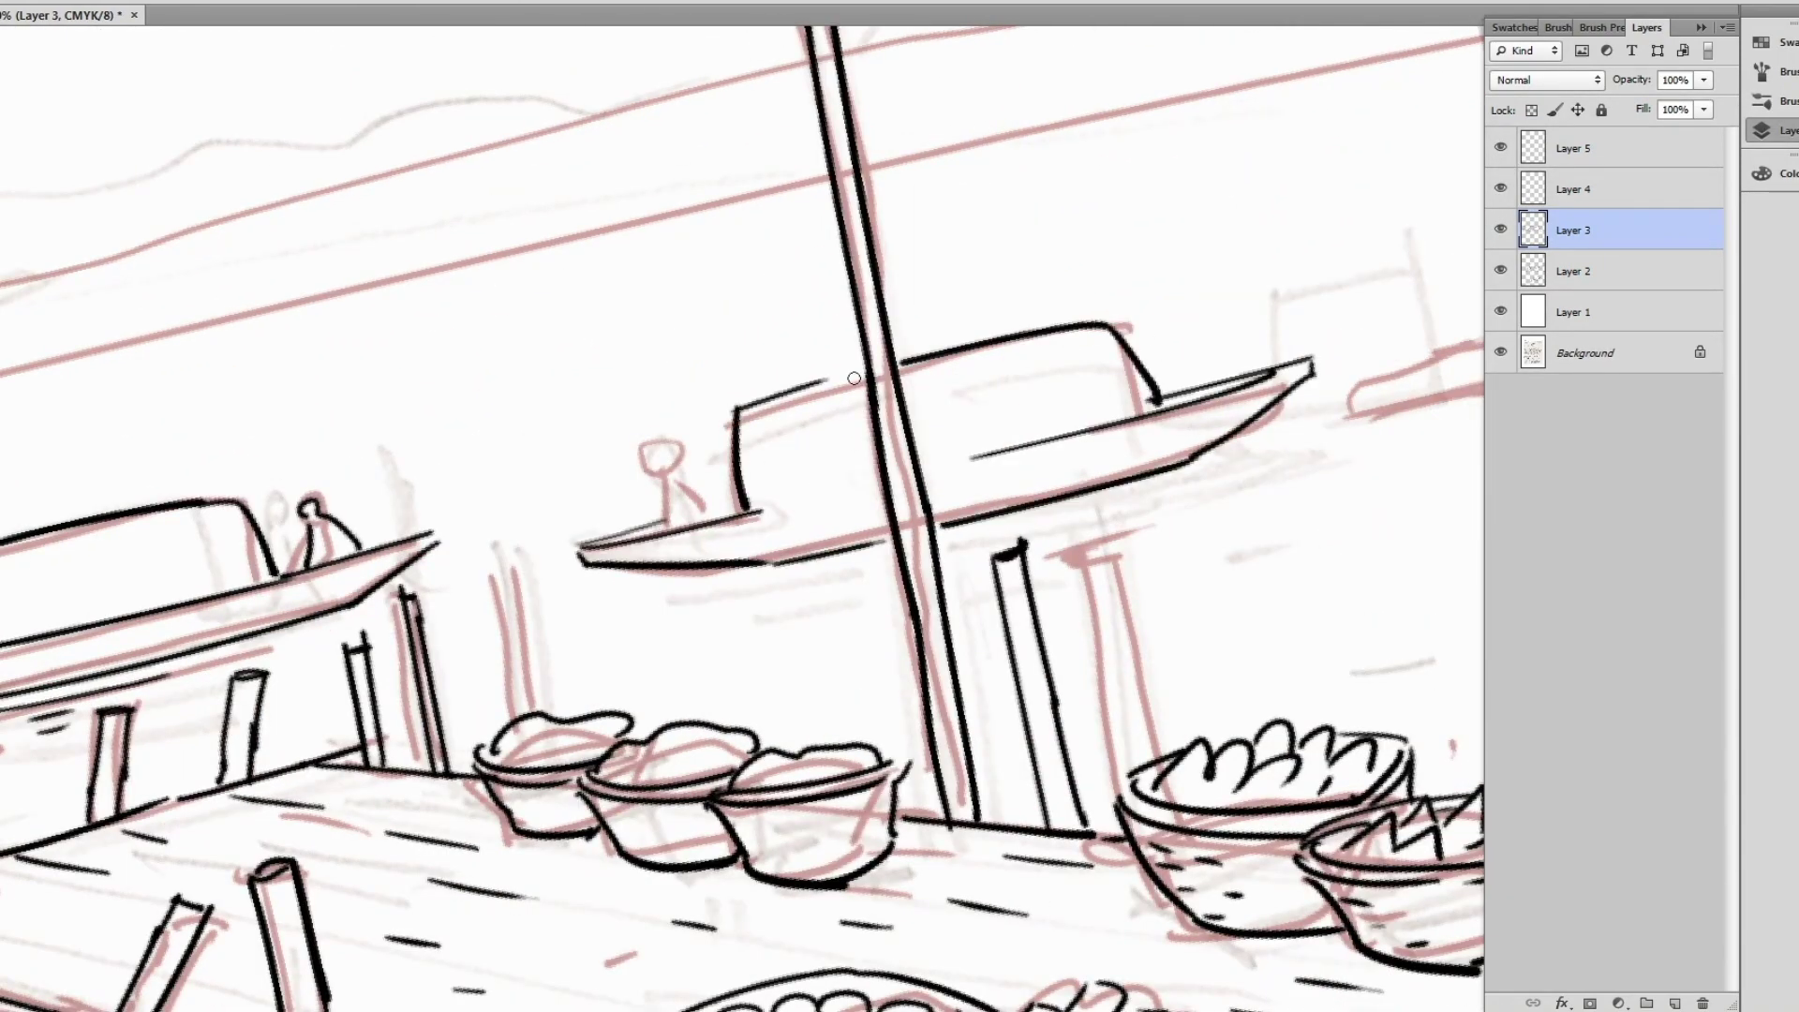
- Ink the third distant covered boat beyond the panel border, with its low hull and arched cabin
scroll(1175, 425, "down", 3)
left_click_drag(647, 511, 1321, 356)
mouse_move(791, 450)
left_mouse_down()
mouse_move(796, 354)
mouse_move(1246, 267)
left_mouse_up()
scroll(820, 481, "down", 3)
scroll(983, 423, "down", 3)
left_click_drag(946, 440, 1162, 403)
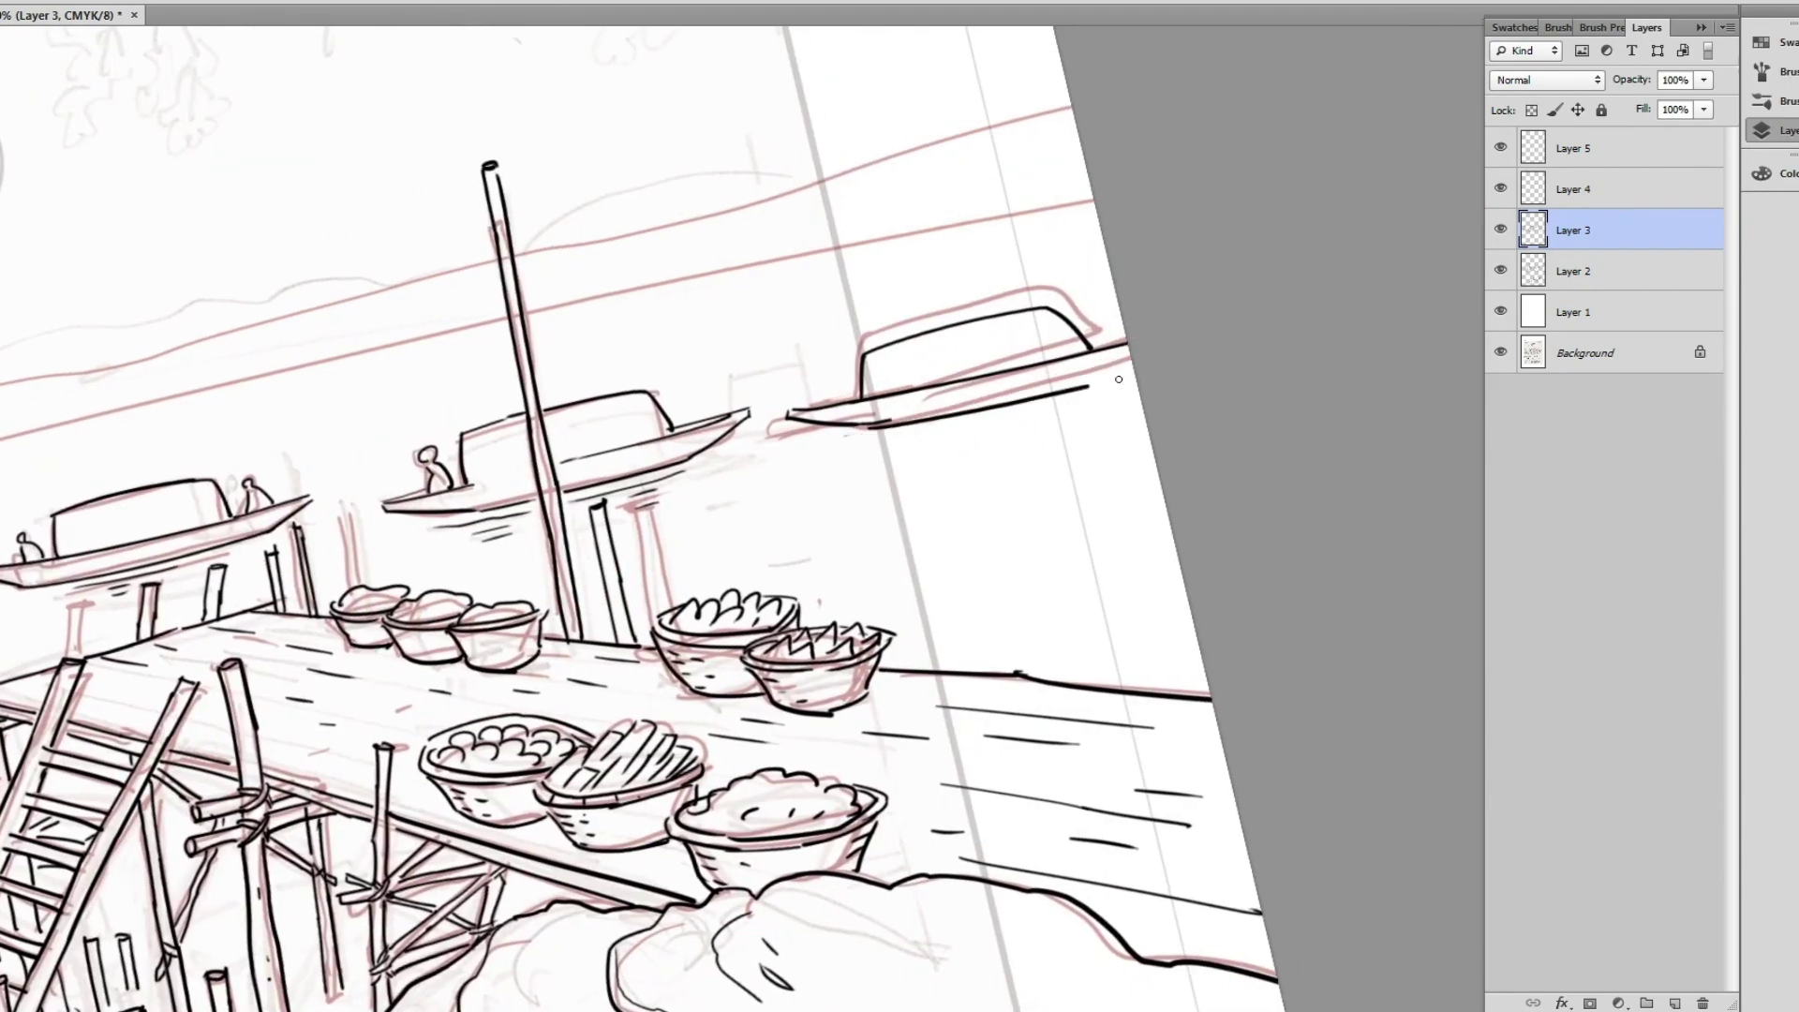
- Ink the far shoreline and the rolling hill outline above it across the panel and past its borders
scroll(1030, 421, "up", 3)
left_click_drag(533, 446, 522, 452)
left_click_drag(782, 342, 1344, 232)
left_click_drag(522, 451, 1131, 311)
left_click_drag(754, 368, 1383, 207)
left_click_drag(656, 421, 1150, 261)
mouse_move(205, 526)
left_mouse_down()
mouse_move(989, 286)
mouse_move(1006, 329)
left_mouse_up()
left_click_drag(5, 504, 668, 327)
scroll(668, 327, "down", 5)
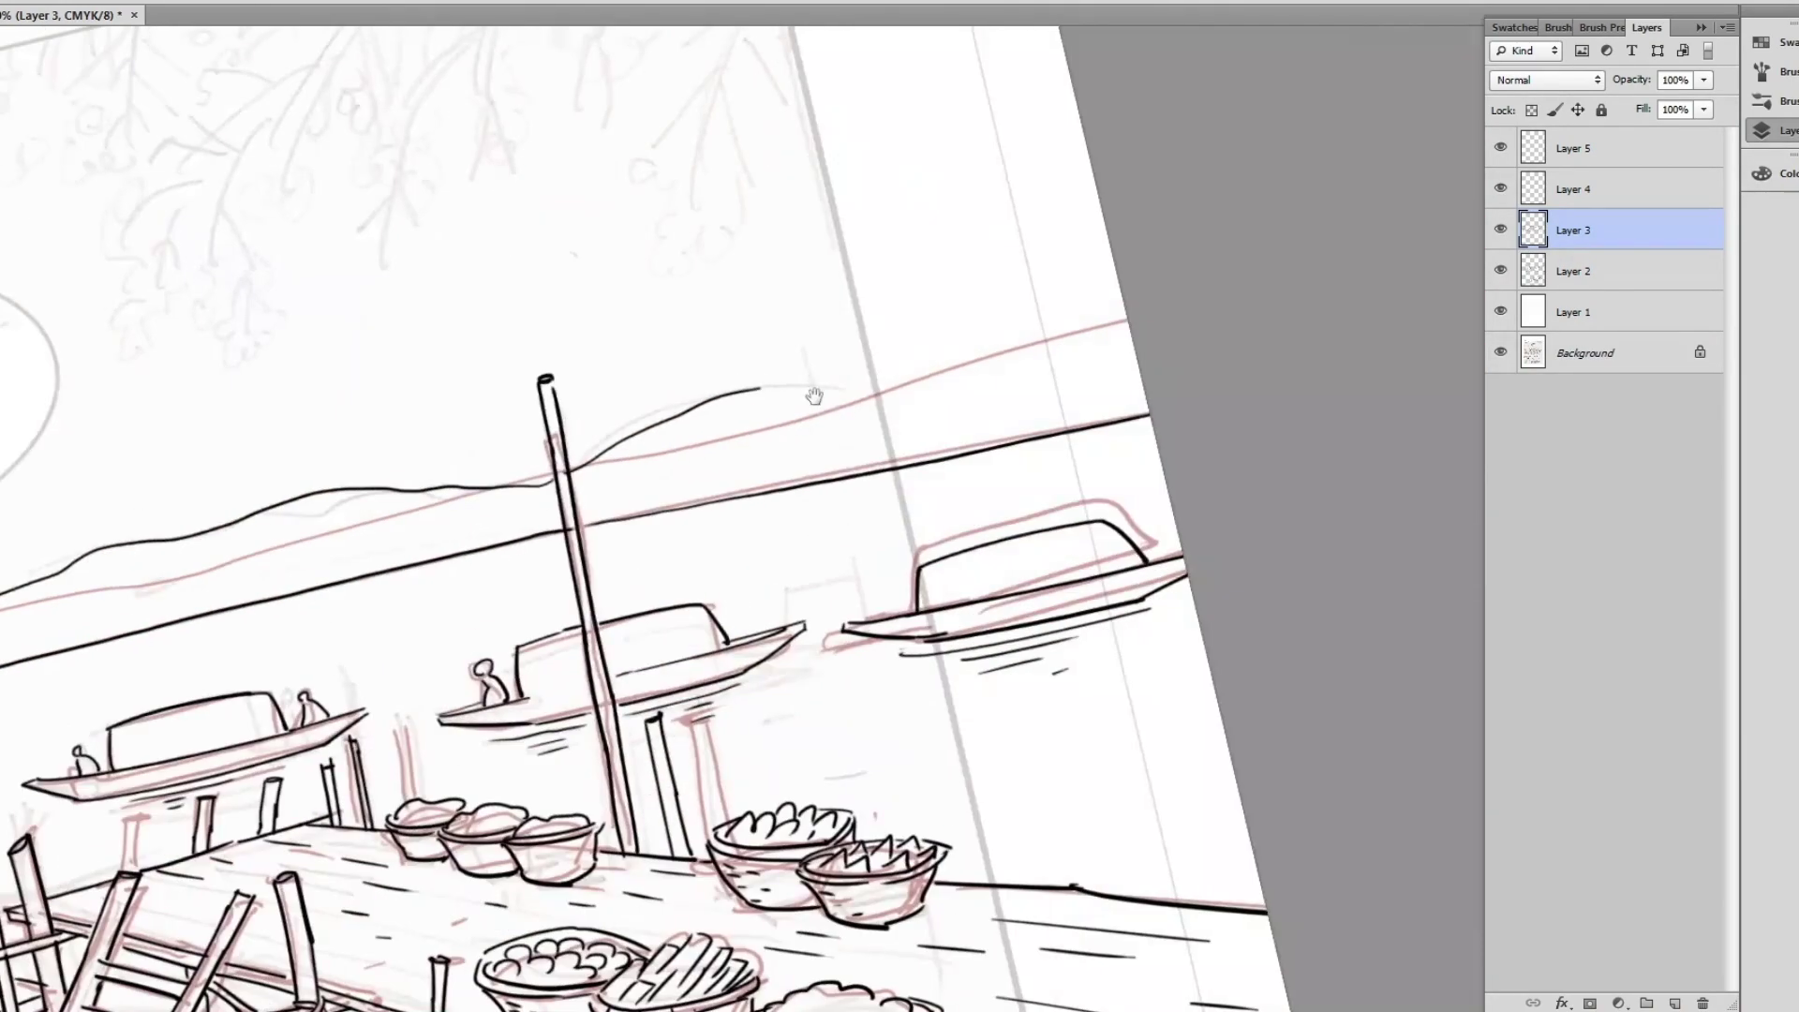
scroll(970, 595, "left", 5)
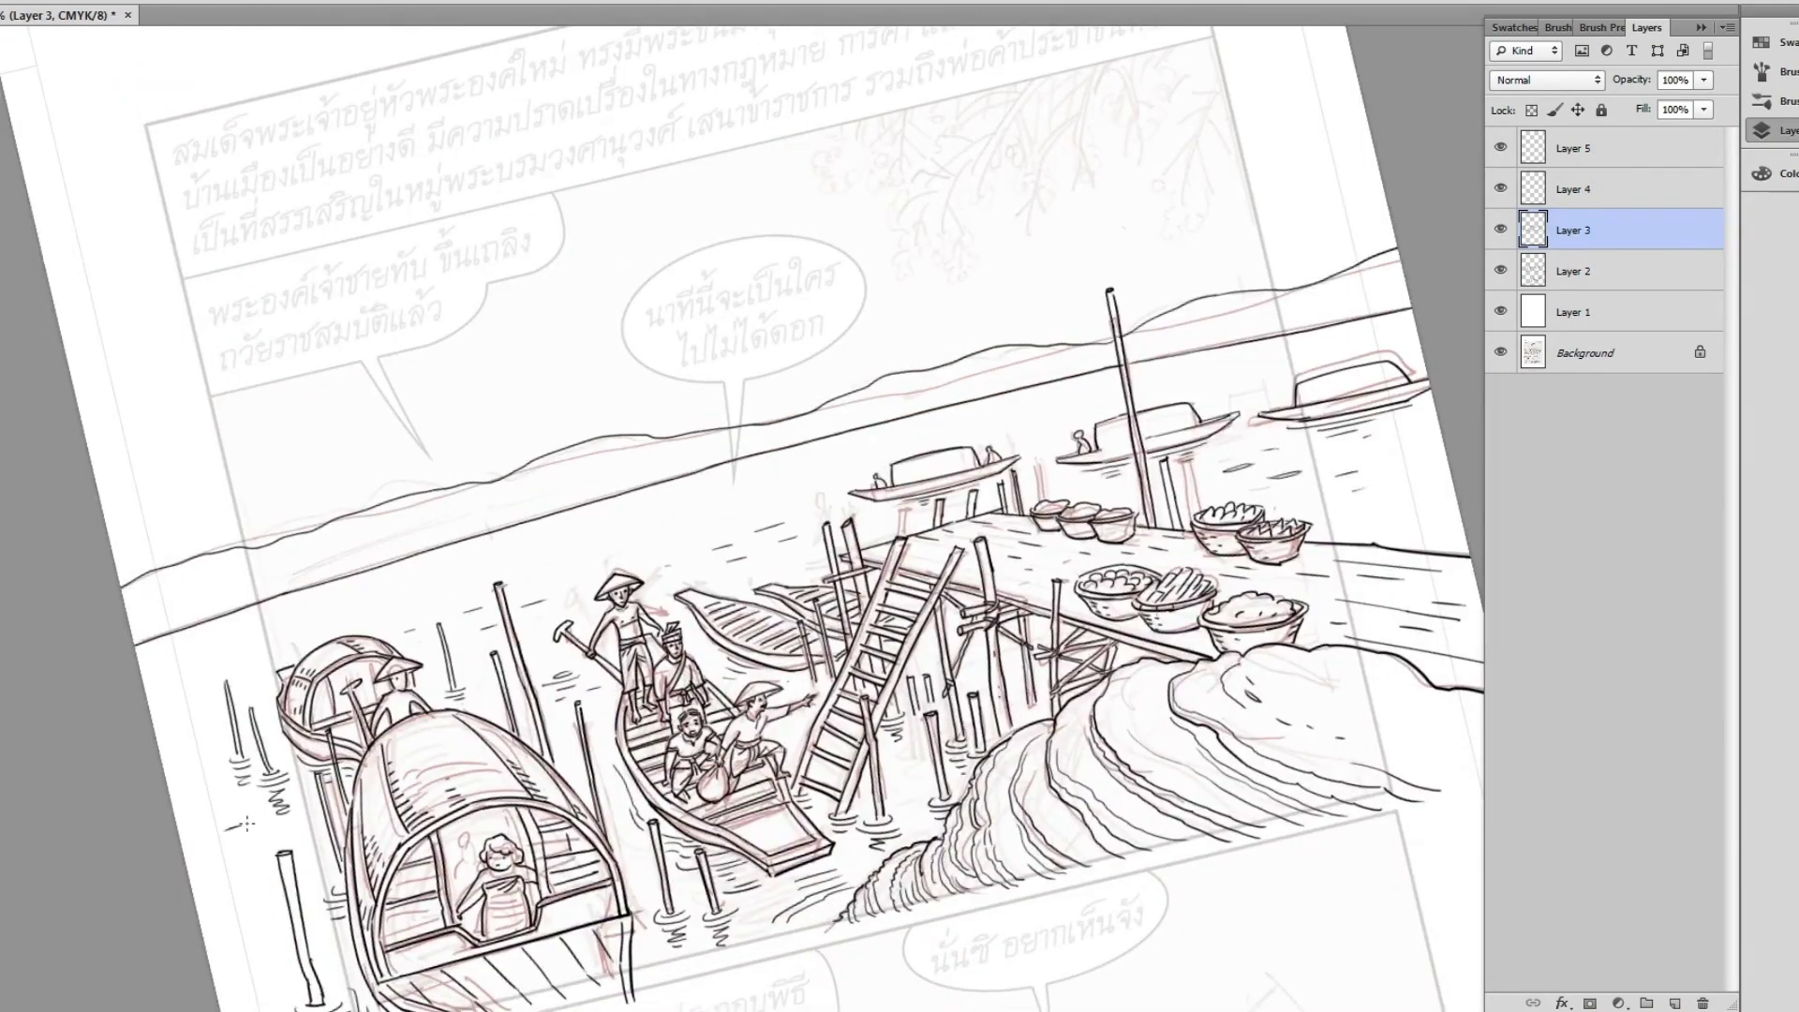
- Ink the overhanging tree branch with three forked twig ends and the bare branch just above it
scroll(245, 823, "down", 5)
key("r")
left_click_drag(1116, 277, 1076, 379)
scroll(1077, 380, "up", 5)
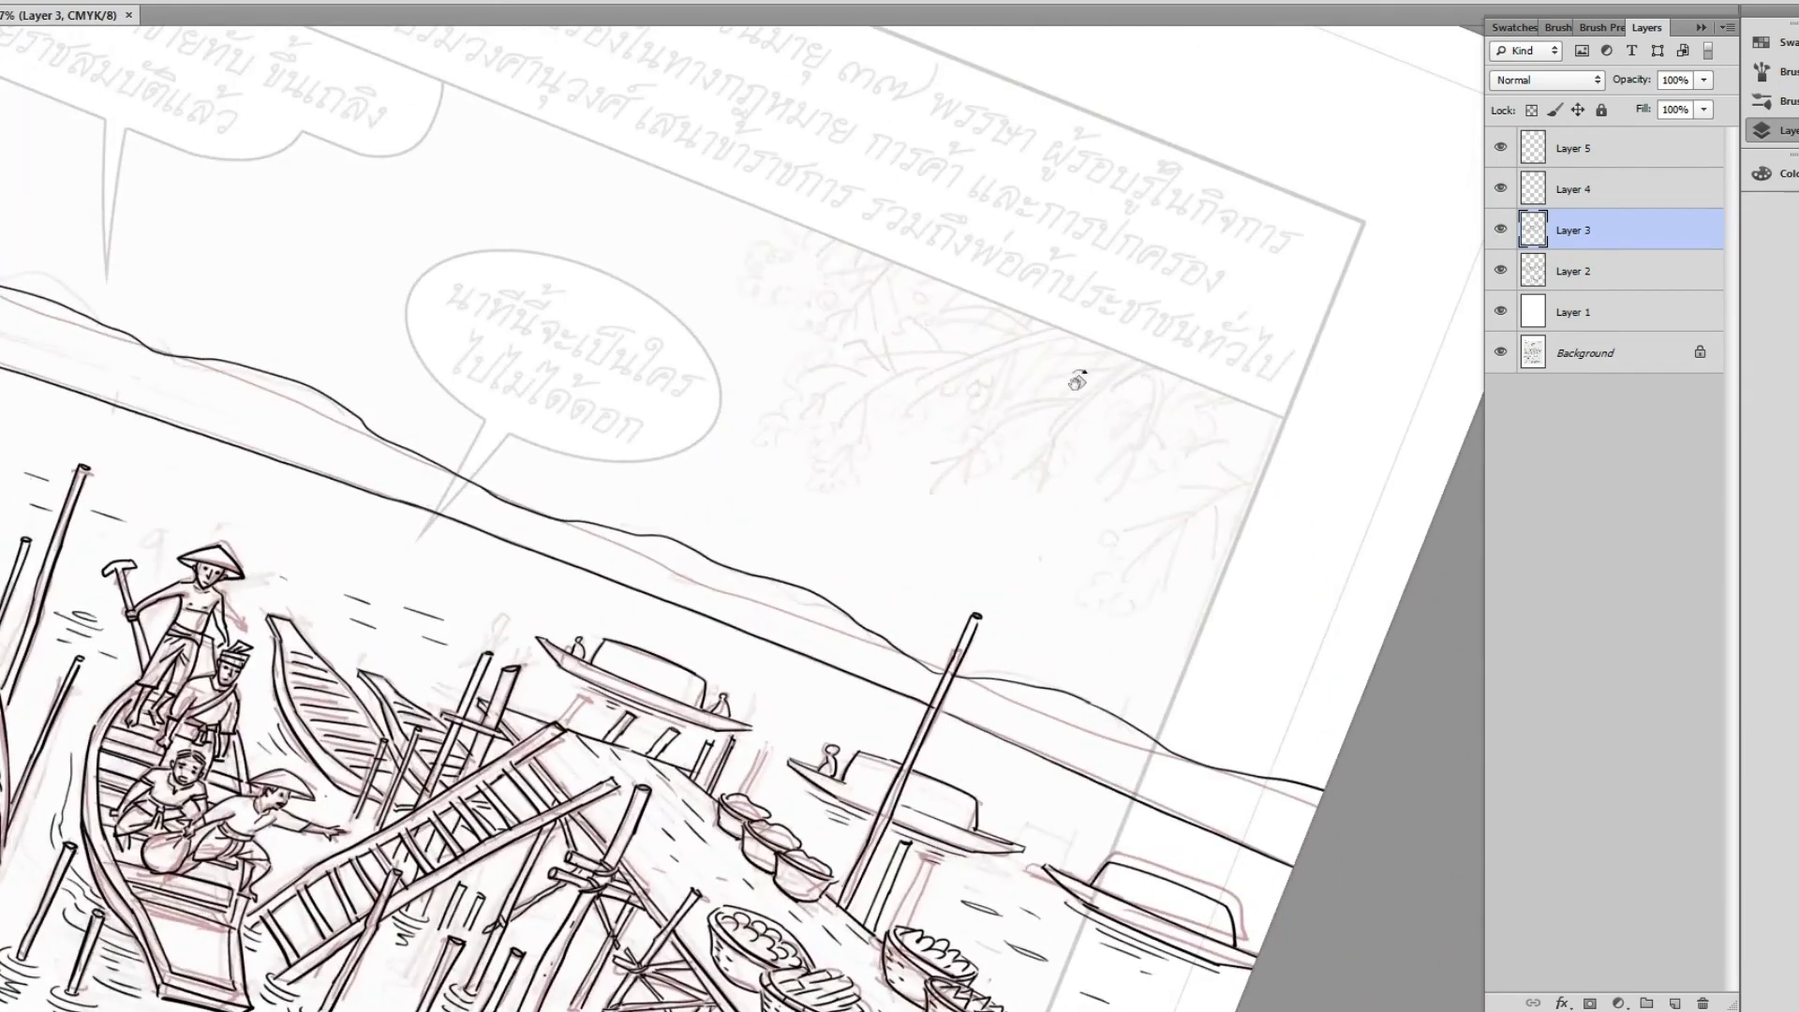
scroll(1076, 380, "up", 3)
left_click_drag(1233, 316, 1039, 446)
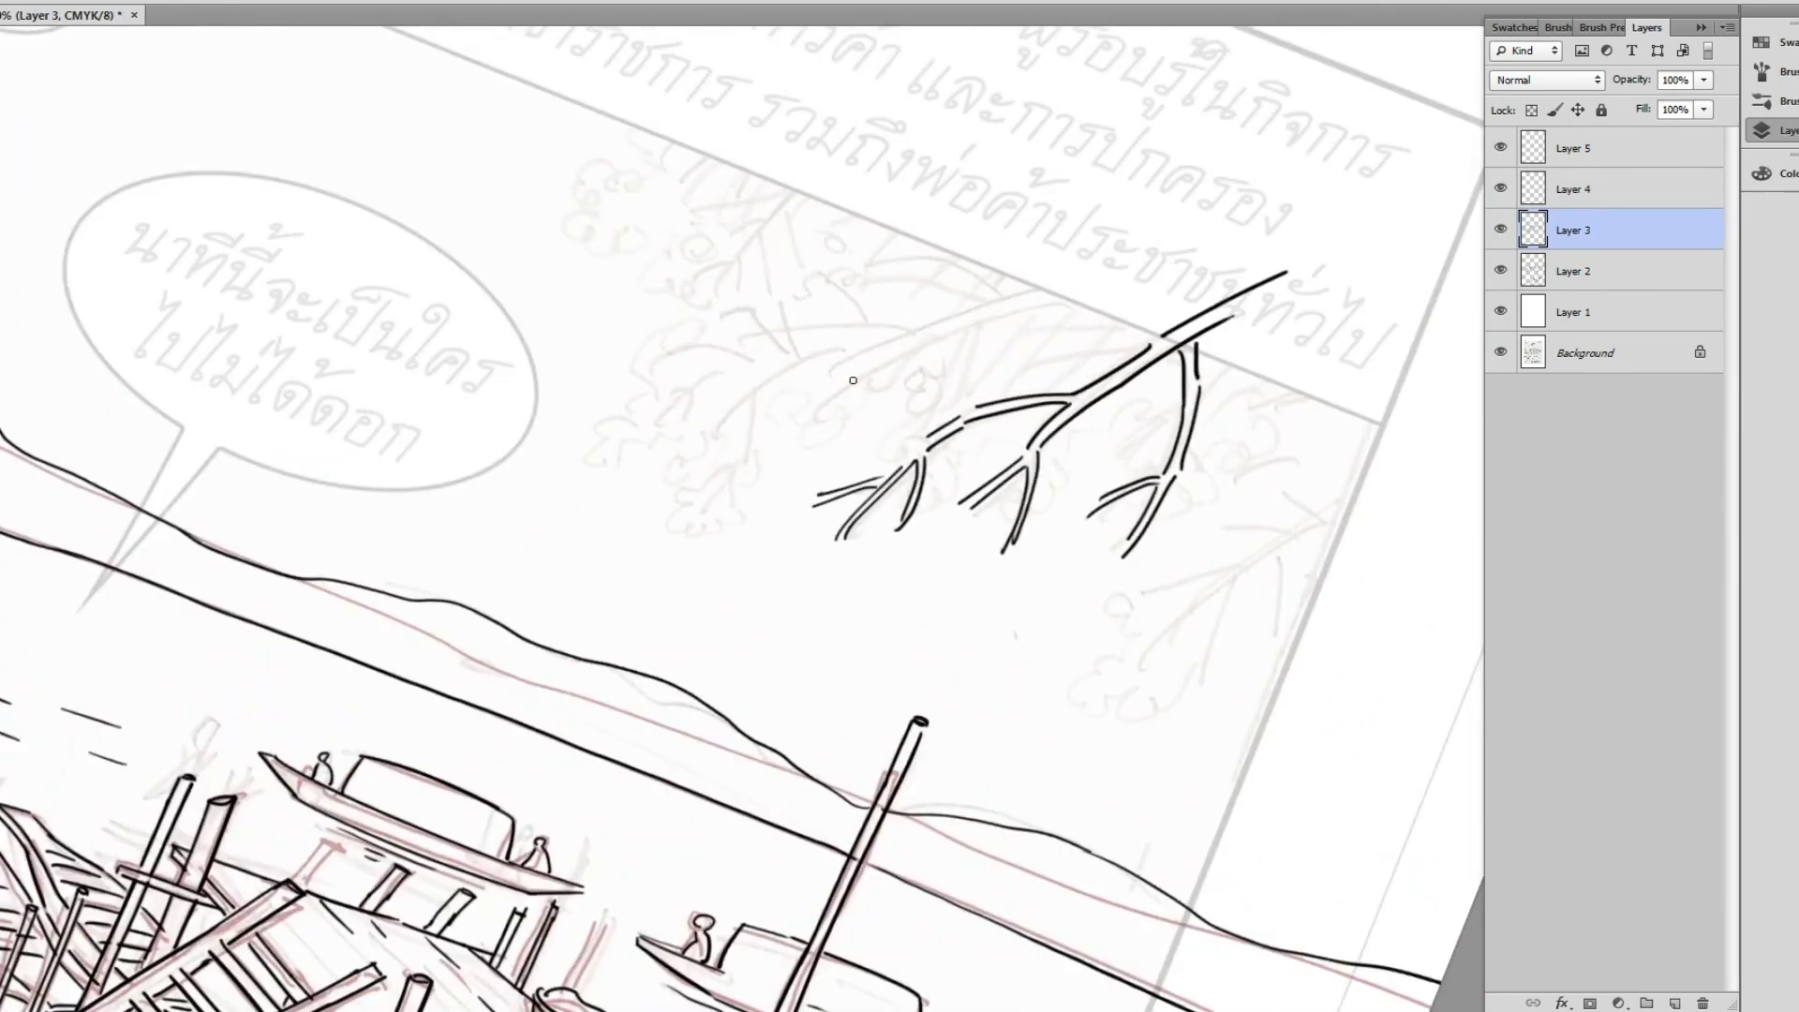
left_click_drag(852, 380, 1209, 261)
- Ink the lowest tree branch reaching in from beyond the panel border, with its forked twigs
scroll(1030, 290, "right", 5)
mouse_move(885, 559)
left_mouse_down()
mouse_move(1146, 438)
mouse_move(1016, 428)
left_mouse_up()
left_click_drag(1155, 432, 1321, 403)
left_click_drag(1161, 405, 1335, 366)
left_click_drag(1152, 437, 1092, 533)
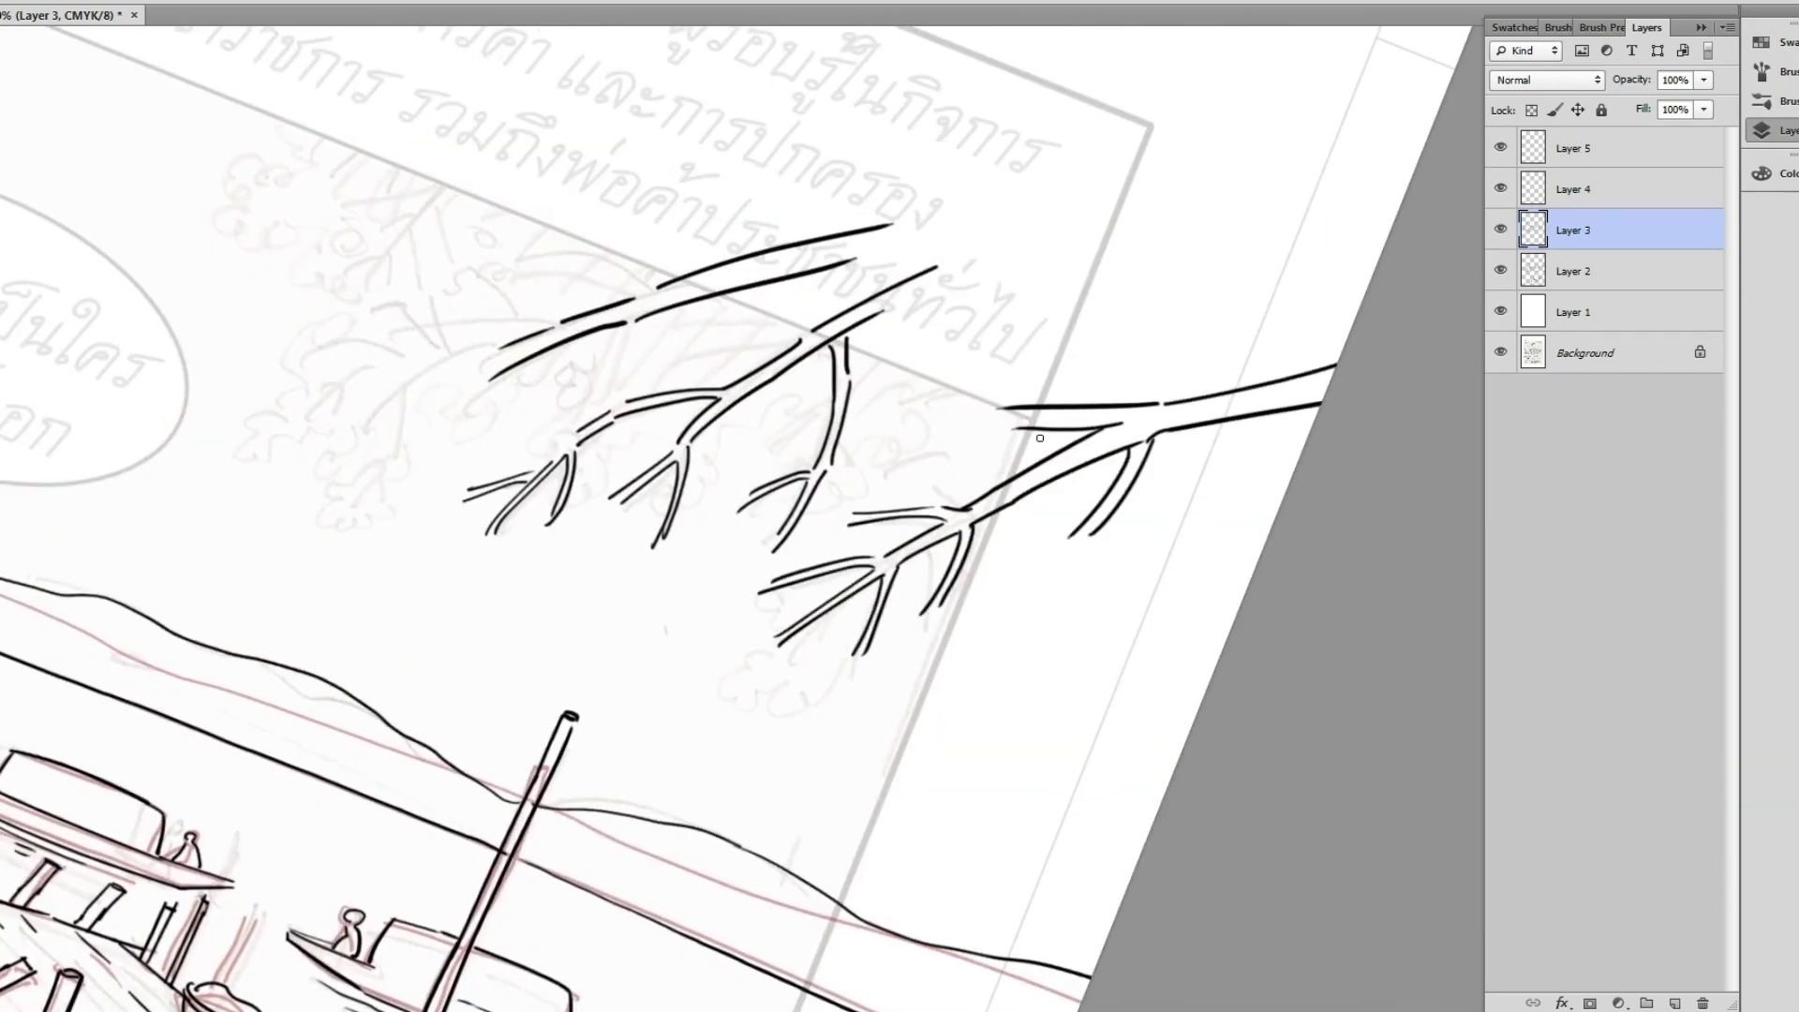
left_click_drag(1023, 424, 911, 481)
- Ink the thick limb's lower edge out to the page edge and the fork hanging from it
scroll(975, 412, "down", 1)
scroll(924, 350, "up", 3)
left_click_drag(1057, 299, 852, 443)
mouse_move(1115, 290)
left_mouse_down()
mouse_move(937, 466)
mouse_move(1358, 281)
left_mouse_up()
scroll(879, 365, "up", 1)
scroll(878, 365, "right", 1)
- Ink the limb's long inner branches, the arching branch above them and the limb's upper edge
left_click_drag(604, 326, 1078, 324)
left_click_drag(895, 201, 1096, 323)
left_click_drag(672, 234, 857, 195)
scroll(857, 243, "up", 2)
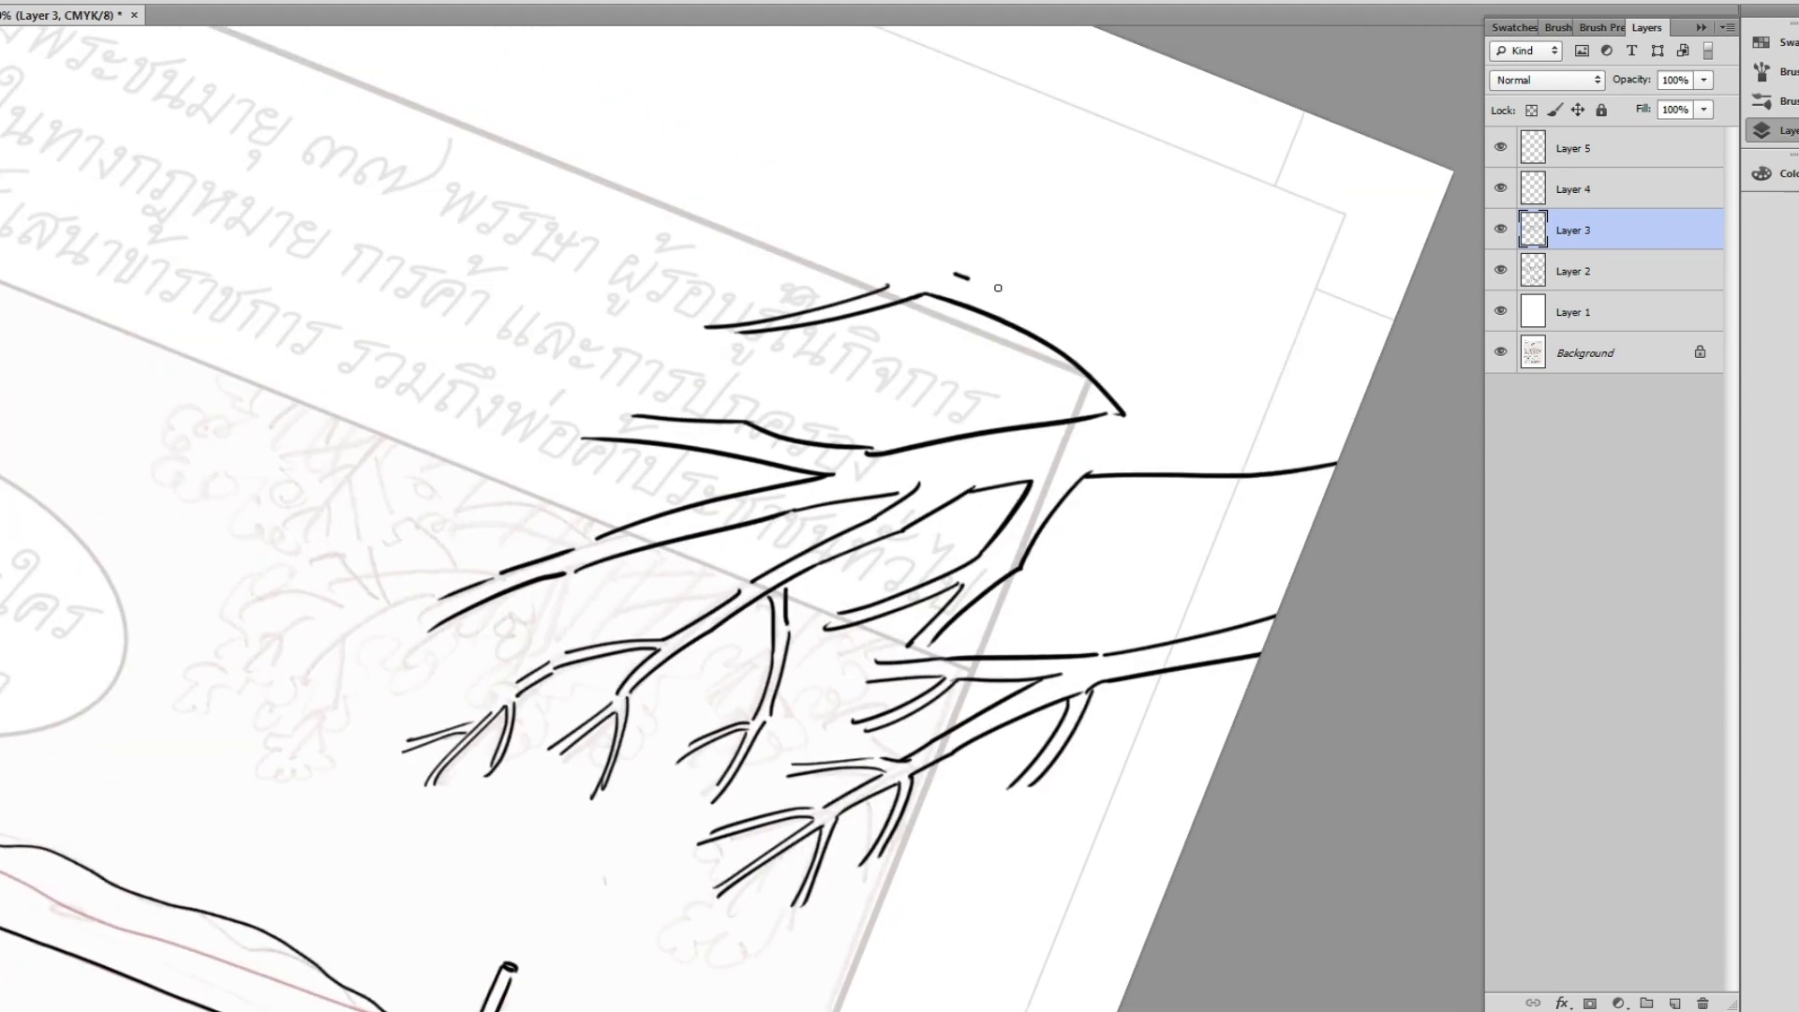
left_click_drag(967, 276, 1186, 407)
- Ink the farthest-reaching branch with its clusters of forked twigs and extend it back towards the main limb
scroll(774, 426, "up", 2)
scroll(774, 426, "left", 2)
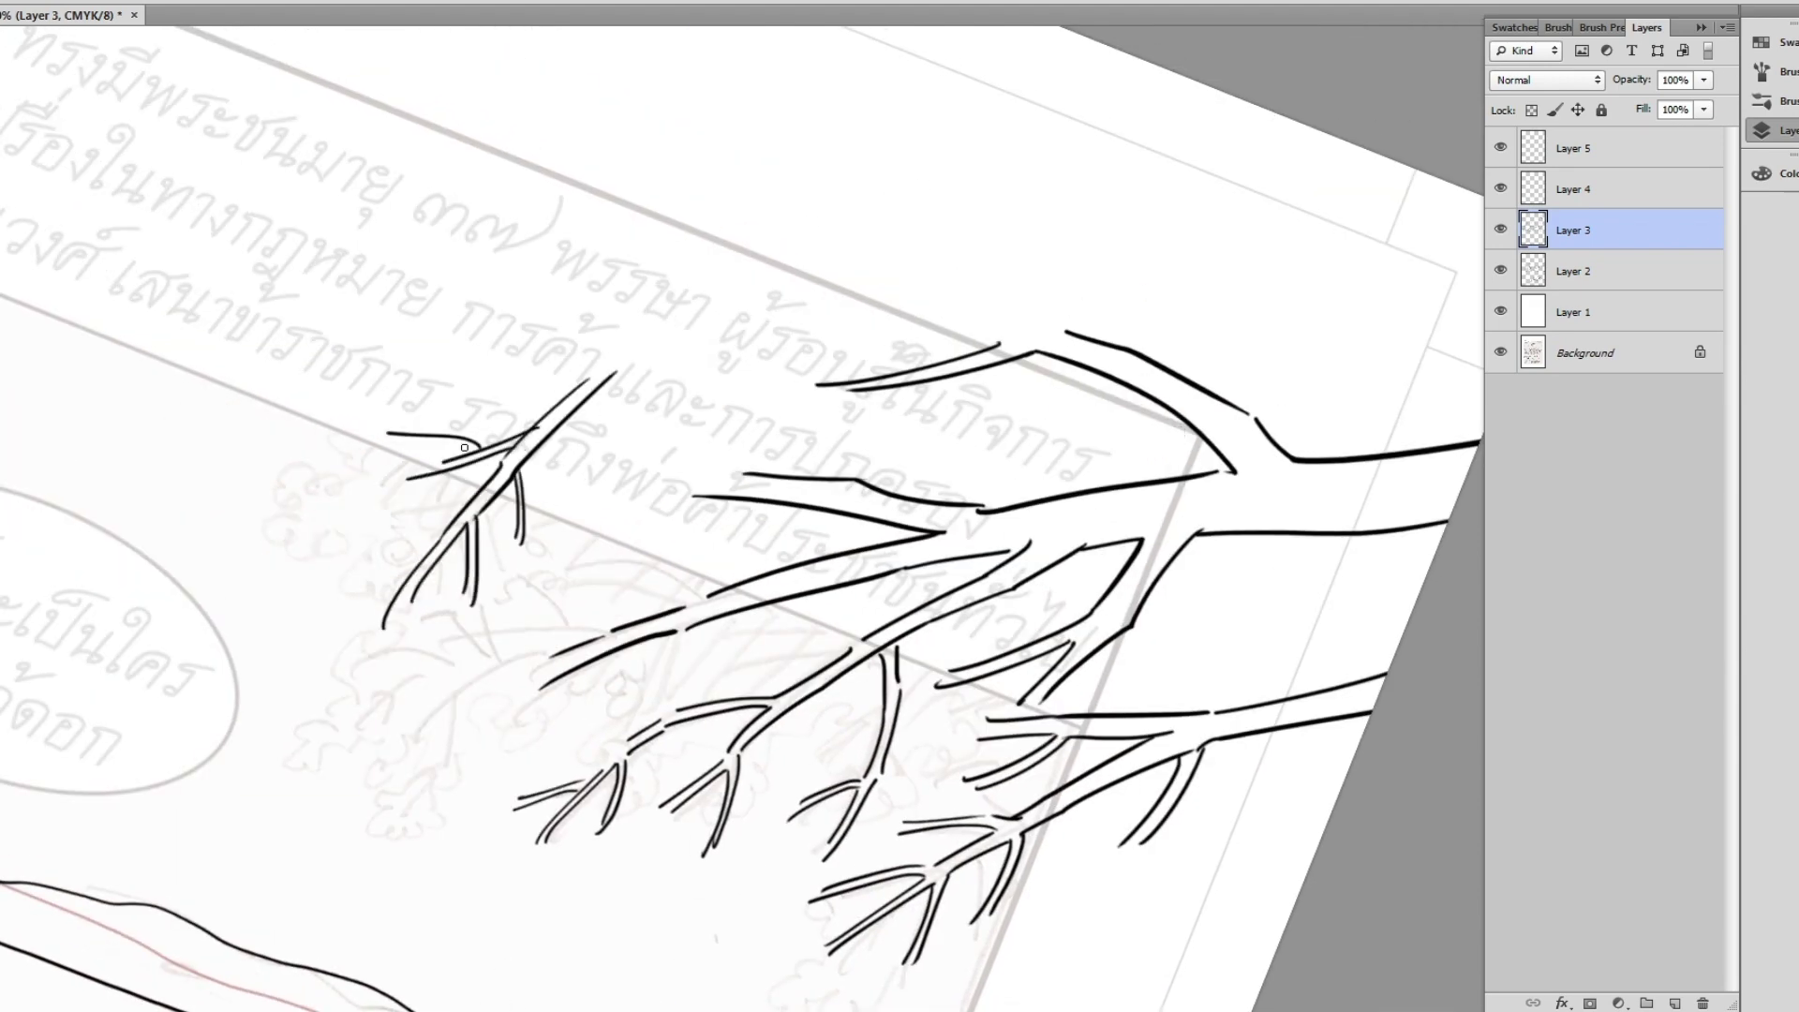
key("ctrl+z")
scroll(586, 453, "up", 2)
scroll(586, 453, "right", 1)
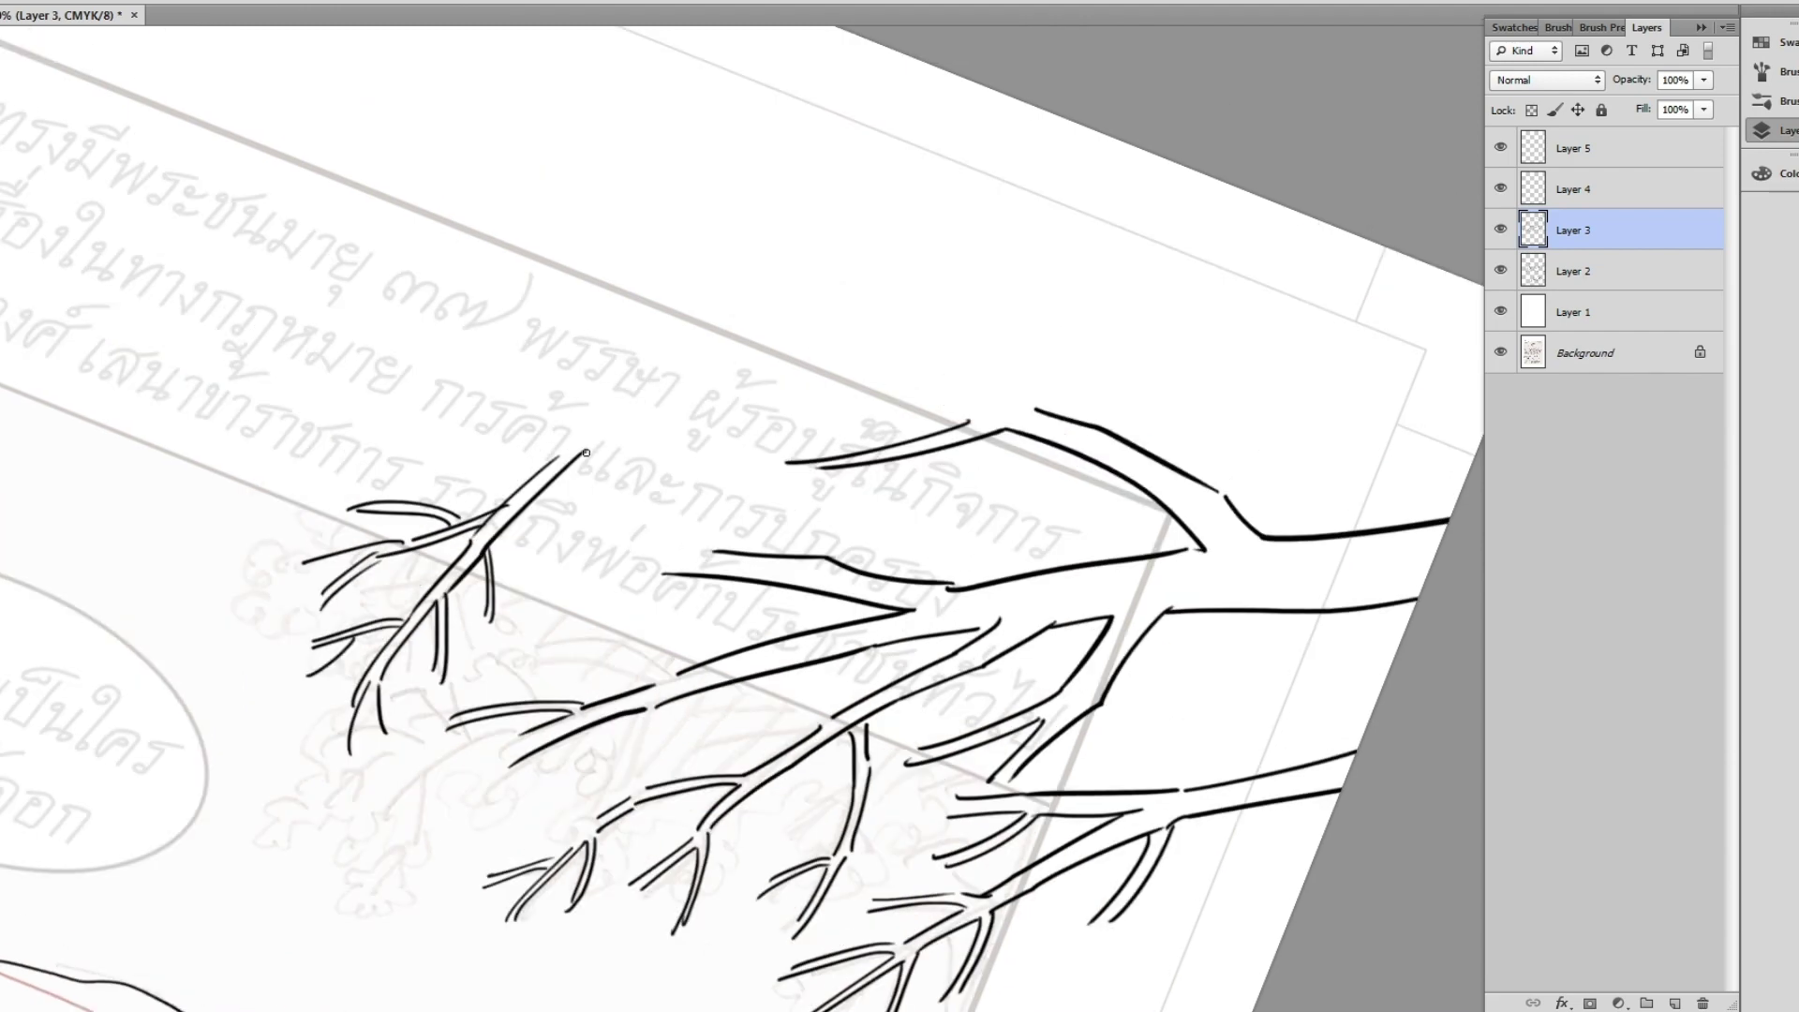
left_click_drag(521, 375, 668, 377)
mouse_move(668, 376)
left_mouse_down()
mouse_move(831, 300)
mouse_move(965, 314)
left_mouse_up()
- Ink the forked side branch and its small twigs beneath the farthest-reaching branch
left_click_drag(811, 394, 937, 389)
mouse_move(768, 423)
left_mouse_down()
mouse_move(974, 413)
mouse_move(814, 521)
left_mouse_up()
left_click_drag(832, 471, 703, 530)
left_click_drag(806, 465, 675, 490)
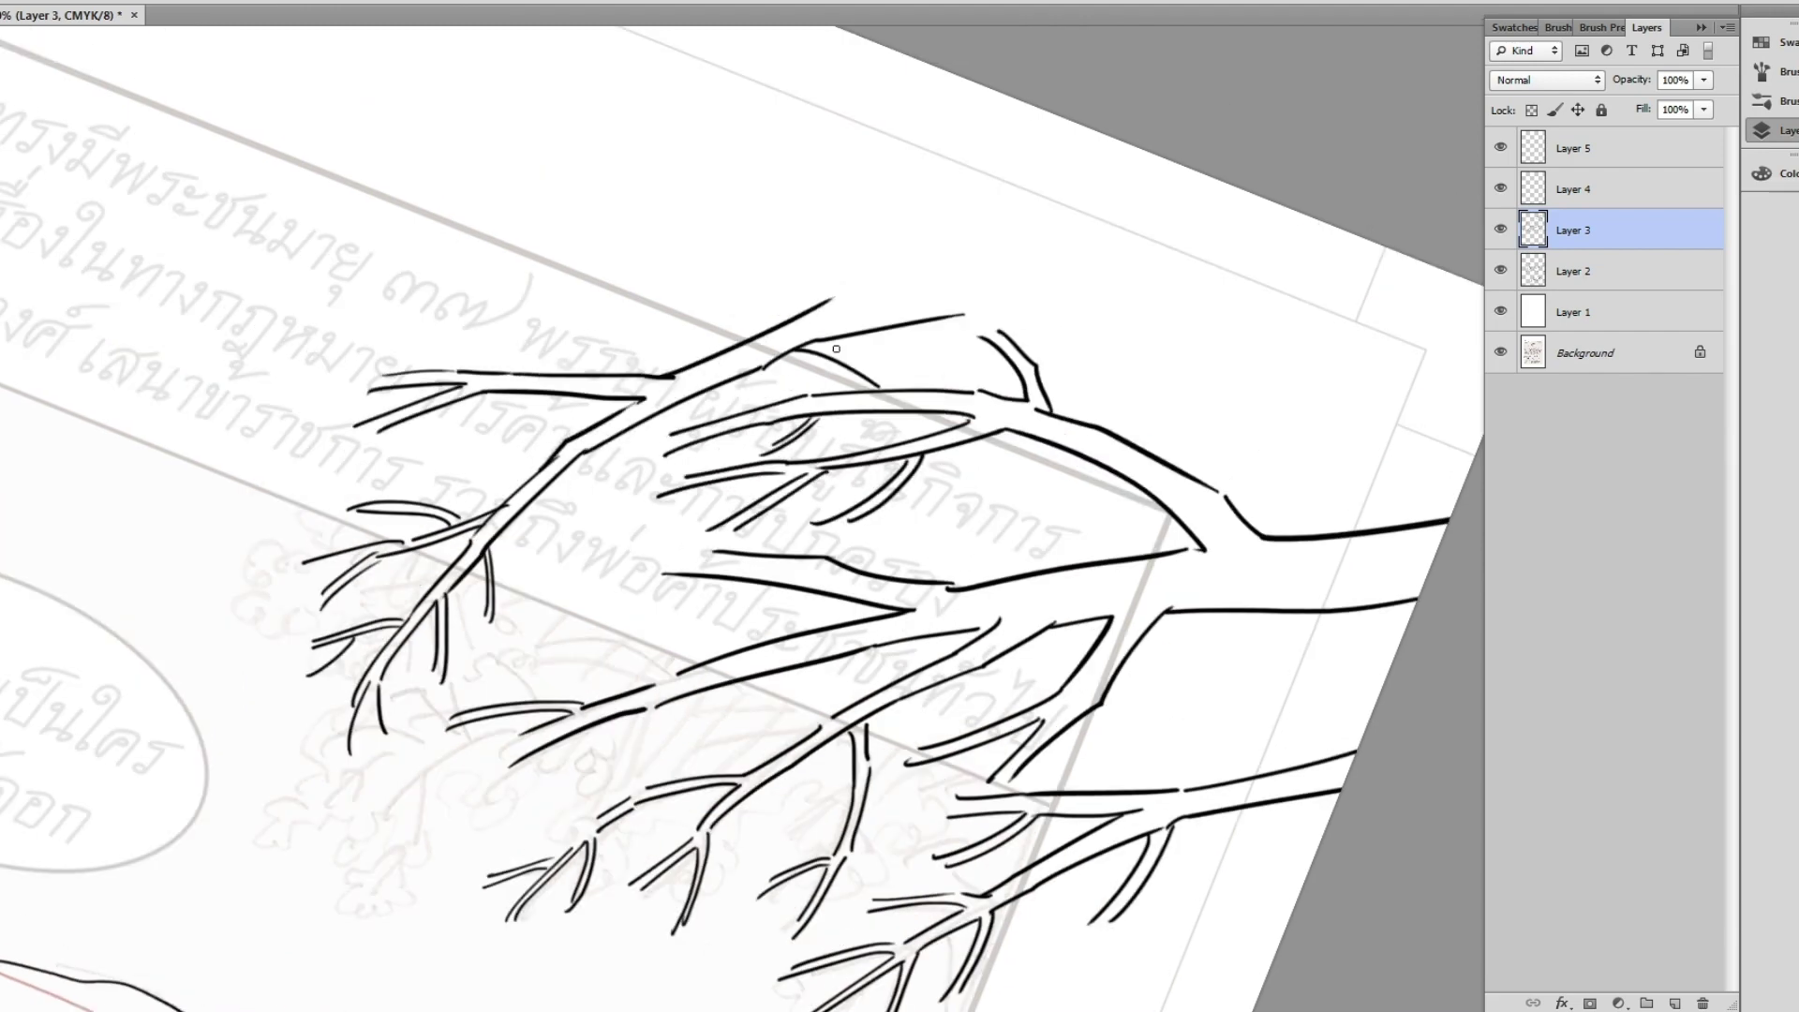
- Ink the small connecting twigs at the upper fork and the topmost branch above them
left_click_drag(835, 348, 904, 389)
left_click_drag(1054, 361, 1035, 295)
mouse_move(1209, 251)
left_mouse_down()
mouse_move(970, 314)
mouse_move(656, 271)
left_mouse_up()
left_click_drag(964, 229, 665, 248)
scroll(1024, 381, "down", 3)
scroll(1024, 381, "left", 5)
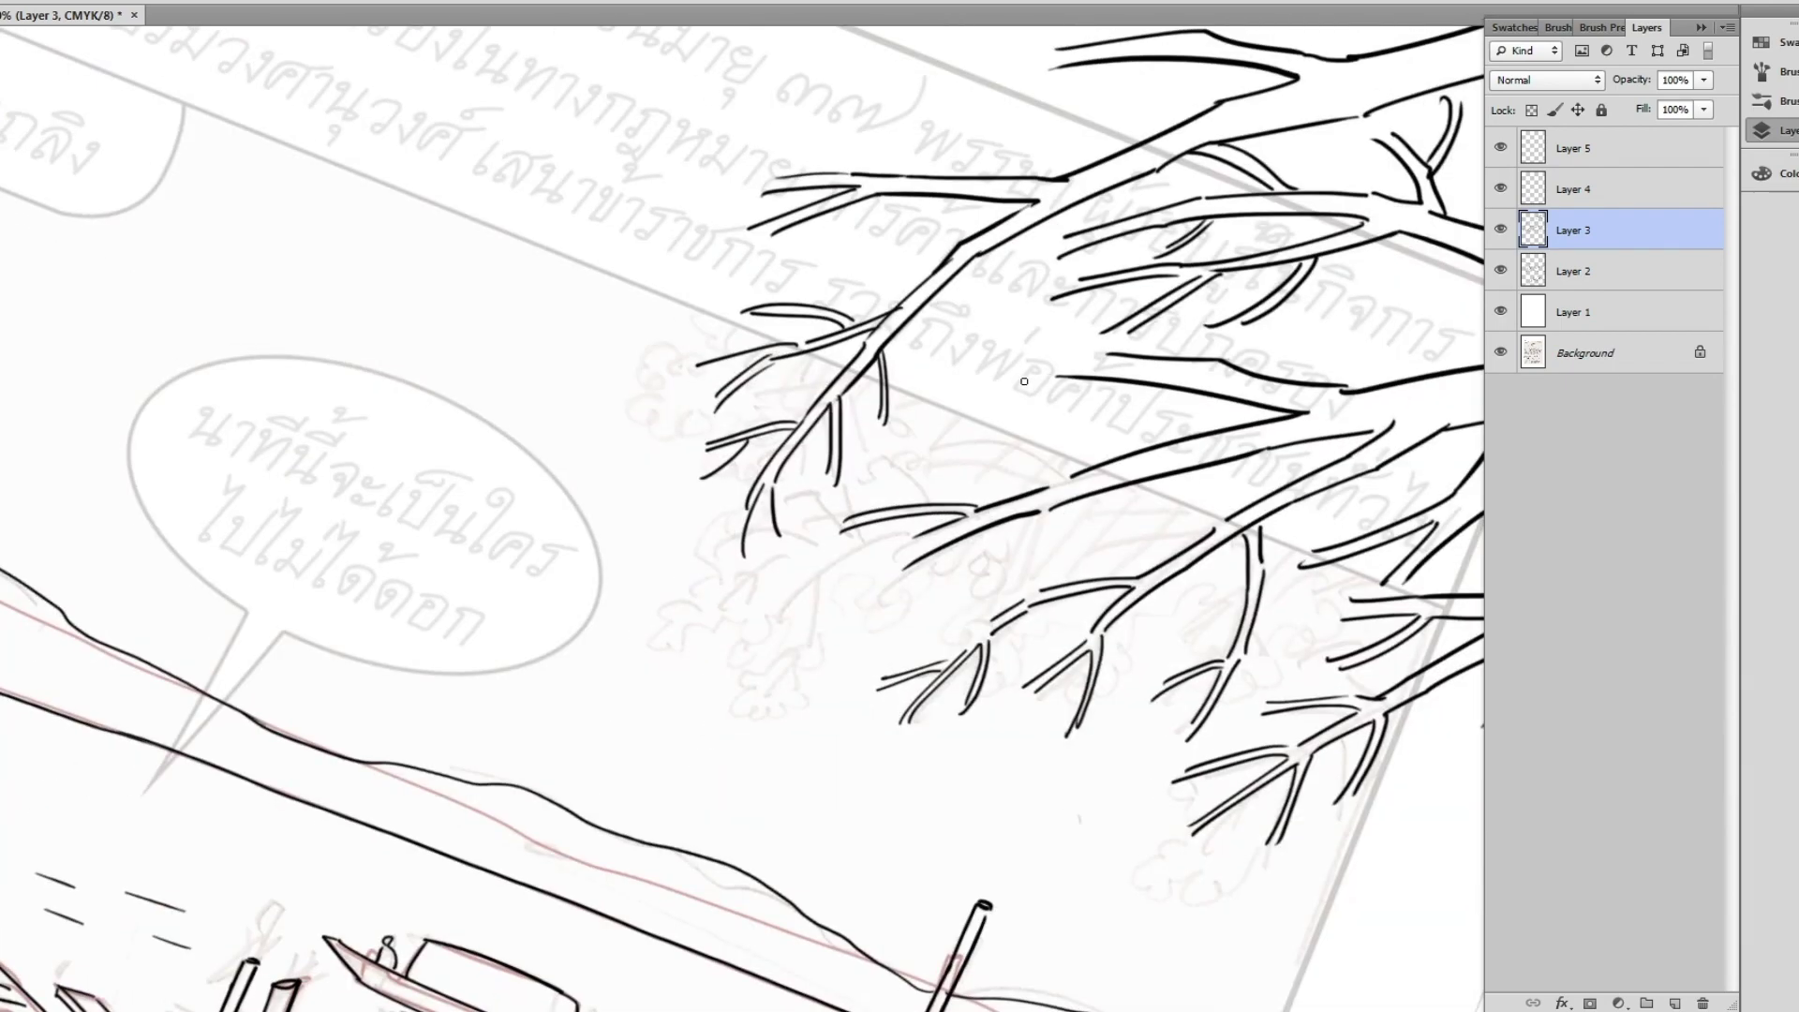
- Ink a long thin branch reaching out past the drooping limb, with forked twigs at its end
left_click_drag(877, 378, 577, 415)
left_click_drag(824, 393, 620, 423)
left_click_drag(513, 352, 688, 379)
left_click_drag(546, 300, 652, 365)
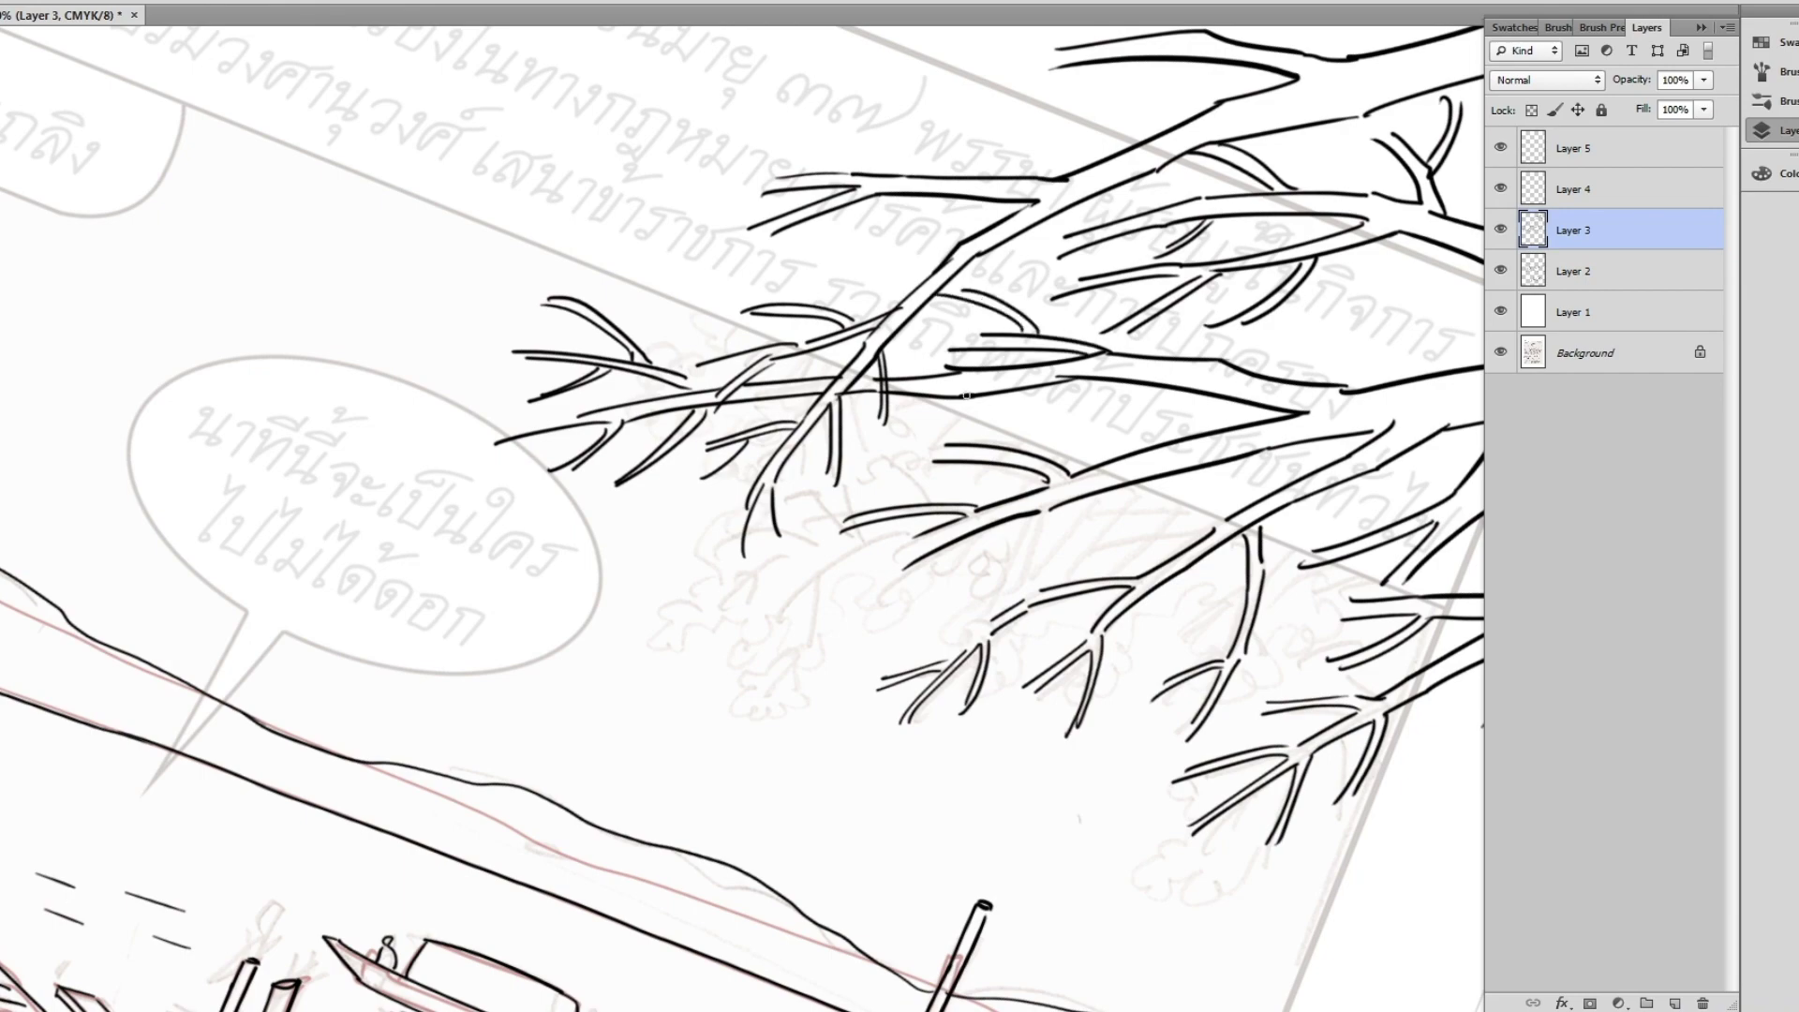
- Ink short curved twigs along the lower branches and beneath the thick limb near the panel's edge
scroll(966, 395, "right", 5)
scroll(942, 595, "down", 3)
scroll(960, 504, "up", 1)
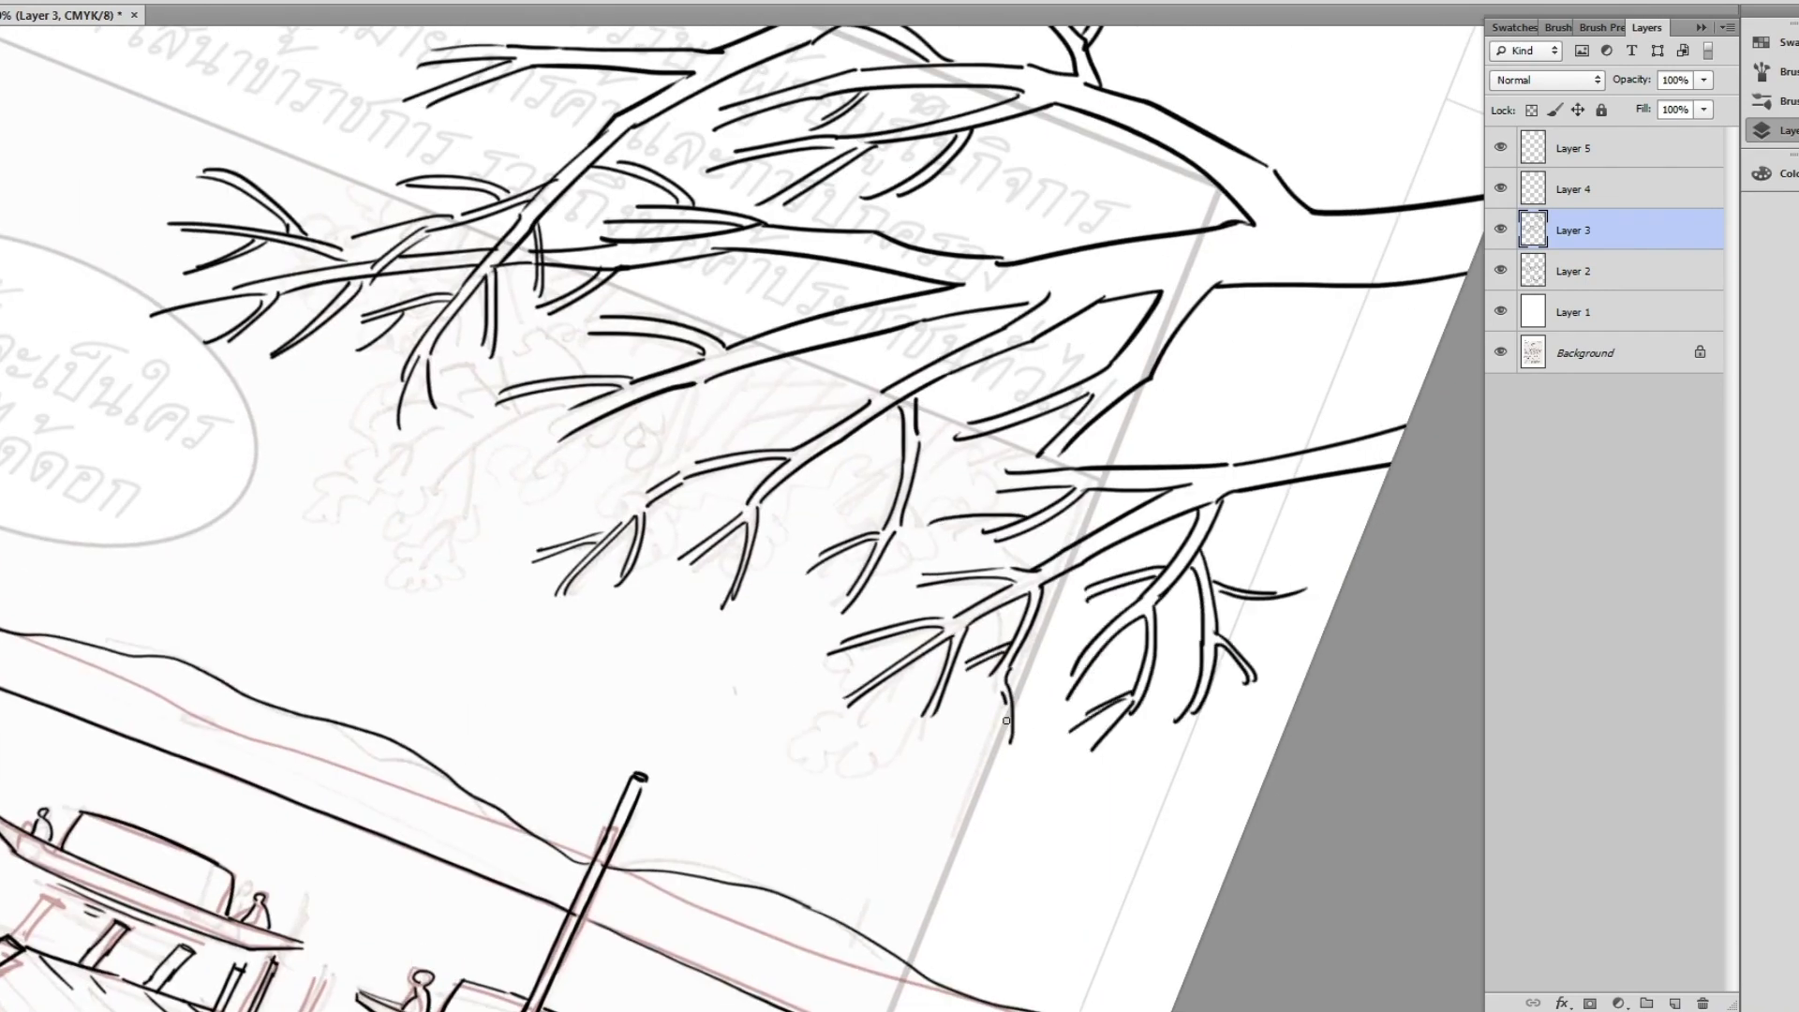
scroll(1051, 524, "up", 2)
scroll(1212, 441, "up", 2)
left_click_drag(1182, 489, 1264, 461)
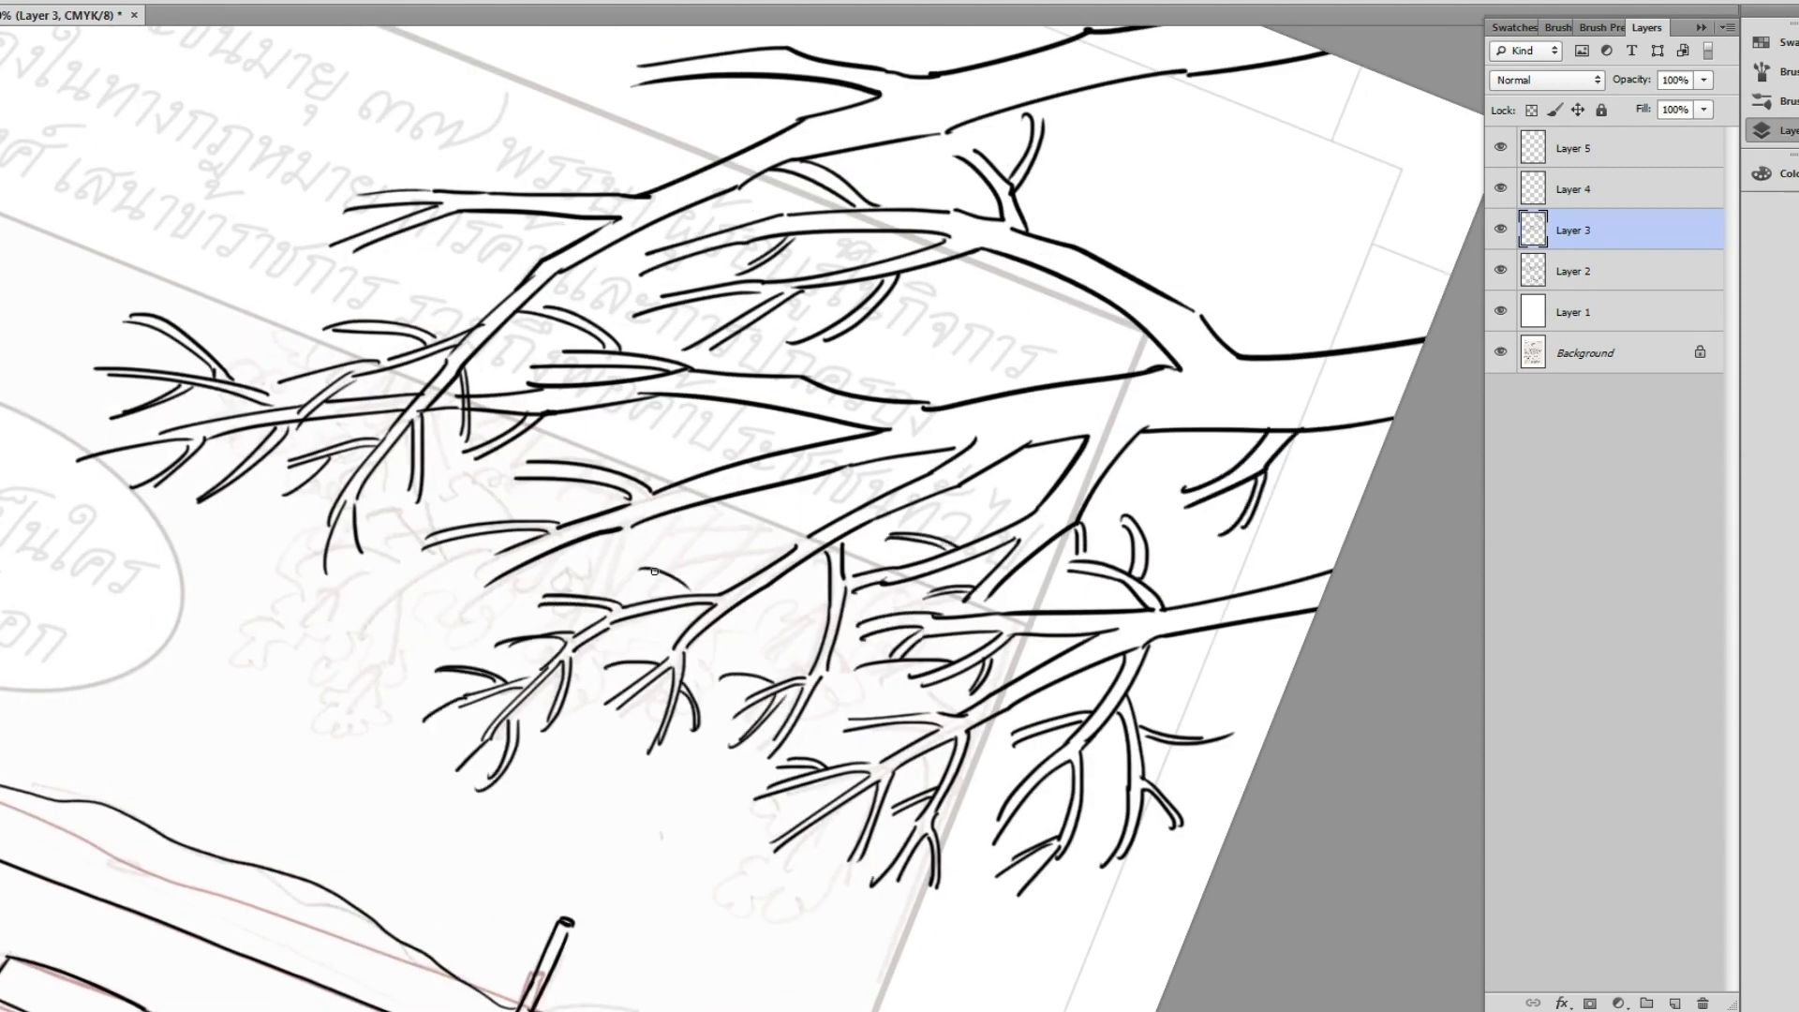
- Ink small forked twigs along the outermost branches and the drooping limb's tip
scroll(654, 570, "up", 8)
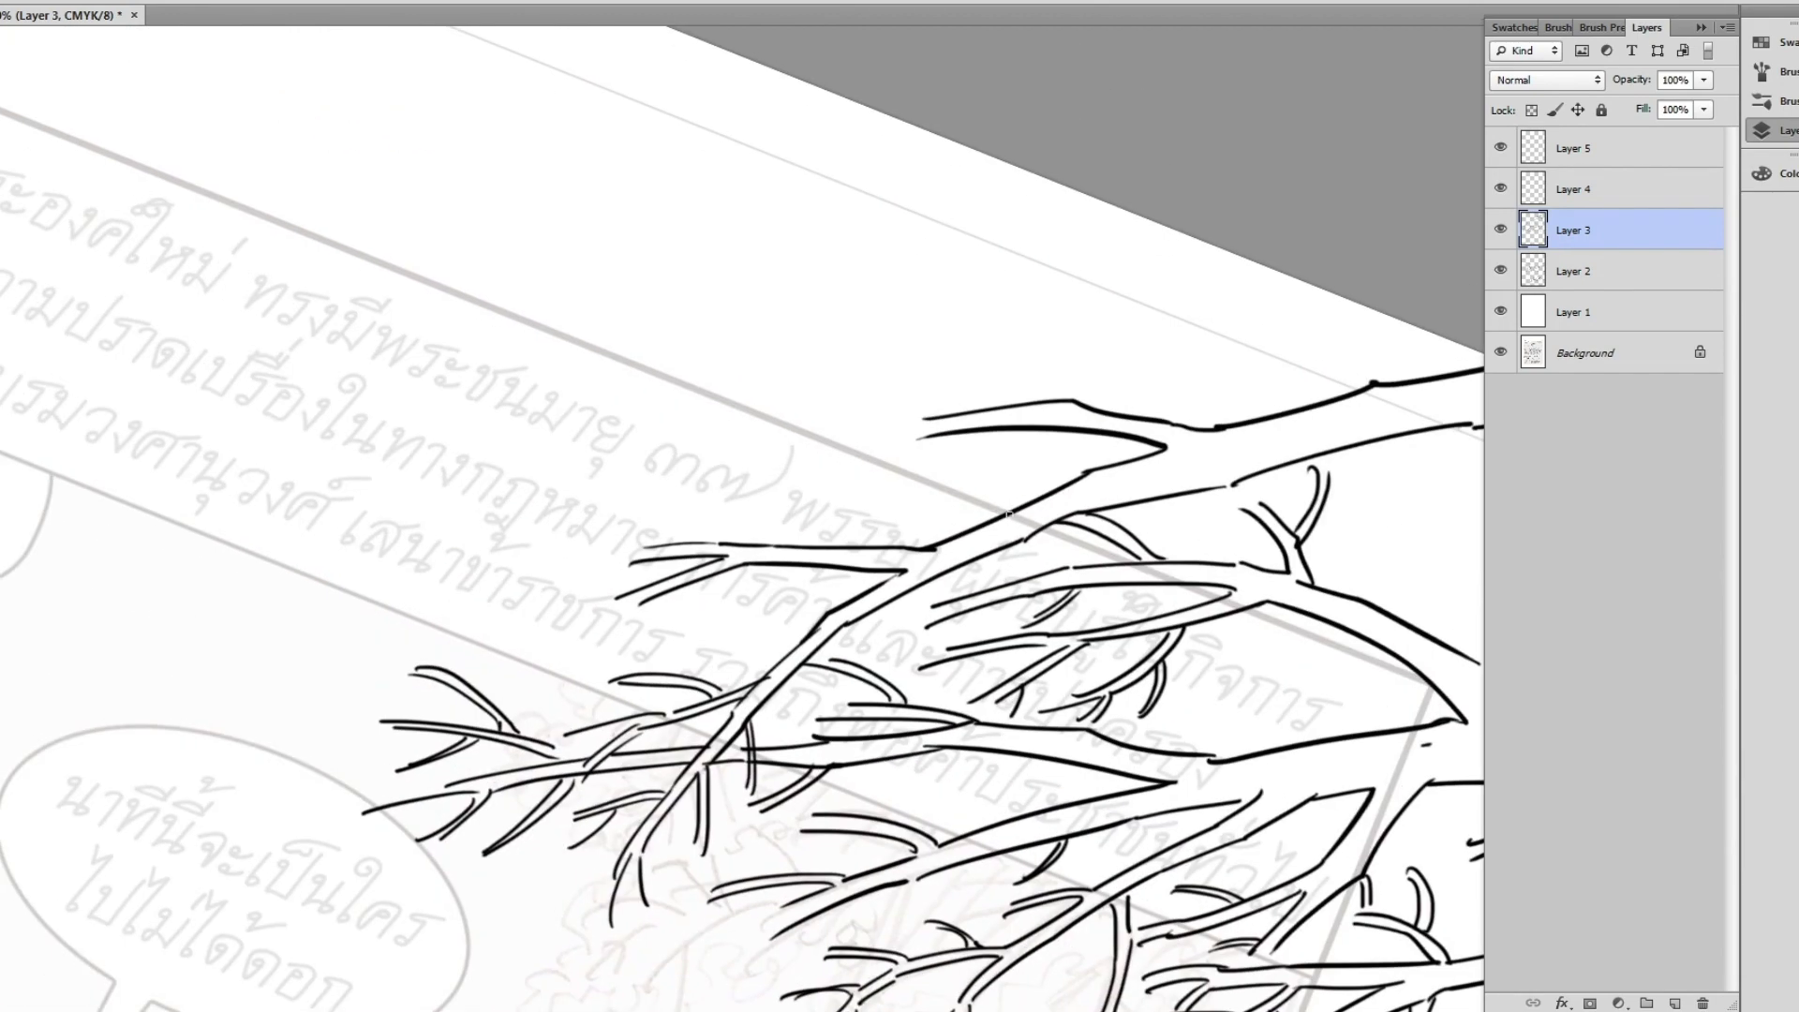
scroll(783, 479, "down", 2)
left_click_drag(830, 537, 868, 471)
left_click_drag(748, 546, 792, 499)
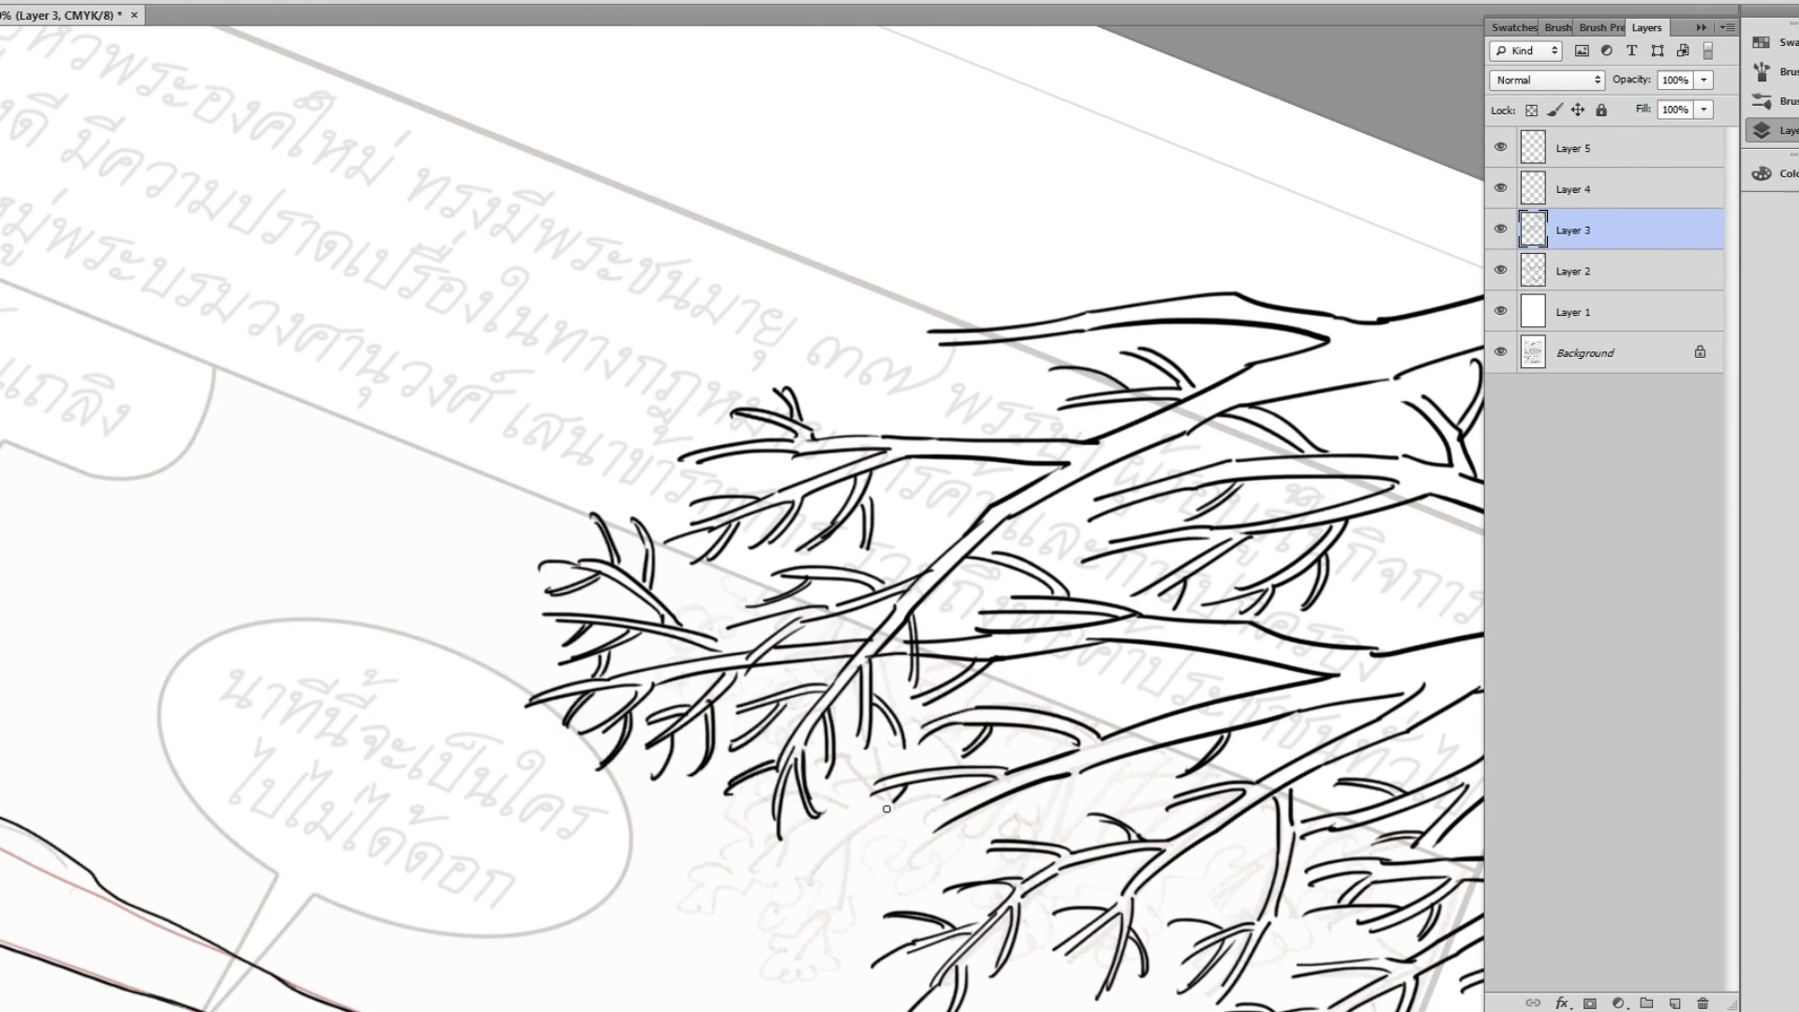
scroll(886, 807, "down", 2)
left_click_drag(845, 697, 964, 662)
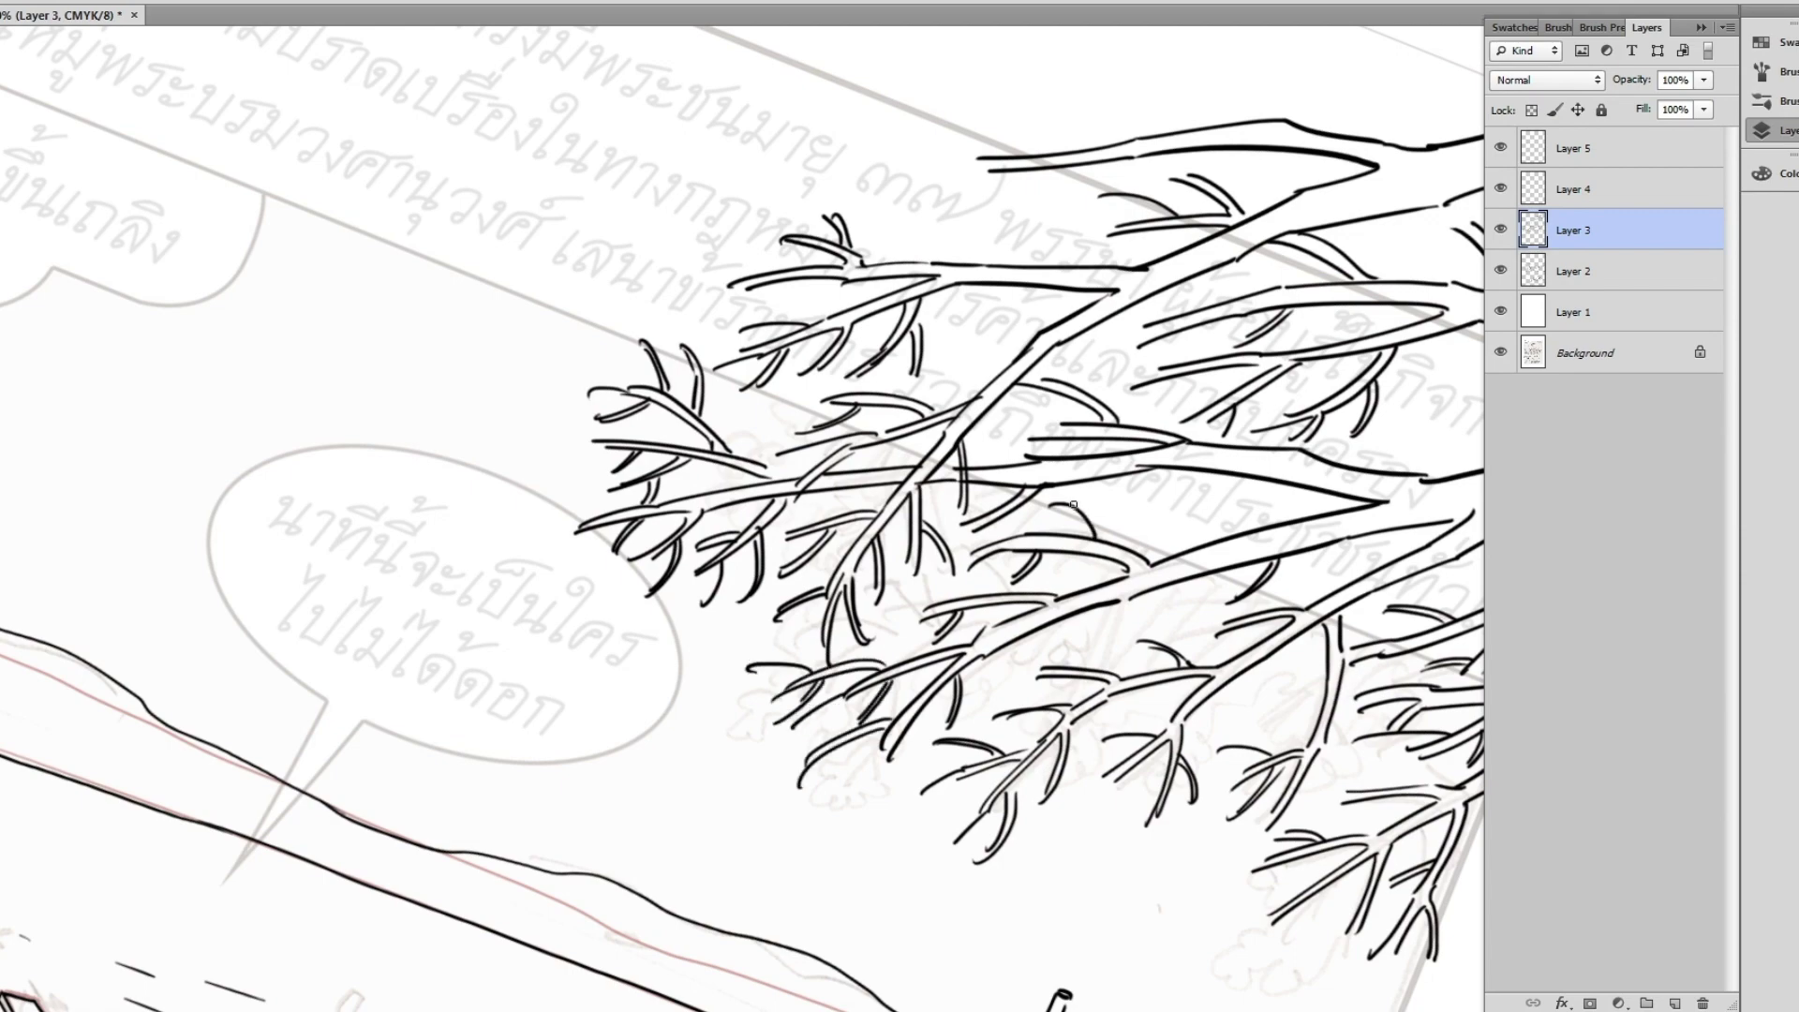
- Ink the remaining small twigs on the middle branches and at the end of the topmost branch
scroll(1072, 504, "right", 1)
left_click_drag(1054, 501, 1096, 548)
left_click_drag(978, 450, 1042, 494)
scroll(936, 449, "right", 3)
left_click_drag(454, 211, 600, 242)
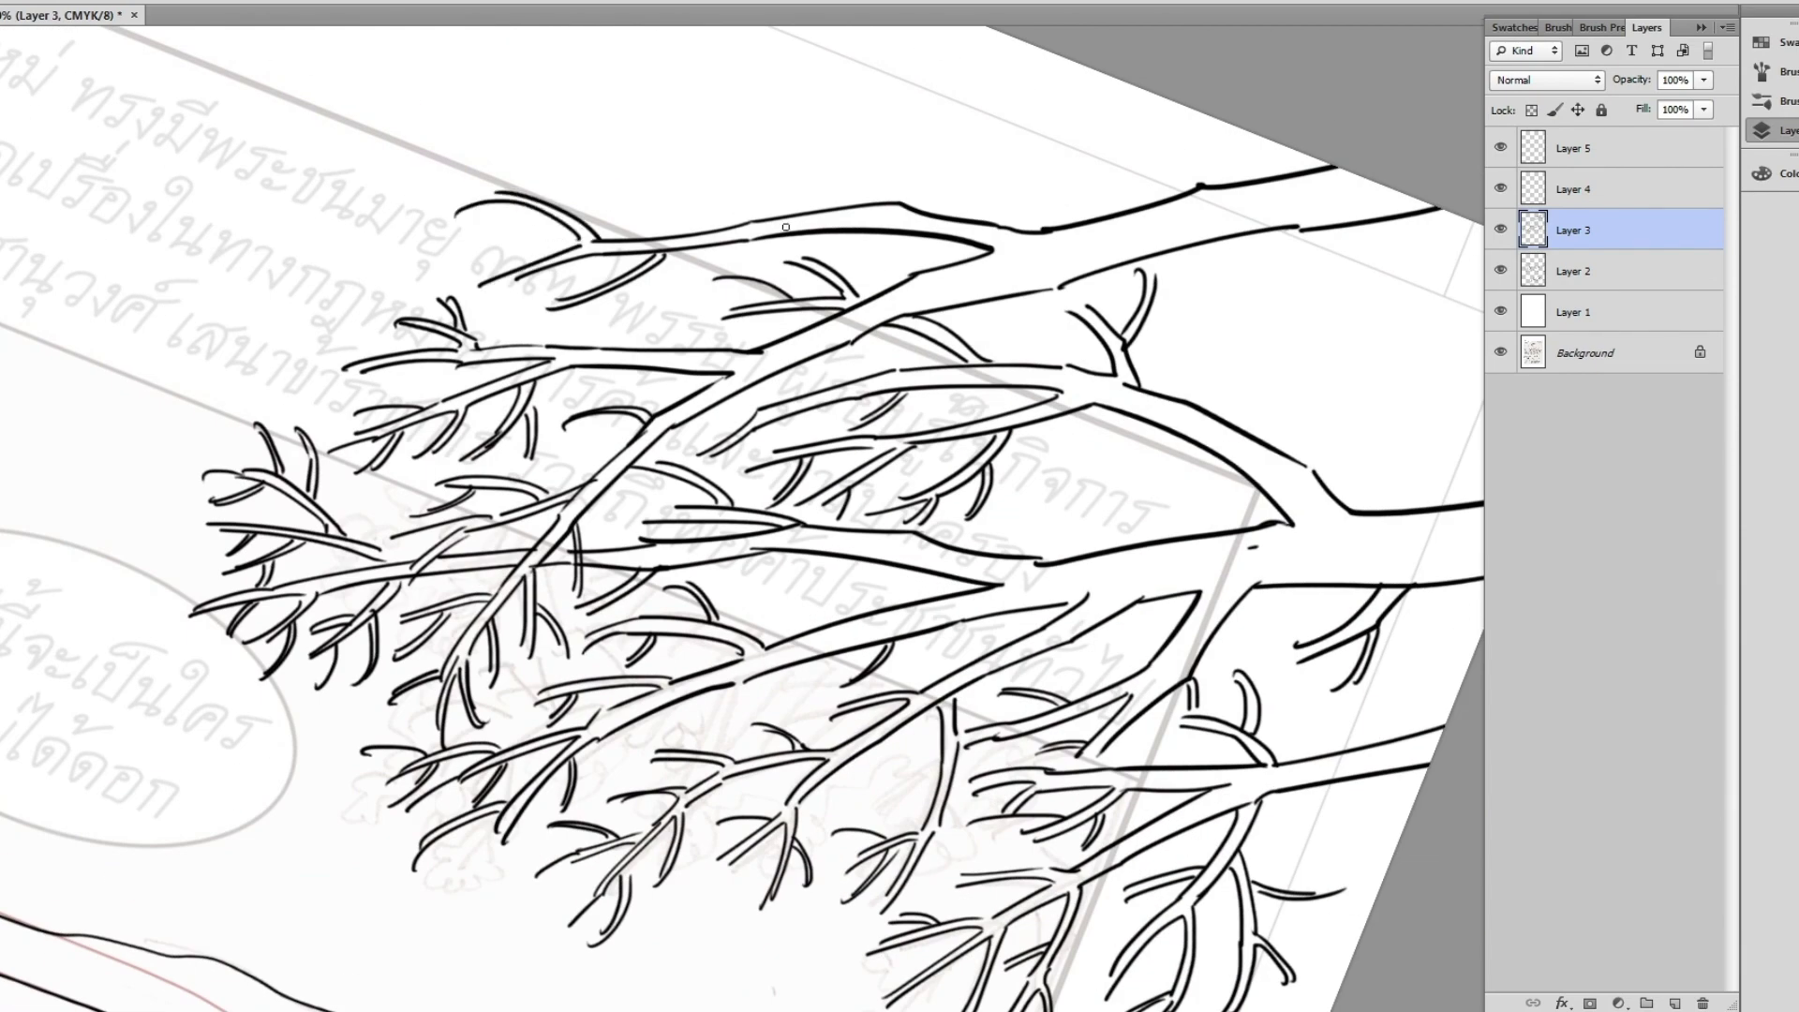
scroll(785, 226, "down", 2)
mouse_move(1043, 220)
left_mouse_down()
mouse_move(965, 266)
mouse_move(815, 300)
left_mouse_up()
scroll(976, 281, "left", 3)
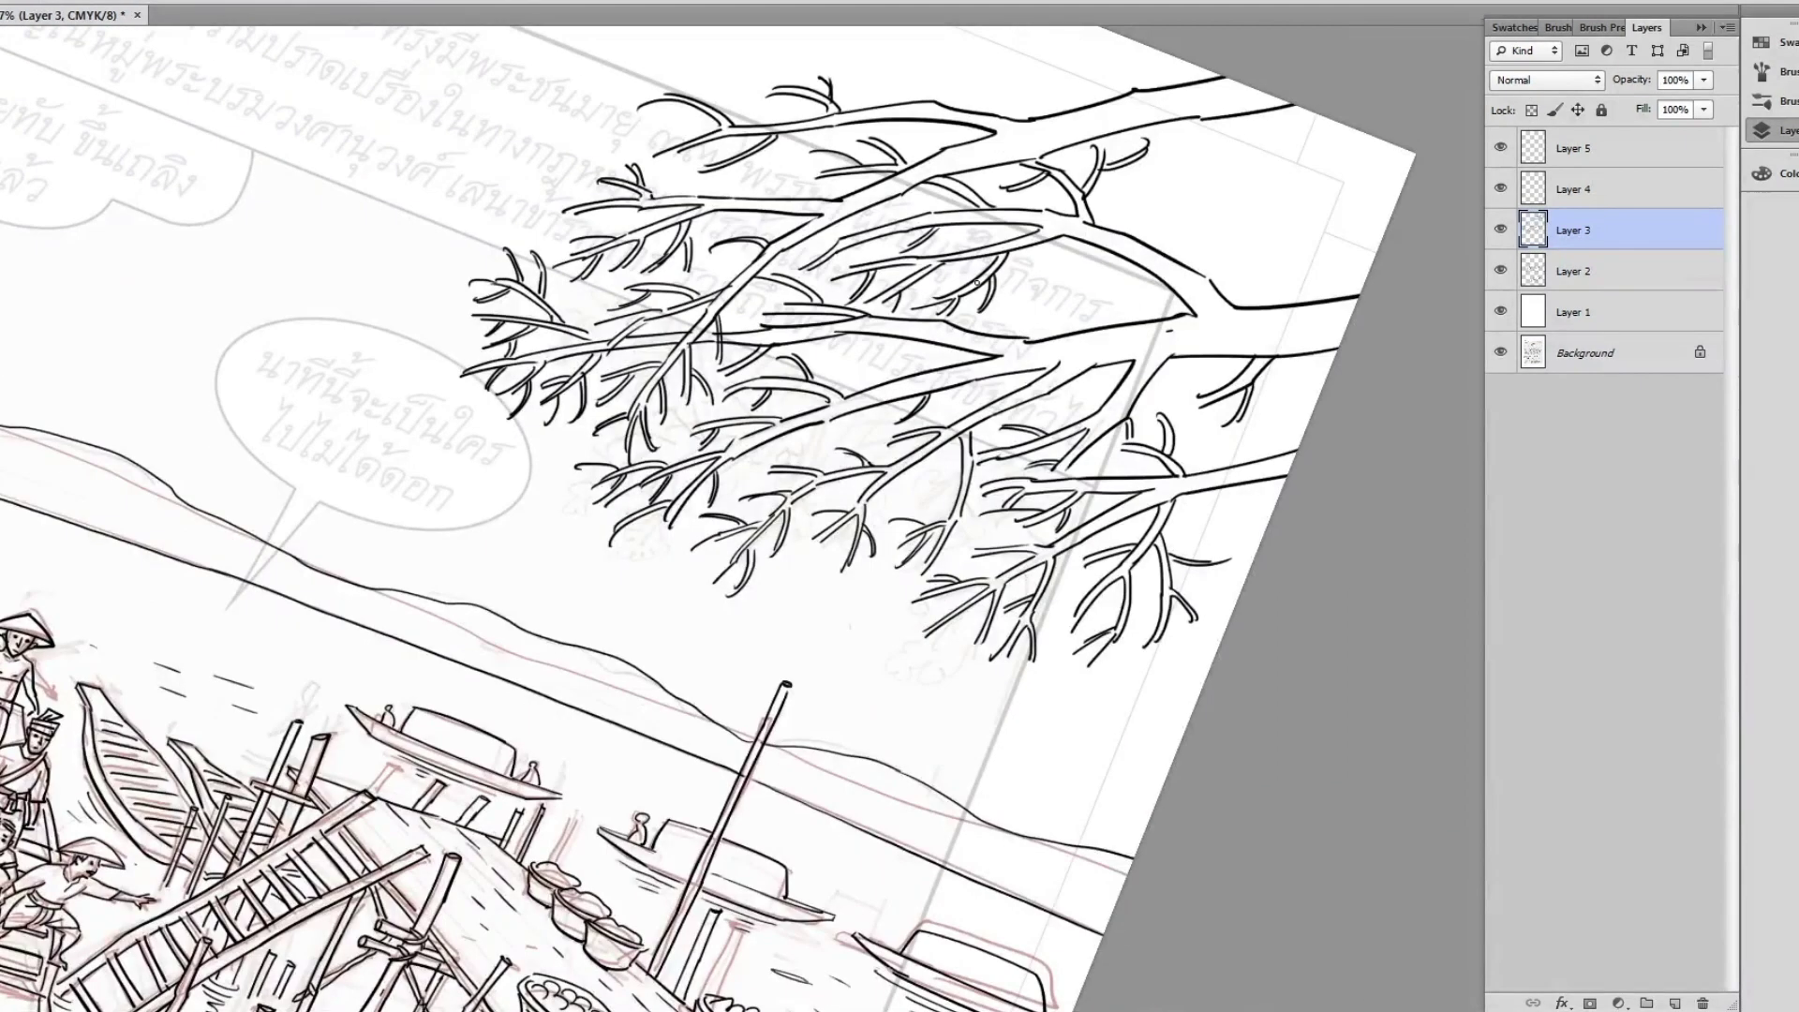
- Ink rounded leaf clusters around the twig tips of the lowest outer branch above the hills
scroll(590, 586, "up", 3)
left_click_drag(778, 403, 571, 638)
mouse_move(754, 468)
left_mouse_down()
mouse_move(721, 623)
mouse_move(529, 661)
left_mouse_up()
left_click_drag(694, 544, 646, 647)
left_click_drag(627, 576, 520, 571)
mouse_move(441, 647)
left_mouse_down()
mouse_move(398, 670)
mouse_move(431, 703)
left_mouse_up()
left_click_drag(487, 618, 511, 660)
left_click_drag(520, 567, 510, 520)
mouse_move(572, 585)
left_mouse_down()
mouse_move(455, 572)
mouse_move(562, 623)
left_mouse_up()
- Ink leaf clusters on the side twigs higher up the lowest outer branch
mouse_move(525, 740)
left_mouse_down()
mouse_move(538, 680)
mouse_move(656, 619)
left_mouse_up()
left_click_drag(703, 679, 797, 558)
left_click_drag(581, 473, 598, 458)
left_click_drag(633, 529, 567, 459)
left_click_drag(600, 483, 525, 412)
left_click_drag(670, 421, 573, 375)
left_click_drag(618, 402, 752, 563)
mouse_move(618, 385)
left_mouse_down()
mouse_move(543, 440)
mouse_move(656, 382)
left_mouse_up()
- Ink leaf clusters on the twigs between the lowest outer branch and the drooping limb's tip
left_click_drag(646, 412, 581, 530)
left_click_drag(679, 440, 623, 553)
left_click_drag(647, 506, 623, 609)
left_click_drag(763, 402, 736, 495)
left_click_drag(914, 422, 834, 473)
mouse_move(654, 407)
left_mouse_down()
mouse_move(599, 443)
mouse_move(675, 380)
left_mouse_up()
left_click_drag(647, 356, 698, 417)
left_click_drag(670, 571, 744, 618)
- Ink the first leaf clusters at the tips of the neighbouring middle branch
left_click_drag(749, 609, 543, 394)
left_click_drag(801, 497, 711, 562)
mouse_move(848, 529)
left_mouse_down()
mouse_move(749, 679)
mouse_move(758, 717)
left_mouse_up()
left_click_drag(866, 586, 871, 679)
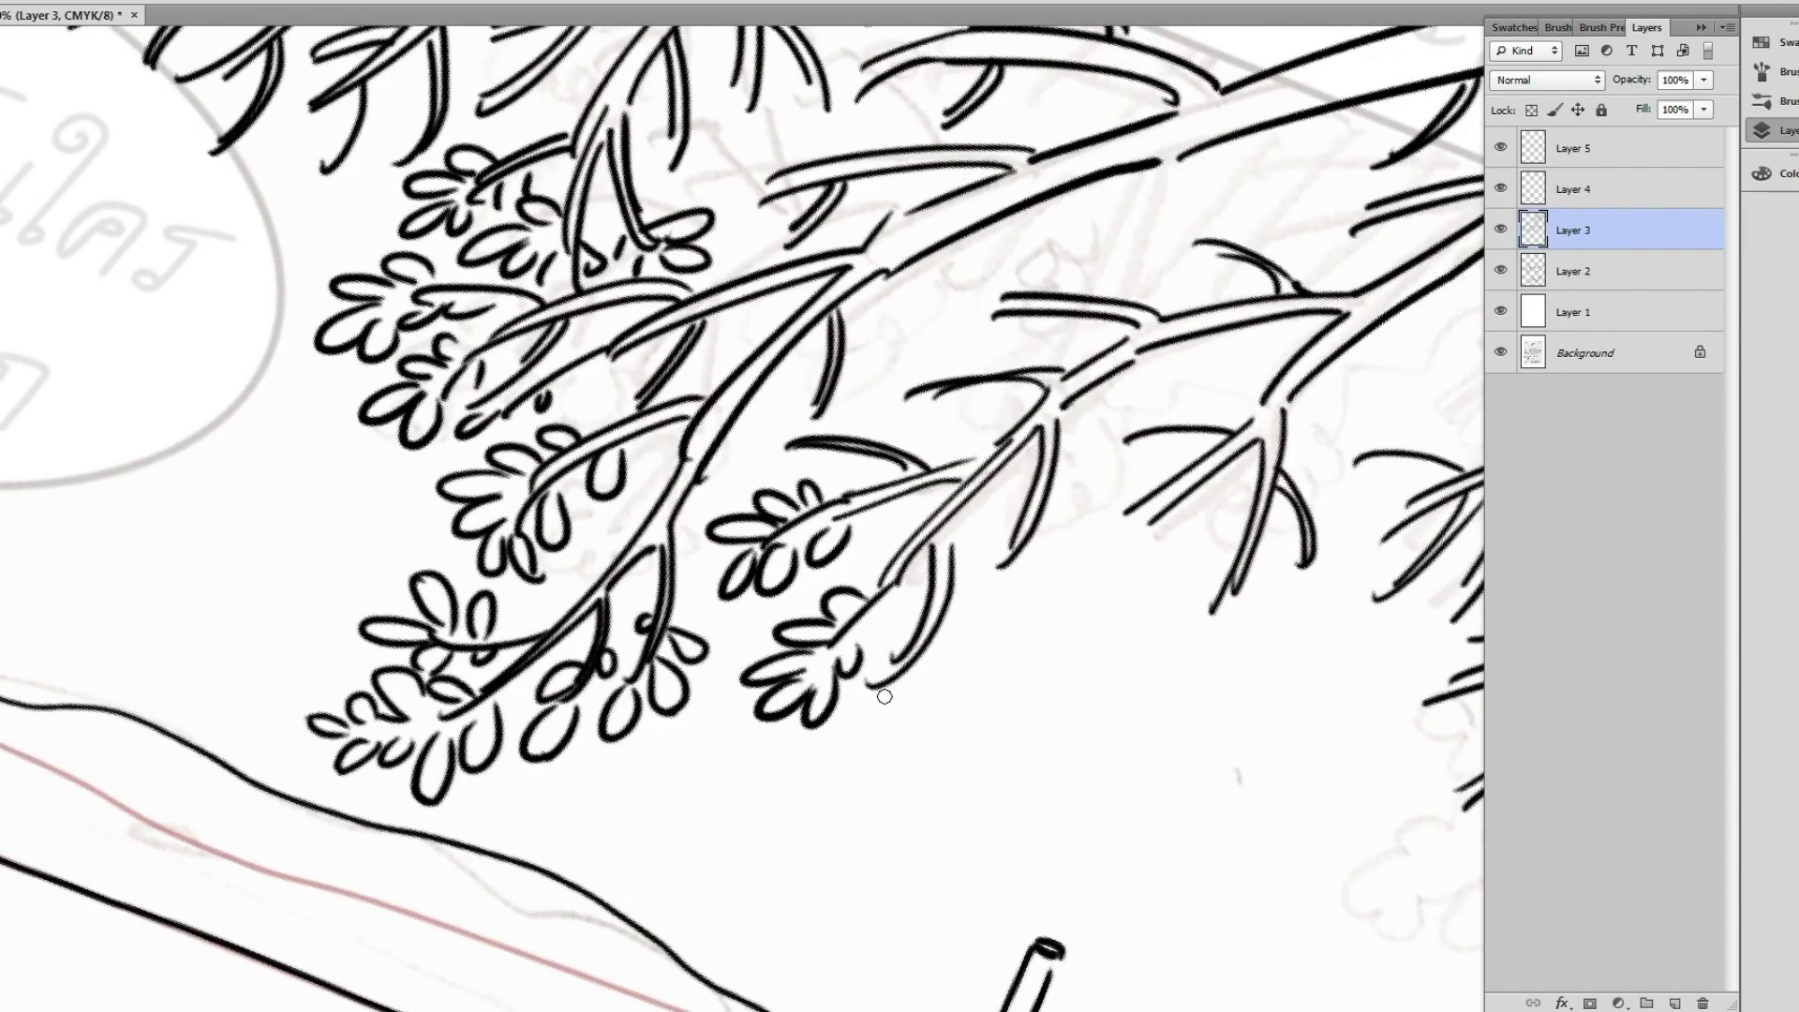
- Ink leaf clusters on the hanging twigs of the middle branches and the long drooping side branch
left_click_drag(936, 618, 843, 740)
left_click_drag(913, 524, 881, 647)
left_click_drag(1054, 534, 965, 628)
mouse_move(965, 628)
left_mouse_down()
mouse_move(927, 562)
mouse_move(963, 522)
mouse_move(885, 553)
left_mouse_up()
mouse_move(1003, 413)
left_mouse_down()
mouse_move(966, 449)
mouse_move(1022, 436)
left_mouse_up()
mouse_move(1049, 552)
left_mouse_down()
mouse_move(932, 703)
mouse_move(1040, 647)
left_mouse_up()
left_click_drag(1166, 544, 1096, 609)
left_click_drag(1218, 408, 1124, 468)
mouse_move(1288, 408)
left_mouse_down()
mouse_move(1138, 496)
mouse_move(1117, 571)
left_mouse_up()
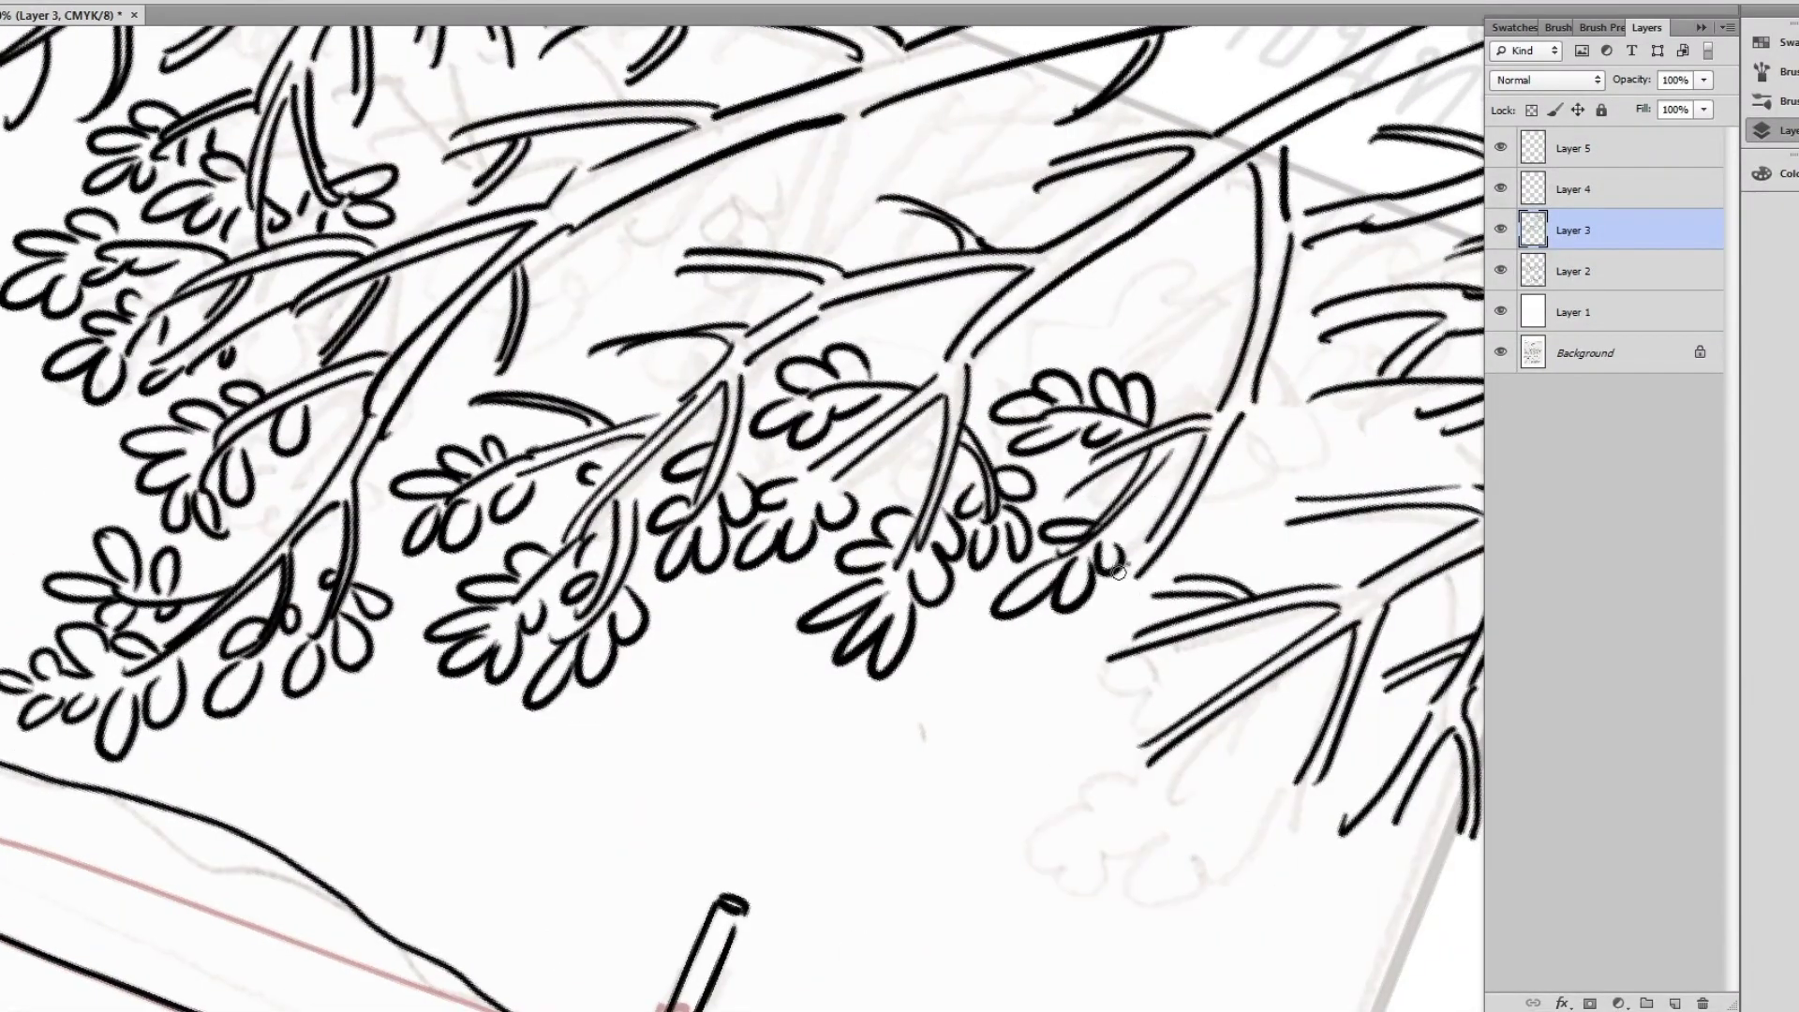
- Ink leaf clusters on the upper side twigs of the middle branches
left_click_drag(927, 398, 825, 412)
mouse_move(923, 440)
left_mouse_down()
mouse_move(777, 468)
mouse_move(816, 482)
left_mouse_up()
left_click_drag(866, 524, 778, 525)
left_click_drag(862, 548, 665, 543)
mouse_move(834, 595)
left_mouse_down()
mouse_move(689, 575)
mouse_move(763, 600)
left_mouse_up()
left_click_drag(1152, 370, 1012, 449)
left_click_drag(1246, 402, 1166, 416)
left_click_drag(1312, 286, 1232, 379)
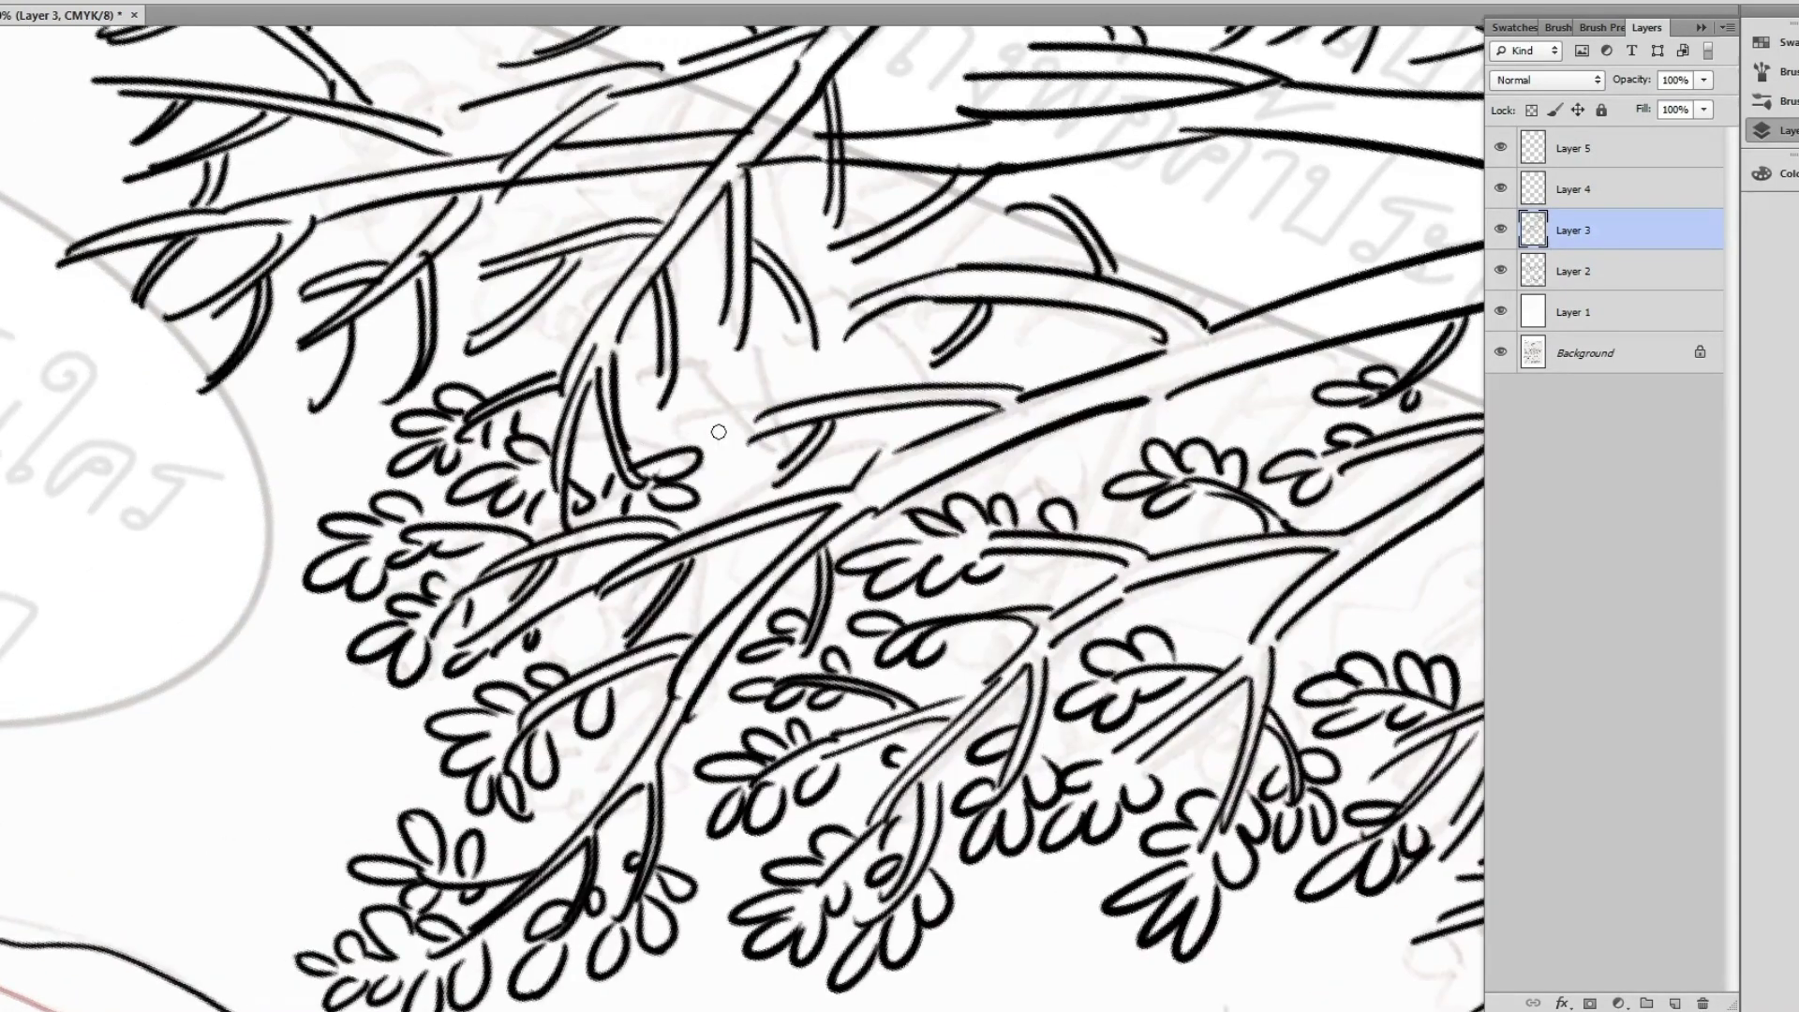
- Ink leaf clusters on the short twigs hanging around the drooping limb's lower end
mouse_move(646, 398)
left_mouse_down()
mouse_move(778, 487)
mouse_move(773, 581)
left_mouse_up()
left_click_drag(562, 600, 632, 665)
scroll(749, 497, "up", 3)
left_click_drag(734, 473, 775, 520)
left_click_drag(823, 475, 860, 523)
left_click_drag(821, 413, 894, 461)
mouse_move(894, 463)
left_mouse_down()
mouse_move(981, 517)
mouse_move(870, 570)
left_mouse_up()
- Ink leaf clusters on the twigs beneath the farthest-reaching branch
mouse_move(281, 618)
left_mouse_down()
mouse_move(574, 525)
mouse_move(741, 435)
mouse_move(824, 328)
left_mouse_up()
mouse_move(679, 368)
left_mouse_down()
mouse_move(848, 443)
mouse_move(749, 393)
left_mouse_up()
left_click_drag(649, 468, 736, 515)
left_click_drag(602, 435, 689, 473)
left_click_drag(461, 384, 539, 431)
left_click_drag(480, 337, 568, 384)
mouse_move(534, 309)
left_mouse_down()
mouse_move(664, 356)
mouse_move(689, 417)
left_mouse_up()
mouse_move(576, 206)
left_mouse_down()
mouse_move(632, 347)
mouse_move(712, 304)
left_mouse_up()
left_click_drag(670, 405, 764, 356)
- Ink leaf clusters at the tip of the farthest-reaching branch and on its upper twigs
left_click_drag(693, 435, 796, 379)
left_click_drag(797, 384, 821, 508)
left_click_drag(660, 347, 782, 300)
mouse_move(778, 309)
left_mouse_down()
mouse_move(832, 277)
mouse_move(820, 215)
left_mouse_up()
left_click_drag(871, 281, 928, 225)
left_click_drag(904, 347, 862, 286)
left_click_drag(839, 445, 914, 403)
left_click_drag(1128, 468, 1044, 407)
left_click_drag(1115, 375, 1190, 346)
- Ink leaf clusters on the forked side branch above the farthest-reaching branch
left_click_drag(1030, 496, 1143, 473)
mouse_move(914, 539)
left_mouse_down()
mouse_move(970, 553)
mouse_move(920, 599)
left_mouse_up()
left_click_drag(988, 403, 894, 464)
left_click_drag(1039, 445, 937, 534)
left_click_drag(1101, 421, 1022, 482)
mouse_move(1059, 295)
left_mouse_down()
mouse_move(918, 352)
mouse_move(871, 491)
left_mouse_up()
left_click_drag(936, 332, 820, 389)
mouse_move(900, 281)
left_mouse_down()
mouse_move(980, 278)
mouse_move(1049, 239)
left_mouse_up()
- Ink leaf clusters on the twigs at the outer end of the topmost branch
mouse_move(1031, 375)
left_mouse_down()
mouse_move(918, 375)
mouse_move(1143, 337)
left_mouse_up()
left_click_drag(1021, 309, 1218, 291)
left_click_drag(1110, 422, 1208, 365)
left_click_drag(1152, 365, 1303, 304)
left_click_drag(983, 187, 964, 309)
left_click_drag(900, 361, 1049, 225)
left_click_drag(1030, 271, 1110, 206)
mouse_move(1031, 338)
left_mouse_down()
mouse_move(1152, 300)
mouse_move(993, 355)
left_mouse_up()
- Ink leaf clusters on the twigs below the topmost branch
left_click_drag(1096, 281, 1194, 243)
left_click_drag(1110, 342, 1176, 314)
mouse_move(1125, 388)
left_mouse_down()
mouse_move(993, 469)
mouse_move(1087, 468)
left_mouse_up()
left_click_drag(1139, 440, 1222, 413)
left_click_drag(1106, 375, 1213, 296)
left_click_drag(1190, 328, 1291, 292)
left_click_drag(937, 581, 993, 492)
- Ink leaf clusters on the inner twigs alongside the main drooping limb
mouse_move(932, 501)
left_mouse_down()
mouse_move(876, 571)
mouse_move(838, 562)
left_mouse_up()
mouse_move(928, 681)
left_mouse_down()
mouse_move(984, 592)
mouse_move(815, 405)
left_mouse_up()
left_click_drag(867, 421, 974, 376)
left_click_drag(829, 482, 932, 429)
left_click_drag(759, 346, 848, 300)
left_click_drag(918, 448, 1035, 426)
left_click_drag(801, 375, 881, 291)
left_click_drag(960, 337, 1000, 300)
left_click_drag(684, 492, 777, 433)
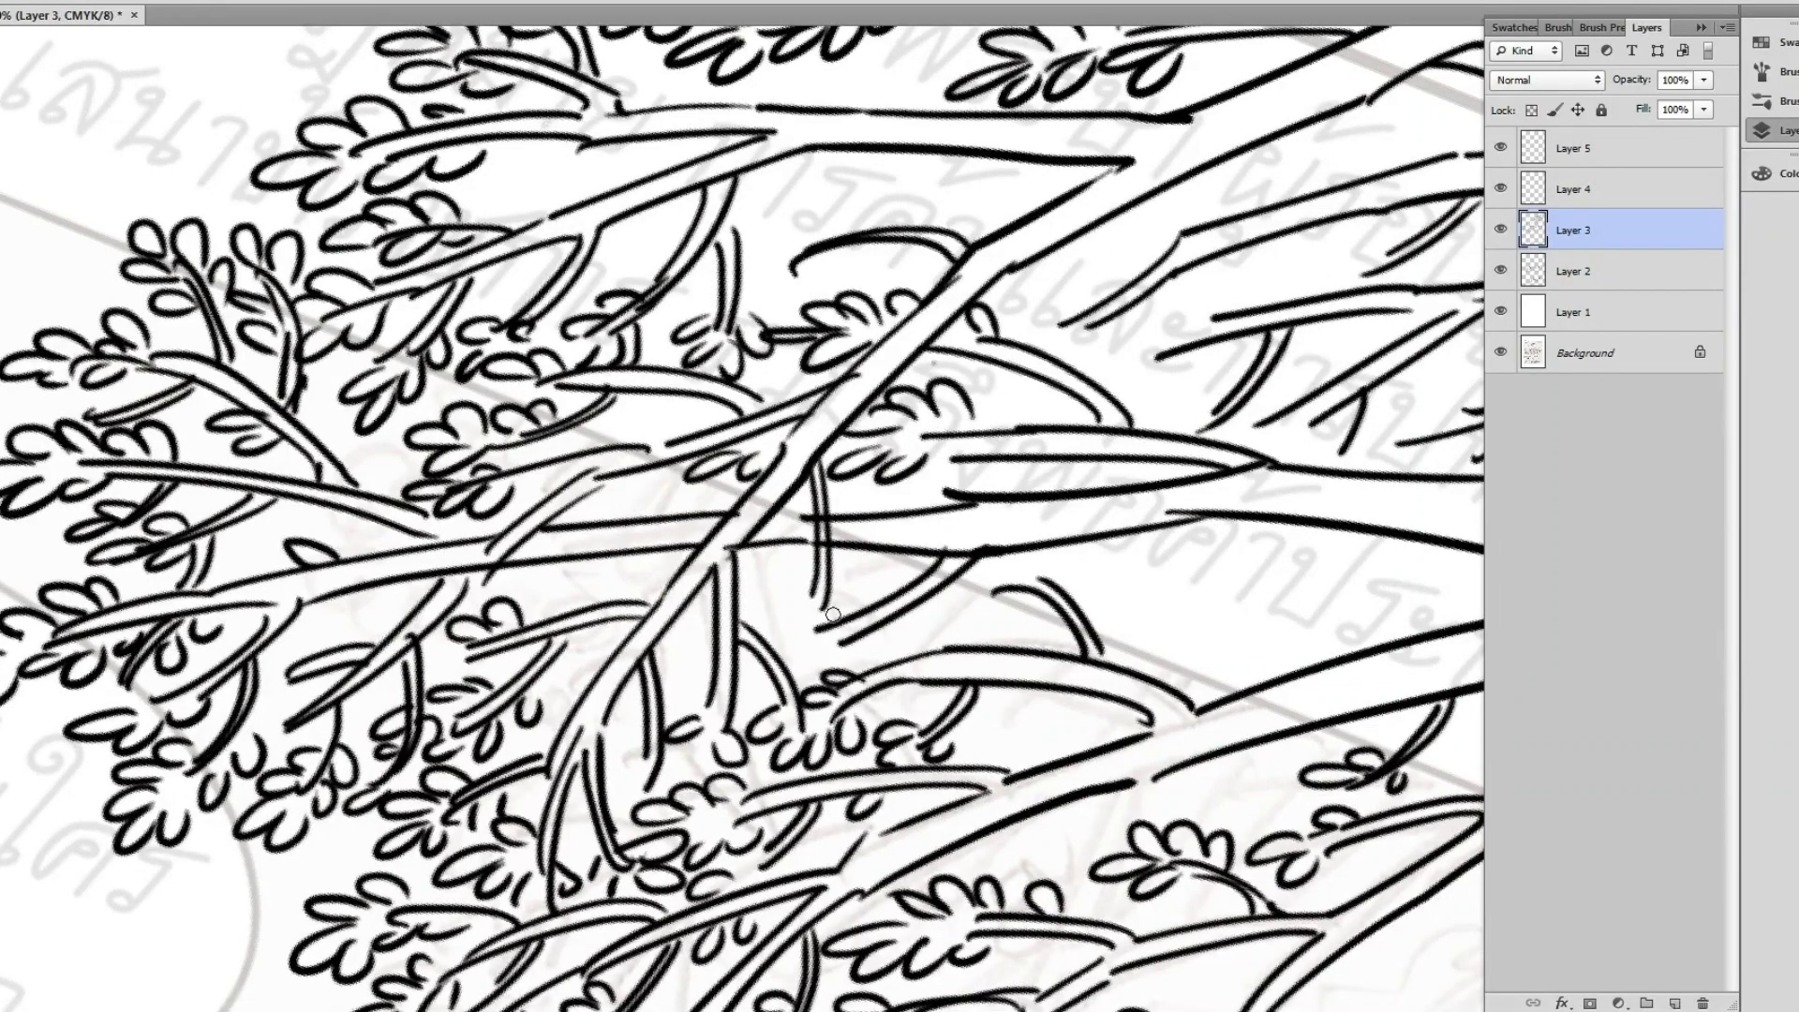
- Ink leaf clusters on the twigs under the long branch that crosses the drooping limb
left_click_drag(807, 674, 905, 618)
mouse_move(939, 616)
left_mouse_down()
mouse_move(1079, 557)
mouse_move(941, 620)
left_mouse_up()
left_click_drag(840, 449, 983, 382)
left_click_drag(939, 348, 1029, 305)
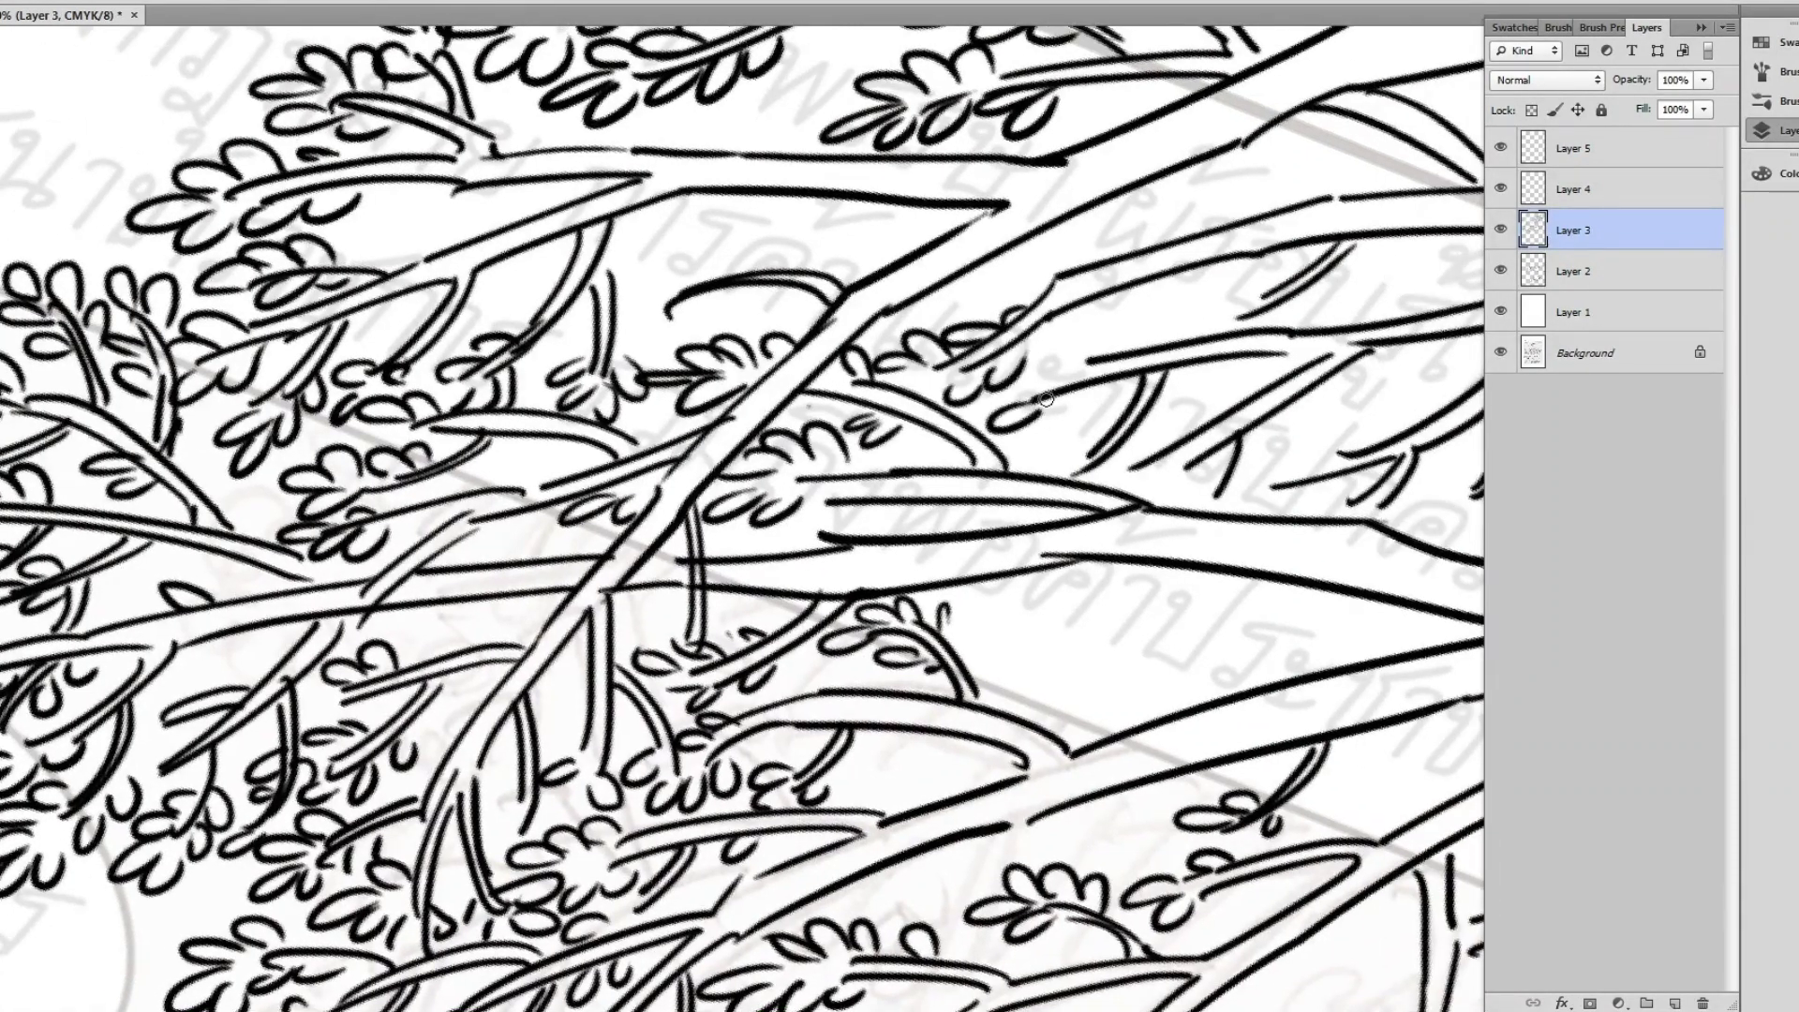
- Ink leaf clusters on the inner branches between the upper limb and the long crossing branch
left_click_drag(1012, 389, 1102, 342)
left_click_drag(1120, 323, 1031, 467)
left_click_drag(974, 637, 1064, 579)
left_click_drag(1040, 627, 1162, 569)
left_click_drag(1138, 644, 1213, 576)
mouse_move(1213, 576)
left_mouse_down()
mouse_move(936, 487)
mouse_move(1035, 483)
left_mouse_up()
mouse_move(899, 651)
left_mouse_down()
mouse_move(1035, 600)
mouse_move(1204, 487)
left_mouse_up()
- Ink leaf clusters on the small twigs around the upper fork and above the thick upper limb
left_click_drag(1204, 487, 1196, 392)
left_click_drag(838, 447, 948, 377)
left_click_drag(1424, 215, 1003, 373)
left_click_drag(947, 431, 1077, 333)
mouse_move(1058, 422)
left_mouse_down()
mouse_move(1120, 374)
mouse_move(1091, 339)
left_mouse_up()
mouse_move(1211, 360)
left_mouse_down()
mouse_move(1193, 398)
mouse_move(1297, 304)
left_mouse_up()
left_click_drag(1265, 272, 1162, 356)
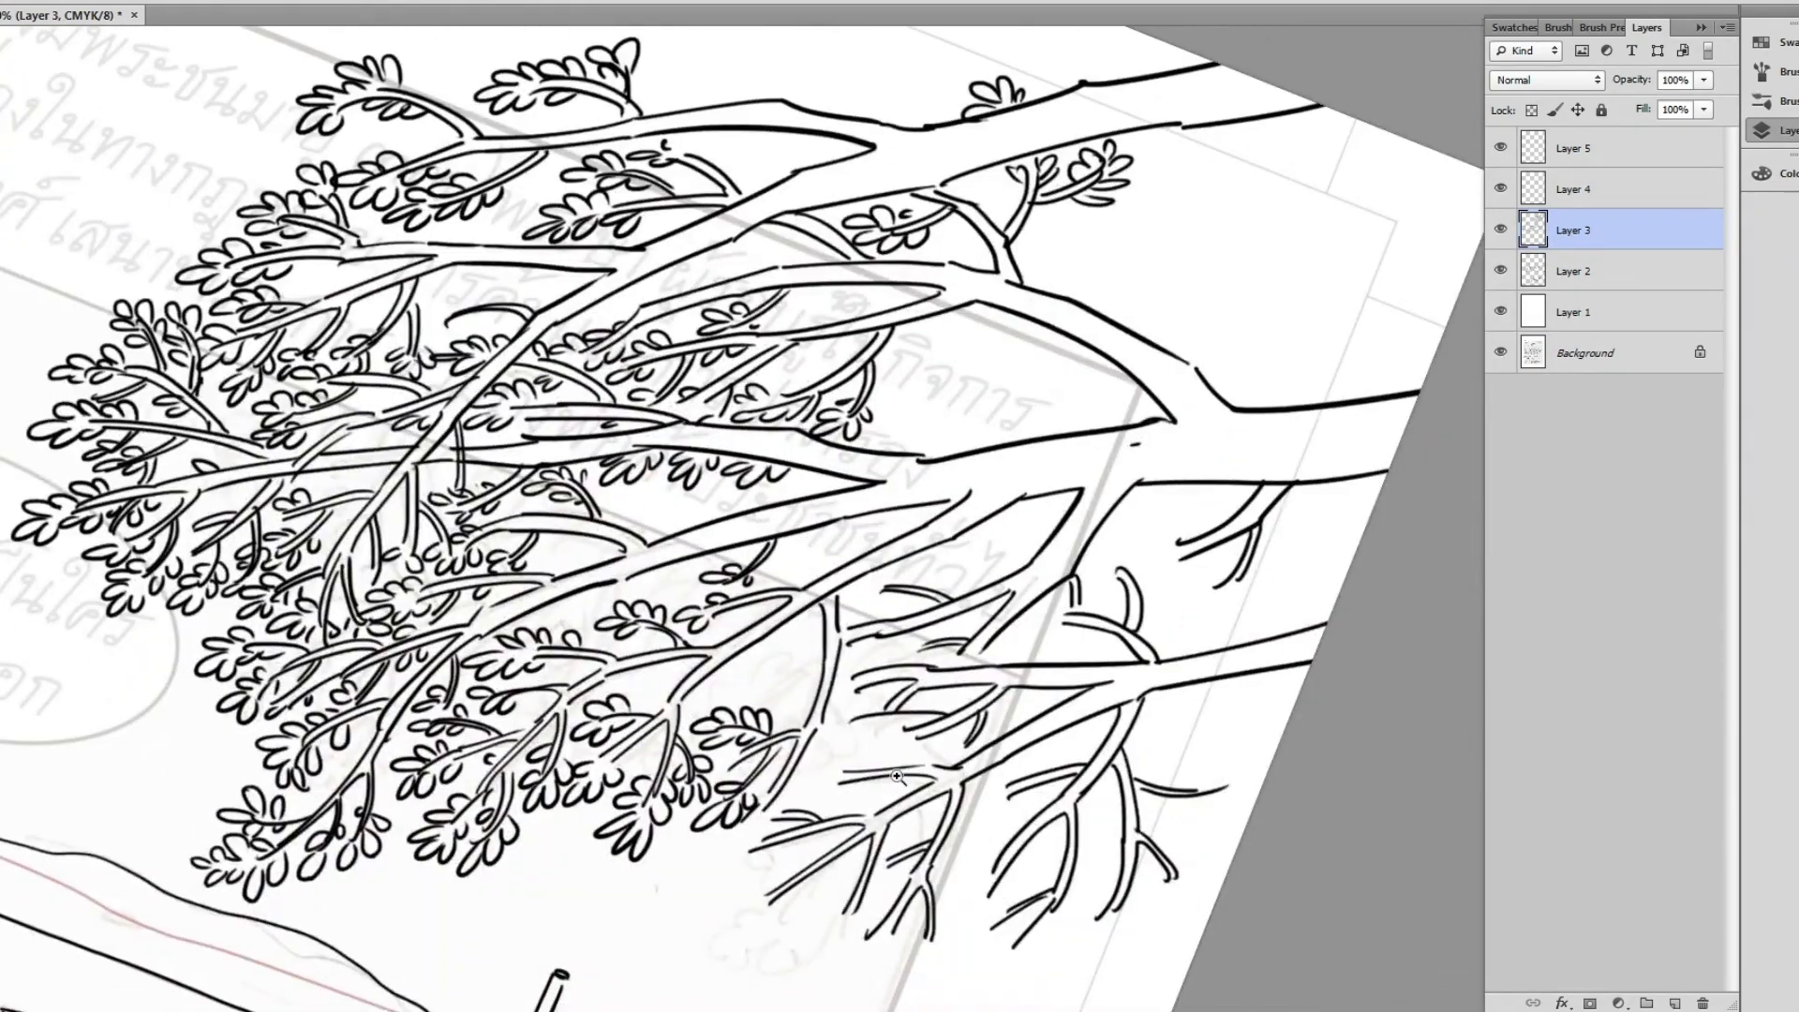
- Ink leaf clusters at the outer twig tips of the low branch near the panel's edge
mouse_move(806, 745)
left_mouse_down()
mouse_move(679, 768)
mouse_move(844, 646)
left_mouse_up()
left_click_drag(815, 647, 899, 609)
left_click_drag(865, 711, 965, 627)
left_click_drag(787, 572, 712, 599)
left_click_drag(844, 581, 750, 614)
left_click_drag(1002, 711, 975, 734)
left_click_drag(1078, 637, 993, 656)
- Ink leaf clusters on the forked twigs hanging over the panel border and on the adjacent drooping twig
mouse_move(1030, 721)
left_mouse_down()
mouse_move(956, 778)
mouse_move(975, 890)
left_mouse_up()
left_click_drag(1124, 759, 1030, 780)
left_click_drag(1086, 573, 1128, 630)
left_click_drag(1139, 848, 1241, 698)
mouse_move(1308, 630)
left_mouse_down()
mouse_move(1052, 594)
mouse_move(965, 656)
left_mouse_up()
left_click_drag(1035, 646, 983, 731)
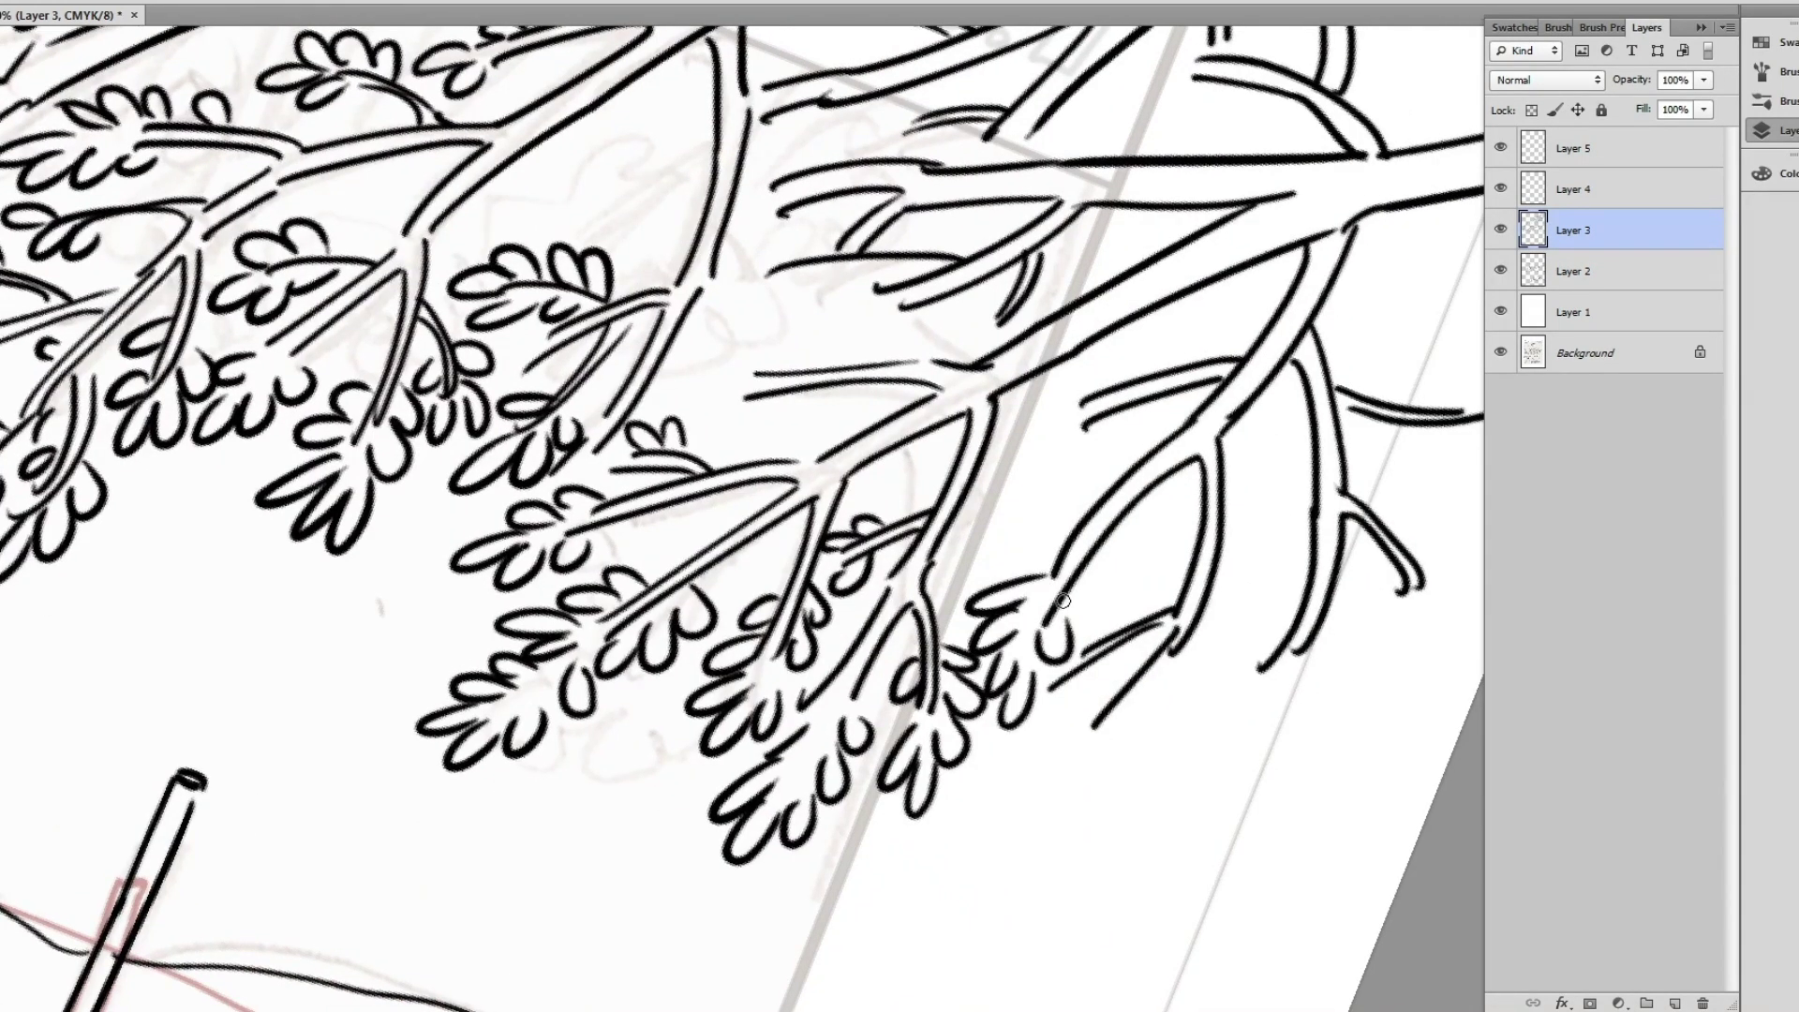
- Ink leaf clusters on the low forked twigs and the small side branch just outside the panel border
left_click_drag(1101, 516, 1012, 571)
mouse_move(993, 852)
left_mouse_down()
mouse_move(1106, 761)
mouse_move(1040, 717)
left_mouse_up()
left_click_drag(1246, 670, 1125, 731)
left_click_drag(1291, 614, 1182, 722)
left_click_drag(1218, 656, 899, 712)
mouse_move(1077, 590)
left_mouse_down()
mouse_move(1162, 691)
mouse_move(1199, 506)
left_mouse_up()
left_click_drag(1246, 421, 1077, 473)
- Ink leaf clusters at the ends of the short twigs just inside the panel border, below the main limb
left_click_drag(716, 510, 656, 576)
left_click_drag(787, 492, 722, 548)
left_click_drag(721, 548, 1143, 609)
left_click_drag(872, 482, 768, 549)
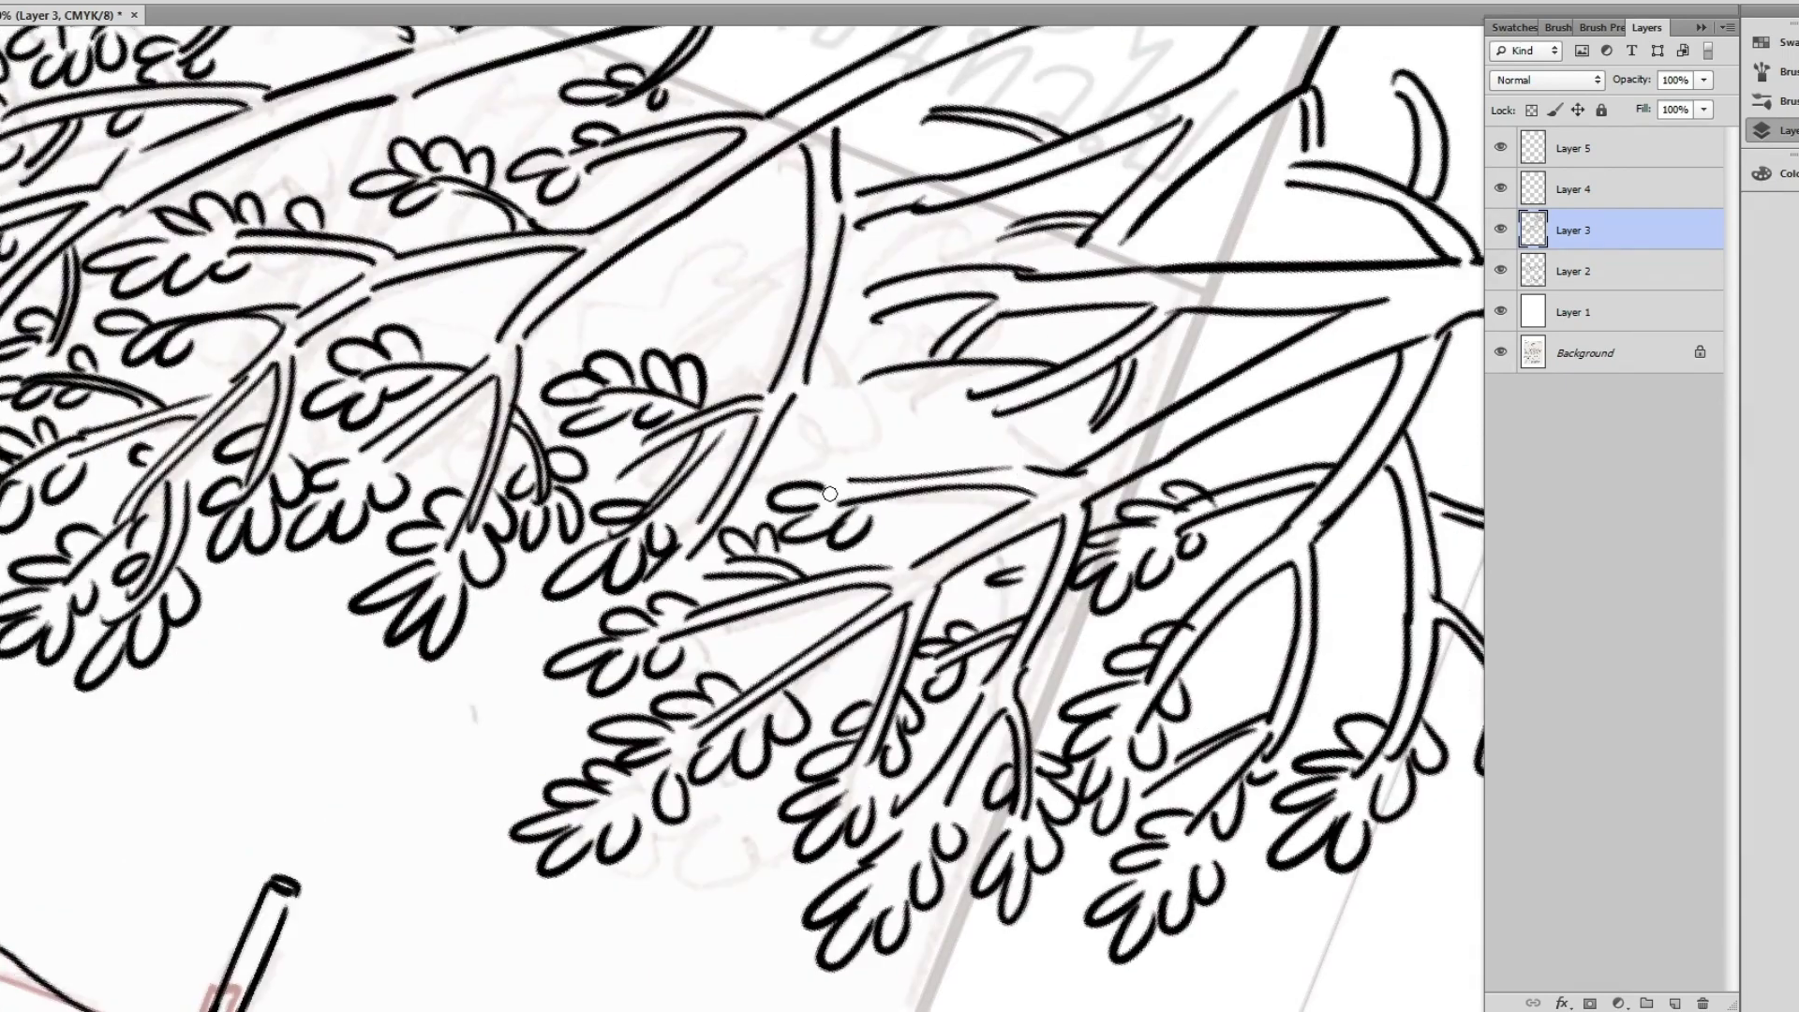
left_click_drag(927, 440, 796, 506)
left_click_drag(852, 412, 986, 425)
- Ink the remaining leaf clusters around the drooping branch and the bare twigs beside it to complete the foliage
left_click_drag(793, 271, 689, 384)
left_click_drag(867, 324, 820, 373)
left_click_drag(848, 394, 786, 459)
left_click_drag(1091, 417, 1027, 466)
left_click_drag(740, 217, 654, 330)
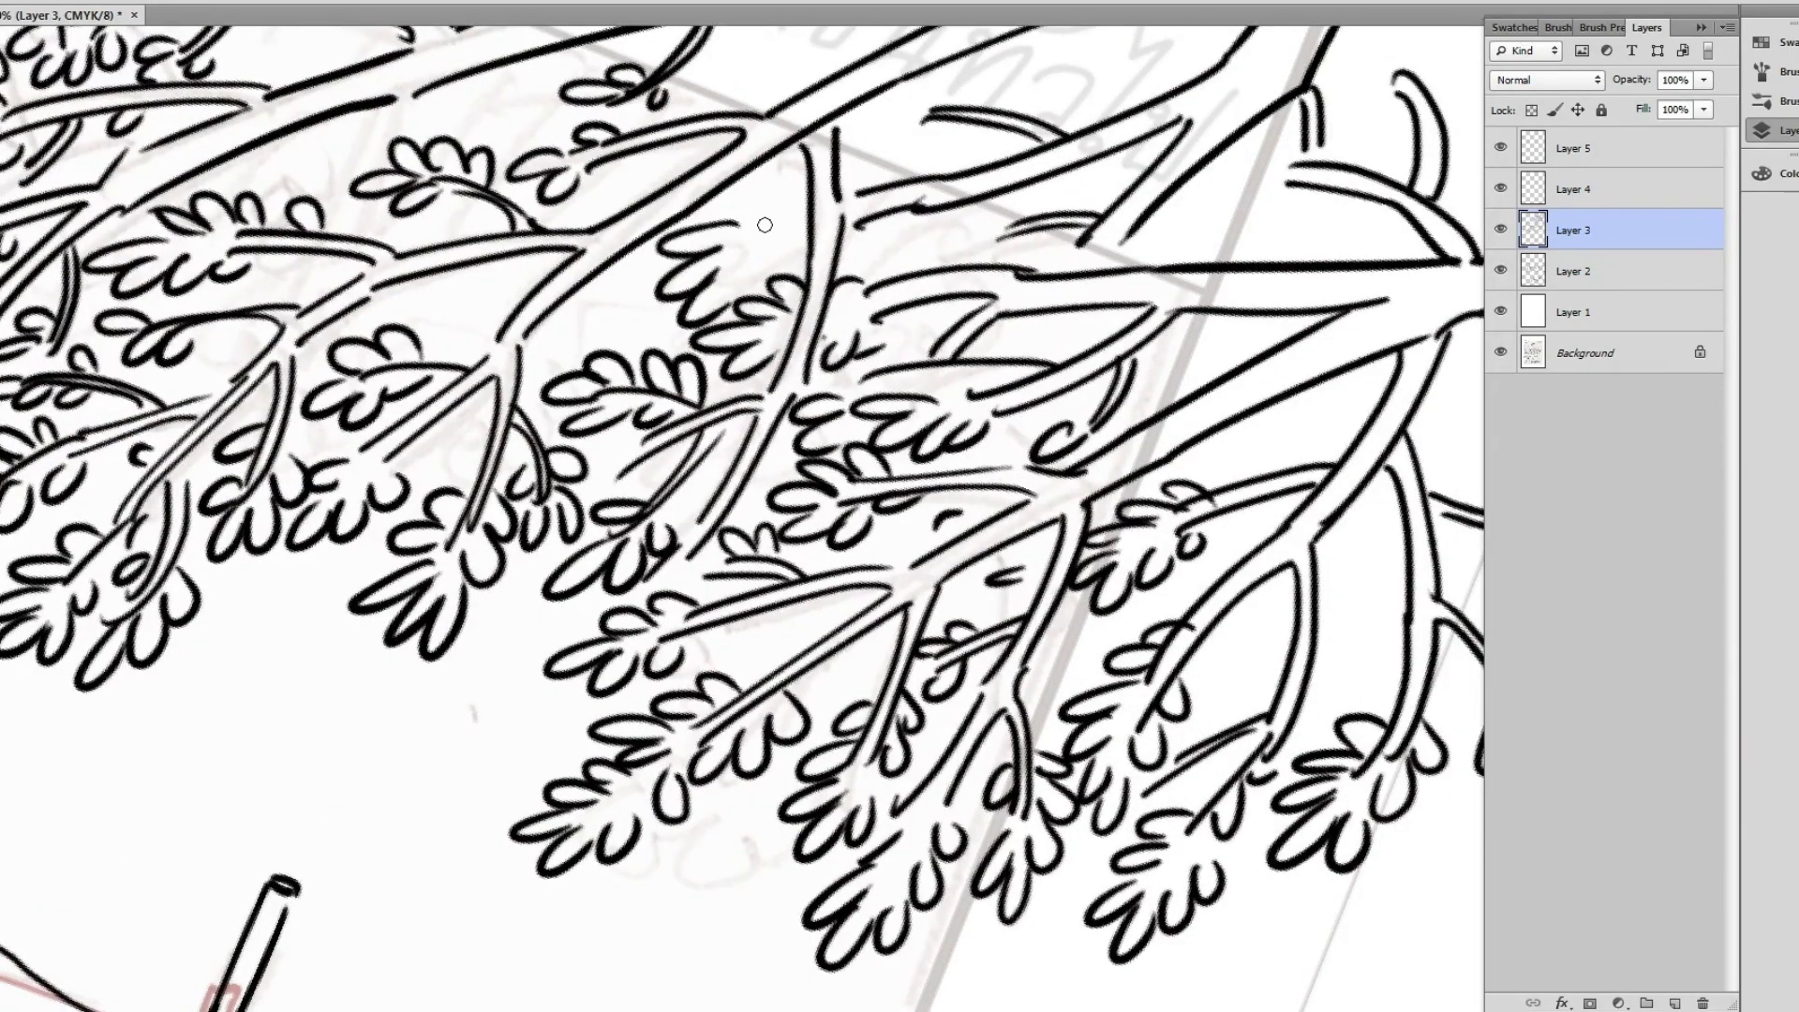
left_click_drag(808, 202, 735, 232)
mouse_move(852, 166)
left_mouse_down()
mouse_move(814, 315)
mouse_move(928, 229)
left_mouse_up()
key("ctrl+minus")
key("ctrl+minus")
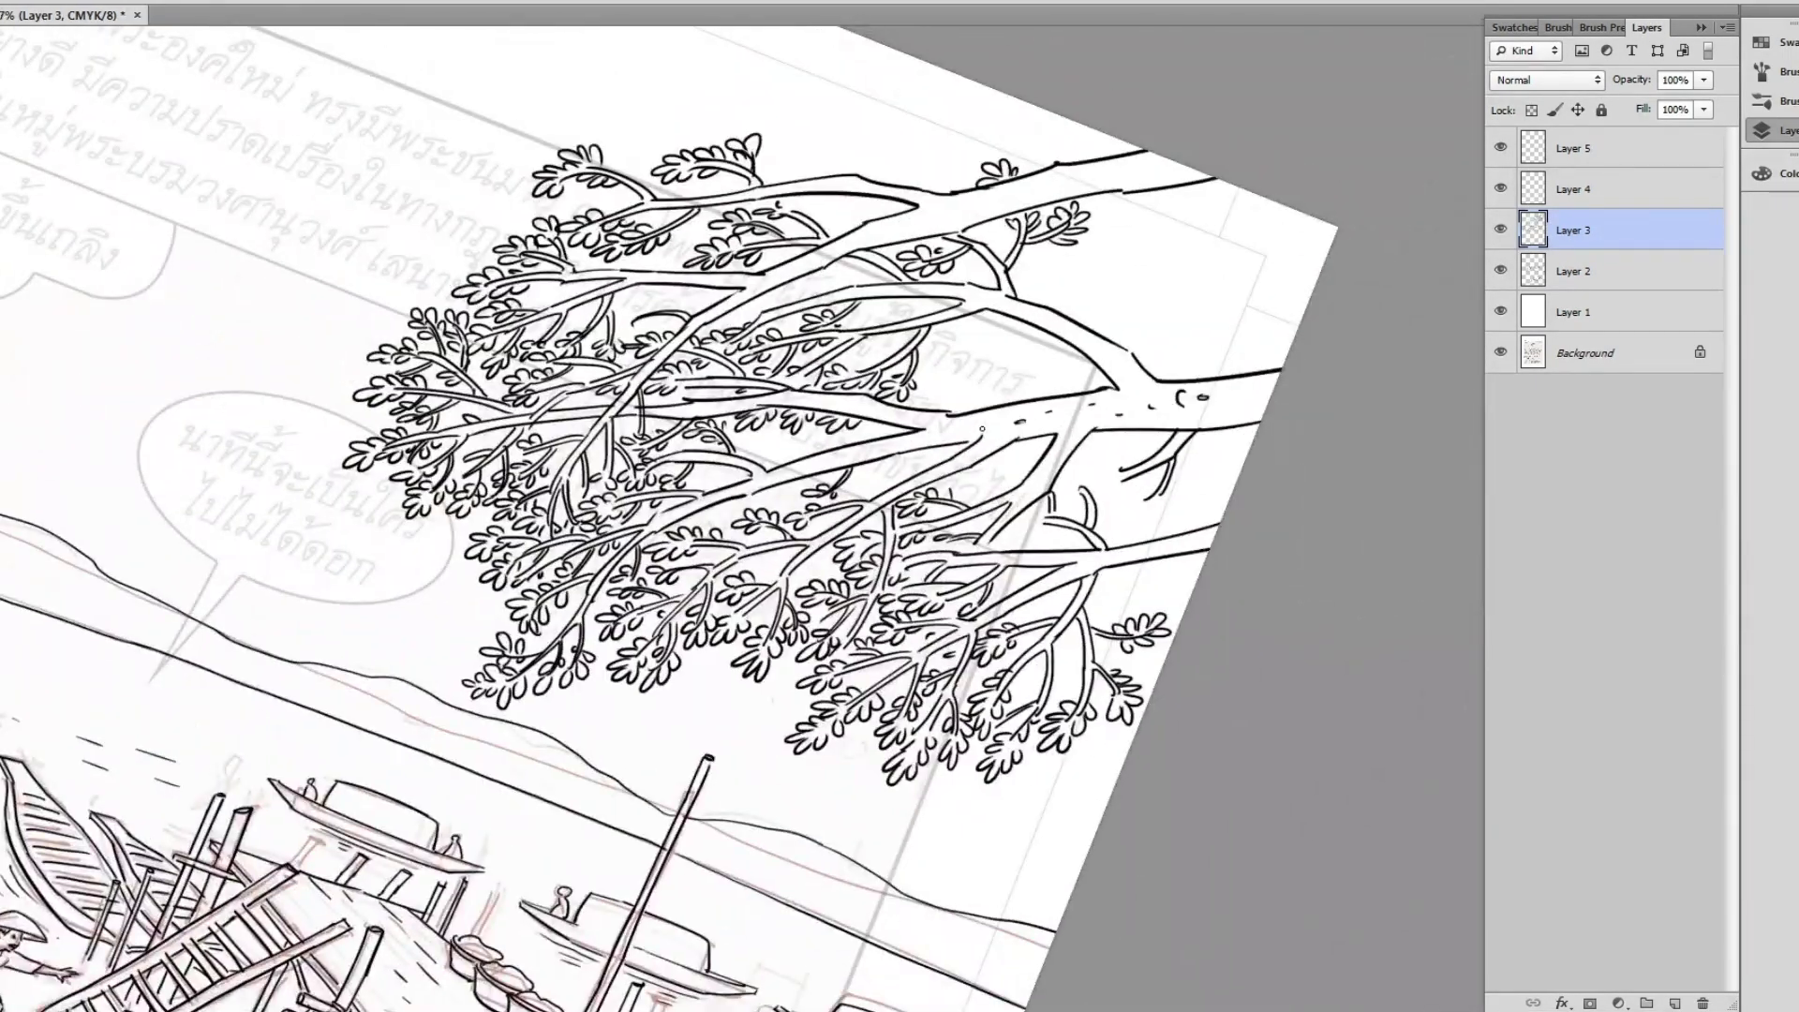
left_click_drag(1068, 321, 1077, 447)
key("ctrl+minus")
key("ctrl+0")
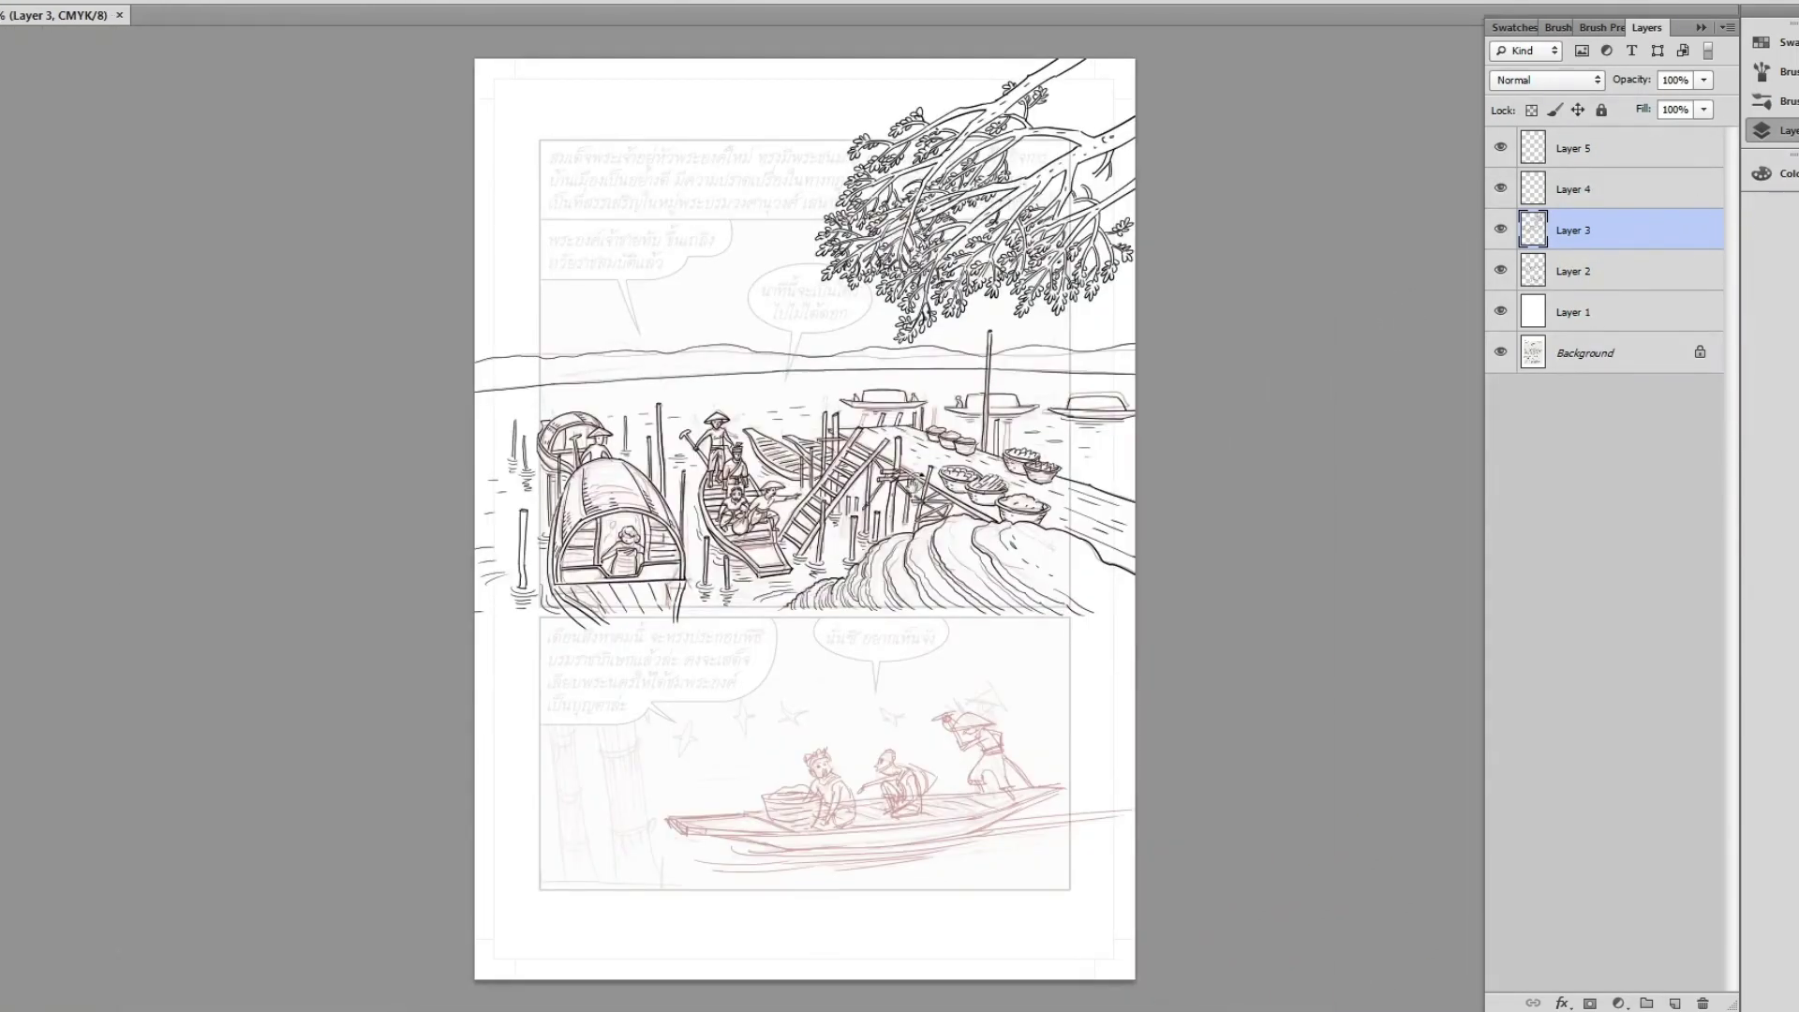
- Rule a straight horizontal line across the full page width beneath the river scene on Layer 4
left_click(1574, 188)
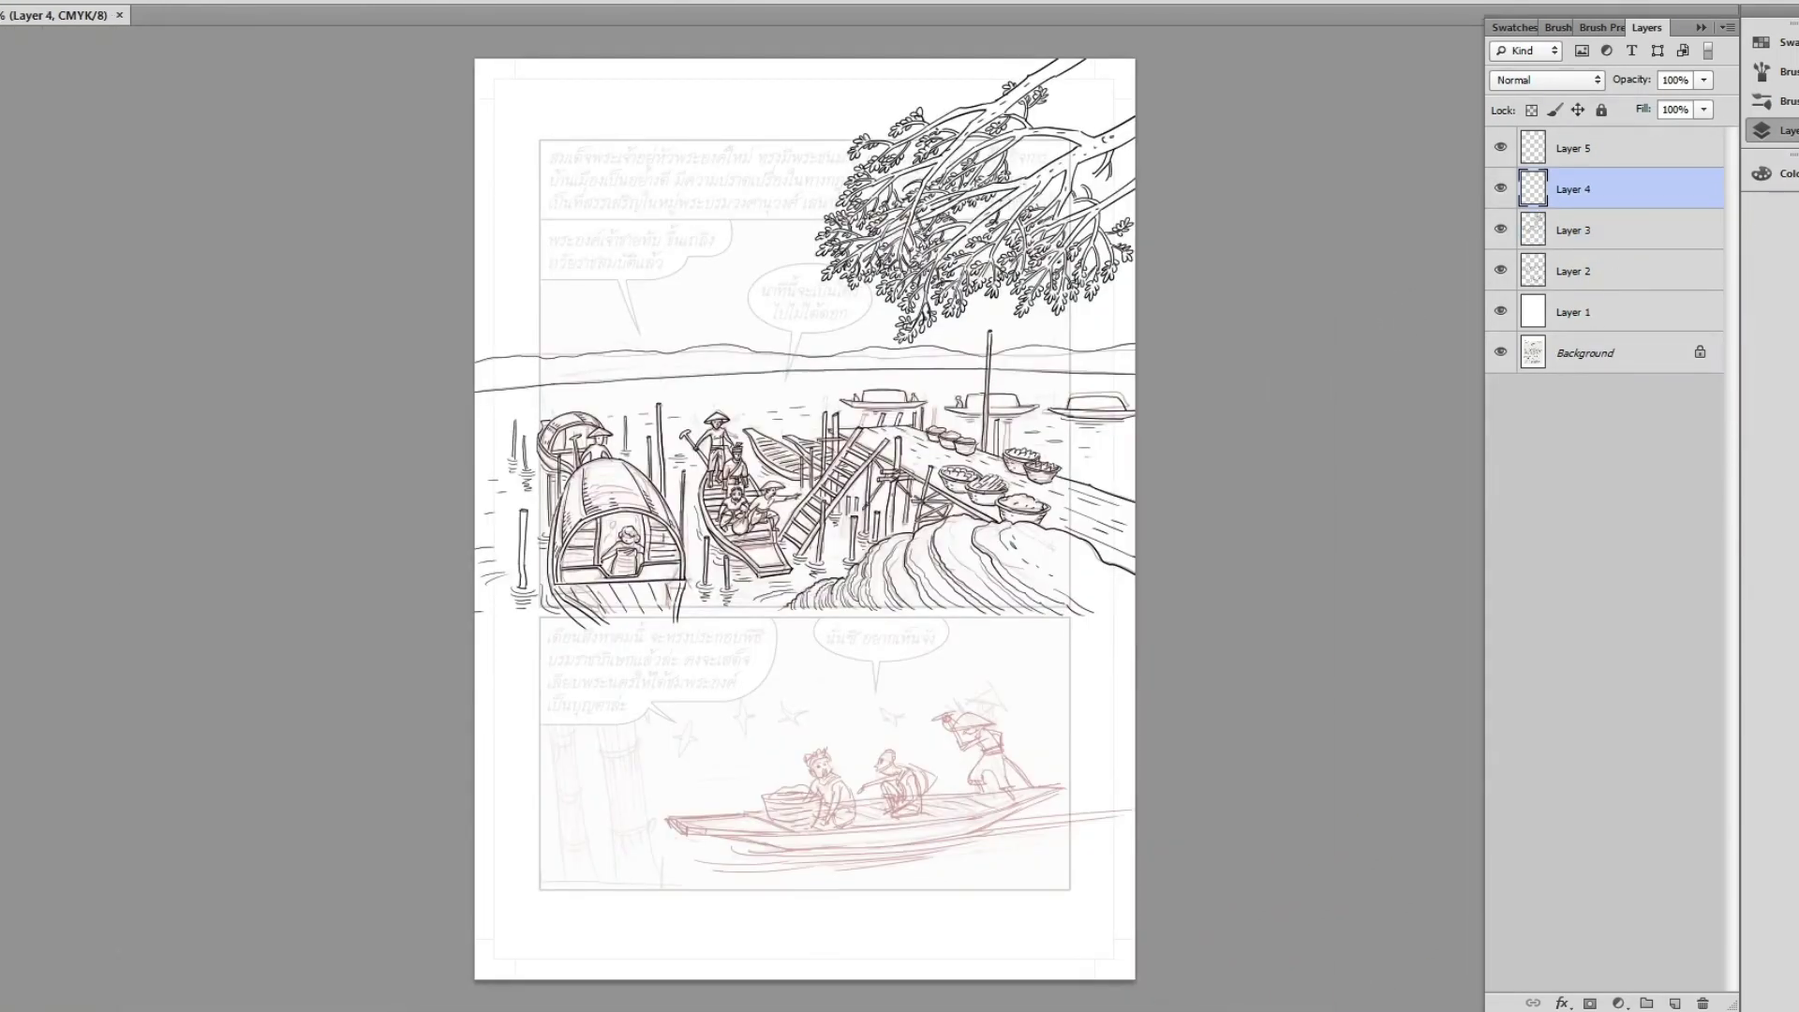
key("ctrl+plus")
left_click(388, 607, "shift")
key("ctrl+plus")
- Ink billowing cumulus clouds on Layer 3 above the distant hills, across the width of the river scene
left_click(1573, 229)
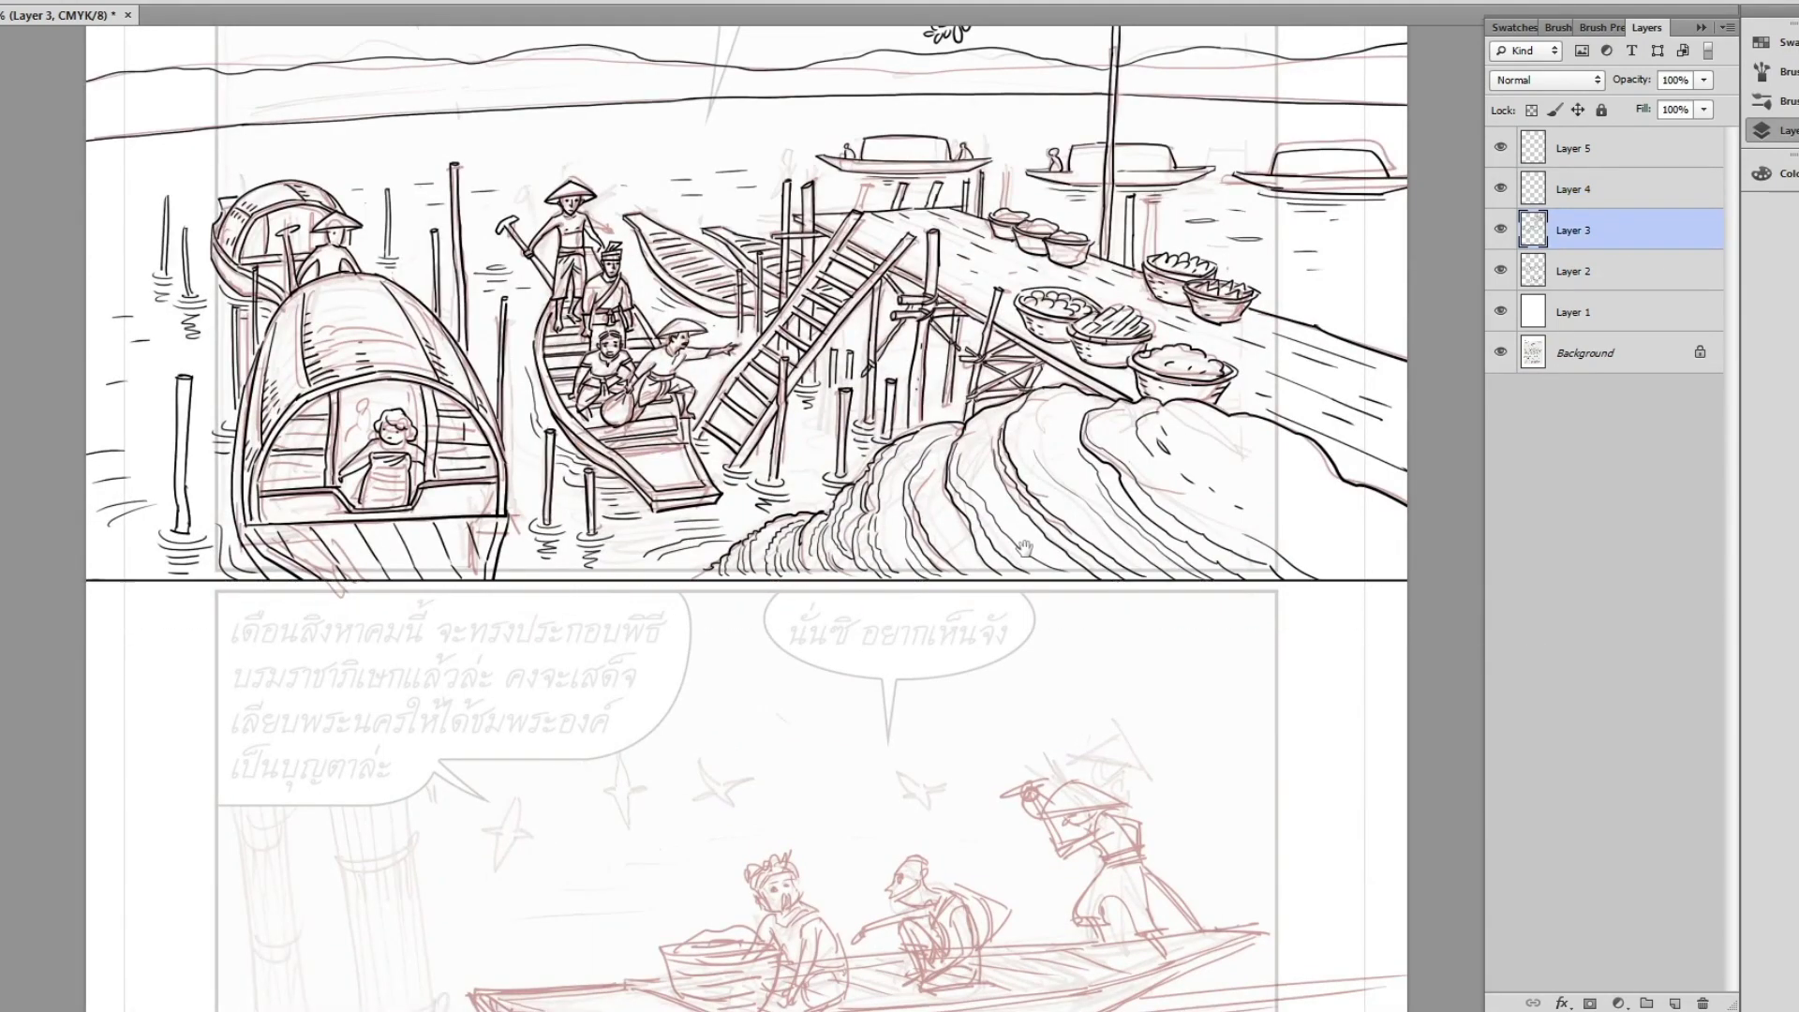
left_click_drag(79, 582, 189, 780)
left_click(295, 233)
left_click_drag(168, 236, 331, 197)
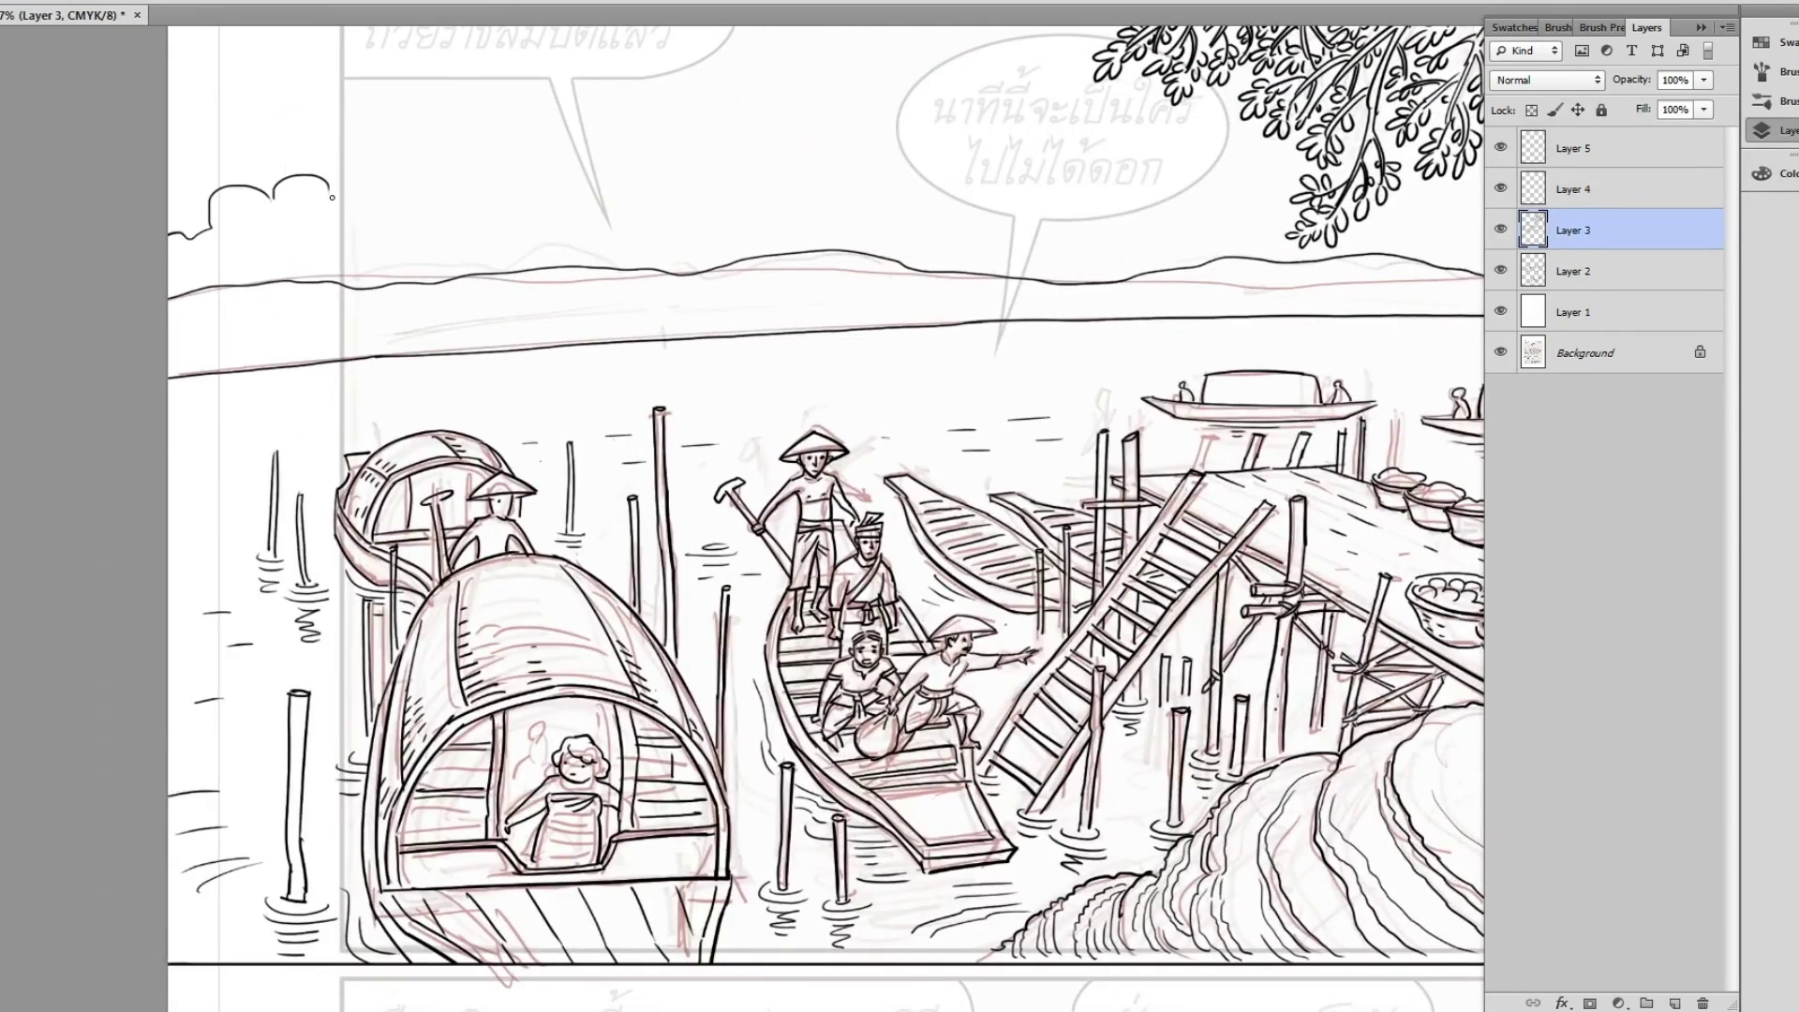
left_click_drag(578, 266, 438, 292)
left_click_drag(649, 281, 751, 236)
left_click_drag(983, 291, 505, 318)
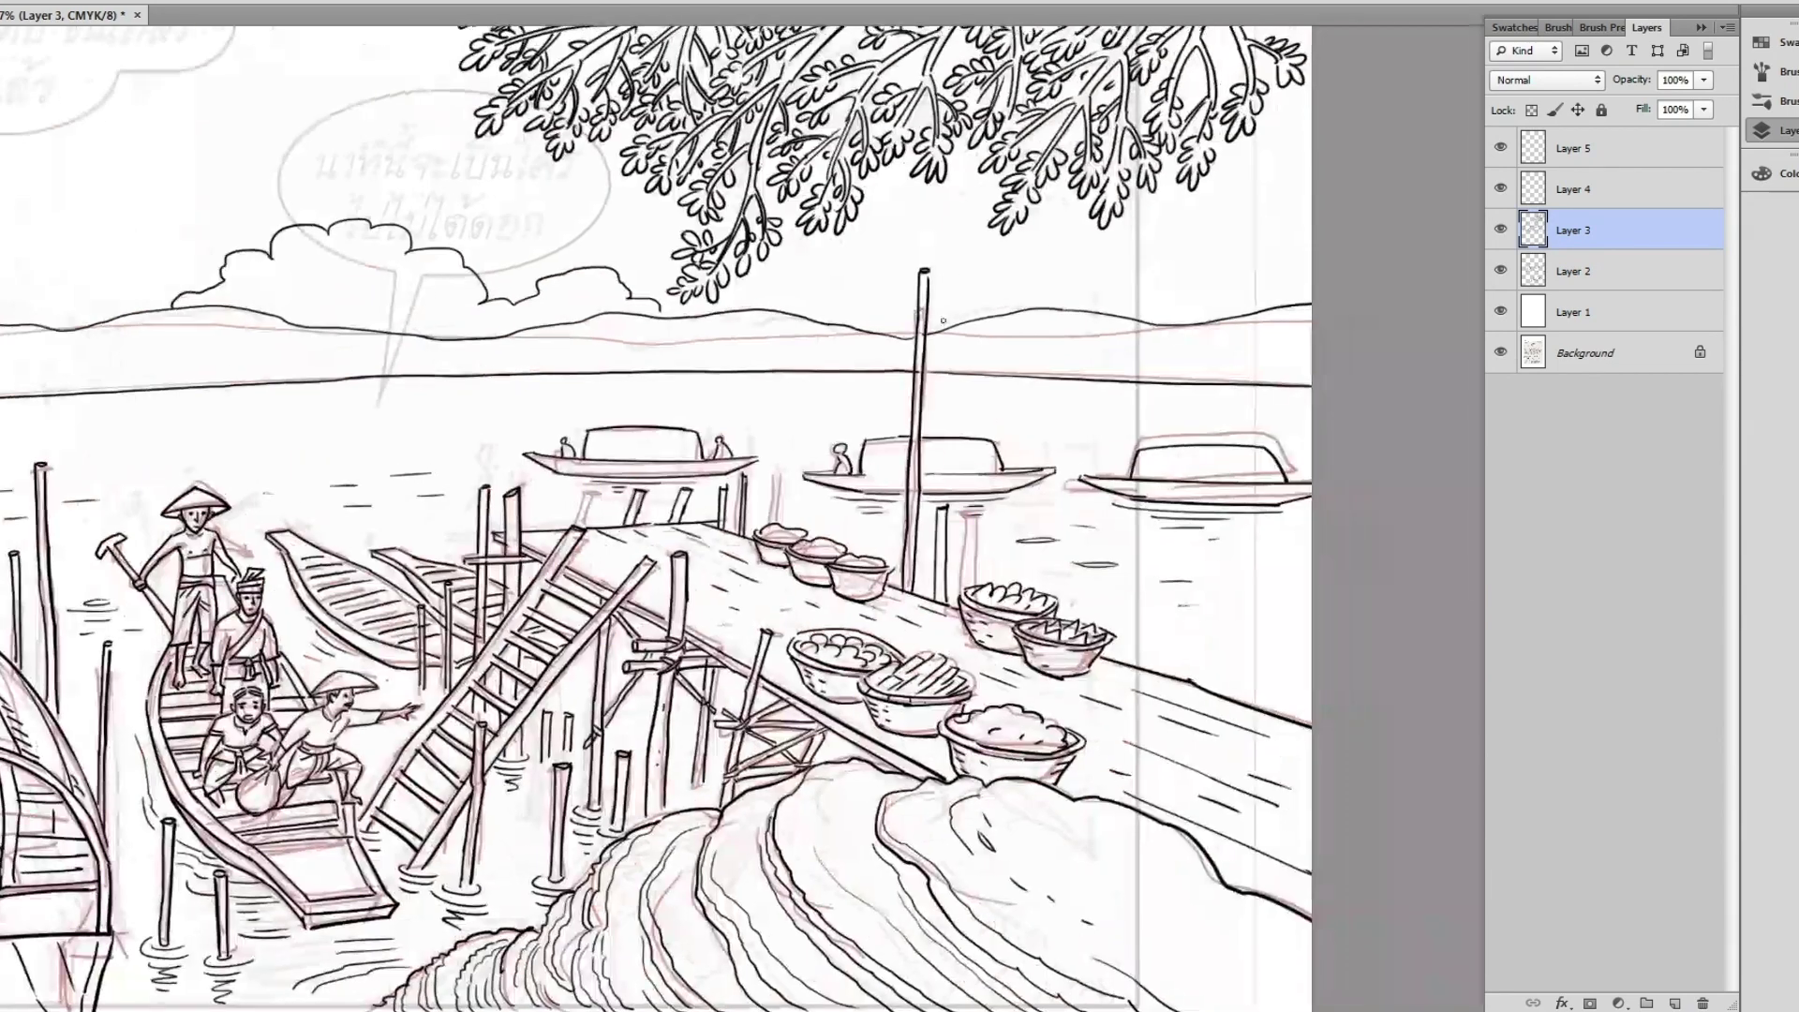
left_click_drag(860, 329, 1025, 261)
- Ink long flat streaks of cloud across the sky above the cumulus clouds
left_click_drag(787, 297, 1750, 324)
left_click_drag(513, 193, 579, 186)
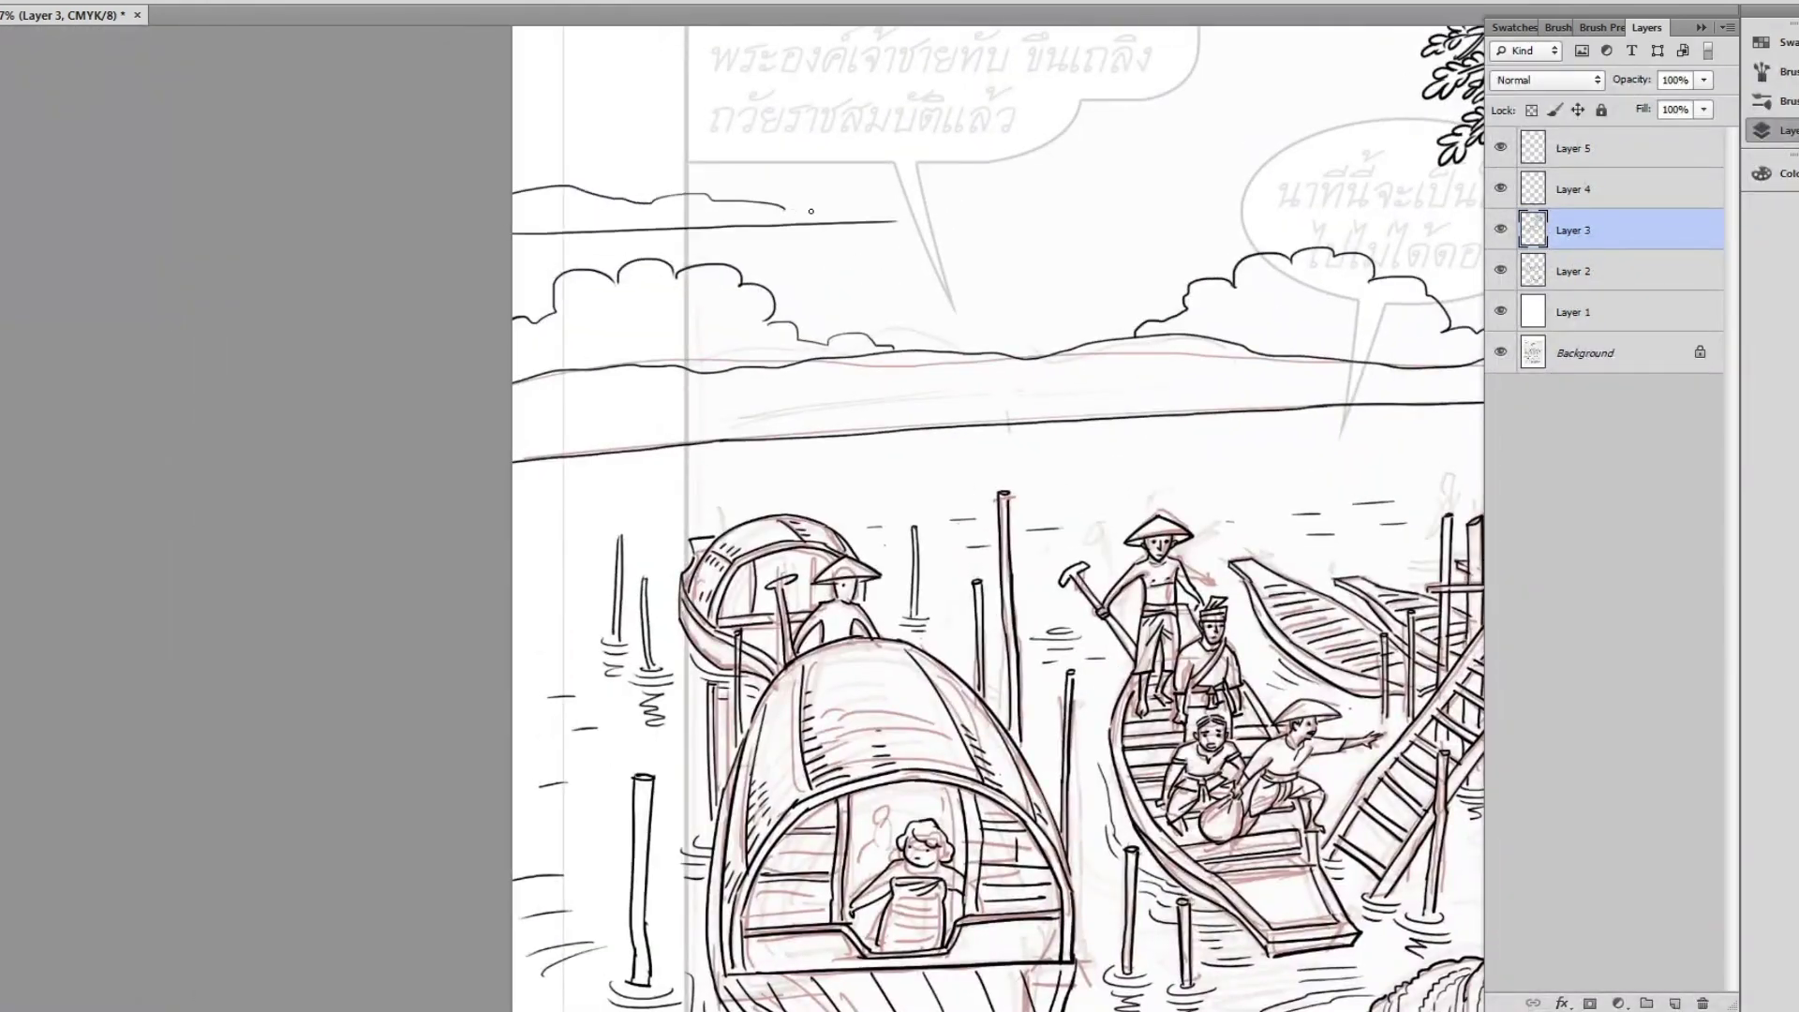
left_click_drag(1192, 242, 917, 245)
left_click_drag(1311, 243, 750, 245)
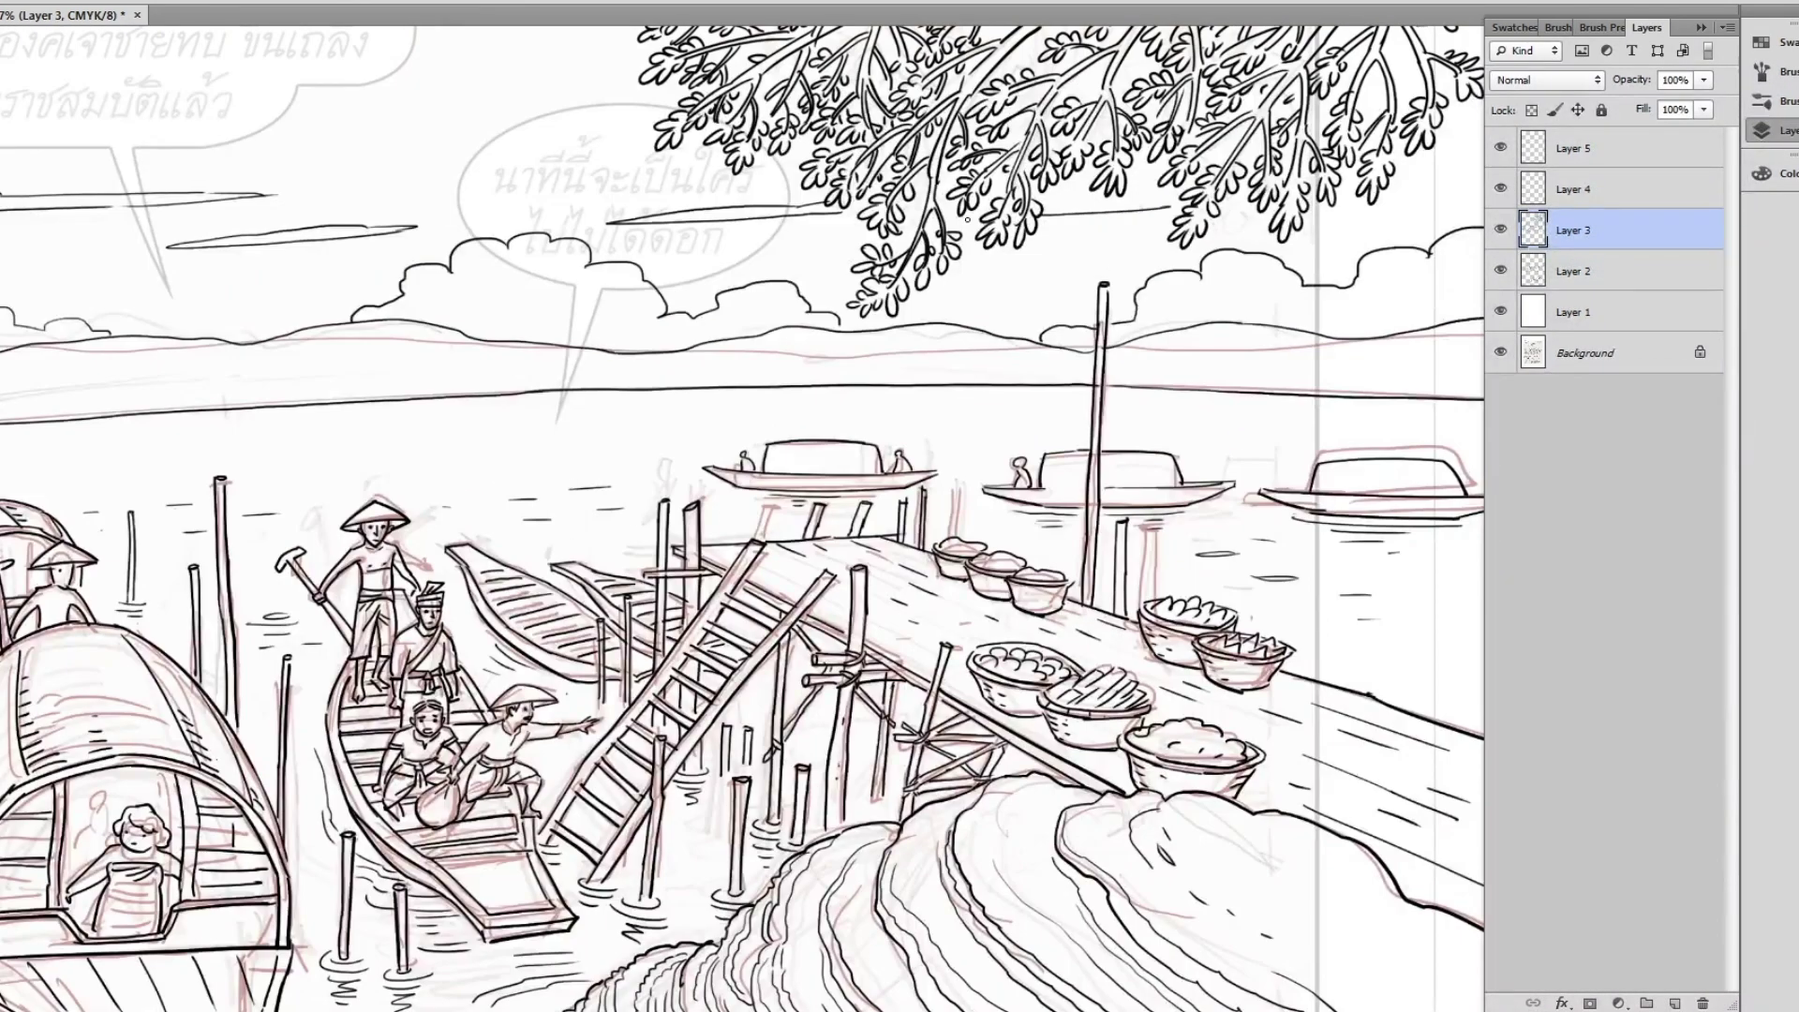
left_click_drag(1218, 234, 834, 236)
left_click_drag(780, 176, 1743, 225)
left_click_drag(892, 230, 1079, 249)
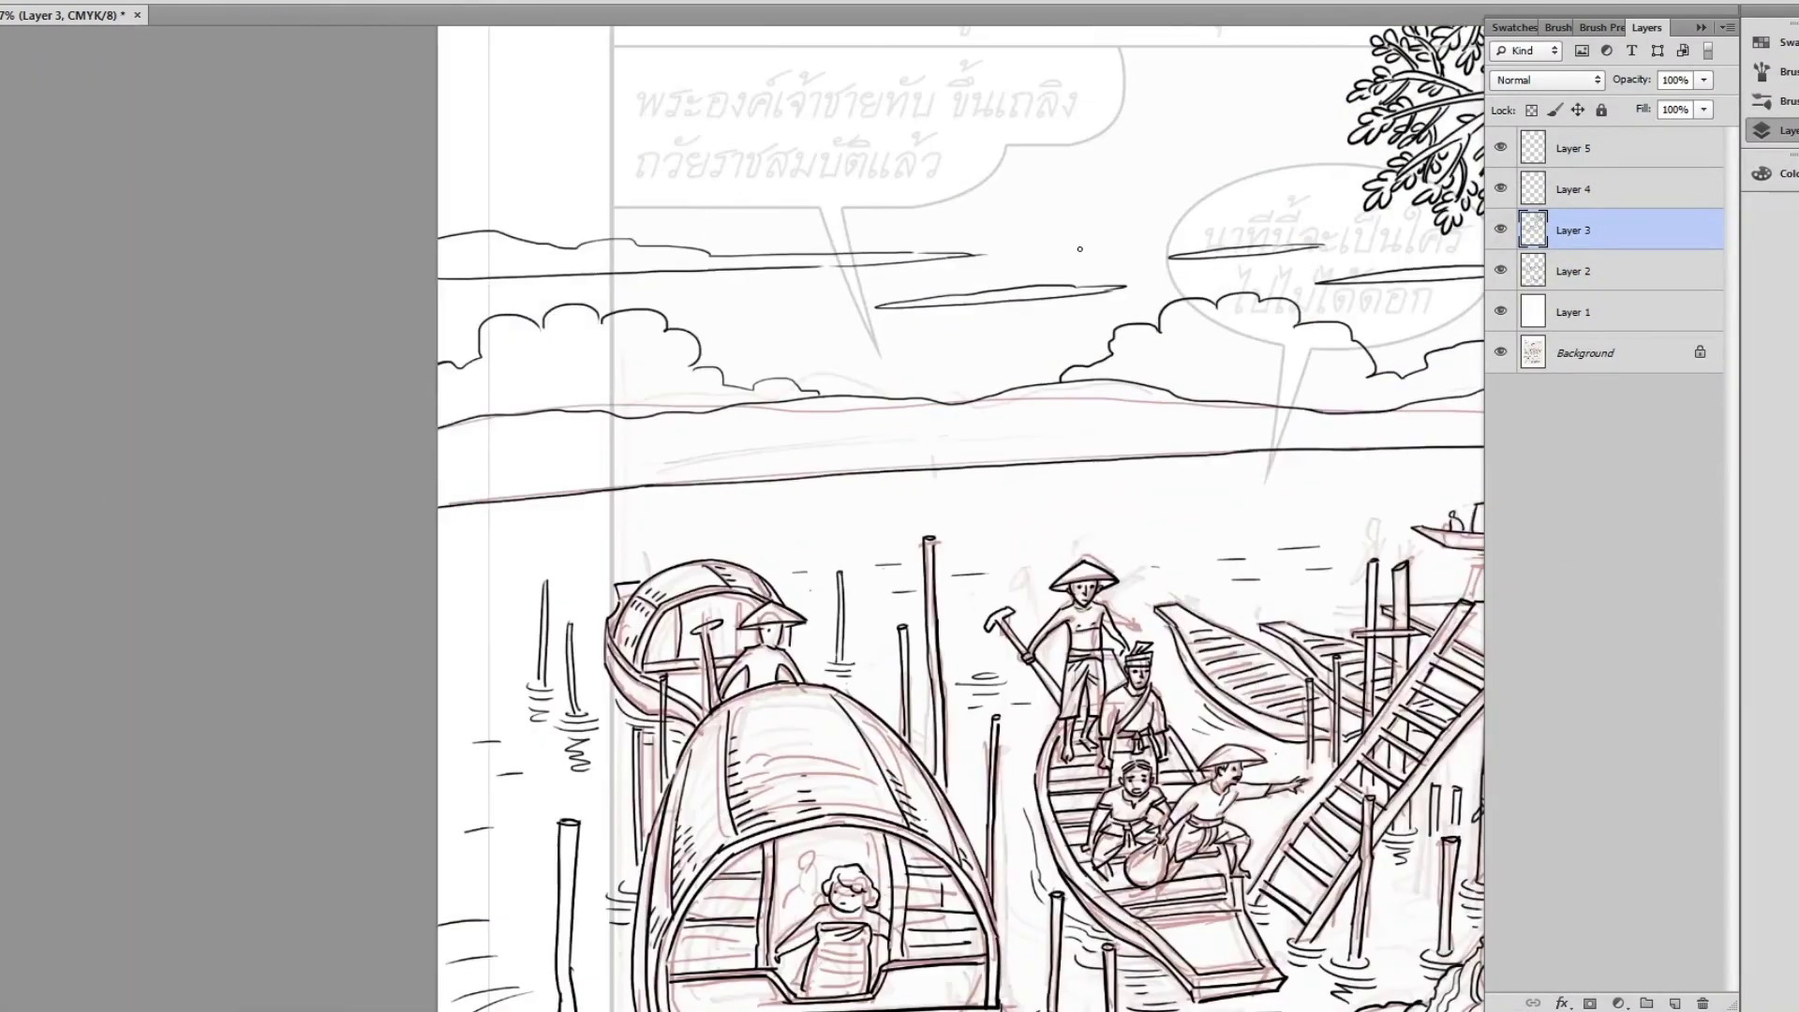
mouse_move(961, 331)
left_mouse_down()
mouse_move(992, 235)
mouse_move(441, 287)
left_mouse_up()
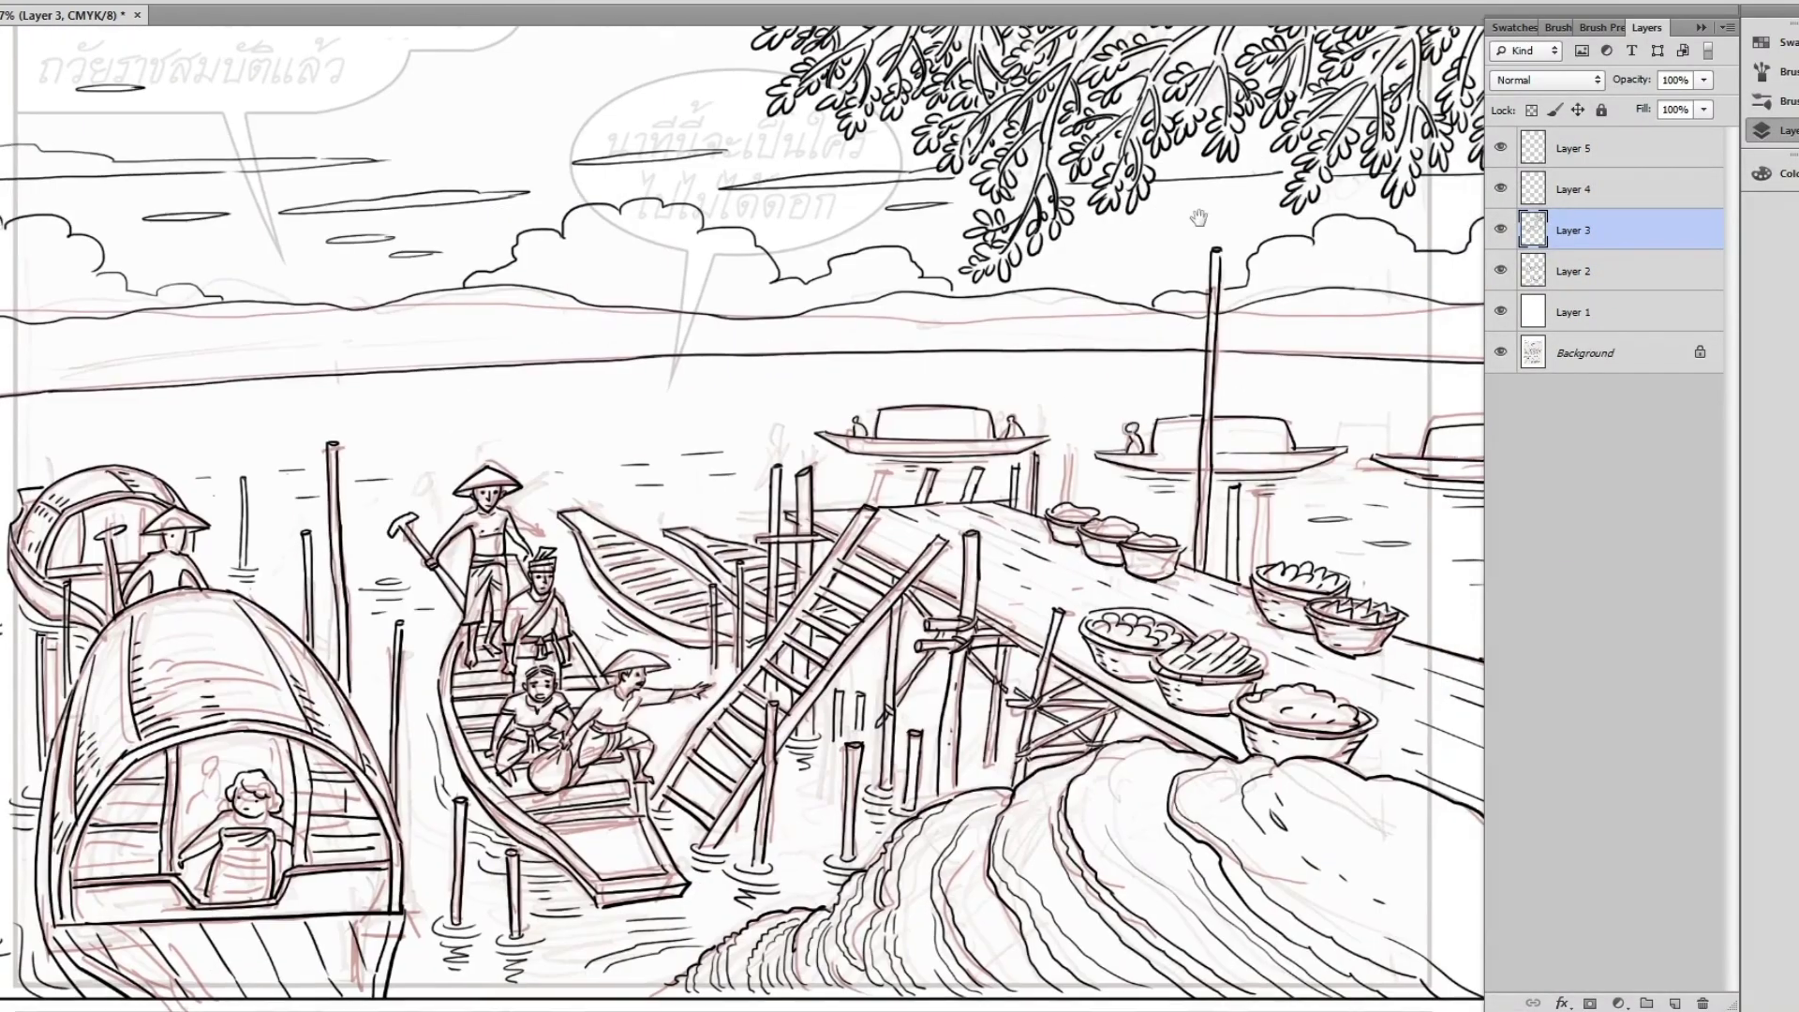
- Ink the head of the passenger behind the basket in the lower panel, with face, spiky tufted hair and ears
scroll(972, 248, "down", 1)
mouse_move(895, 649)
left_mouse_down()
mouse_move(894, 703)
mouse_move(897, 262)
left_mouse_up()
scroll(946, 354, "up", 4)
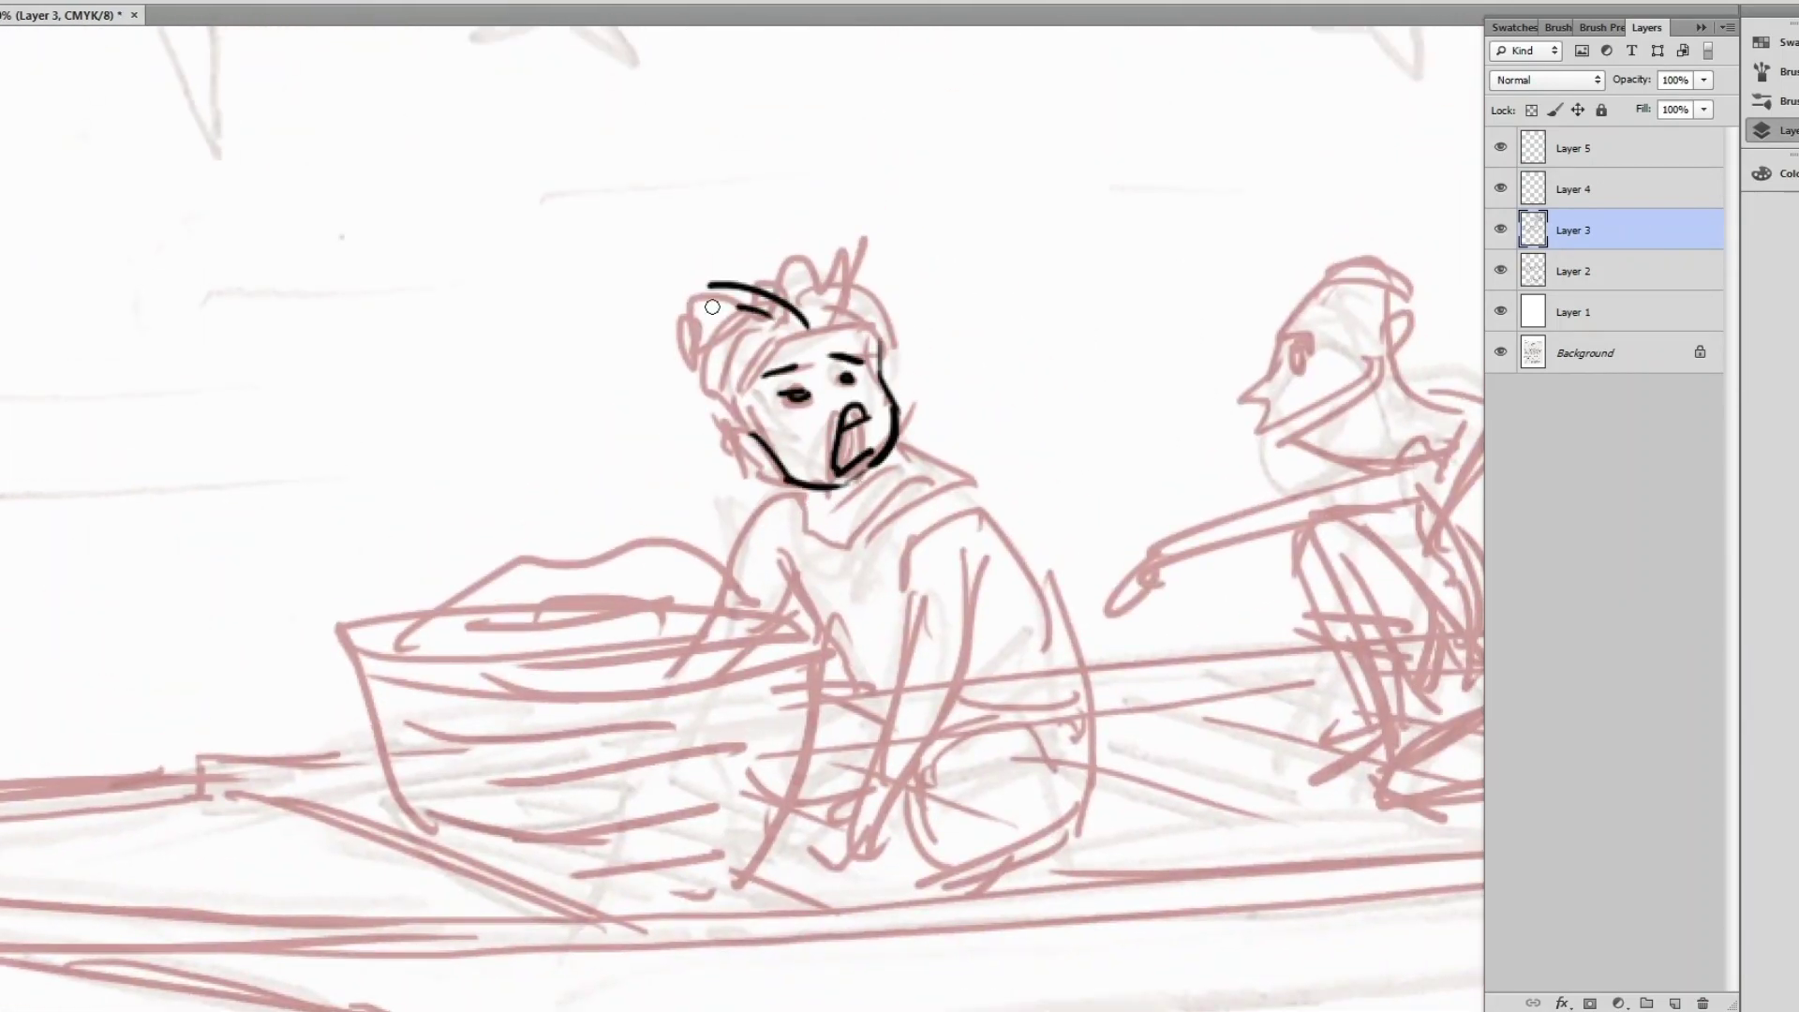
left_click_drag(692, 302, 658, 323)
left_click_drag(790, 292, 831, 242)
left_click_drag(837, 286, 910, 259)
mouse_move(844, 301)
left_mouse_down()
mouse_move(923, 268)
mouse_move(885, 363)
left_mouse_up()
scroll(885, 363, "down", 3)
left_click_drag(888, 216, 899, 245)
- Ink the back, shirt front, sleeve and lowered arm of the passenger behind the basket
mouse_move(820, 344)
left_mouse_down()
mouse_move(914, 324)
mouse_move(1091, 522)
left_mouse_up()
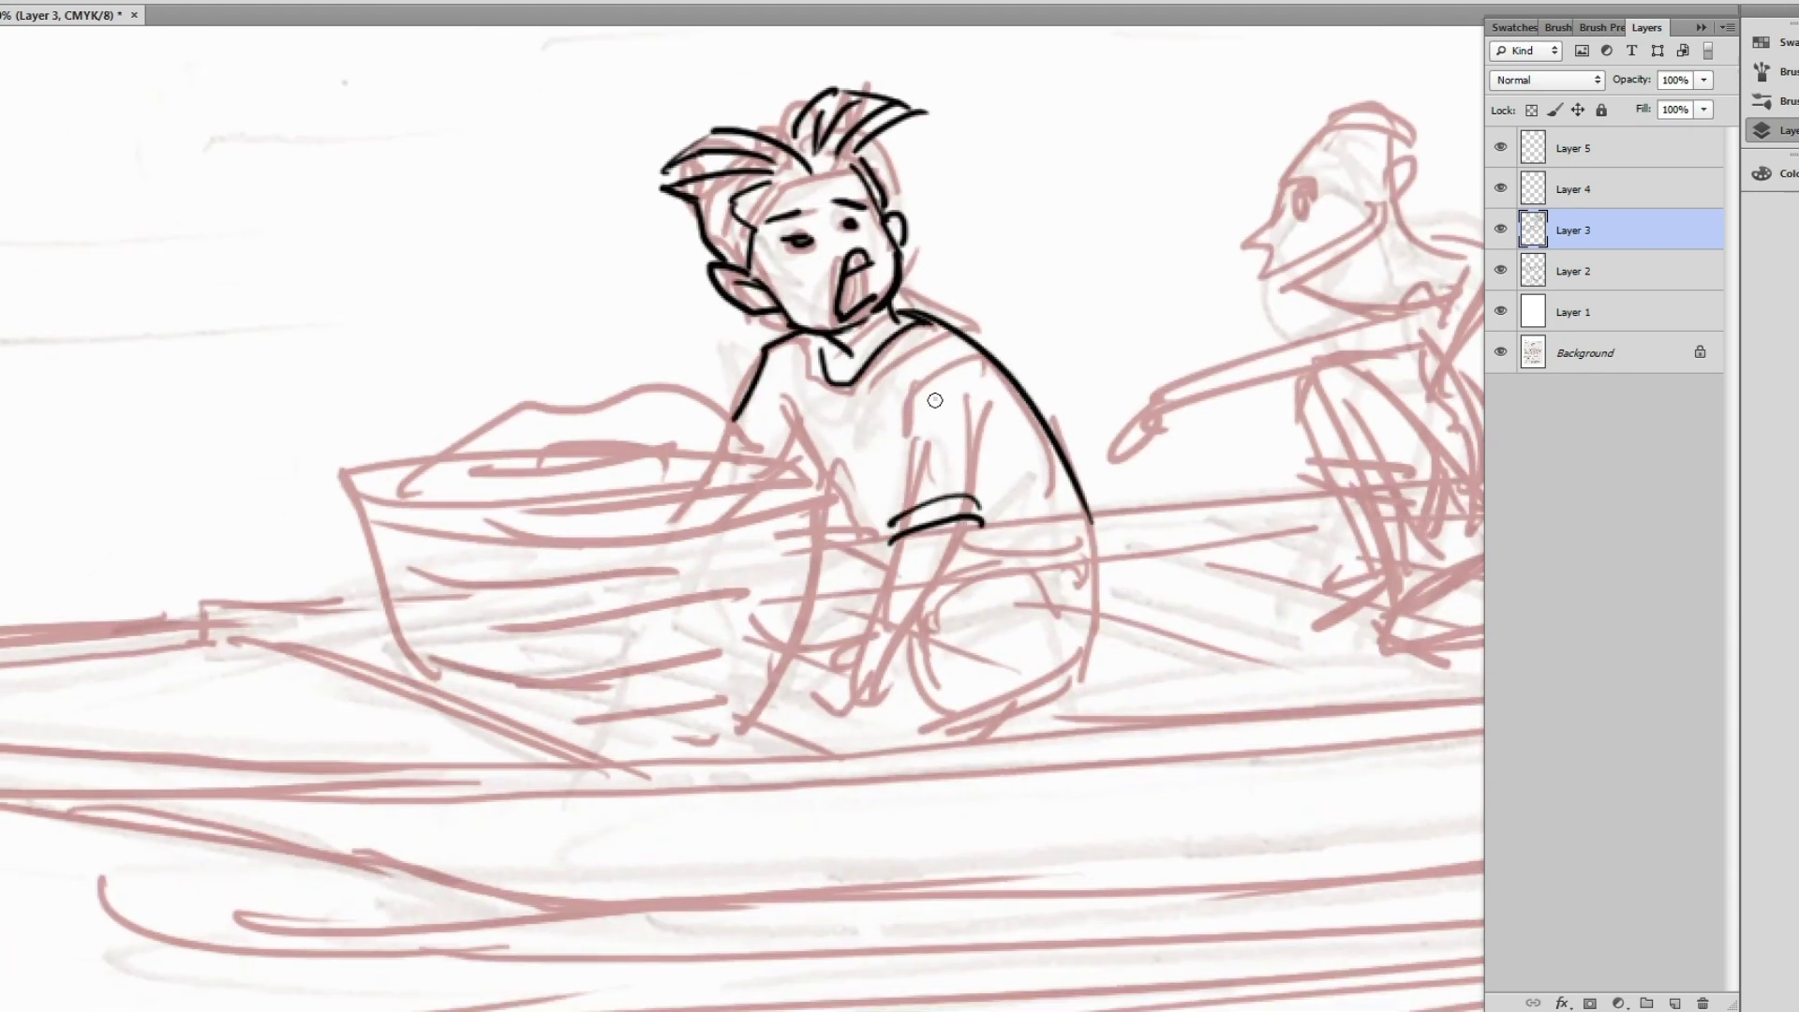
left_click_drag(821, 471, 879, 530)
mouse_move(879, 530)
left_mouse_down()
mouse_move(893, 482)
mouse_move(854, 651)
left_mouse_up()
left_click_drag(981, 477, 904, 618)
left_click_drag(904, 619, 990, 479)
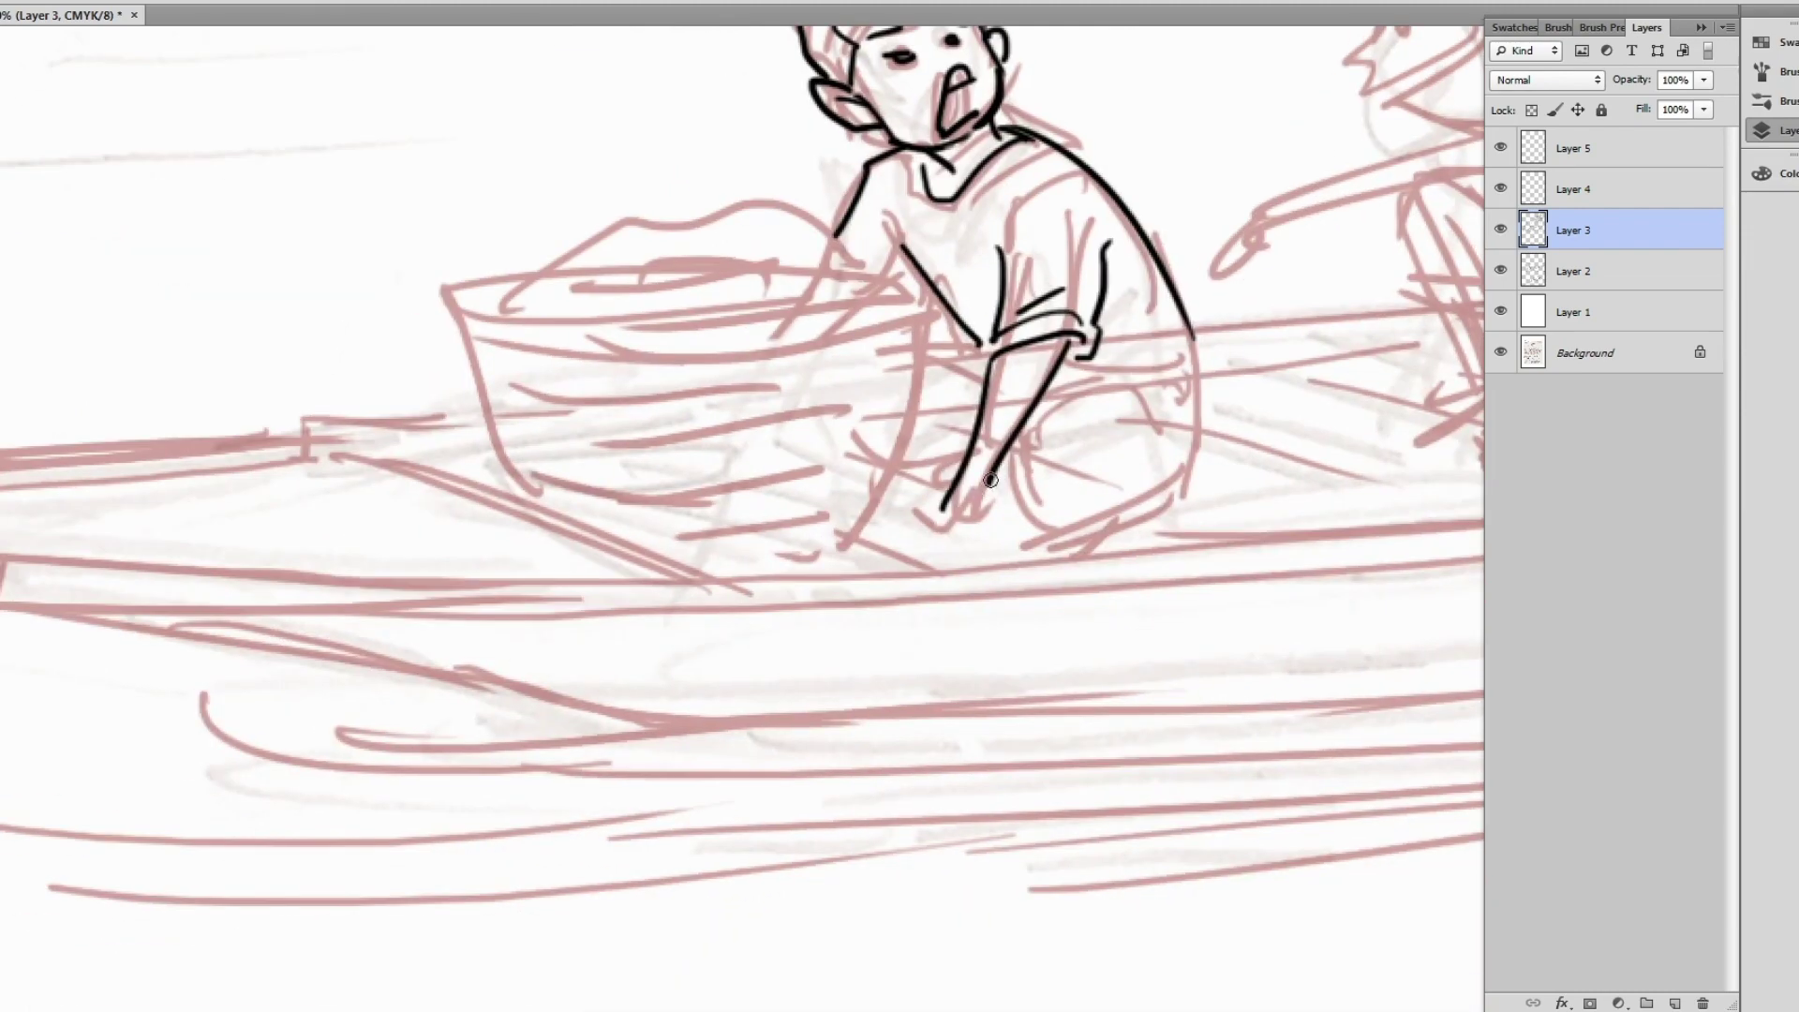
- Ink the first passenger's waist, folded leg, hand and the folds beside the arm
left_click_drag(1039, 417, 1167, 386)
left_click_drag(1162, 382, 1184, 423)
mouse_move(1195, 339)
left_mouse_down()
mouse_move(1216, 461)
mouse_move(1070, 541)
left_mouse_up()
left_click_drag(1077, 405, 1021, 419)
left_click_drag(985, 510, 981, 553)
left_click_drag(1001, 412, 969, 465)
left_click_drag(1085, 429, 1095, 436)
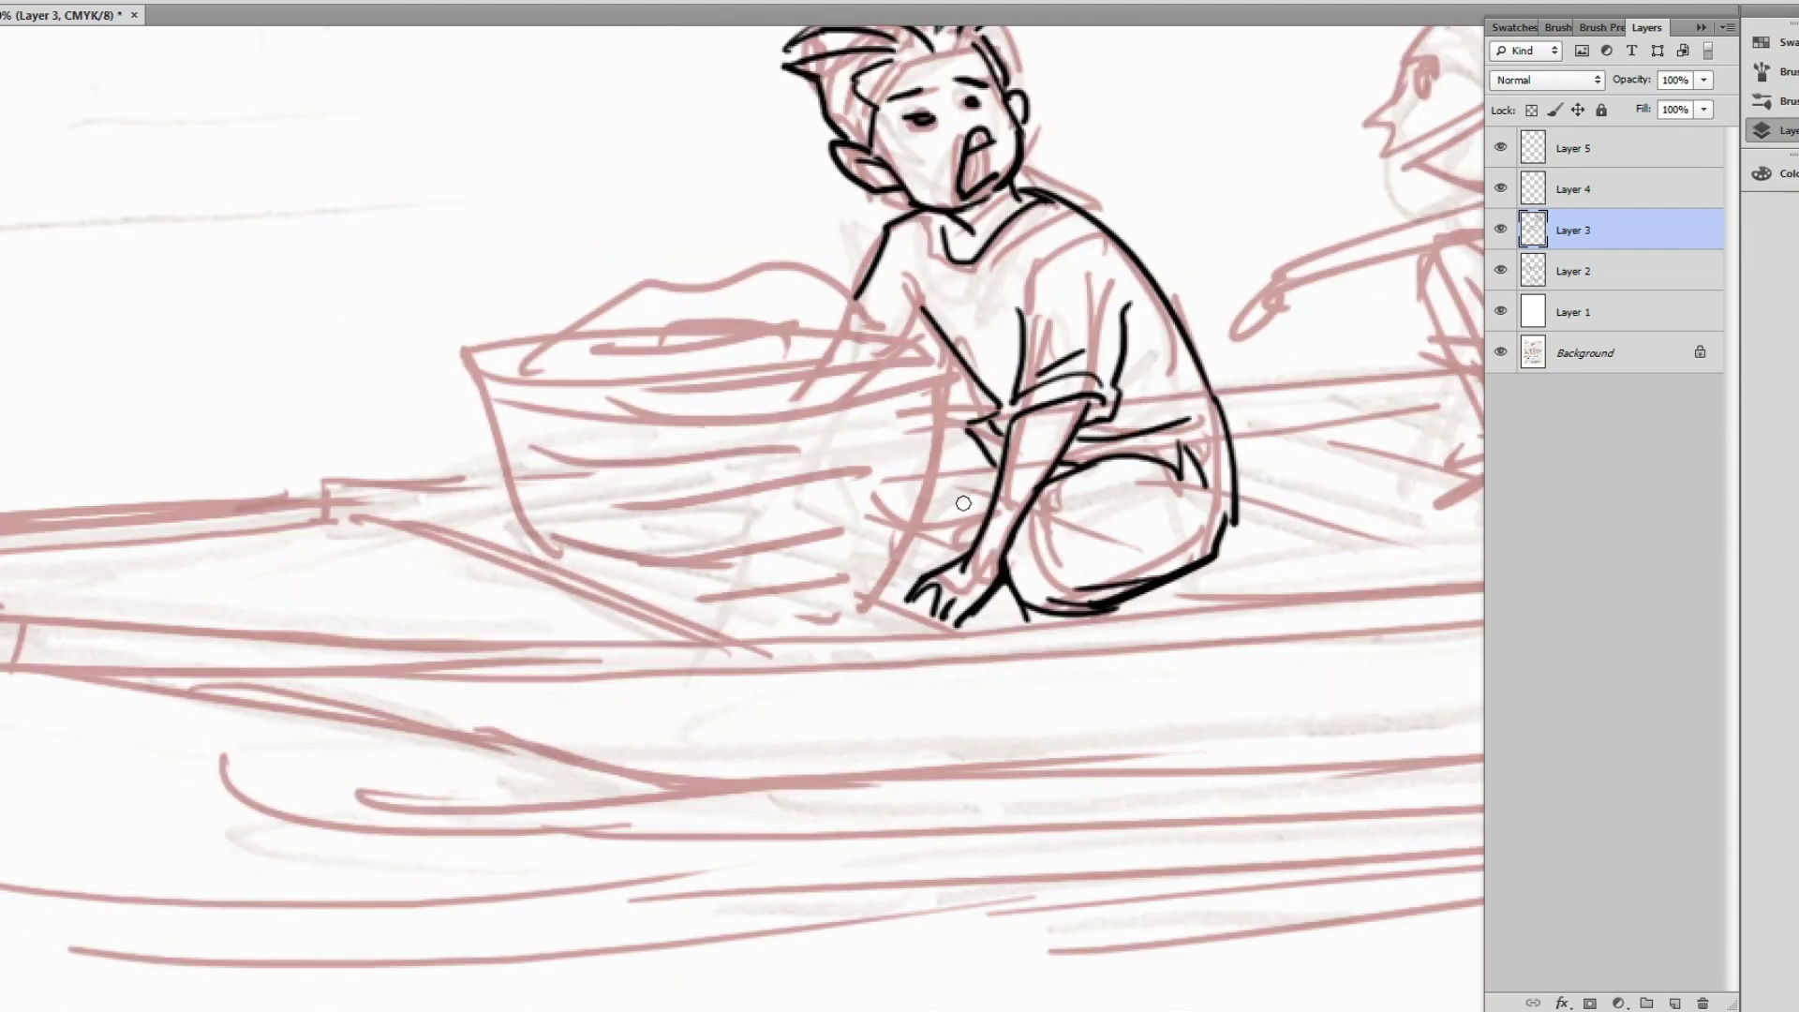
left_click_drag(929, 326, 977, 379)
- Ink the double rim and tapered sides of the large basket on the boat
left_click_drag(1206, 451, 1468, 409)
mouse_move(793, 364)
left_mouse_down()
mouse_move(1203, 375)
mouse_move(795, 366)
left_mouse_up()
key("ctrl+z")
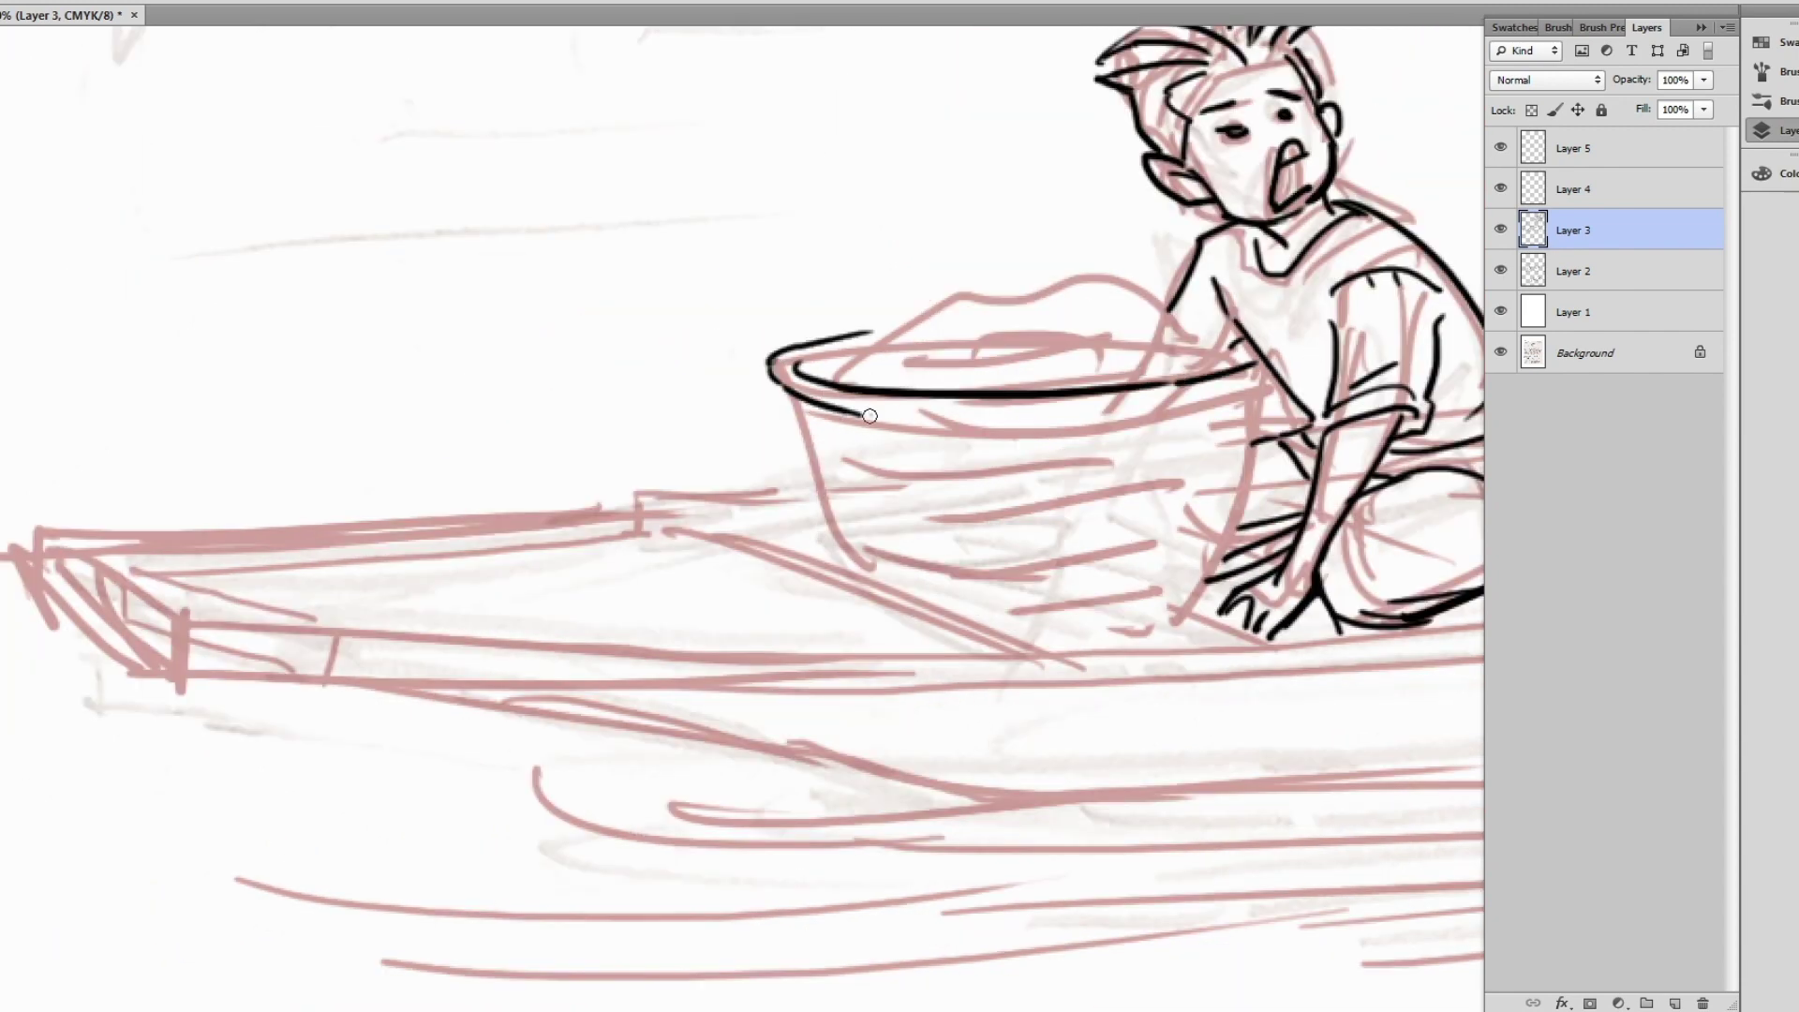
left_click_drag(870, 416, 1260, 371)
key("bracketright")
key("bracketright")
key("bracketright")
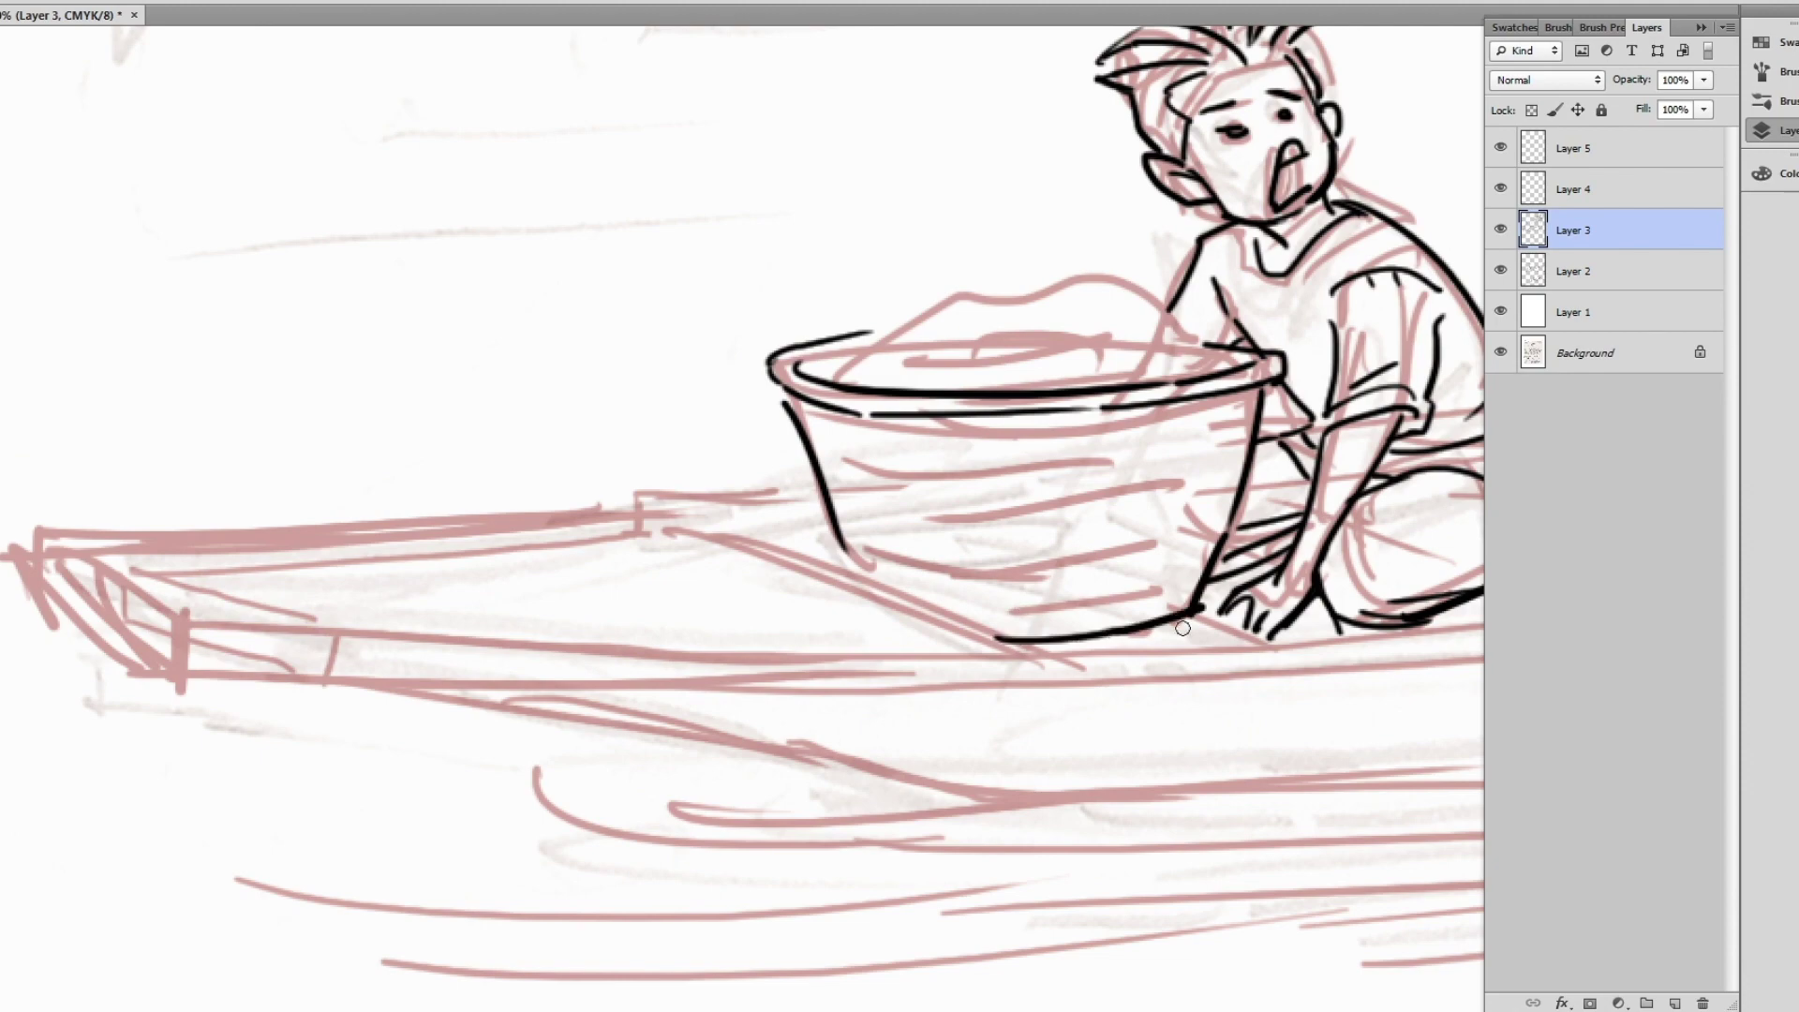
- Add weave marks to the basket's sides and ink the draped heap filling it
left_click_drag(813, 423, 848, 473)
scroll(824, 450, "down", 1)
left_click_drag(946, 525, 1063, 398)
left_click_drag(871, 524, 970, 473)
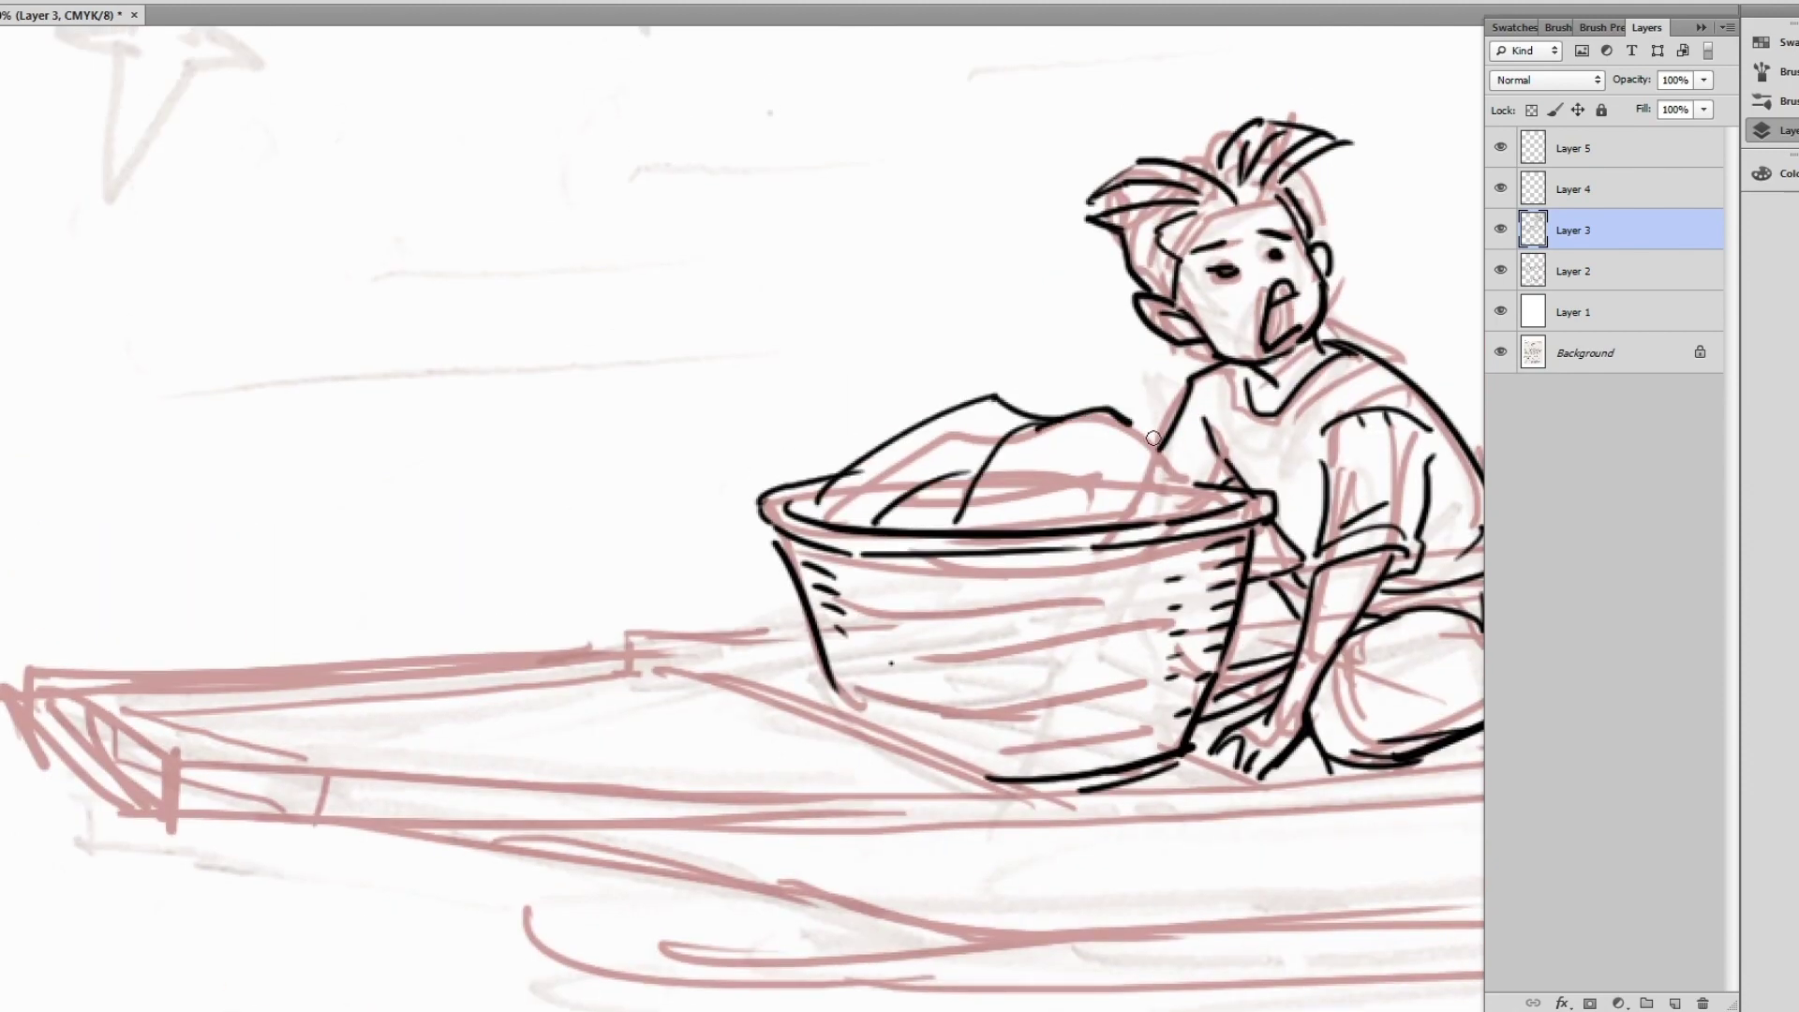
left_click_drag(1087, 510, 1218, 422)
scroll(889, 584, "up", 1)
- Ink the squatting passenger's head with pointed nose, grin, chin, neck, ear and swept-back hair
left_click_drag(791, 394, 343, 318)
left_click_drag(918, 370, 993, 332)
left_click_drag(925, 398, 1096, 386)
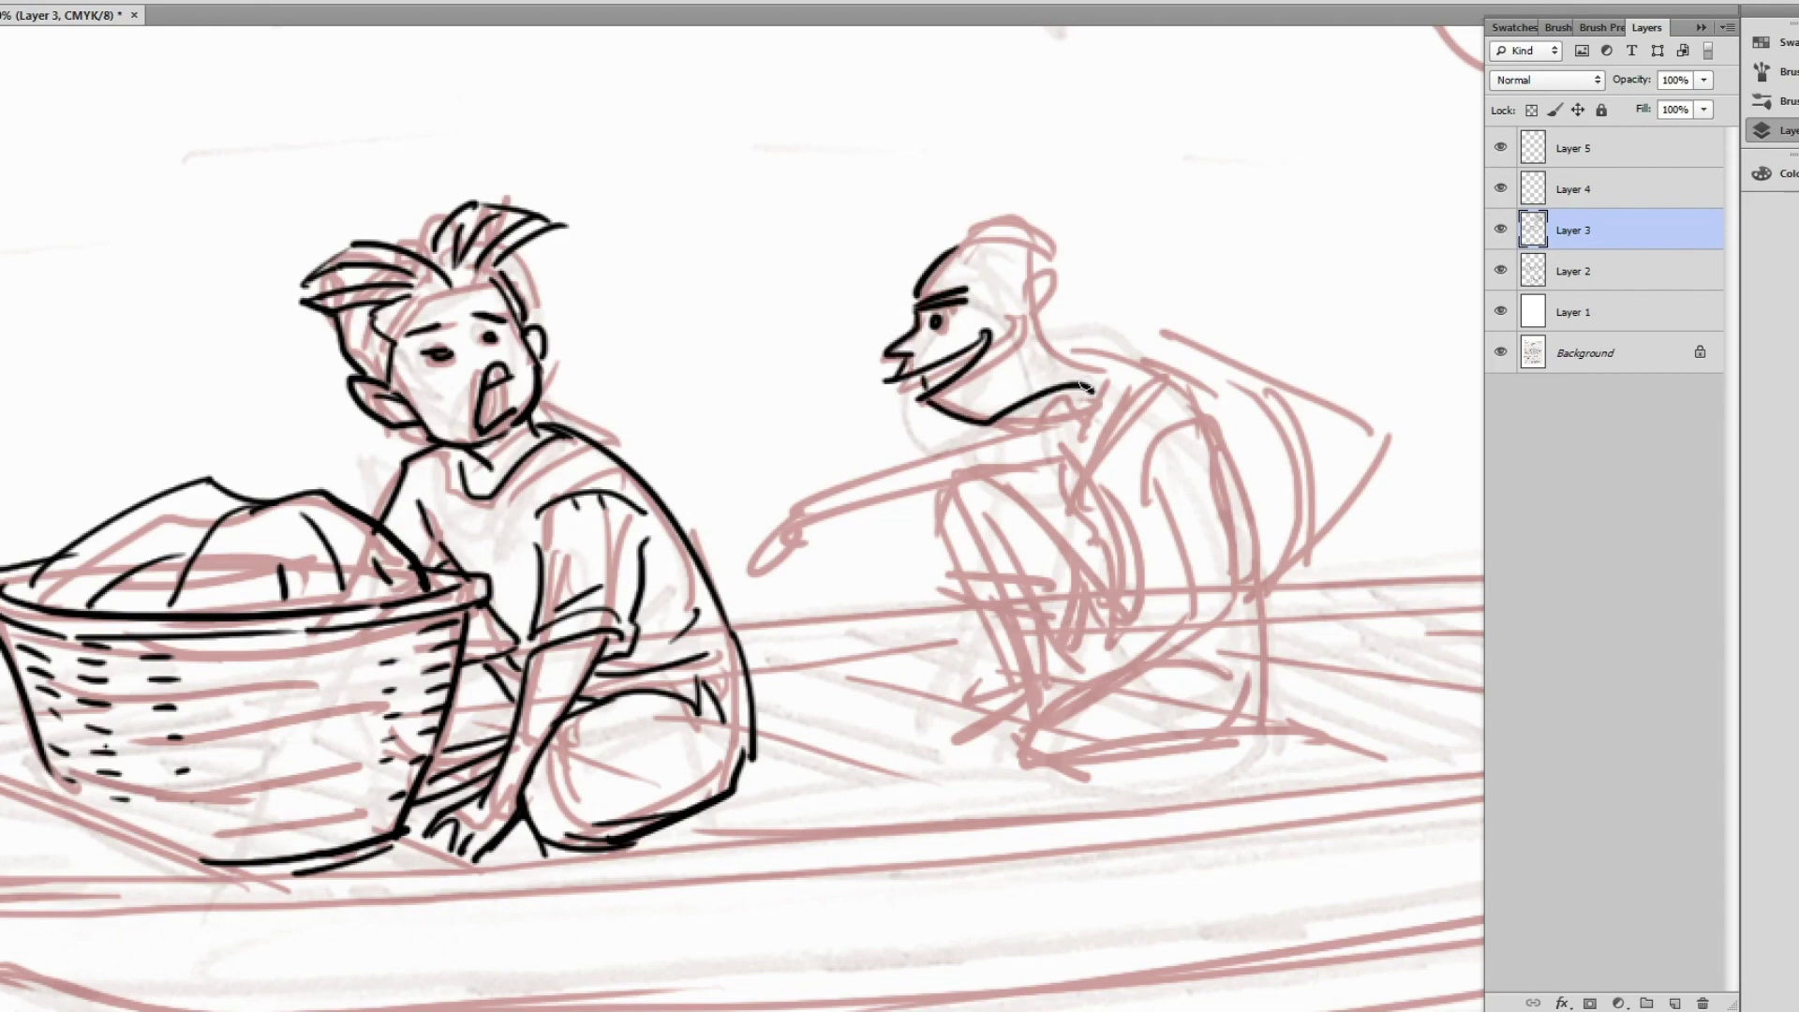
left_click_drag(1040, 309, 1106, 361)
left_click_drag(965, 245, 1078, 234)
left_click_drag(1140, 372, 1135, 350)
- Ink the knotted cloth at the squatting passenger's chest and the large sack slung over his back
mouse_move(1042, 423)
left_mouse_down()
mouse_move(1218, 356)
mouse_move(1091, 511)
left_mouse_up()
mouse_move(1152, 281)
left_mouse_down()
mouse_move(1405, 365)
mouse_move(1227, 349)
left_mouse_up()
left_click_drag(1246, 338, 1121, 565)
left_click_drag(1054, 416, 1028, 344)
left_click_drag(970, 293, 1218, 315)
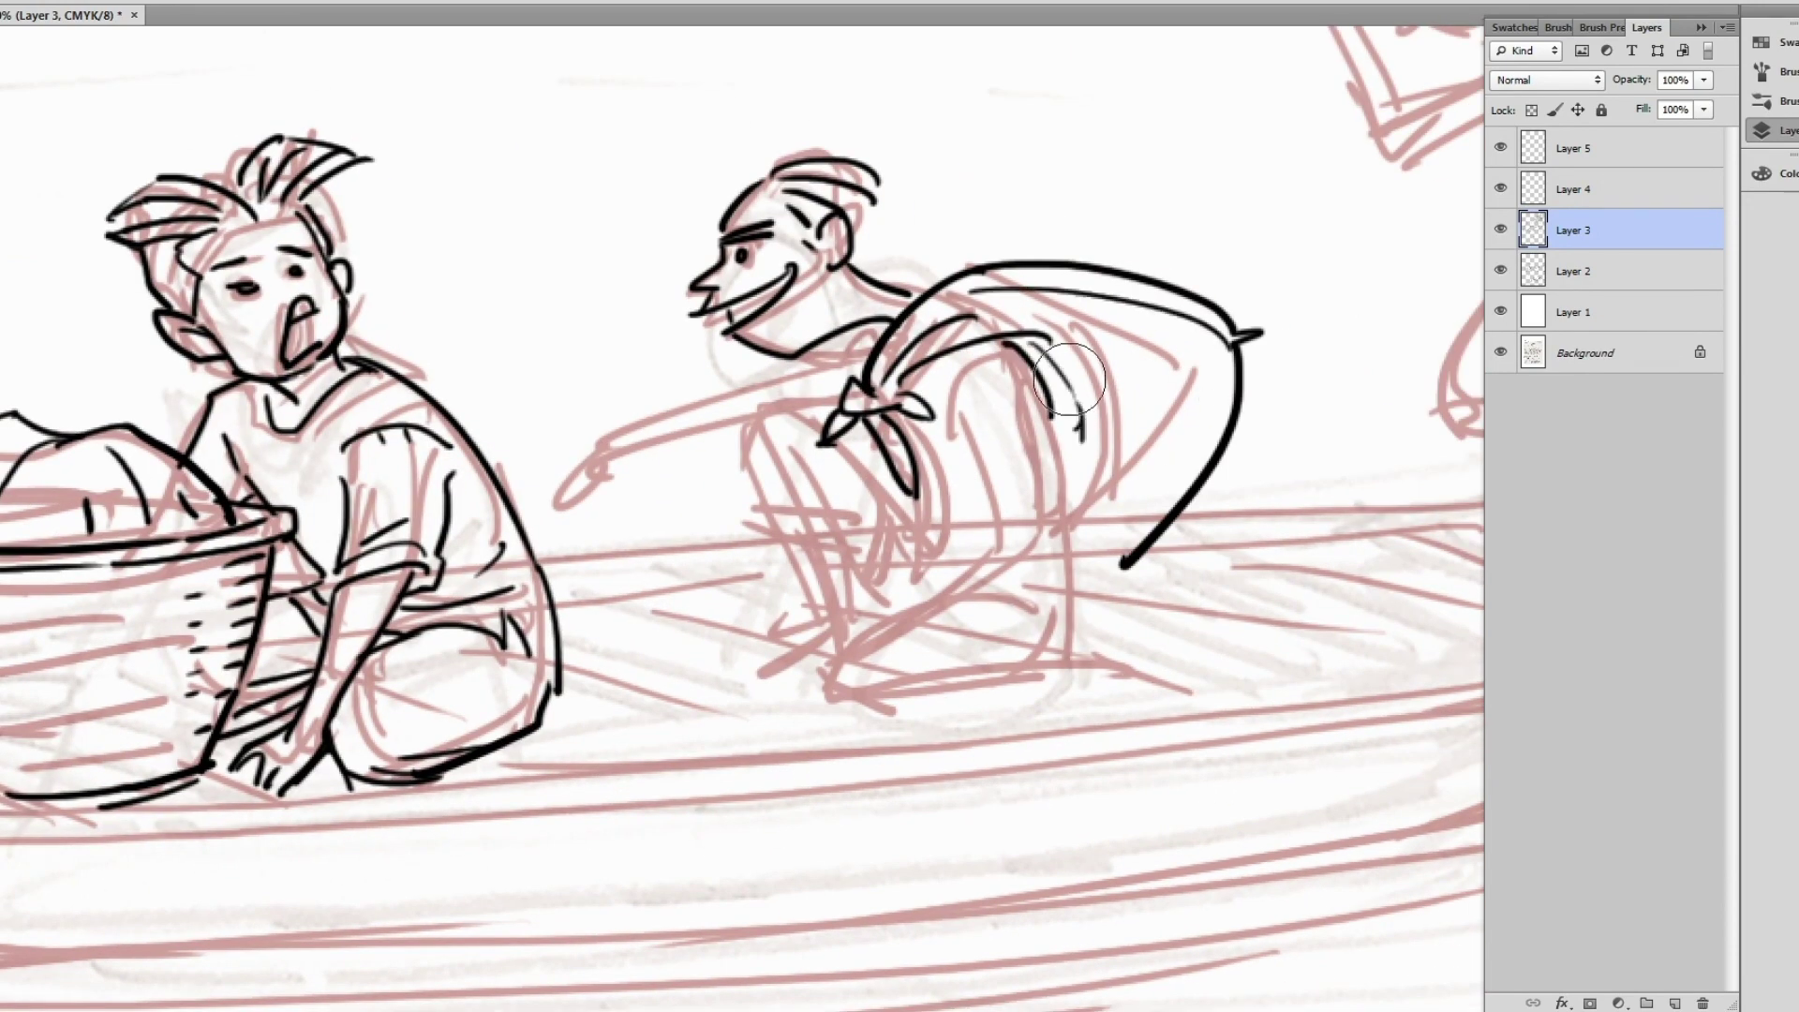
- Ink the squatting passenger's shoulder, upper arm, forearm and lowered hand
left_click_drag(1007, 334, 1086, 410)
left_click_drag(965, 361, 1044, 469)
left_click_drag(1045, 469, 1129, 304)
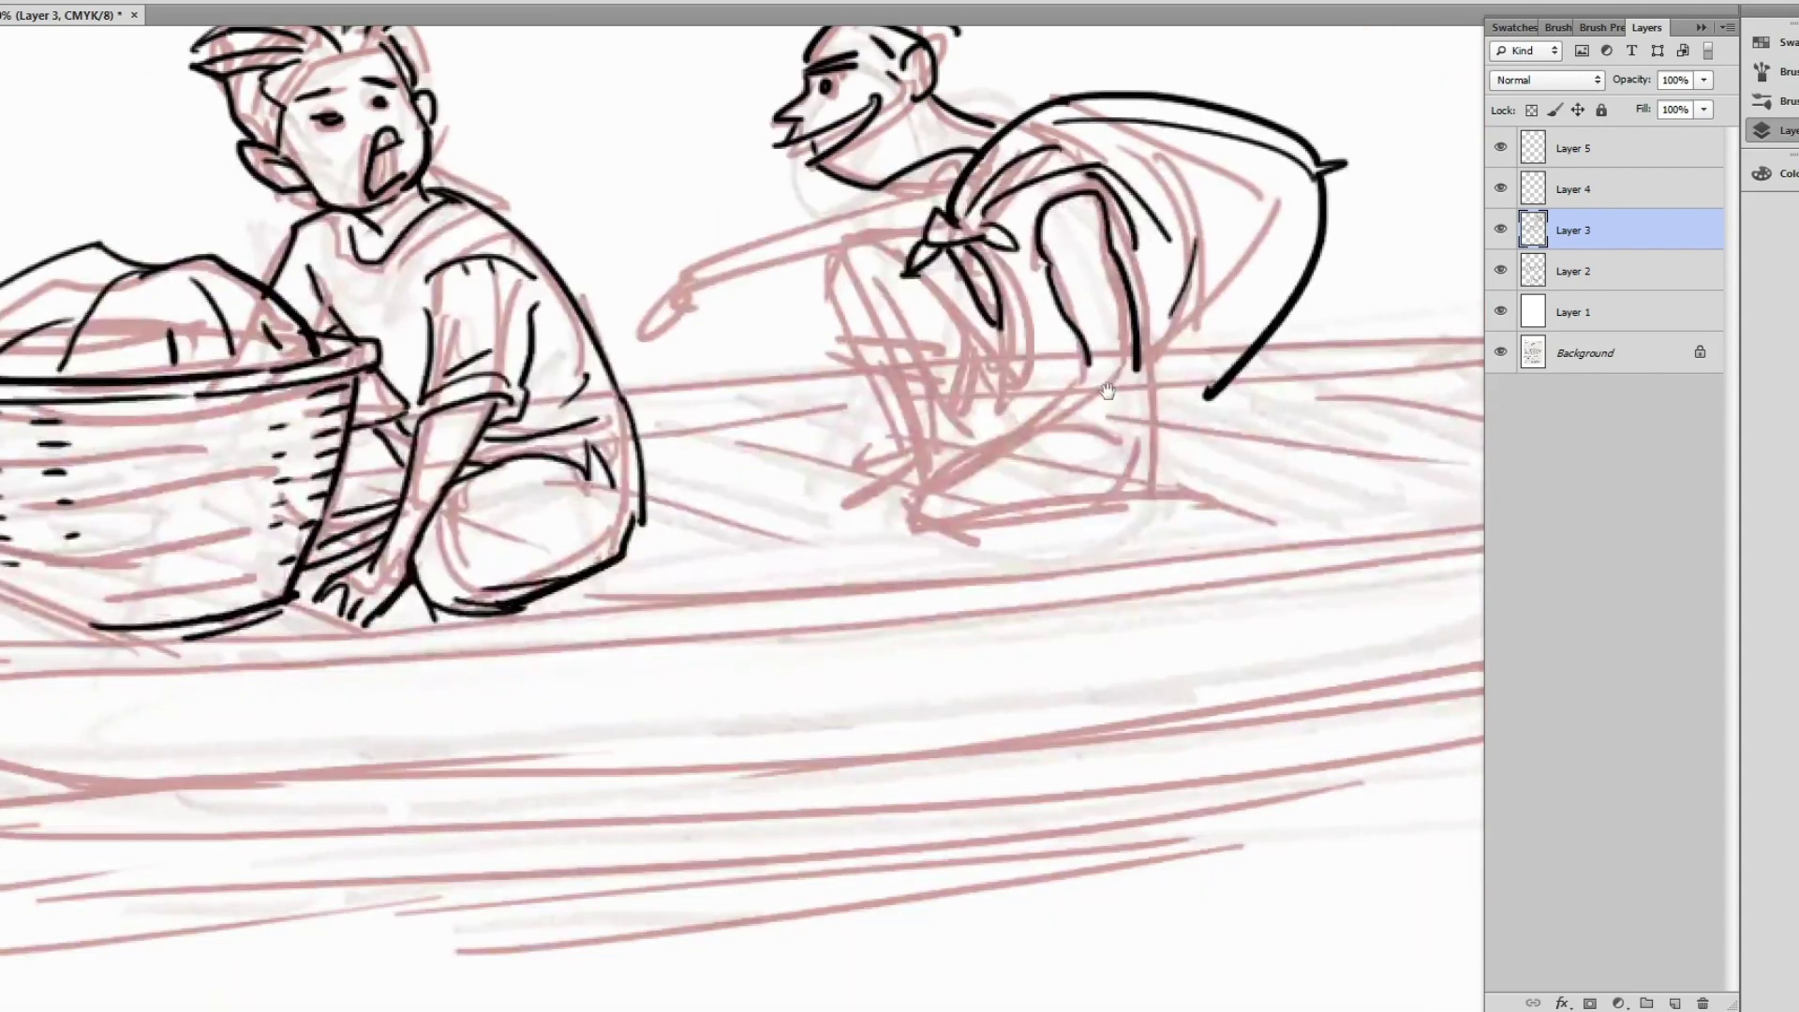
mouse_move(1138, 370)
left_mouse_down()
mouse_move(974, 452)
mouse_move(871, 515)
left_mouse_up()
left_click_drag(913, 511, 936, 548)
- Ink the squatting passenger's curved back, hip and the line under his seat and feet
left_click_drag(1114, 215, 1176, 421)
mouse_move(898, 190)
left_mouse_down()
mouse_move(984, 431)
mouse_move(1181, 426)
left_mouse_up()
left_click_drag(1153, 431, 1186, 368)
left_click_drag(993, 485, 1223, 448)
left_click_drag(1024, 376, 851, 459)
scroll(1012, 389, "up", 1)
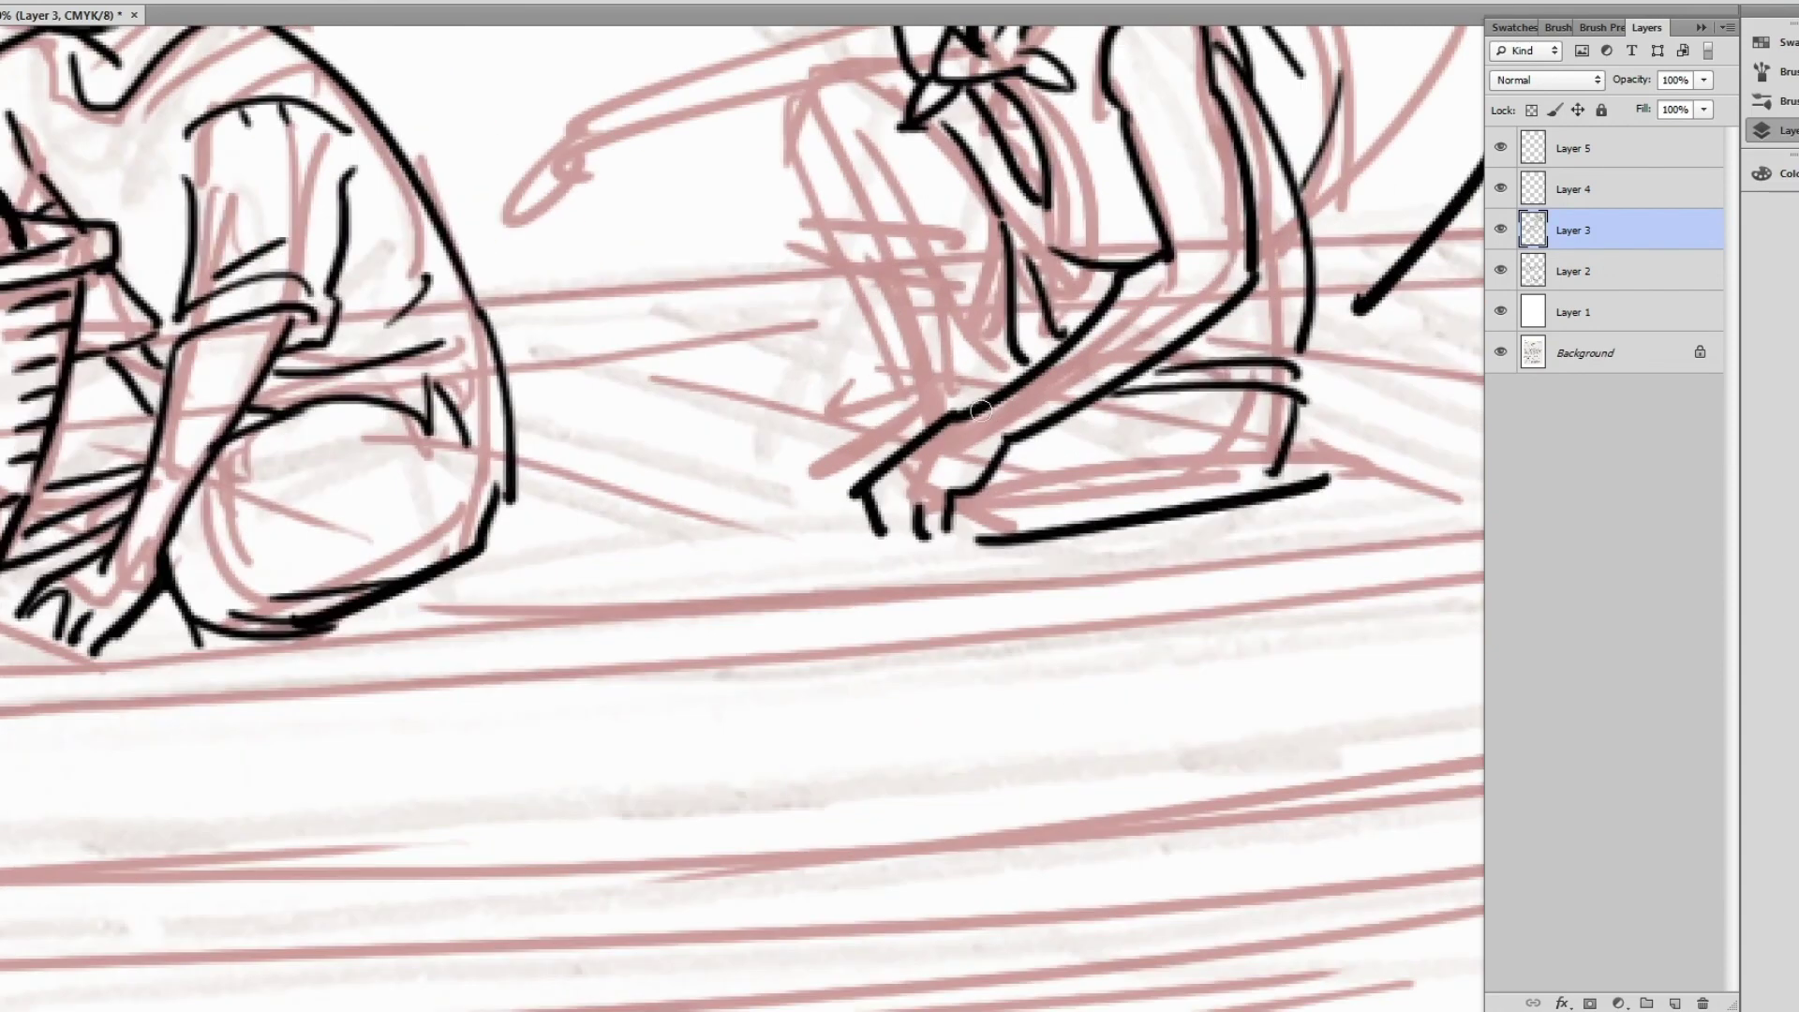
left_click_drag(1026, 375, 815, 548)
left_click_drag(1180, 414, 1213, 540)
- Ink the squatting passenger's raised knee, shin, cloth folds and front foot
mouse_move(928, 202)
left_mouse_down()
mouse_move(819, 215)
mouse_move(887, 351)
left_mouse_up()
left_click_drag(861, 281, 928, 510)
left_click_drag(927, 351, 815, 628)
left_click_drag(890, 525, 956, 635)
- Try to ink the squatting passenger's far arm stretched out toward the first passenger
left_click_drag(964, 225, 748, 328)
left_click_drag(1006, 291, 585, 454)
left_click_drag(725, 323, 562, 407)
scroll(956, 348, "down", 1)
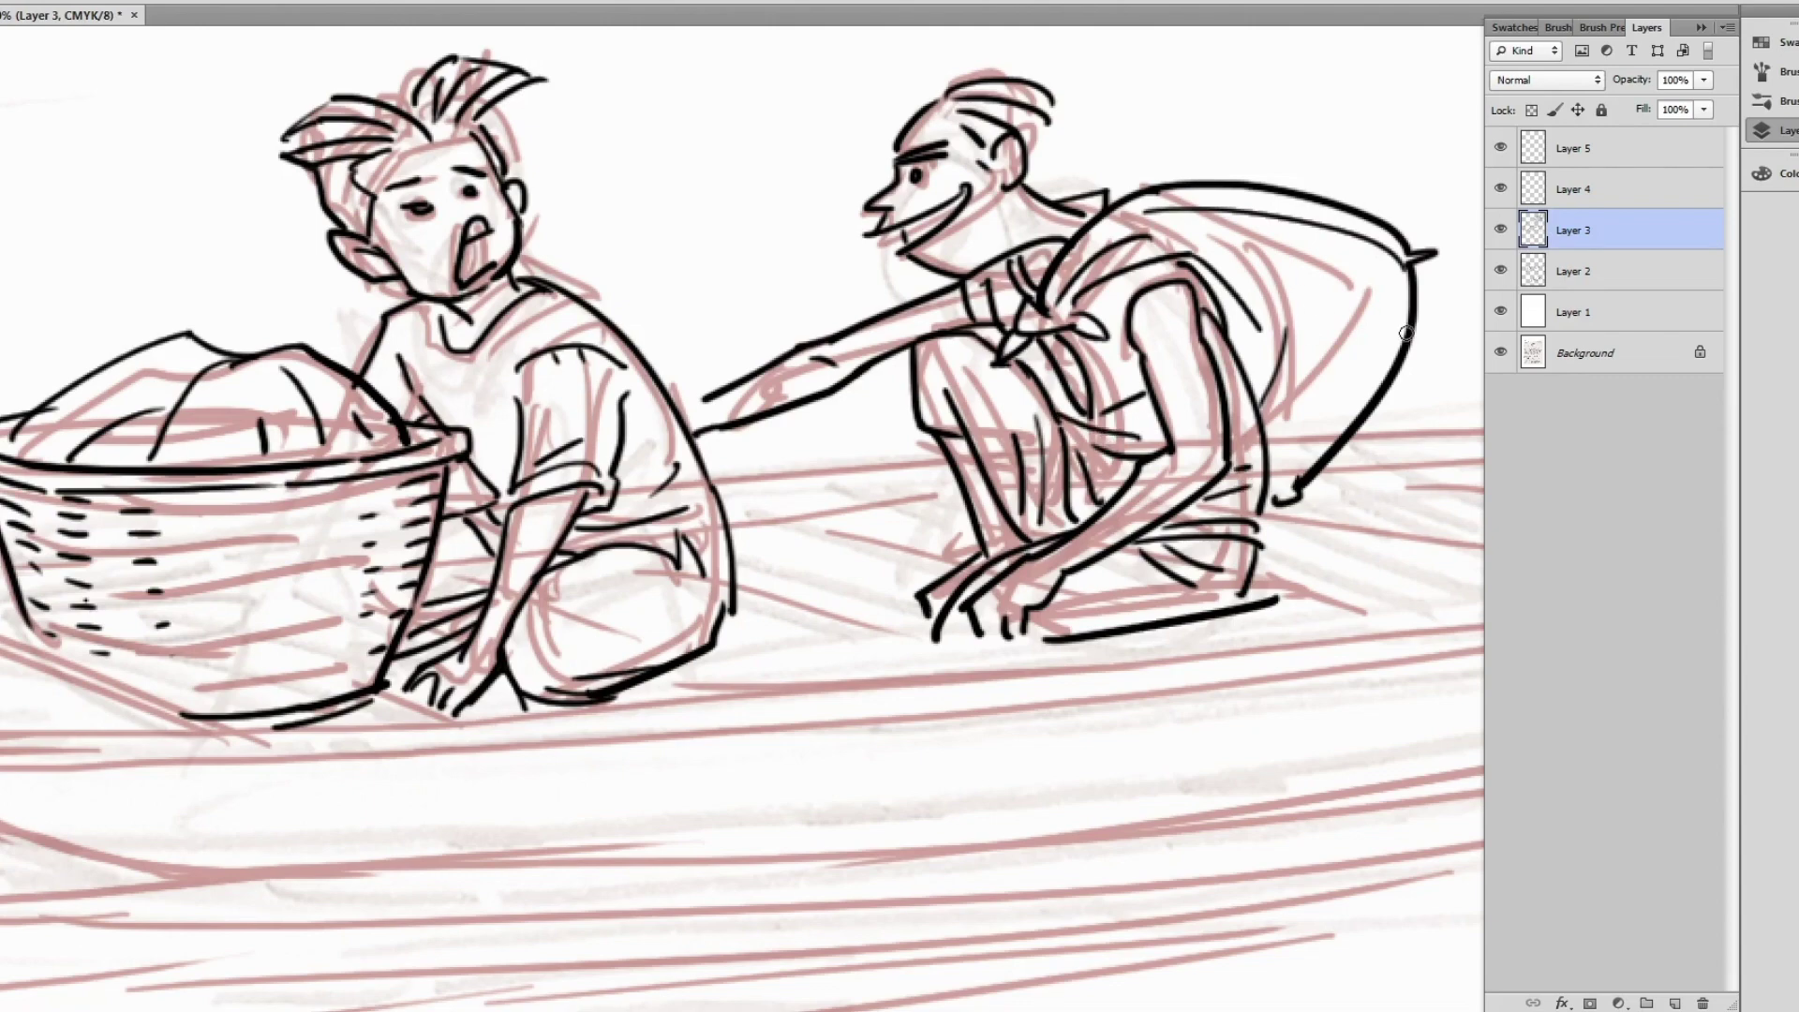
key("ctrl+alt+z")
key("ctrl+alt+z")
key("ctrl+alt+z")
key("ctrl+alt+z")
- Ink the squatting passenger's far arm bent on the knee with the hand supporting the chin
left_click_drag(909, 257, 843, 313)
mouse_move(848, 309)
left_mouse_down()
mouse_move(834, 356)
mouse_move(932, 342)
left_mouse_up()
mouse_move(1021, 146)
left_mouse_down()
mouse_move(936, 237)
mouse_move(927, 276)
left_mouse_up()
left_click_drag(862, 291, 837, 319)
scroll(981, 318, "down", 2)
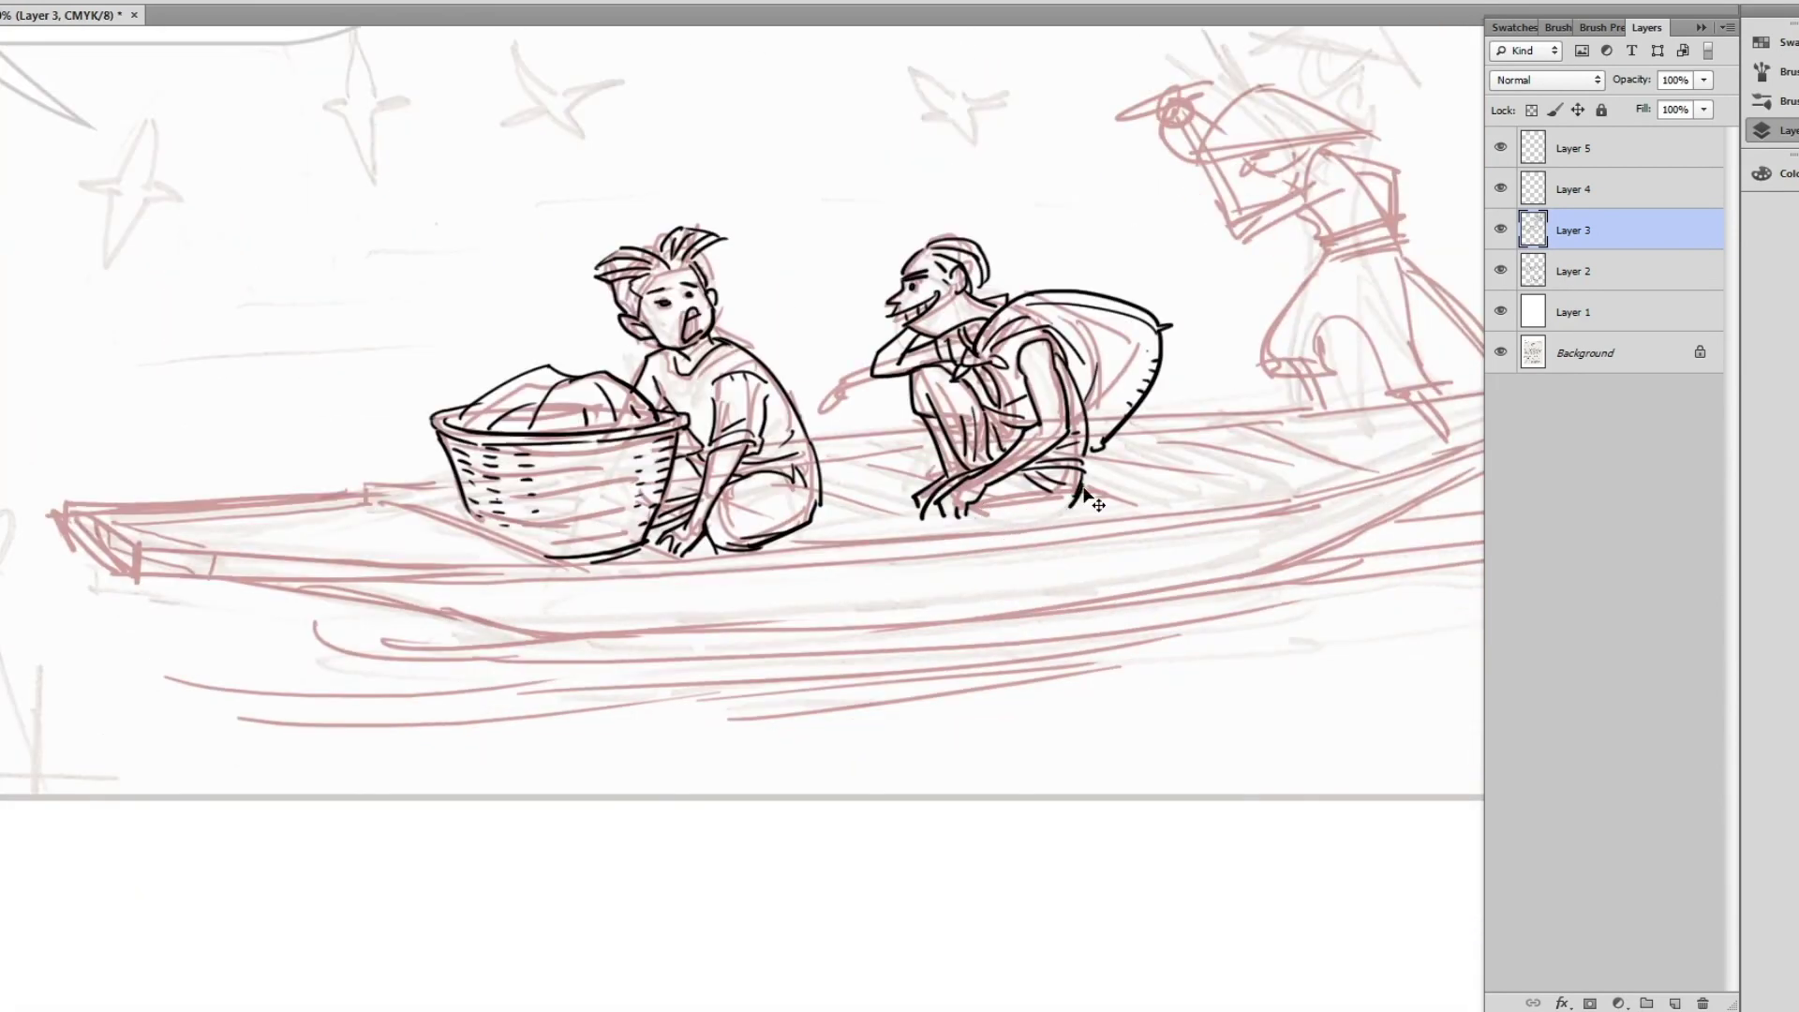
- Ink the standing boatman's wide conical hat and the face and jaw beneath it
left_click_drag(991, 526, 738, 676)
scroll(991, 323, "up", 2)
left_click_drag(1045, 183, 1241, 272)
left_click_drag(981, 305, 985, 350)
left_click(1014, 312)
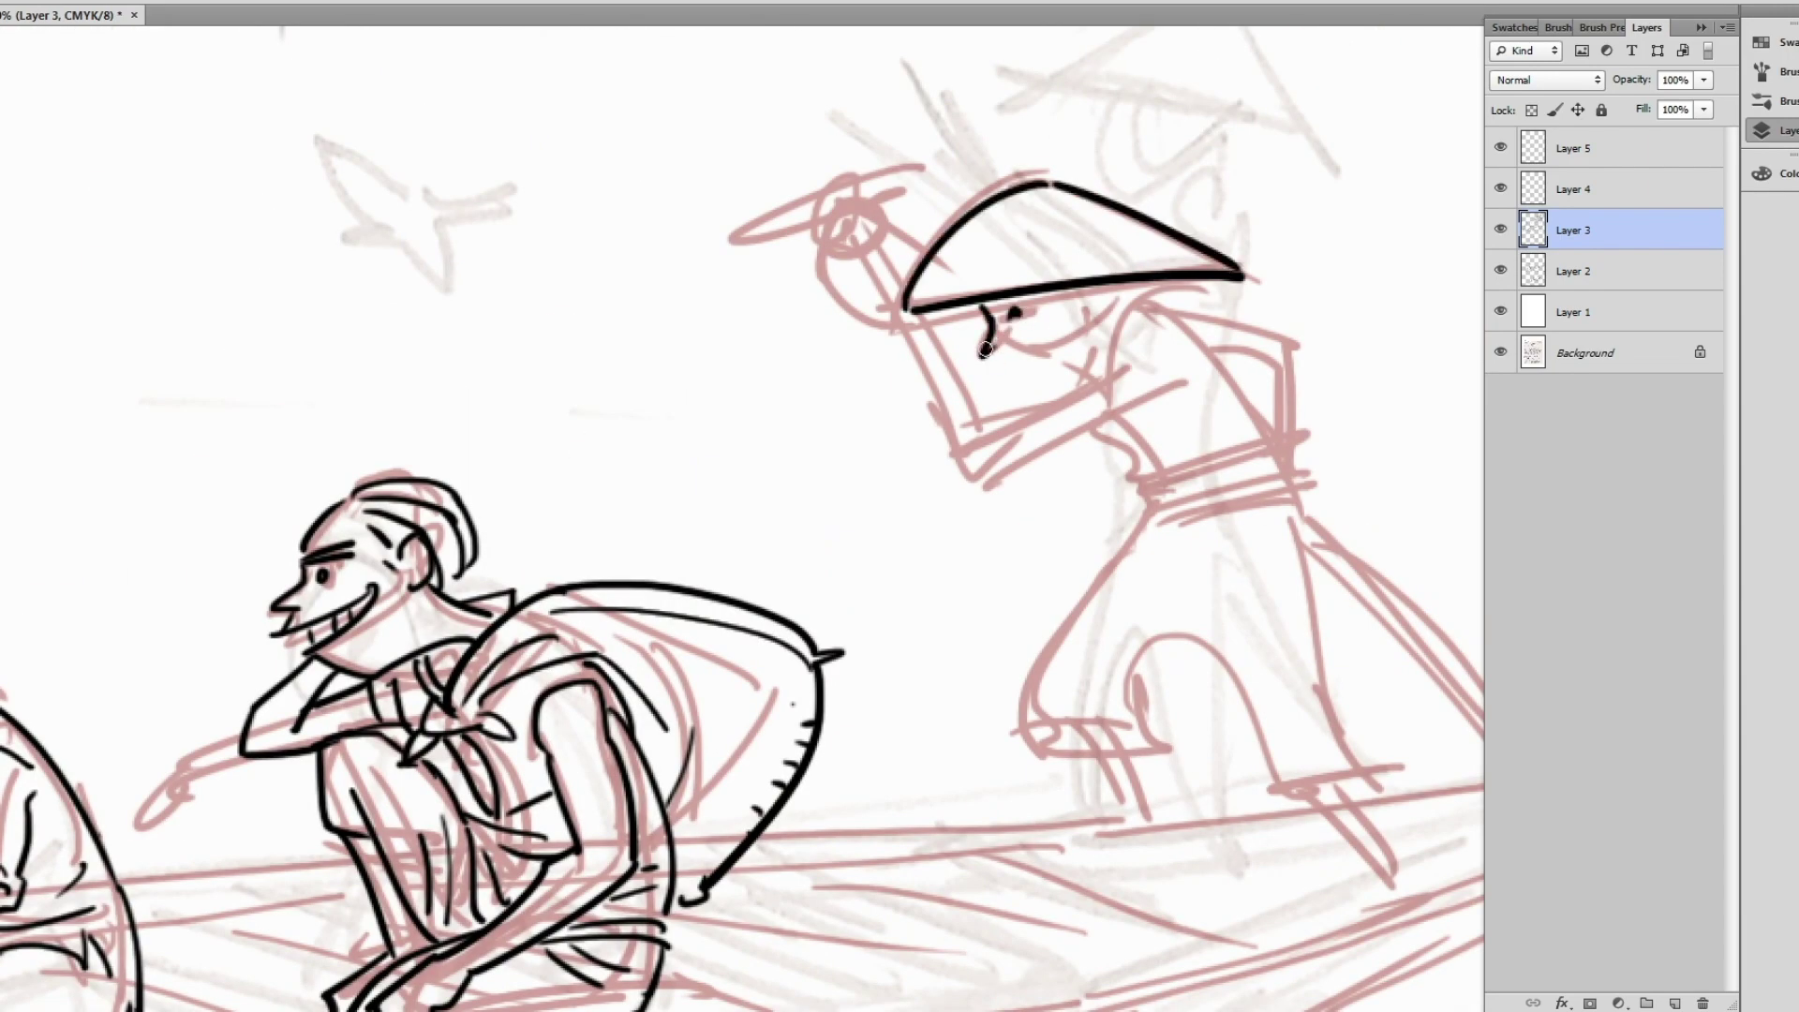
left_click_drag(1091, 286, 1125, 309)
left_click_drag(1133, 323, 1087, 370)
- Ink the boatman's bent arm and the raised hand in front of the hat
left_click_drag(1176, 377, 979, 419)
left_click_drag(1171, 386, 976, 461)
left_click_drag(862, 264, 970, 459)
left_click_drag(913, 311, 981, 418)
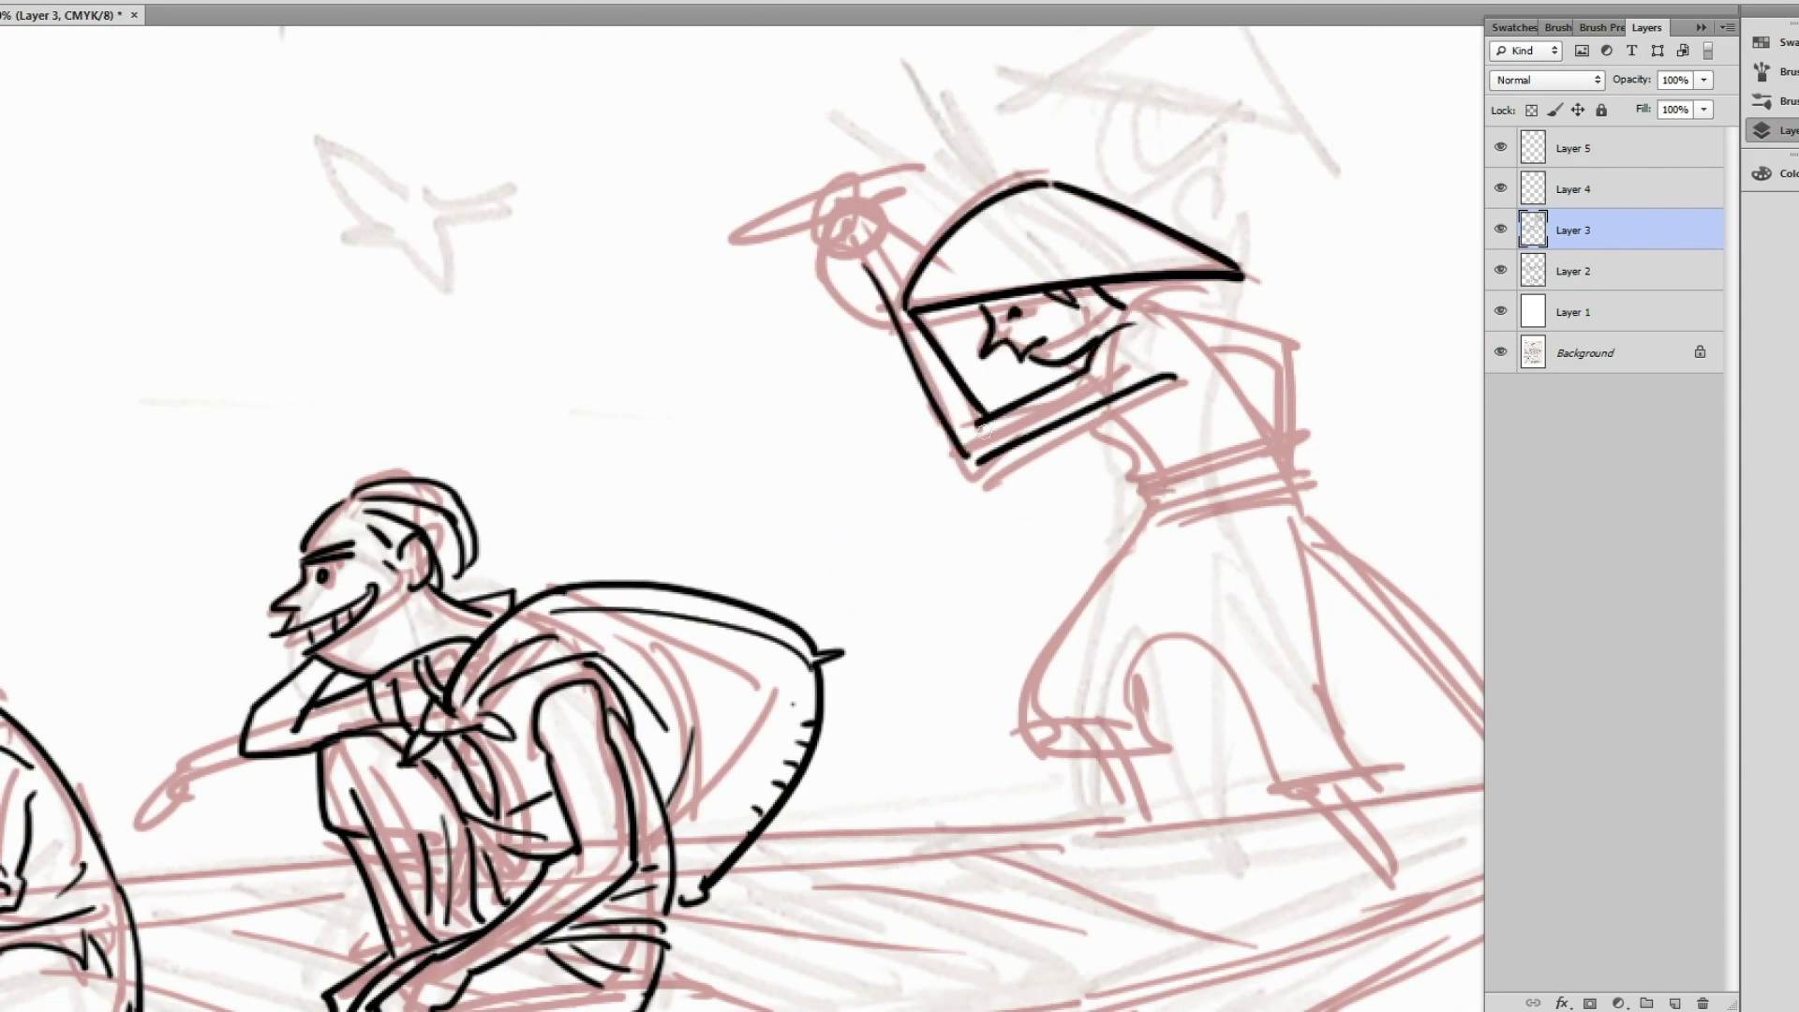
left_click_drag(927, 229, 848, 164)
left_click_drag(866, 187, 876, 272)
- Ink the boatman's back and chest, the waist sash with its hanging end, and the folds below it
left_click_drag(1150, 446, 944, 395)
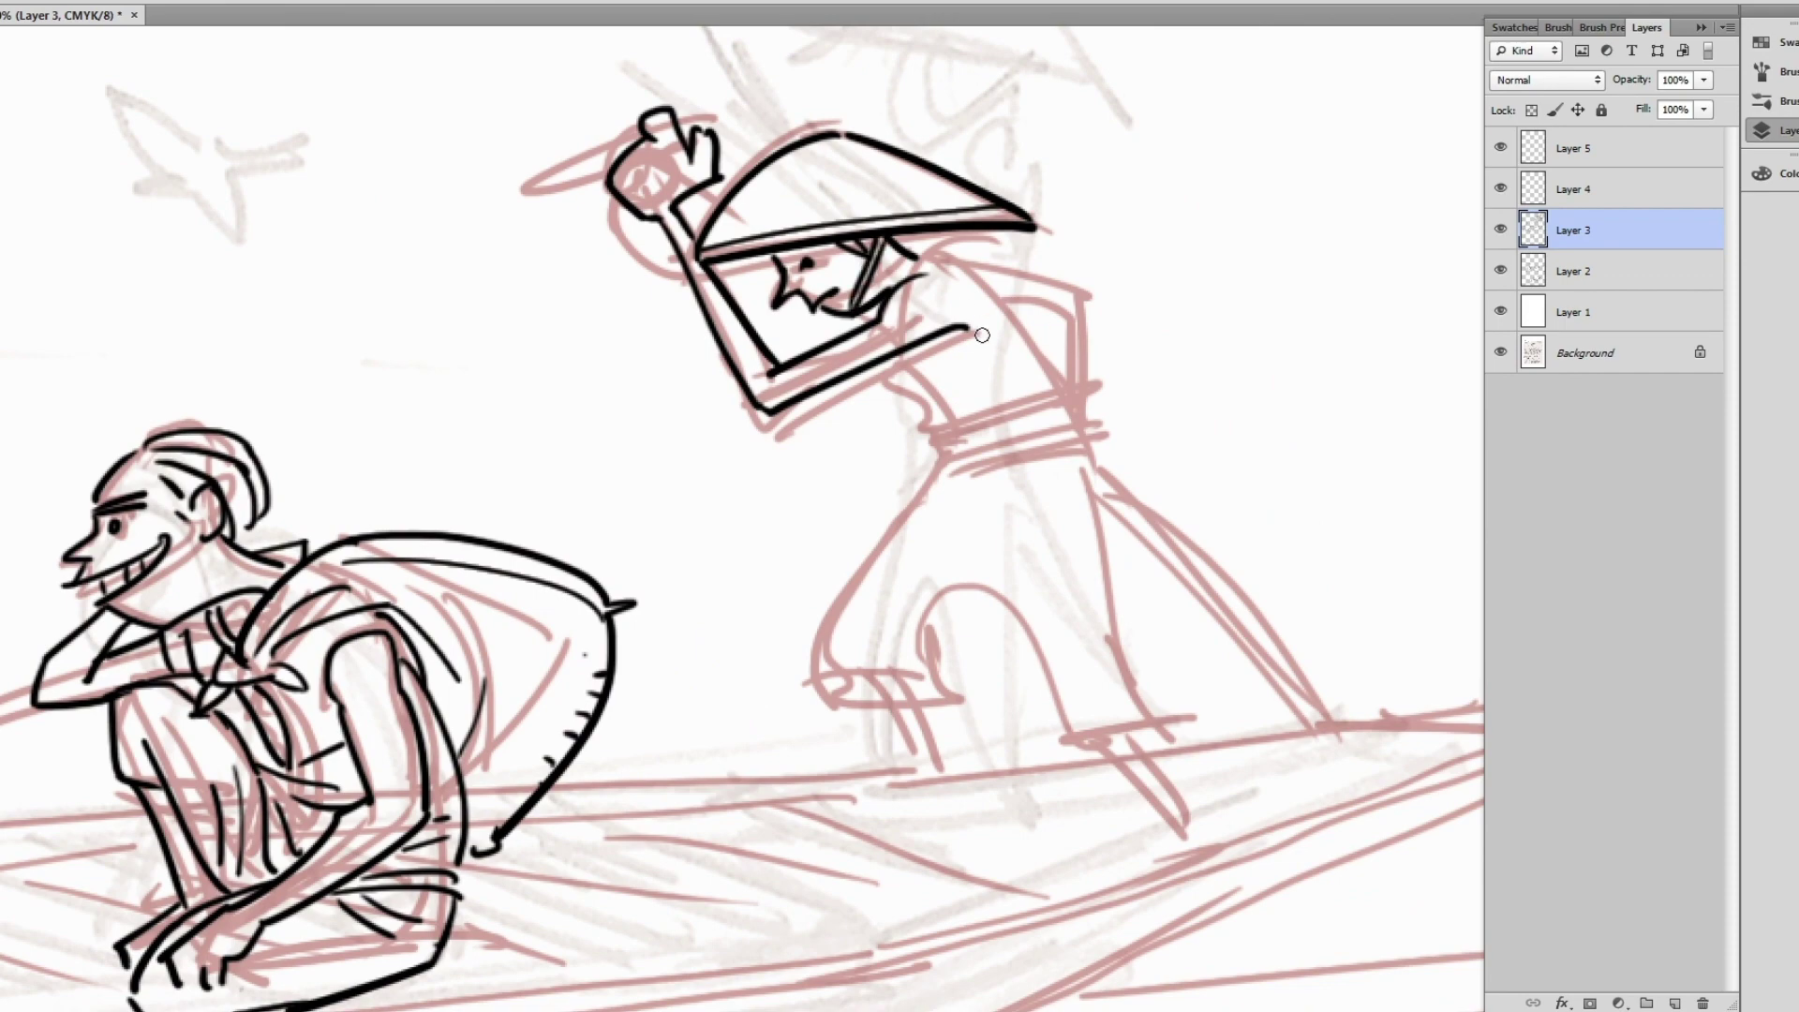
left_click_drag(901, 265, 1073, 407)
mouse_move(944, 367)
left_mouse_down()
mouse_move(948, 440)
mouse_move(1087, 433)
left_mouse_up()
left_click_drag(946, 453, 1087, 457)
mouse_move(932, 440)
left_mouse_down()
mouse_move(871, 562)
mouse_move(958, 558)
left_mouse_up()
left_click_drag(937, 449, 916, 546)
left_click_drag(1000, 479, 1026, 510)
- Ink the outlines and hems of the boatman's loose trouser legs
left_click_drag(1096, 469, 1134, 670)
left_click_drag(979, 600, 1077, 768)
left_click_drag(1194, 731, 1078, 768)
mouse_move(862, 562)
left_mouse_down()
mouse_move(923, 720)
mouse_move(811, 516)
left_mouse_up()
mouse_move(1049, 548)
left_mouse_down()
mouse_move(1126, 637)
mouse_move(993, 689)
left_mouse_up()
- Ink the boatman's bare lower legs and feet and clean up the inner trouser line
left_click_drag(740, 526, 862, 589)
mouse_move(806, 505)
left_mouse_down()
mouse_move(900, 592)
mouse_move(749, 623)
left_mouse_up()
mouse_move(726, 617)
left_mouse_down()
mouse_move(824, 590)
mouse_move(792, 618)
left_mouse_up()
left_click_drag(1126, 630, 1021, 701)
left_click_drag(993, 688, 1040, 676)
key("ctrl+z")
left_click_drag(848, 562, 749, 629)
left_click_drag(911, 602, 893, 757)
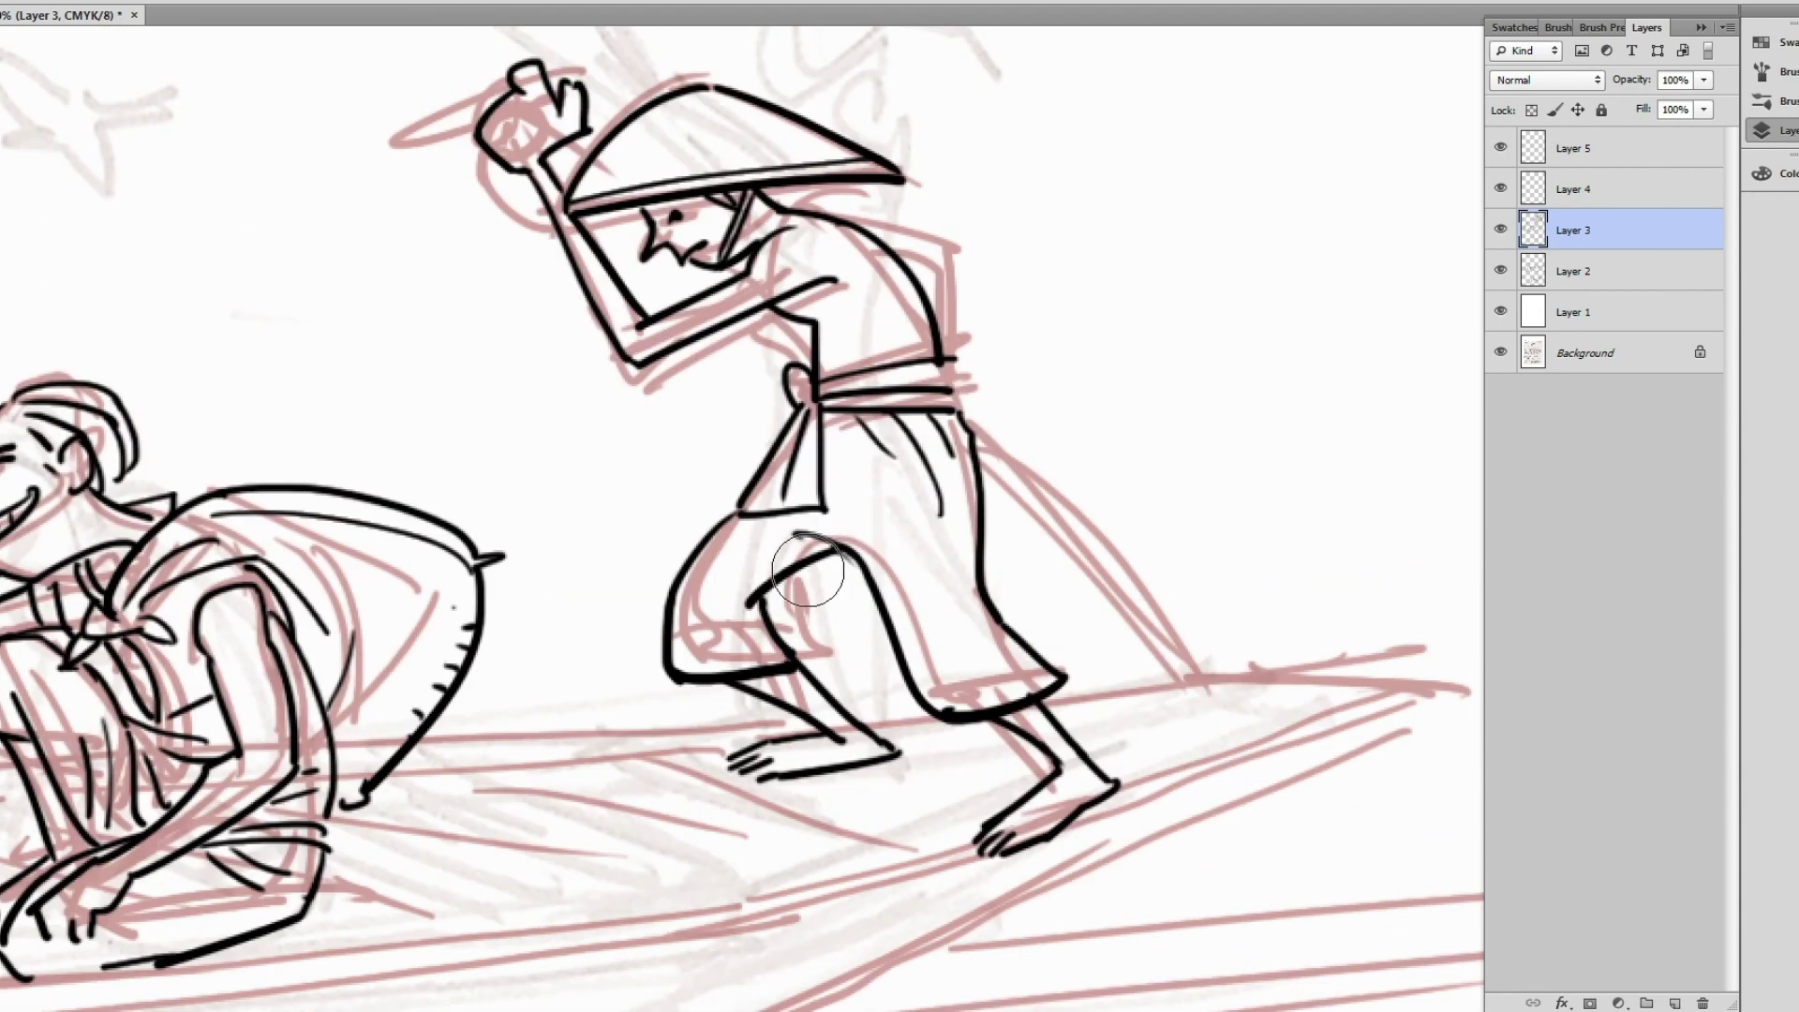
- Clean up the inner trouser line and ink the boatman's rear arm bent behind his back
key("ctrl+z")
left_click_drag(829, 546, 782, 661)
key("ctrl+z")
left_click_drag(770, 457, 655, 674)
left_click_drag(946, 356, 969, 427)
mouse_move(974, 426)
left_mouse_down()
mouse_move(918, 557)
mouse_move(907, 529)
left_mouse_up()
left_click_drag(852, 405, 907, 482)
- Ink the two parallel lines of the boatman's long pole slanting down behind him to the water
mouse_move(983, 539)
left_mouse_down()
mouse_move(806, 509)
mouse_move(1130, 438)
mouse_move(720, 480)
left_mouse_up()
left_click_drag(857, 464, 1206, 405)
left_click(993, 457, "ctrl+alt")
left_click(993, 457, "ctrl+alt")
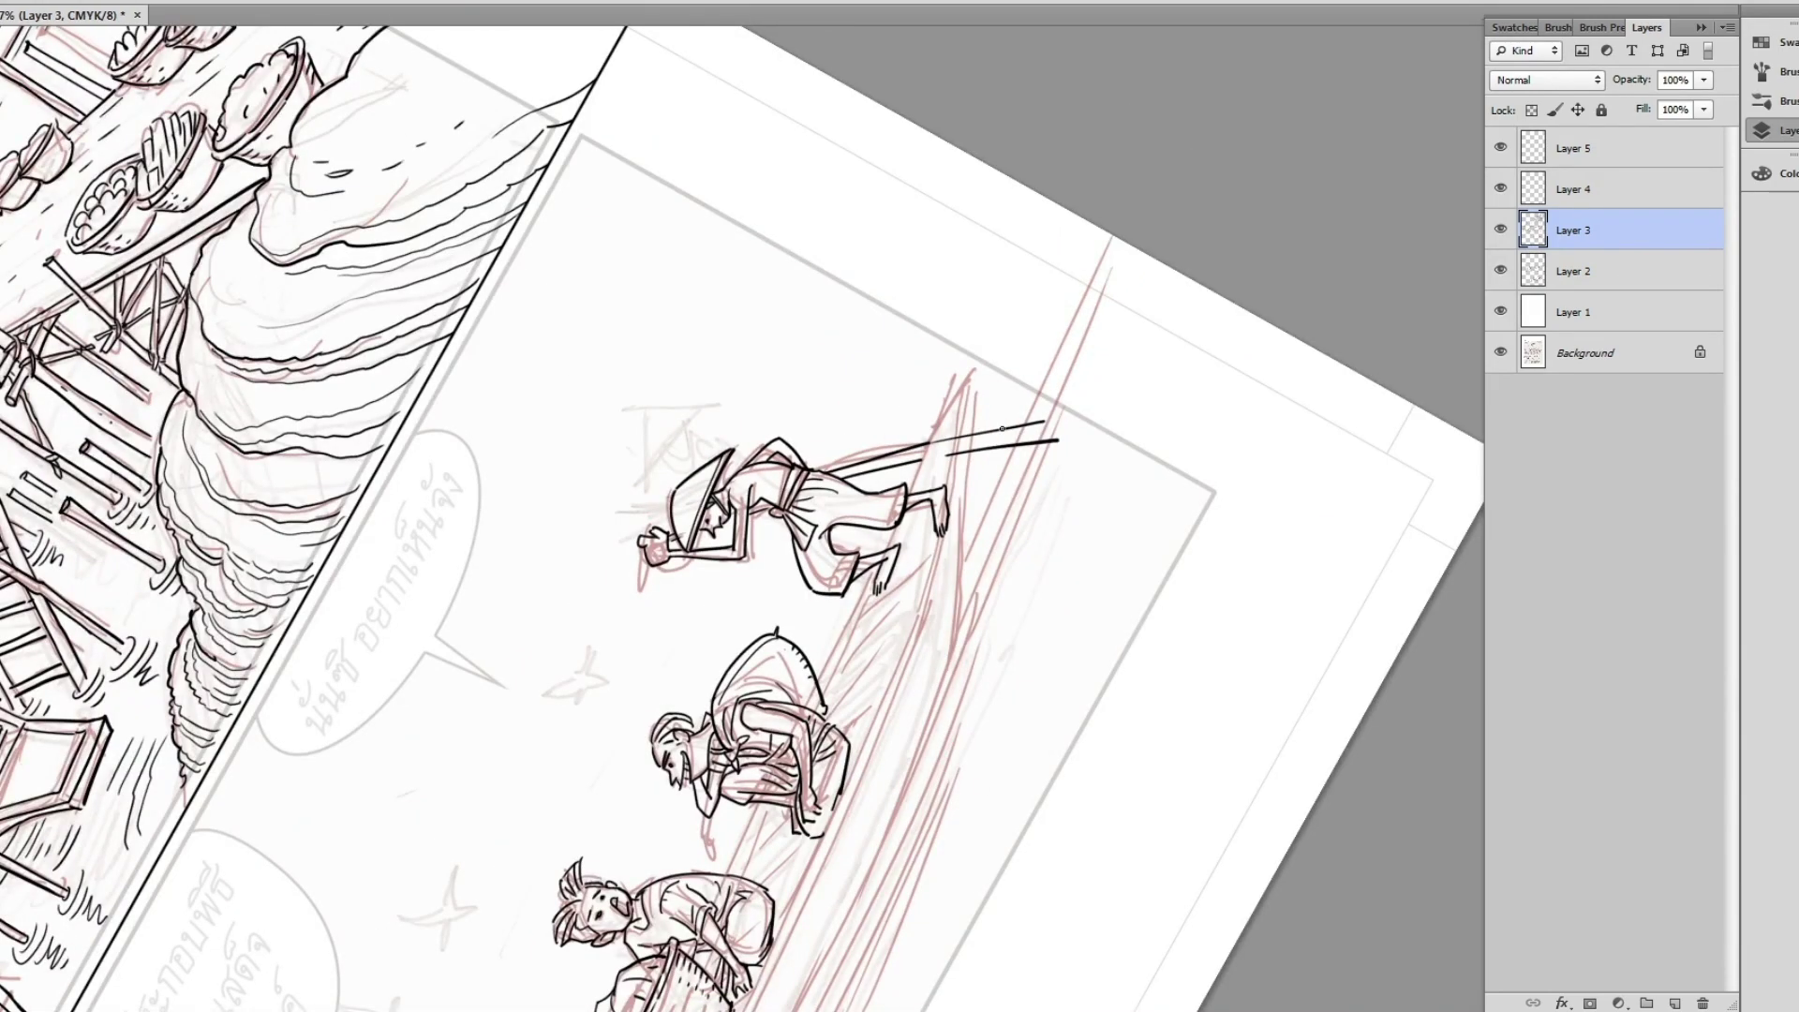
key("Escape")
- Ink the boat's near top edge and the far edge running behind the passengers and boatman
left_click(955, 515, "ctrl")
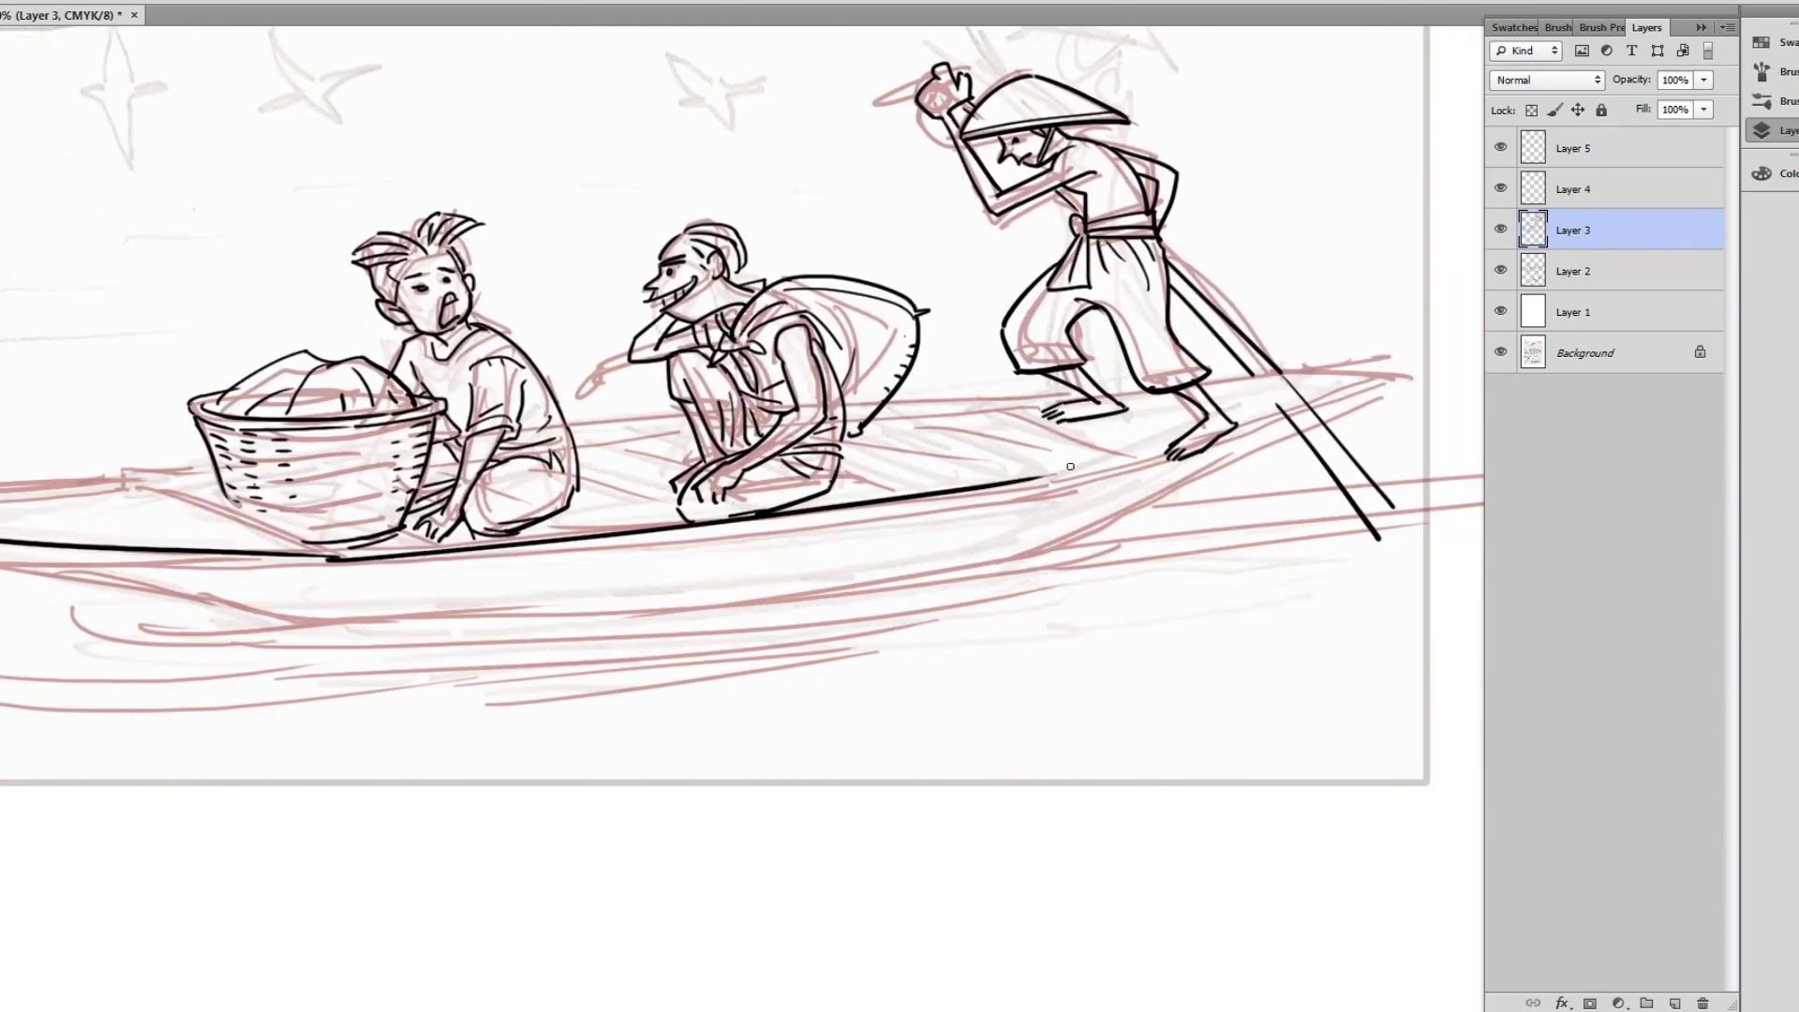
left_click(956, 516, "ctrl")
left_click_drag(1082, 473, 810, 557)
left_click_drag(683, 521, 1053, 449)
left_click_drag(338, 473, 5, 493)
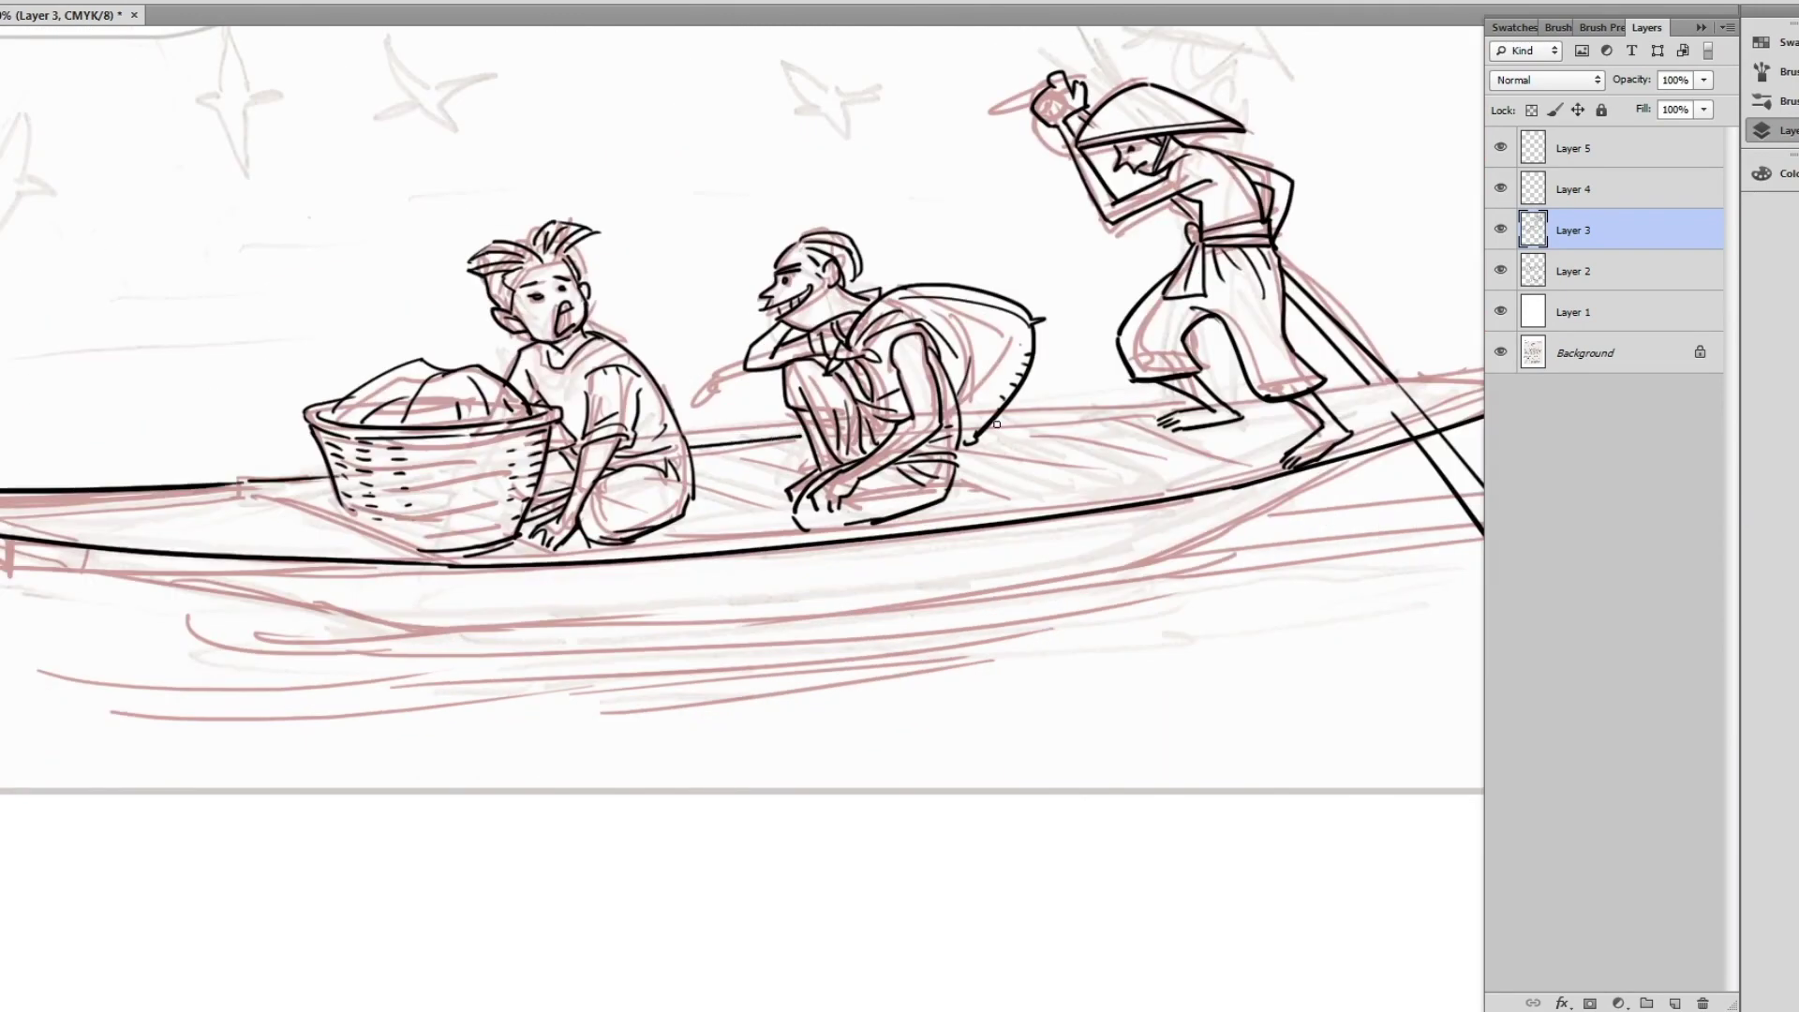
left_click_drag(1253, 391, 1003, 420)
left_click_drag(1003, 427, 1330, 392)
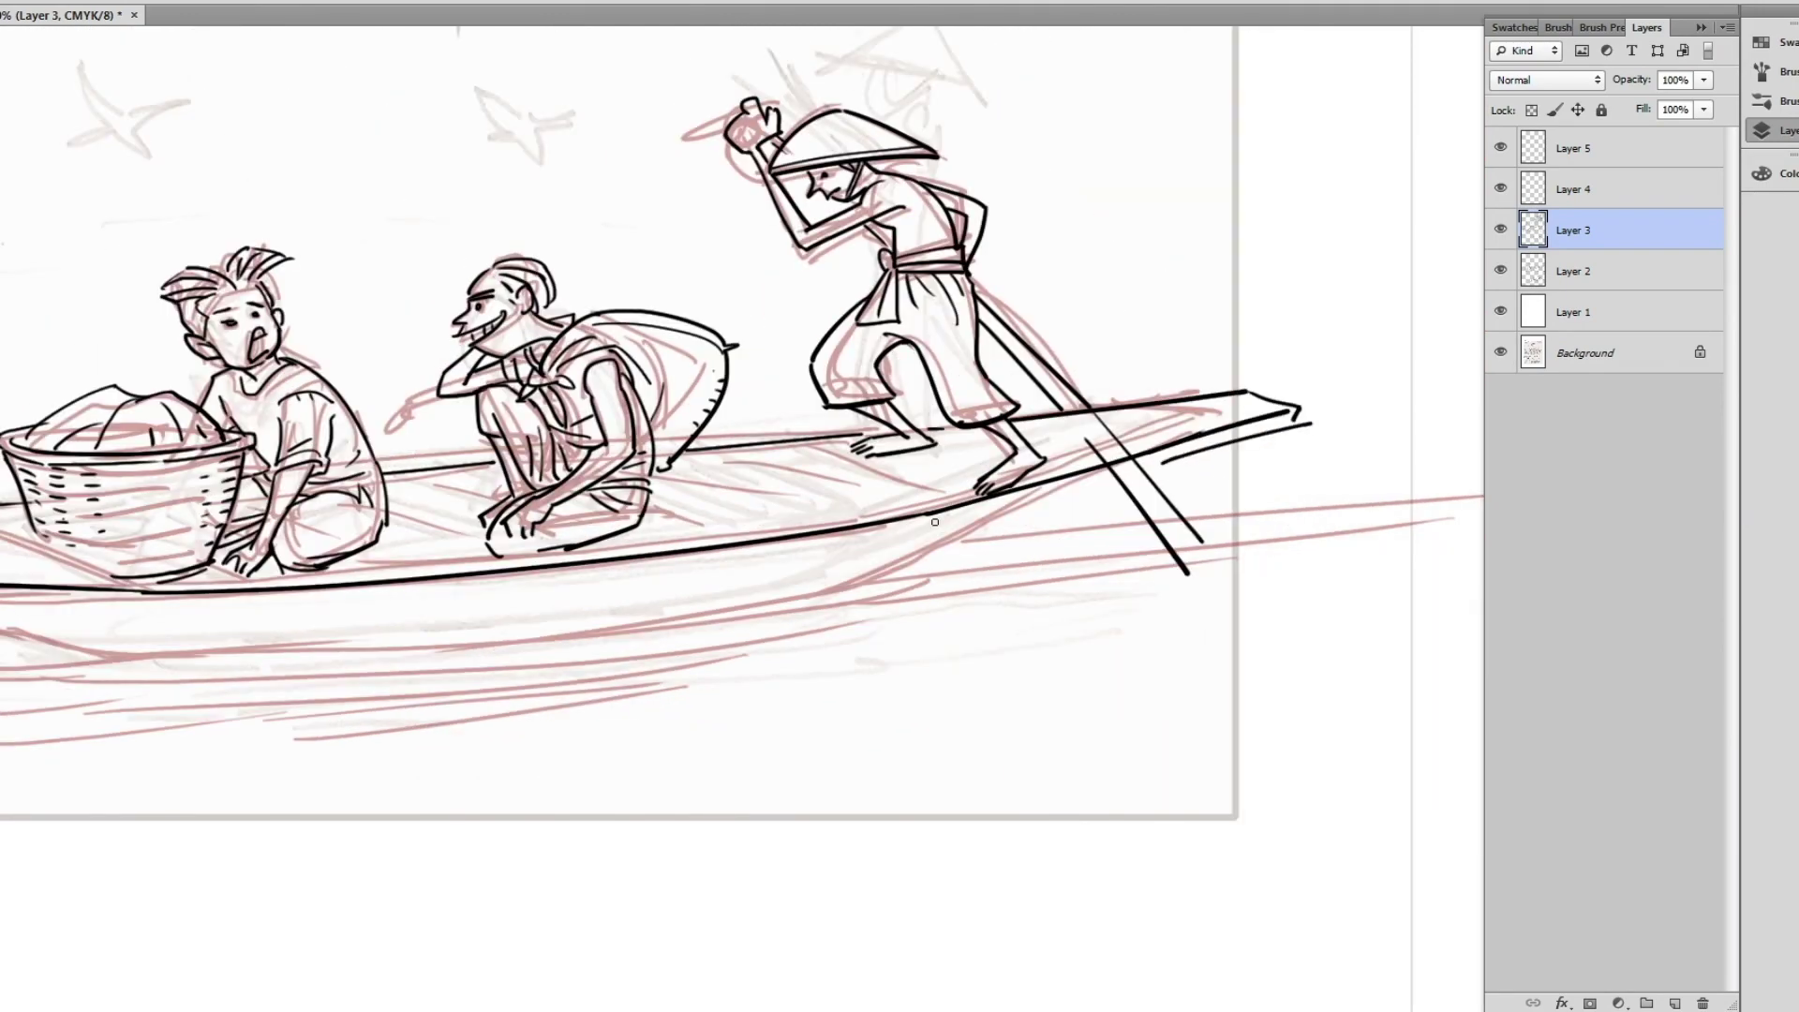
- Ink the boat's raised stern tip and start the rim line just under the near edge
left_click_drag(893, 534, 1113, 477)
left_click_drag(1113, 478, 1136, 452)
left_click_drag(1311, 398, 1475, 356)
left_click_drag(542, 520, 1267, 440)
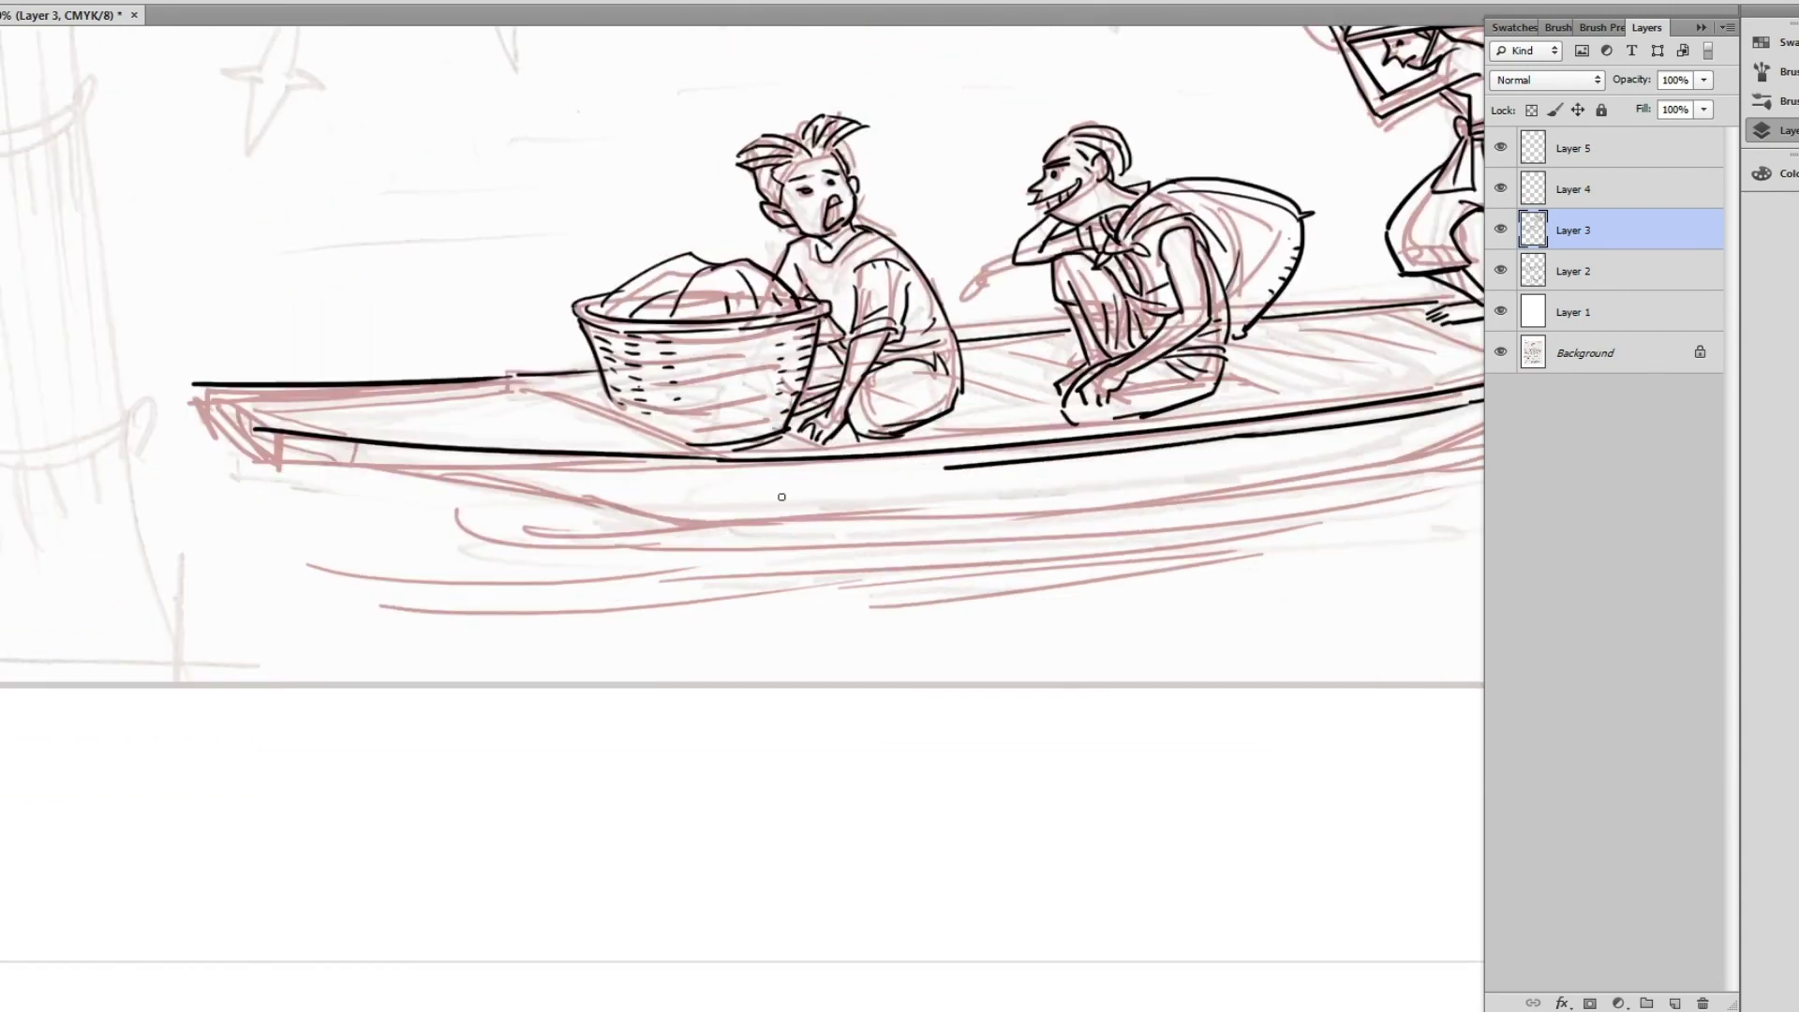
- Extend the lower rim line along the hull and ink the boat's blunt, boxy bow
left_click_drag(512, 479, 964, 465)
left_click_drag(964, 466, 844, 609)
scroll(187, 656, "up", 5)
left_click_drag(951, 366, 375, 491)
left_click_drag(393, 426, 380, 487)
left_click_drag(250, 374, 271, 448)
scroll(407, 453, "down", 3)
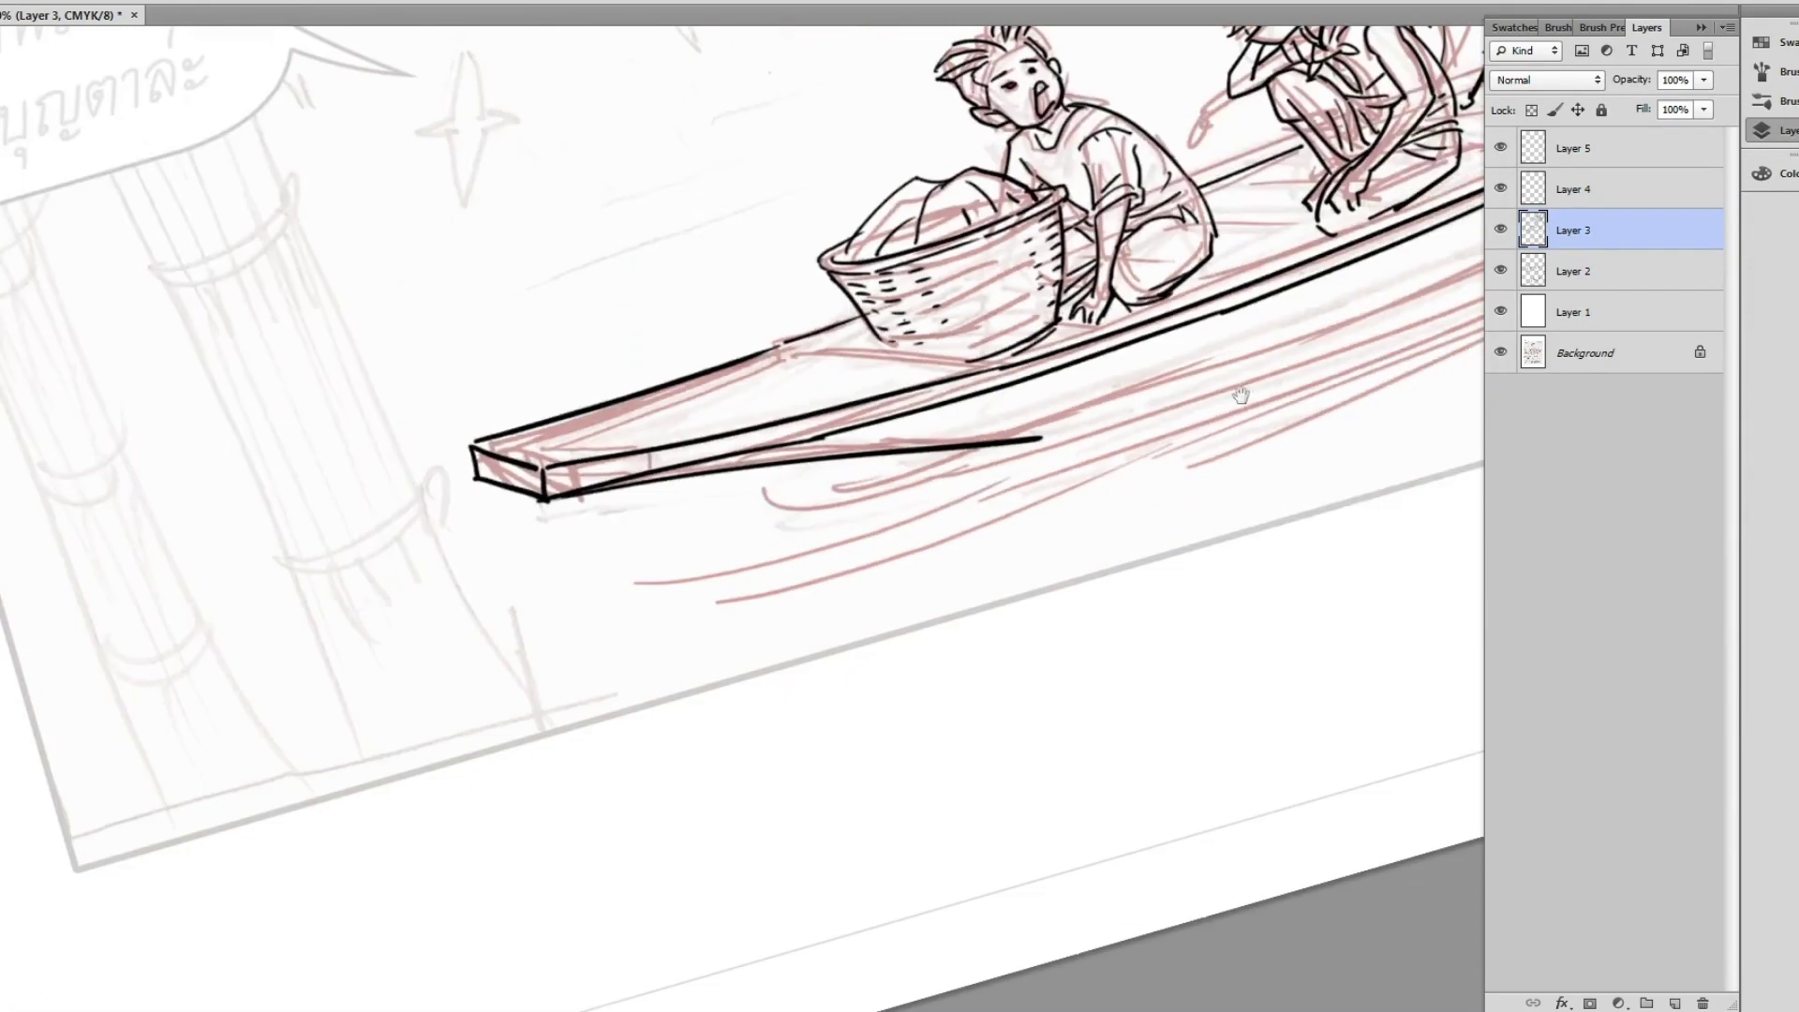
- Ink the hull's bottom line to the stern and erase the pole where it crosses the boat
mouse_move(1321, 433)
left_mouse_down()
mouse_move(634, 596)
mouse_move(995, 445)
left_mouse_up()
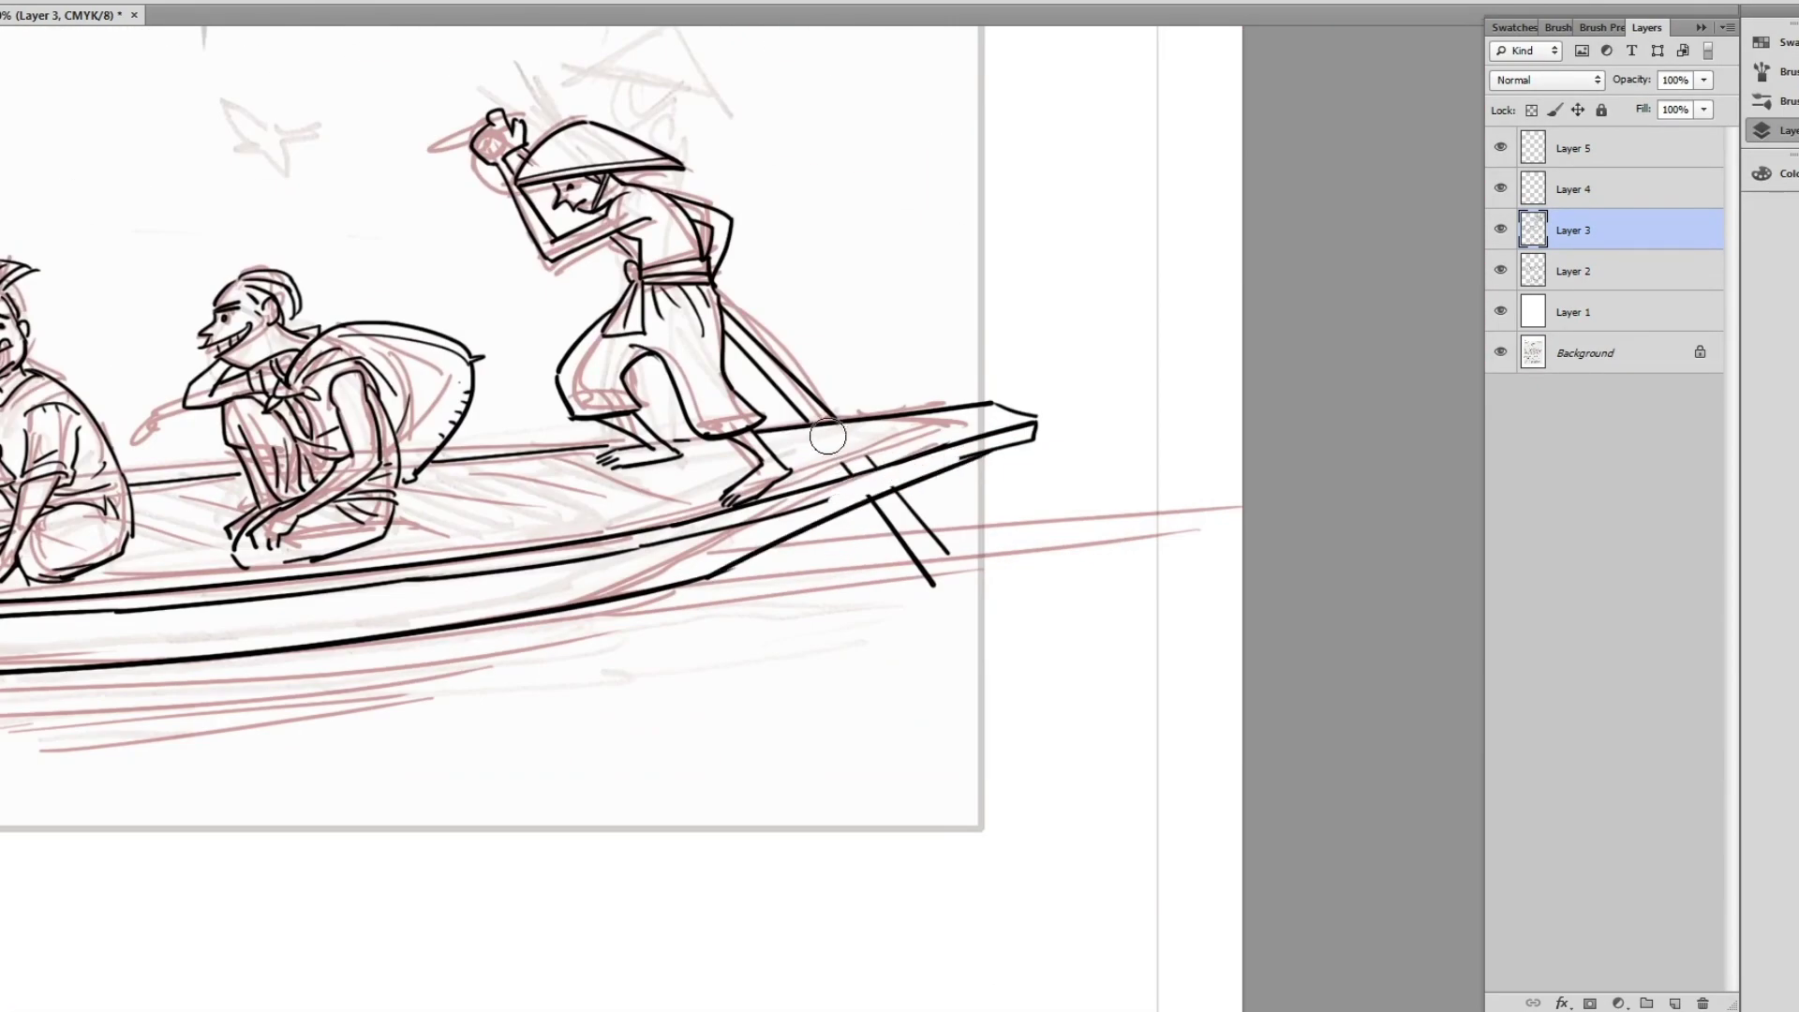
mouse_move(827, 435)
left_mouse_down()
mouse_move(876, 504)
mouse_move(1349, 342)
left_mouse_up()
left_click_drag(703, 532, 796, 514)
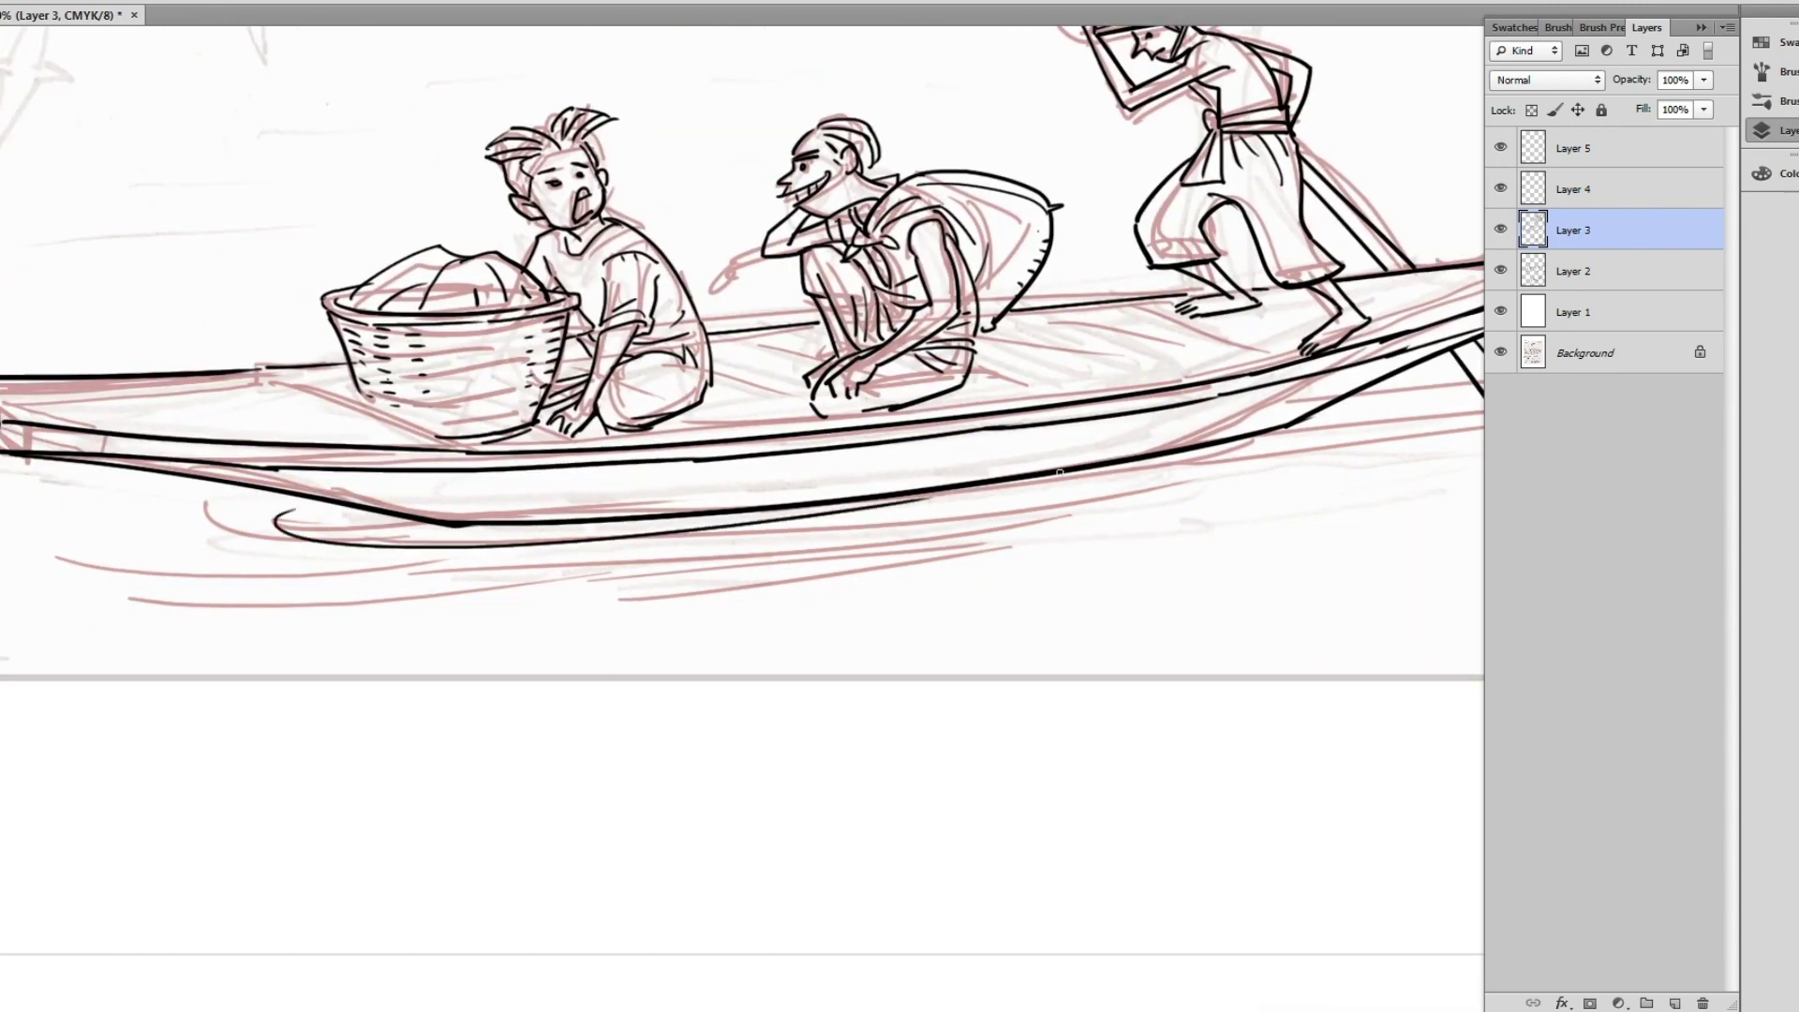
- Ink curved and zigzag water ripples under the front and middle of the hull
left_click_drag(1218, 473, 309, 527)
mouse_move(1288, 502)
left_mouse_down()
mouse_move(403, 565)
mouse_move(1476, 511)
left_mouse_up()
left_click_drag(1030, 525, 534, 579)
left_click_drag(208, 610, 1057, 492)
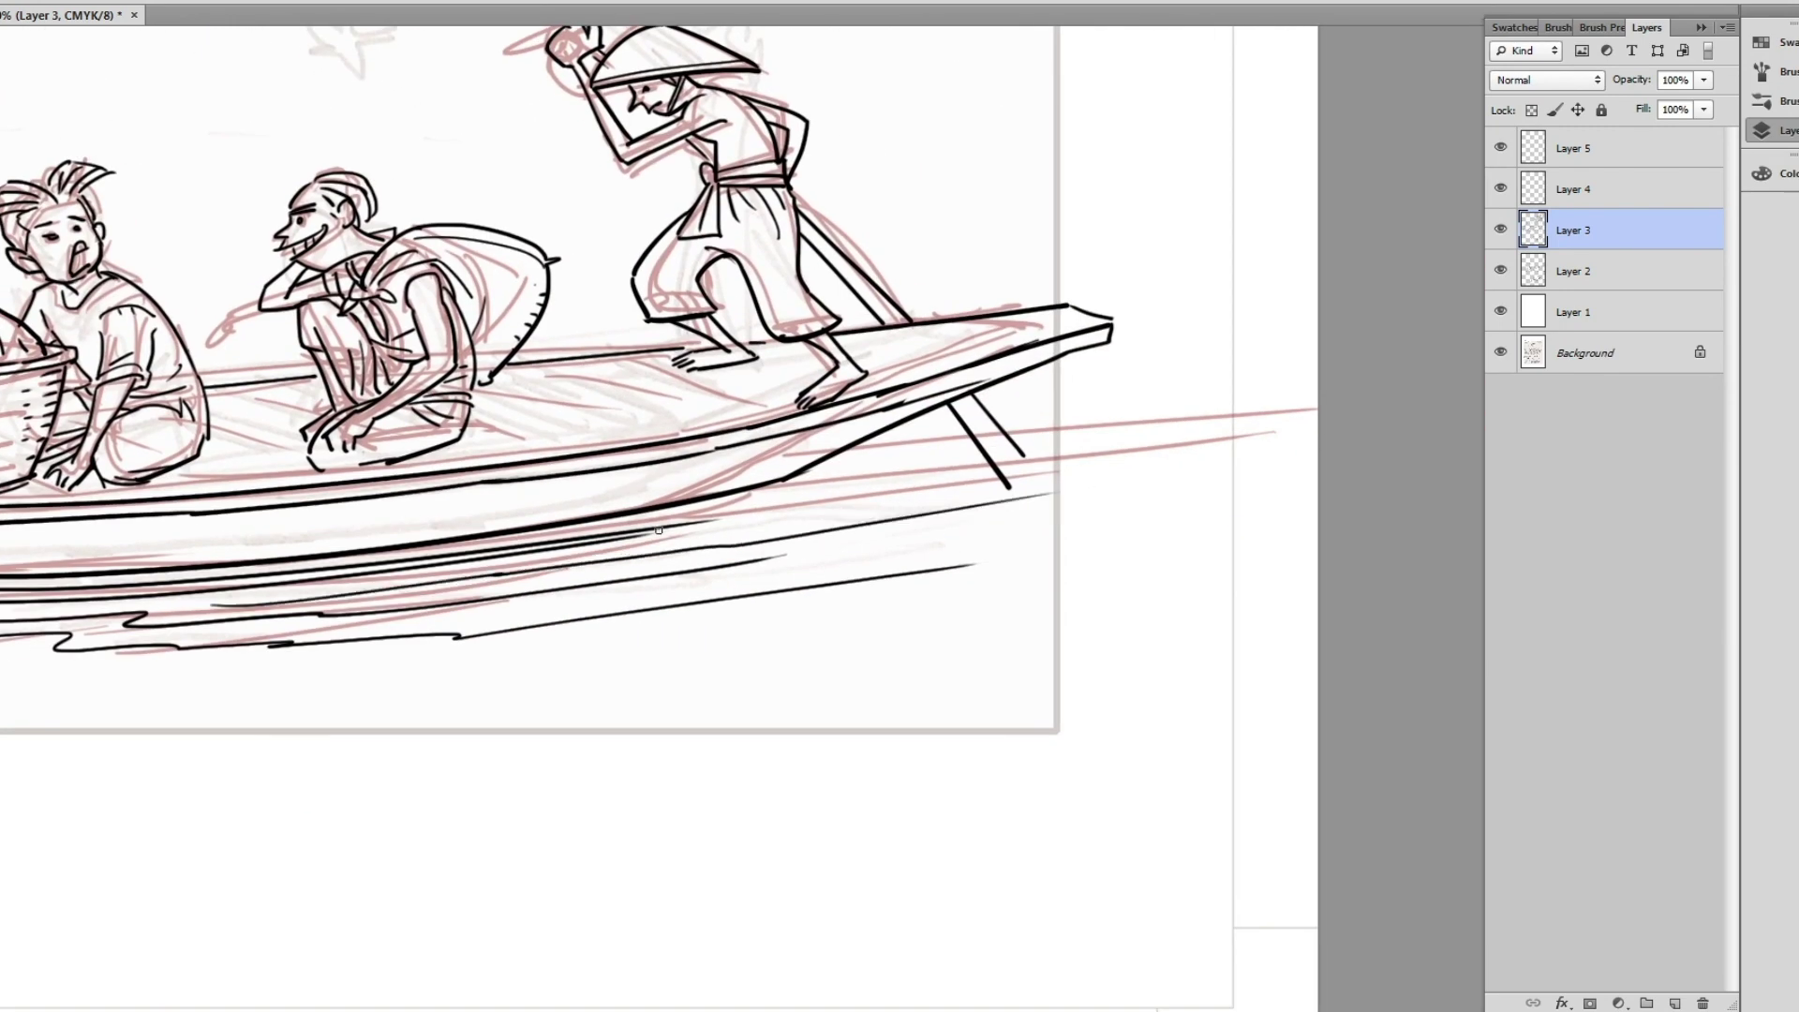
- Ink long wake lines trailing from beneath the hull past the stern to the page edge
left_click_drag(652, 537, 1316, 428)
mouse_move(795, 478)
left_mouse_down()
mouse_move(1316, 417)
mouse_move(969, 444)
left_mouse_up()
left_click_drag(1034, 497, 1316, 450)
left_click_drag(818, 554, 981, 519)
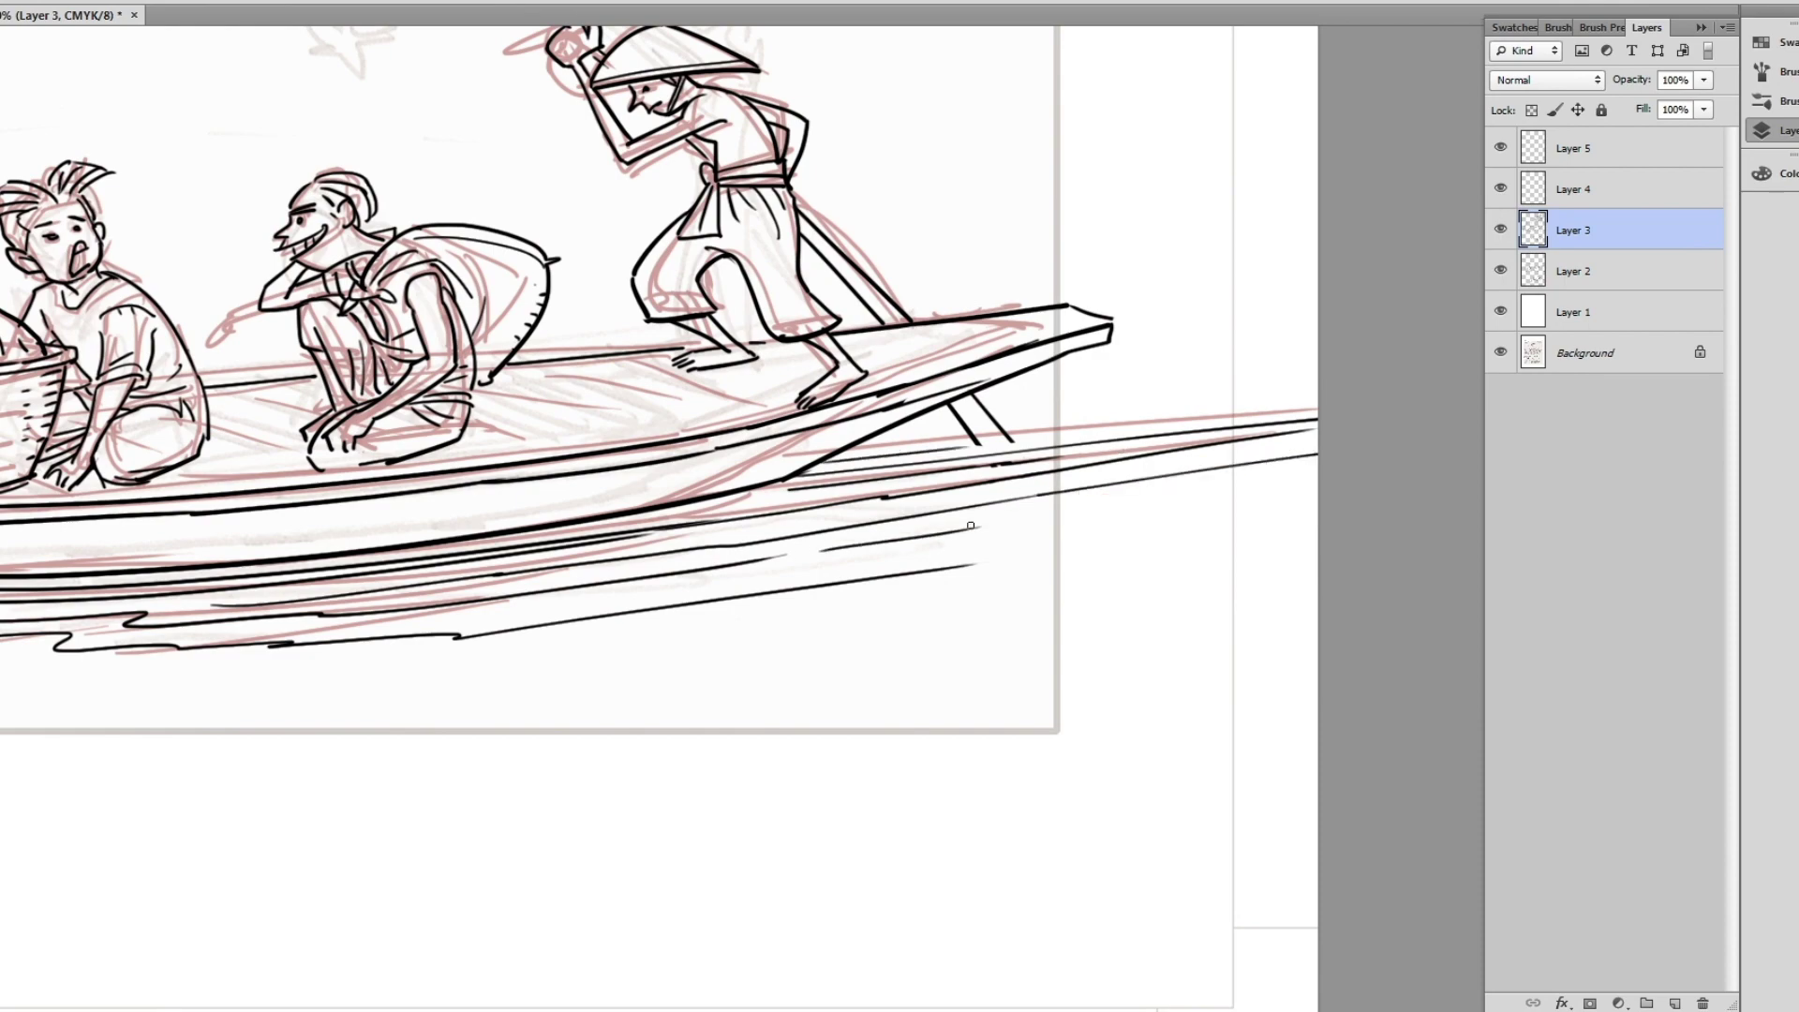
left_click_drag(281, 600, 927, 489)
mouse_move(326, 491)
left_mouse_down()
mouse_move(537, 522)
mouse_move(242, 540)
left_mouse_up()
scroll(1059, 502, "down", 3)
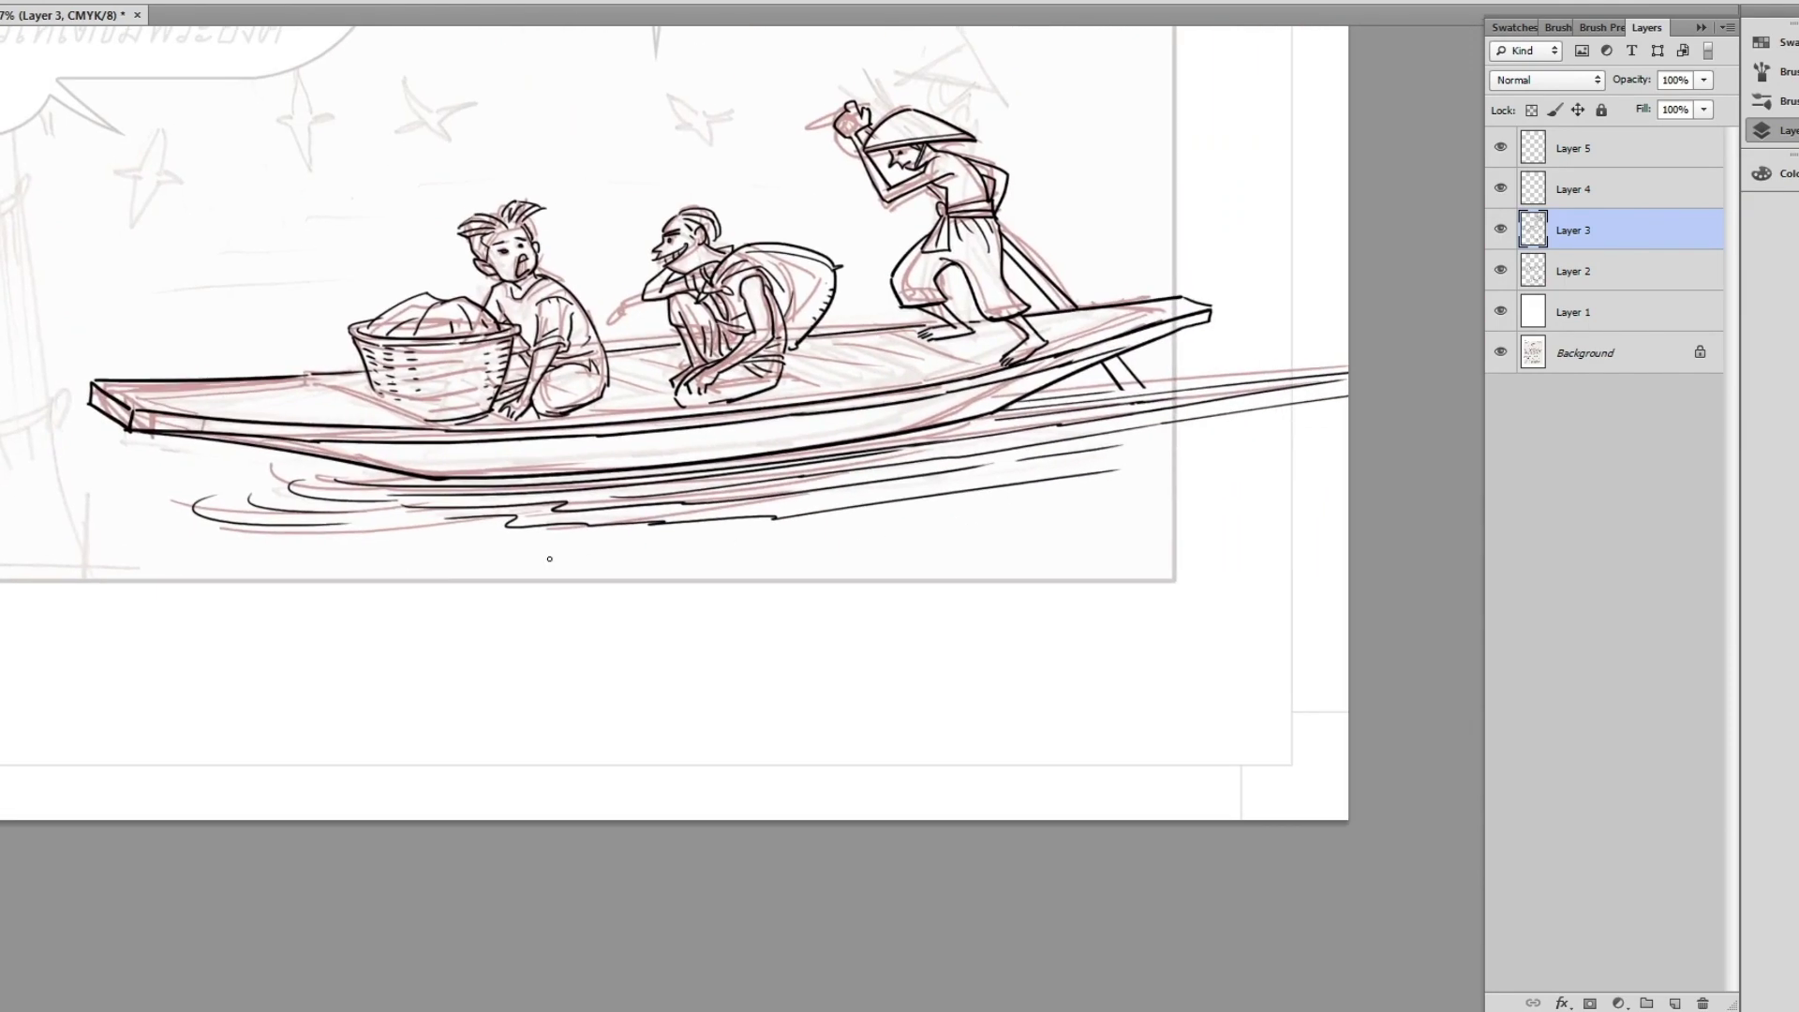
left_click_drag(1349, 464, 585, 562)
left_click_drag(1349, 436, 1090, 475)
left_click_drag(1349, 419, 1177, 444)
- Ink small splashes and ripples where the pole enters the water behind the boat
scroll(982, 415, "up", 5)
left_click_drag(937, 367, 1058, 379)
mouse_move(1138, 361)
left_mouse_down()
mouse_move(1301, 334)
mouse_move(1012, 369)
mouse_move(1168, 430)
left_mouse_up()
left_click_drag(1003, 459, 1321, 417)
scroll(481, 698, "down", 5)
- Ink the boat's inner floor edge beside the basket and the slanted deck planks between the figures
left_click_drag(482, 697, 1006, 698)
left_click_drag(937, 375, 711, 524)
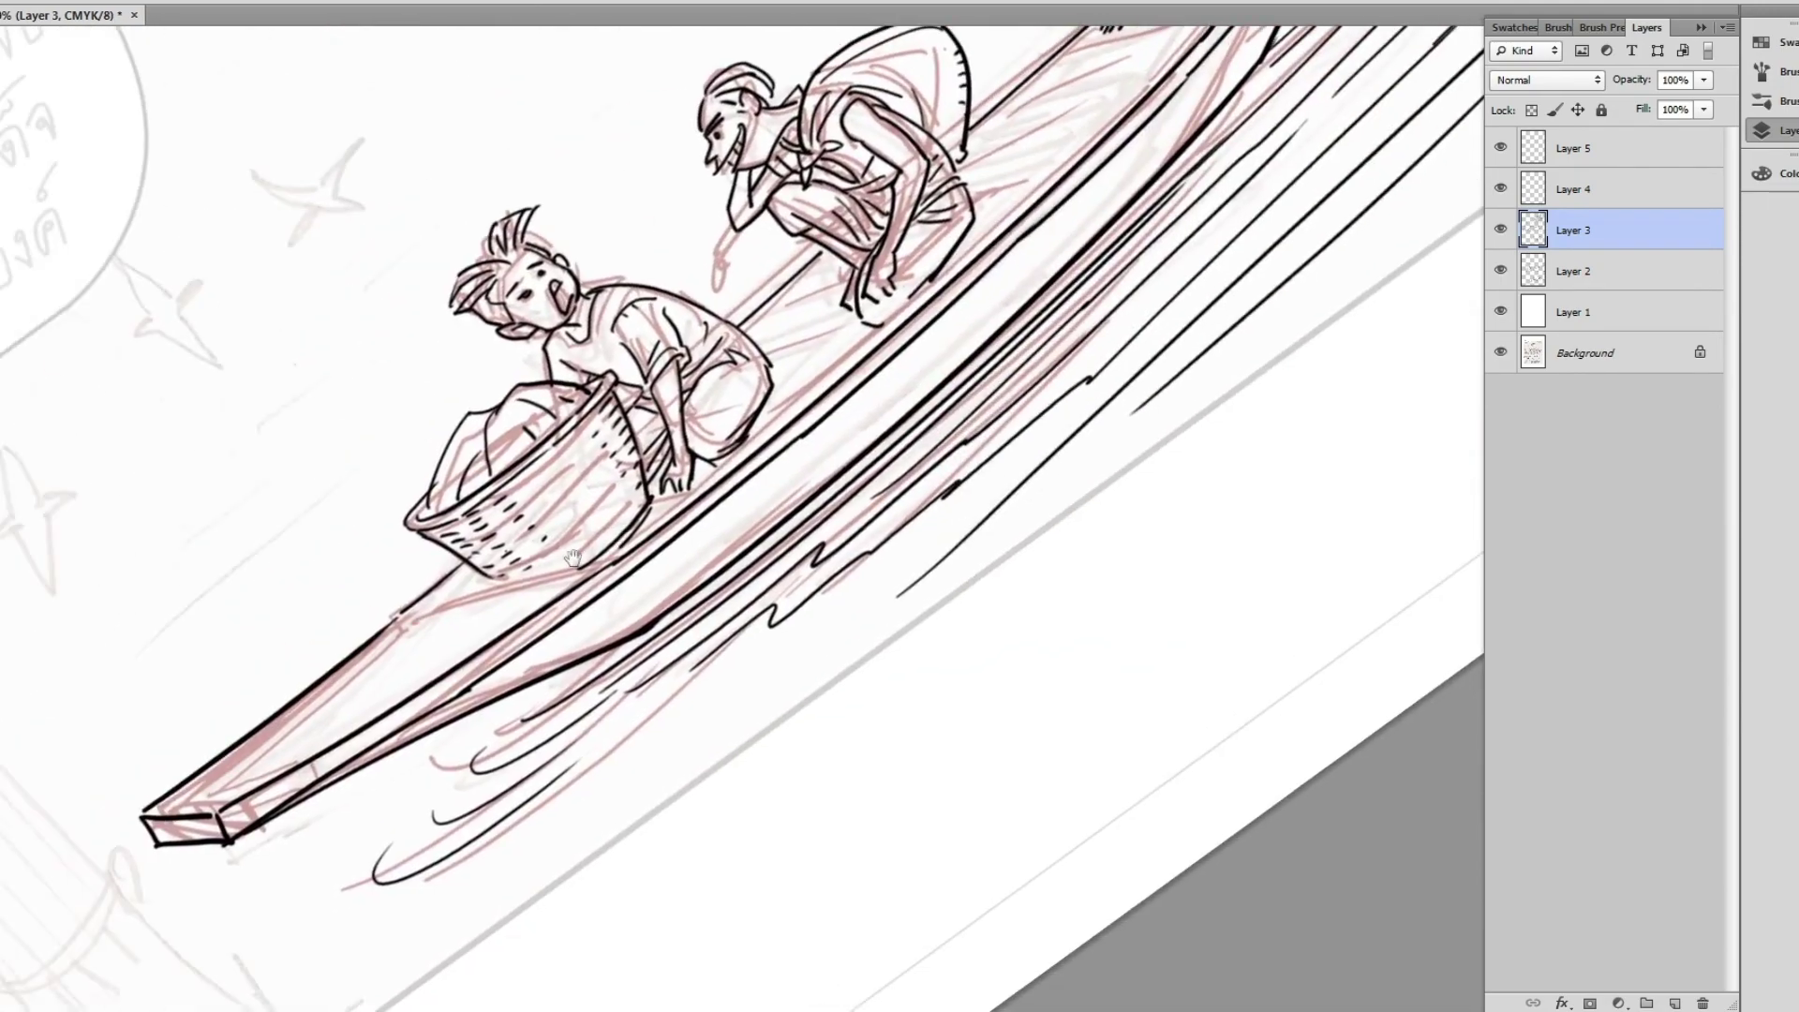
scroll(721, 471, "up", 5)
left_click_drag(385, 614, 506, 525)
left_click_drag(720, 471, 388, 705)
left_click_drag(754, 330, 937, 277)
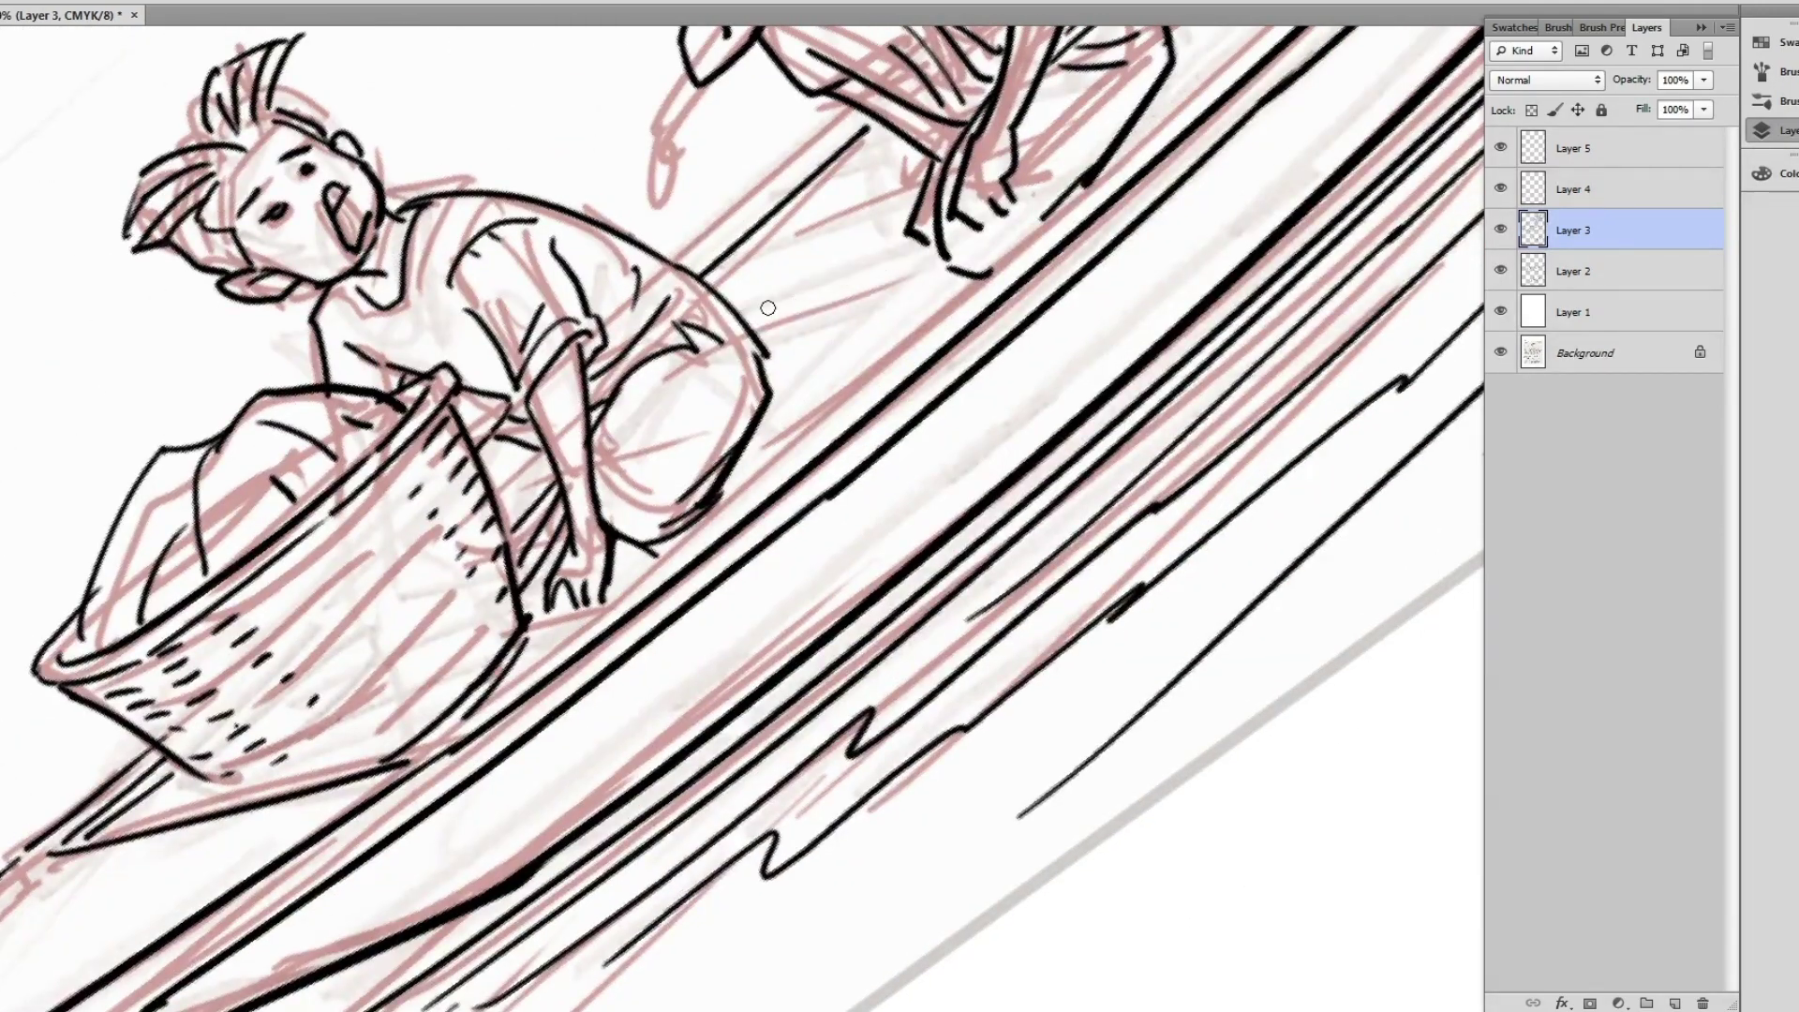
left_click_drag(754, 314, 932, 238)
left_click_drag(932, 239, 290, 454)
mouse_move(600, 386)
left_mouse_down()
mouse_move(894, 277)
mouse_move(576, 313)
left_mouse_up()
mouse_move(675, 251)
left_mouse_down()
mouse_move(970, 129)
mouse_move(665, 258)
left_mouse_up()
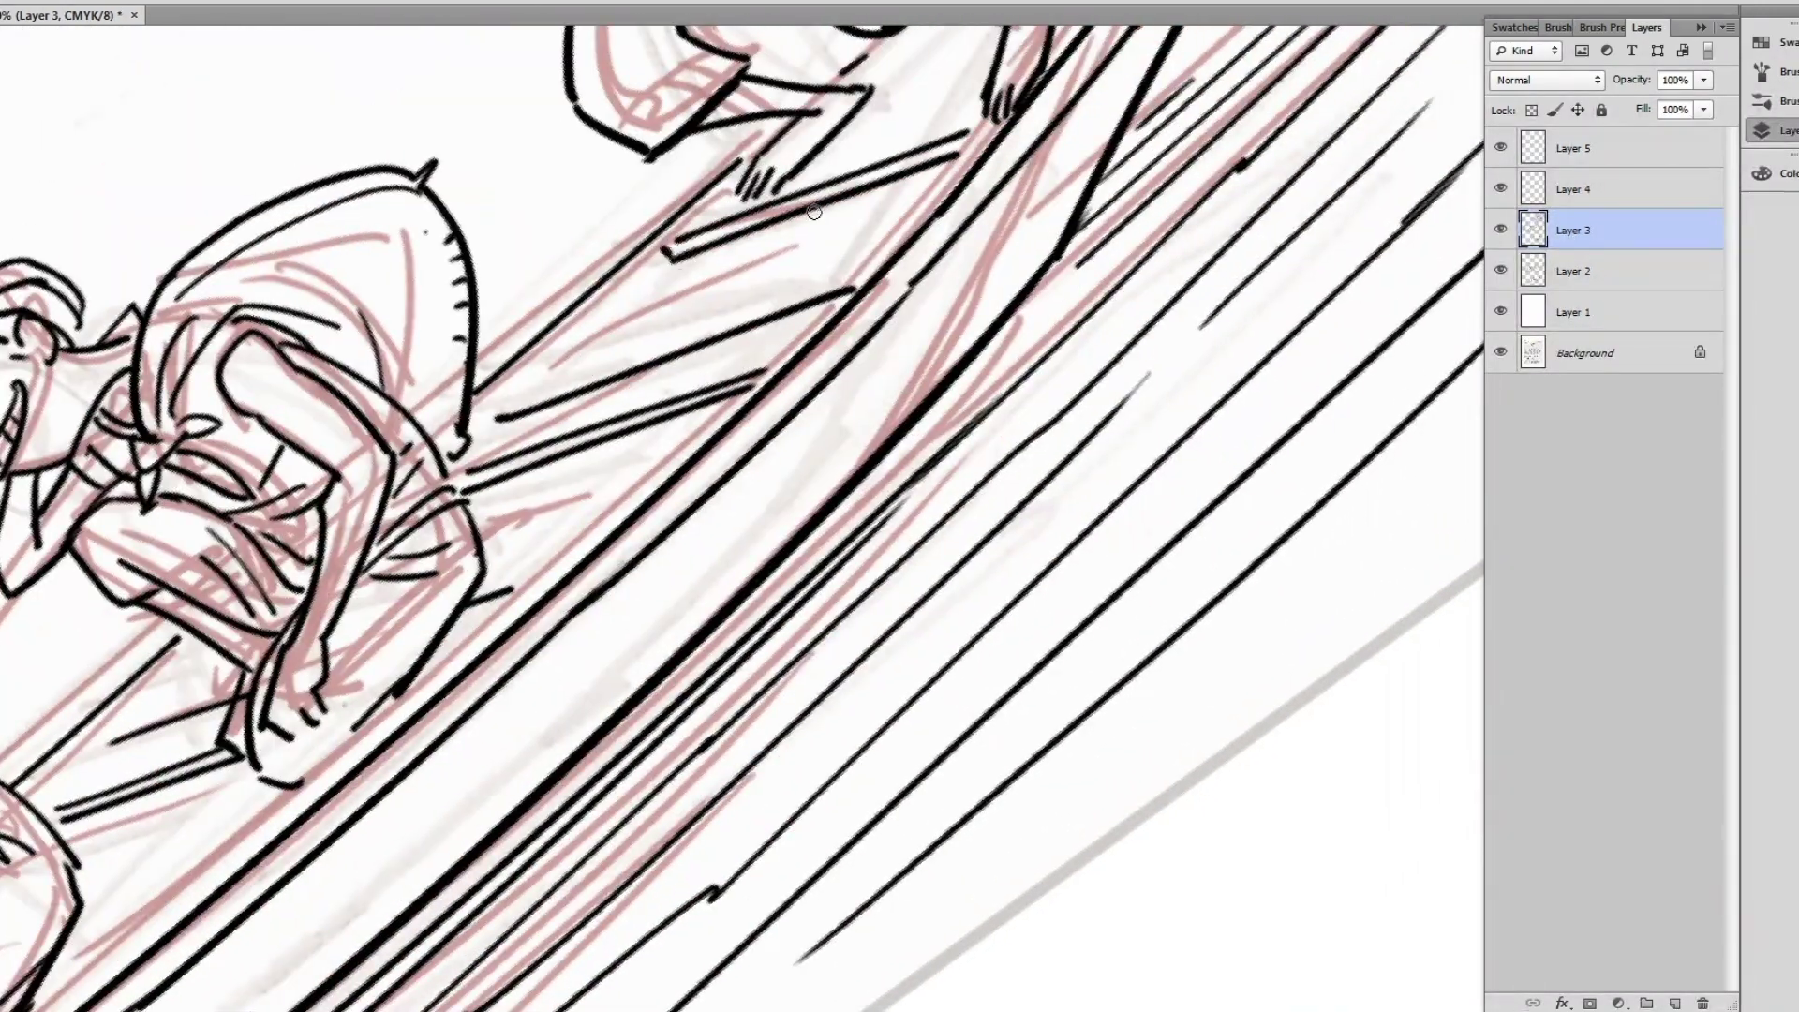
left_click_drag(813, 213, 768, 321)
left_click_drag(539, 361, 786, 309)
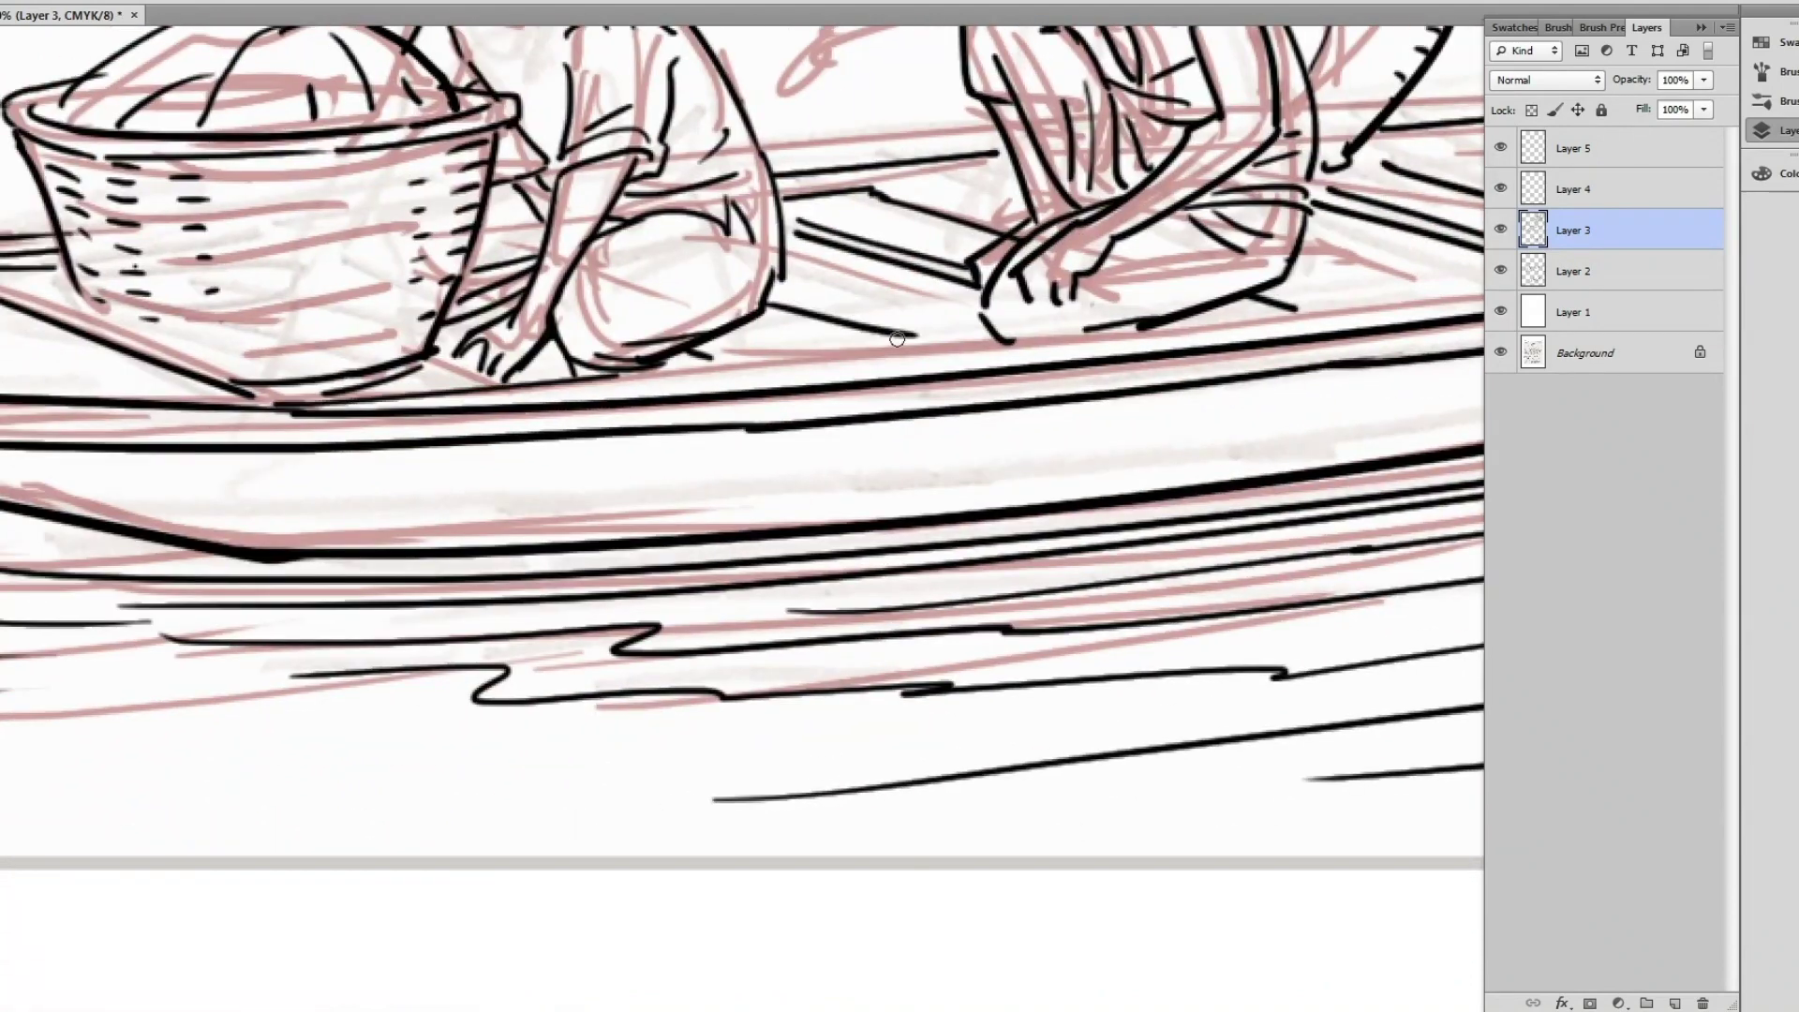
- Complete the deck plank and crossbeam lines around the seated passengers and near the boatman's feet
left_click_drag(272, 408, 1255, 319)
left_click_drag(687, 349, 265, 367)
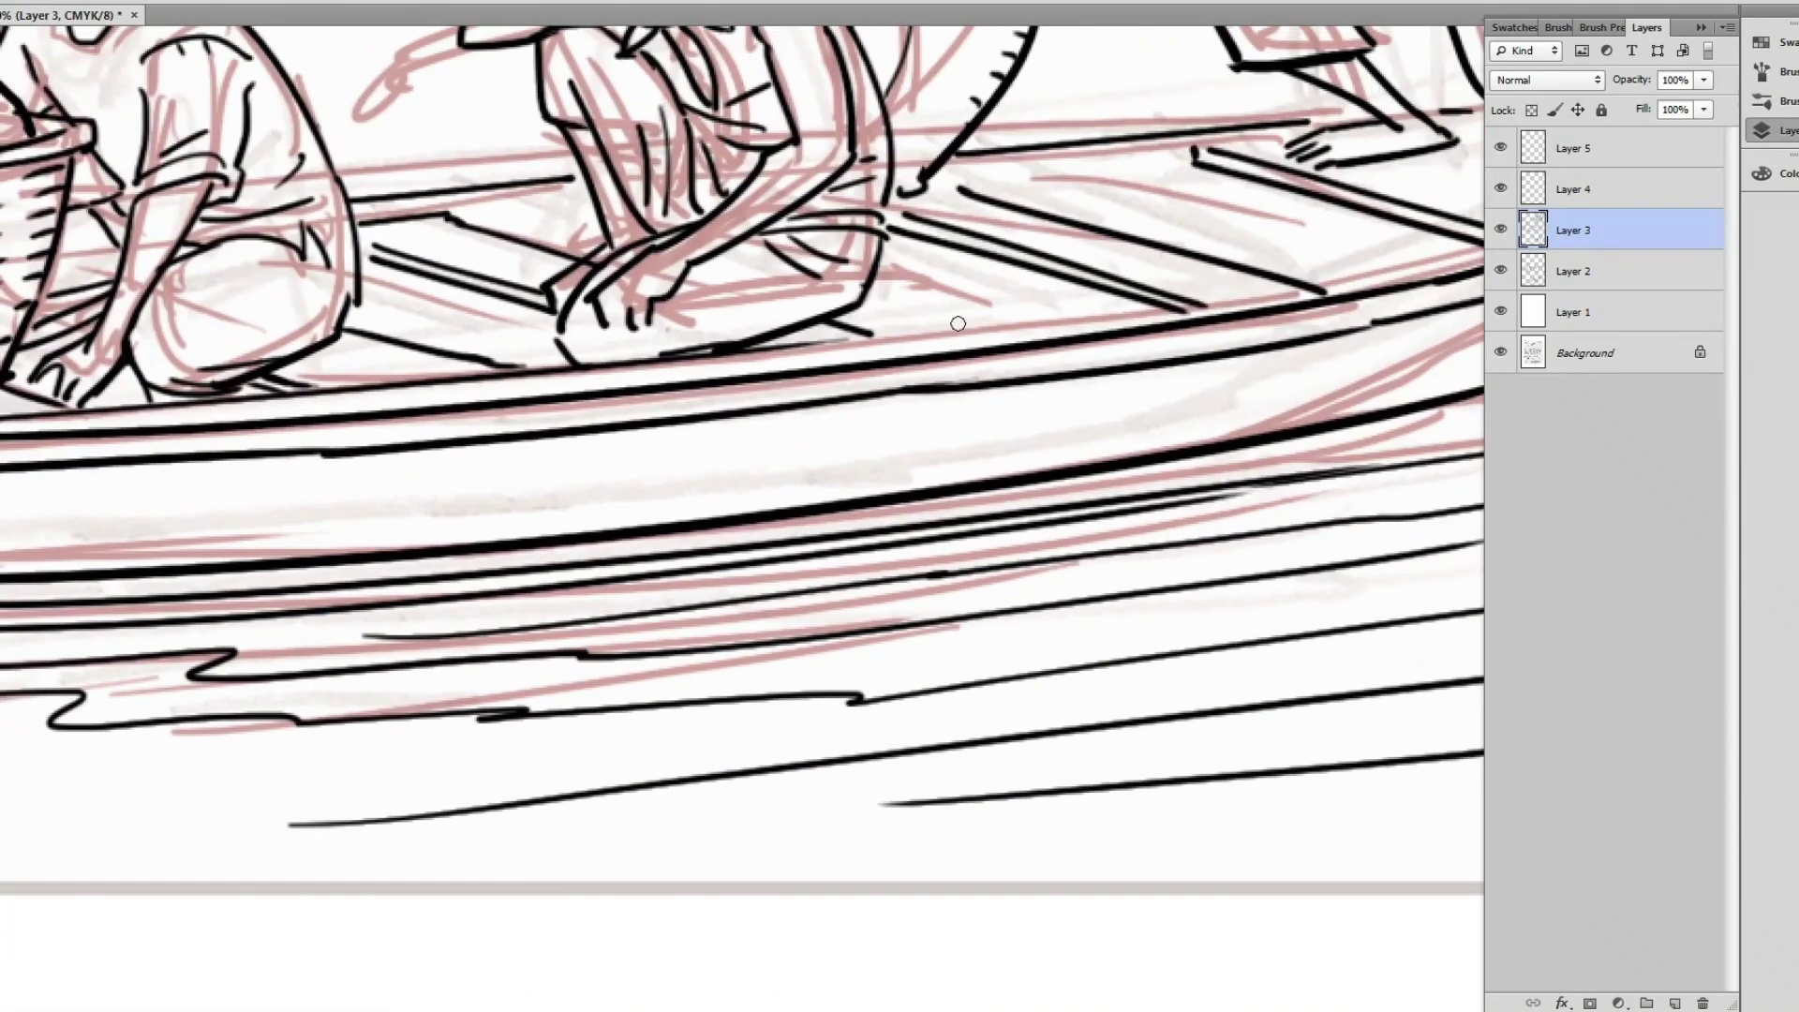
left_click_drag(815, 352, 1424, 273)
left_click_drag(1030, 309, 637, 318)
left_click_drag(403, 417, 899, 335)
mouse_move(580, 253)
left_mouse_down()
mouse_move(757, 268)
mouse_move(996, 221)
left_mouse_up()
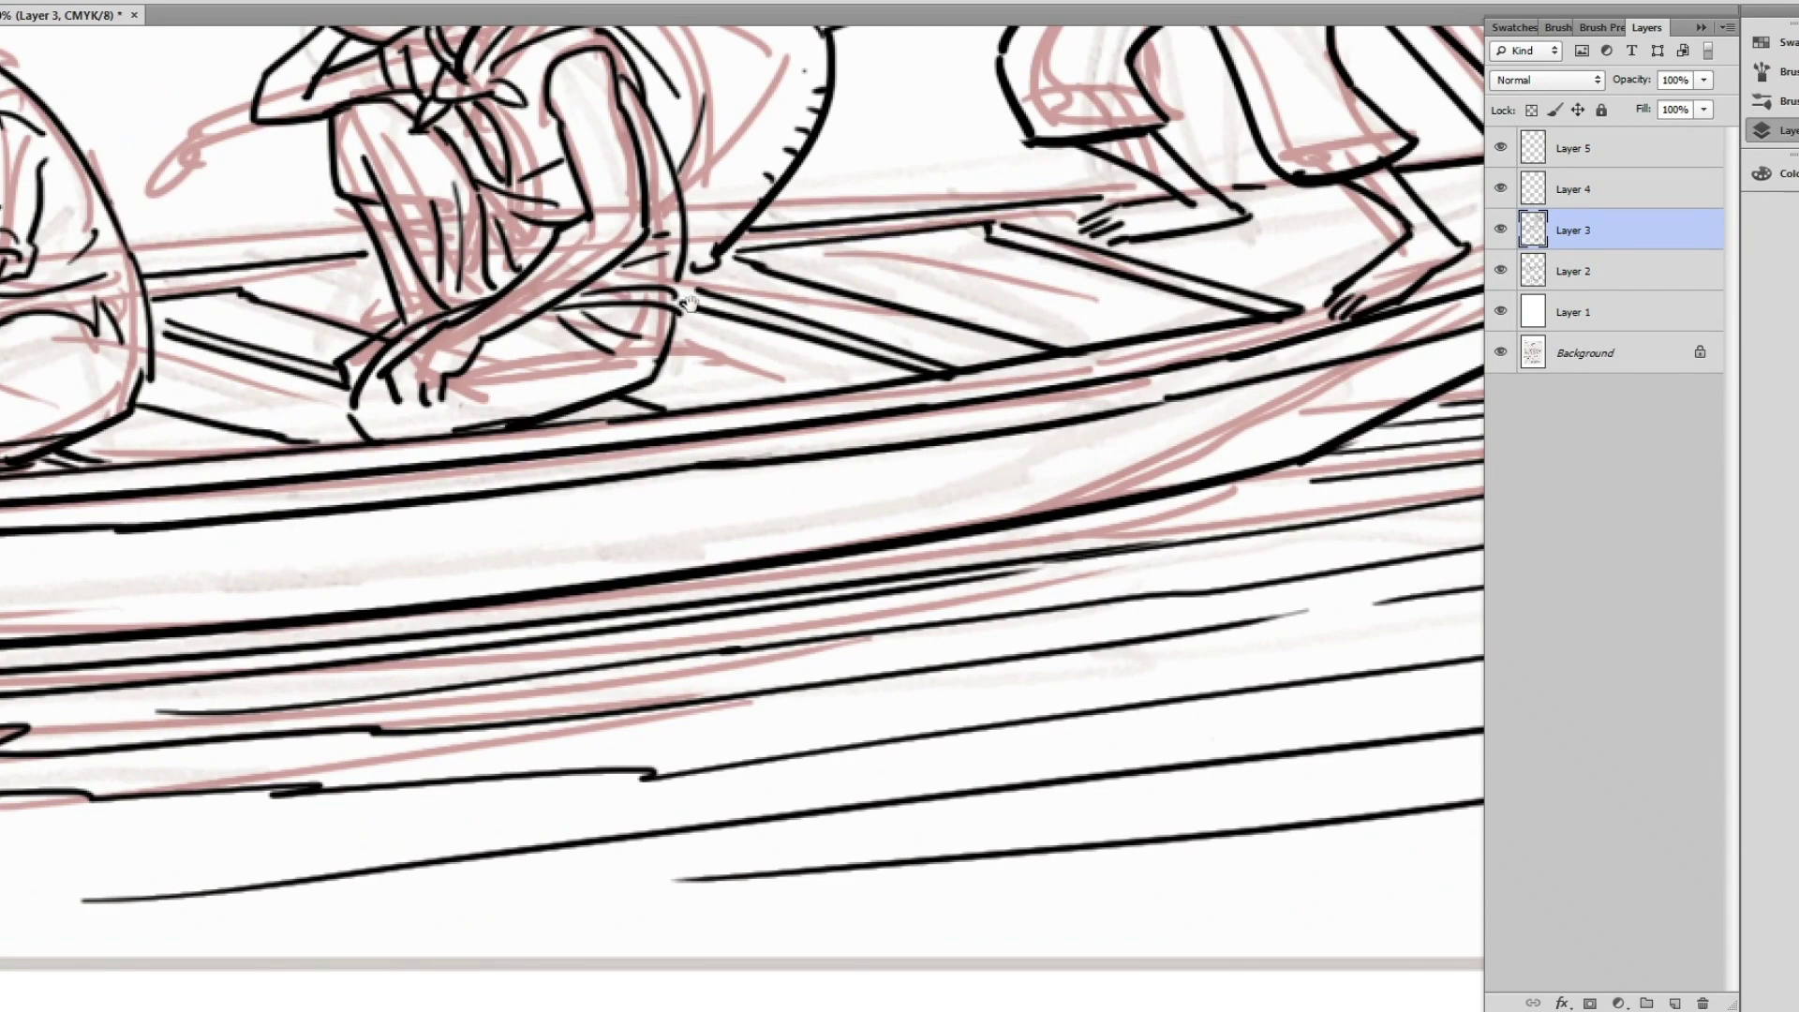
left_click_drag(267, 305, 632, 276)
scroll(616, 262, "down", 5)
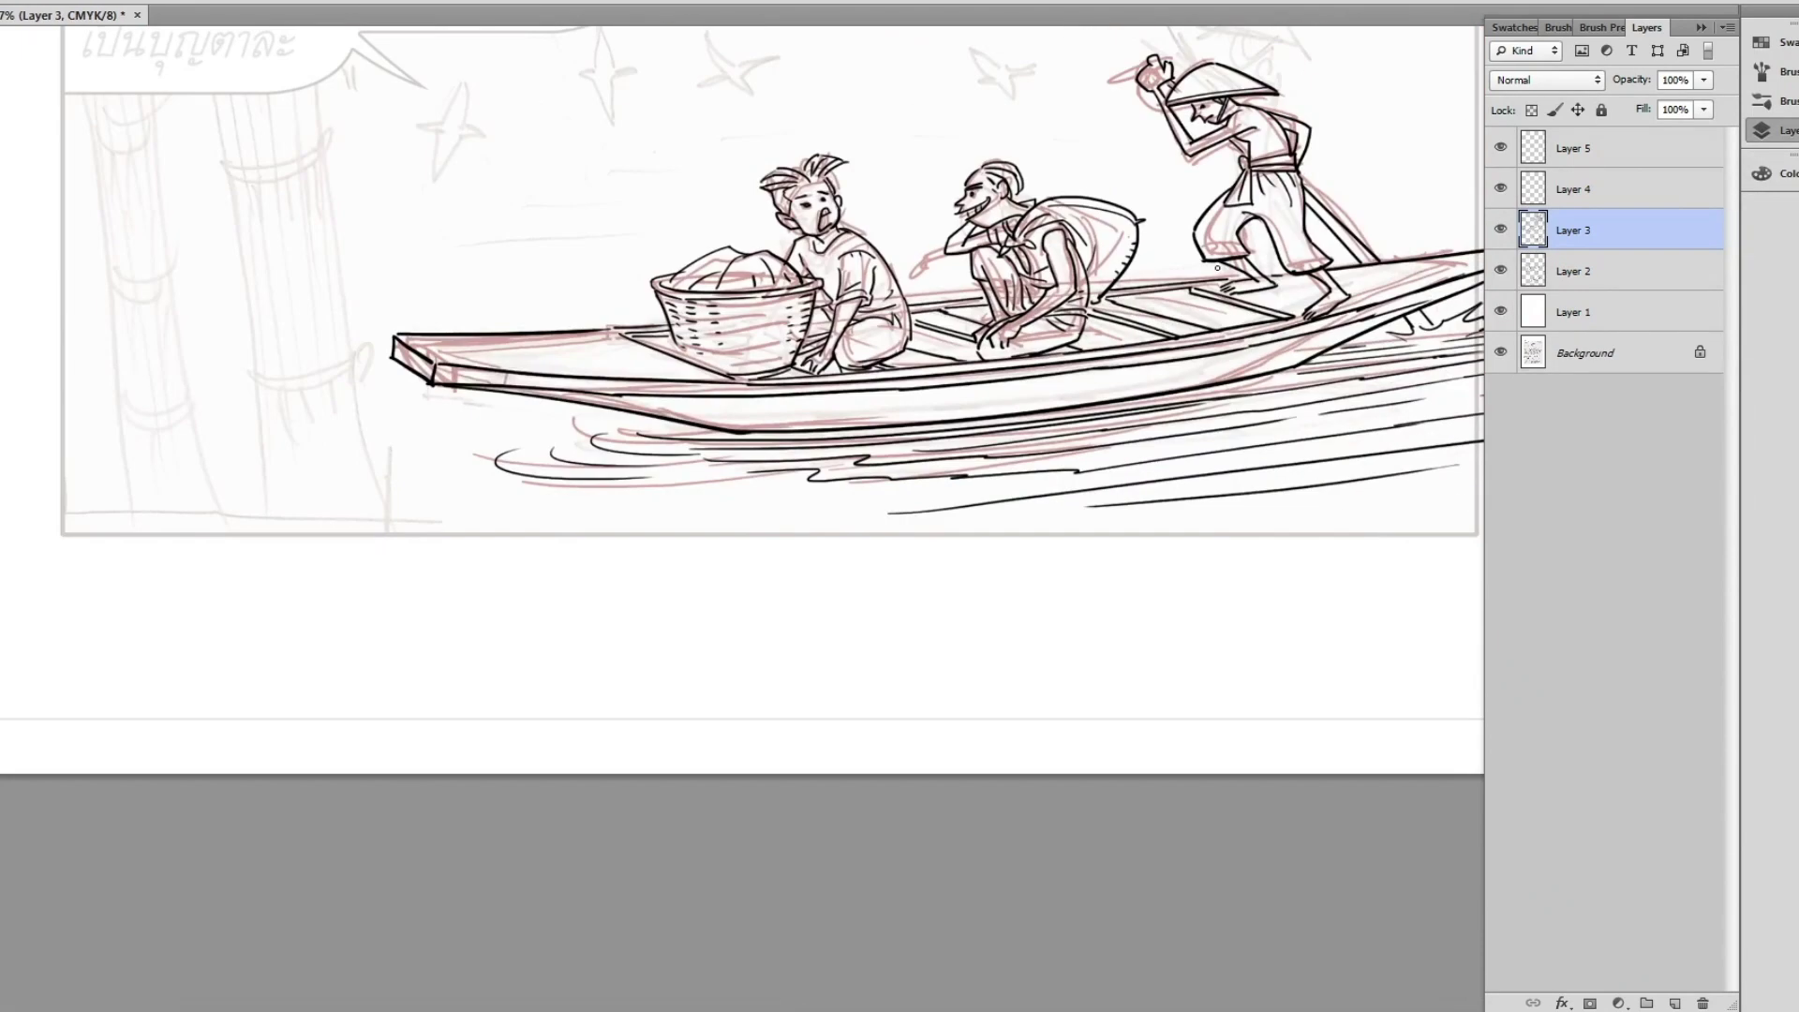
- Ink the long outlines of the two bamboo stalks from the panel's upper border to the page's lower edge
key("ctrl+t")
mouse_move(1390, 275)
left_mouse_down()
mouse_move(1433, 293)
mouse_move(1229, 486)
mouse_move(513, 699)
left_mouse_up()
key("Escape")
scroll(1446, 253, "down", 2)
key("r")
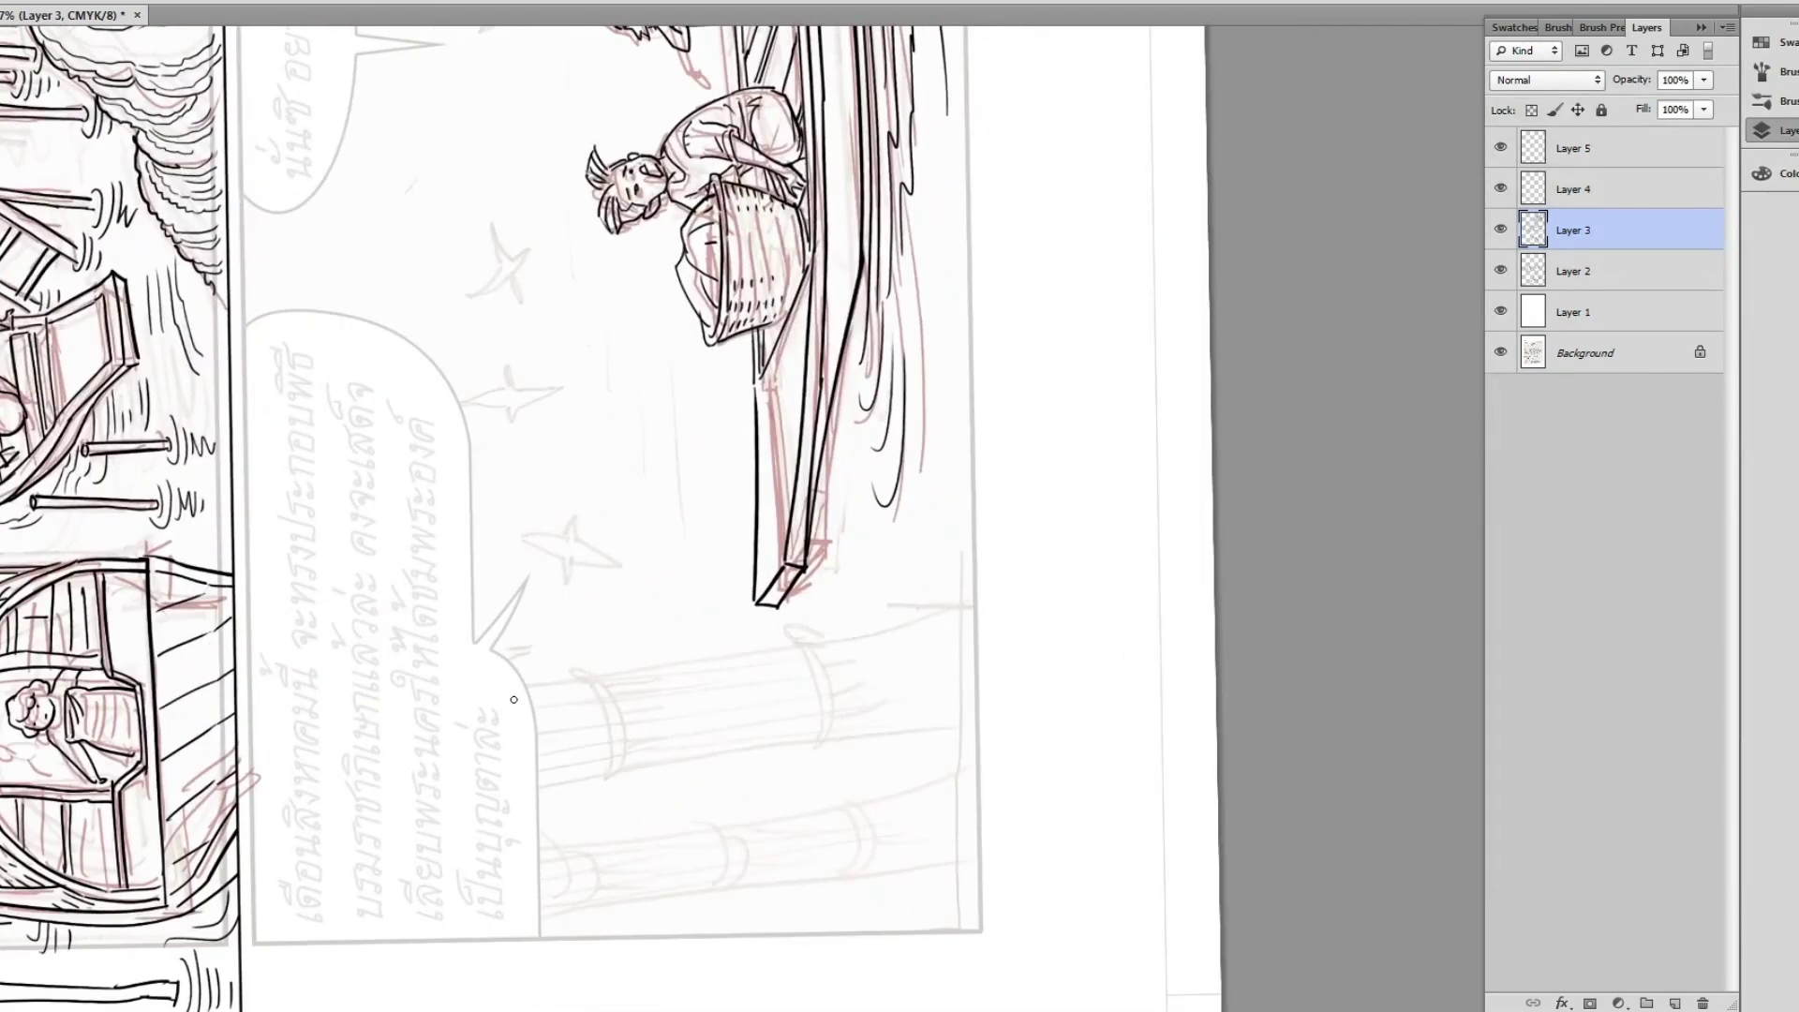
mouse_move(322, 709)
left_mouse_down()
mouse_move(1055, 594)
mouse_move(1096, 510)
left_mouse_up()
mouse_move(301, 734)
left_mouse_down()
mouse_move(1116, 610)
mouse_move(1272, 450)
left_mouse_up()
left_click_drag(367, 661, 1347, 527)
left_click_drag(367, 728, 1209, 617)
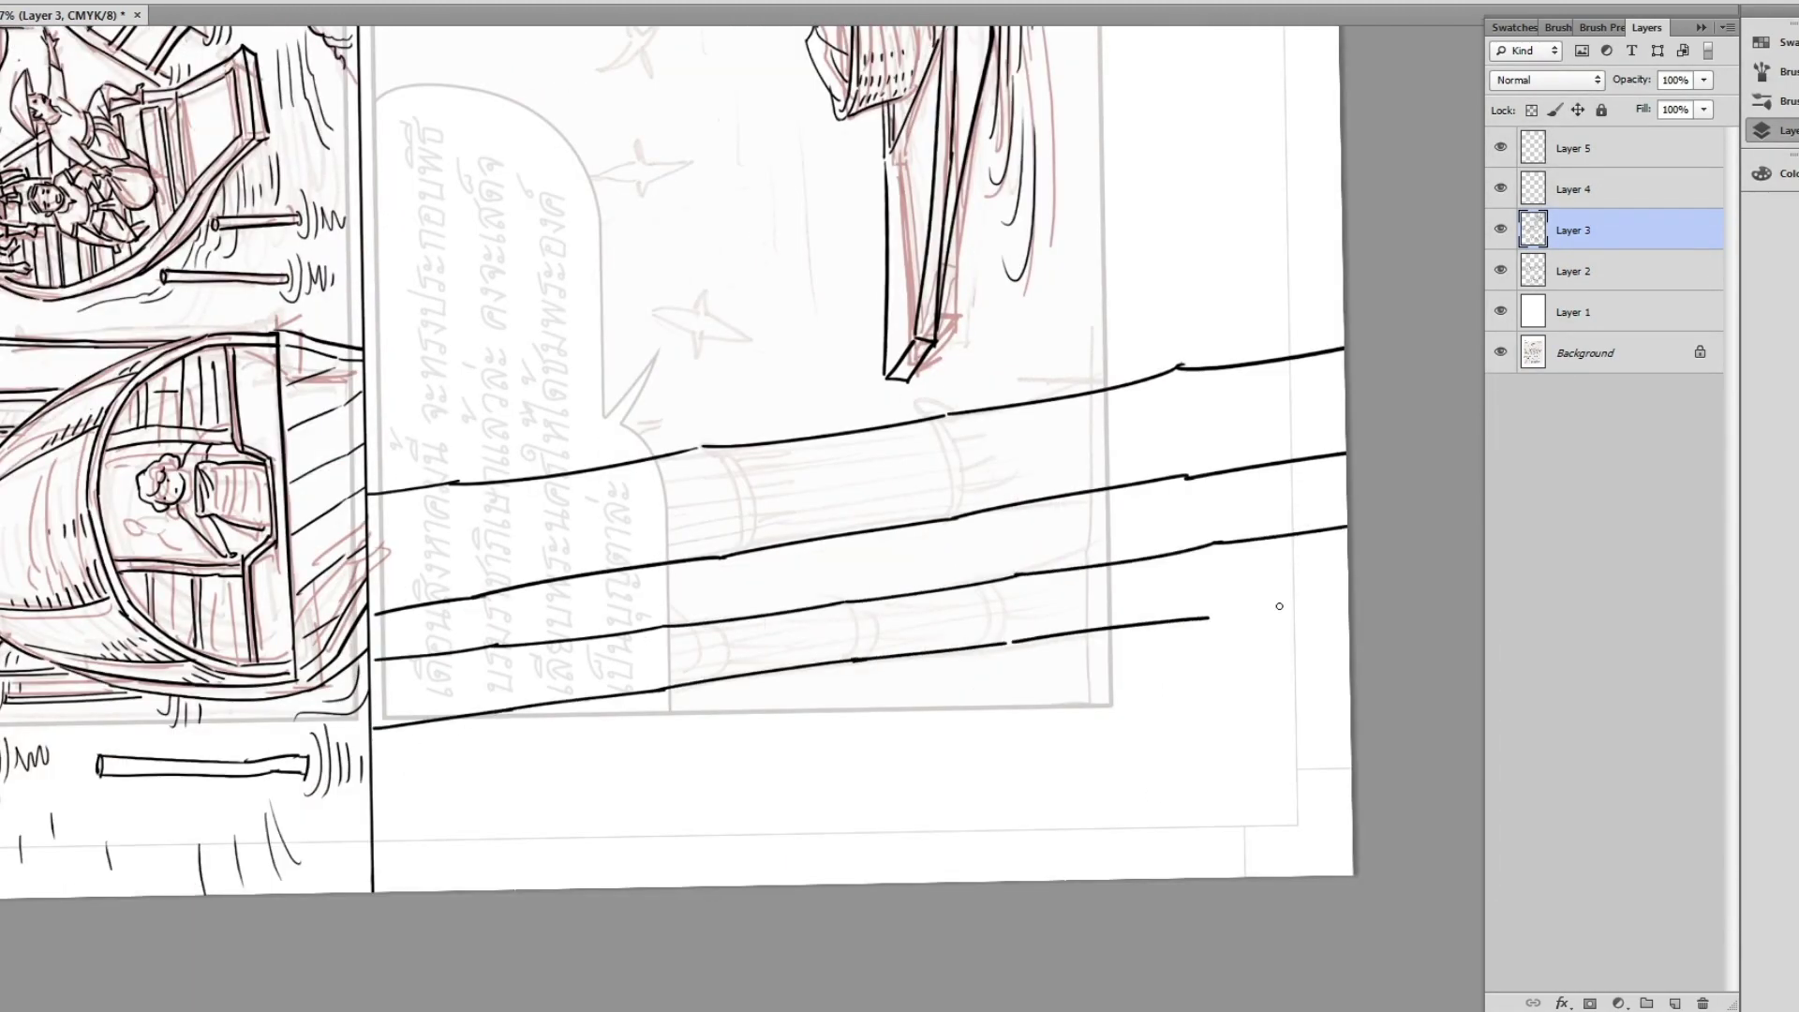
- Ink double-line node rings with small buds along both bamboo stalks
left_click_drag(1176, 354, 890, 402)
scroll(891, 402, "up", 3)
left_click_drag(707, 464, 852, 427)
mouse_move(852, 431)
left_mouse_down()
mouse_move(881, 471)
mouse_move(980, 229)
left_mouse_up()
mouse_move(679, 473)
left_mouse_down()
mouse_move(764, 448)
mouse_move(663, 216)
left_mouse_up()
left_click_drag(794, 459, 936, 447)
mouse_move(604, 571)
left_mouse_down()
mouse_move(709, 545)
mouse_move(708, 357)
left_mouse_up()
mouse_move(843, 623)
left_mouse_down()
mouse_move(871, 638)
mouse_move(1000, 600)
left_mouse_up()
left_click_drag(637, 692, 742, 671)
left_click_drag(742, 375, 731, 663)
left_click_drag(750, 241, 916, 216)
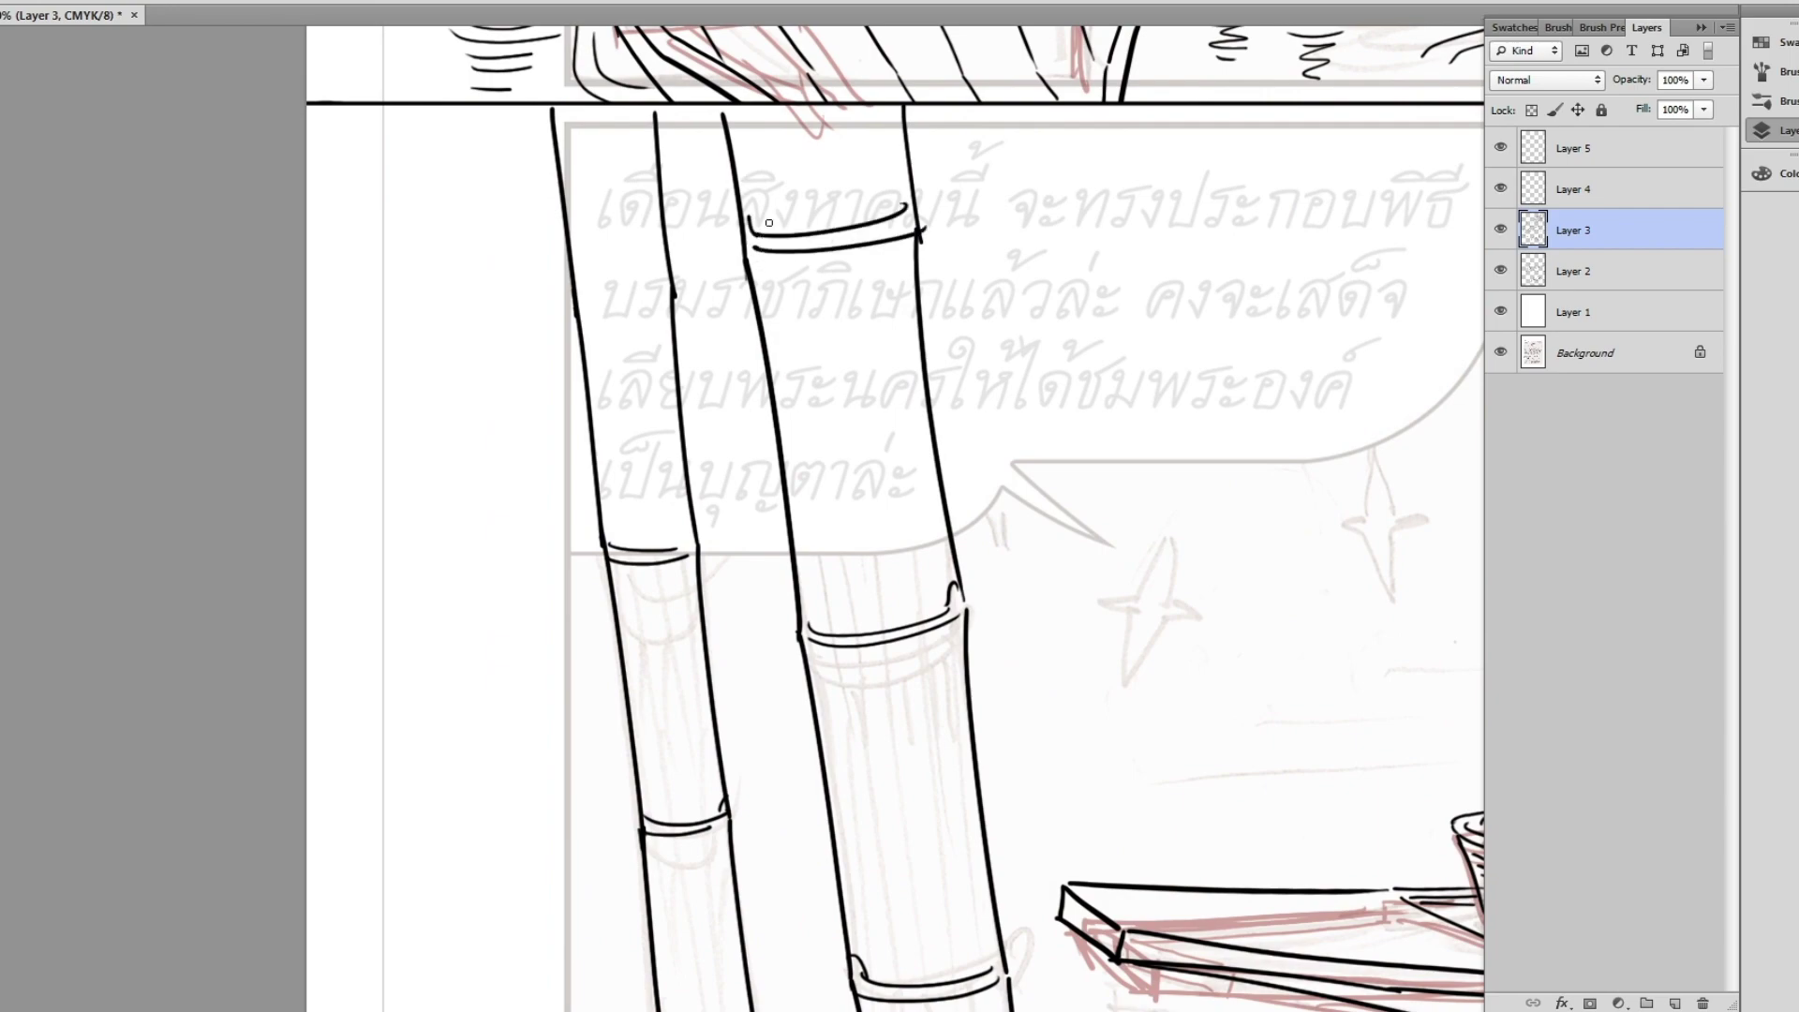
key("ctrl+z")
mouse_move(536, 100)
left_mouse_down()
mouse_move(633, 293)
mouse_move(728, 269)
left_mouse_up()
key("ctrl+minus")
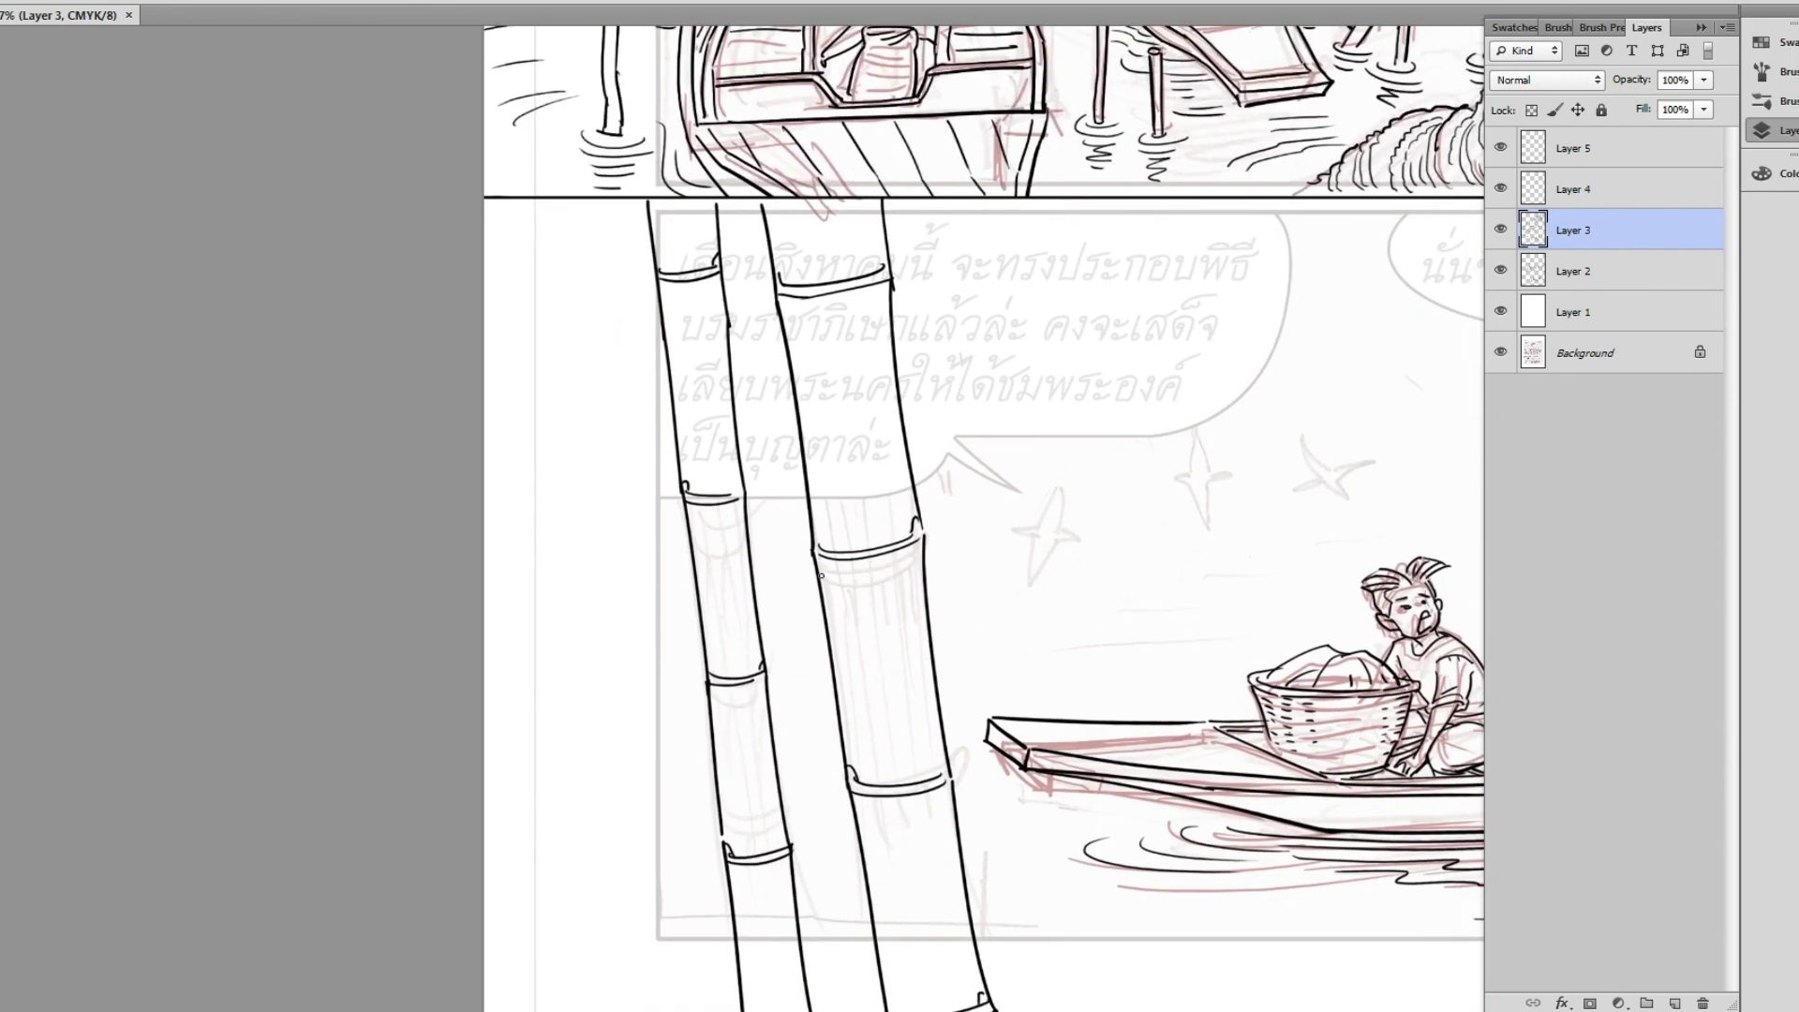
- Add short vertical hatching beneath the middle node rings of both bamboo stalks
left_click_drag(885, 586, 868, 511)
left_click_drag(876, 717, 877, 740)
left_click_drag(708, 608, 710, 632)
left_click_drag(915, 712, 916, 745)
left_click_drag(954, 943, 874, 774)
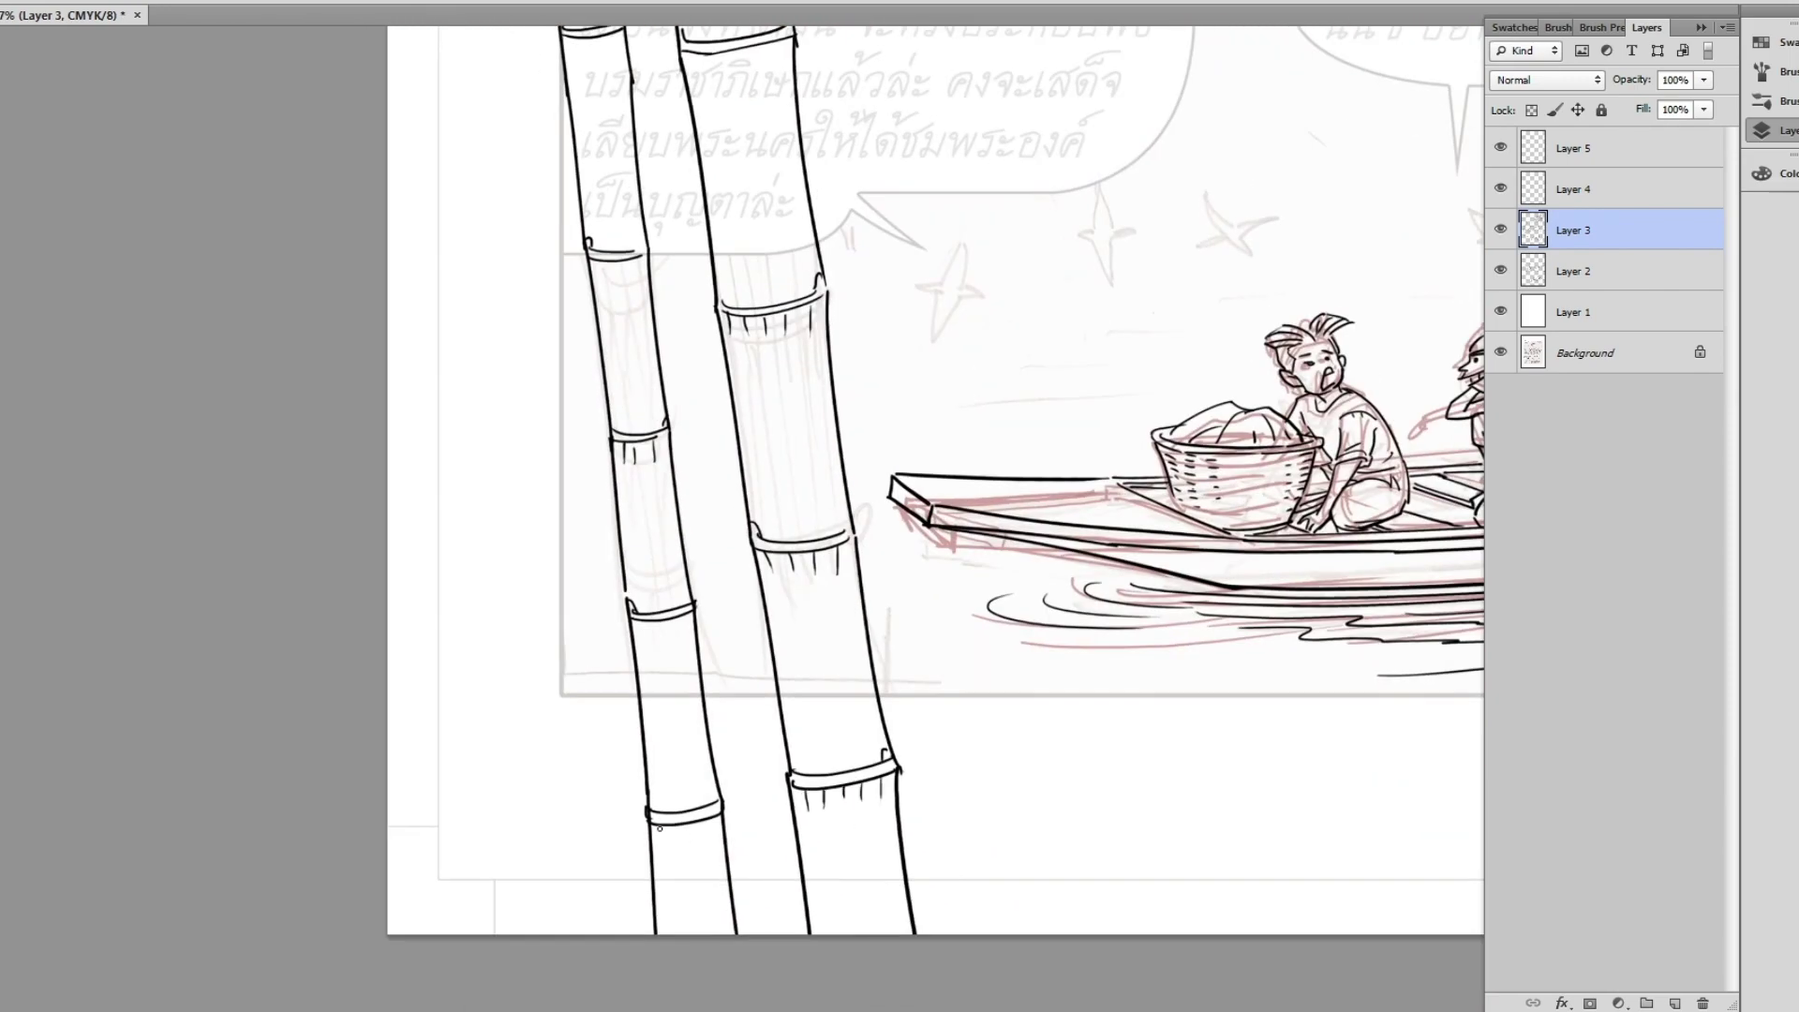
- Hatch beneath the remaining bamboo nodes and scatter short texture dashes along both stalks
left_click_drag(685, 535, 788, 910)
left_click_drag(675, 413, 682, 441)
left_click_drag(712, 407, 714, 439)
left_click_drag(712, 441, 672, 235)
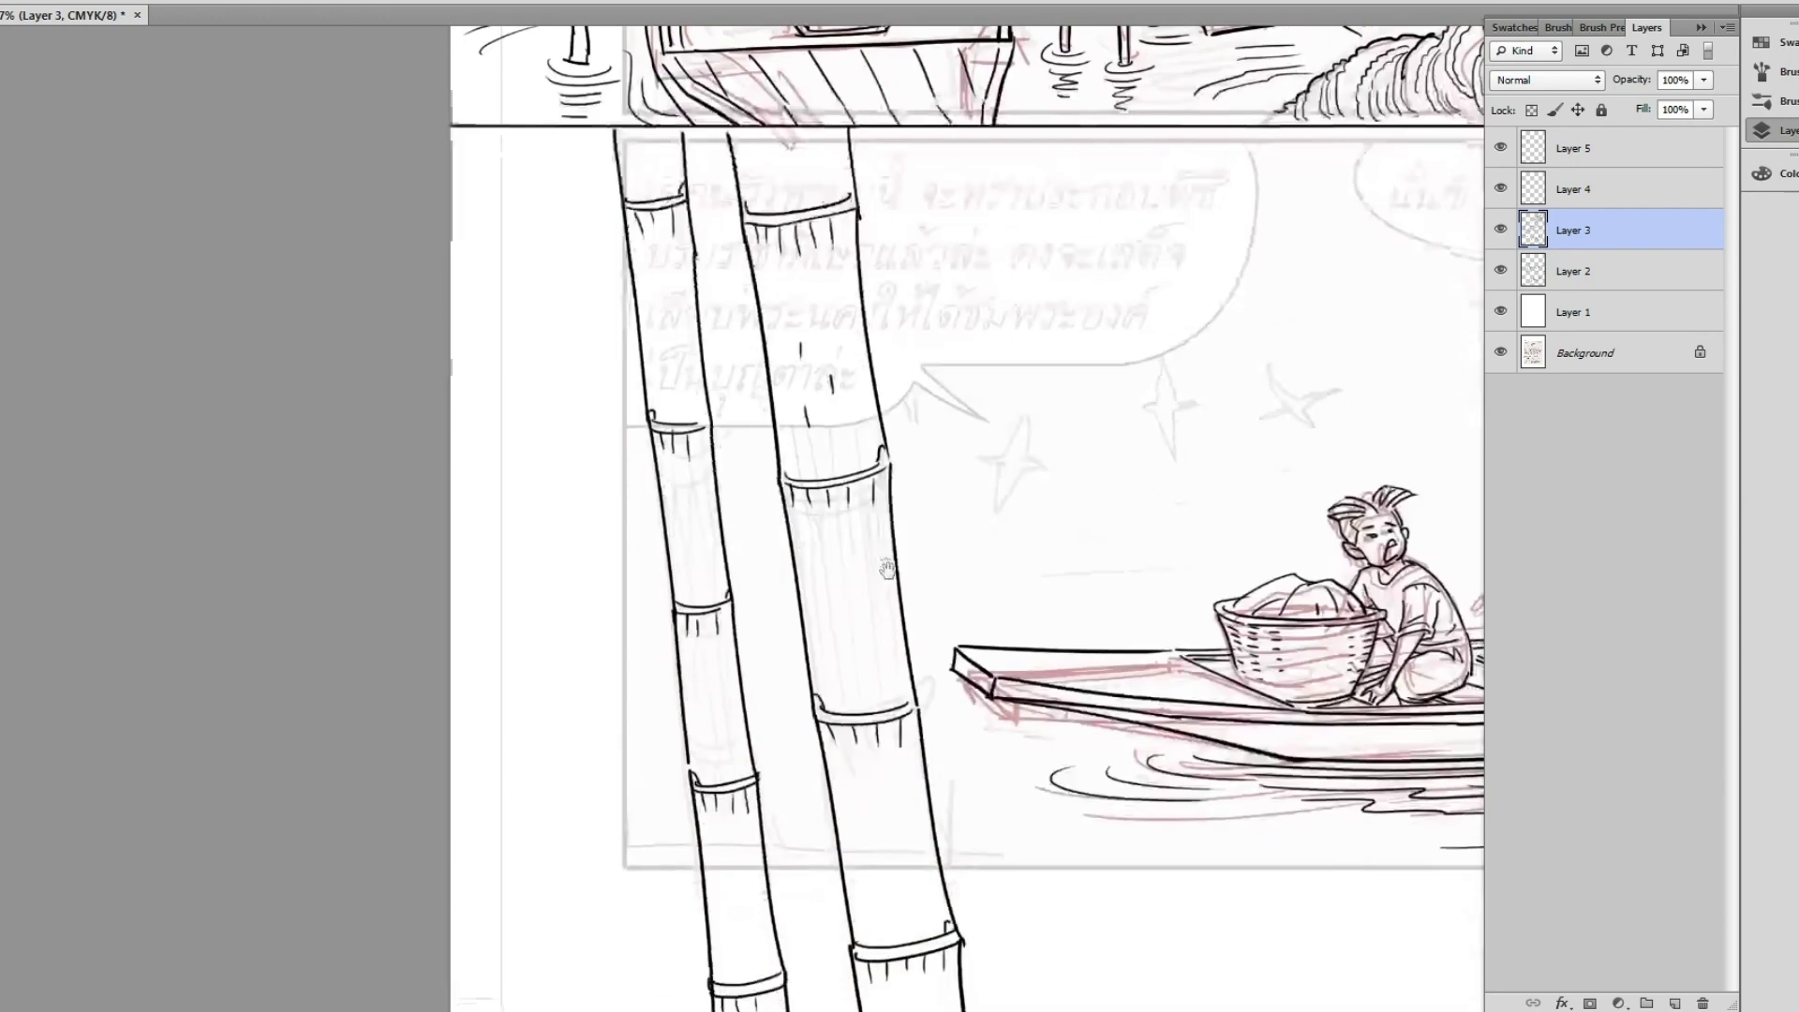
left_click_drag(871, 781, 875, 804)
left_click_drag(745, 871, 744, 890)
left_click(864, 688, "alt")
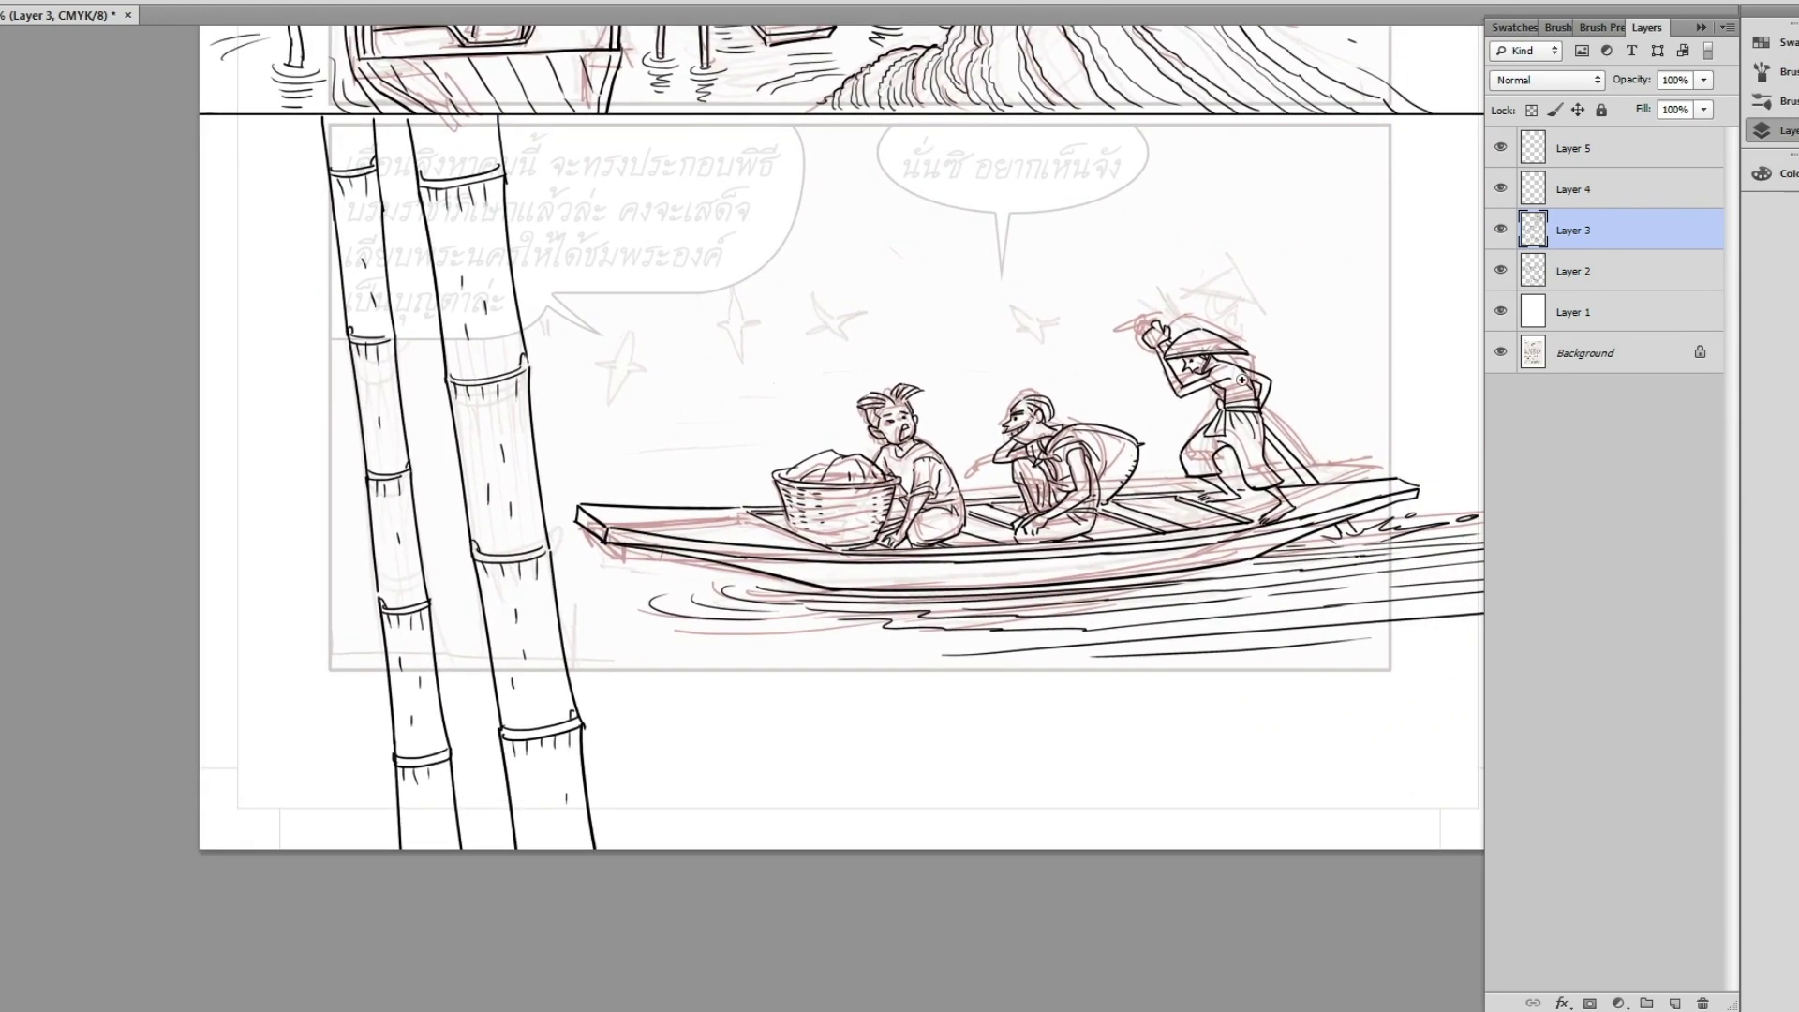
- Ink short motion arcs beside the boatman's arms and the first flying birds over the boat's bow
left_click(1347, 401, "ctrl")
left_click_drag(451, 391, 701, 419)
left_click(555, 374, "ctrl")
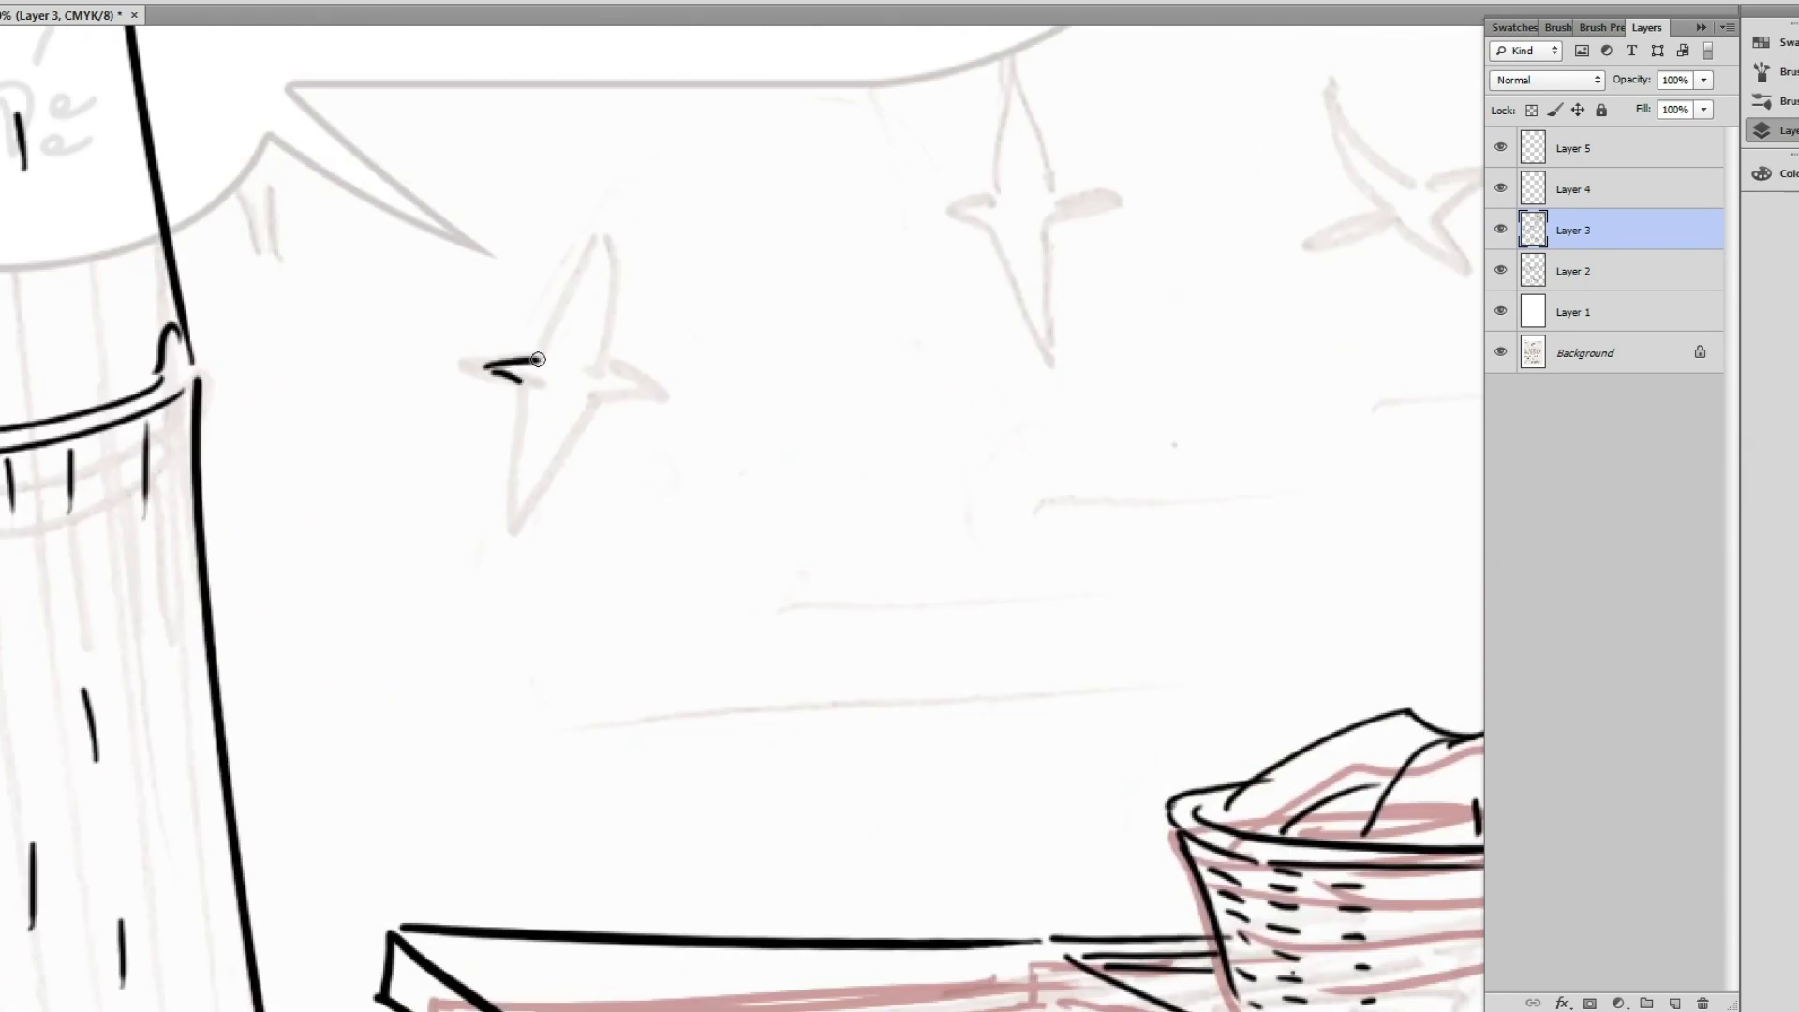
left_click_drag(536, 359, 656, 375)
left_click_drag(521, 384, 600, 393)
left_click_drag(986, 174, 825, 263)
mouse_move(844, 468)
left_mouse_down()
mouse_move(824, 262)
mouse_move(890, 300)
left_mouse_up()
mouse_move(1197, 297)
left_mouse_down()
mouse_move(876, 350)
mouse_move(930, 318)
left_mouse_up()
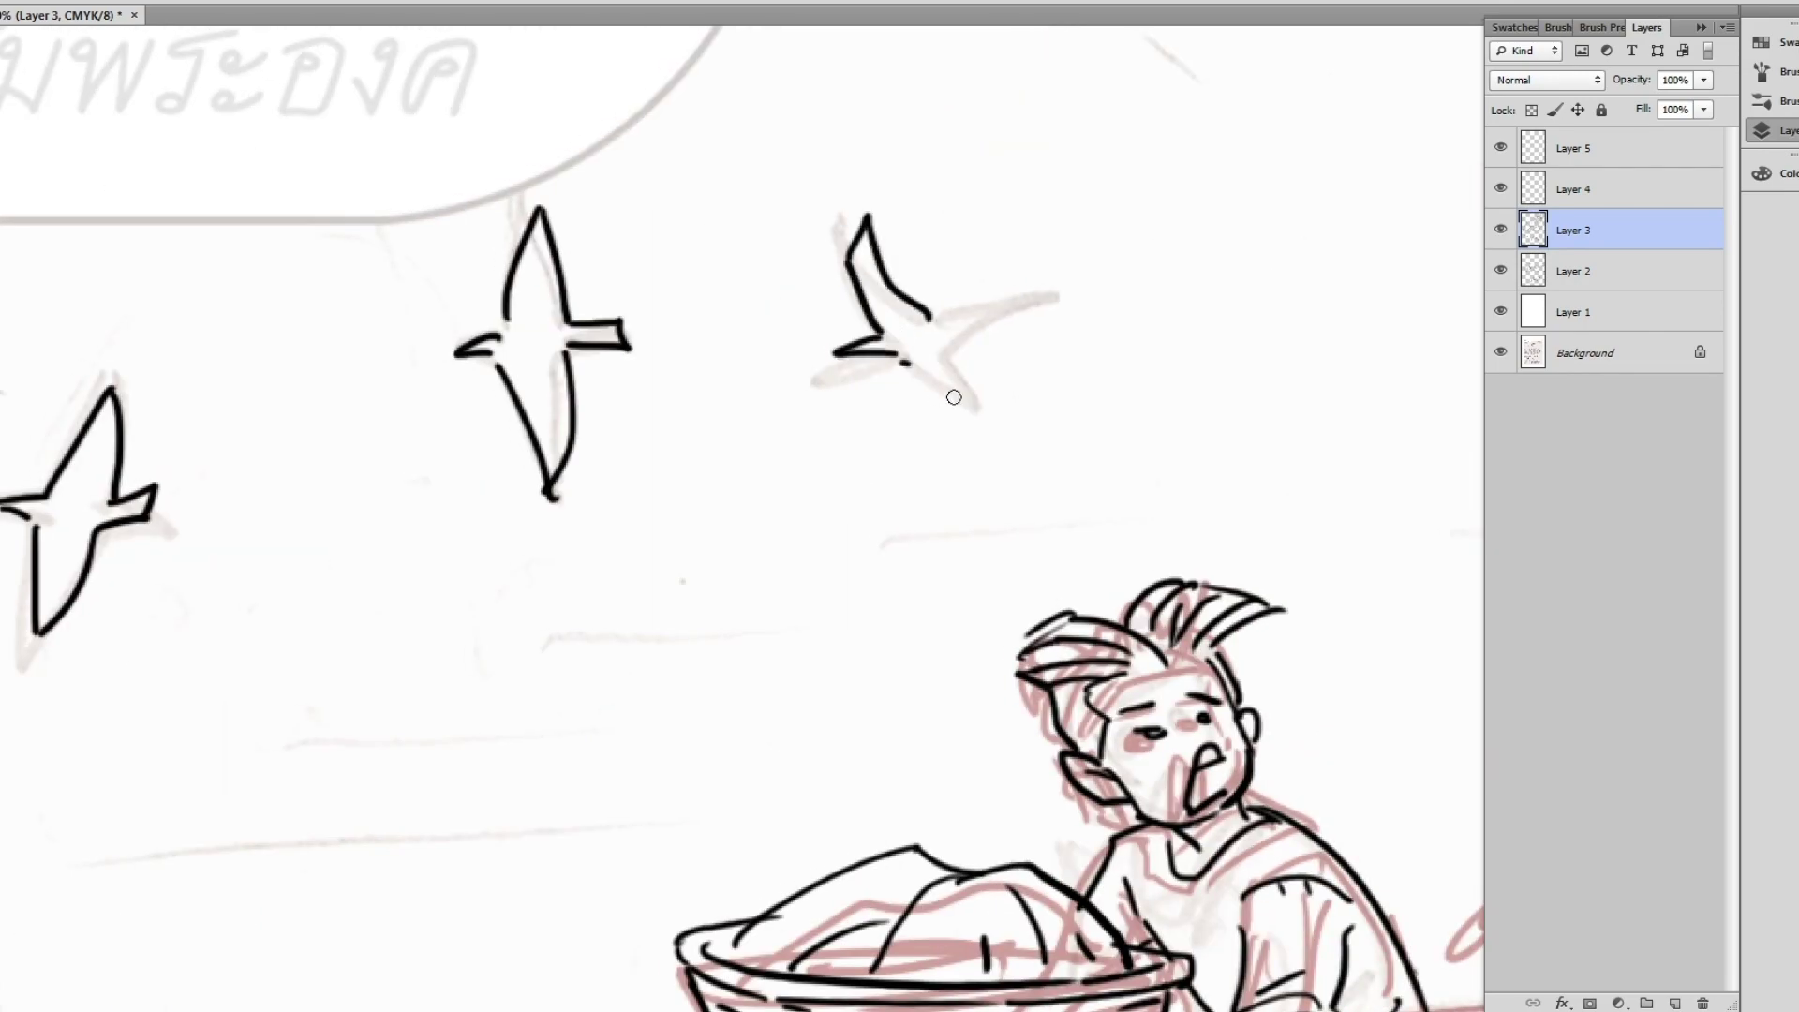
- Ink the remaining flying birds and short water dashes below the boat
left_click_drag(954, 397, 1030, 309)
left_click_drag(1144, 349, 601, 309)
mouse_move(1218, 370)
left_mouse_down()
mouse_move(1108, 234)
mouse_move(1283, 281)
left_mouse_up()
left_click_drag(1124, 468, 1265, 468)
left_click(792, 574, "alt")
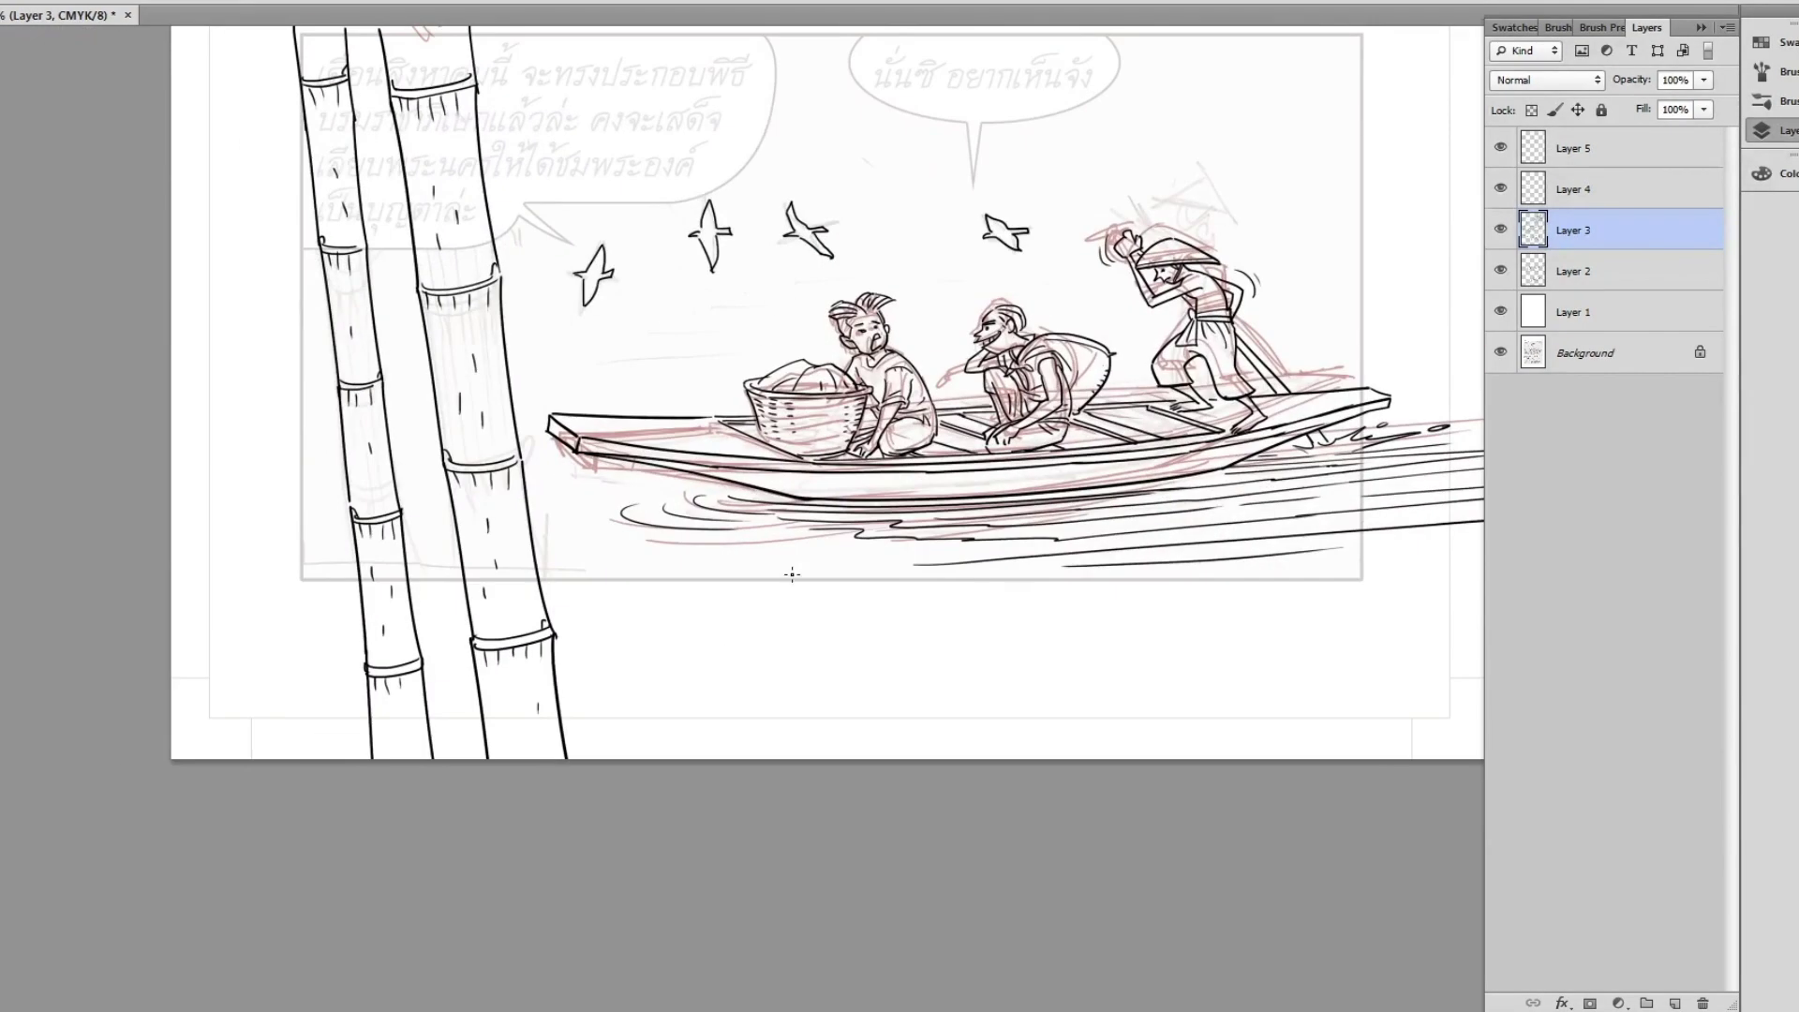
scroll(444, 561, "right", 5)
key("ctrl+0")
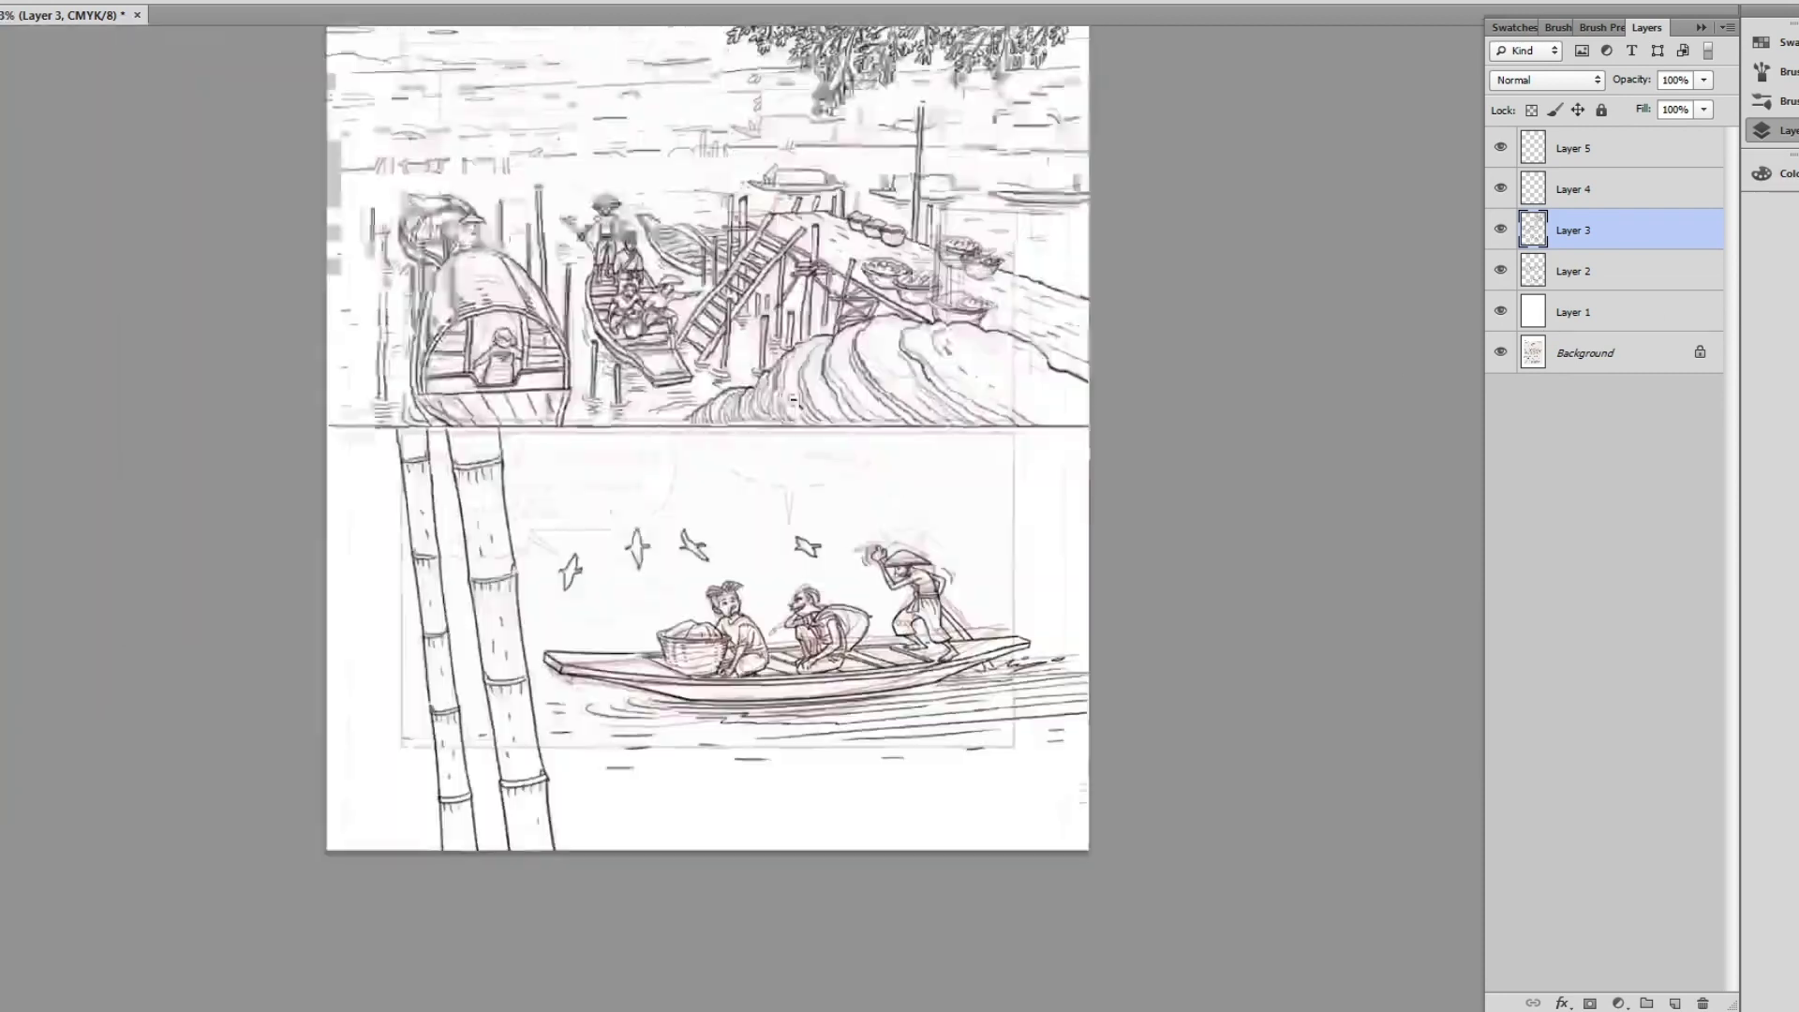